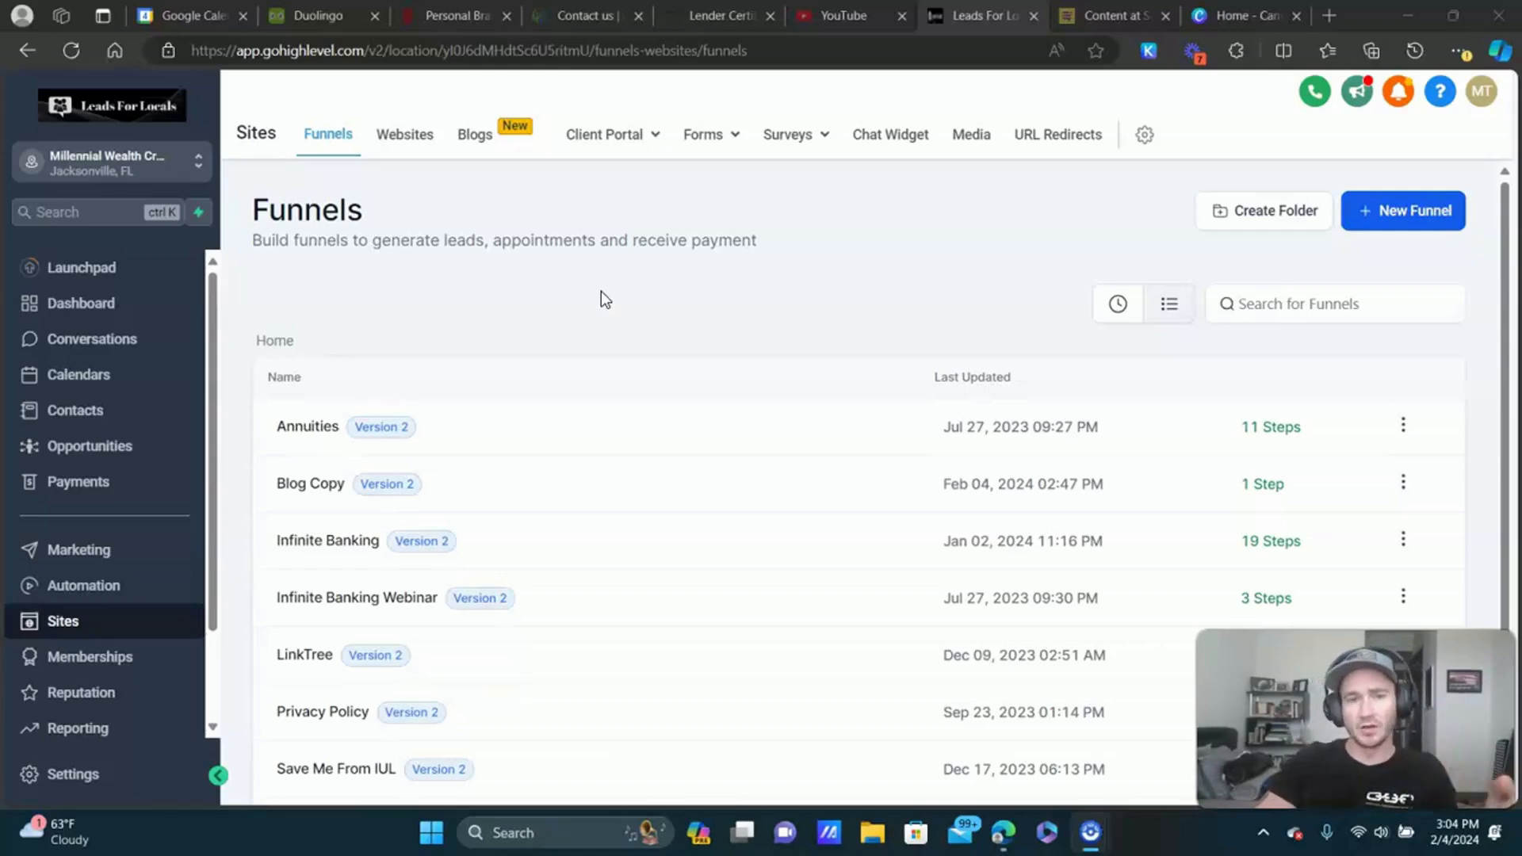
# Review the Blog Copy funnel's live Main Blog page from header to footer, and return to the funnel list.
pyautogui.click(321, 485)
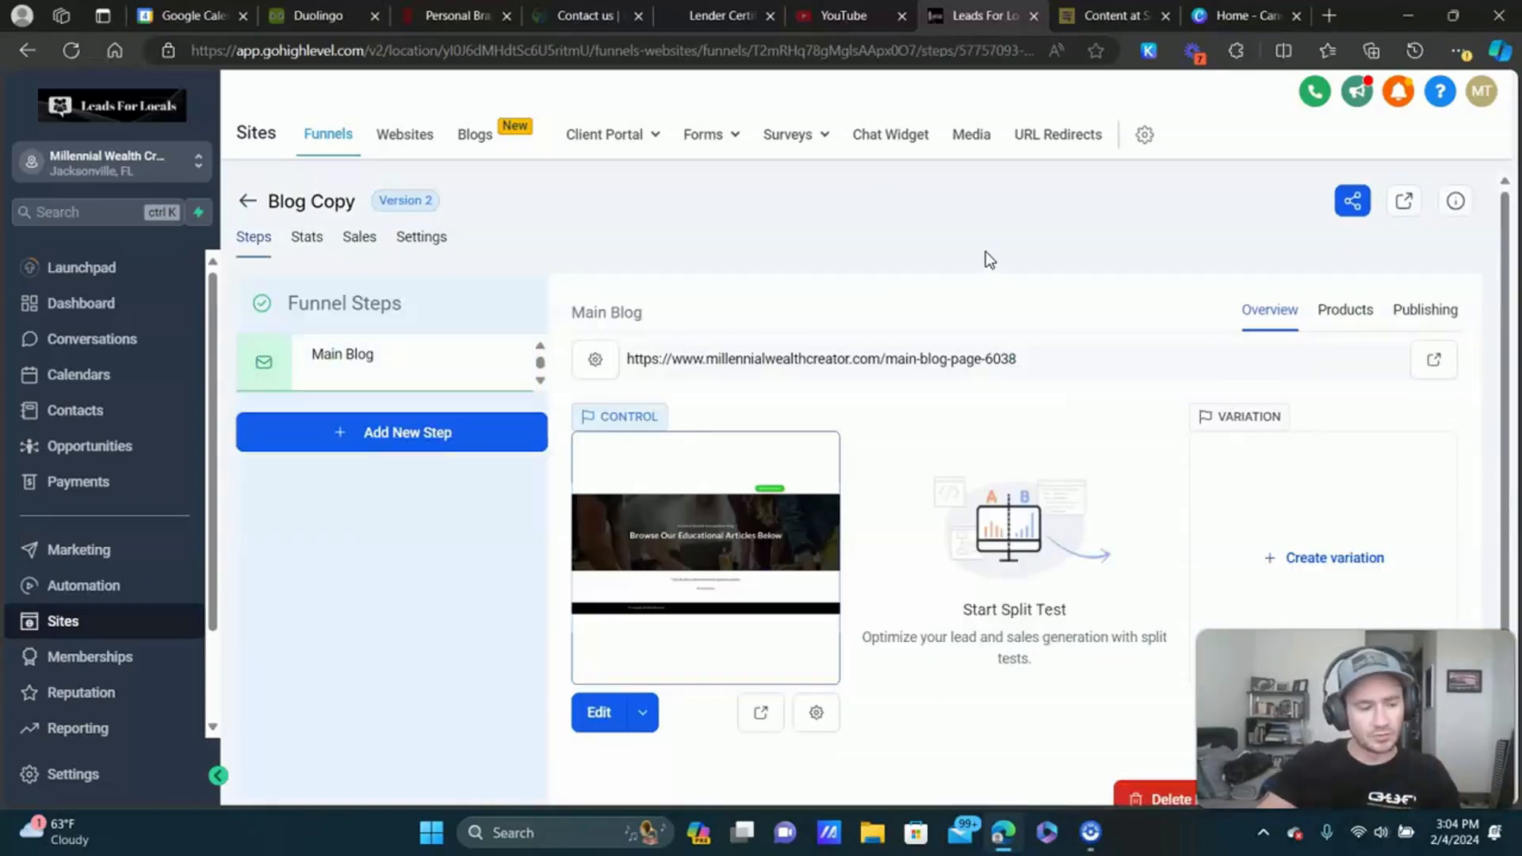
pyautogui.click(1433, 359)
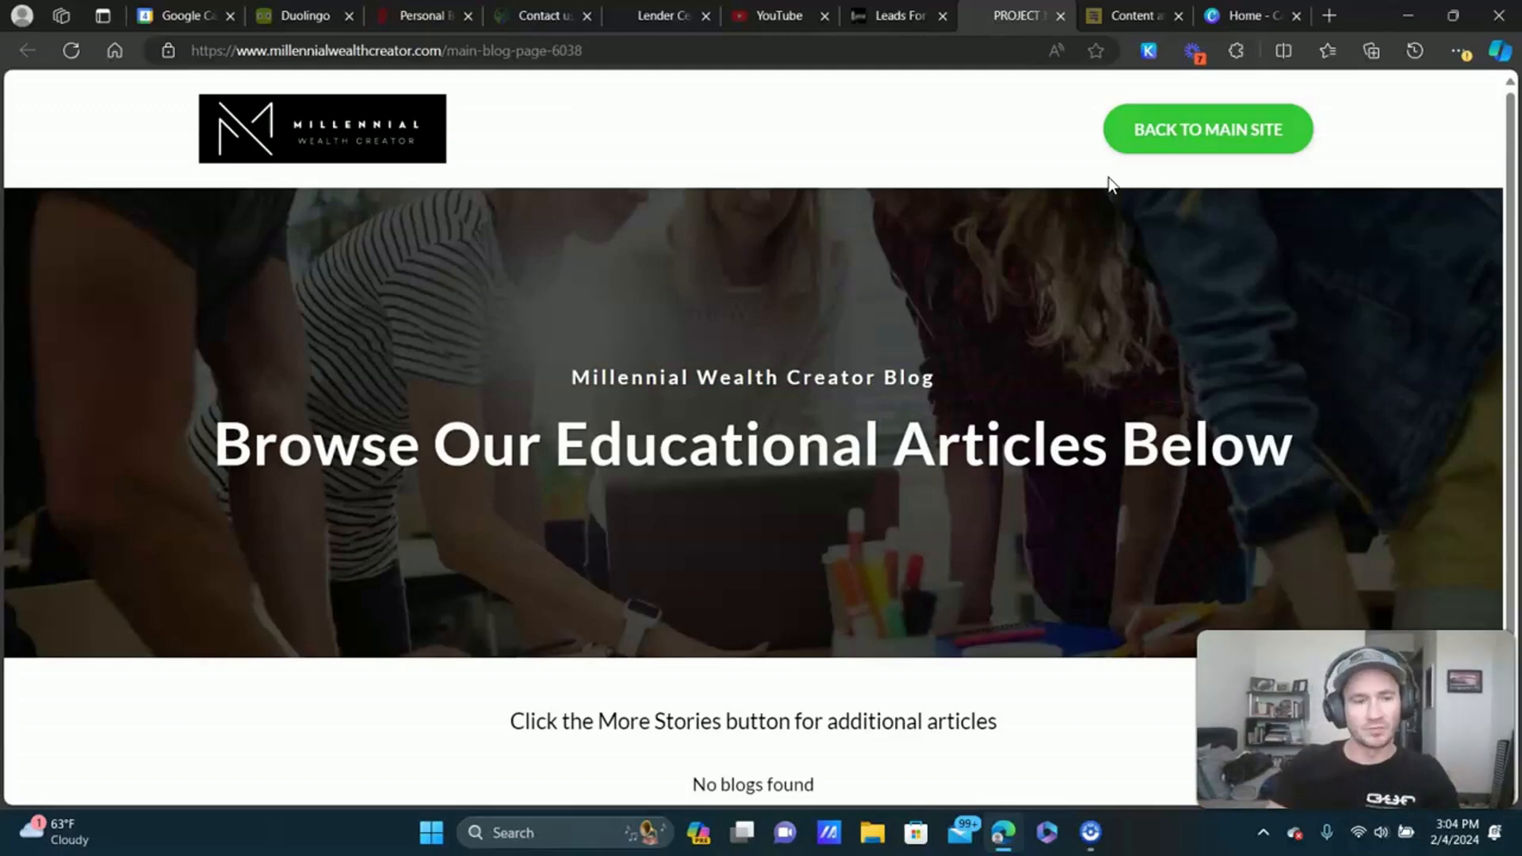
pyautogui.scroll(-3, 989, 230)
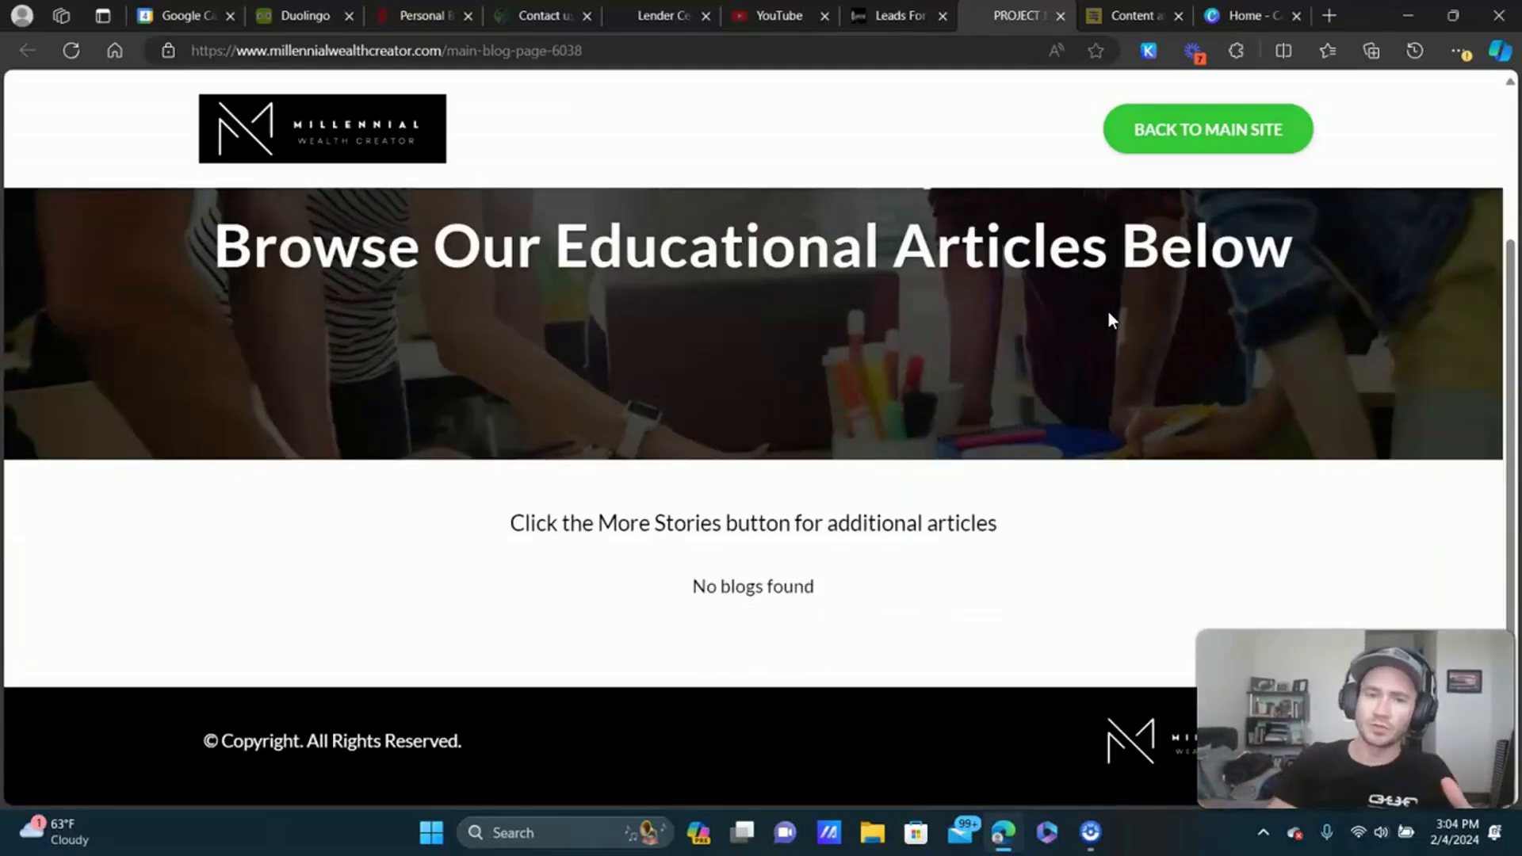
pyautogui.scroll(3, 412, 230)
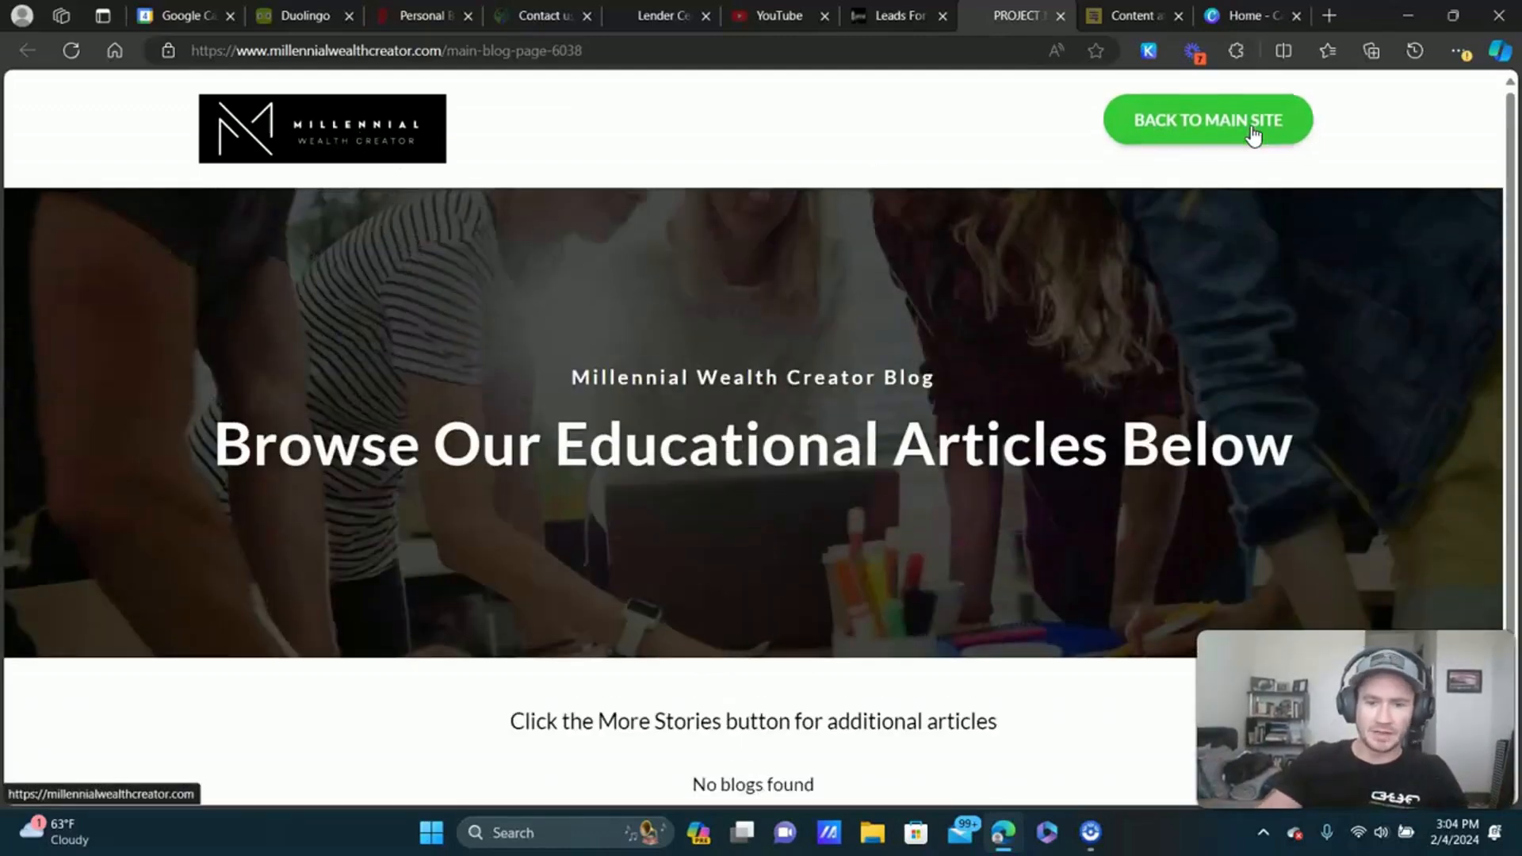
pyautogui.scroll(-1, 787, 283)
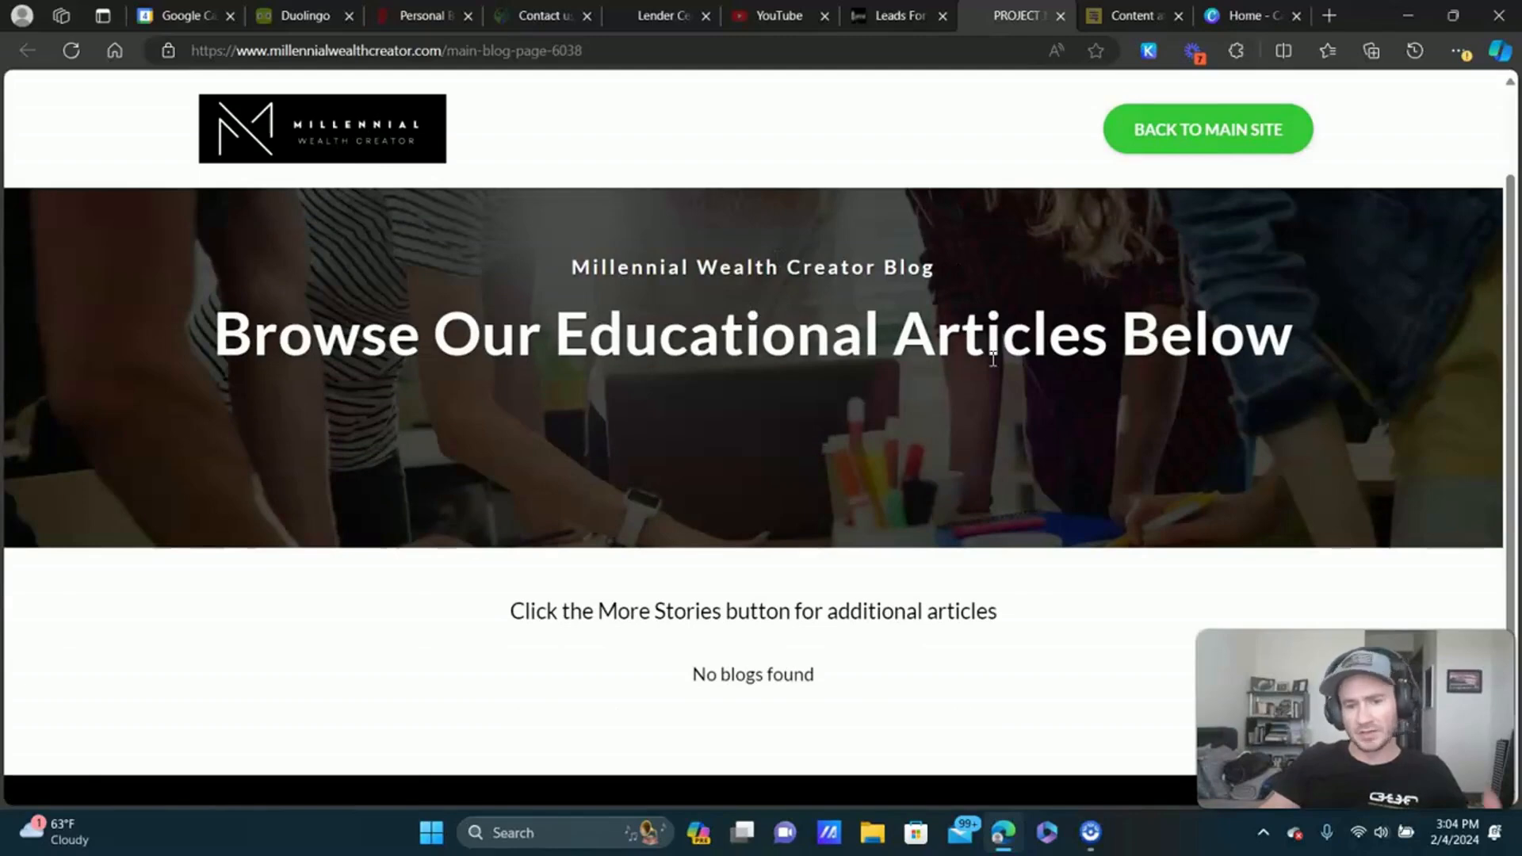
pyautogui.scroll(-1, 786, 320)
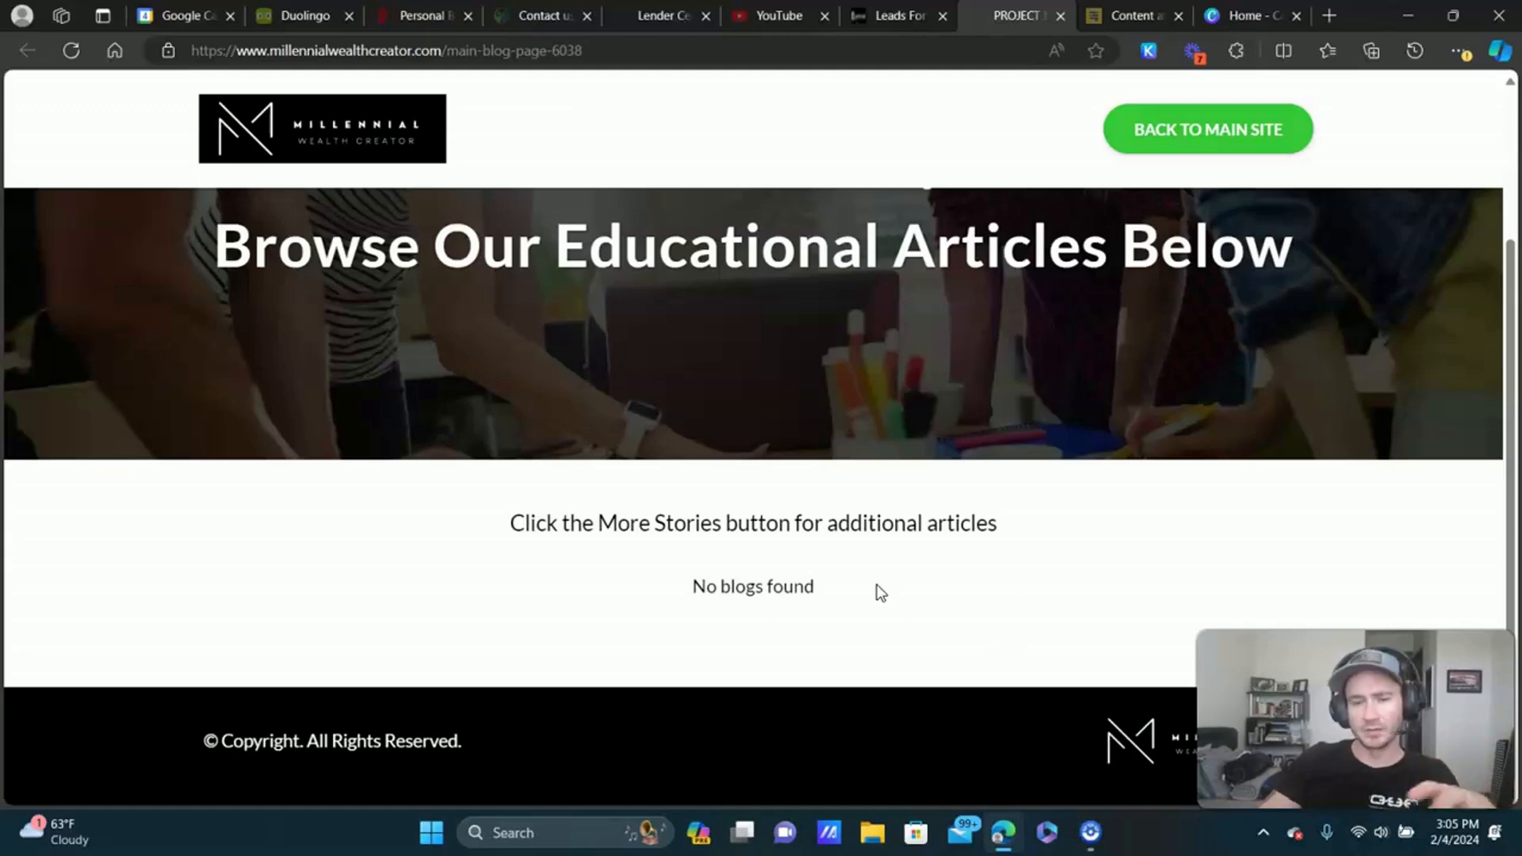
pyautogui.click(1060, 15)
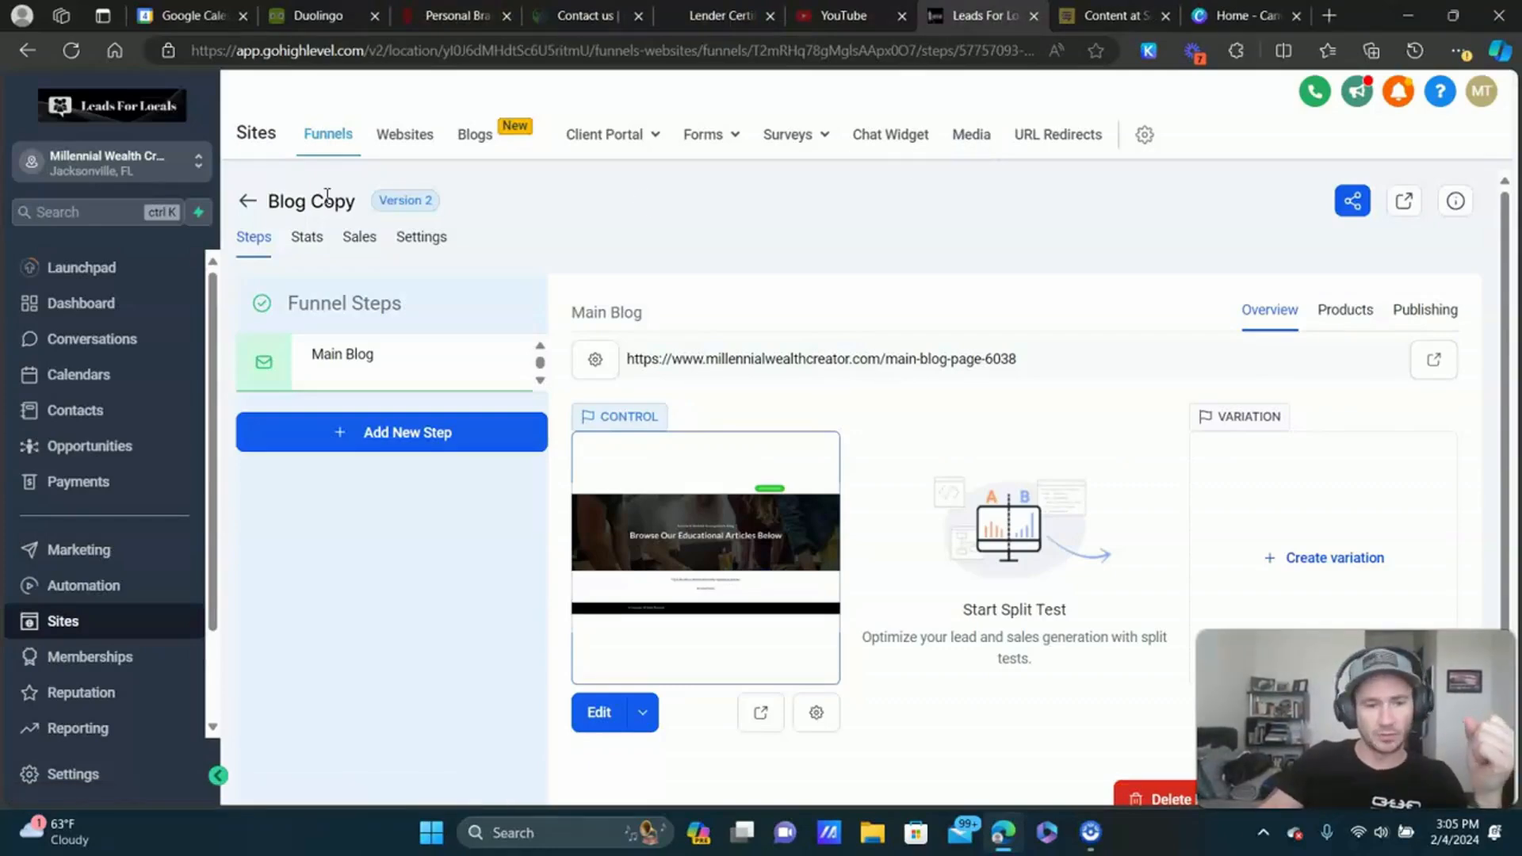
pyautogui.click(247, 201)
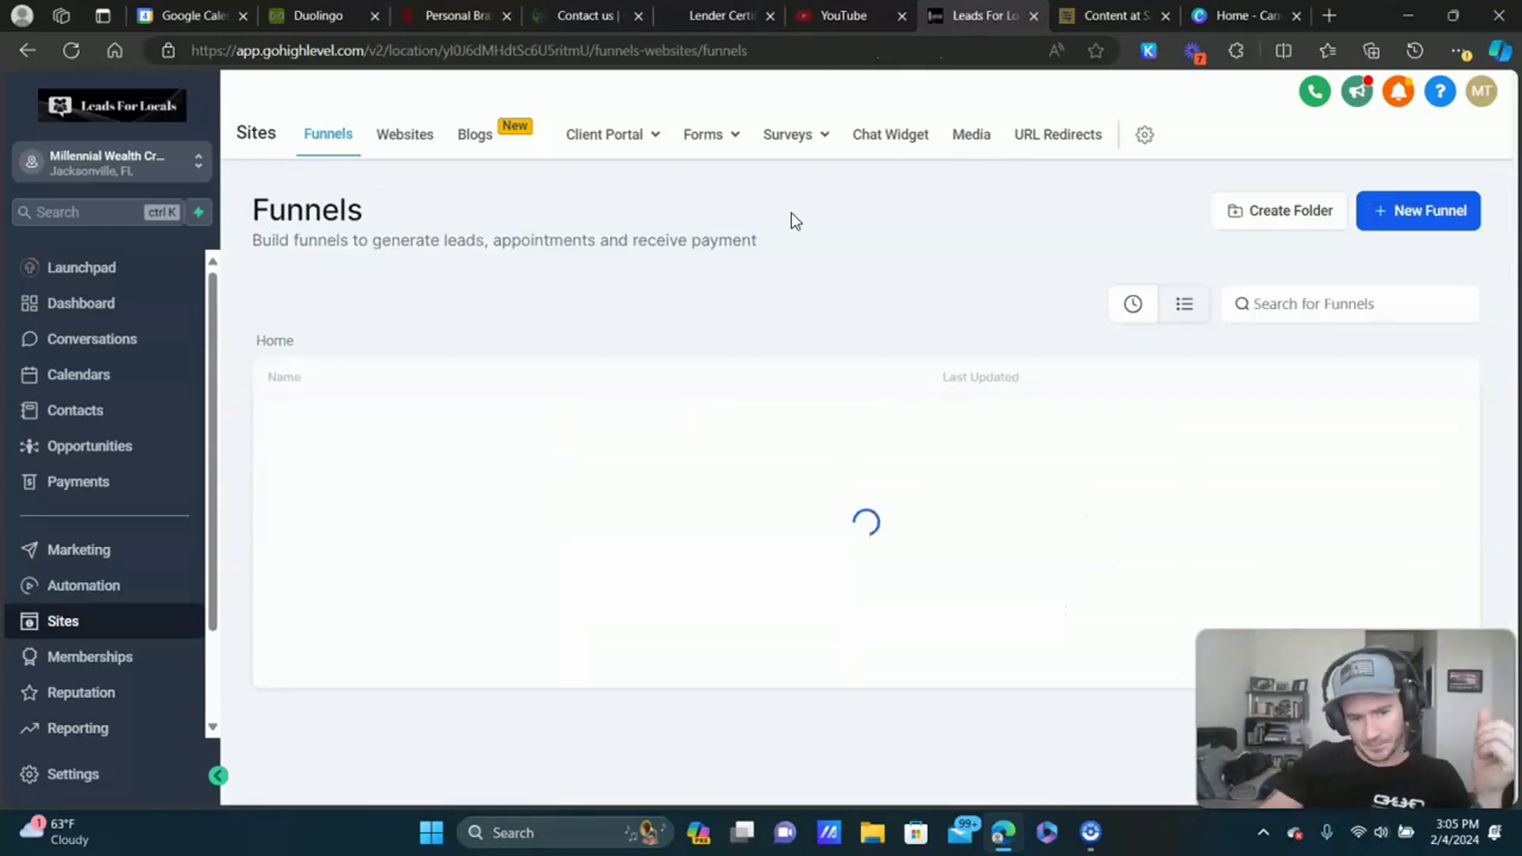
# Start a new funnel from templates and filter the template library by the Business, Coaching, & Consulting category.
pyautogui.click(1417, 216)
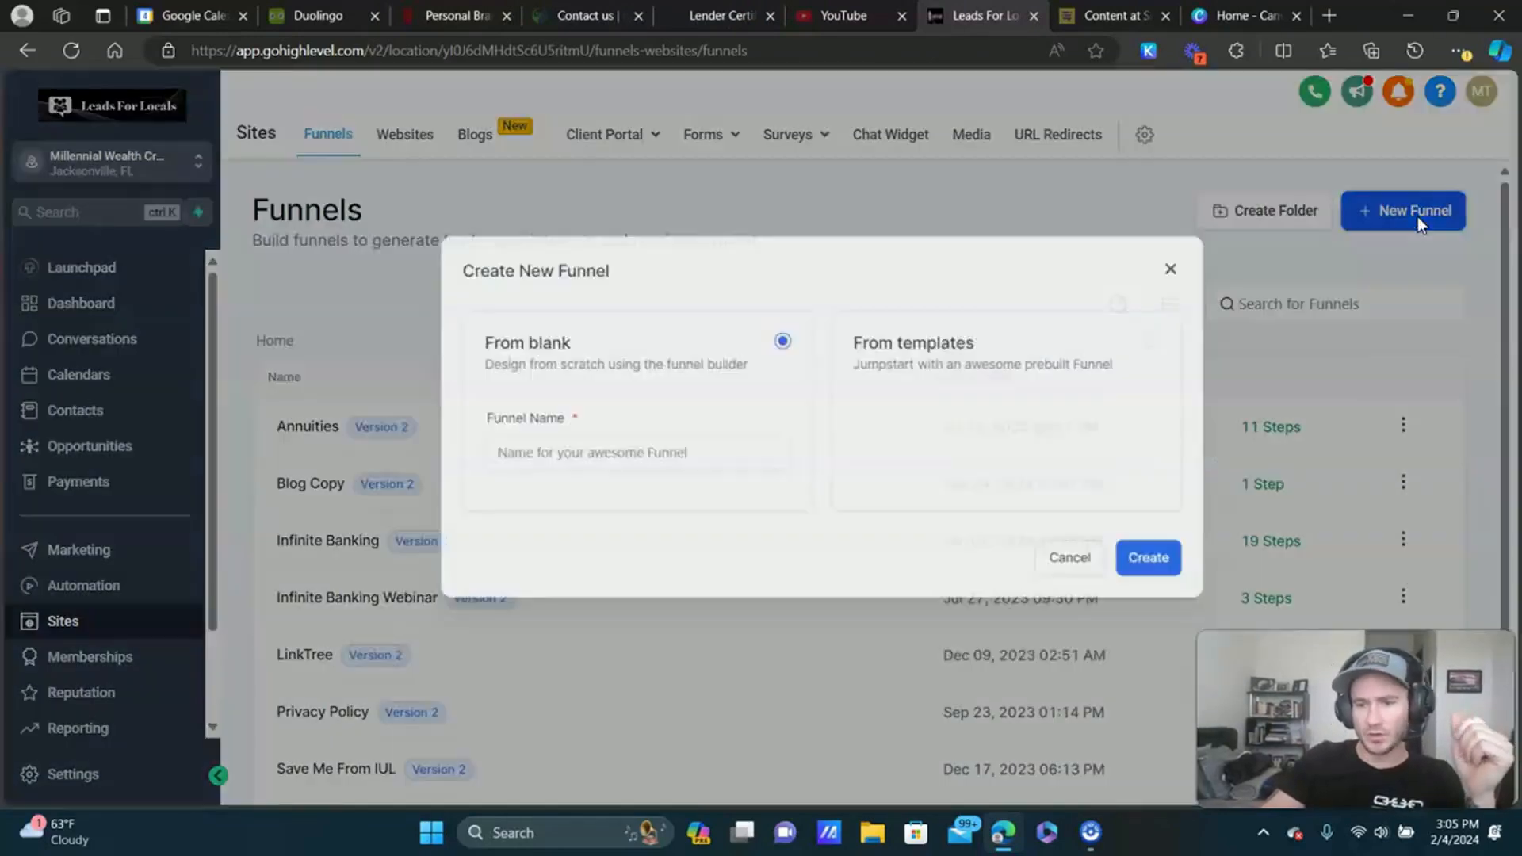
pyautogui.click(890, 349)
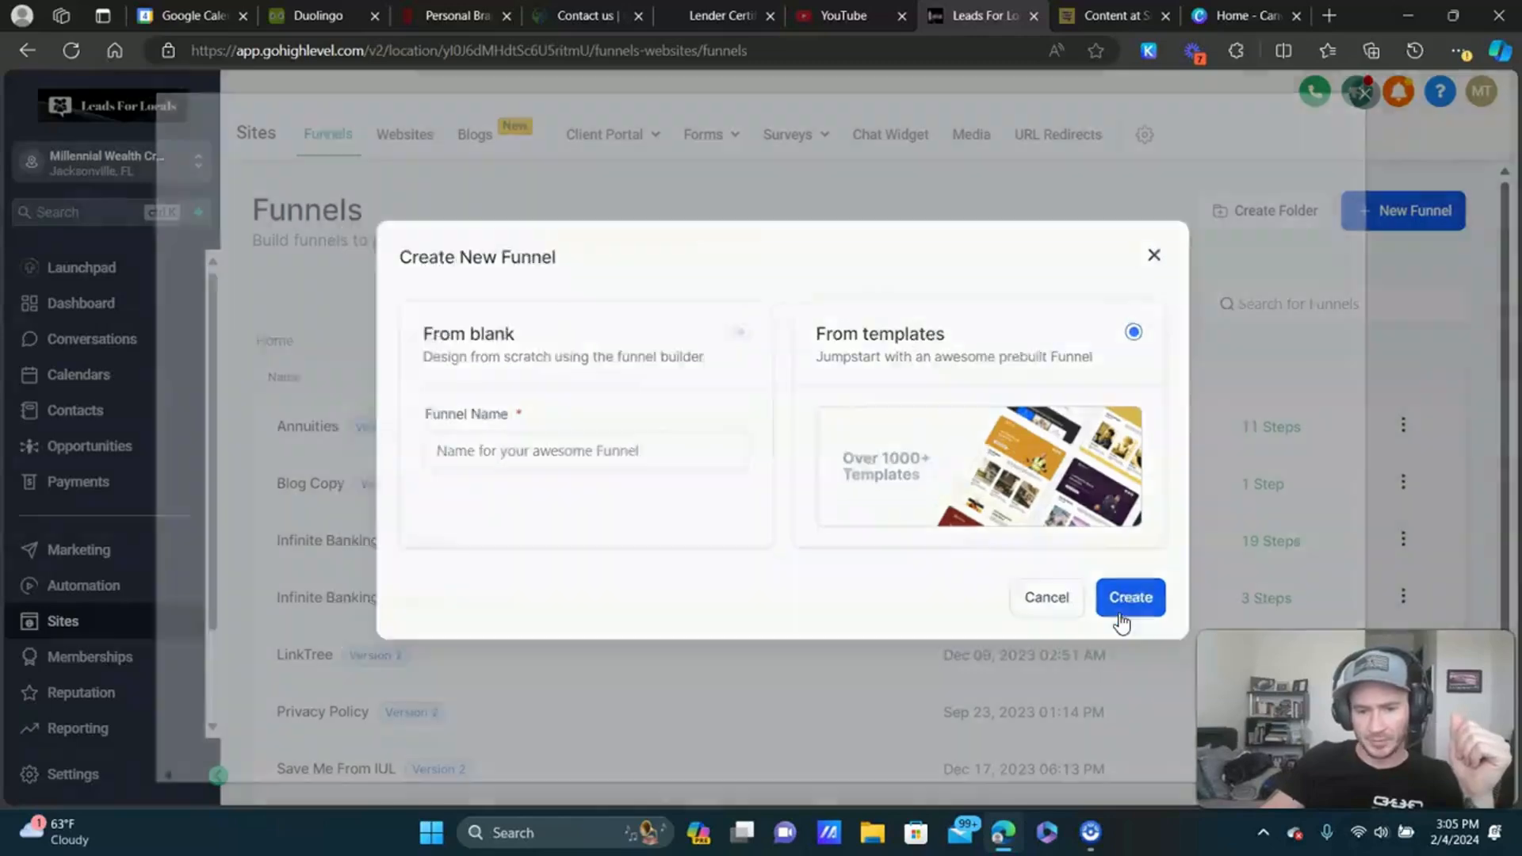
pyautogui.click(1120, 620)
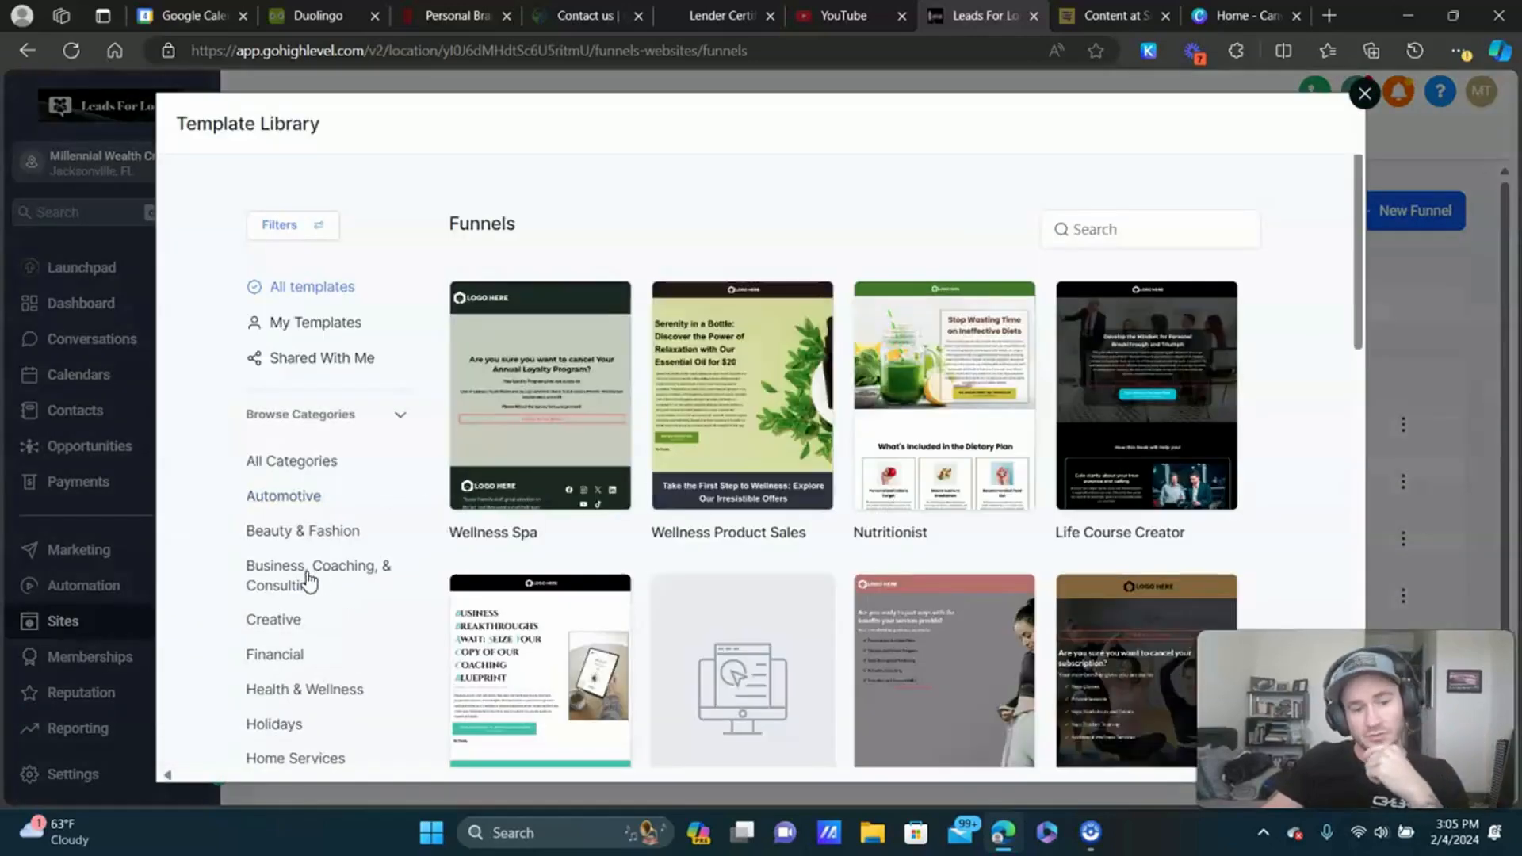
pyautogui.scroll(-1, 309, 582)
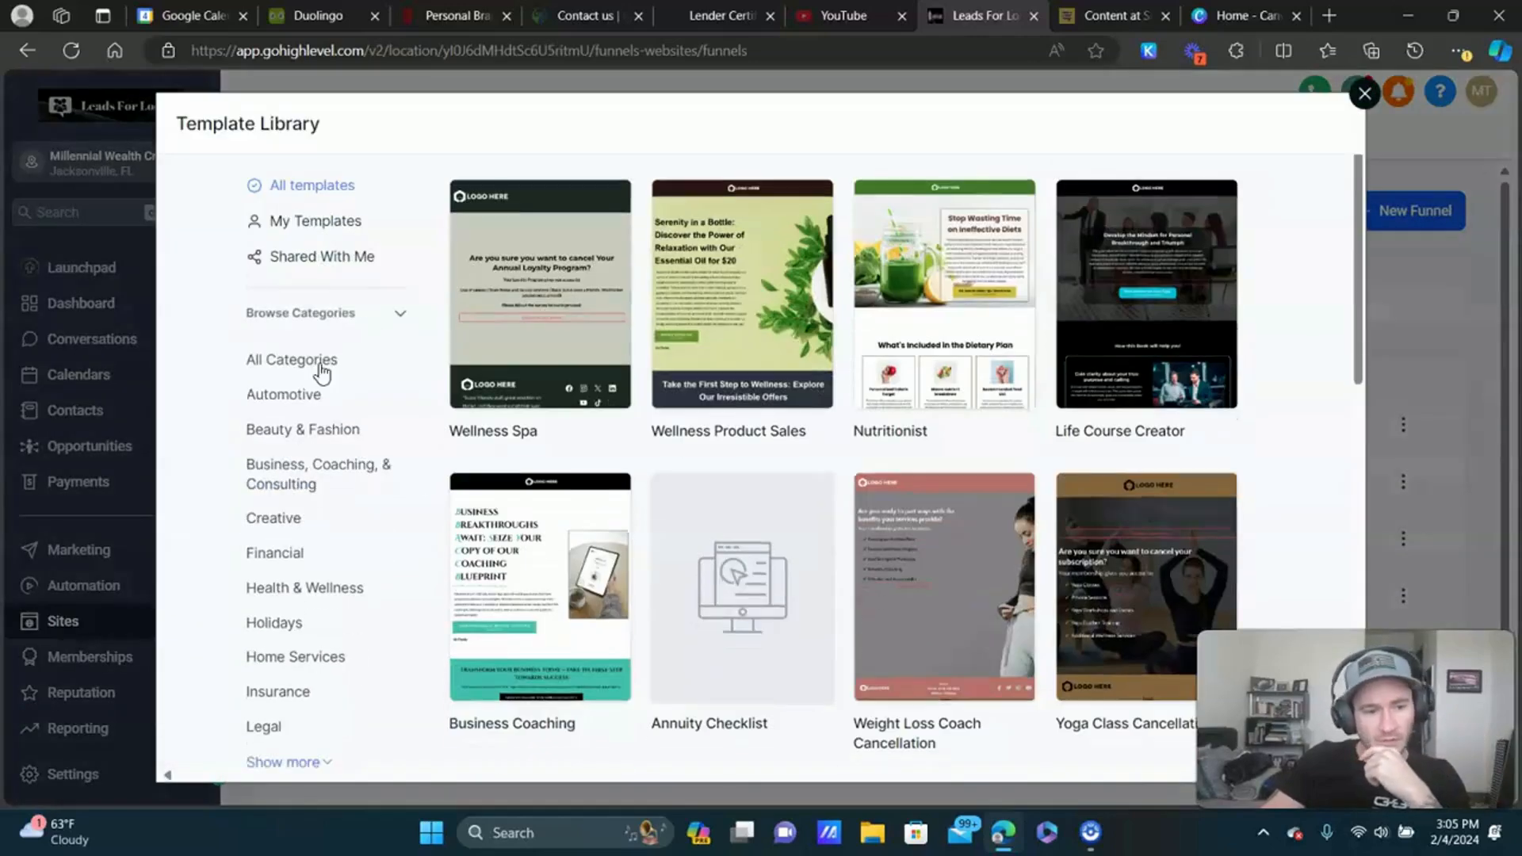
pyautogui.click(299, 480)
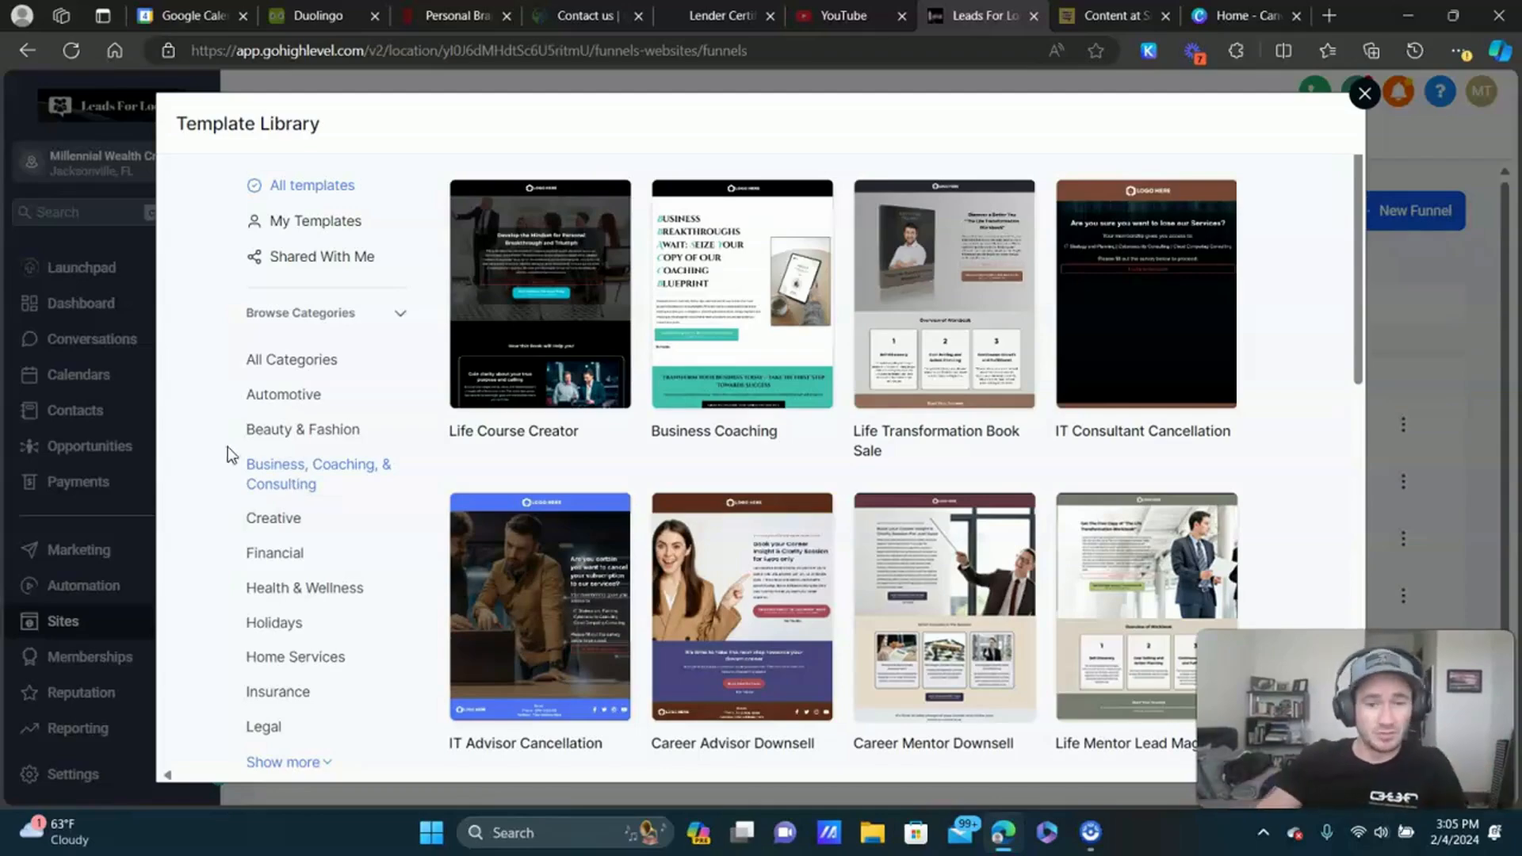
# Preview the Business Advisor Upsell template and continue with it as the new funnel's template.
pyautogui.scroll(-8, 634, 412)
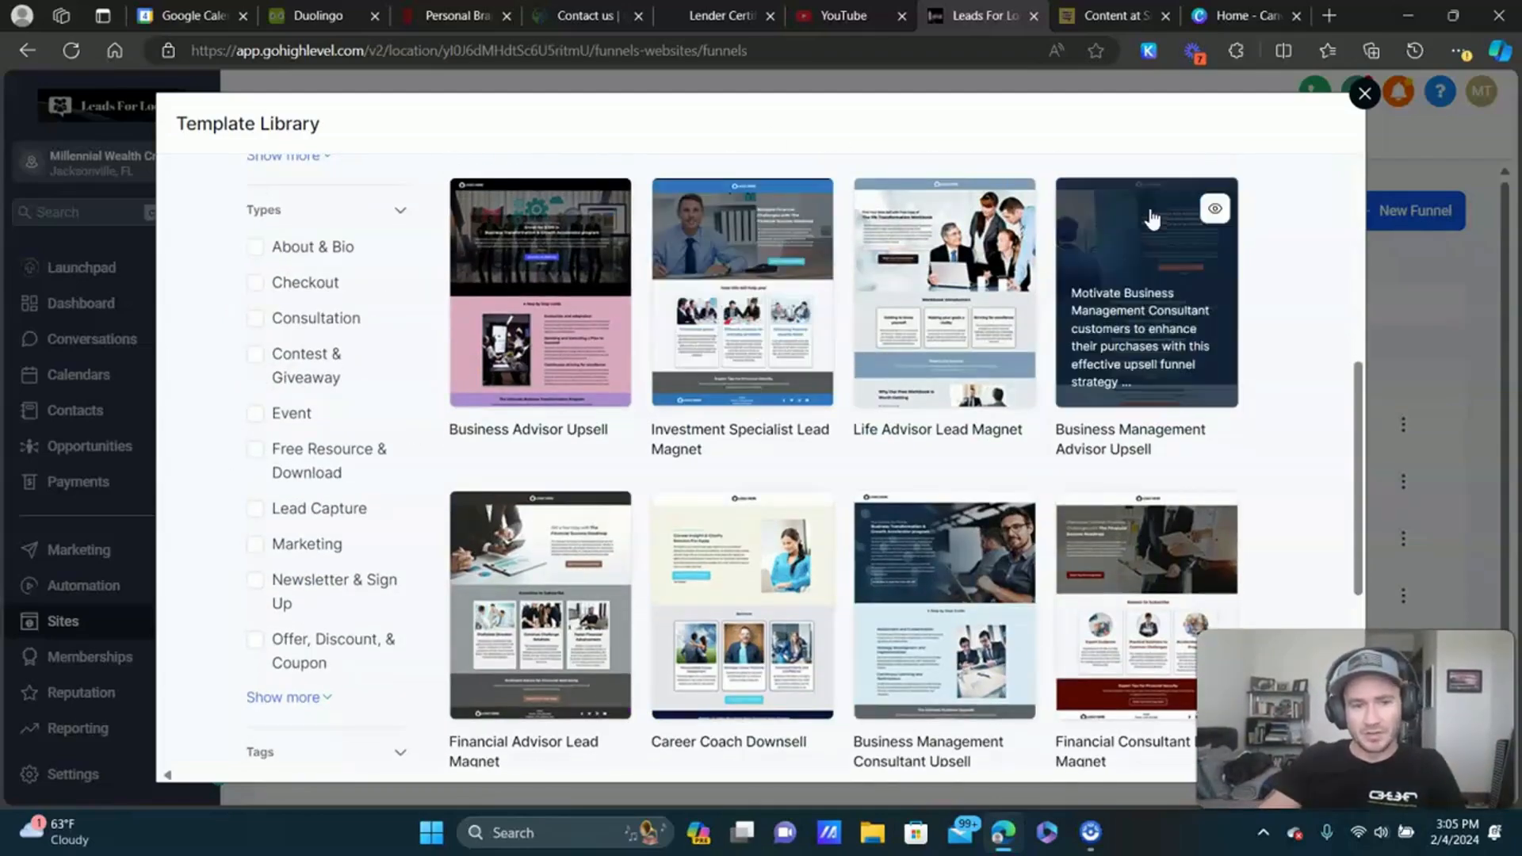
pyautogui.scroll(1, 500, 247)
pyautogui.click(526, 341)
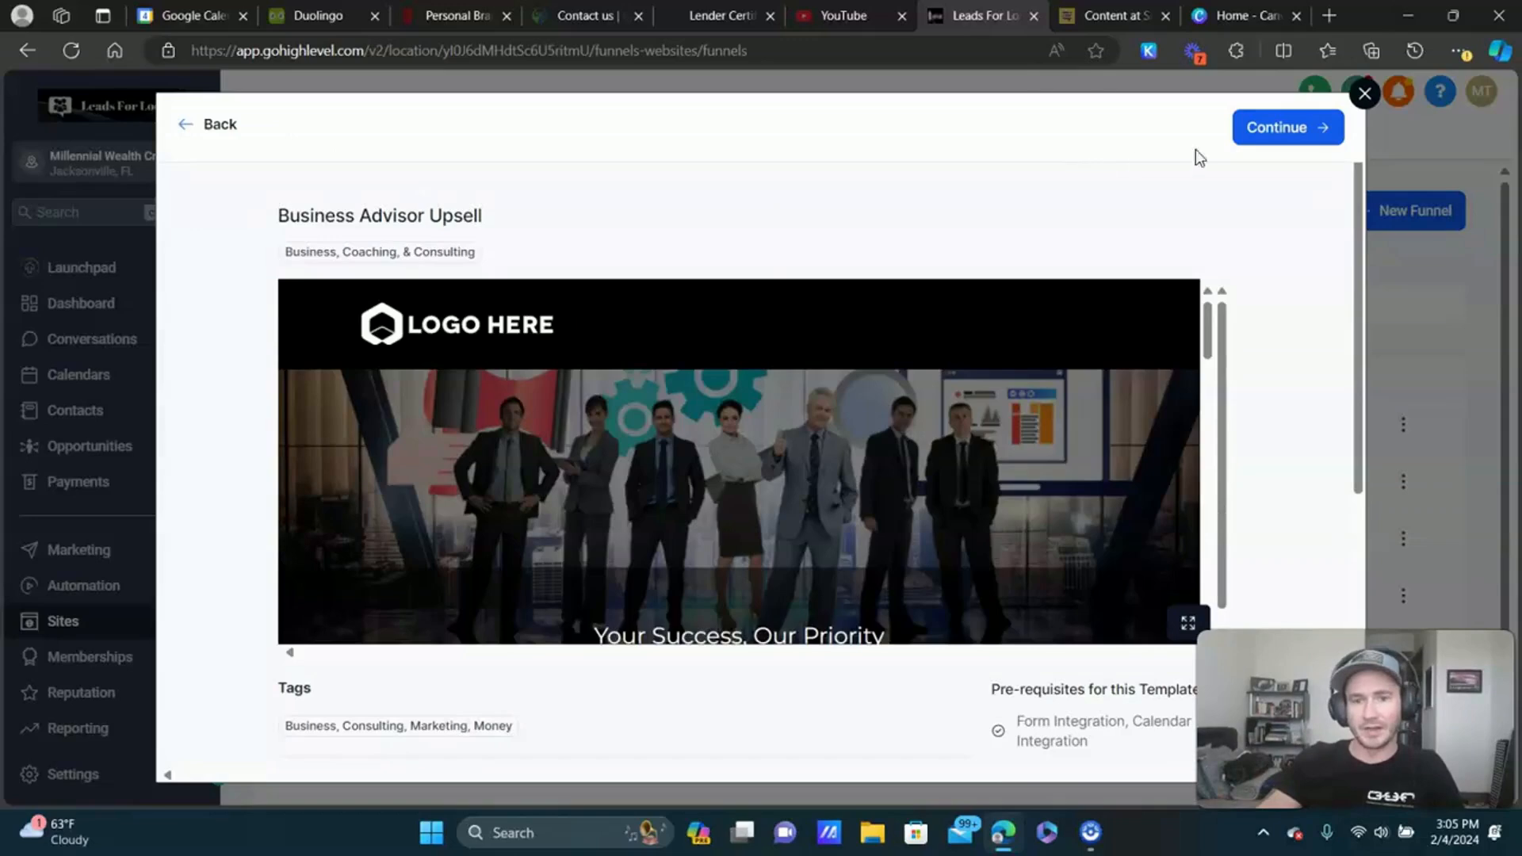
pyautogui.scroll(-2, 1237, 205)
pyautogui.scroll(2, 1259, 200)
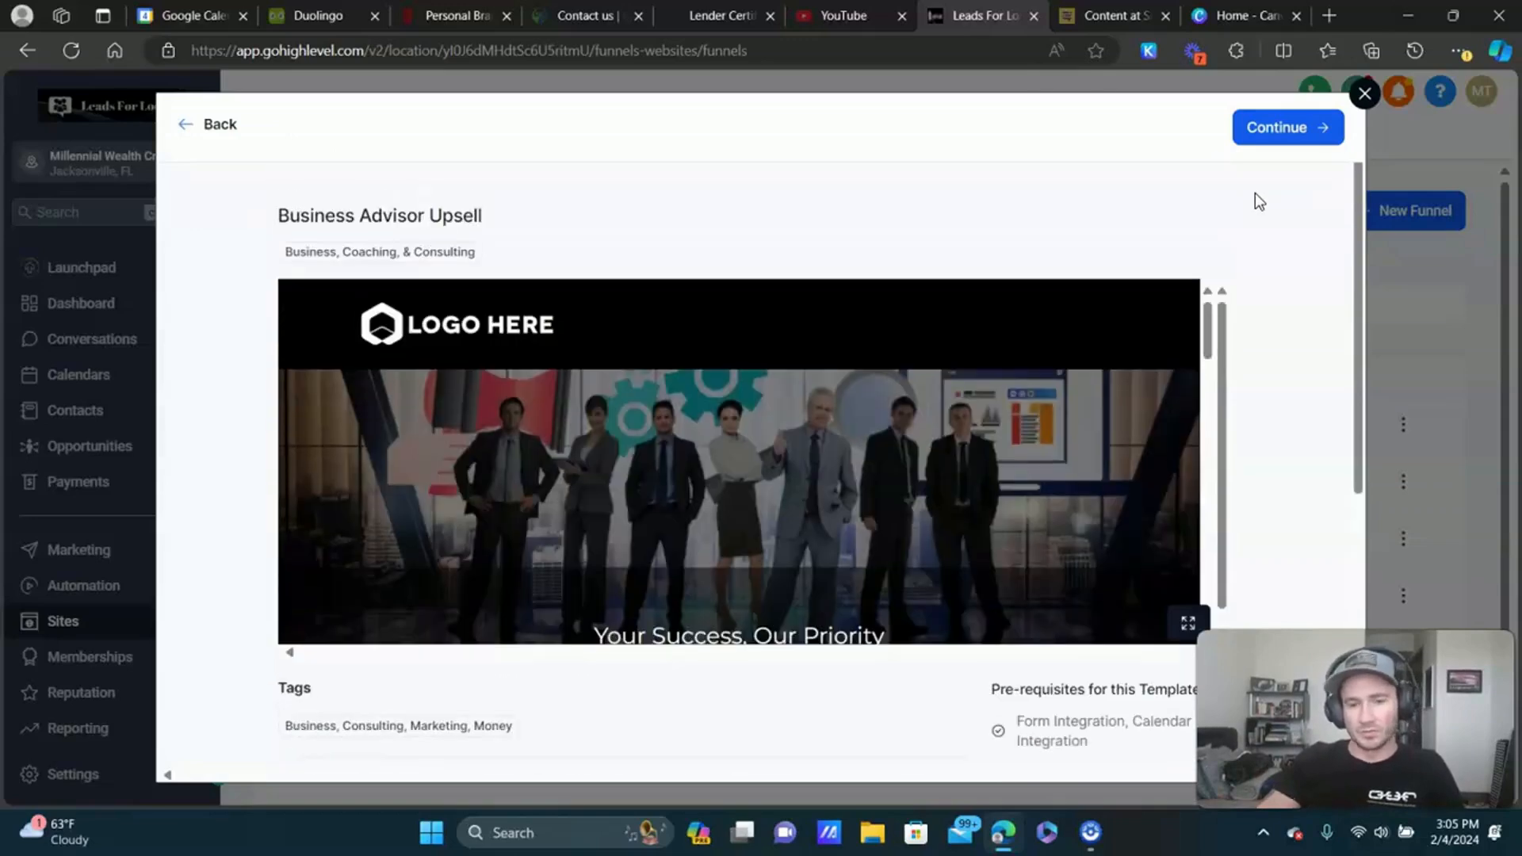
pyautogui.click(1271, 127)
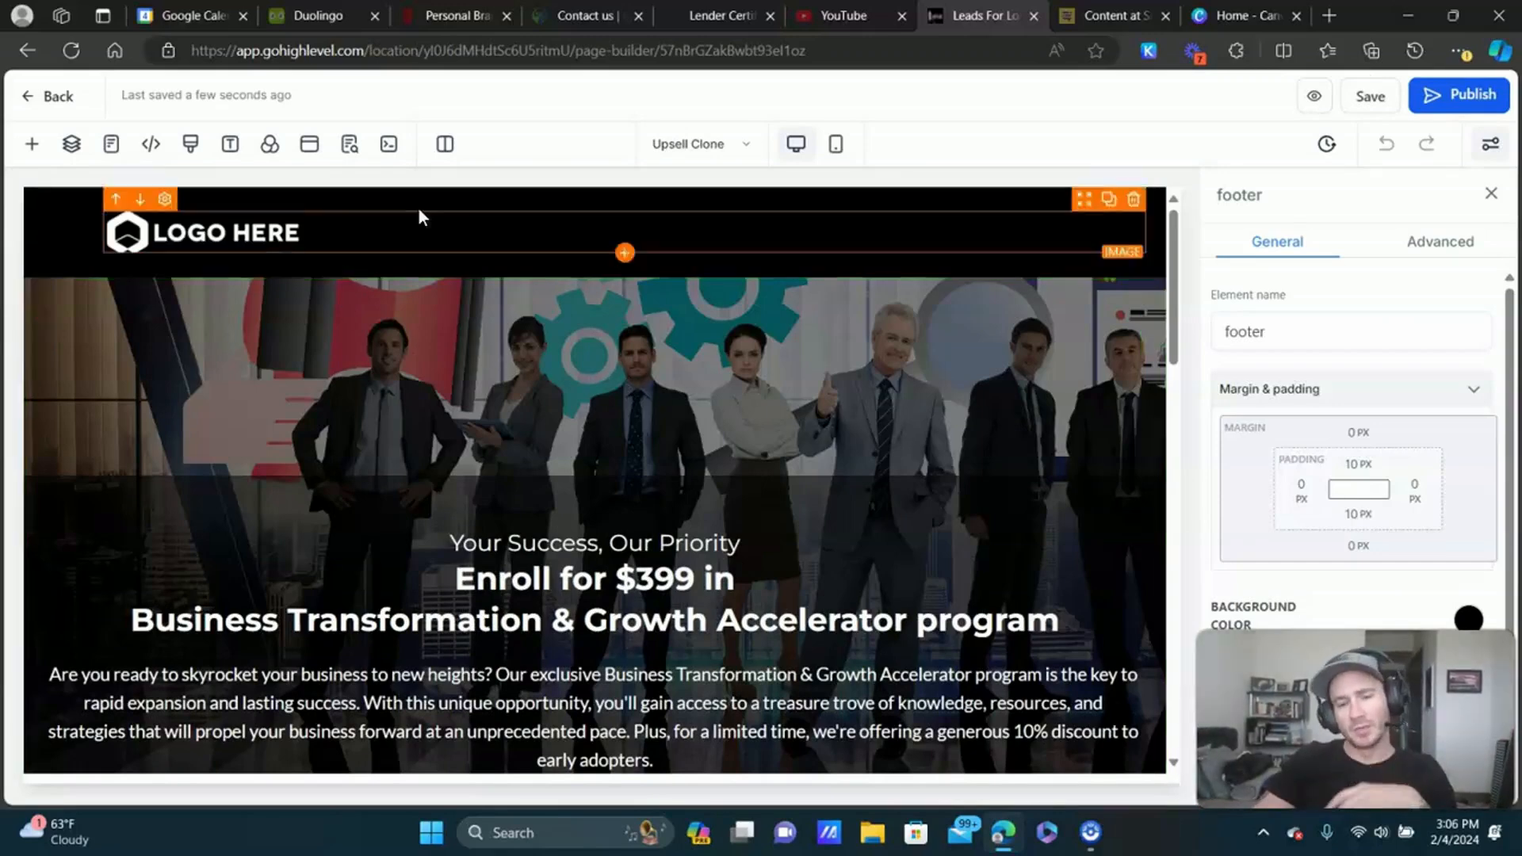
# Examine the header section's general settings, including its background color options.
pyautogui.click(192, 201)
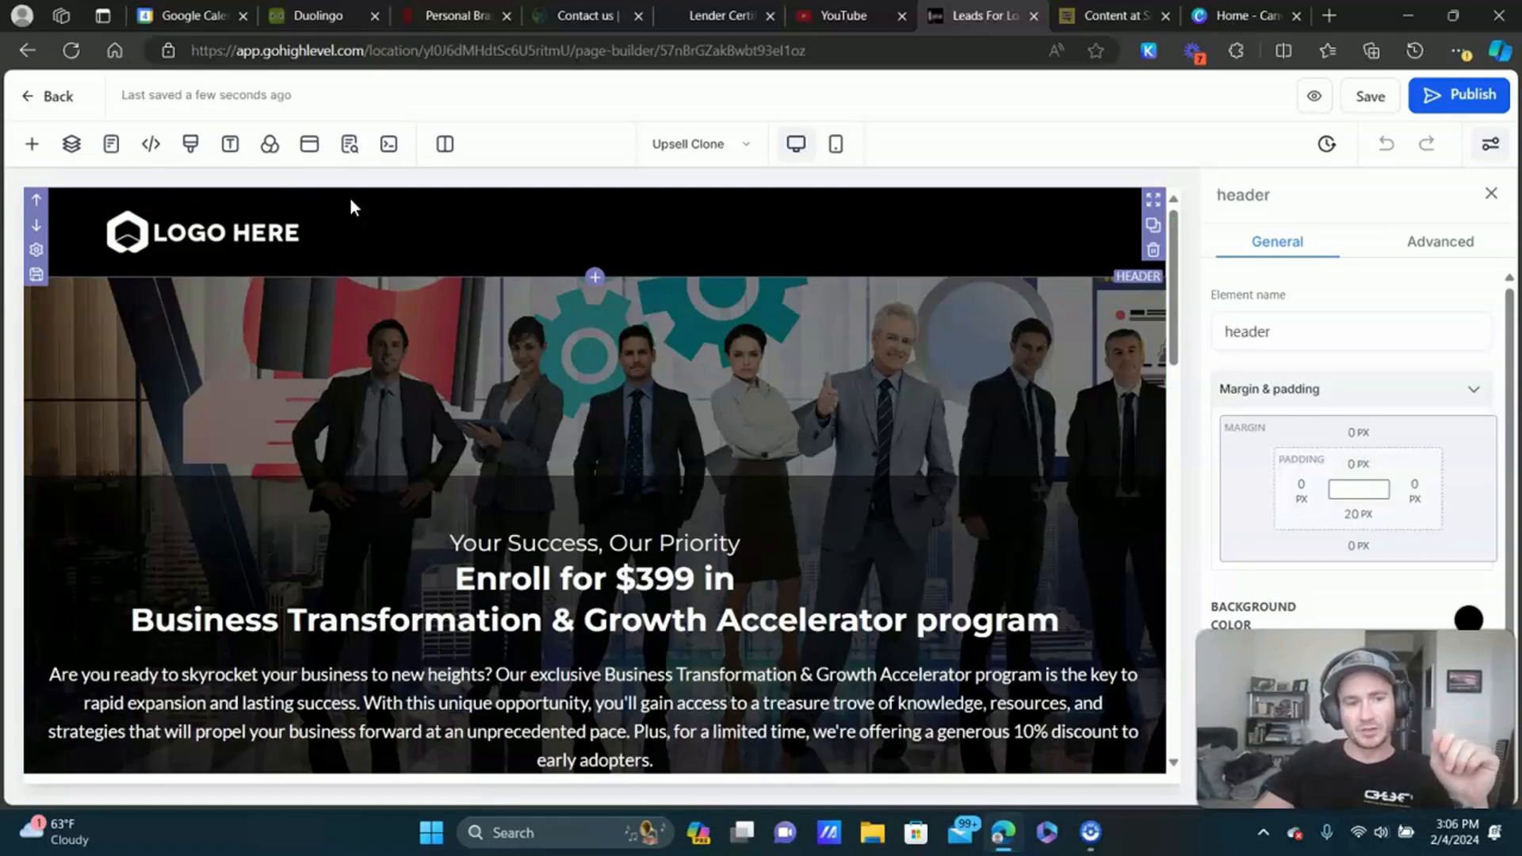
pyautogui.scroll(-2, 1395, 364)
pyautogui.scroll(-1, 1394, 365)
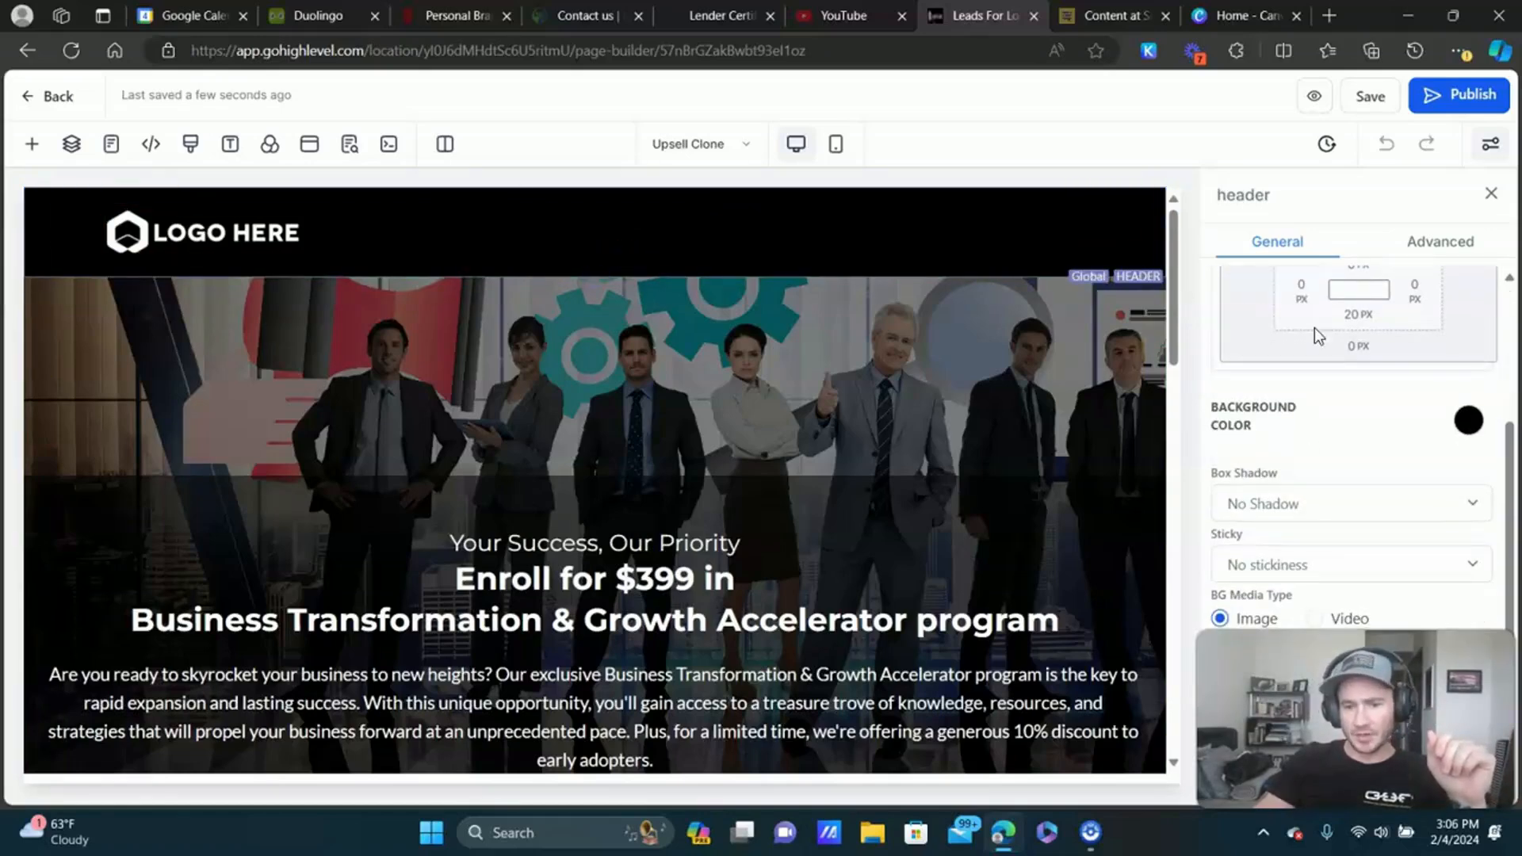
pyautogui.click(1467, 420)
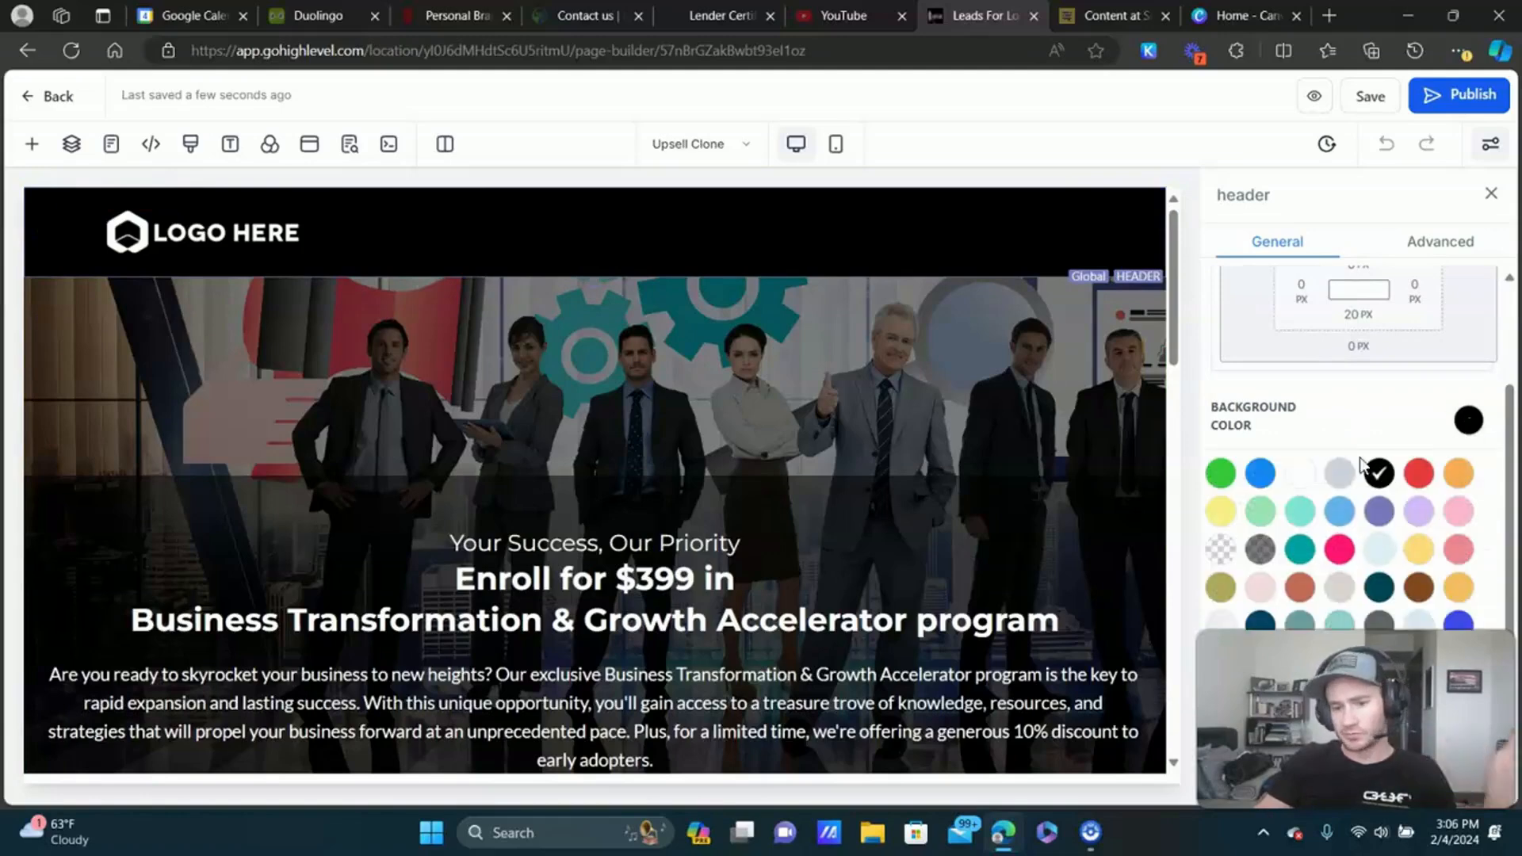
pyautogui.click(1468, 424)
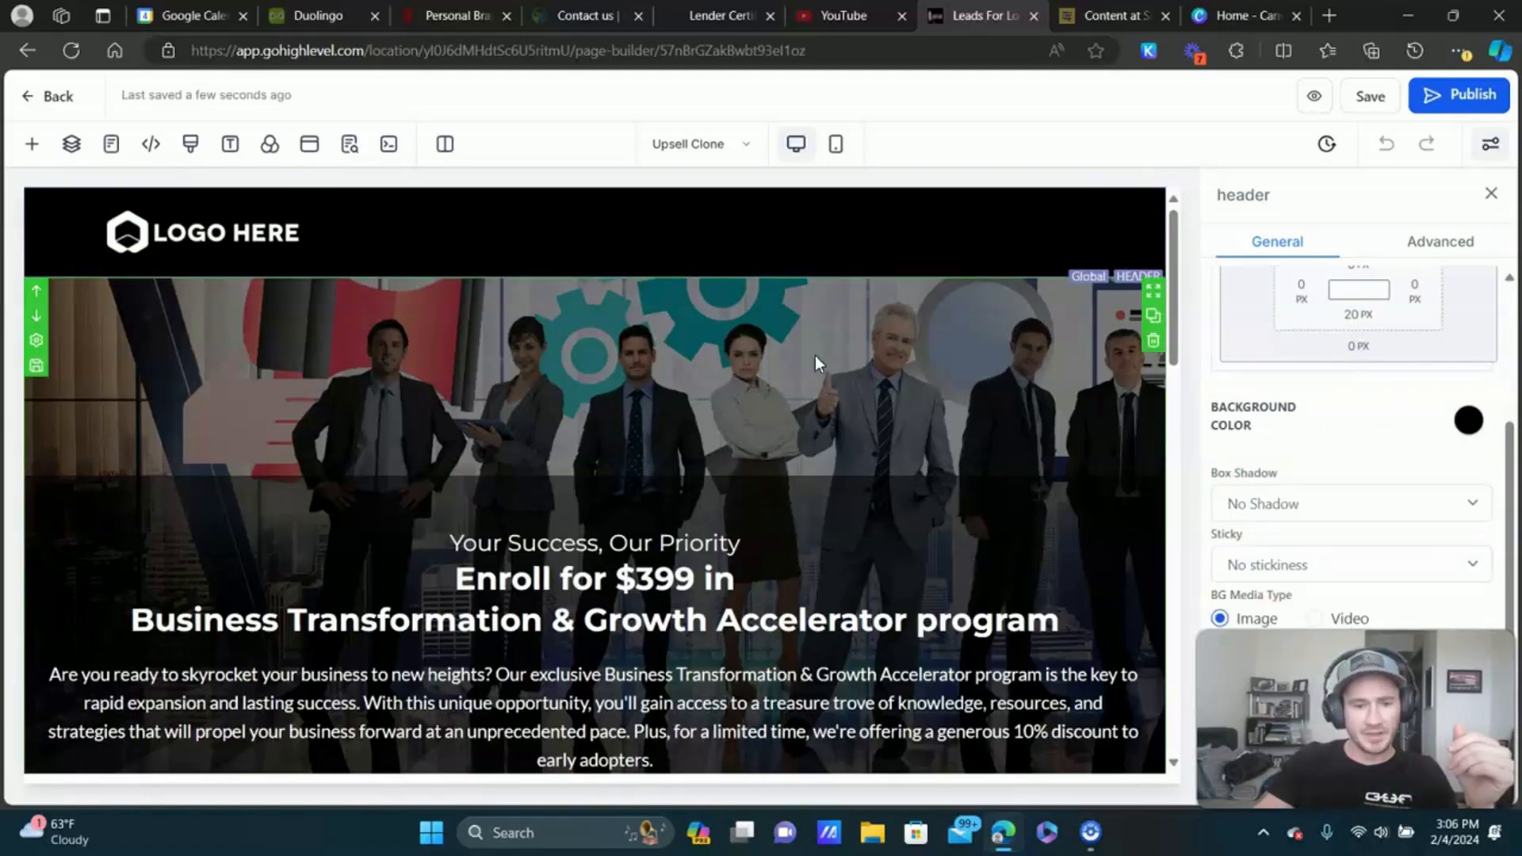
pyautogui.scroll(-2, 729, 340)
pyautogui.scroll(3, 1477, 452)
pyautogui.scroll(2, 582, 288)
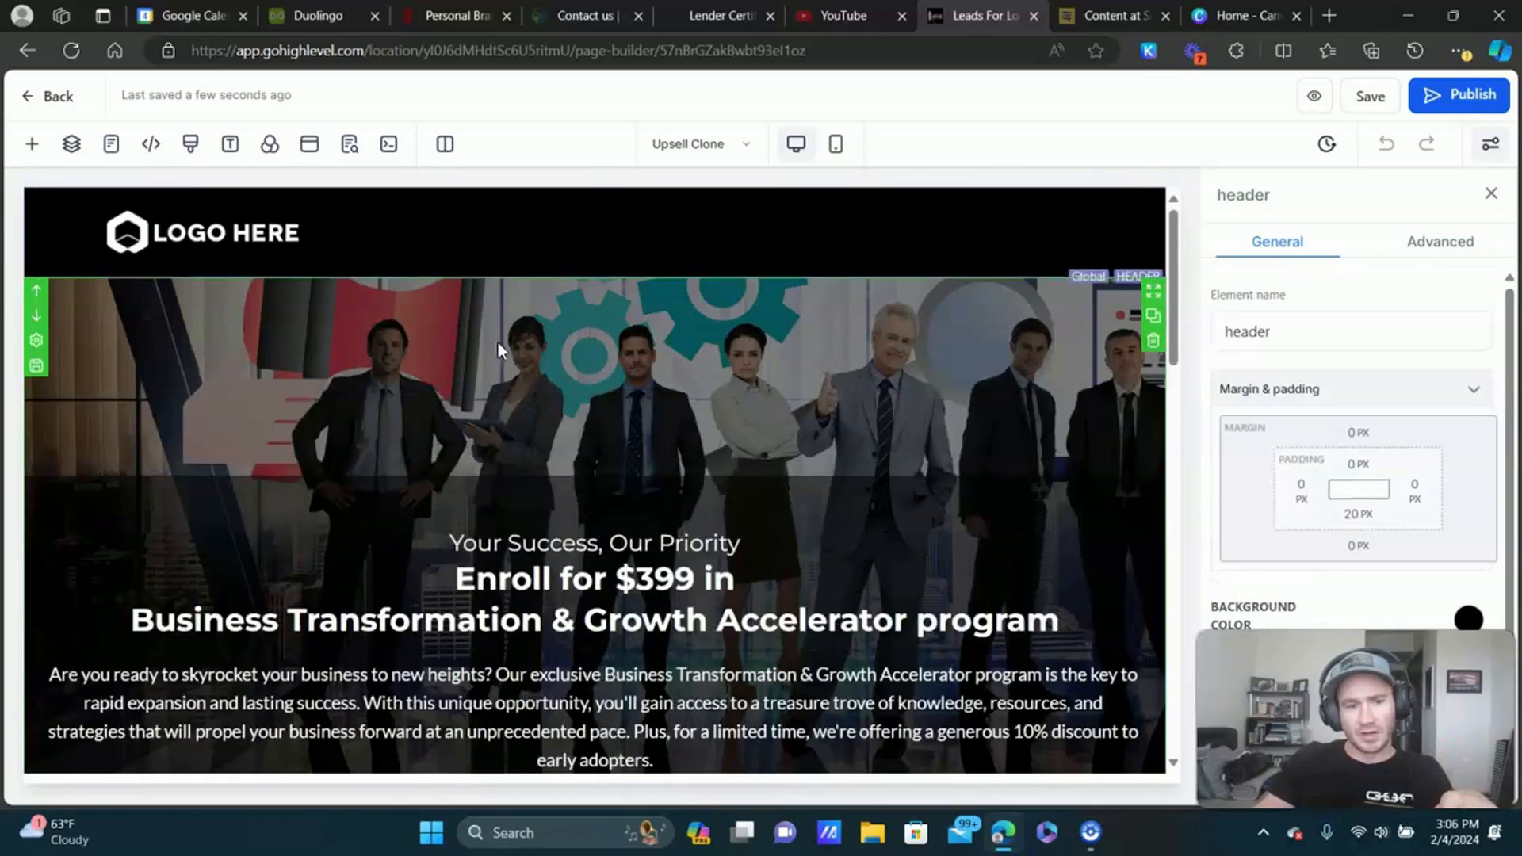
# Replace the header's placeholder logo with the Millennial Wealth Creator logo from the media library.
pyautogui.click(260, 238)
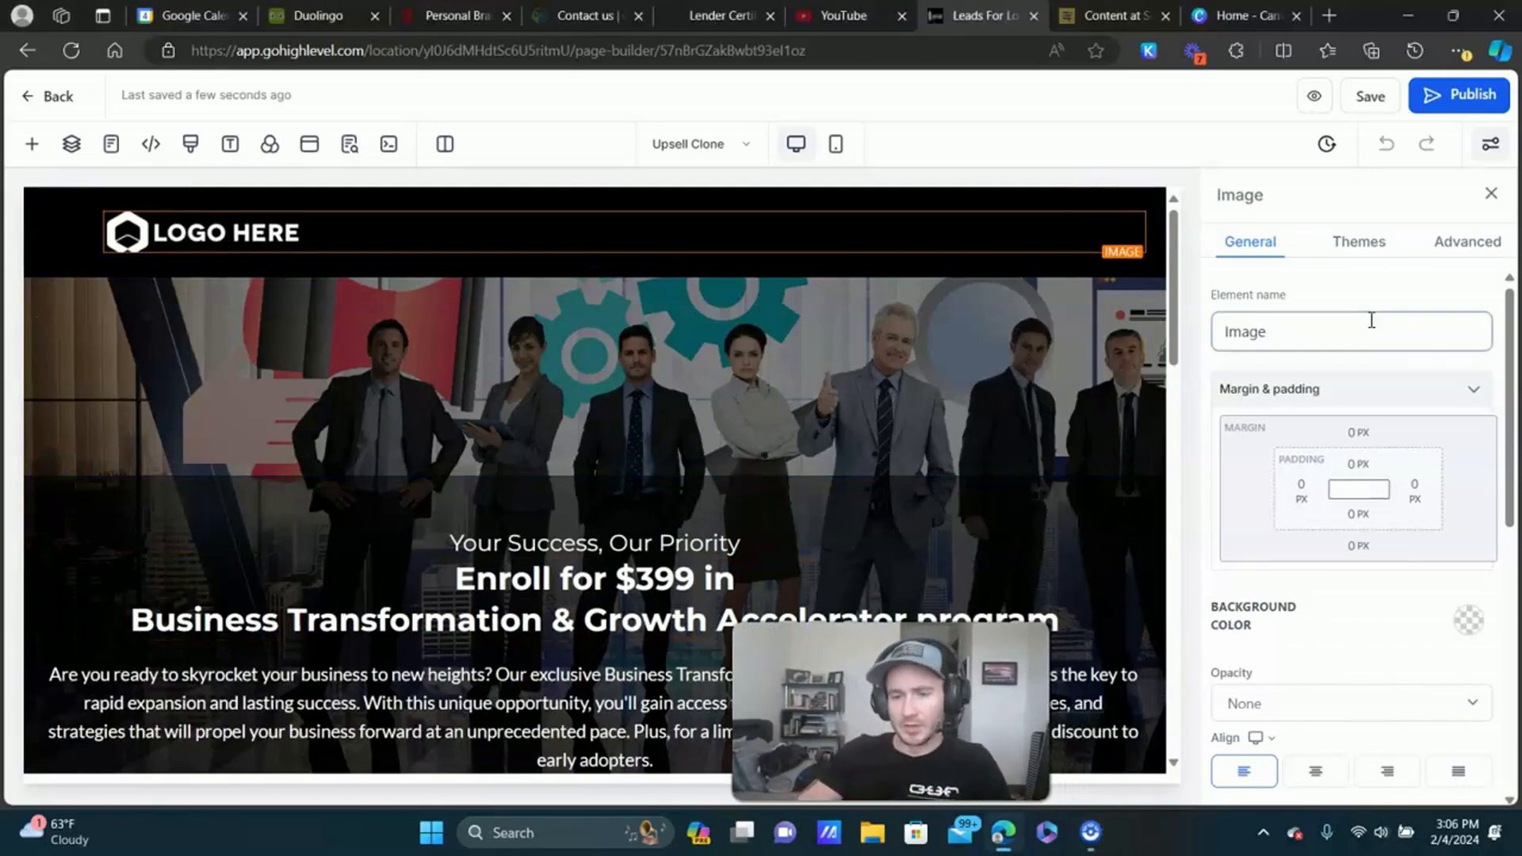
pyautogui.scroll(-3, 1372, 358)
pyautogui.scroll(-3, 1372, 359)
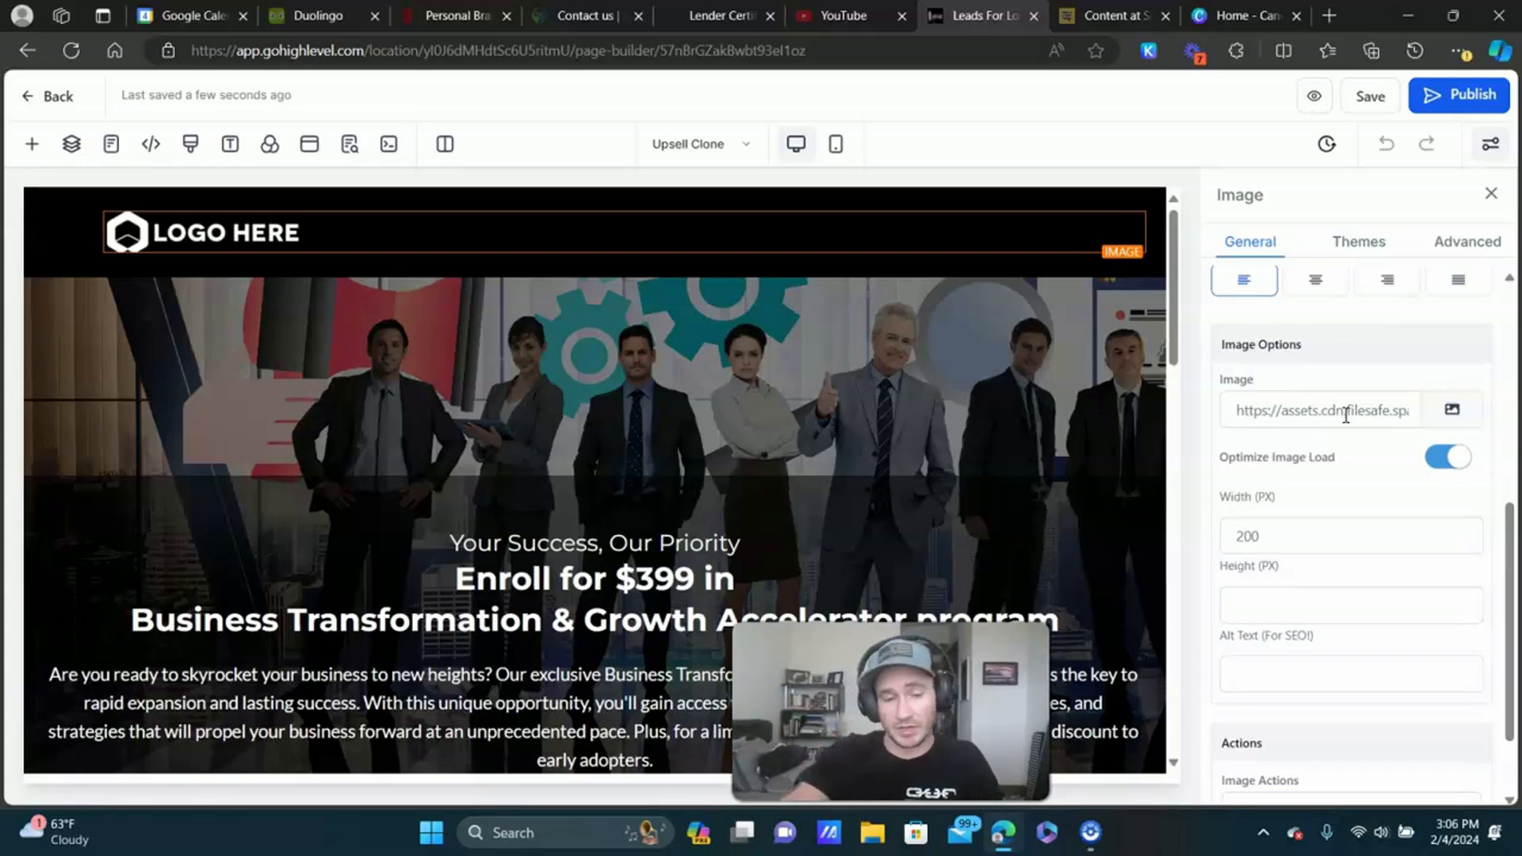
pyautogui.click(1452, 409)
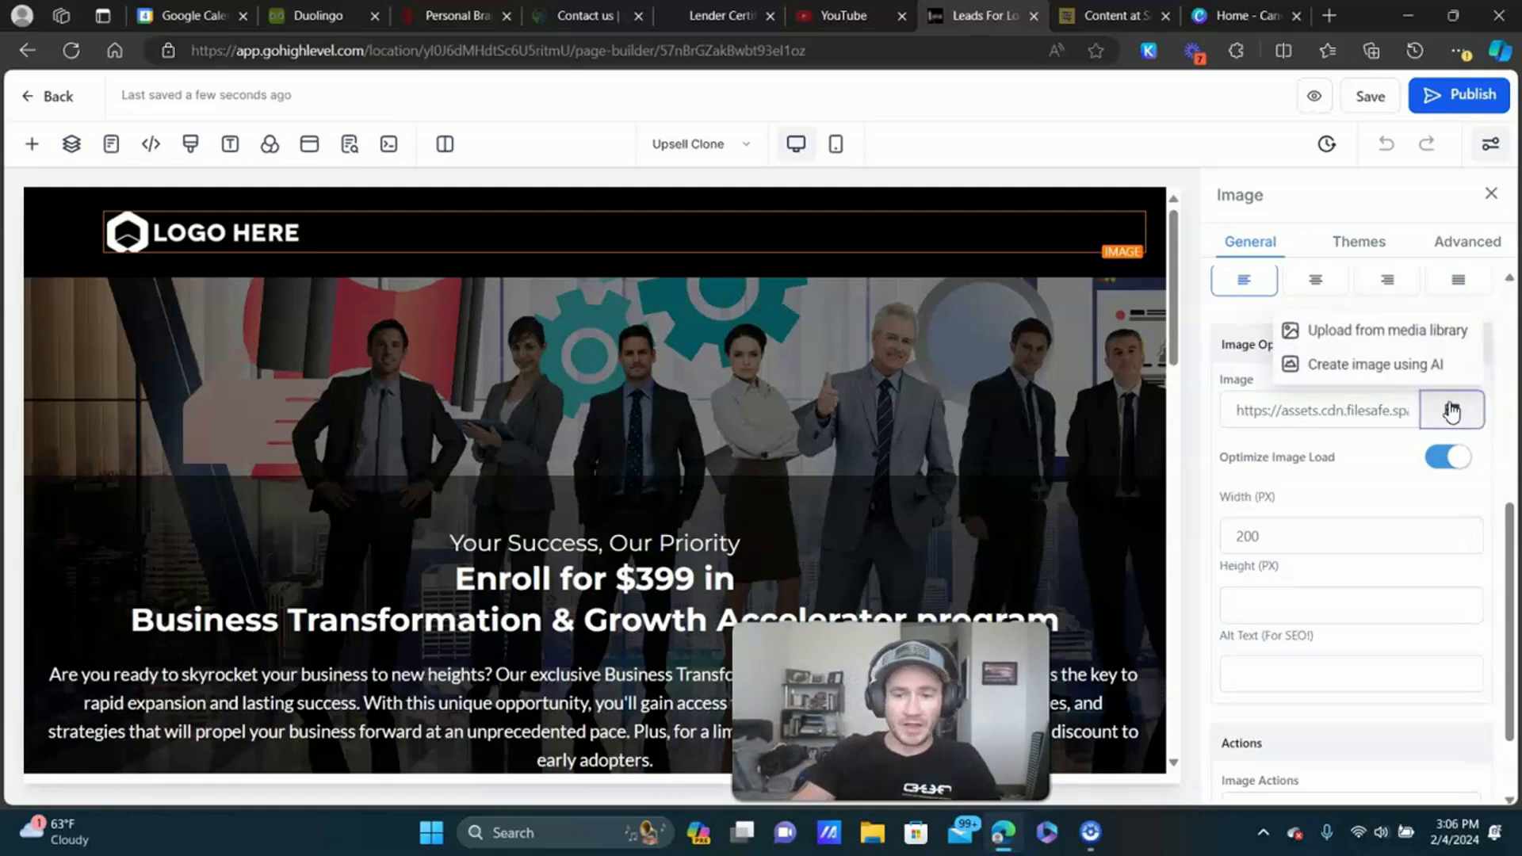
pyautogui.click(1352, 341)
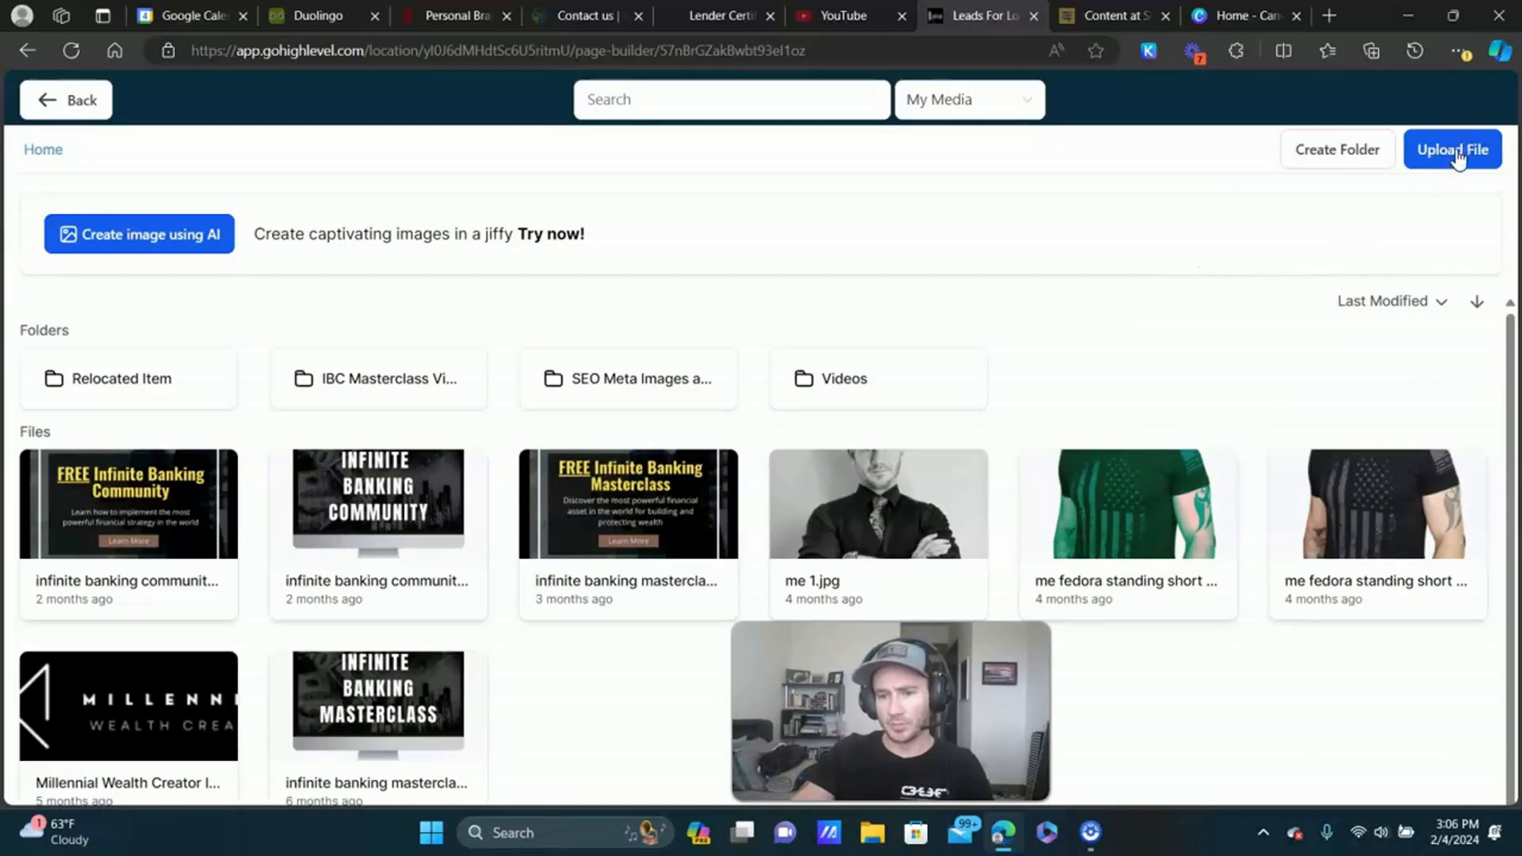
pyautogui.click(147, 704)
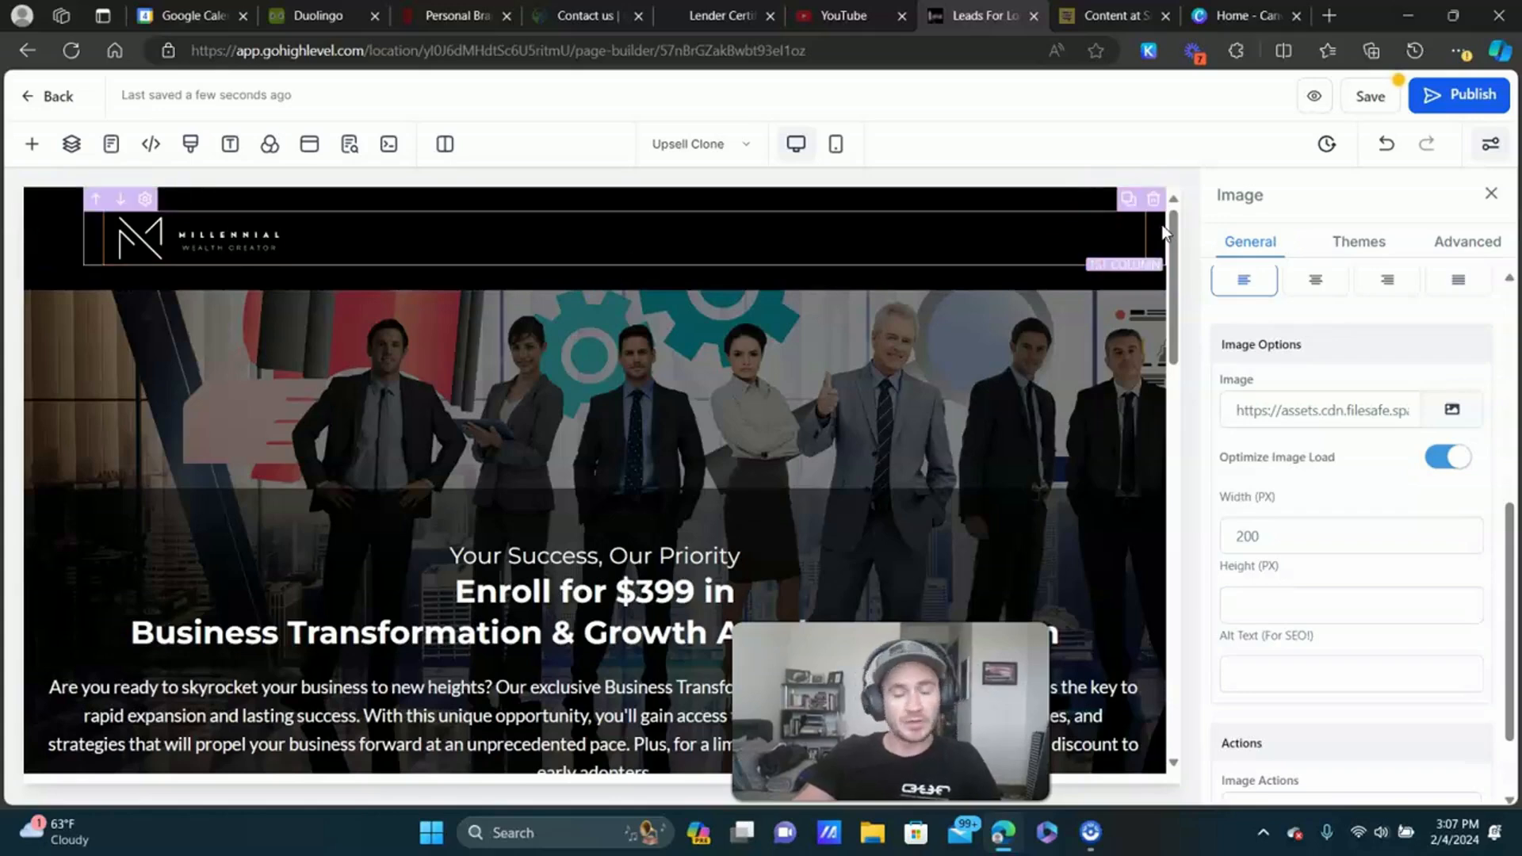
# Duplicate the header's logo column and replace the logo in the copy with a Button element.
pyautogui.click(1127, 202)
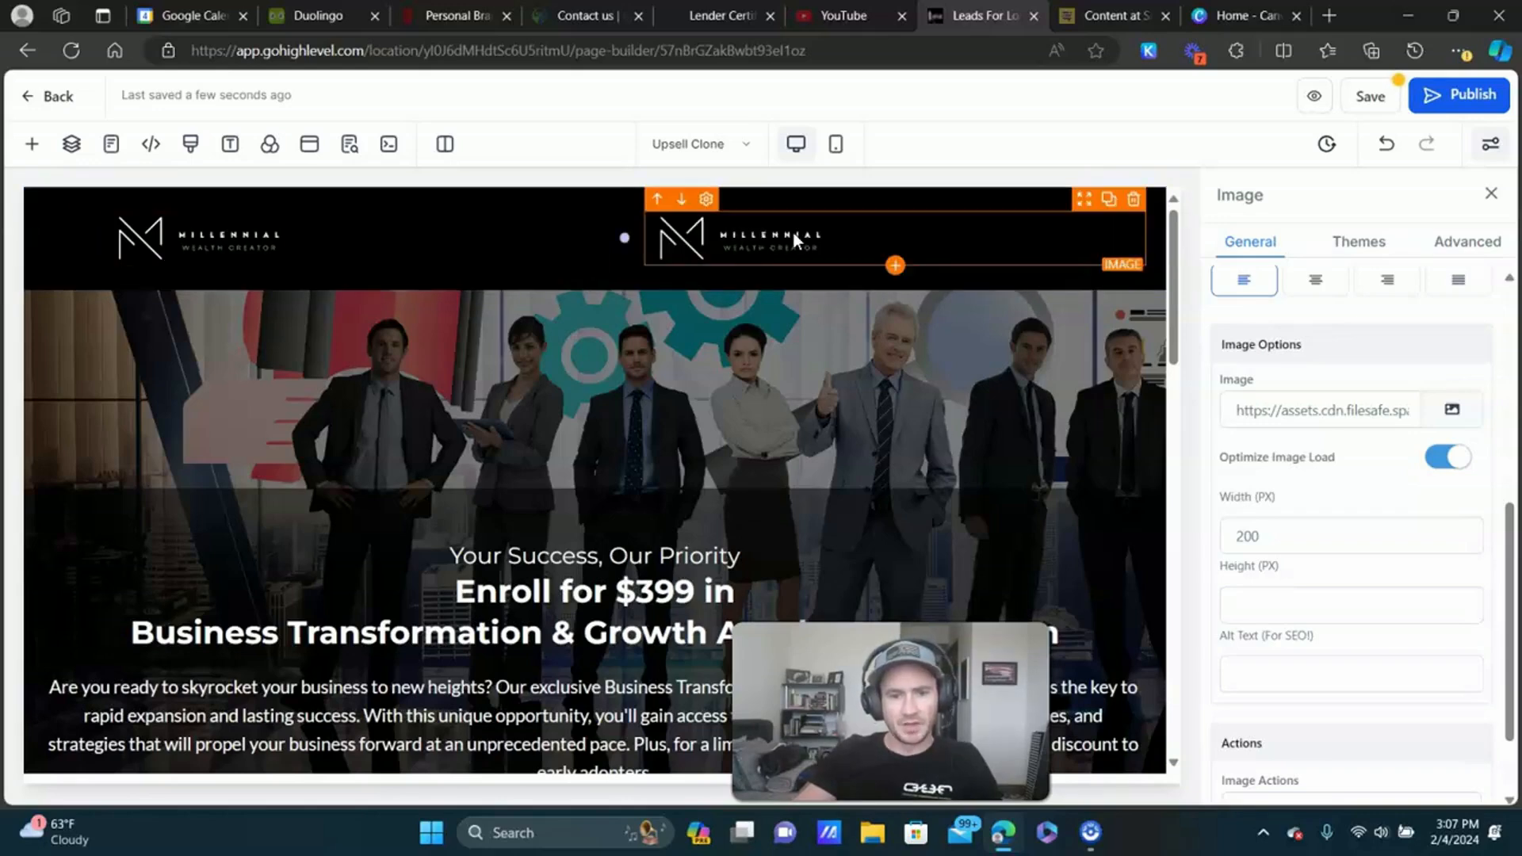
pyautogui.click(1134, 199)
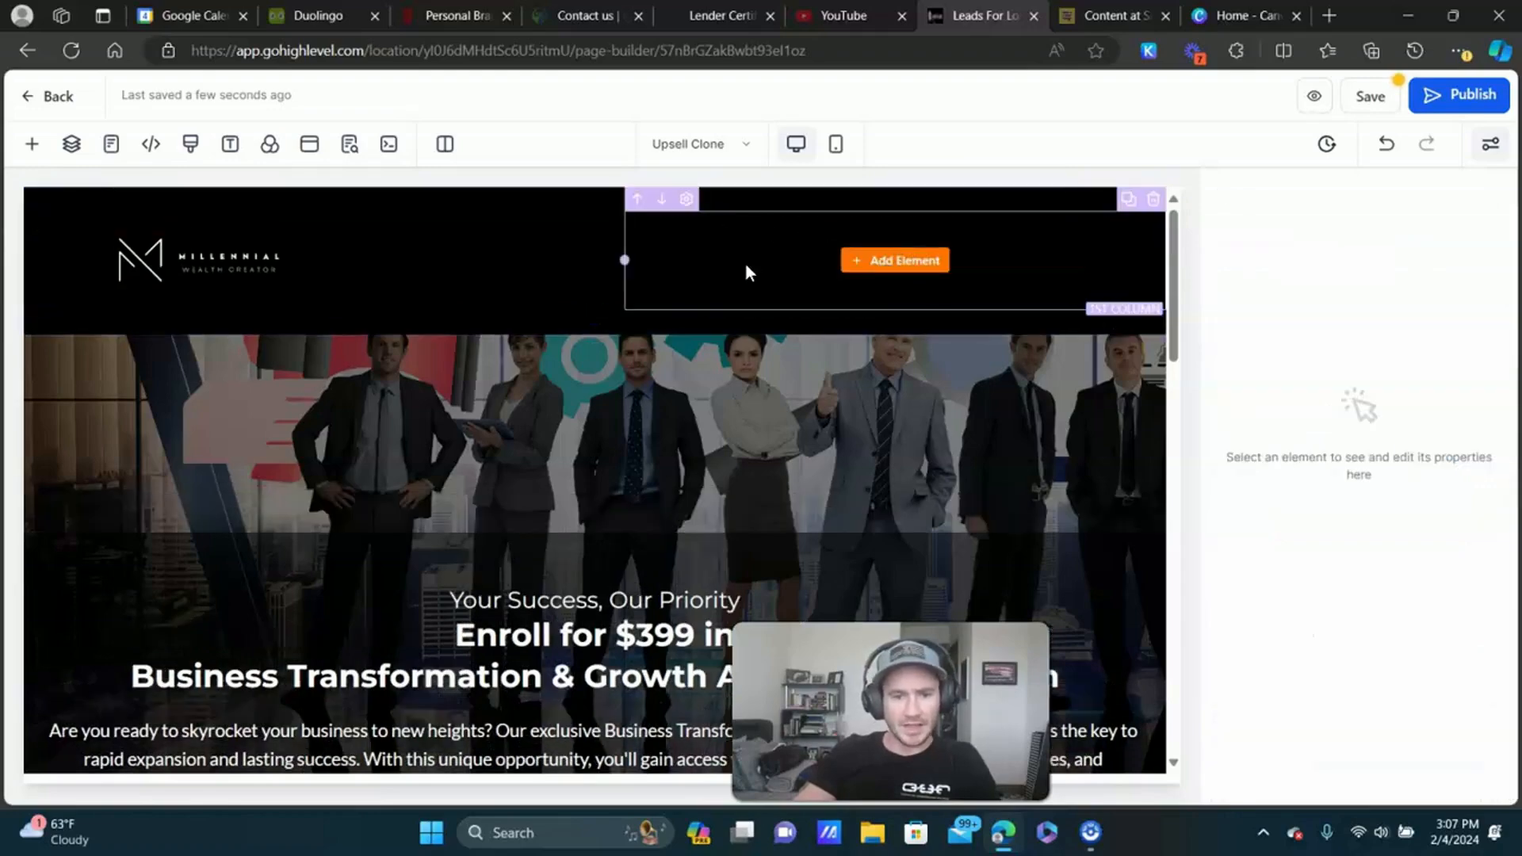
pyautogui.click(908, 263)
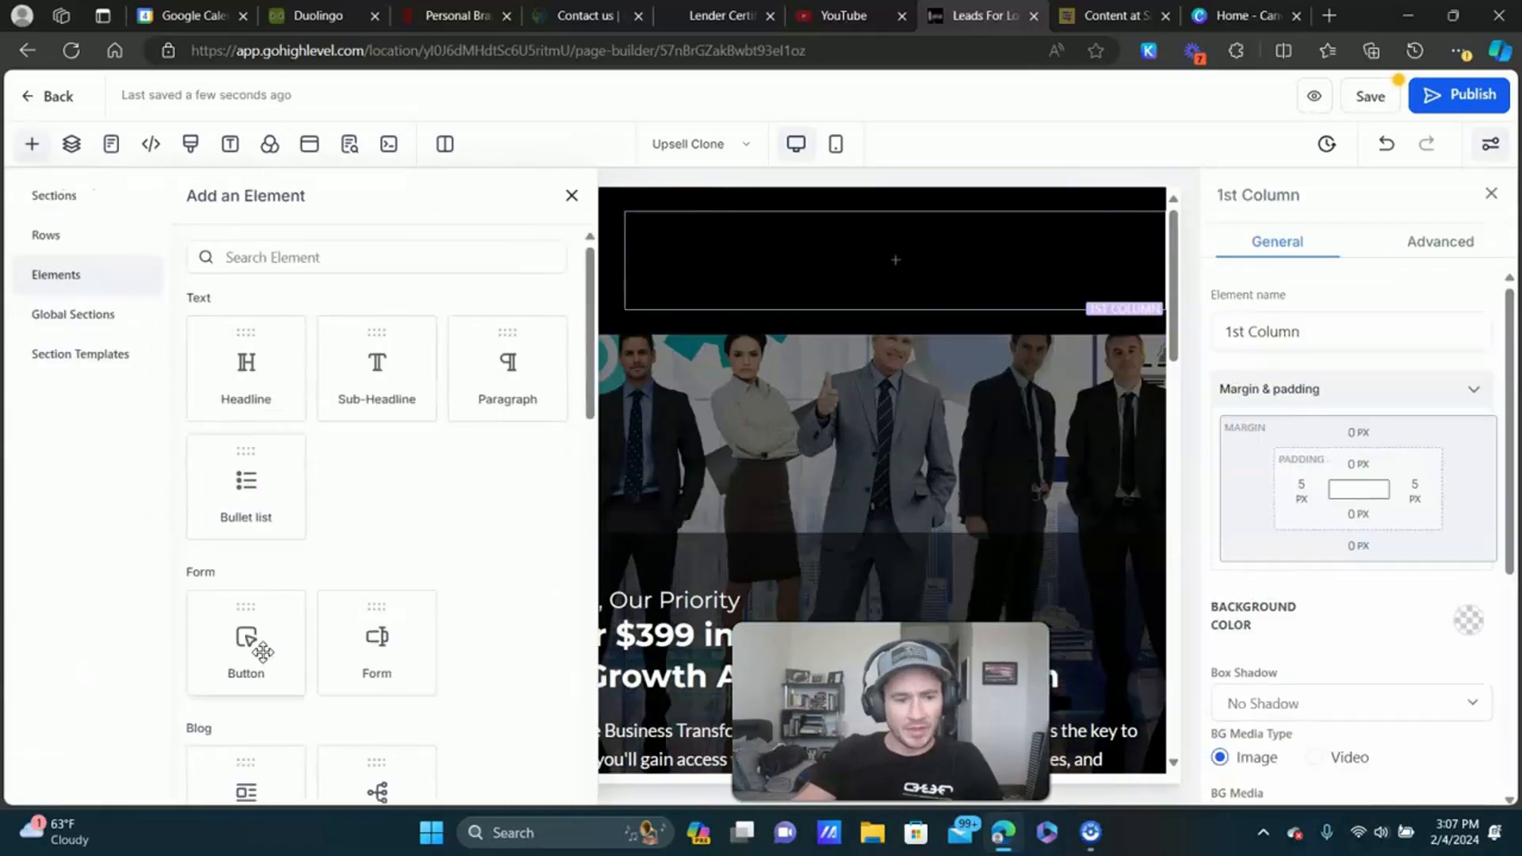
pyautogui.click(246, 642)
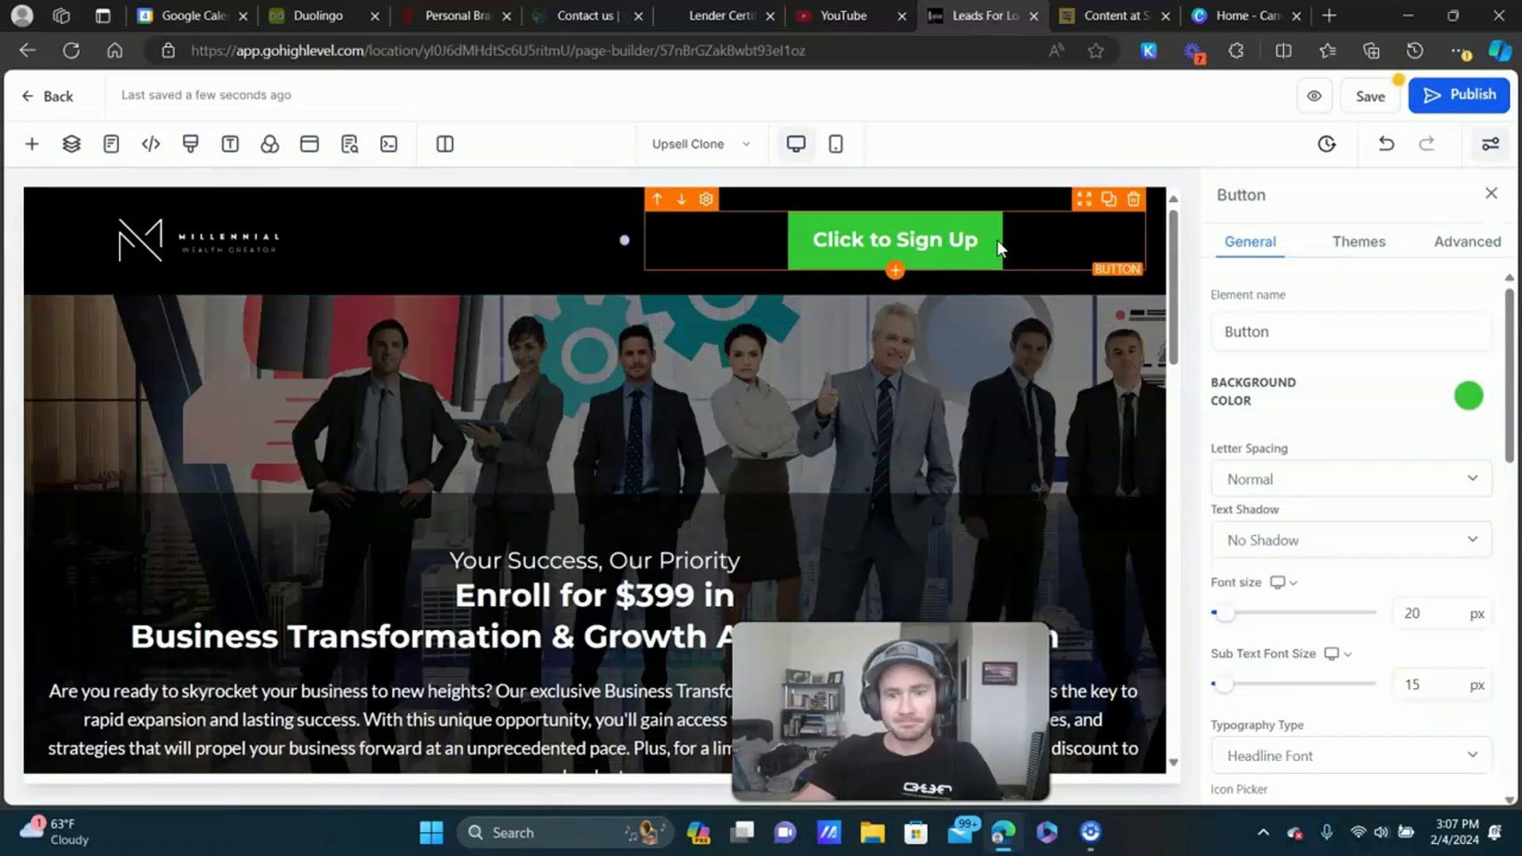
# Set the header button's text to "Back To Main Site" and its link action to Website URL.
pyautogui.scroll(-1, 1346, 407)
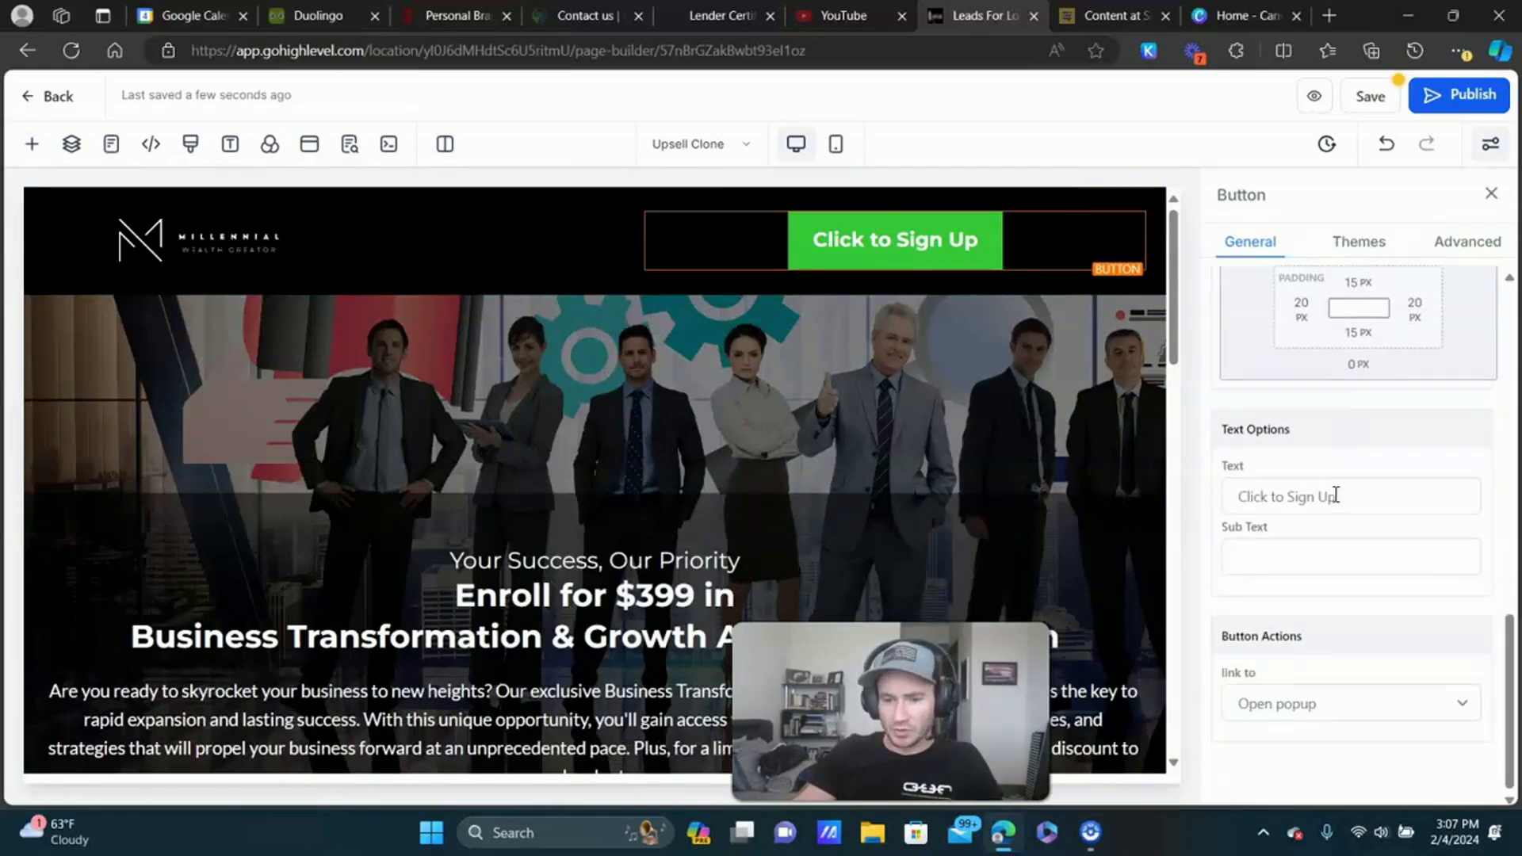
pyautogui.tripleClick(1335, 497)
pyautogui.write('Back')
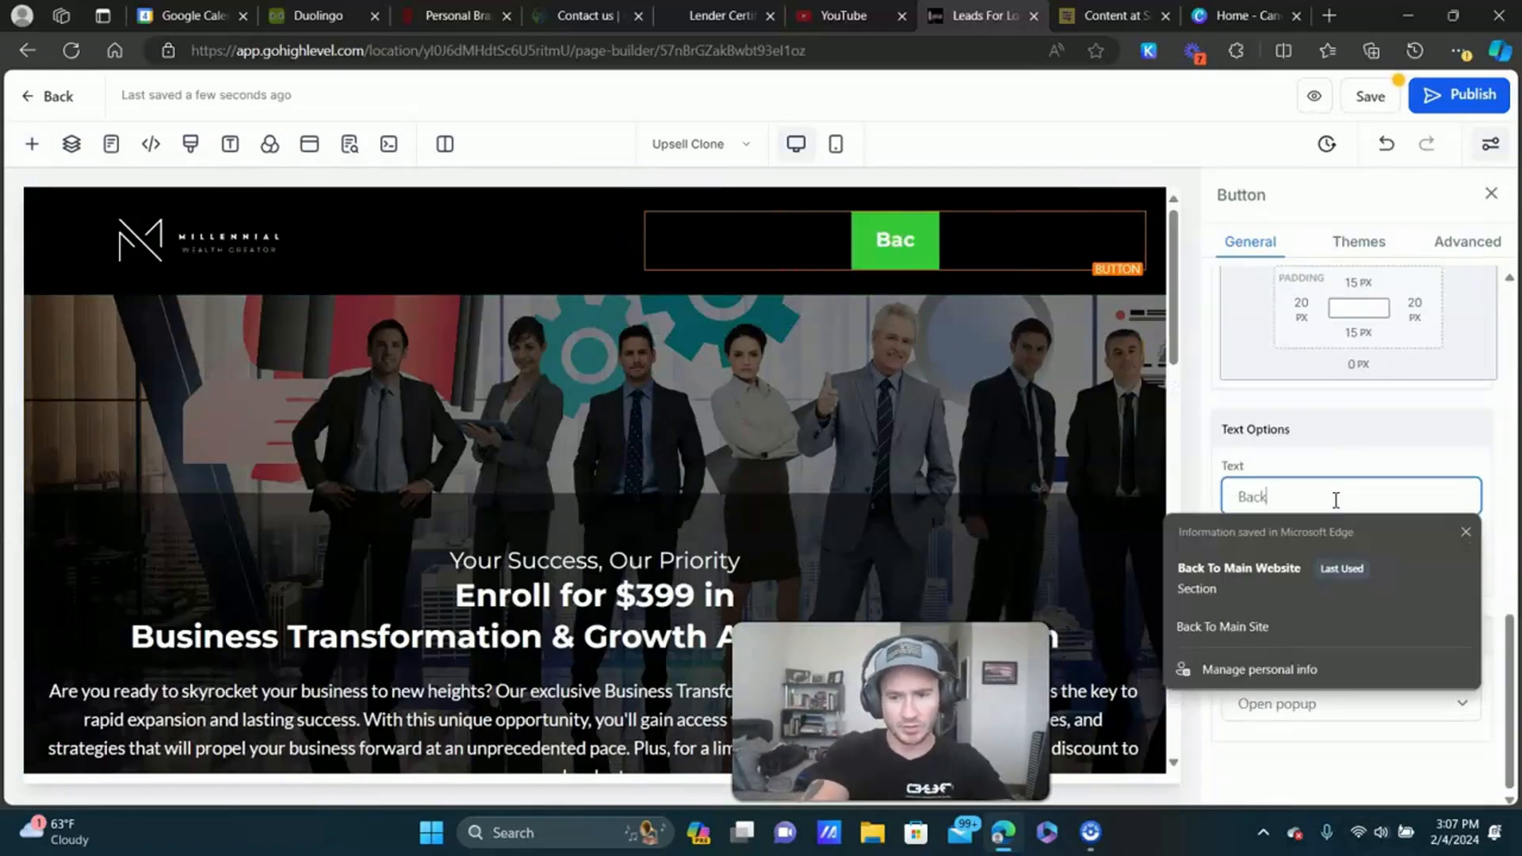
pyautogui.write(' To Main Site')
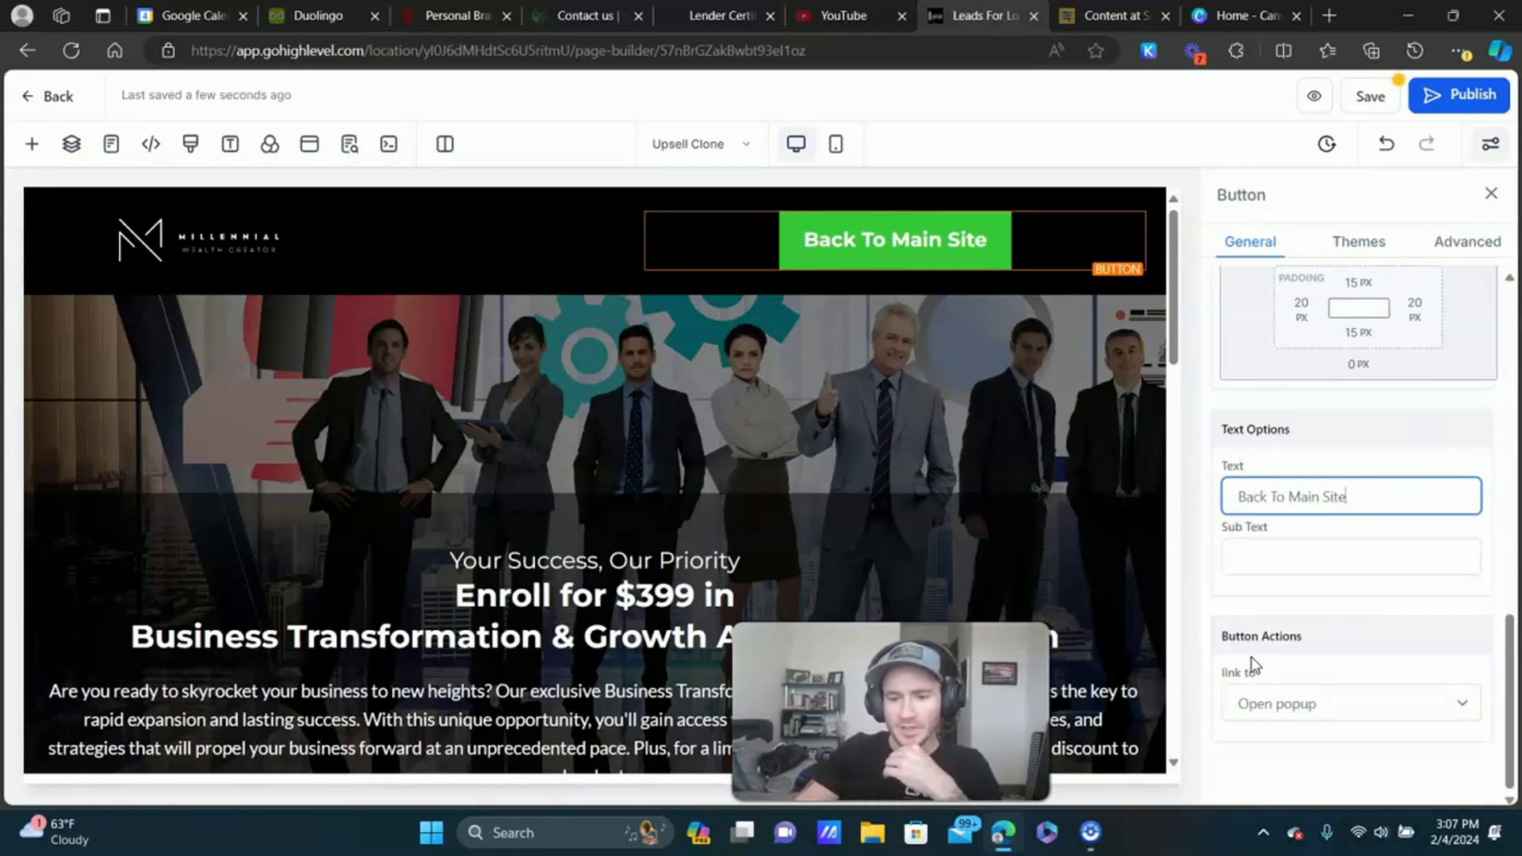
pyautogui.click(1325, 704)
pyautogui.click(1288, 471)
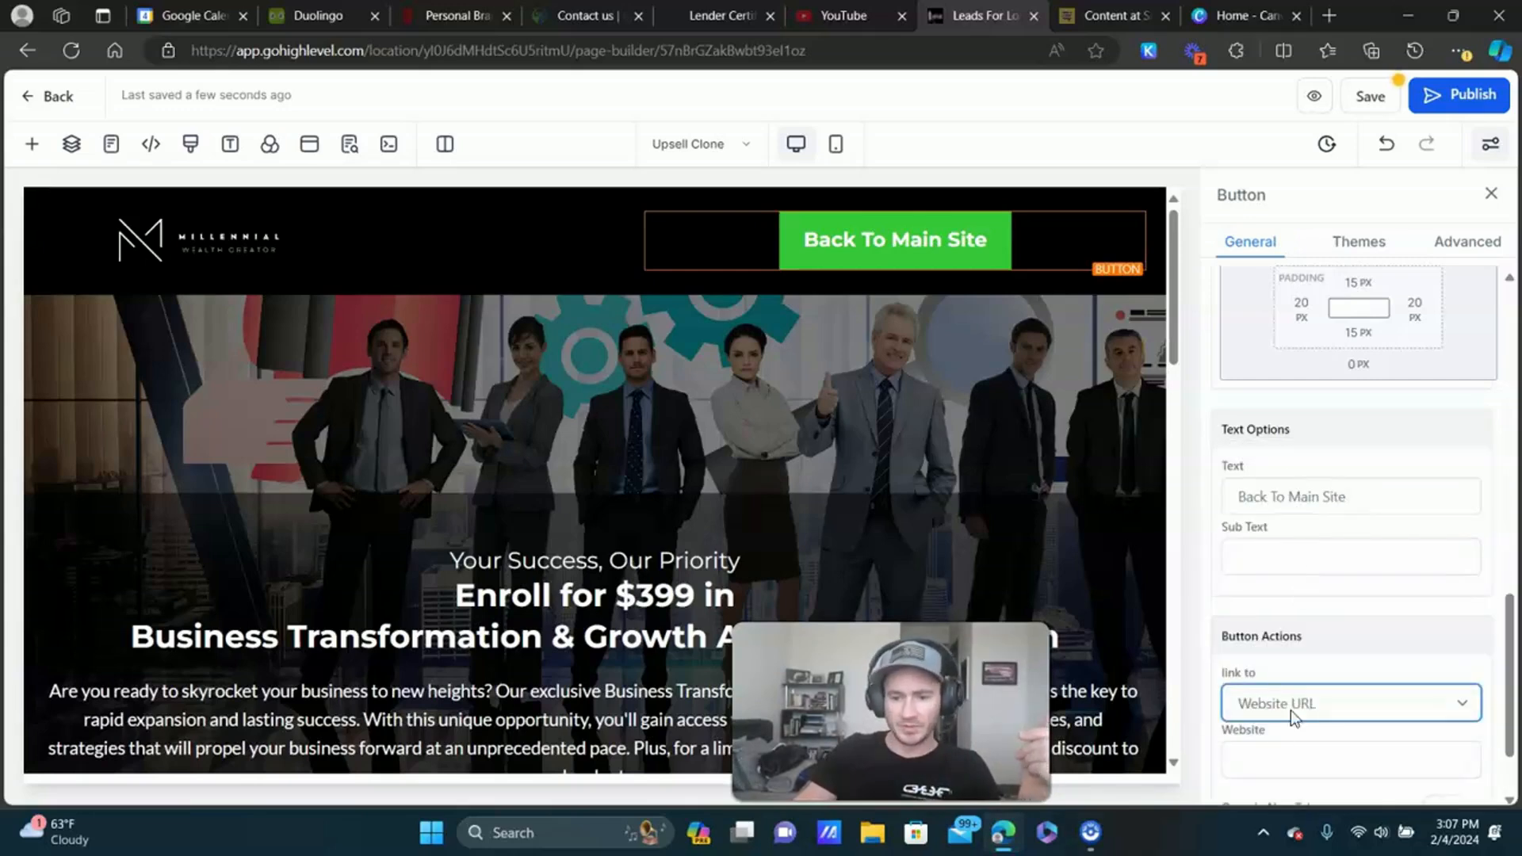
# Save the page with the new header, accepting that the global section changes can affect other pages.
pyautogui.scroll(-2, 1272, 664)
pyautogui.click(1272, 665)
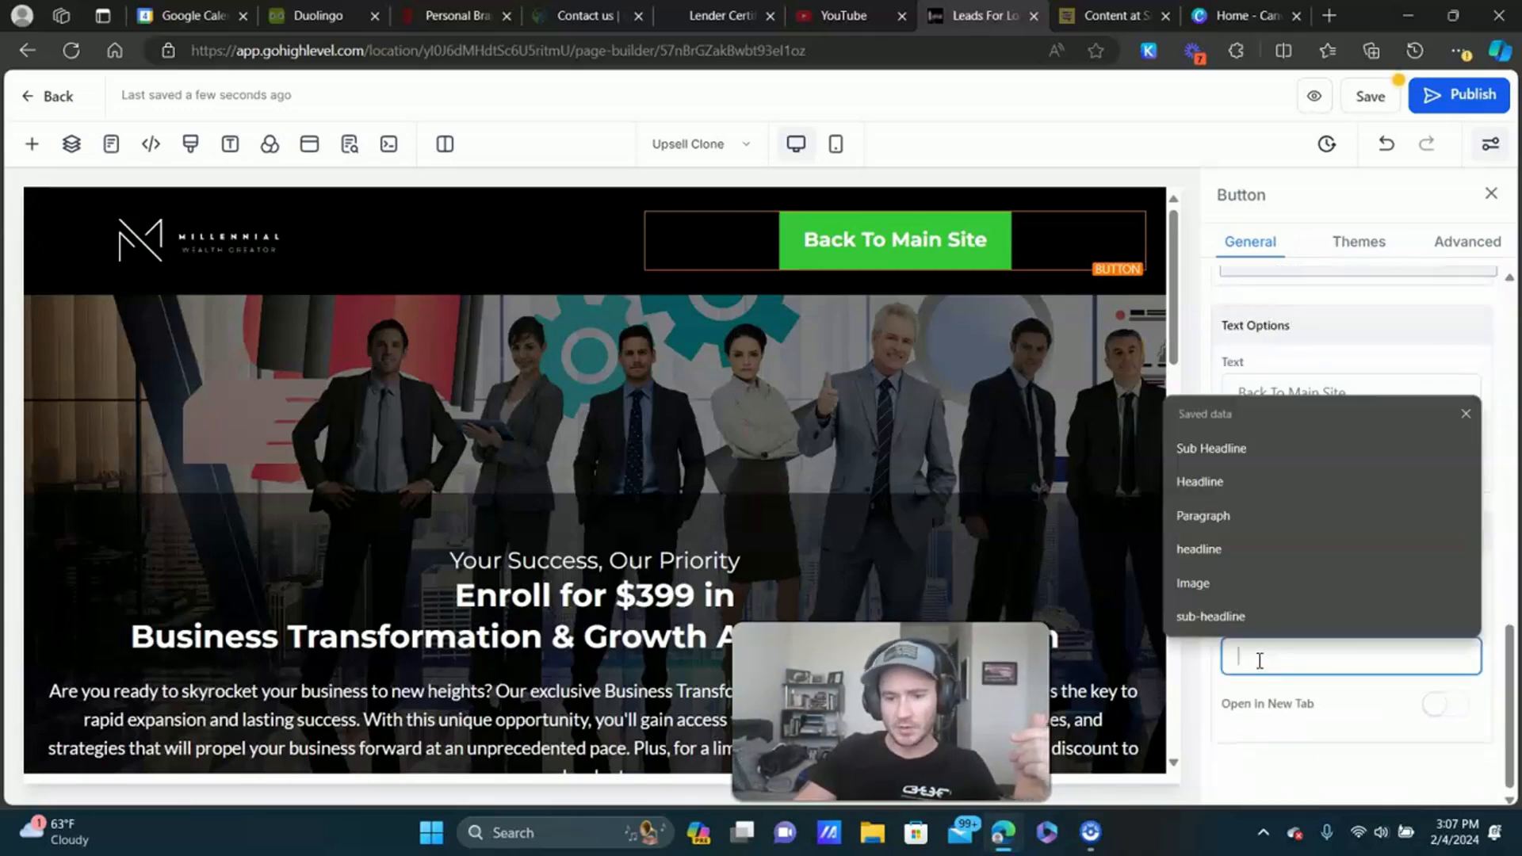
pyautogui.click(1495, 401)
pyautogui.click(1377, 98)
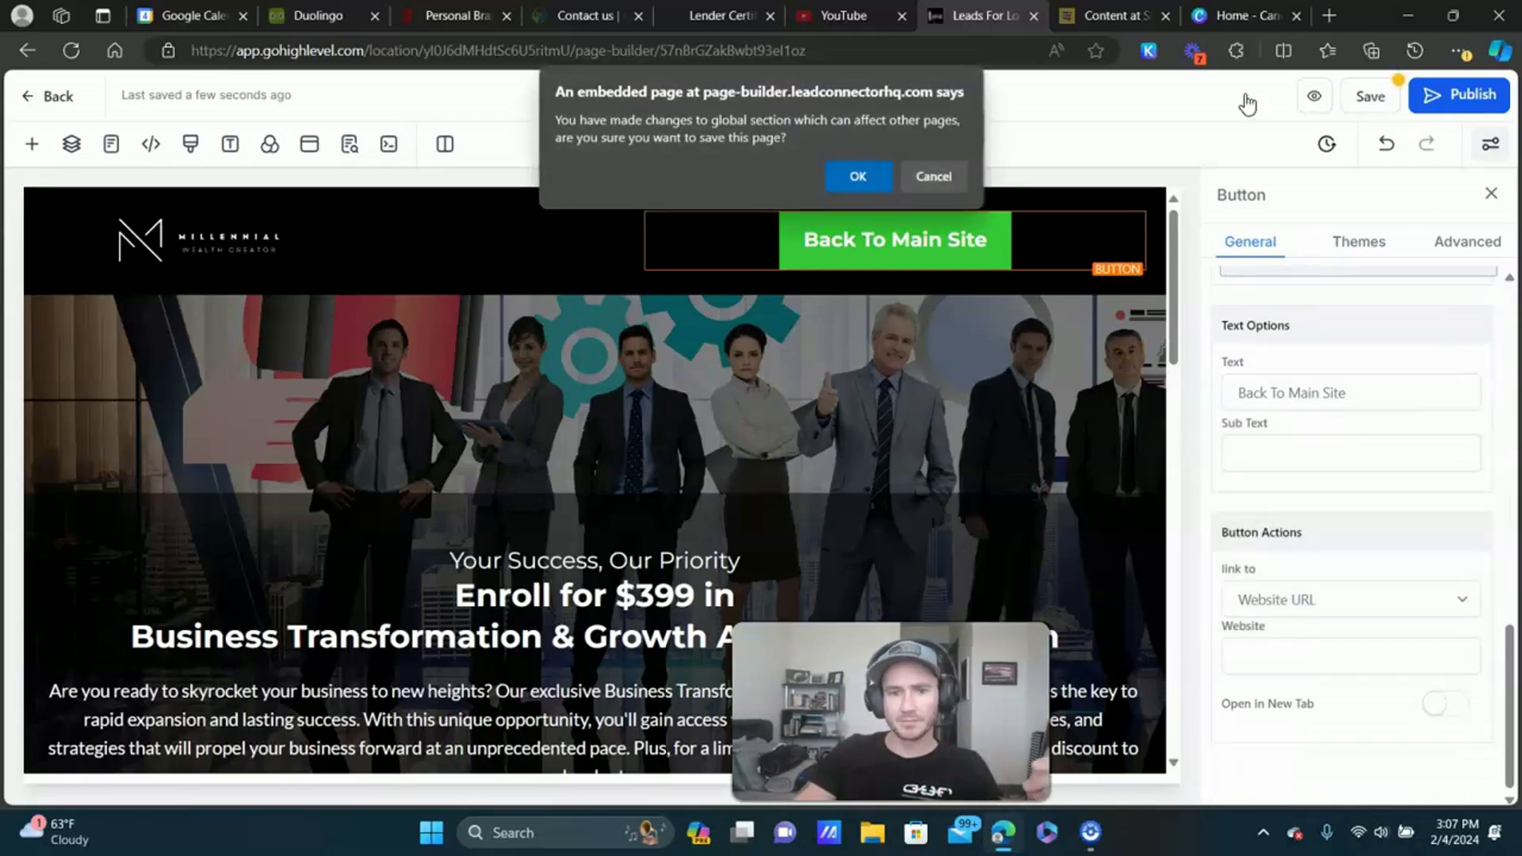
pyautogui.click(859, 170)
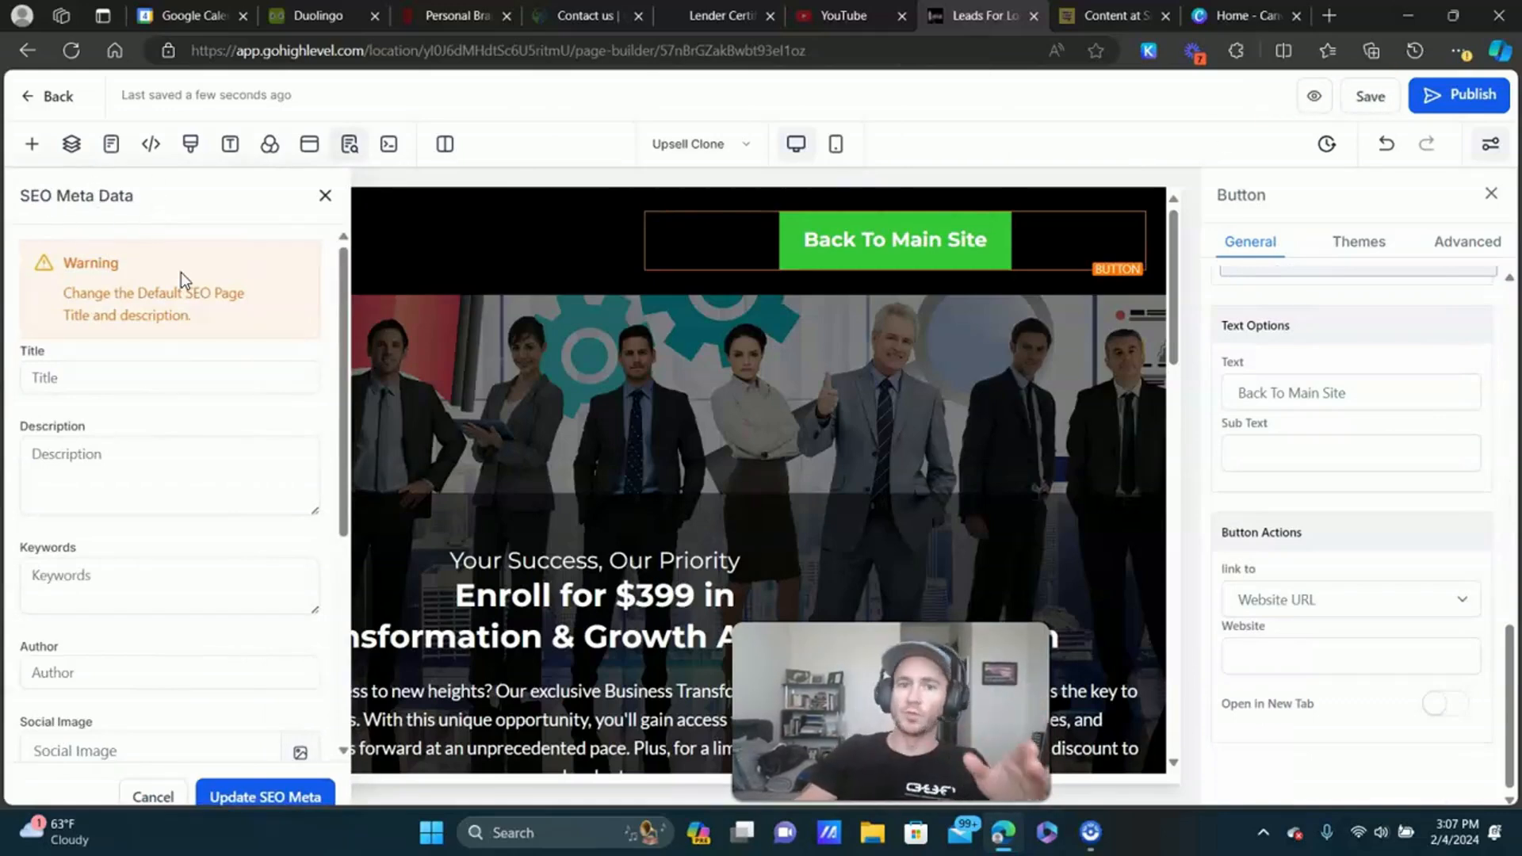
# Enter "infinite banking, infinite banking concept" as the keywords in the page's SEO metadata.
pyautogui.click(324, 197)
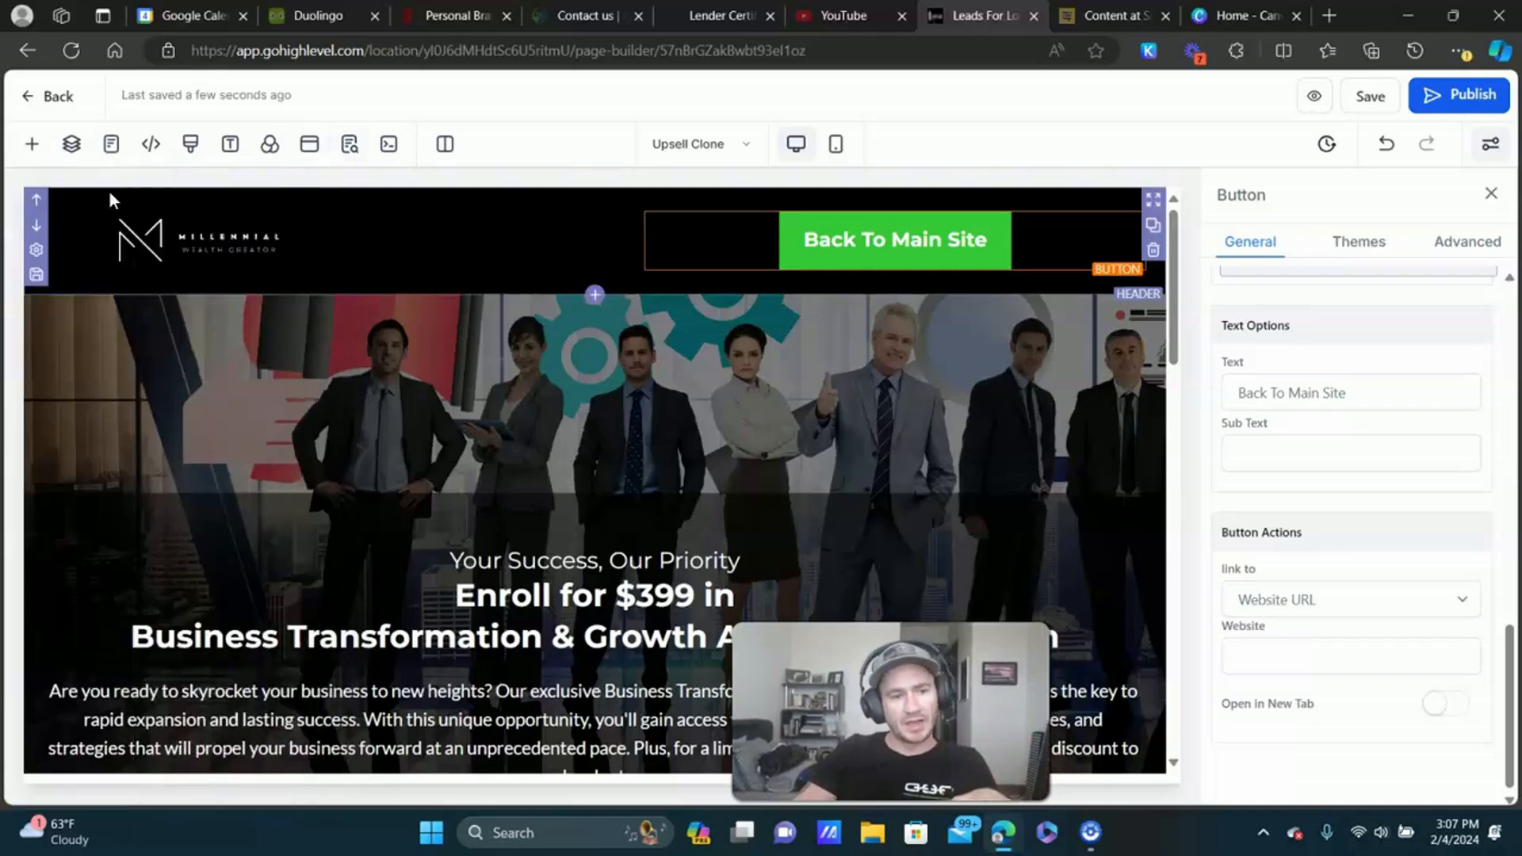
pyautogui.click(347, 150)
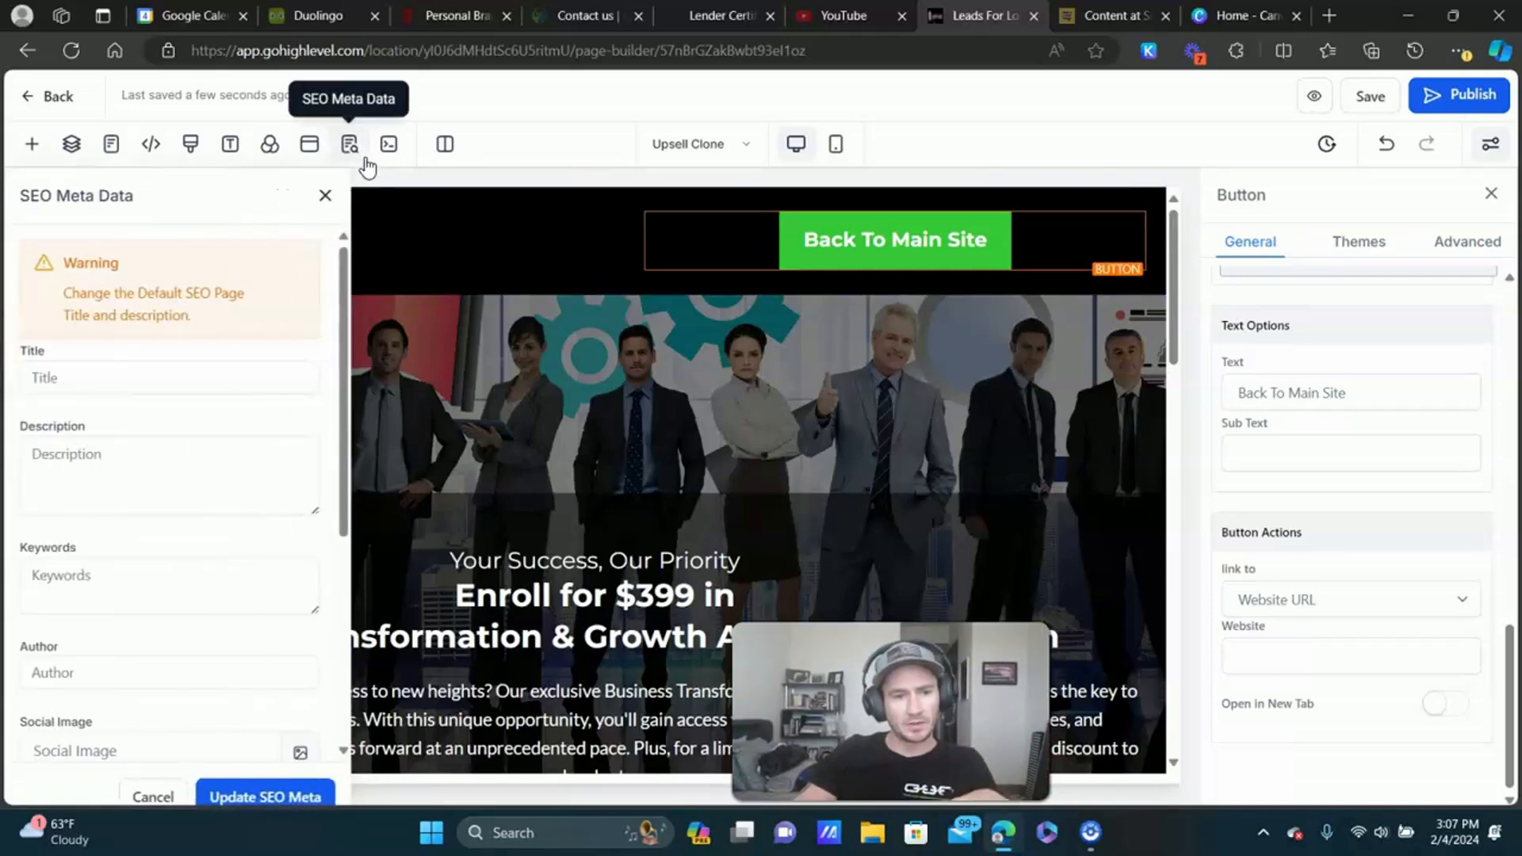
pyautogui.click(138, 376)
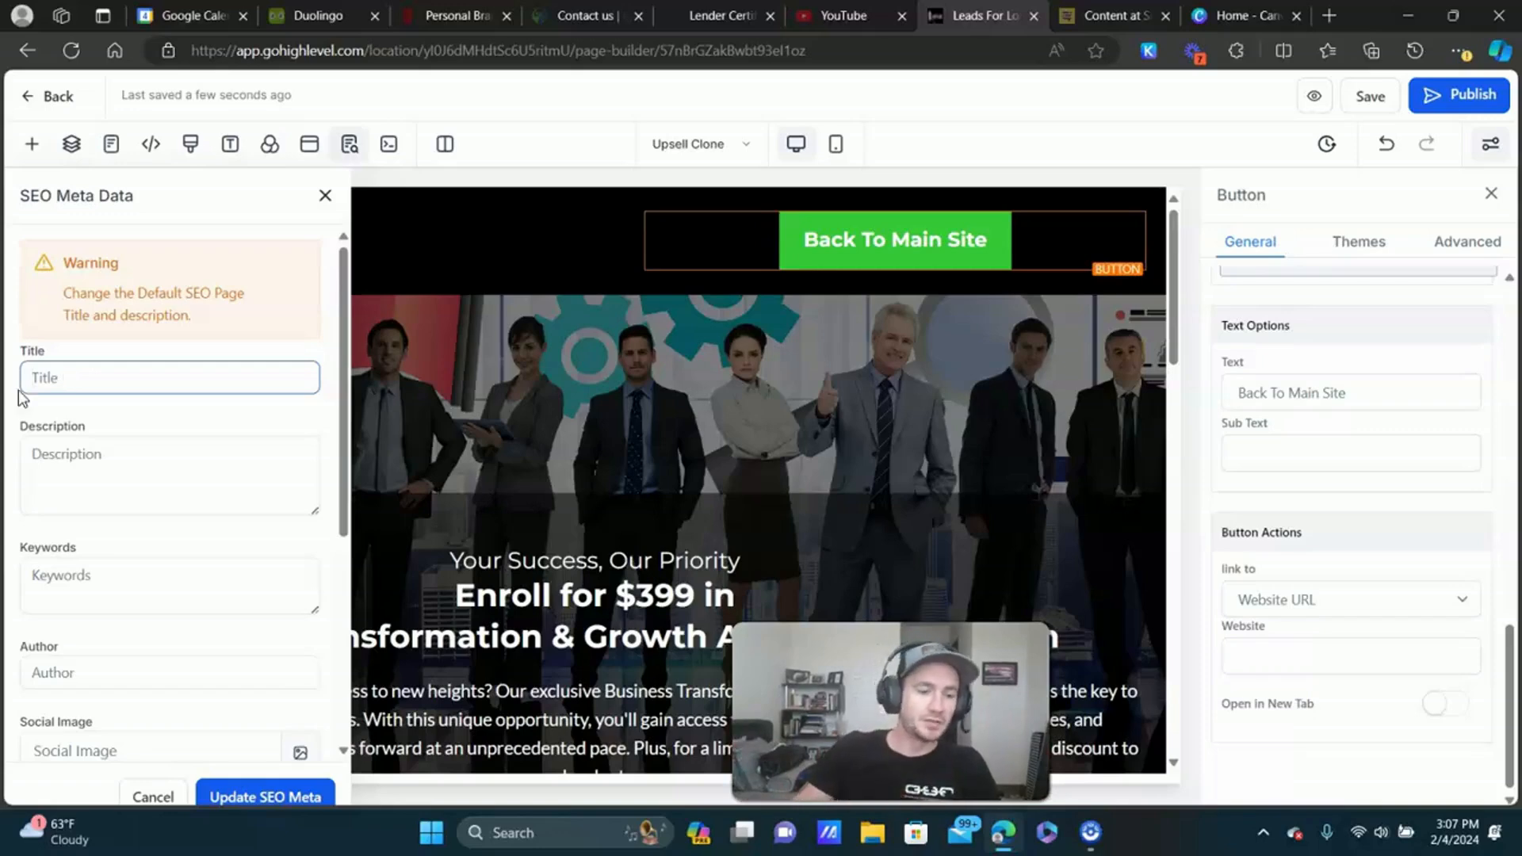
pyautogui.click(50, 454)
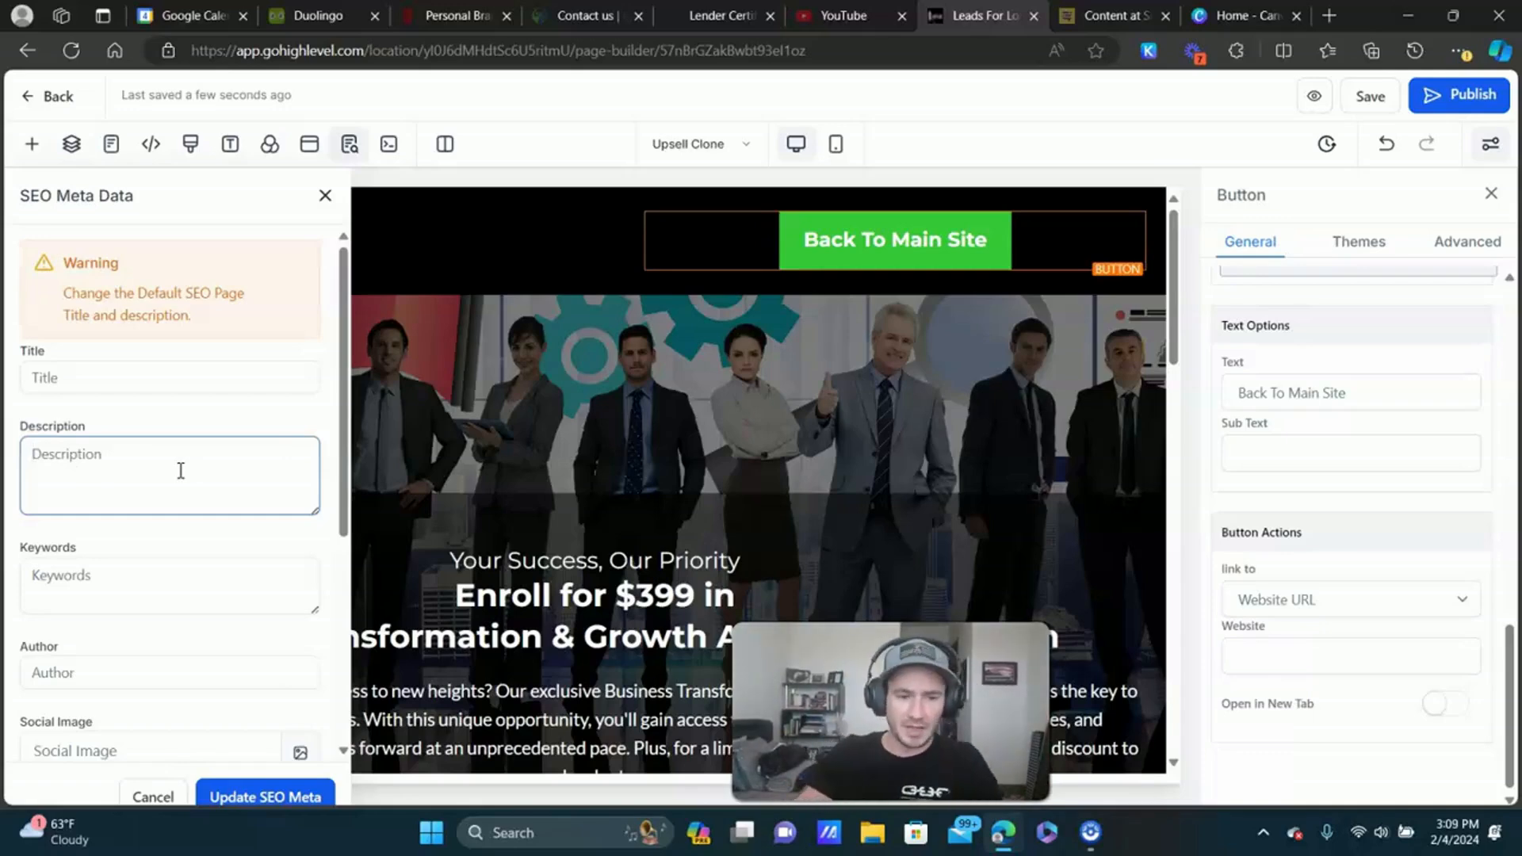
pyautogui.scroll(-2, 158, 407)
pyautogui.click(66, 409)
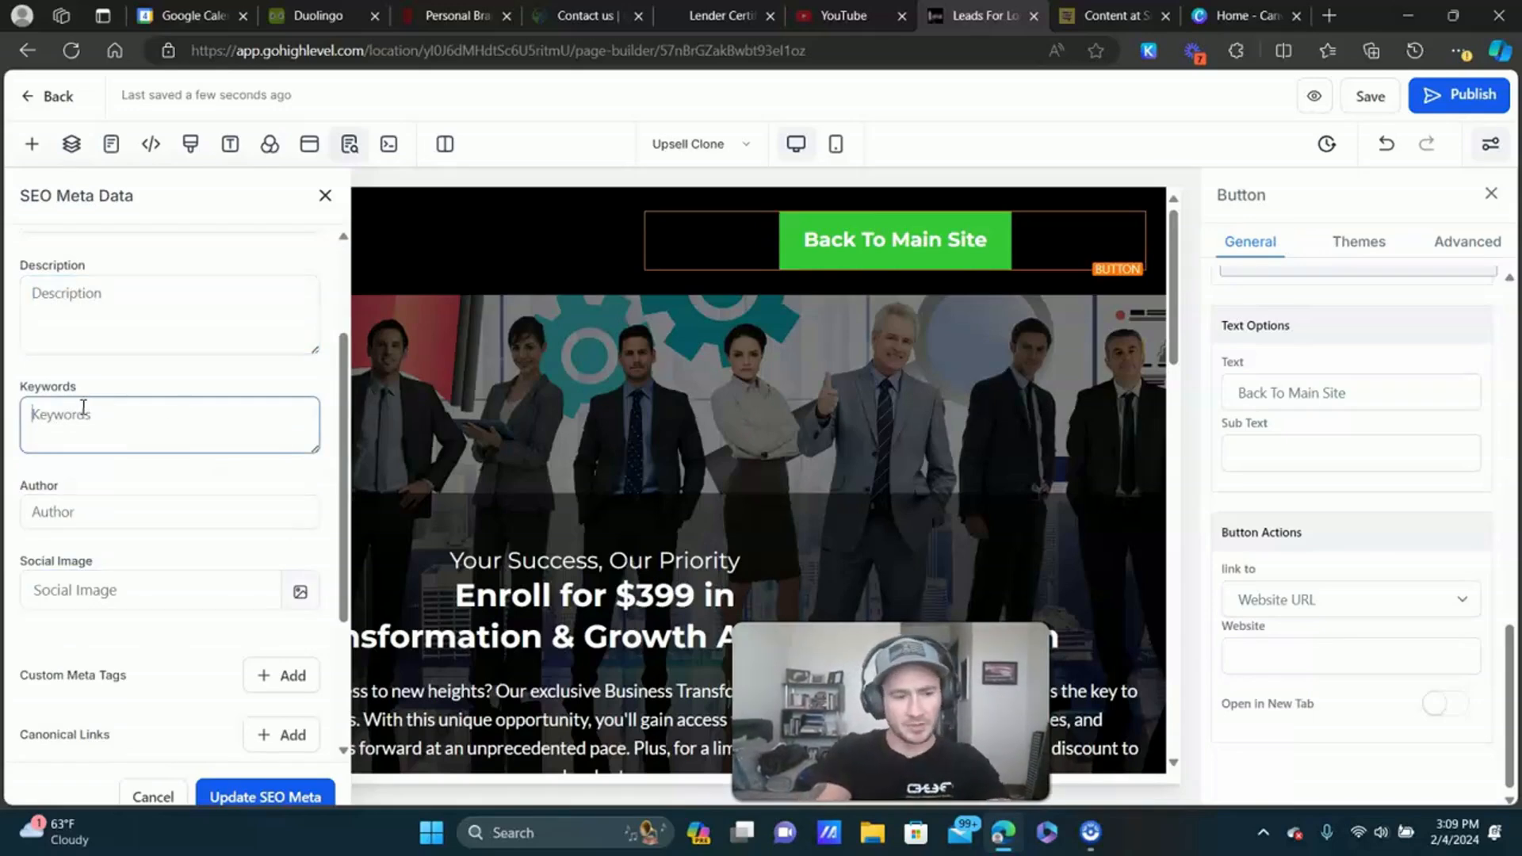
pyautogui.write('infinite b')
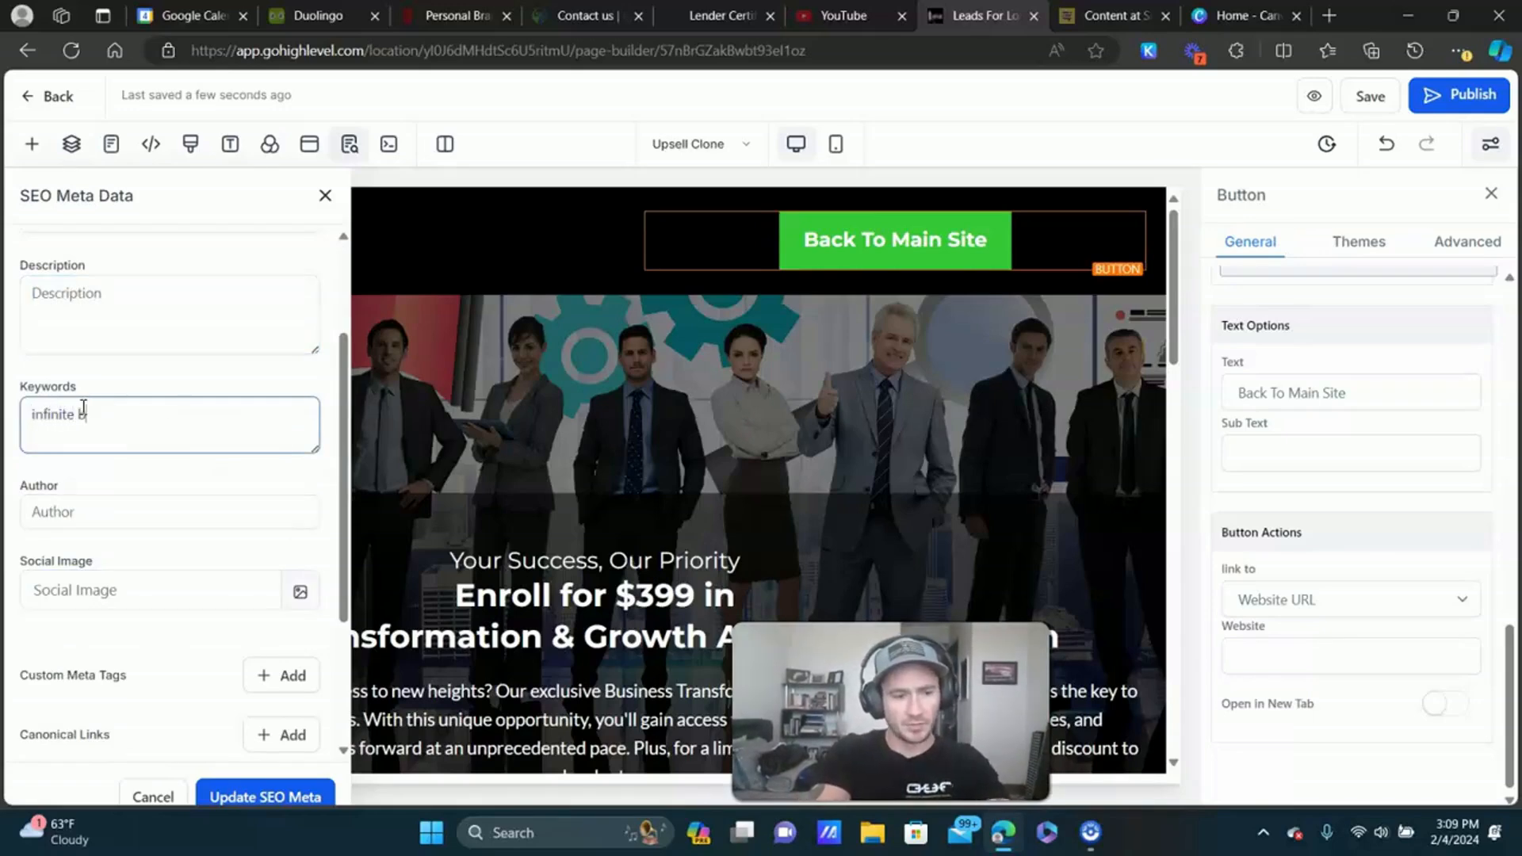
pyautogui.write('anking, infiniteban')
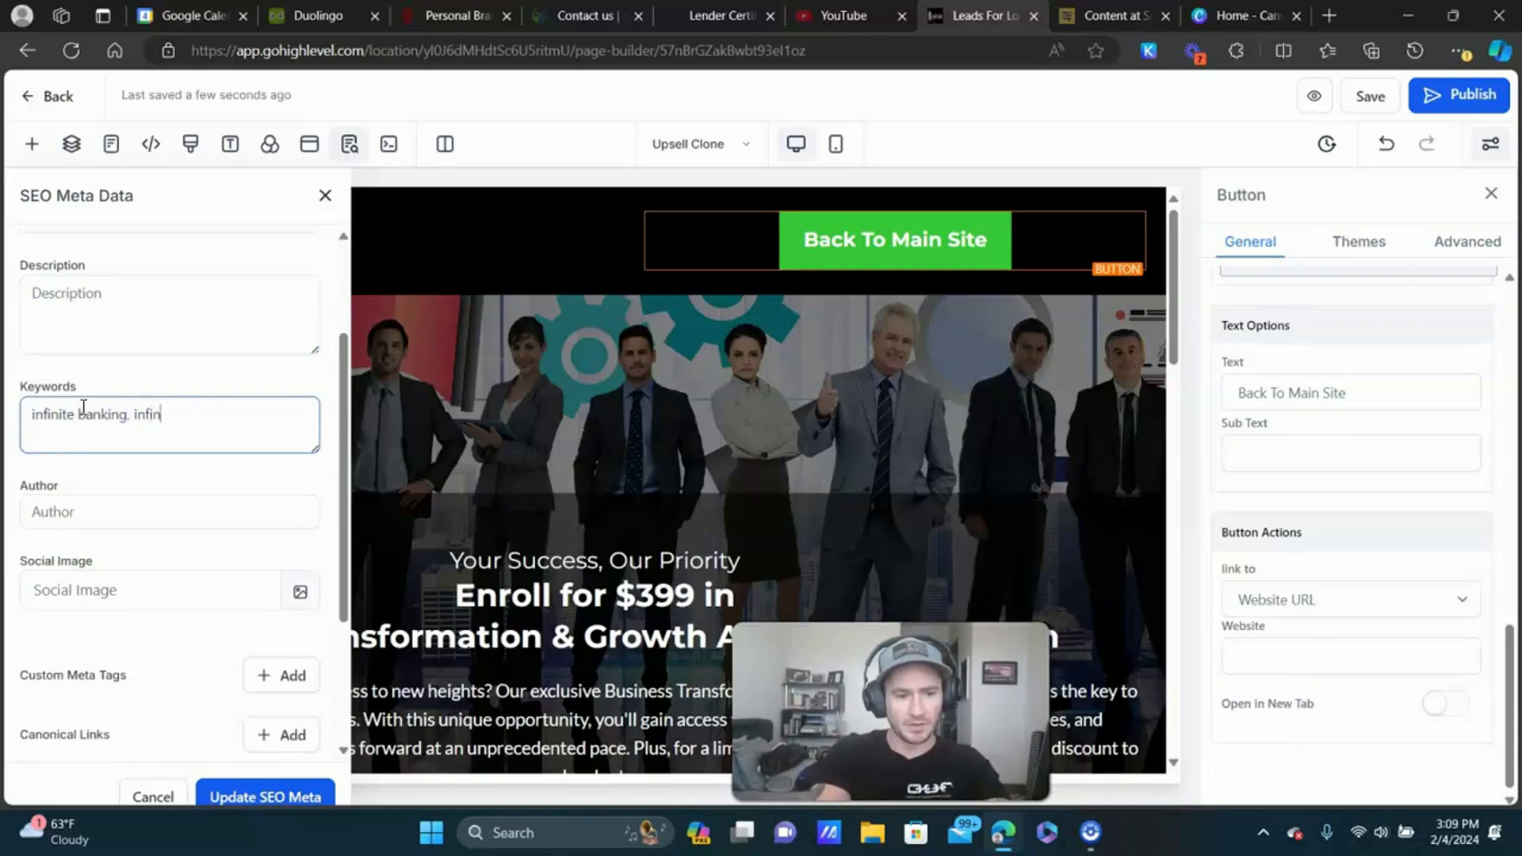
pyautogui.press('BackSpace')
pyautogui.press('BackSpace')
pyautogui.press('BackSpace')
pyautogui.write('ban')
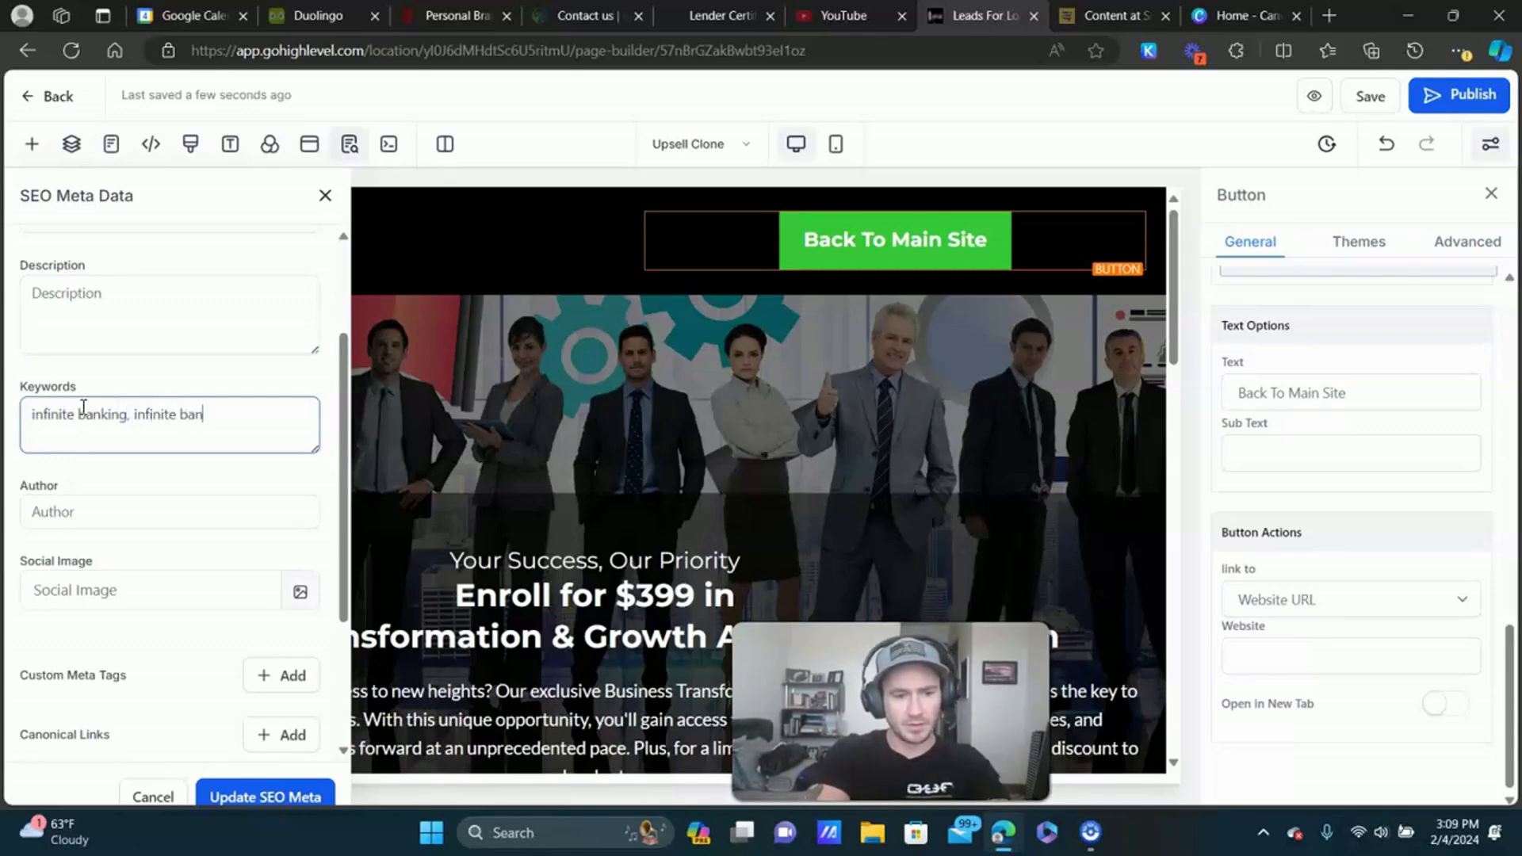
pyautogui.write('king concept')
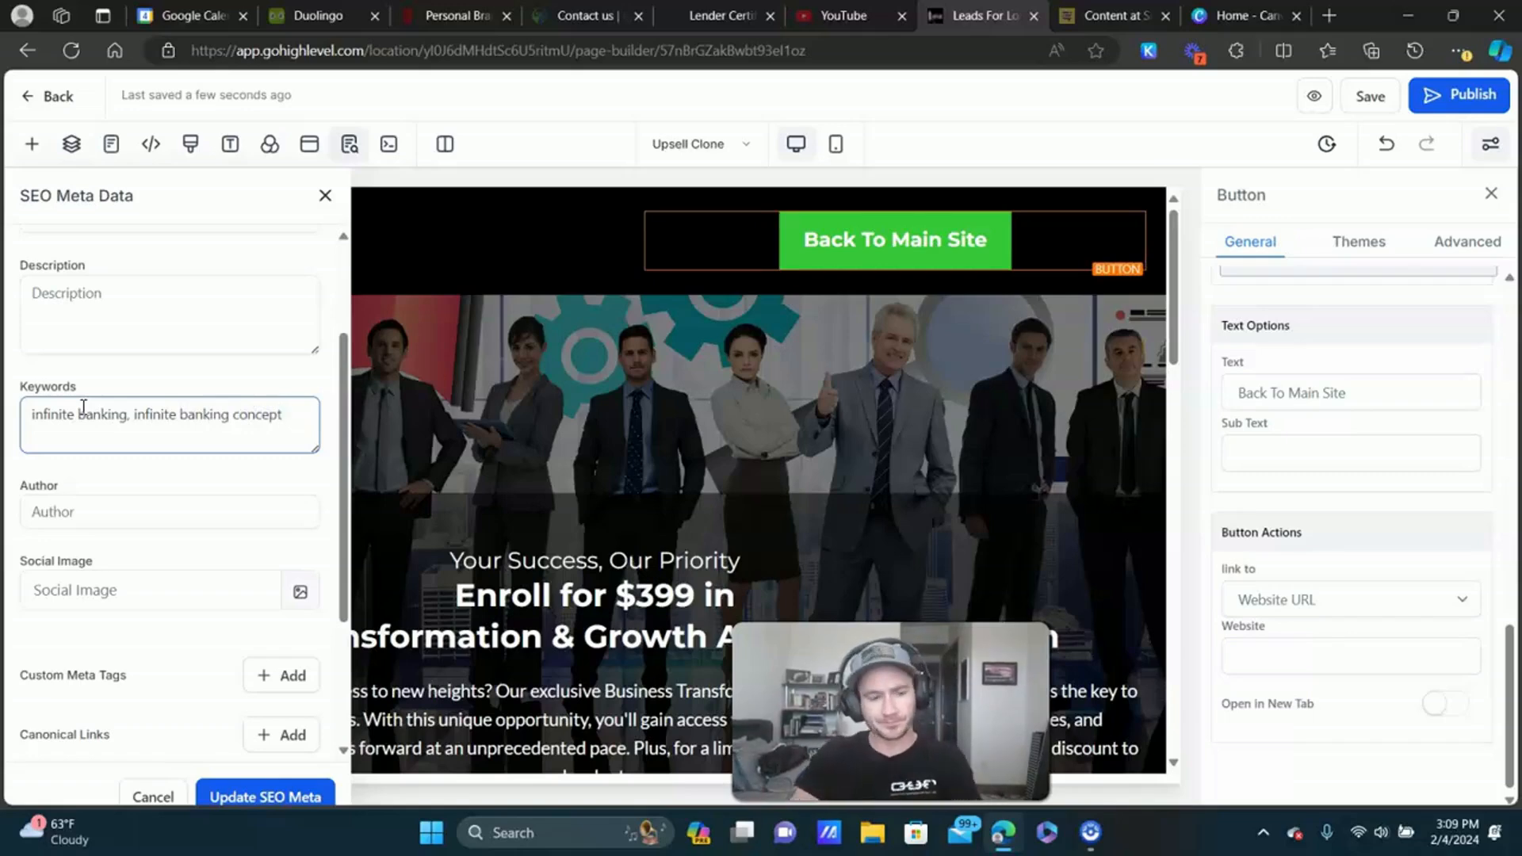
# Open the media library to pick the social image for the page's SEO metadata.
pyautogui.click(87, 511)
pyautogui.scroll(-1, 79, 476)
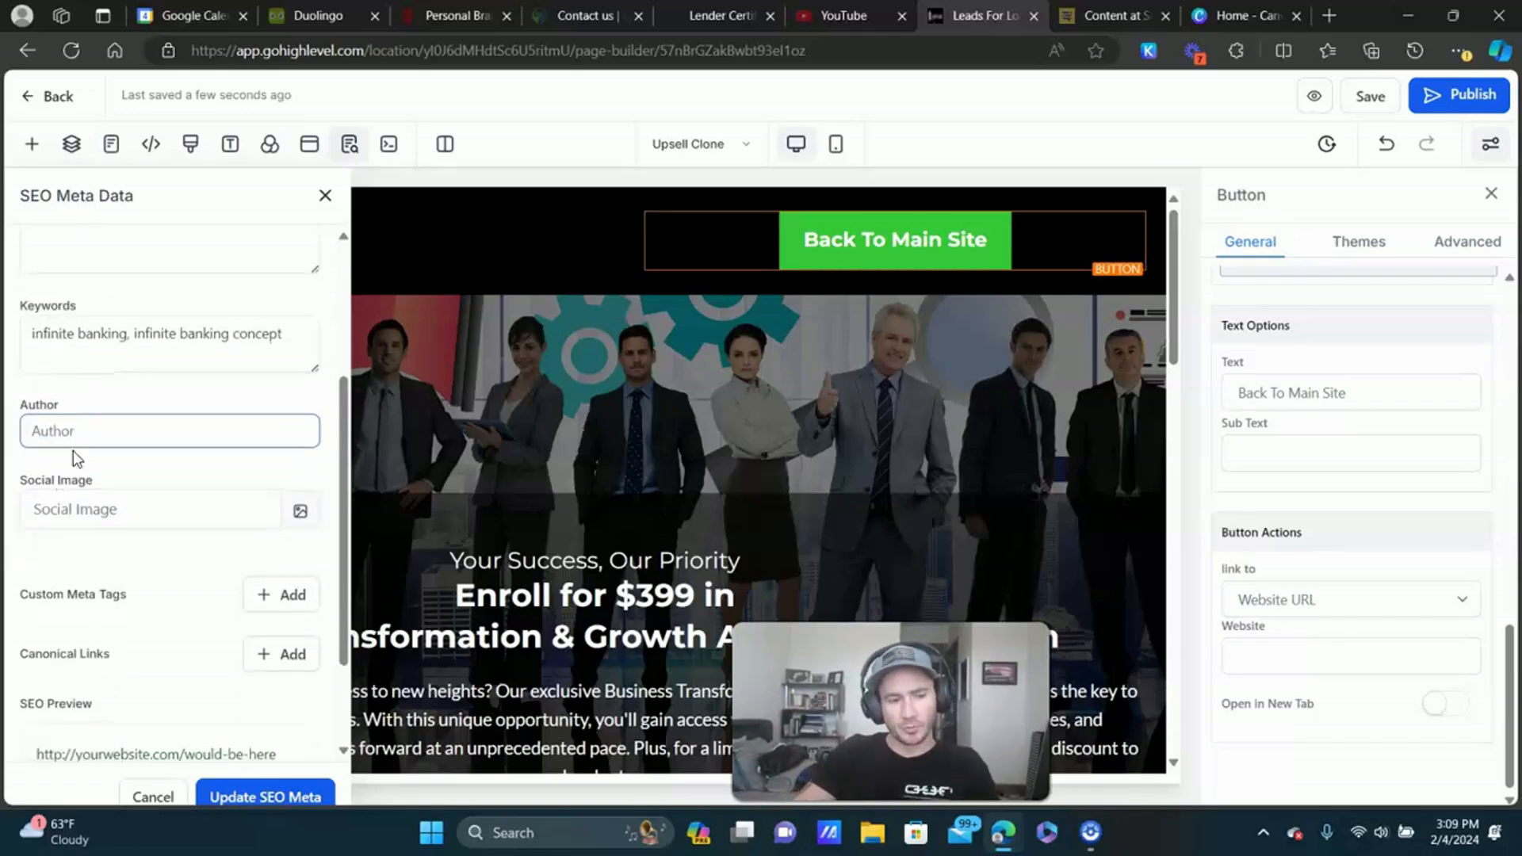
pyautogui.scroll(-2, 138, 418)
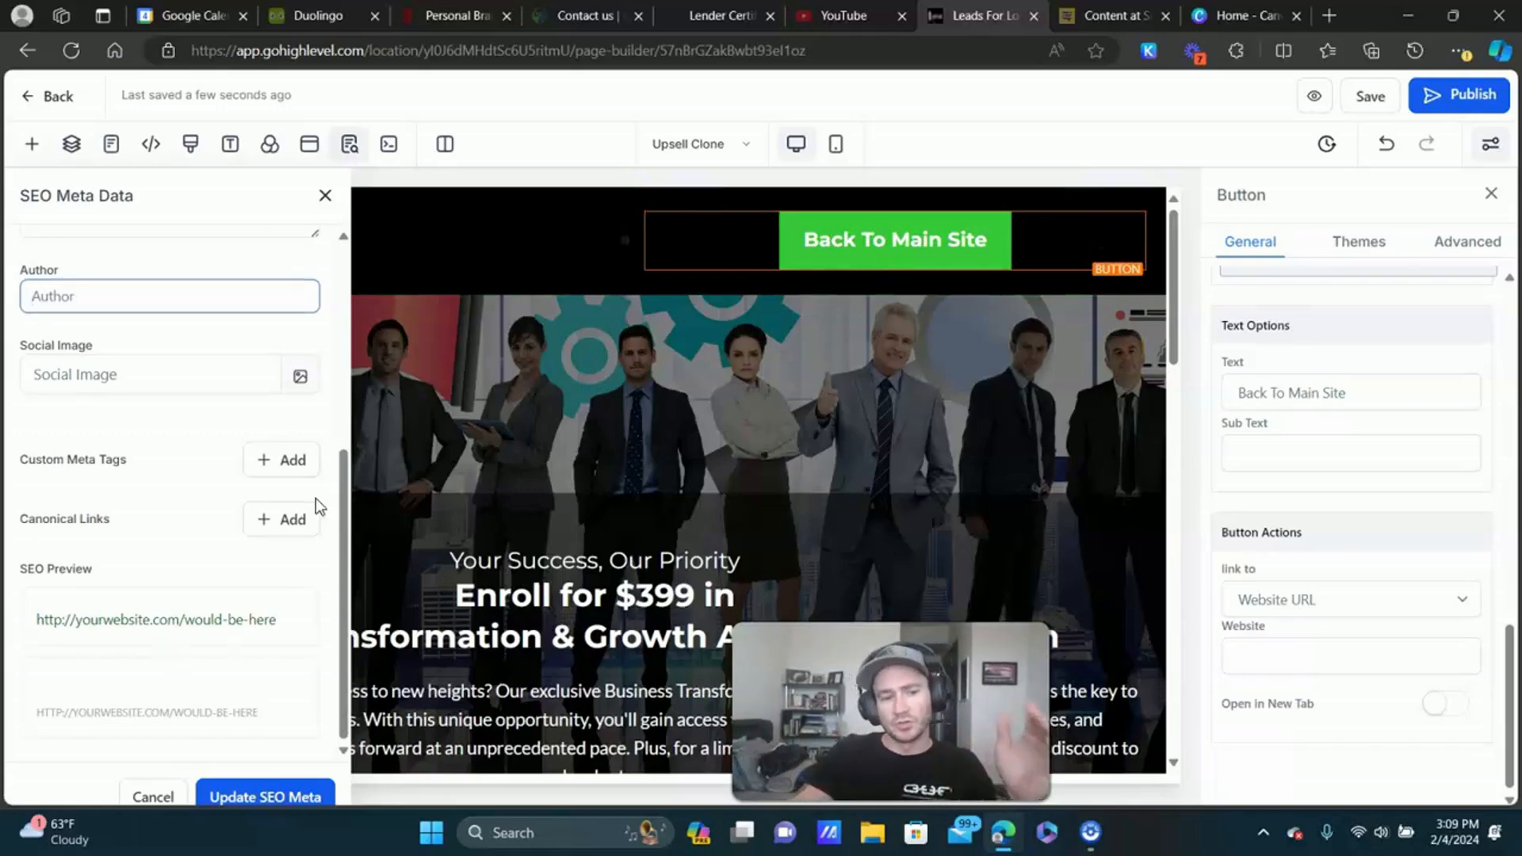
pyautogui.click(299, 377)
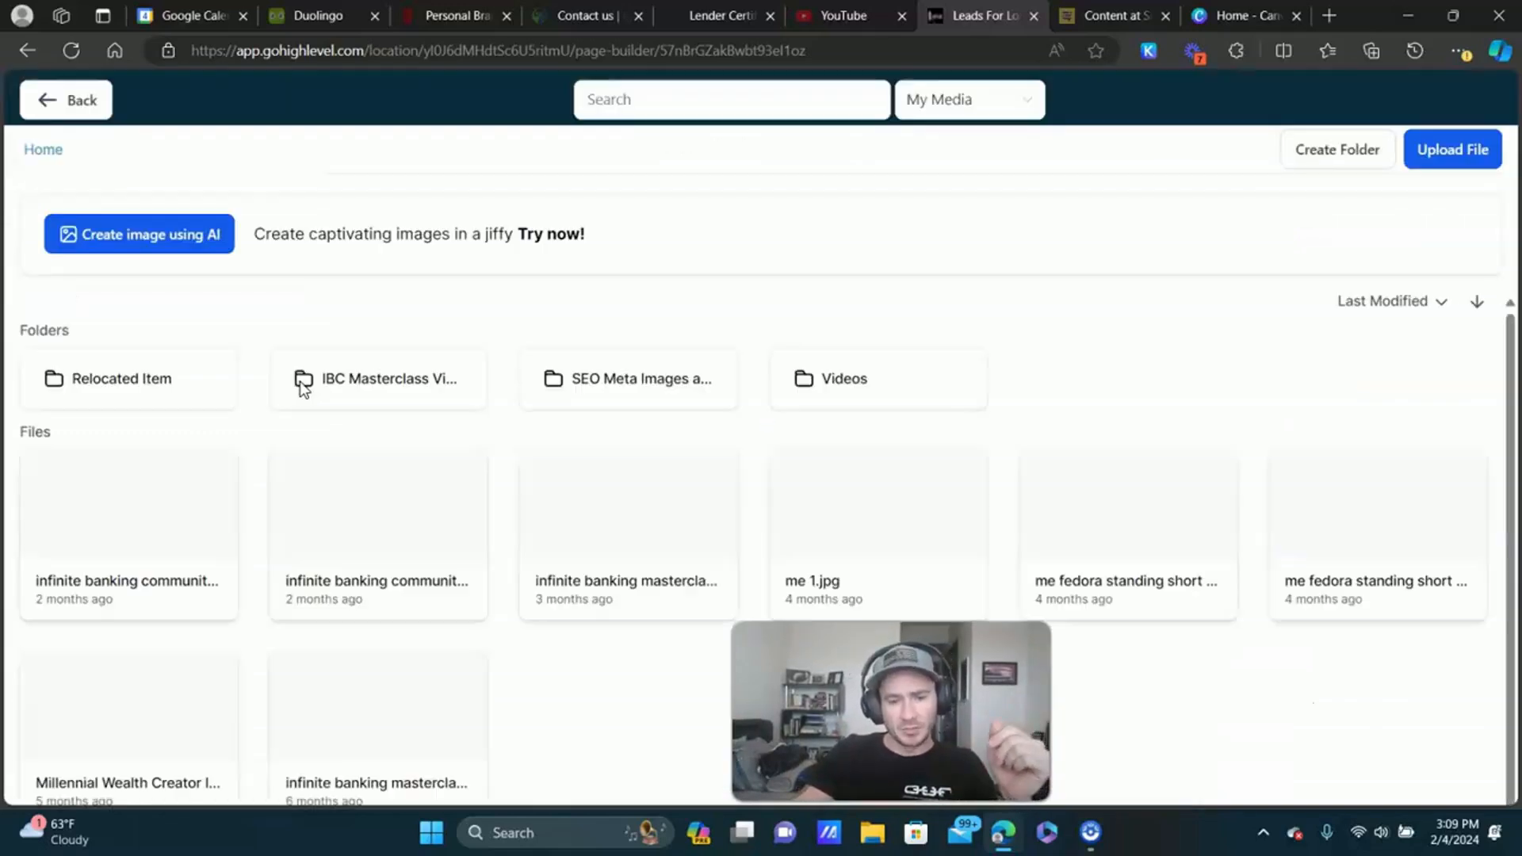
# Start an AI-generated image in the media library with the description "Infinite Banking Cash Value Life Insurance".
pyautogui.click(220, 244)
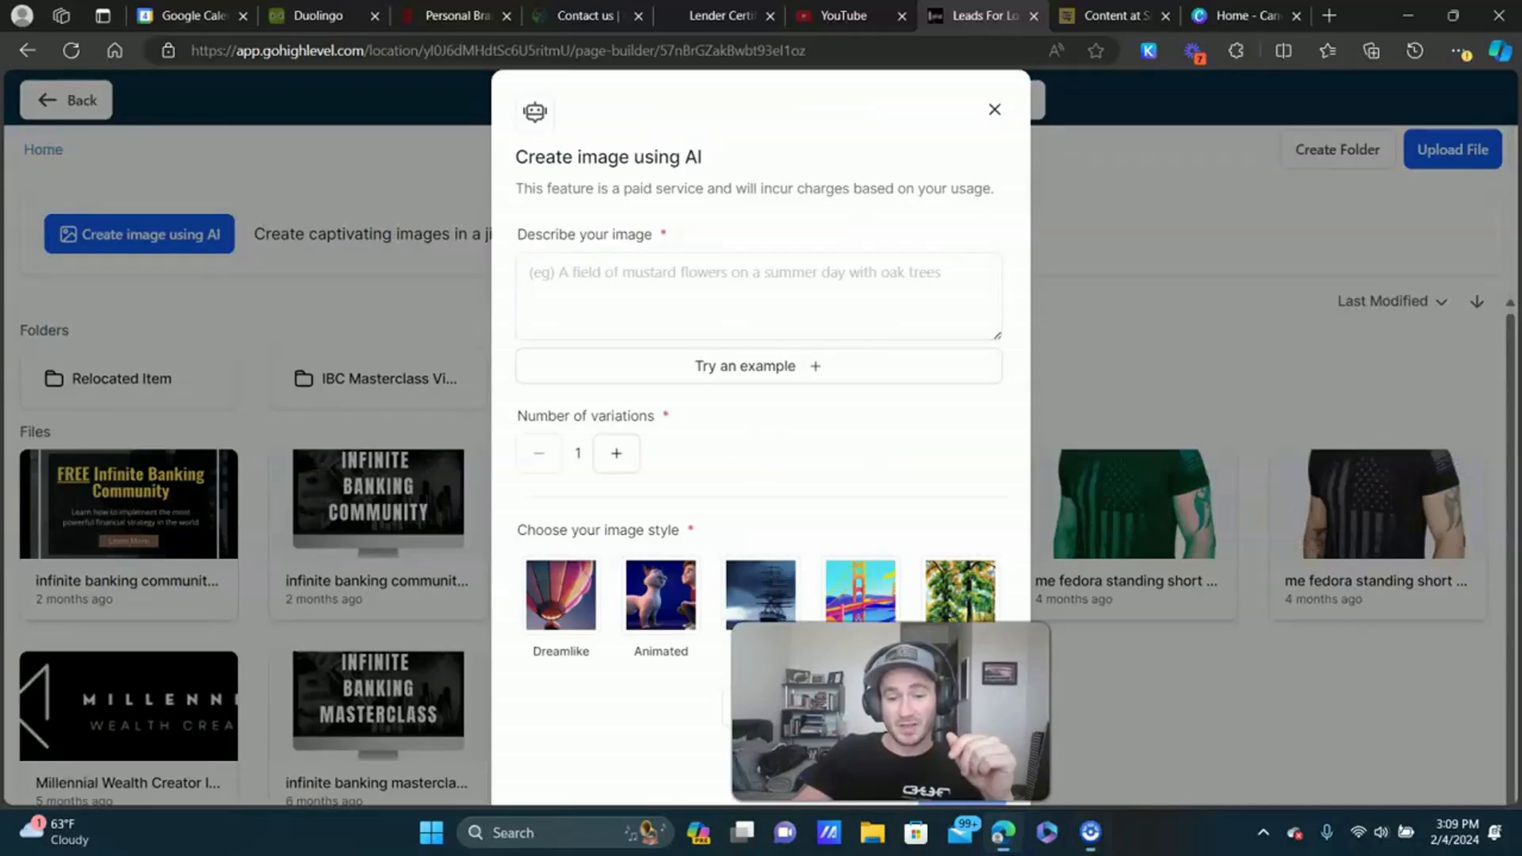
pyautogui.moveTo(891, 713); pyautogui.dragTo(1320, 706)
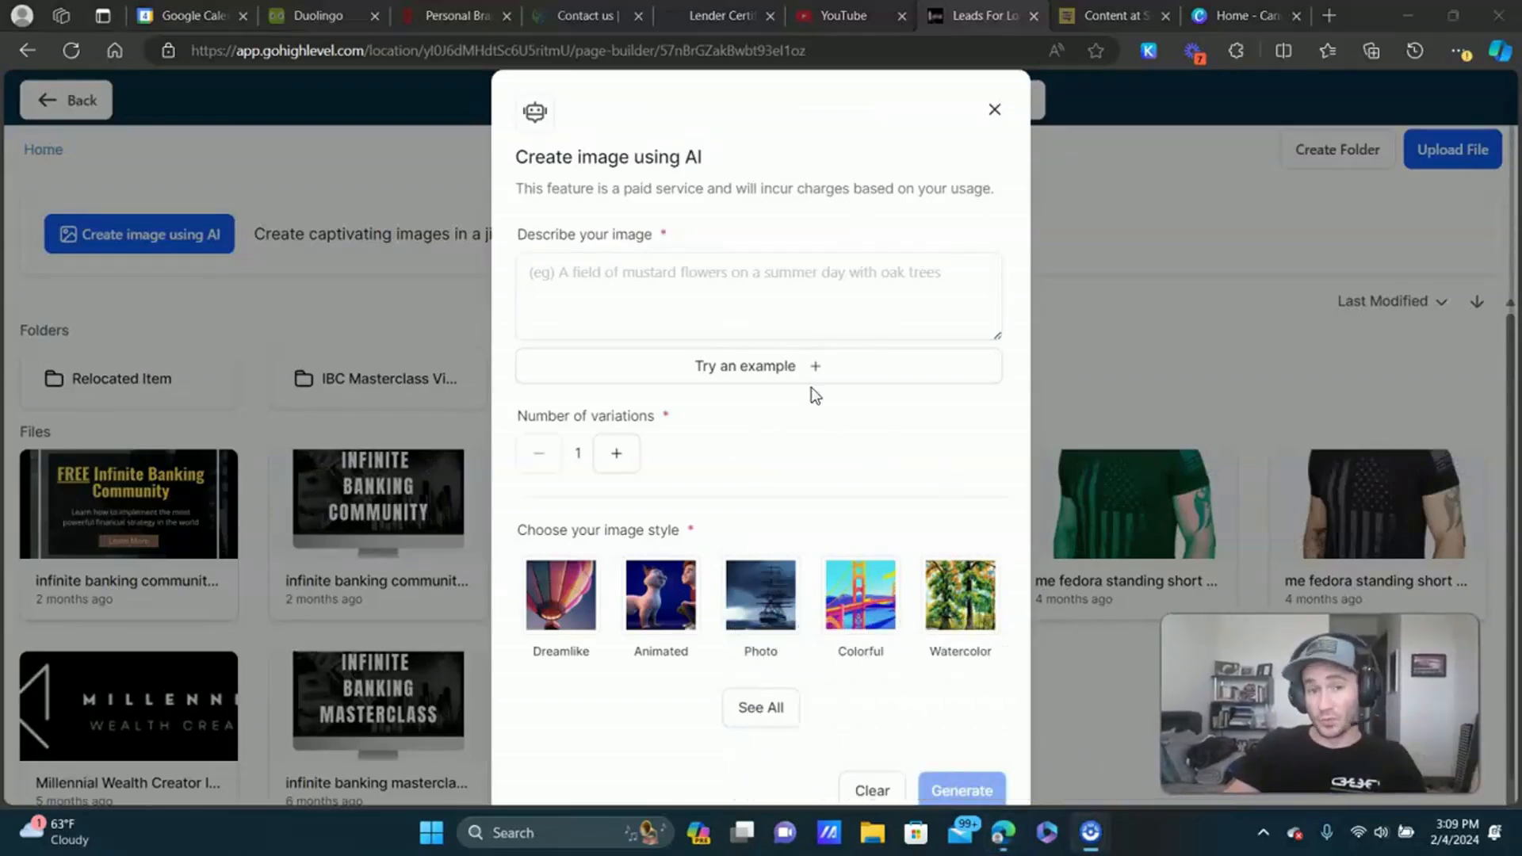
pyautogui.click(648, 284)
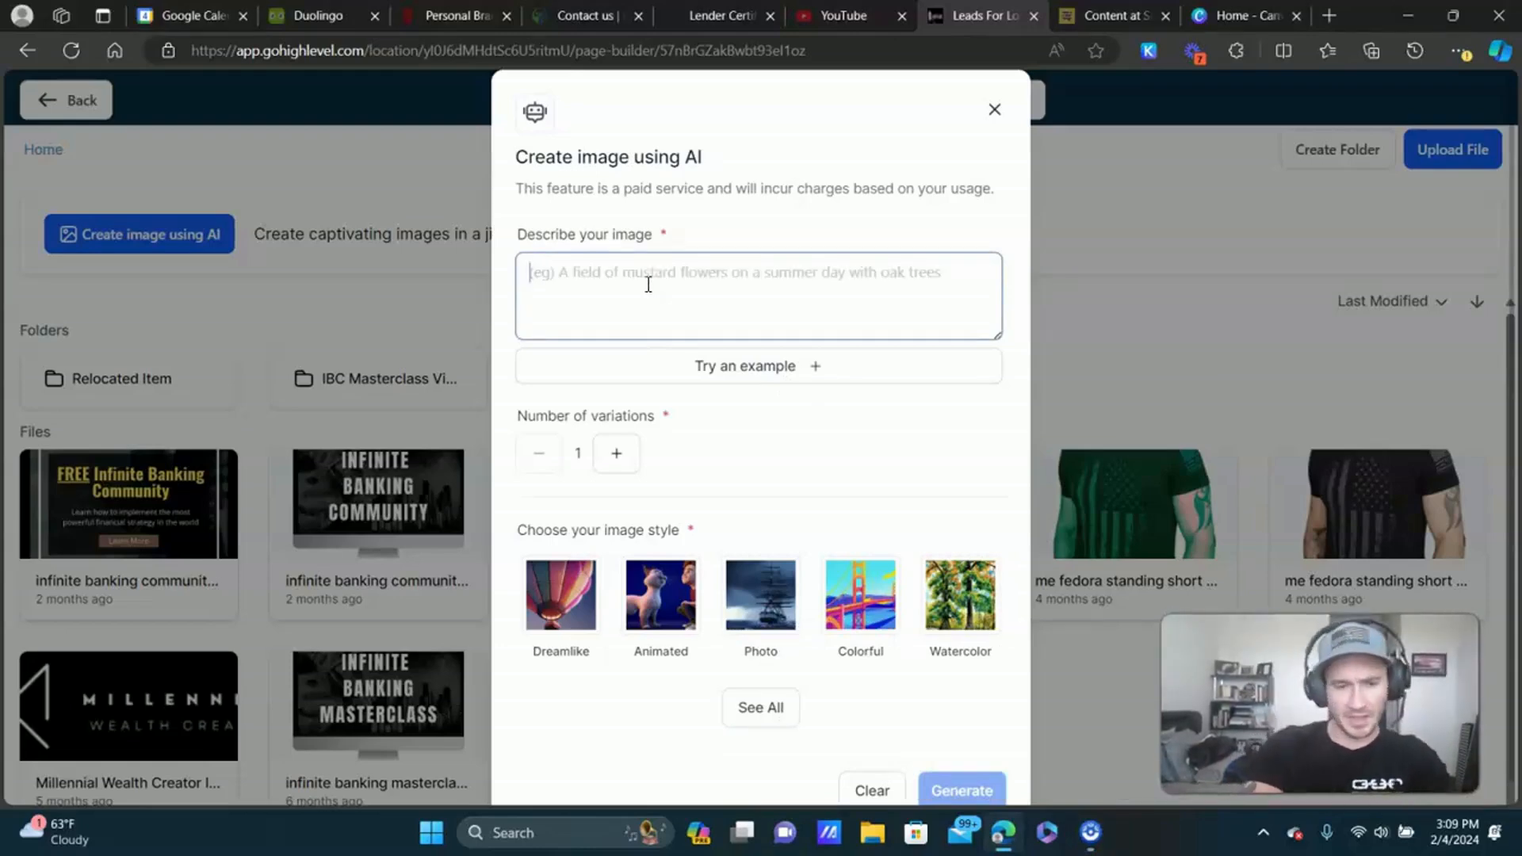
pyautogui.write('Infi')
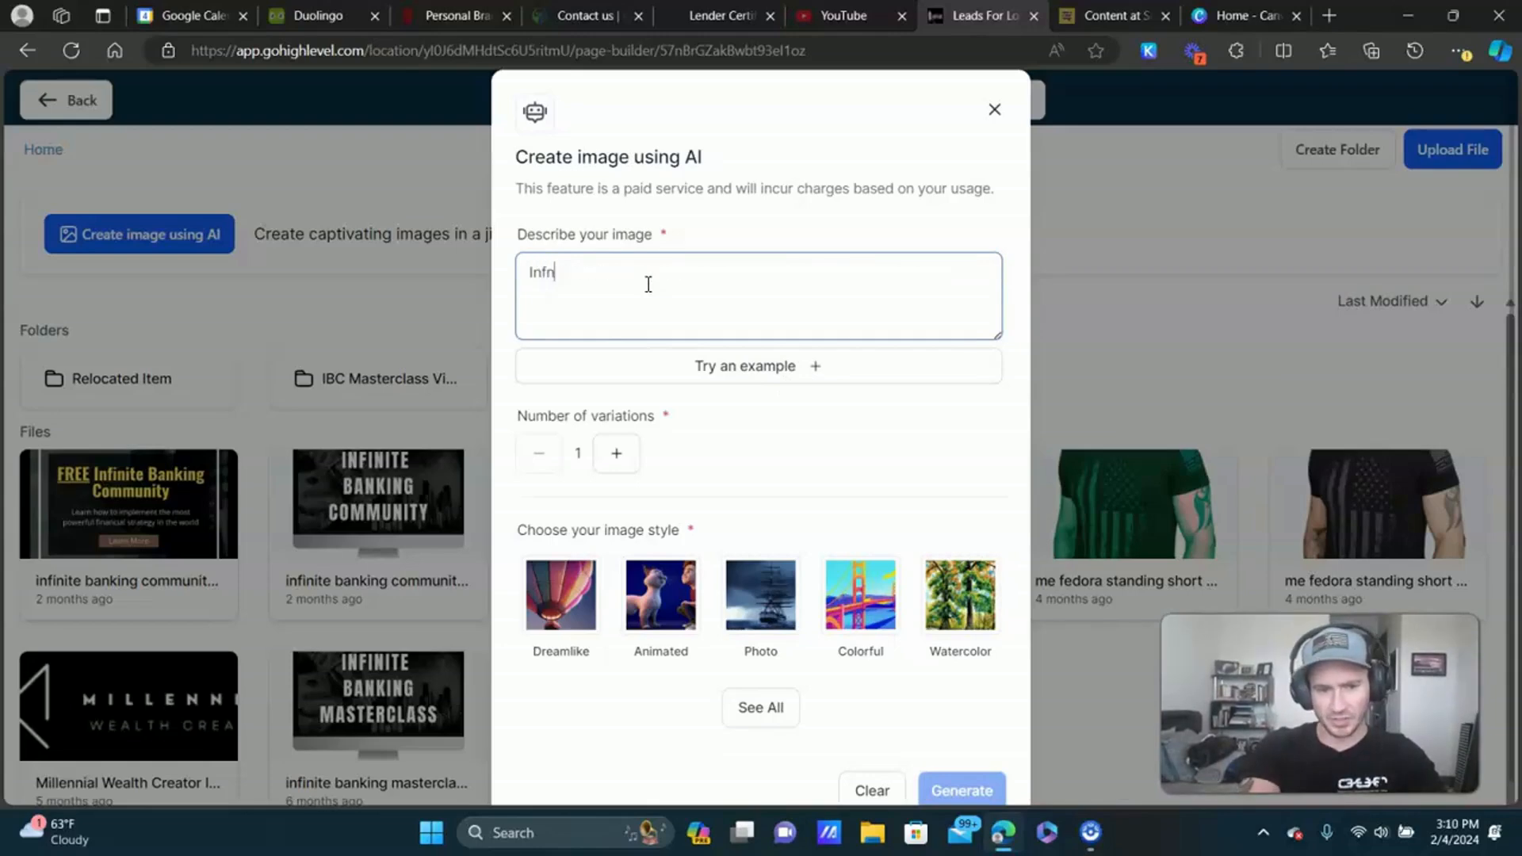
pyautogui.write('nite Ba')
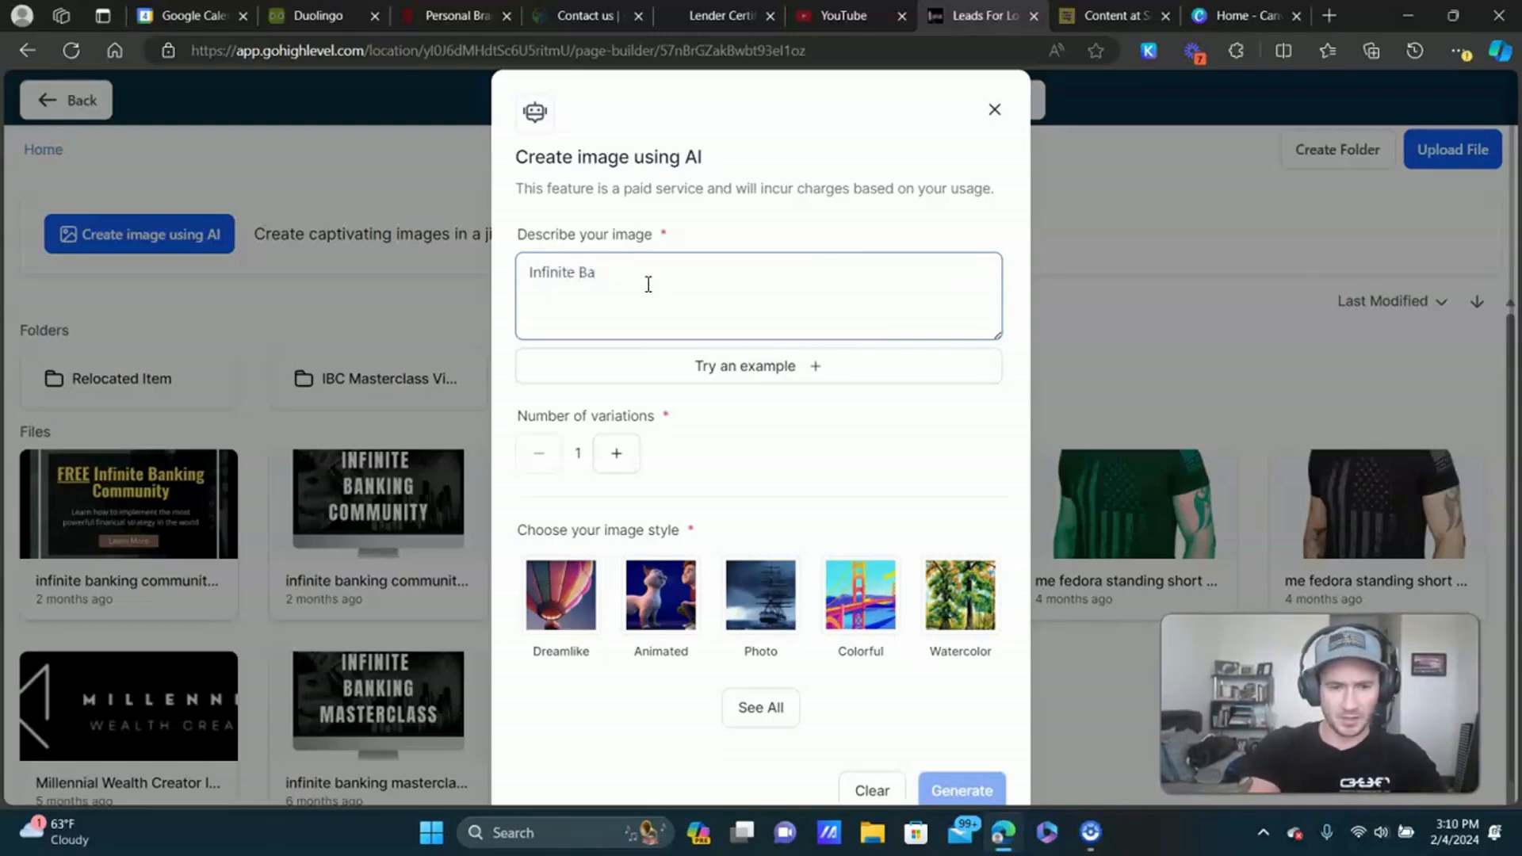
pyautogui.write('nking')
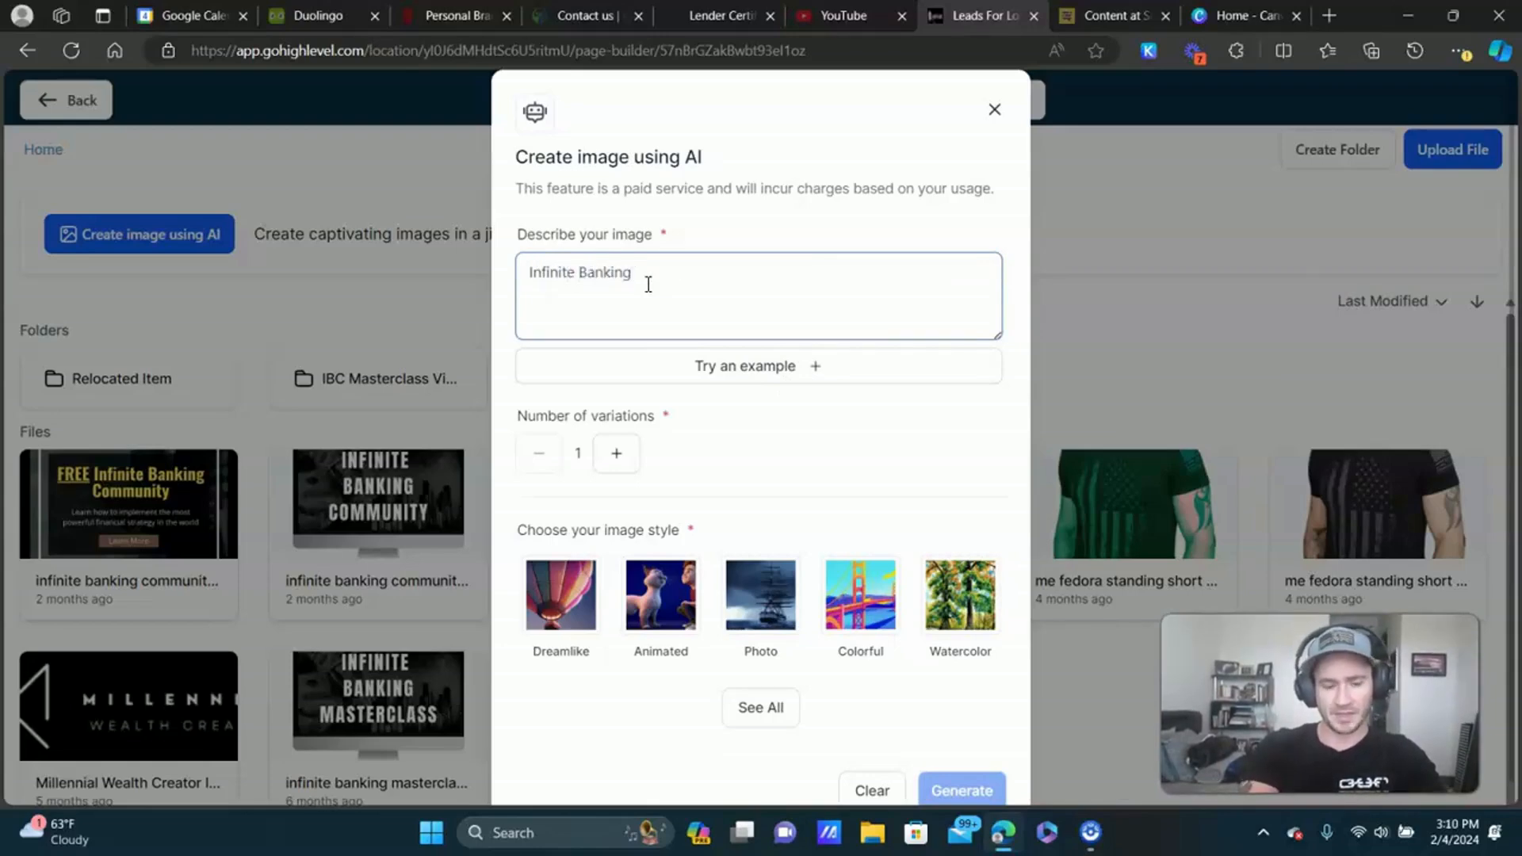
pyautogui.write(' Cash Vauel')
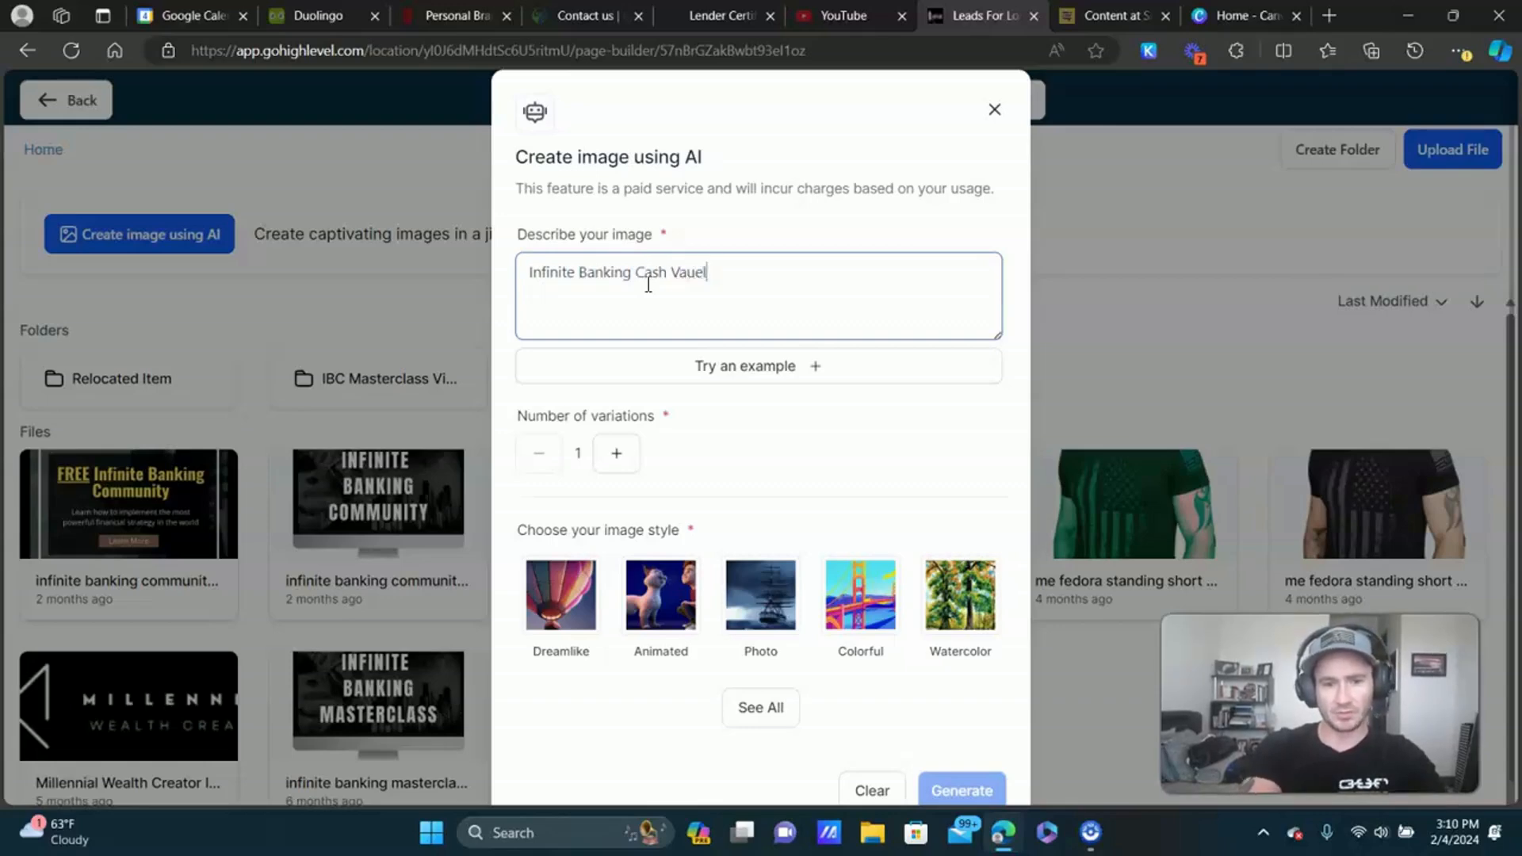
pyautogui.press('BackSpace')
pyautogui.press('BackSpace')
pyautogui.press('BackSpace')
pyautogui.write('lu')
pyautogui.press('BackSpace')
pyautogui.write('ue L')
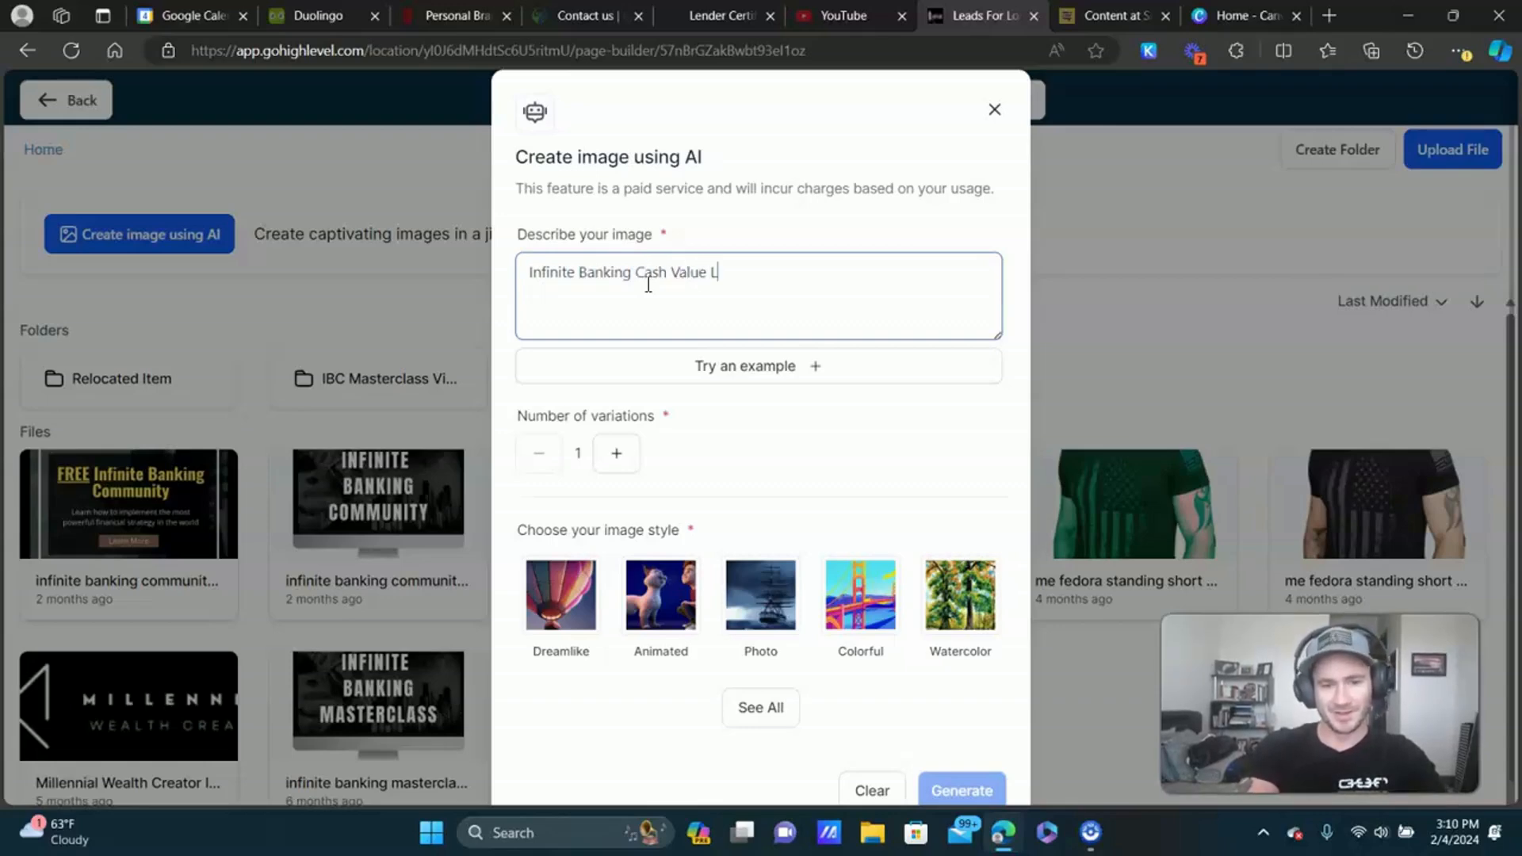
pyautogui.write('ife Insurance')
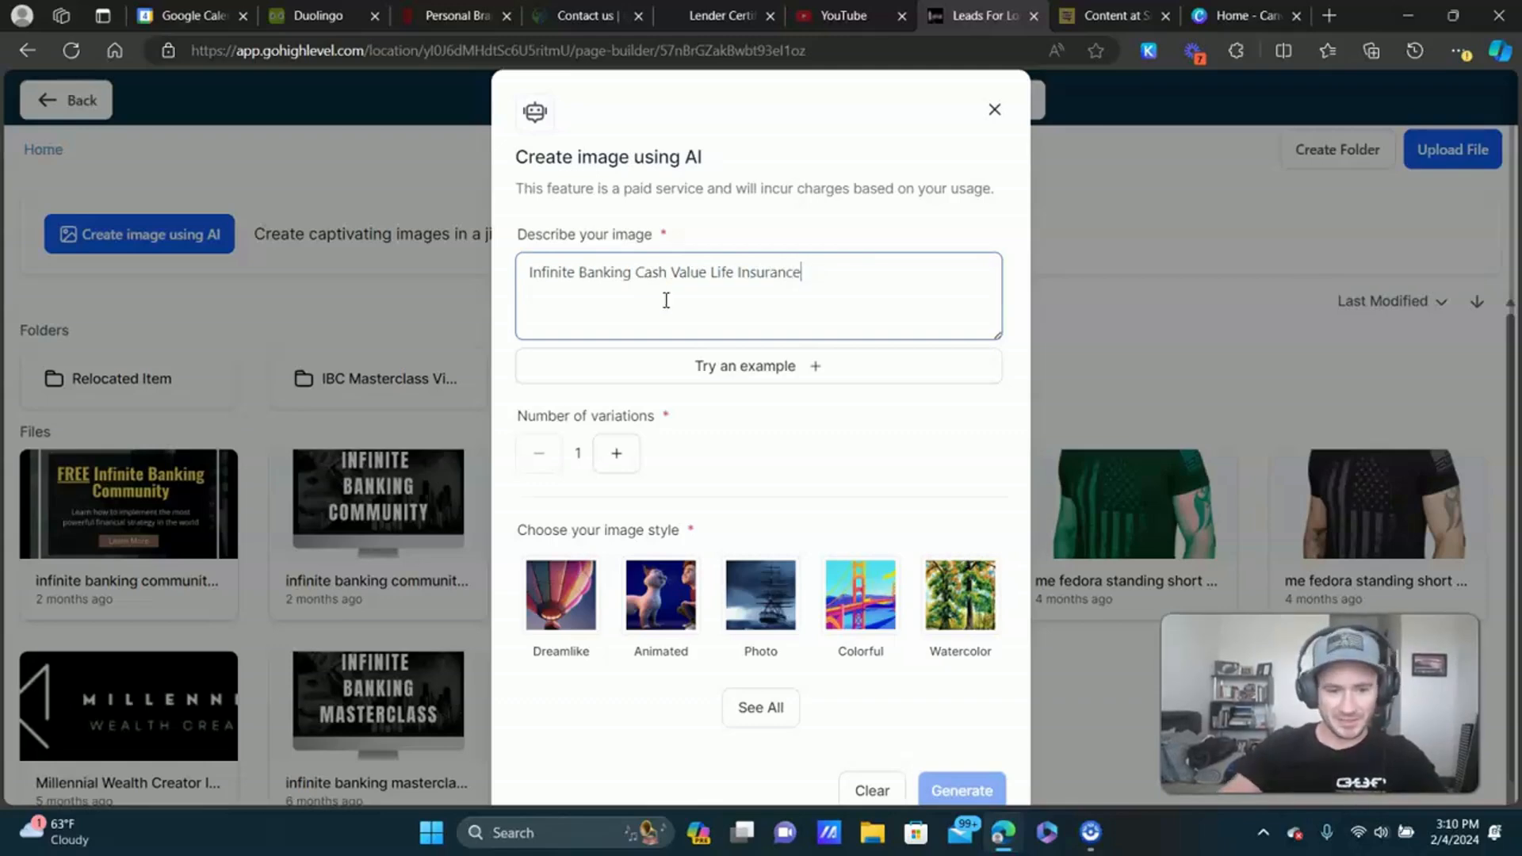
# Generate three variations of the AI image in the Photo style, and close the results without using any.
pyautogui.click(615, 453)
pyautogui.click(615, 453)
pyautogui.scroll(-1, 713, 420)
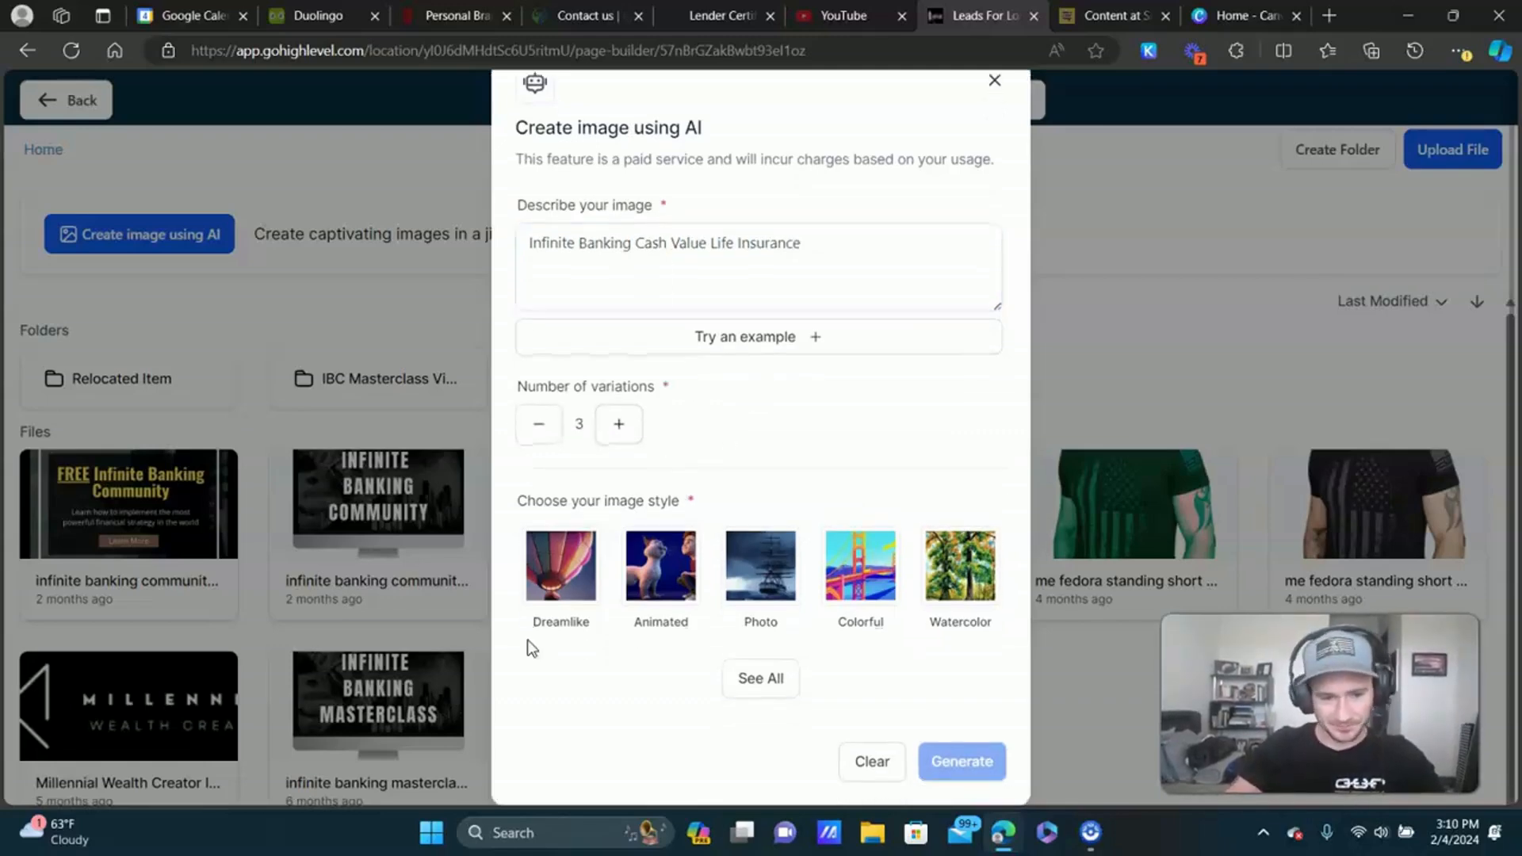
pyautogui.click(792, 680)
pyautogui.scroll(-4, 772, 385)
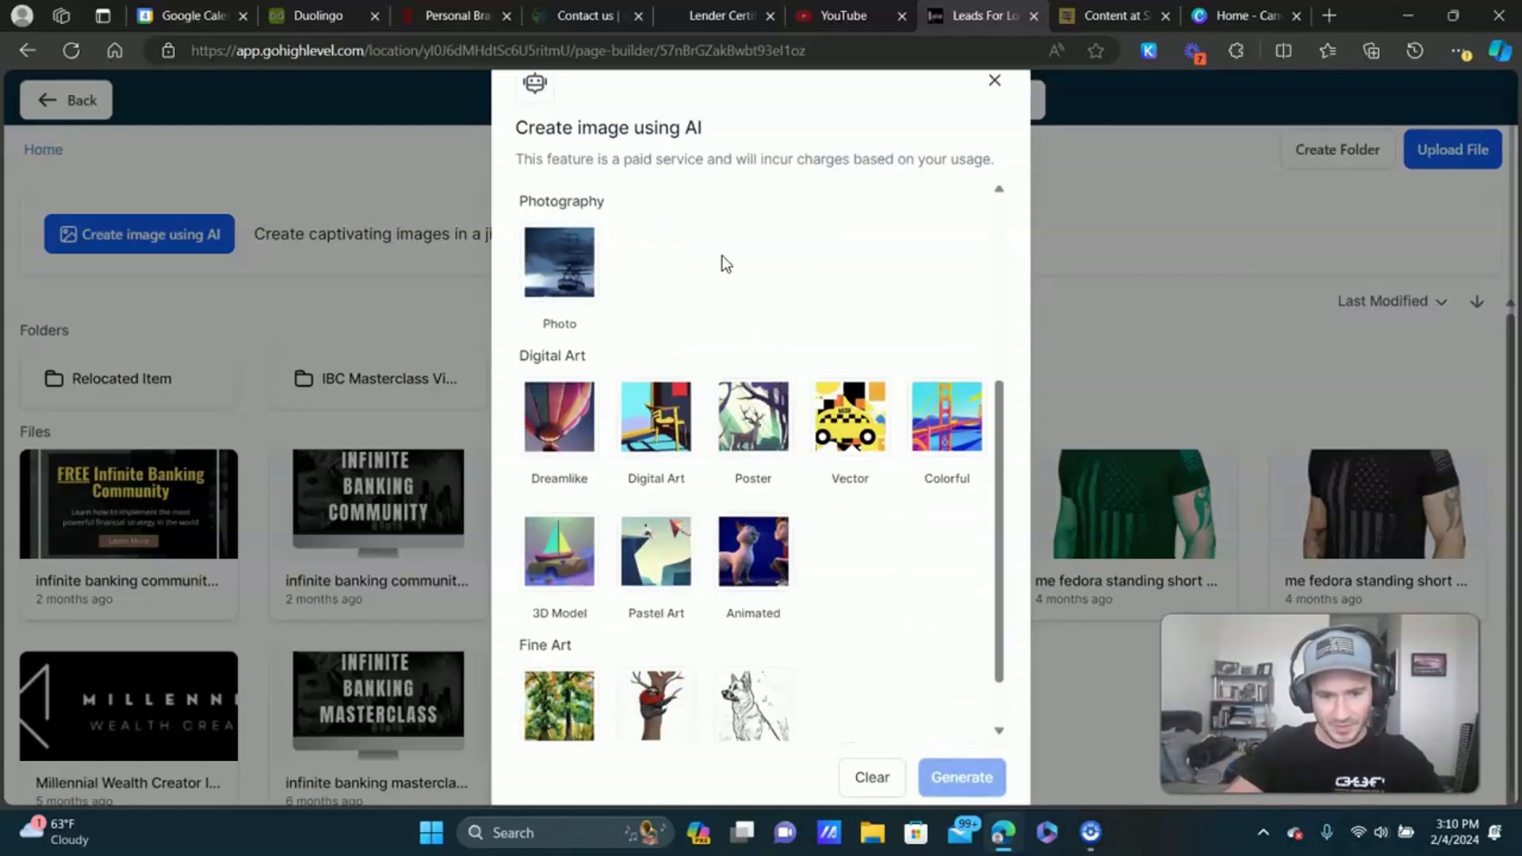
pyautogui.scroll(-1, 759, 288)
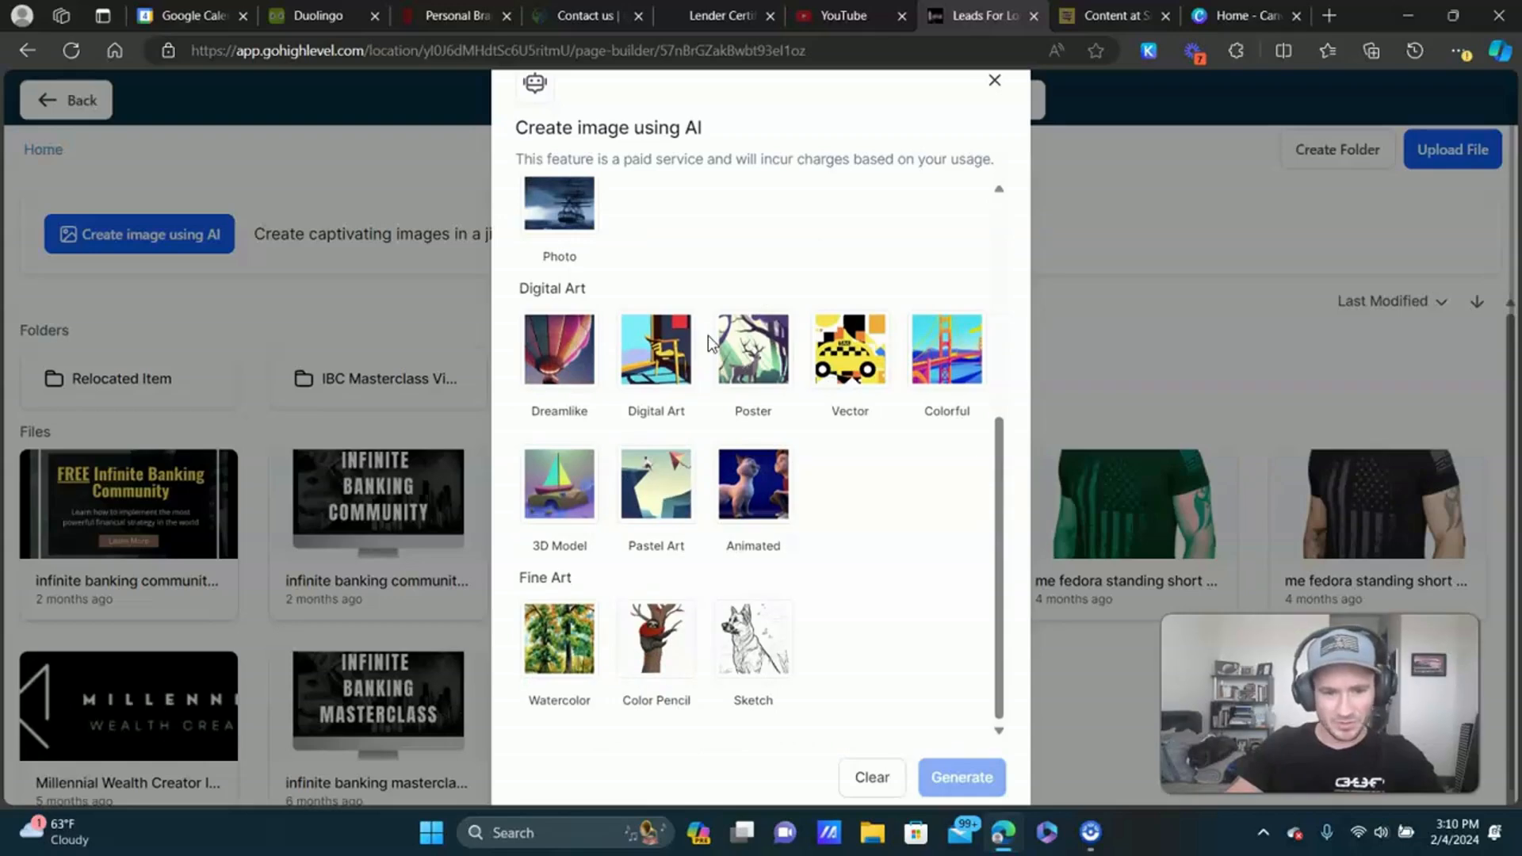
pyautogui.click(577, 208)
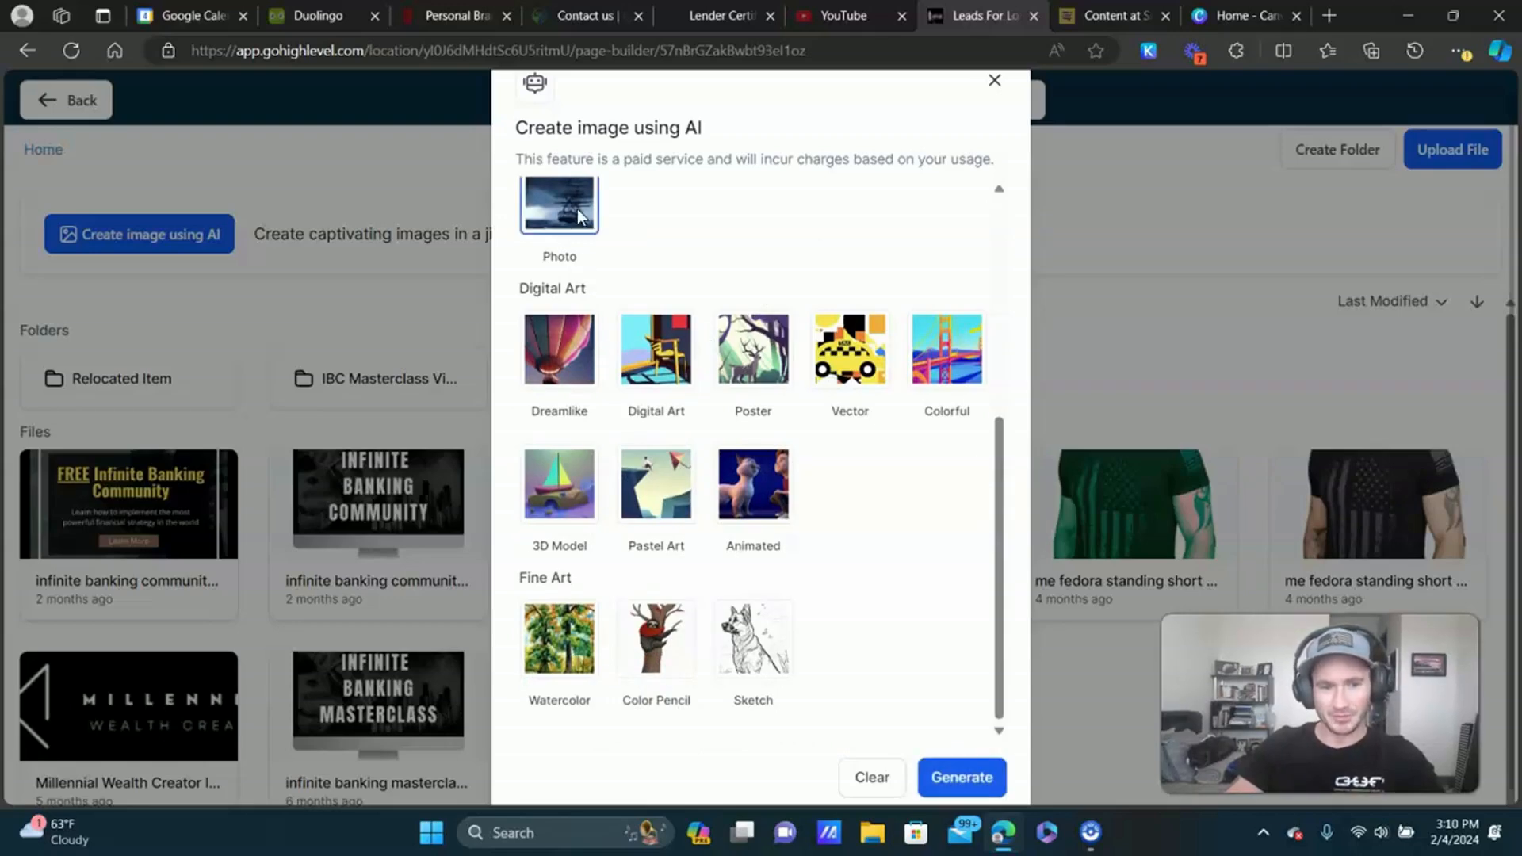
pyautogui.click(963, 789)
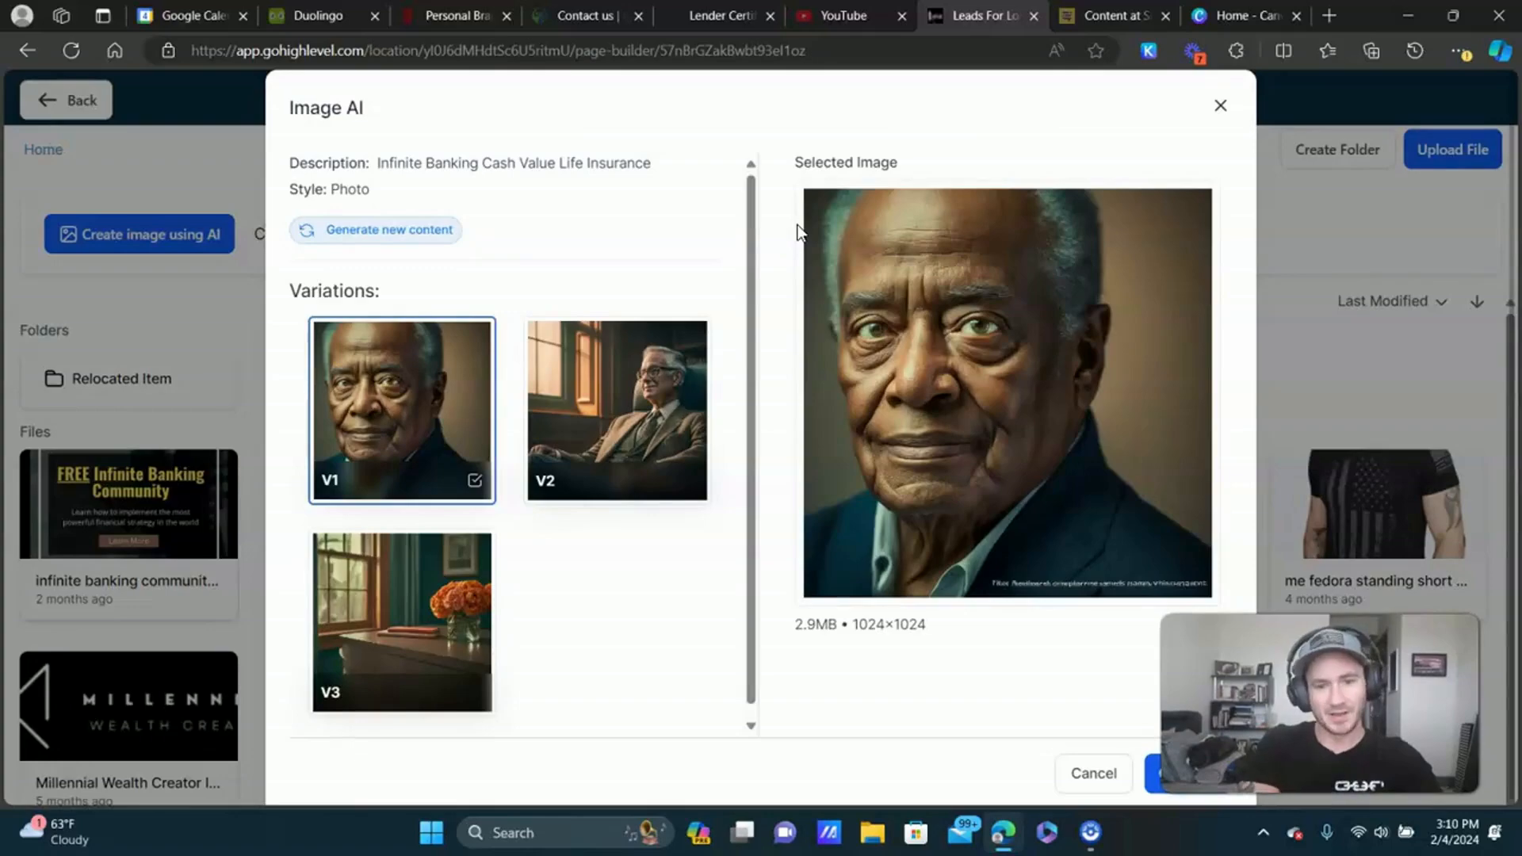
pyautogui.click(1225, 109)
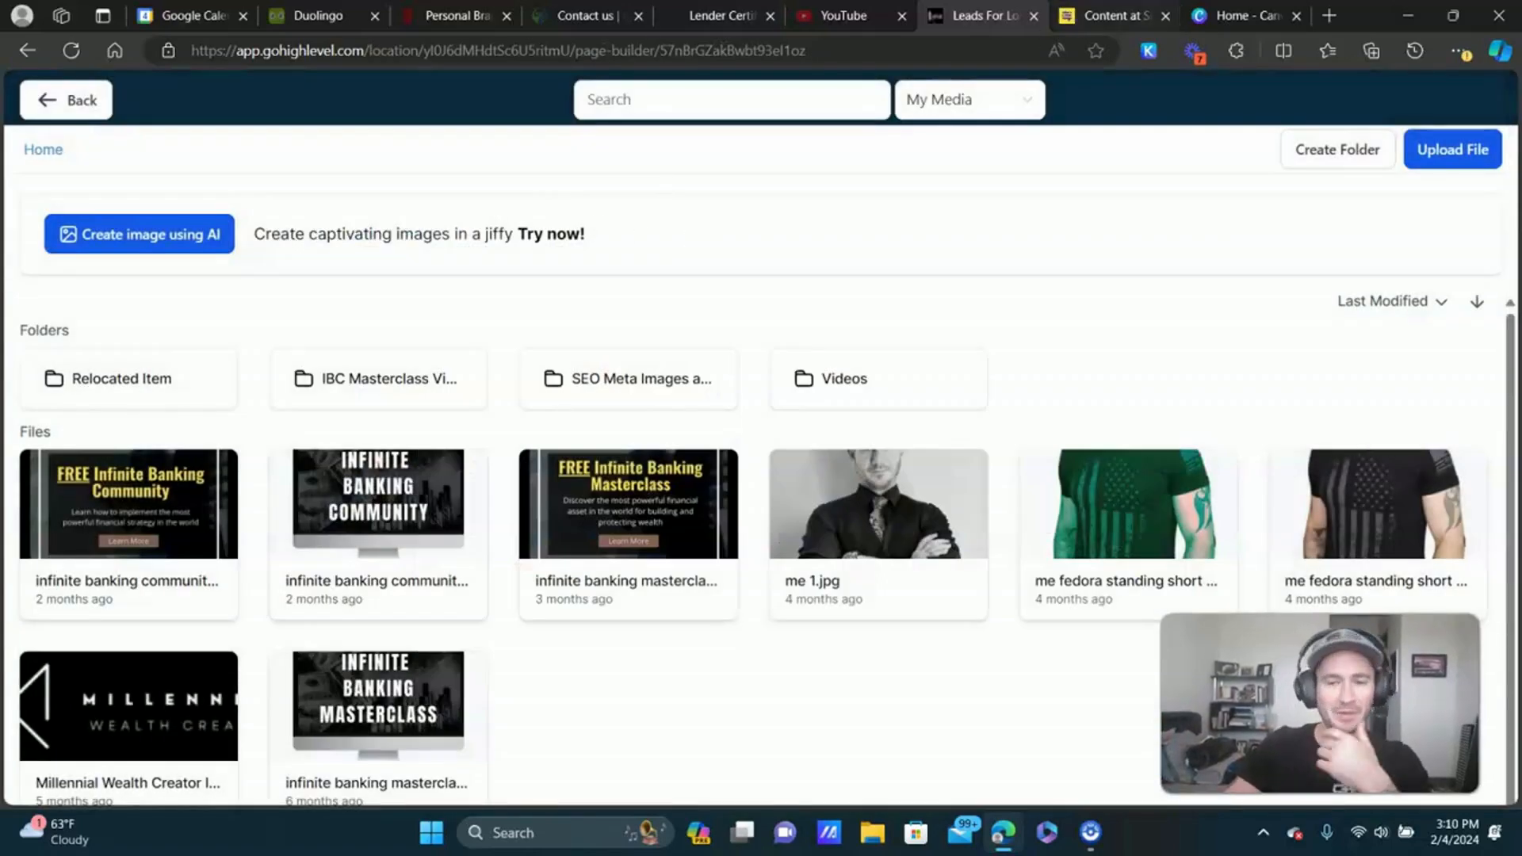
# Switch to Canva and create a new custom-size design of 700 × 500 px.
pyautogui.click(1238, 16)
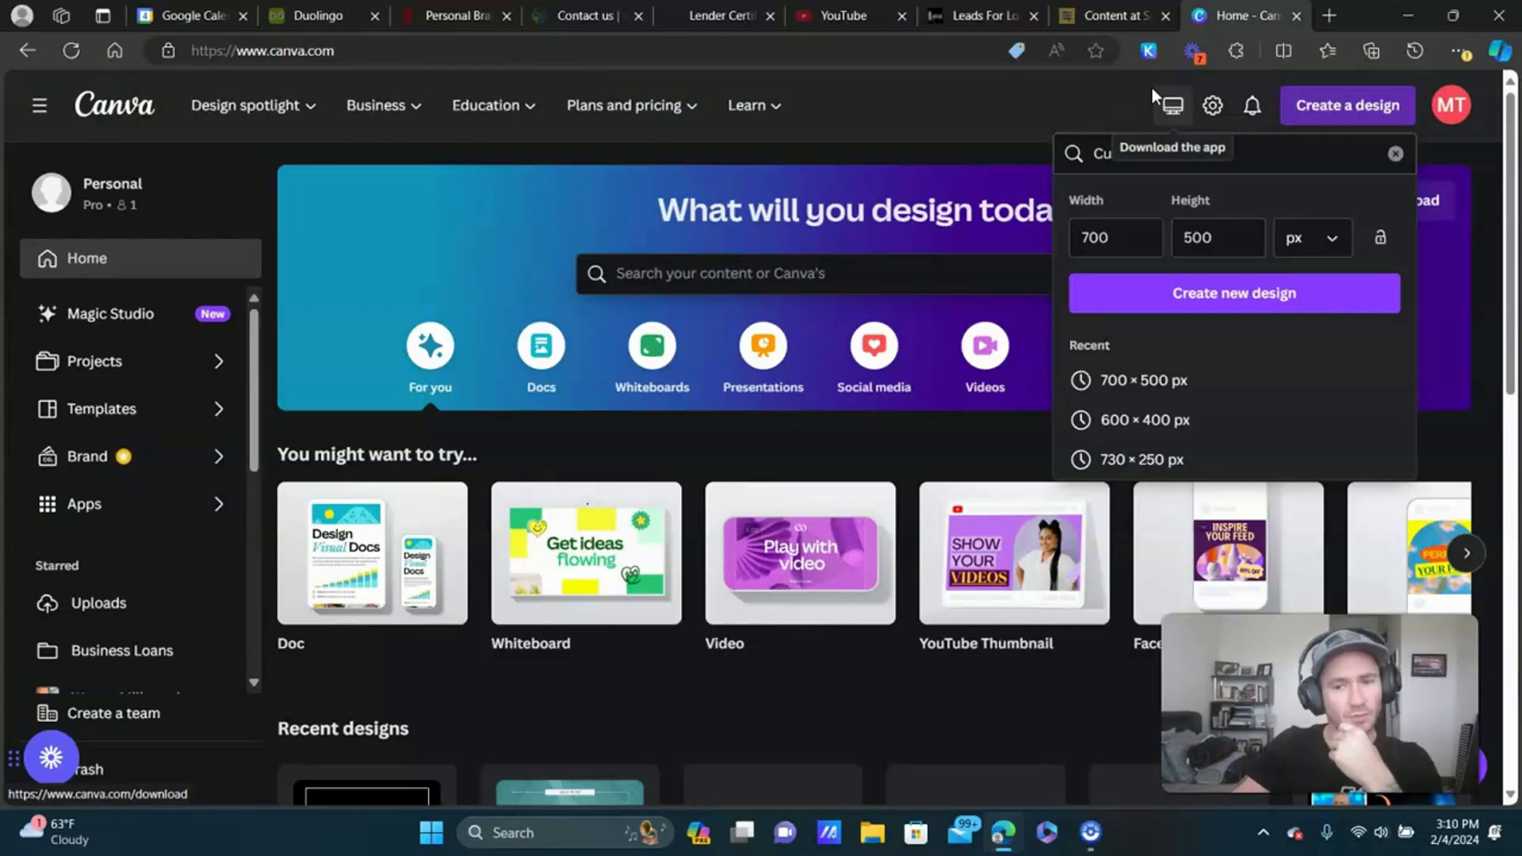
pyautogui.click(1315, 107)
pyautogui.click(1345, 110)
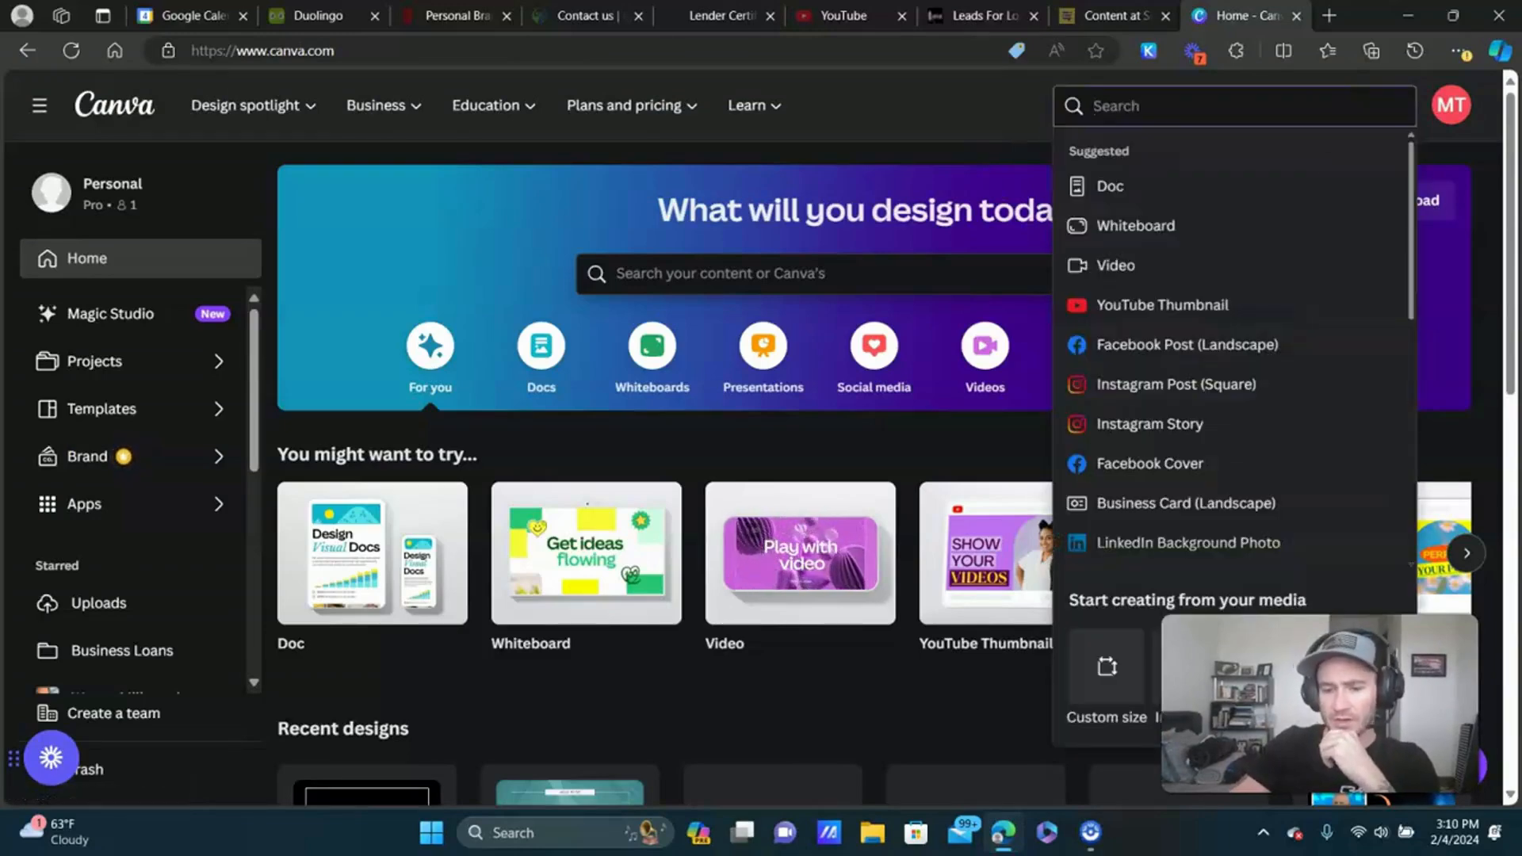
pyautogui.click(1107, 675)
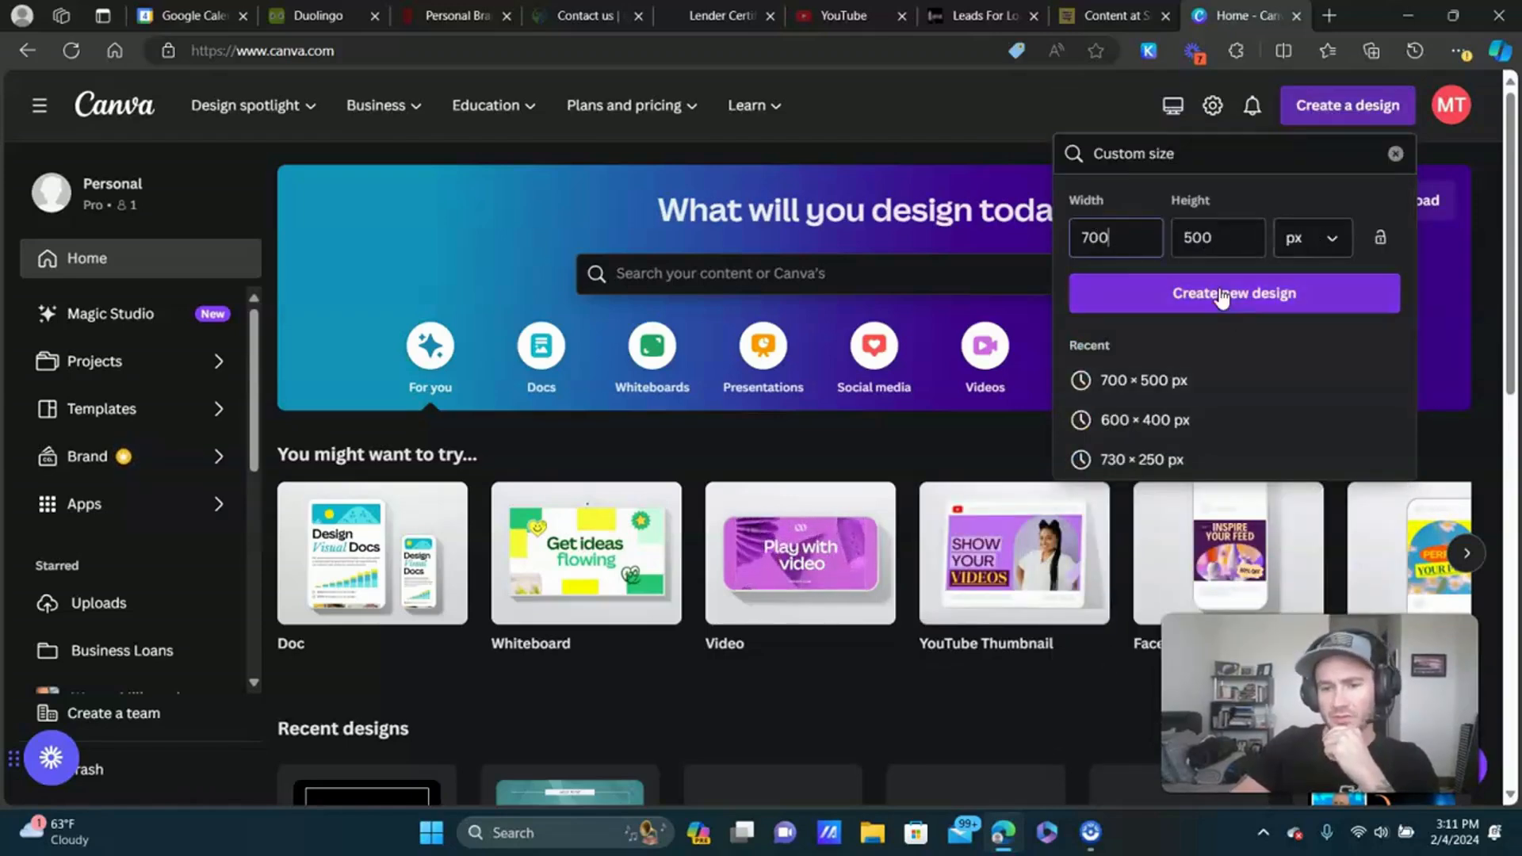
pyautogui.click(1264, 295)
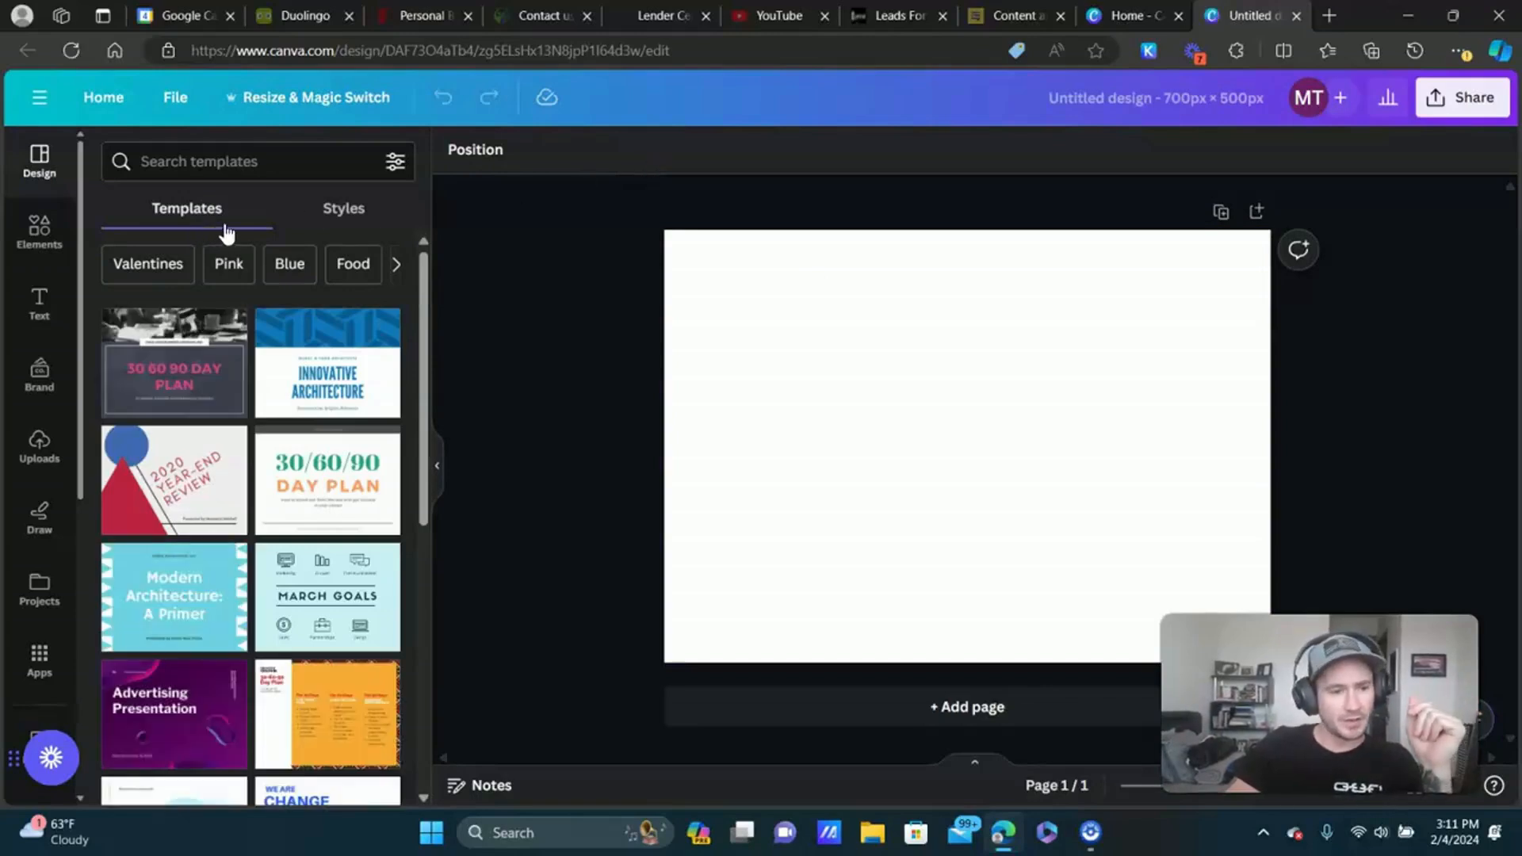
# Search the templates for "Simple" and apply the Gray Simple Thank You Card to the blank page.
pyautogui.click(222, 162)
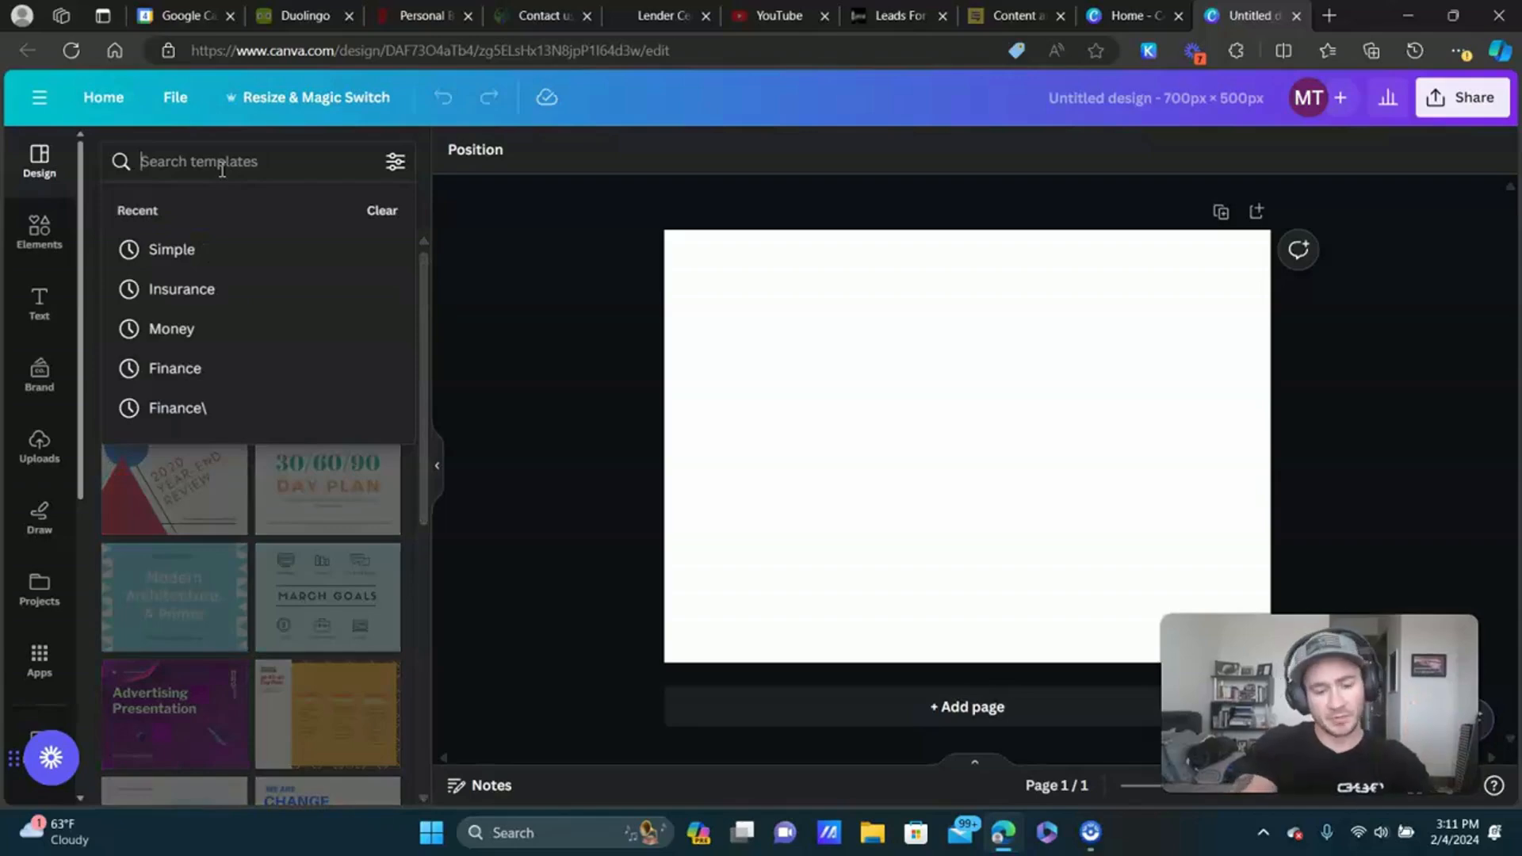
pyautogui.write('Simple')
pyautogui.press('Return')
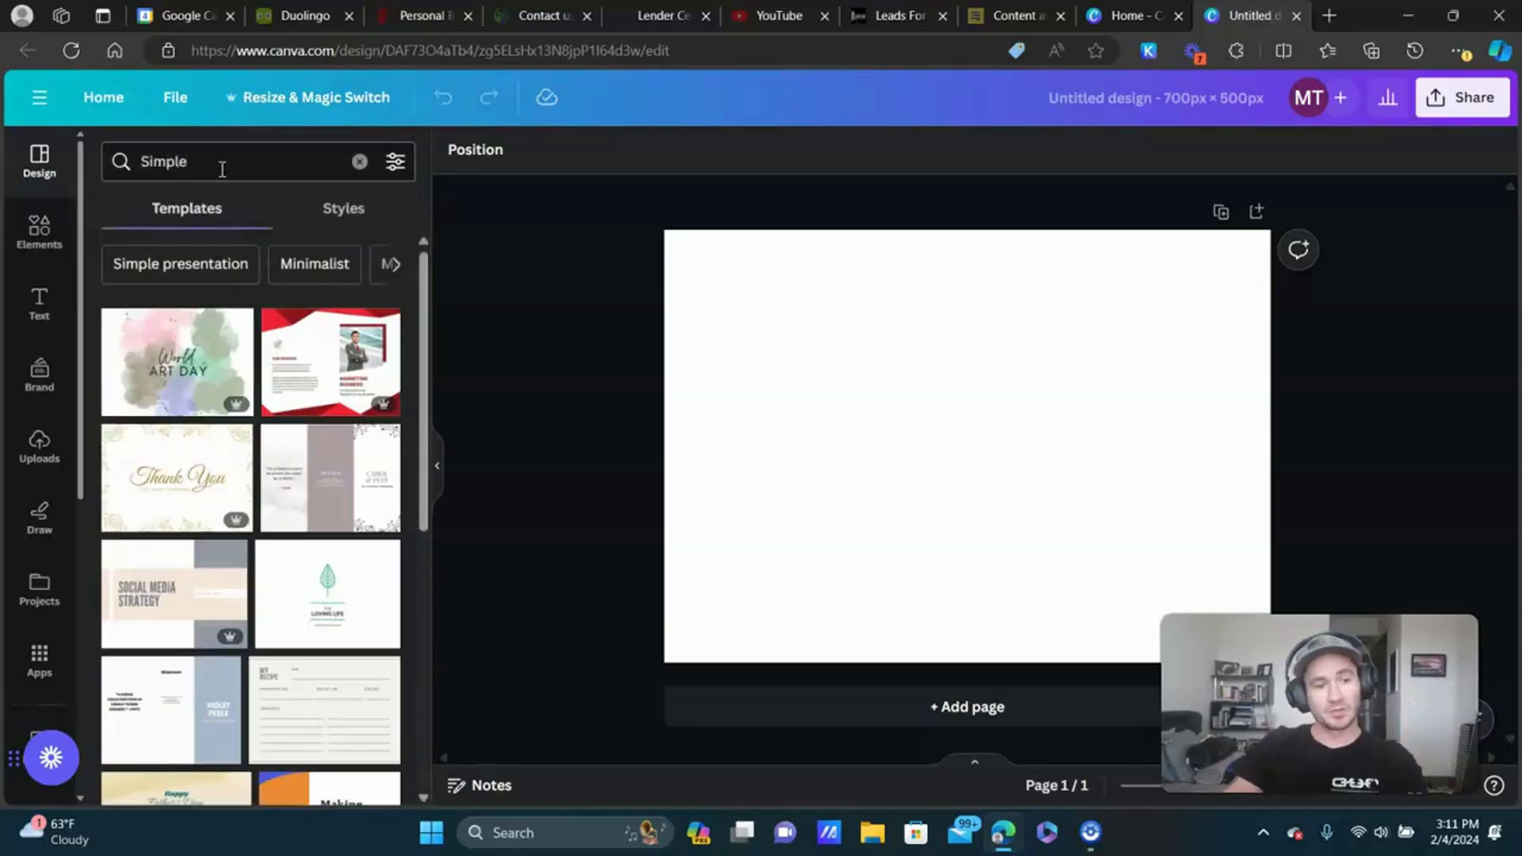
pyautogui.scroll(-10, 312, 378)
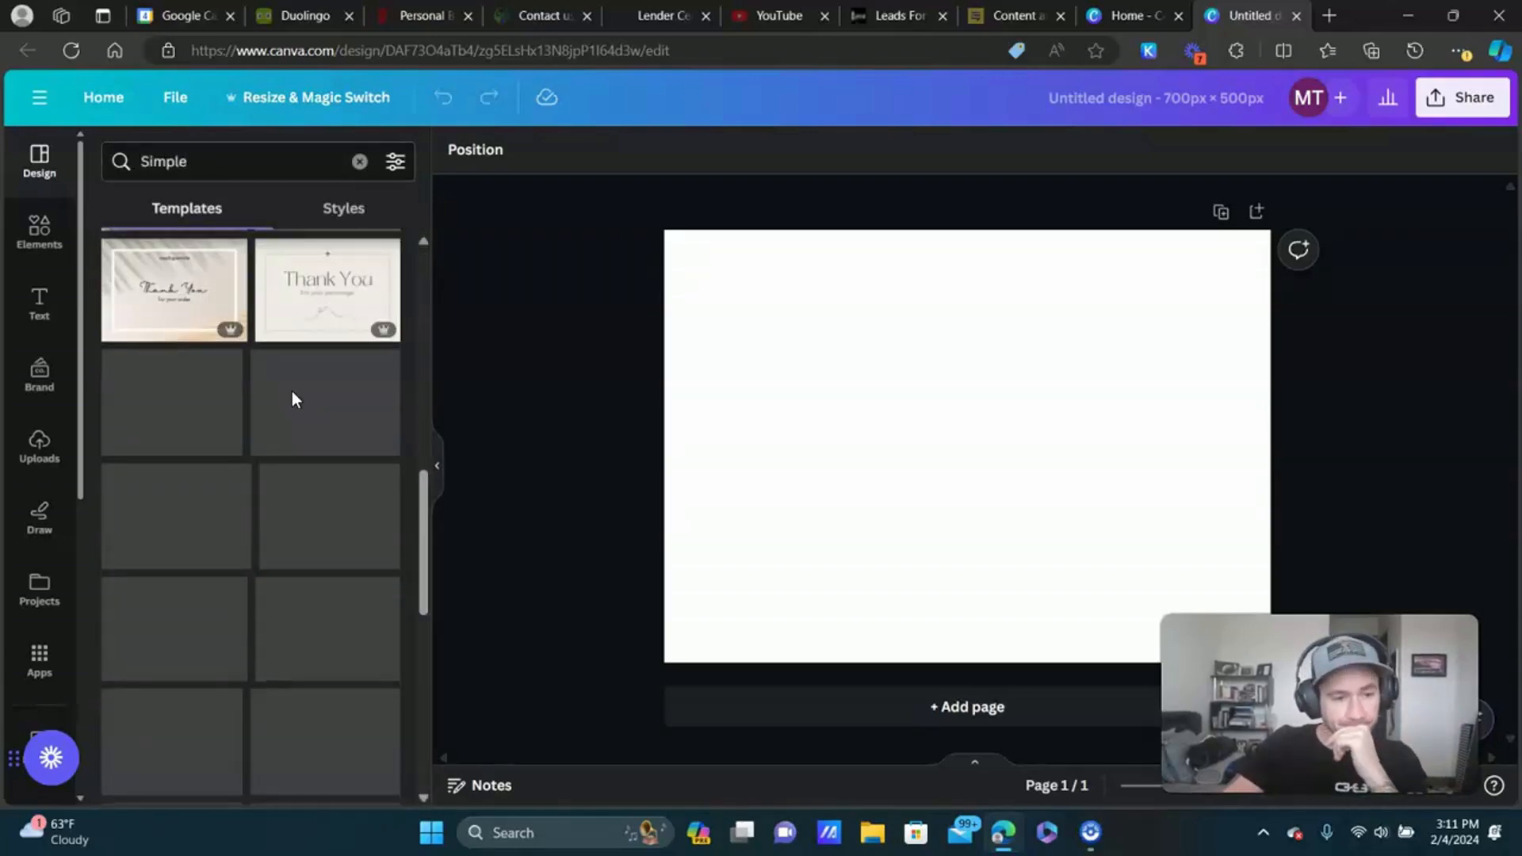
pyautogui.scroll(-8, 289, 402)
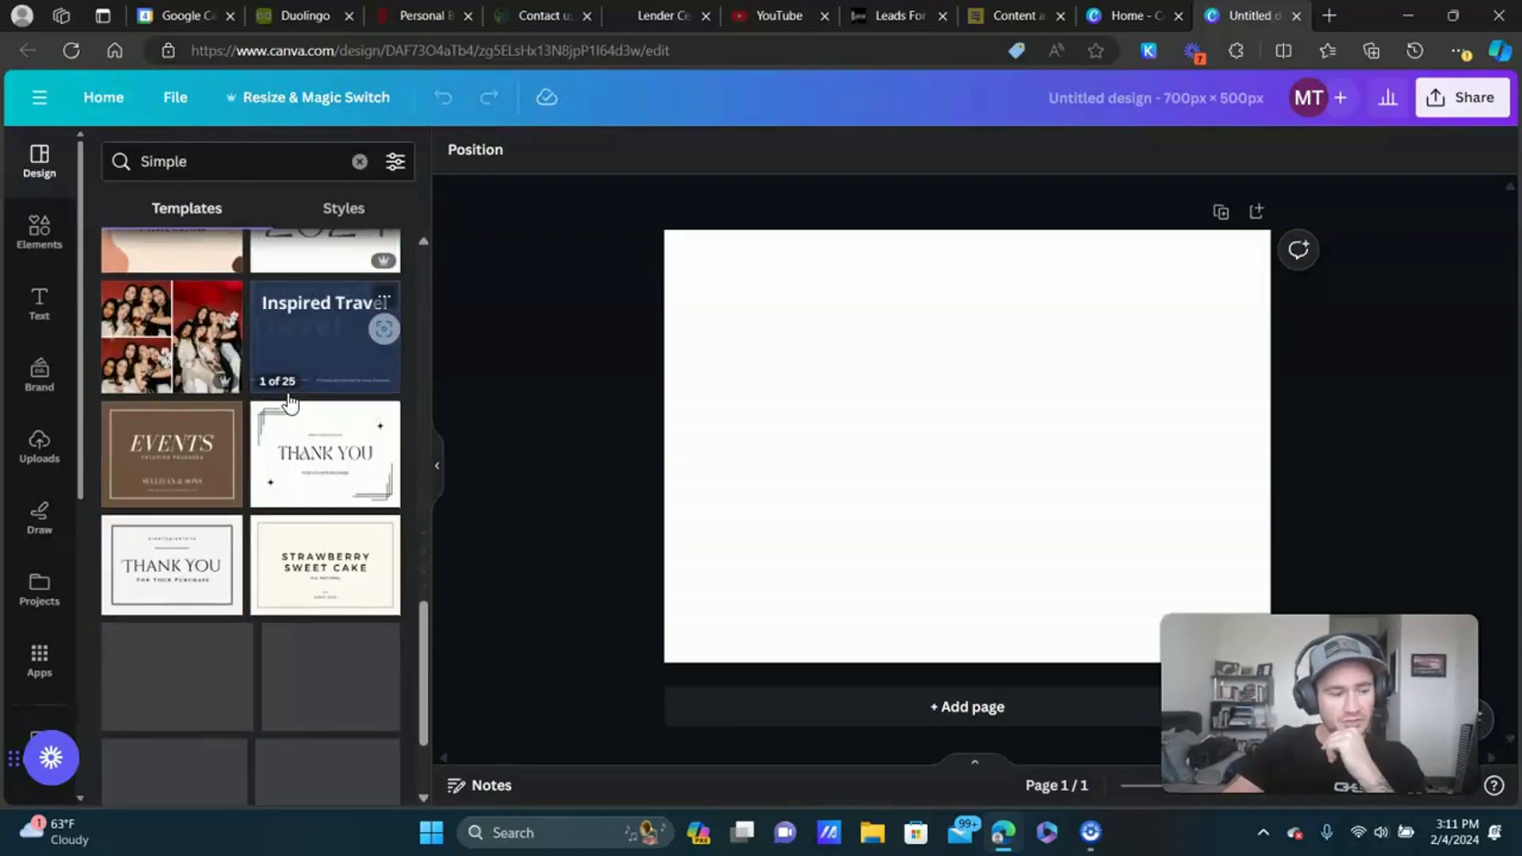
pyautogui.scroll(-1, 289, 403)
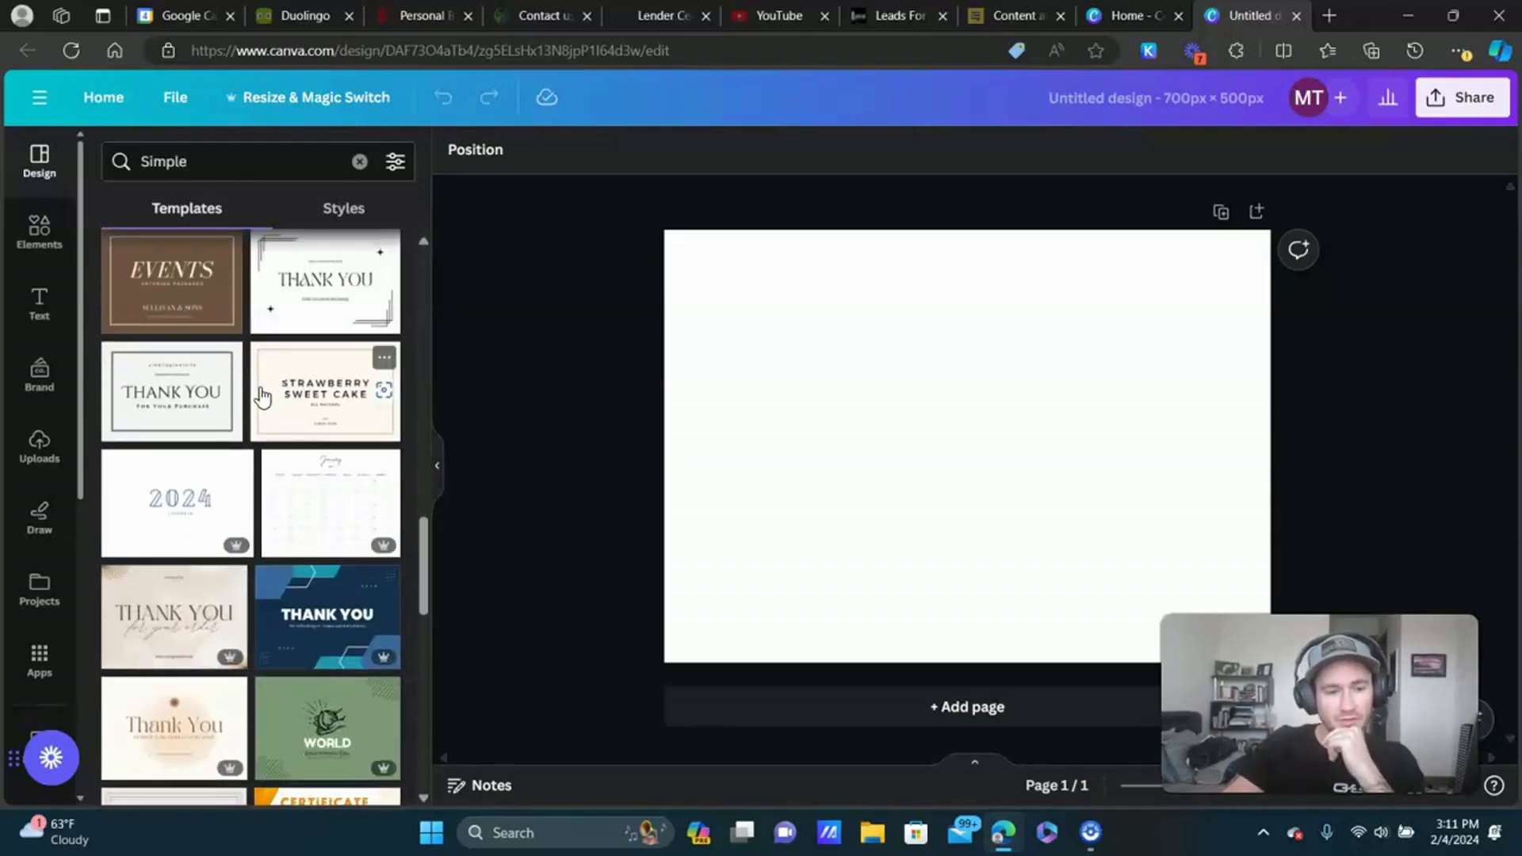
pyautogui.scroll(-1, 263, 386)
pyautogui.scroll(2, 238, 435)
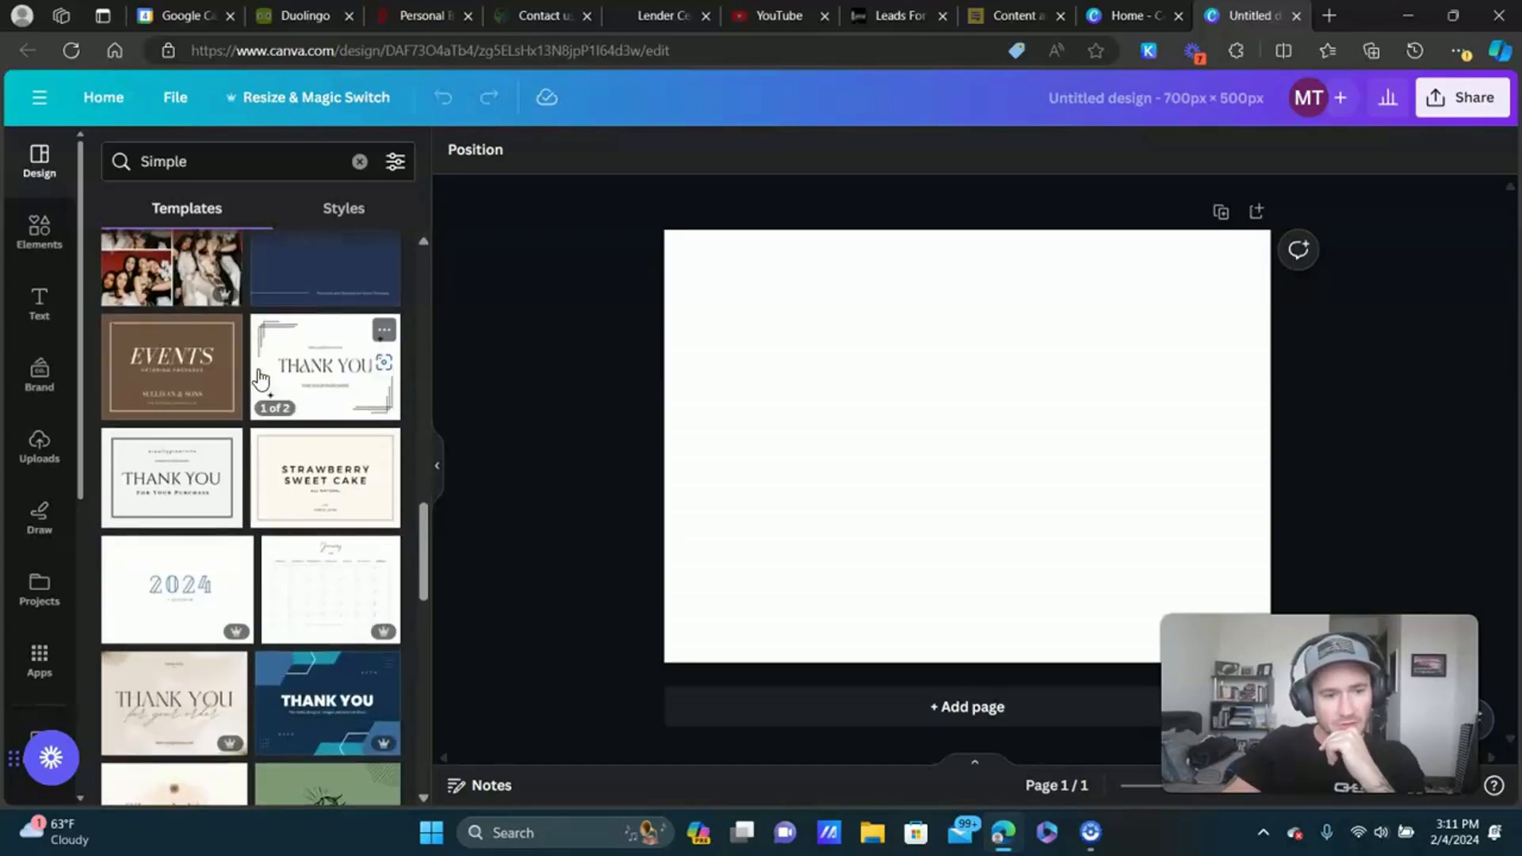
pyautogui.click(178, 488)
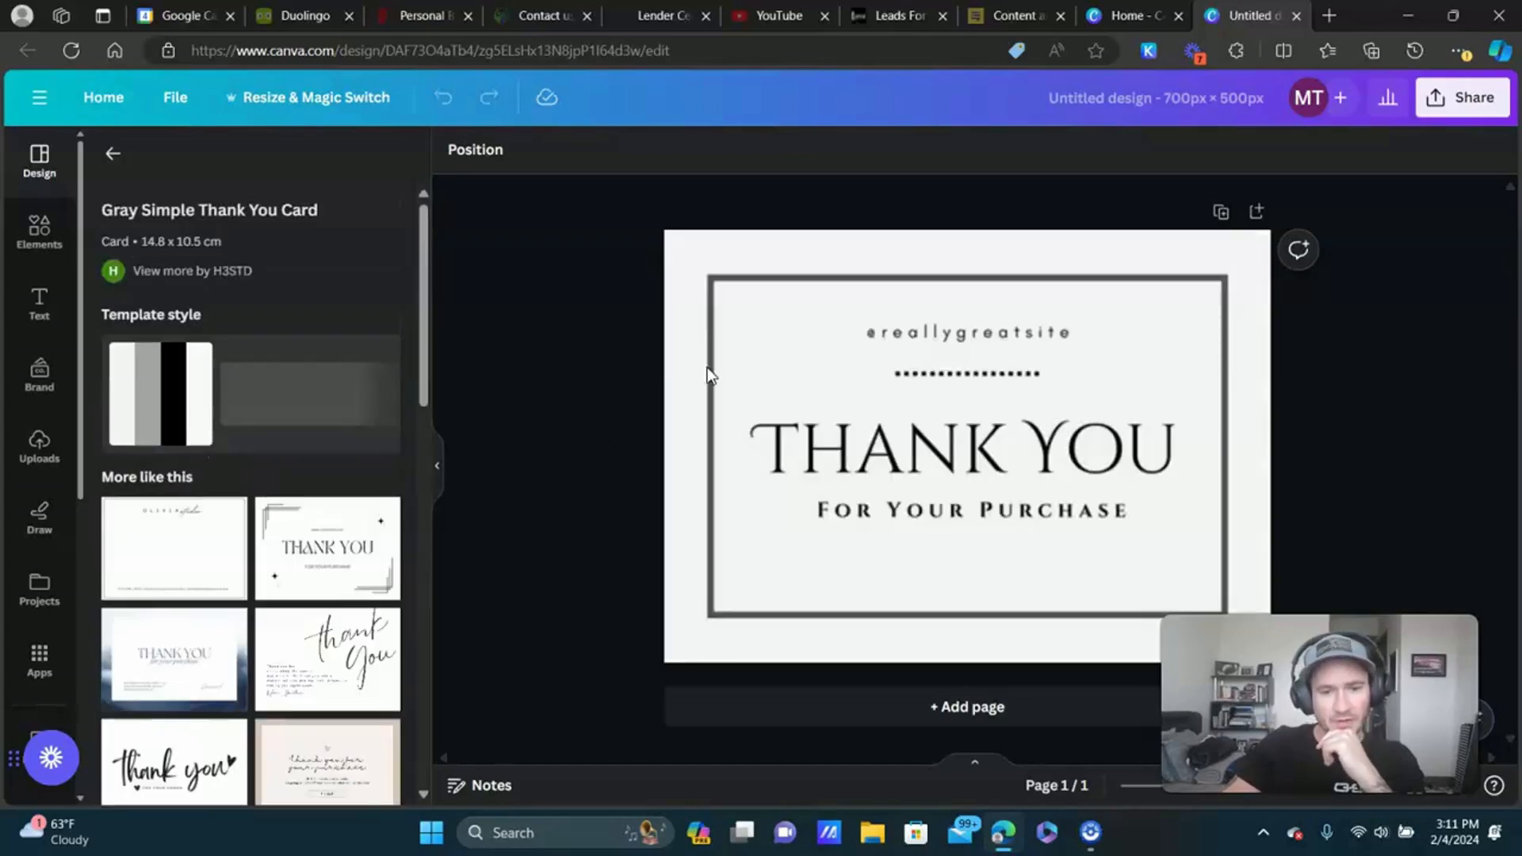
# Try a black page background, change it to white, and undo the accidental move of an element.
pyautogui.click(775, 287)
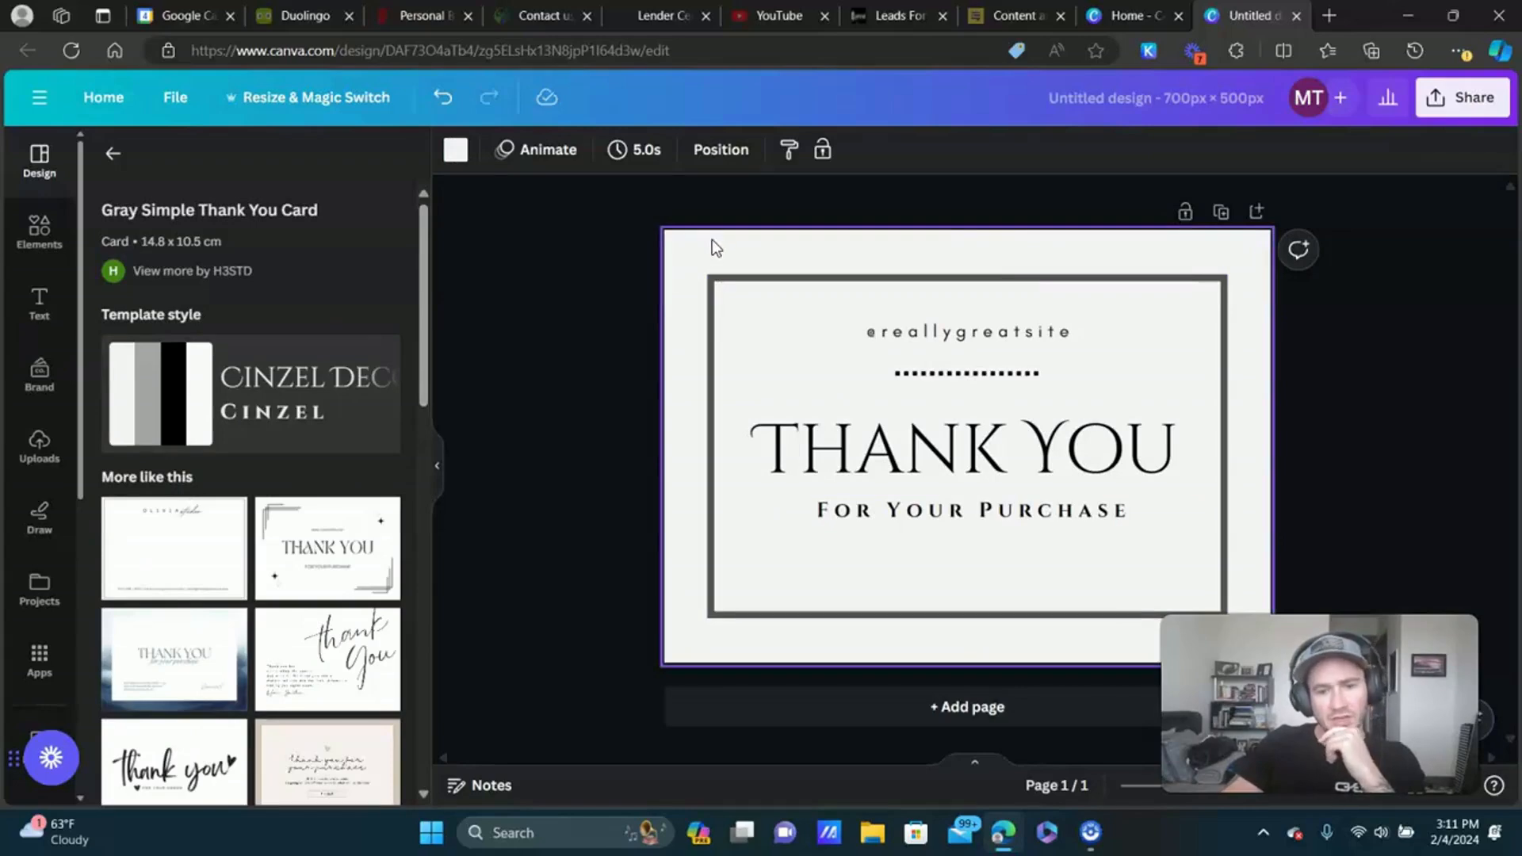
pyautogui.click(457, 151)
pyautogui.click(167, 271)
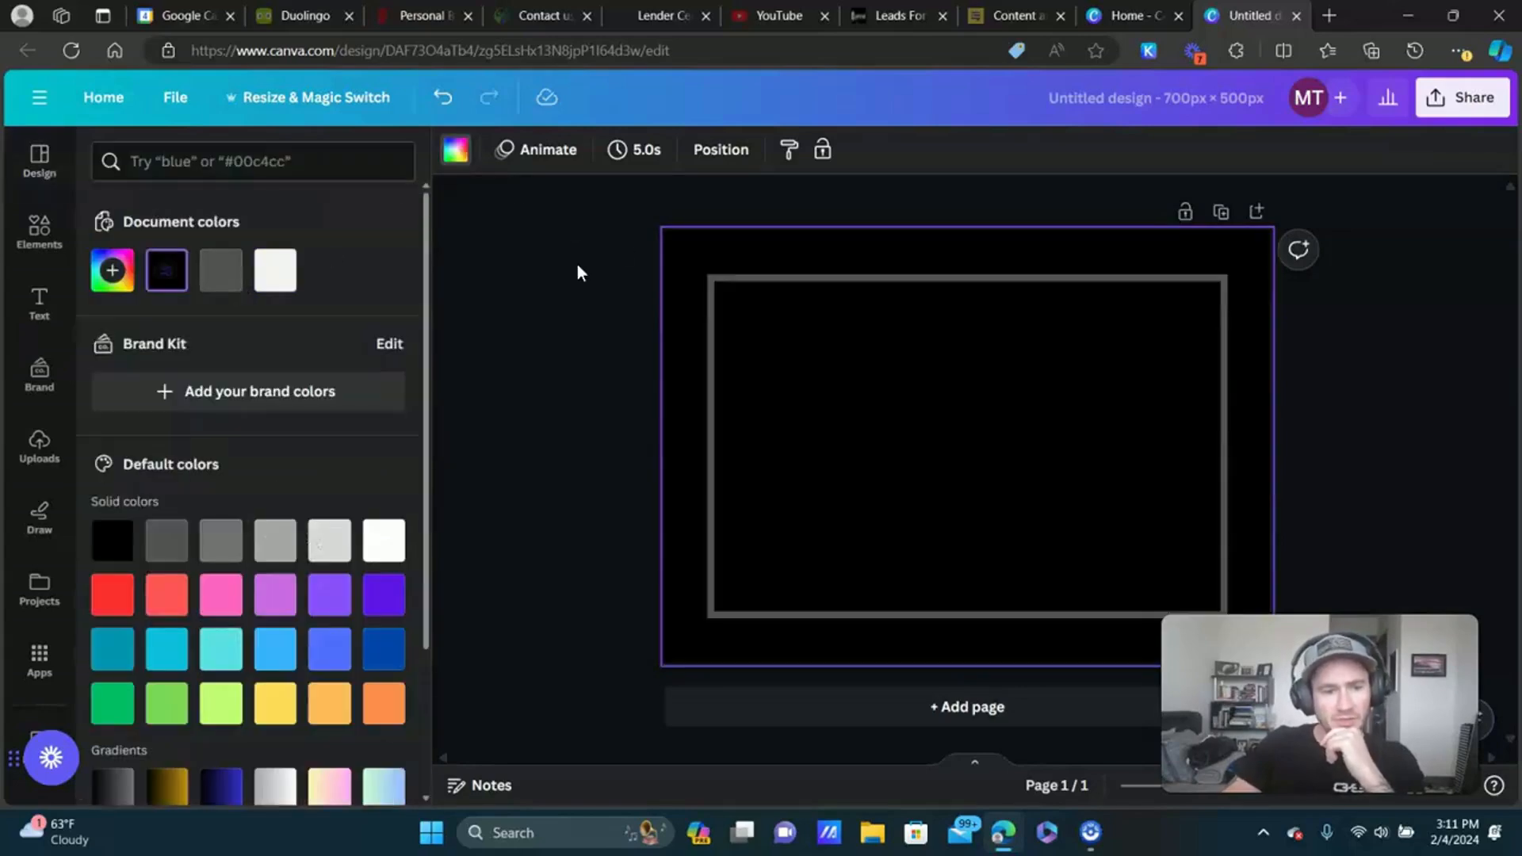
pyautogui.click(446, 155)
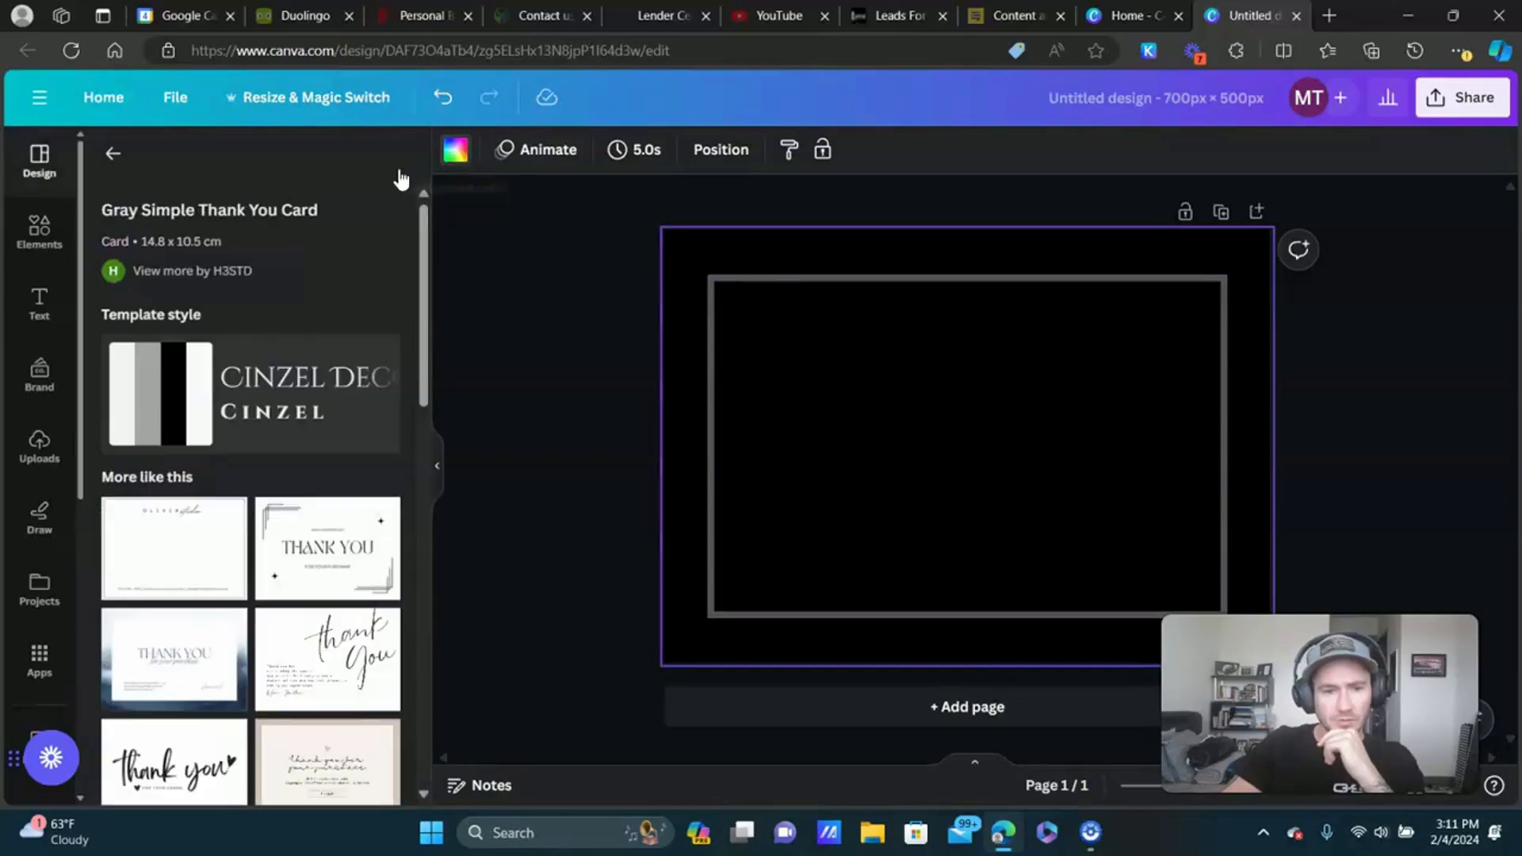
pyautogui.click(452, 153)
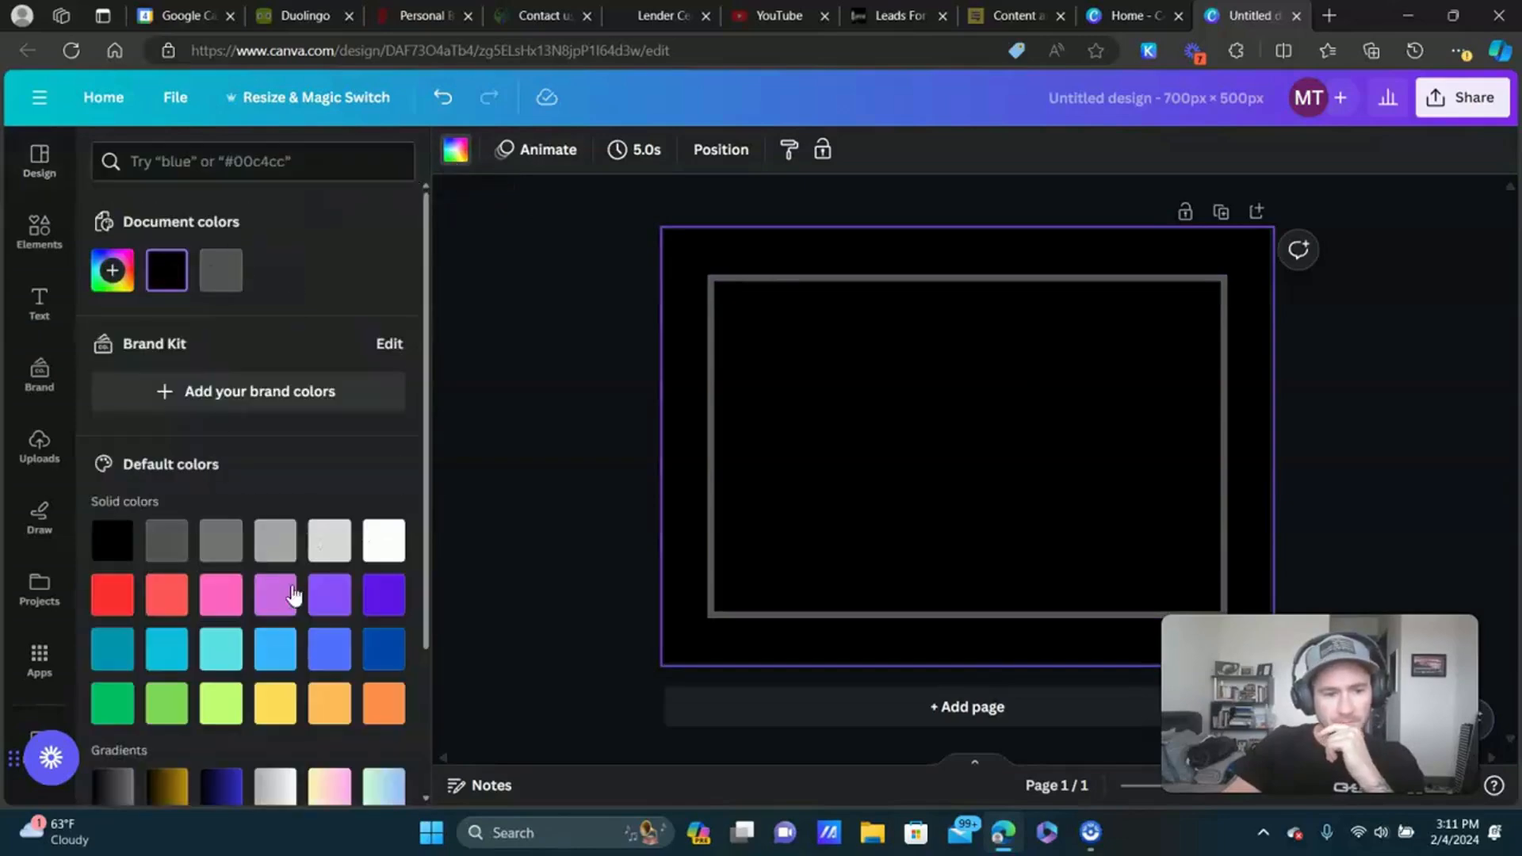
pyautogui.click(383, 545)
pyautogui.moveTo(914, 547); pyautogui.dragTo(939, 456)
pyautogui.click(439, 103)
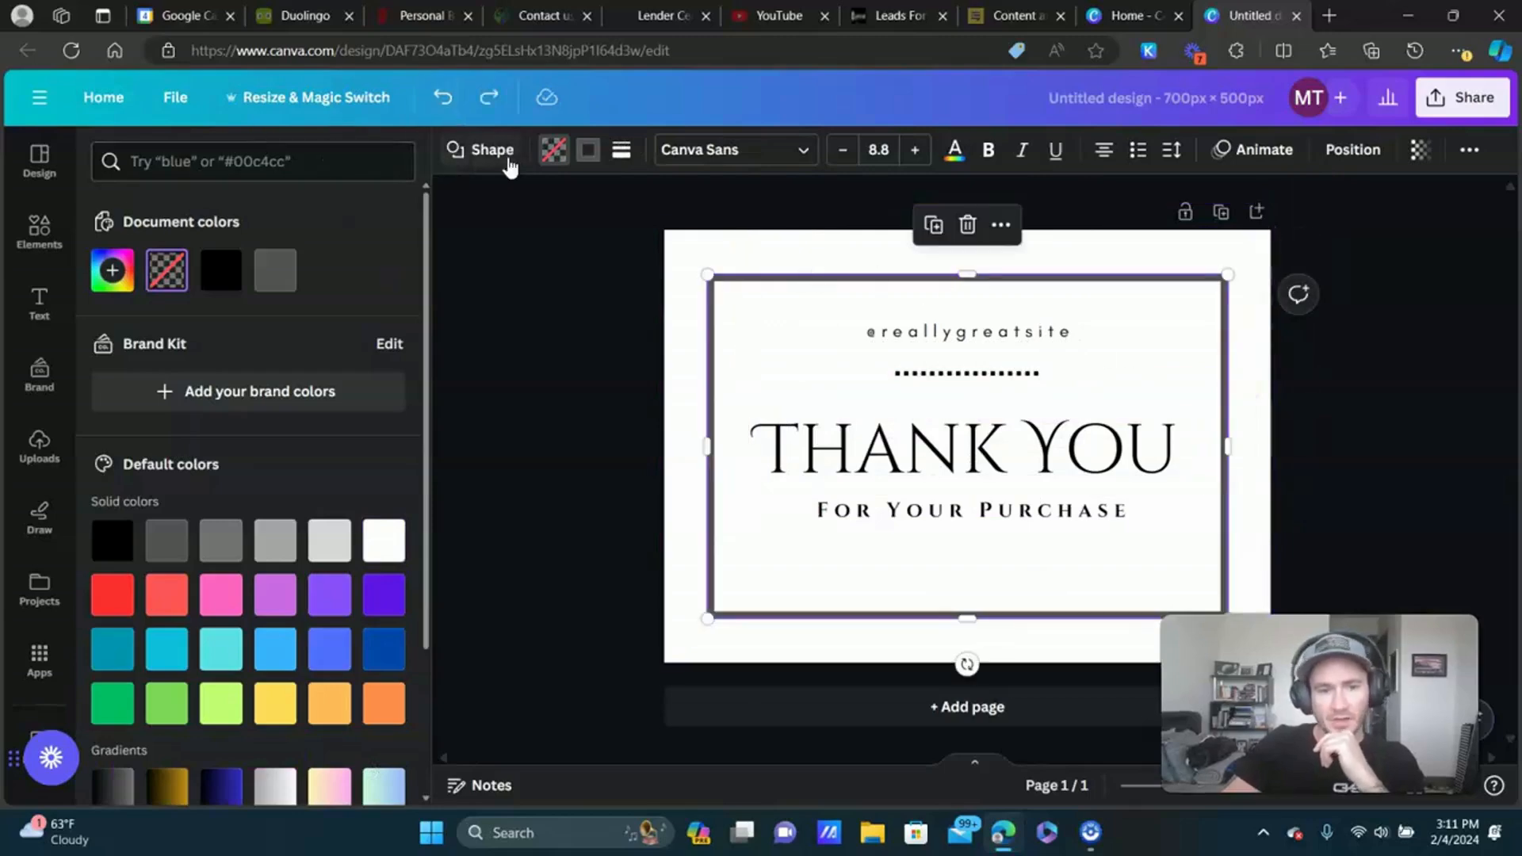
pyautogui.click(275, 270)
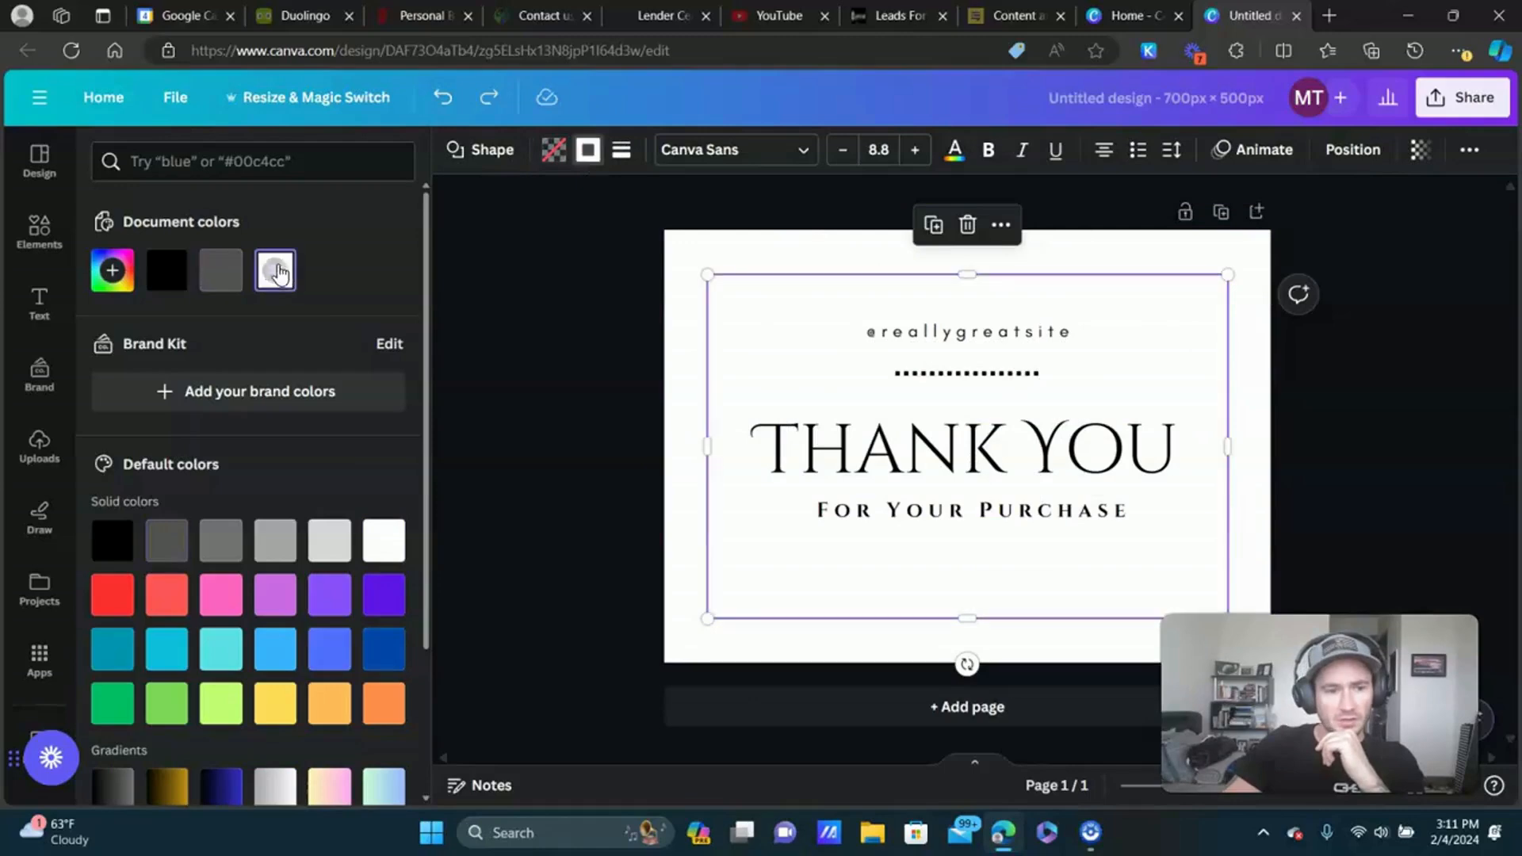
pyautogui.click(889, 334)
pyautogui.click(740, 149)
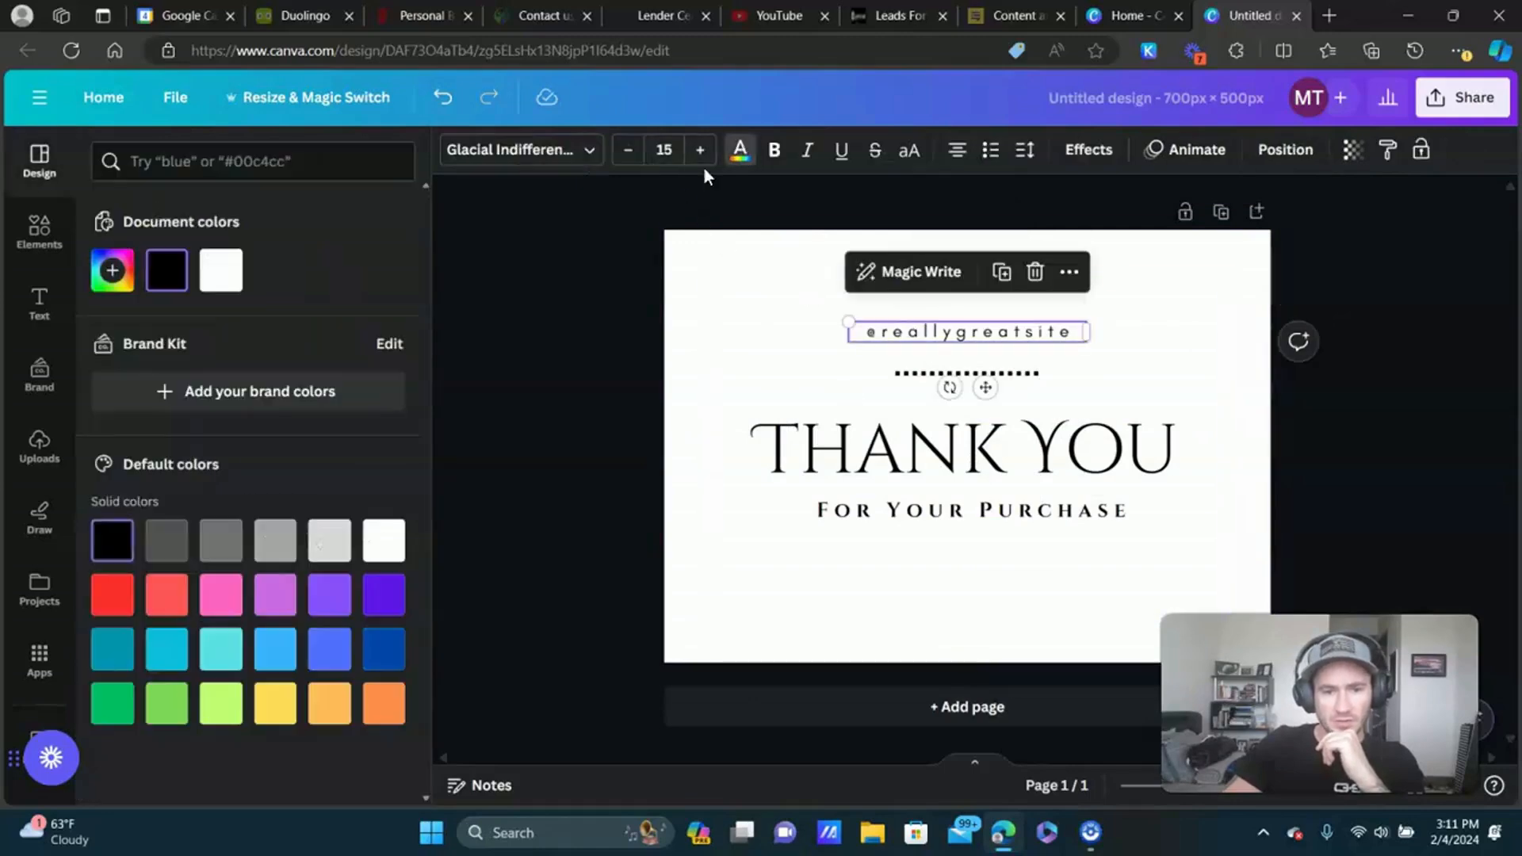
pyautogui.click(228, 272)
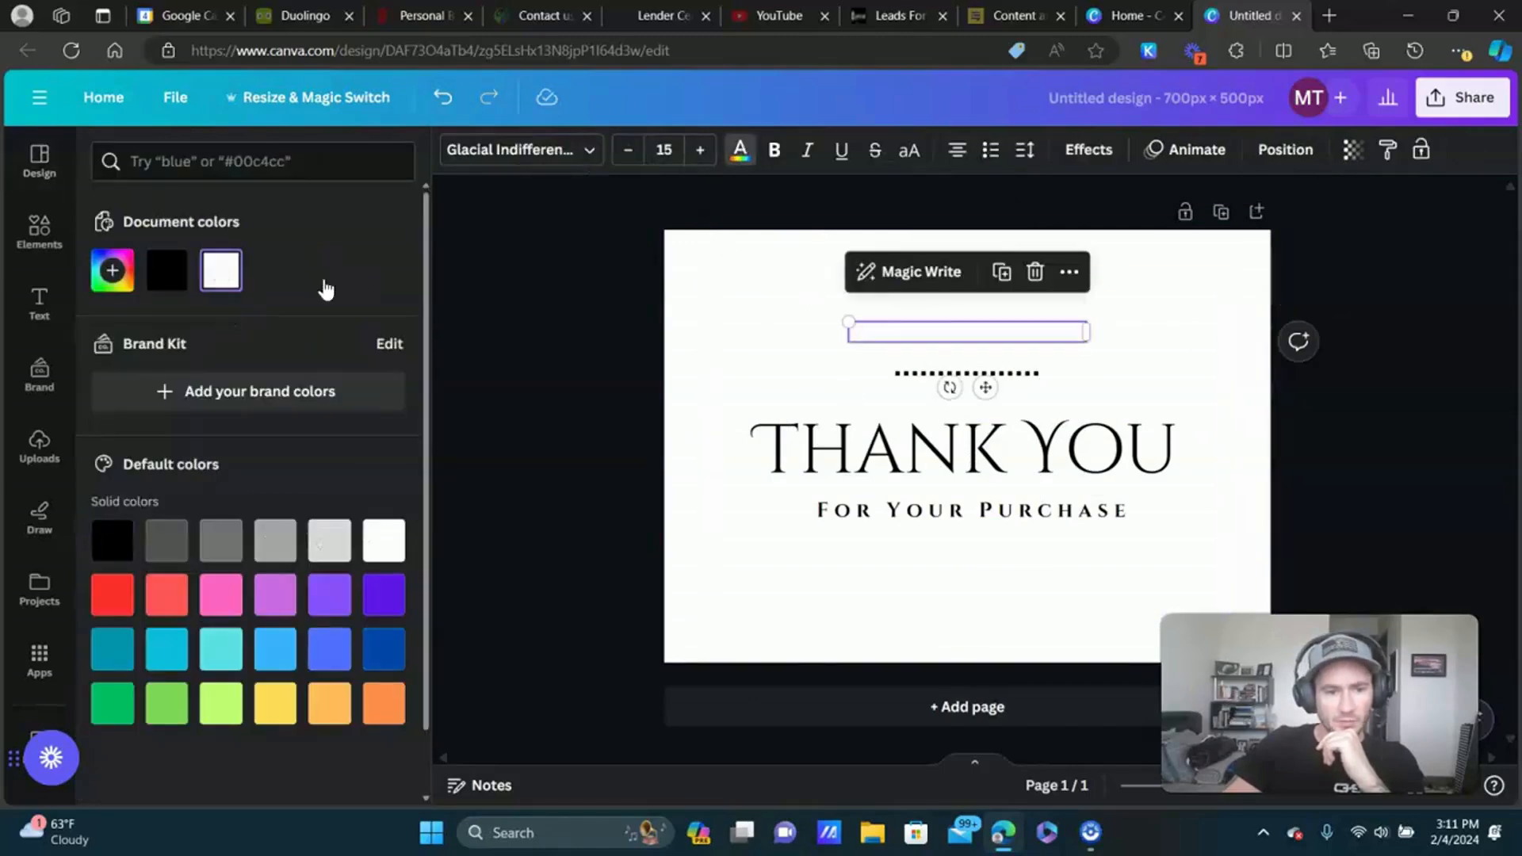
pyautogui.click(1038, 380)
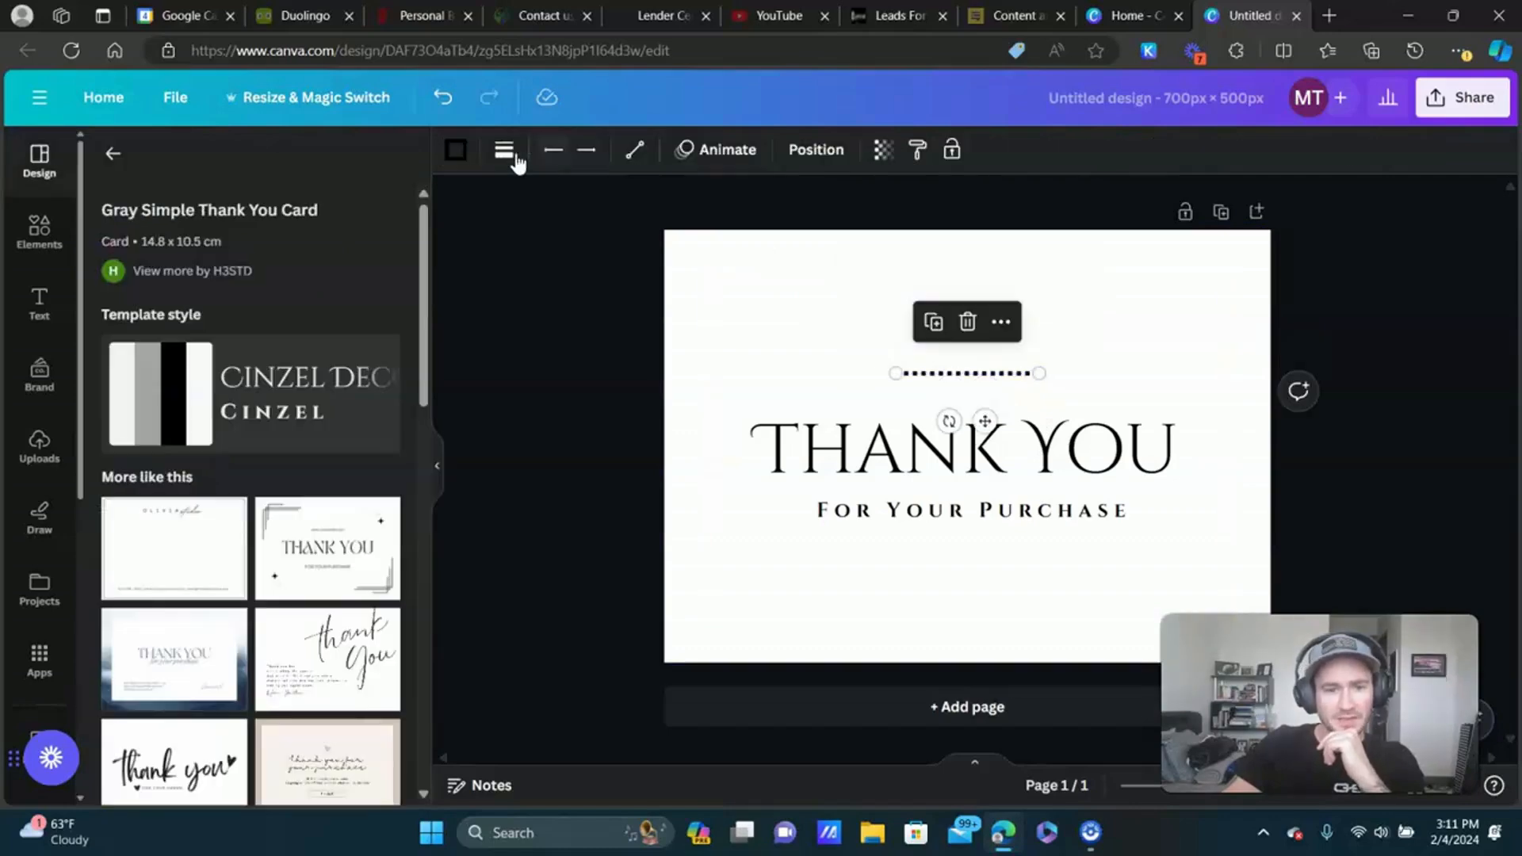
pyautogui.click(456, 151)
pyautogui.click(221, 270)
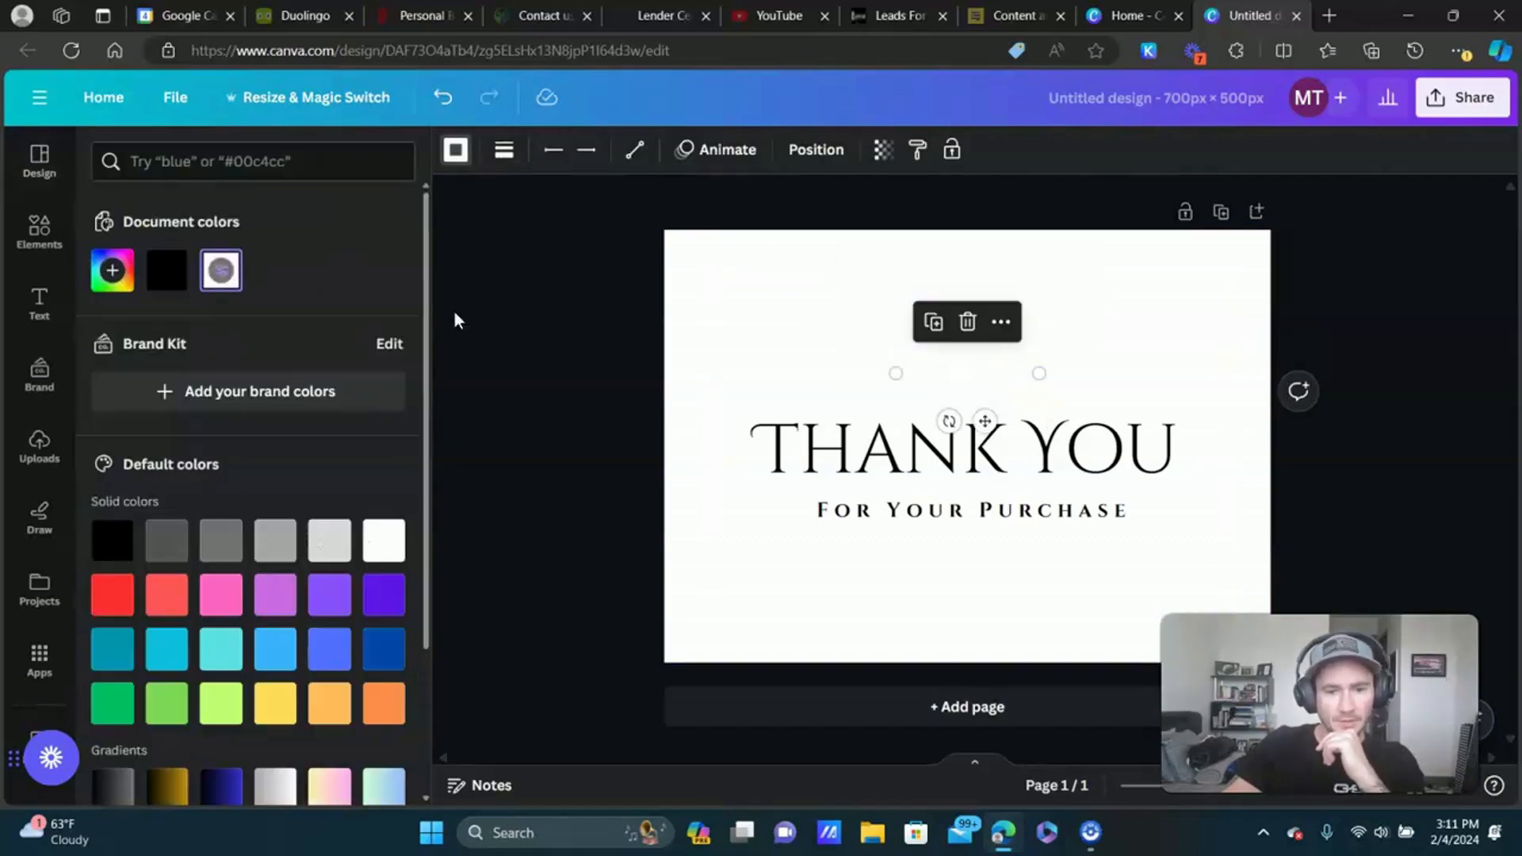
# Recolor the "Thank You" heading and the "For Your Purchase" line white.
pyautogui.click(1102, 467)
pyautogui.click(739, 150)
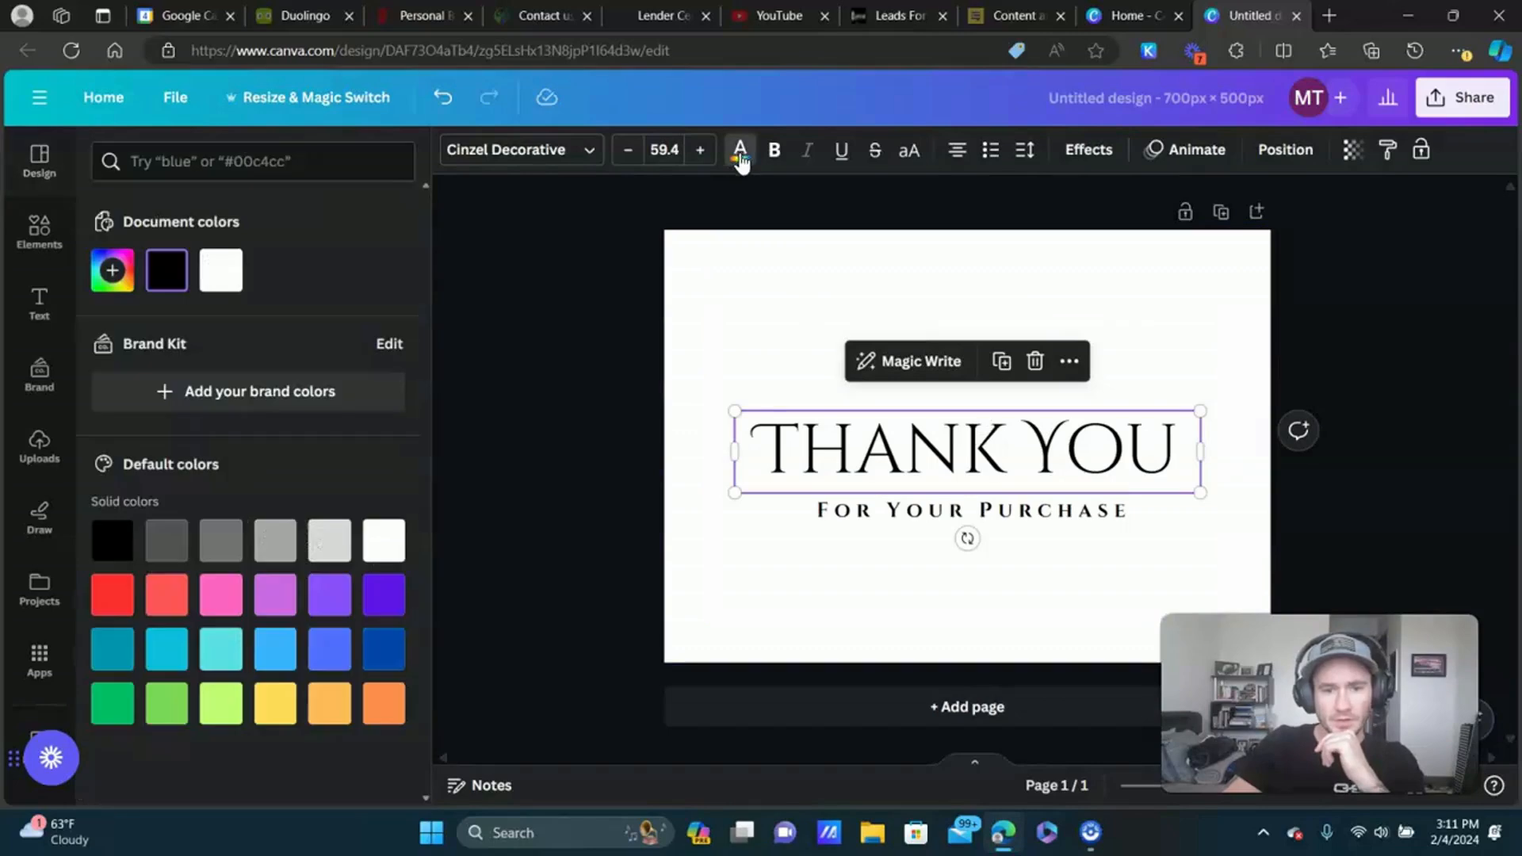
pyautogui.click(222, 270)
pyautogui.click(1015, 513)
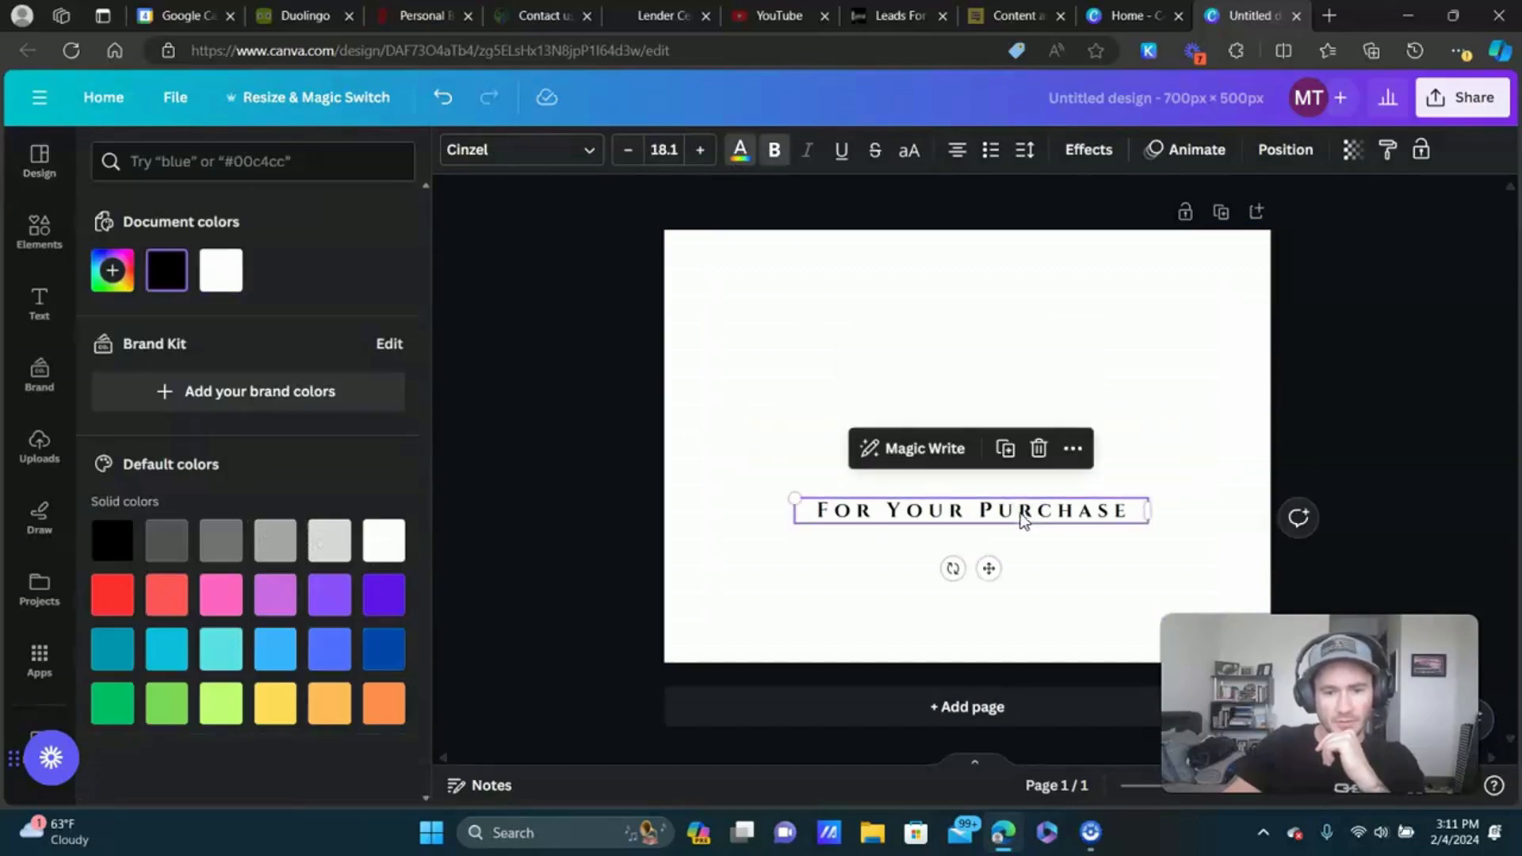
pyautogui.click(739, 155)
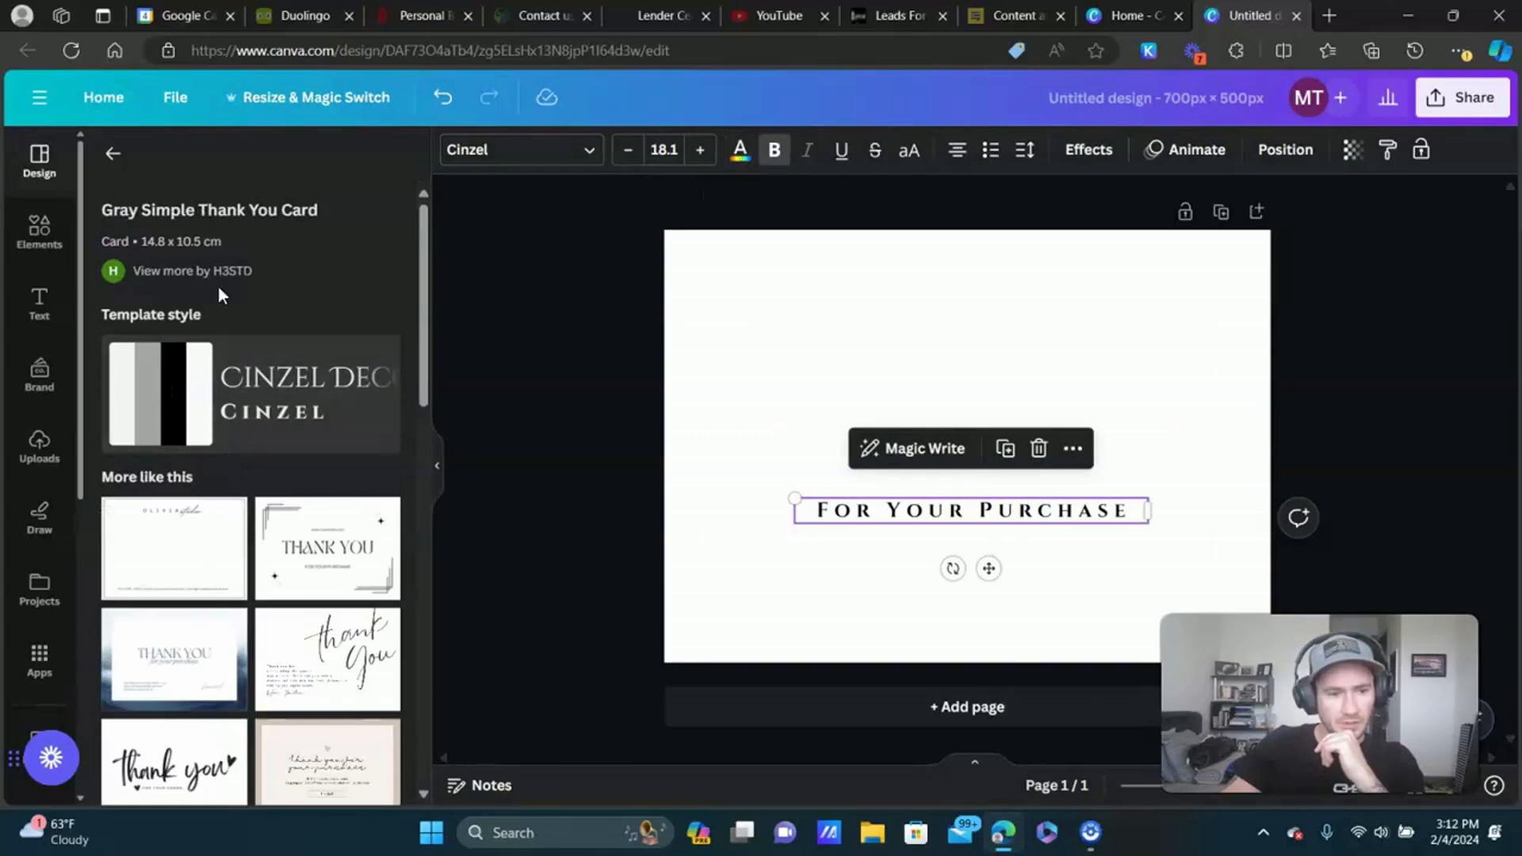
pyautogui.click(739, 149)
pyautogui.click(220, 271)
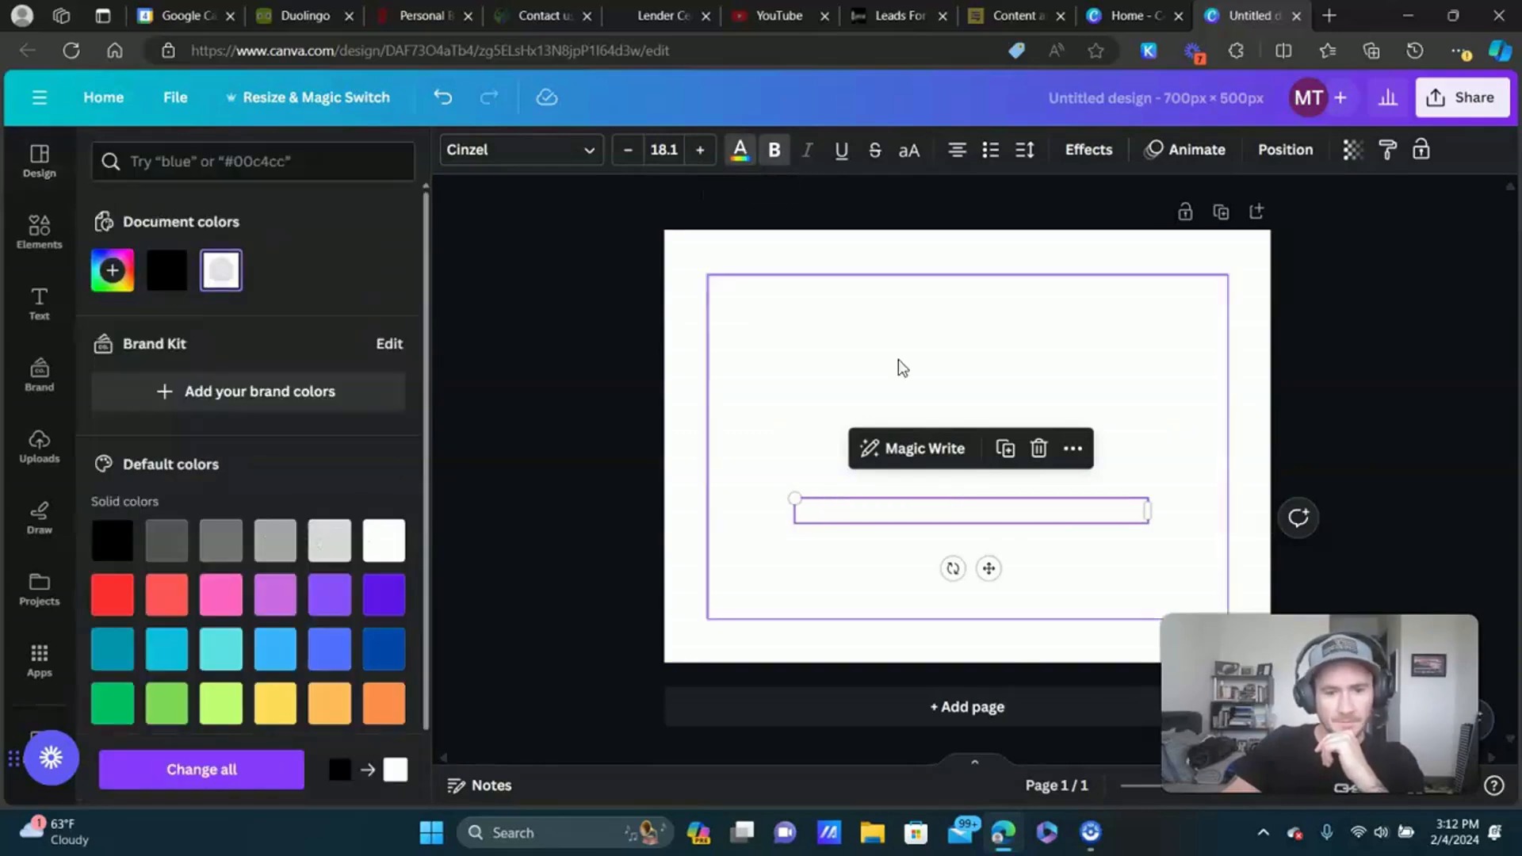
# Set the page background color to black.
pyautogui.click(869, 255)
pyautogui.click(454, 150)
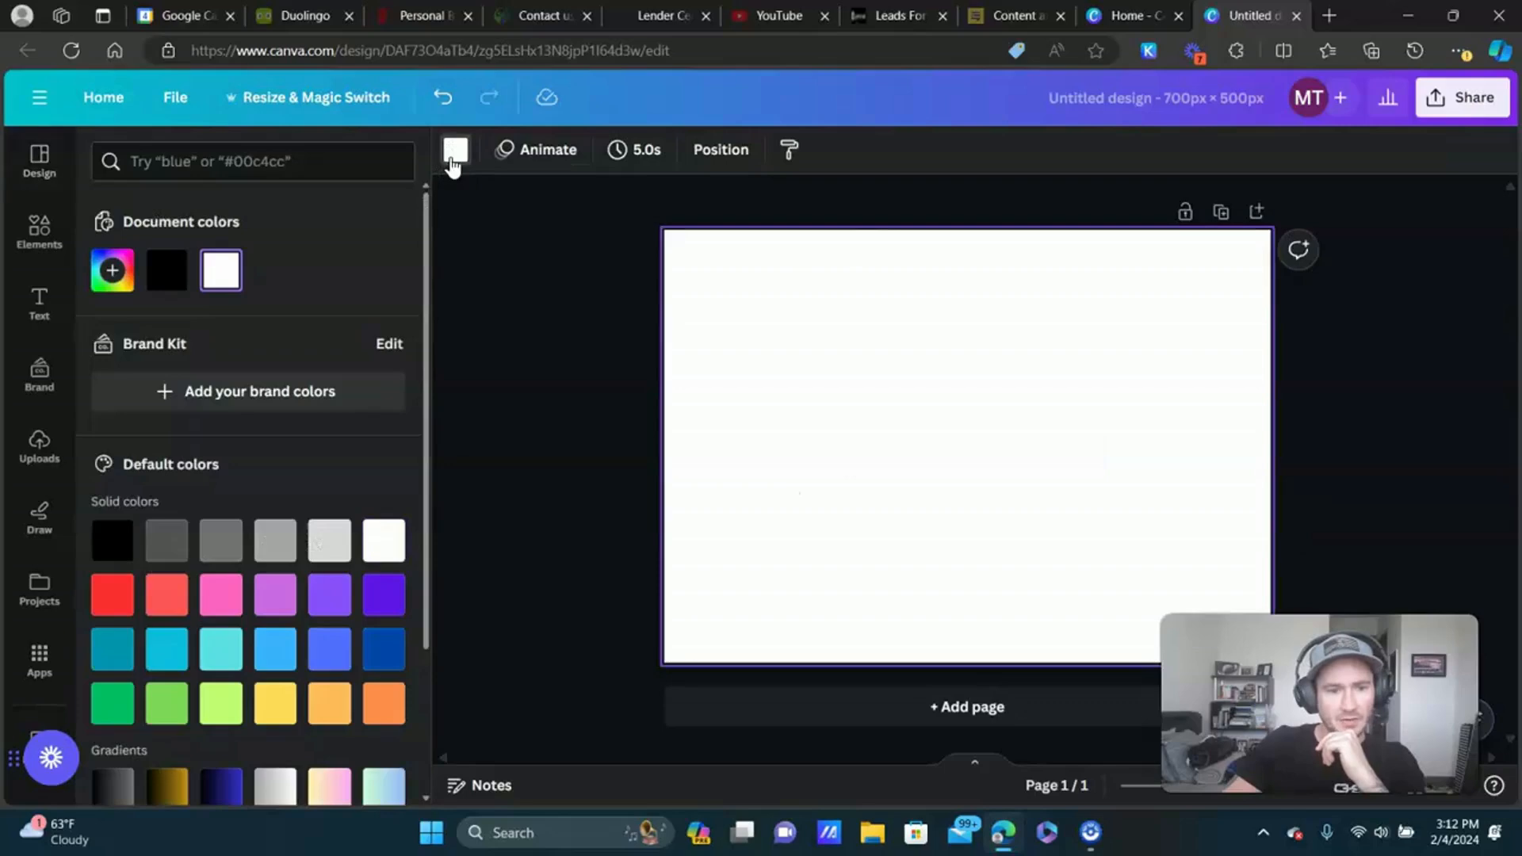
pyautogui.click(166, 284)
pyautogui.click(1329, 361)
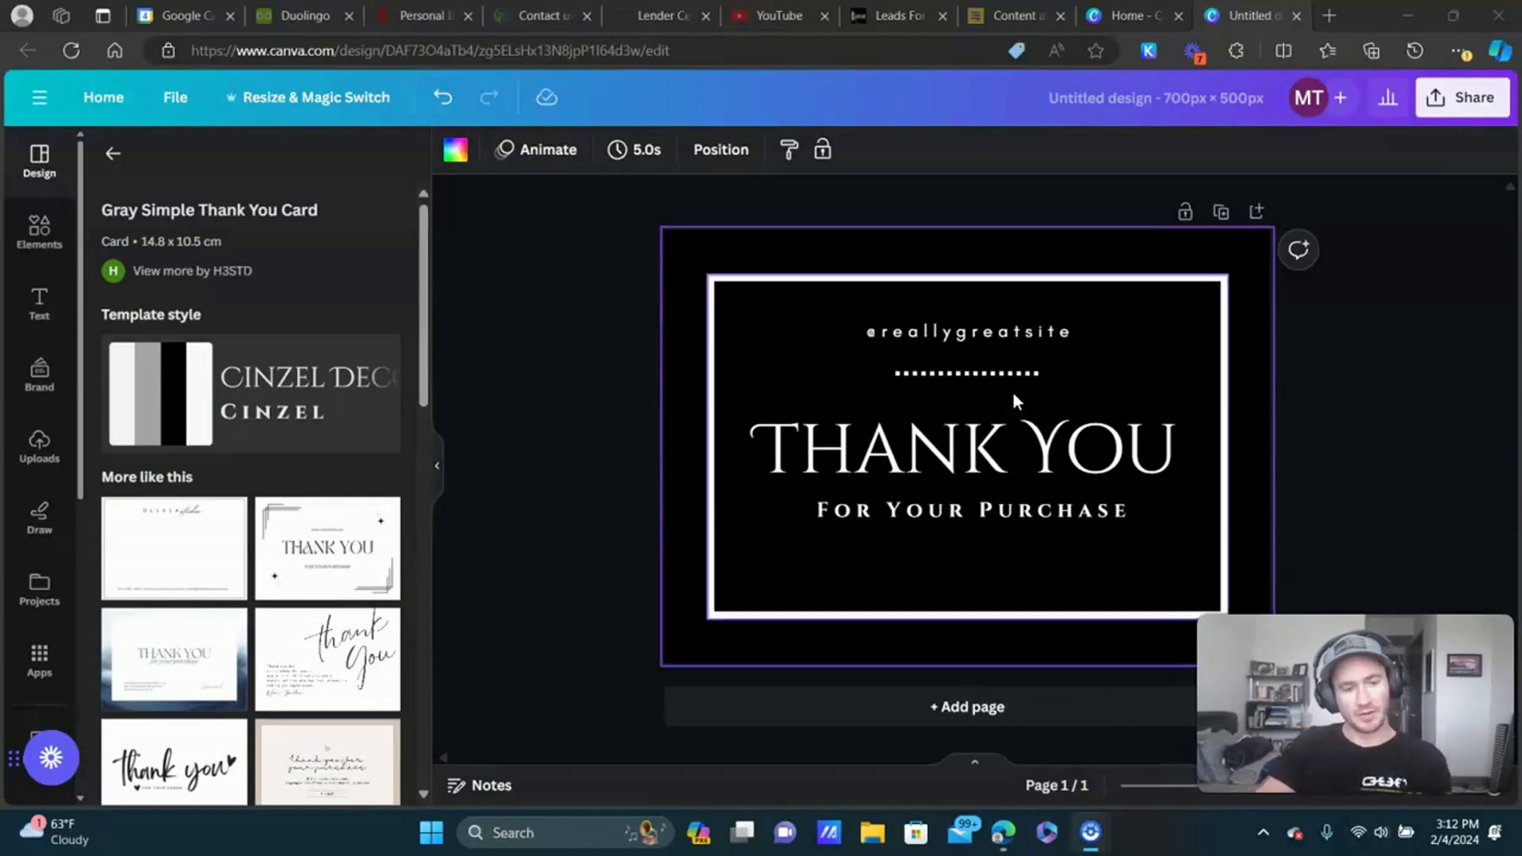
# Replace the "Thank You" heading with "INFINITE BANKING CONTENT AND TRAINING".
pyautogui.doubleClick(975, 325)
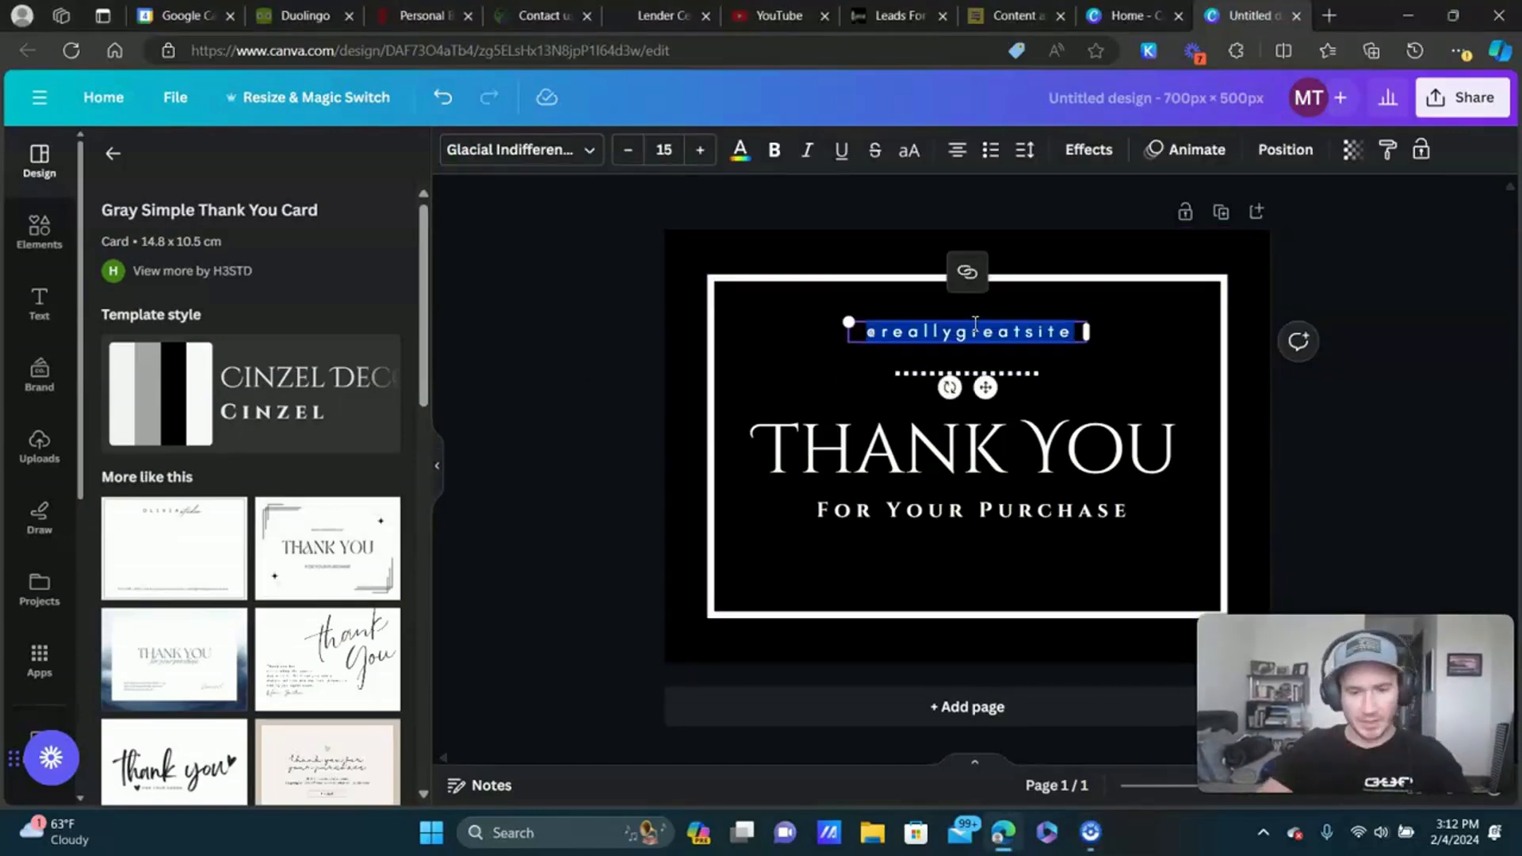
pyautogui.click(1135, 478)
pyautogui.doubleClick(1133, 476)
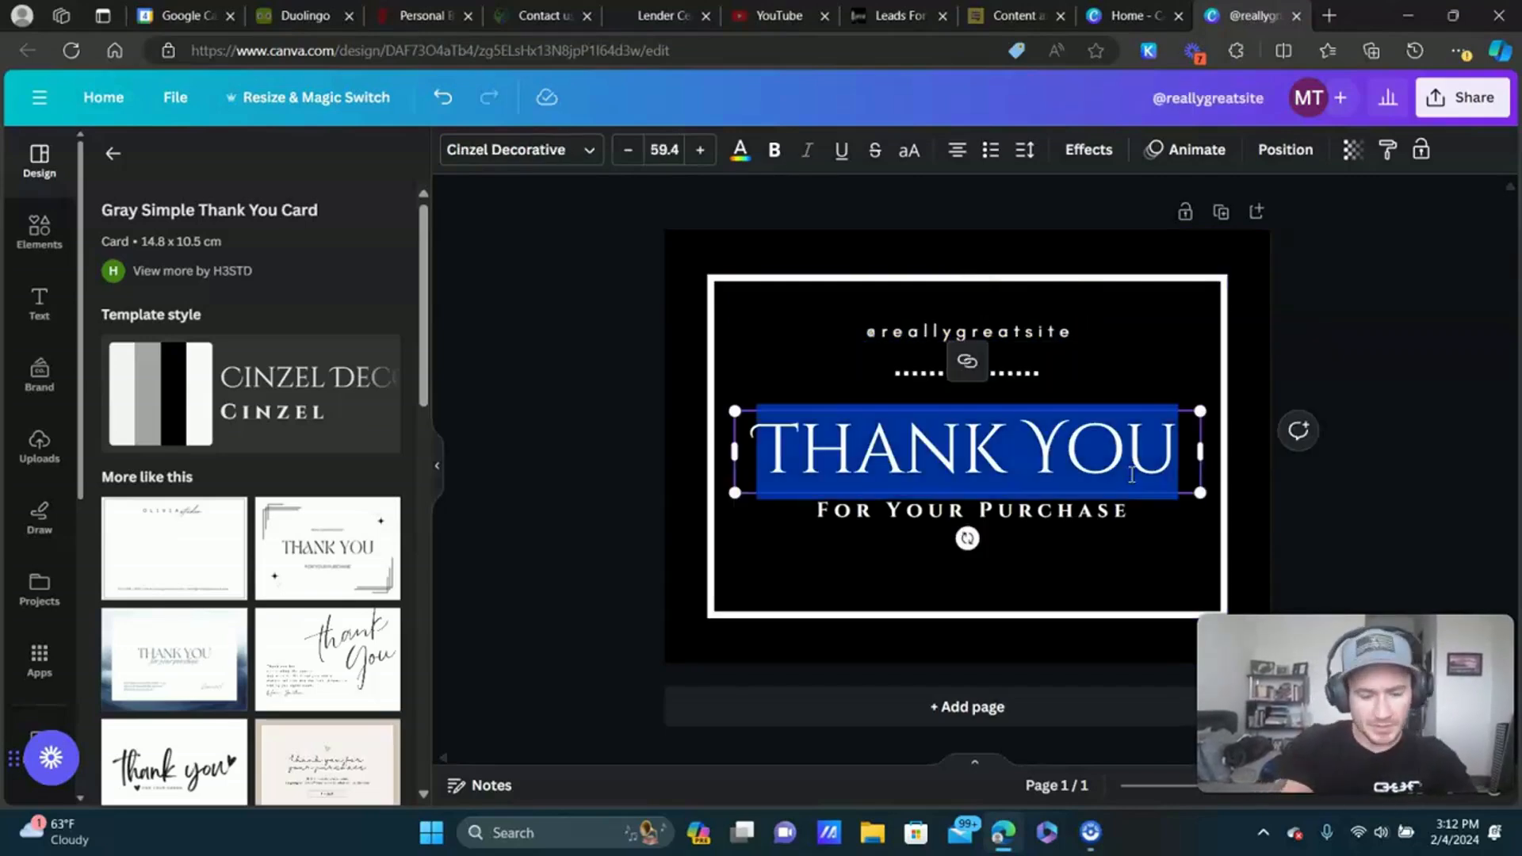
pyautogui.write('INFINI')
pyautogui.press('BackSpace')
pyautogui.press('BackSpace')
pyautogui.write('I')
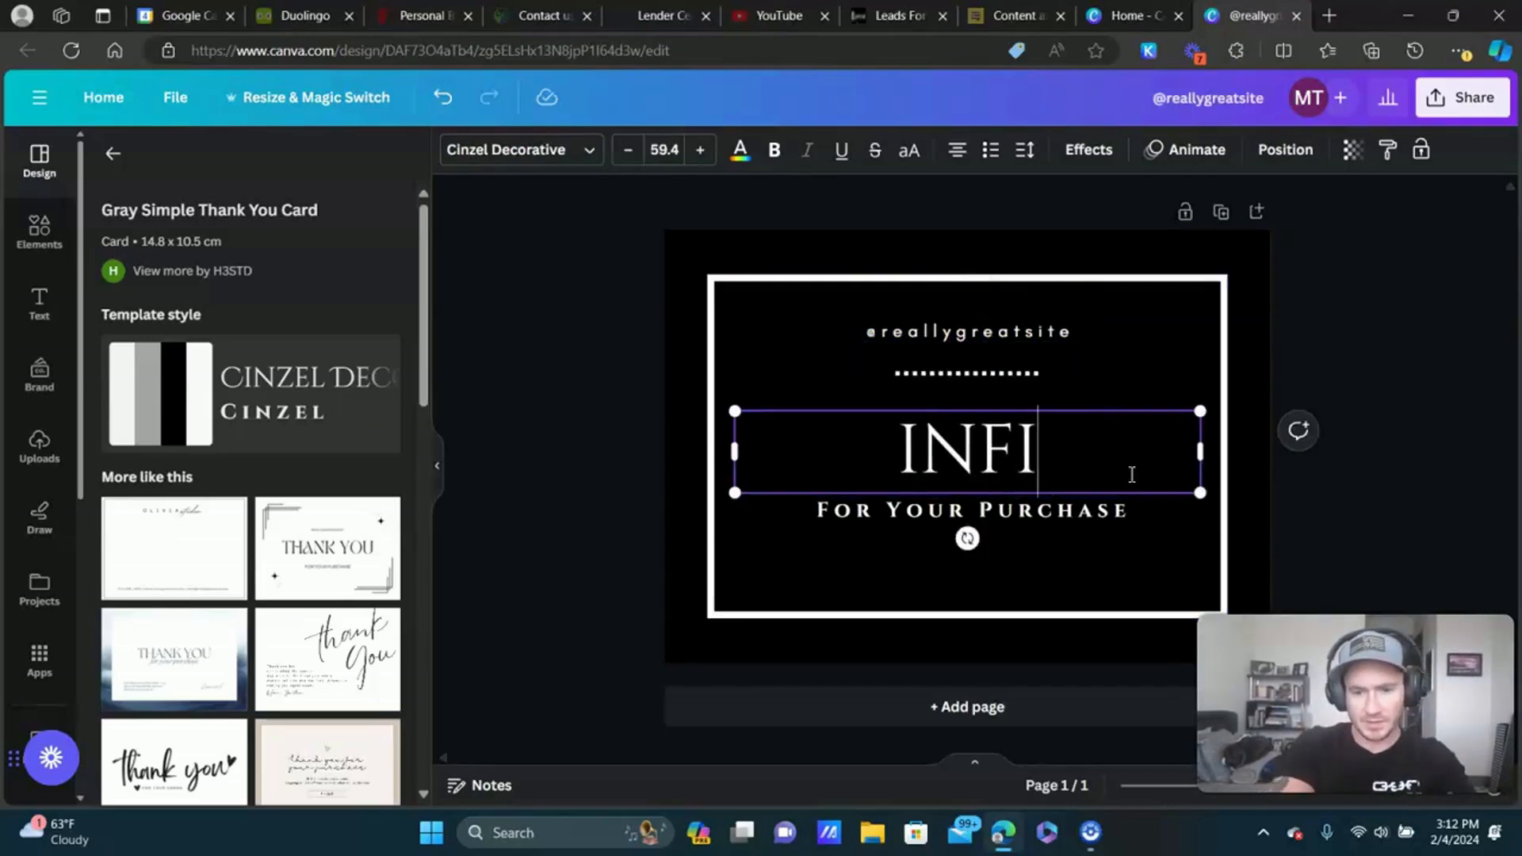
pyautogui.write('NITE BANKING ')
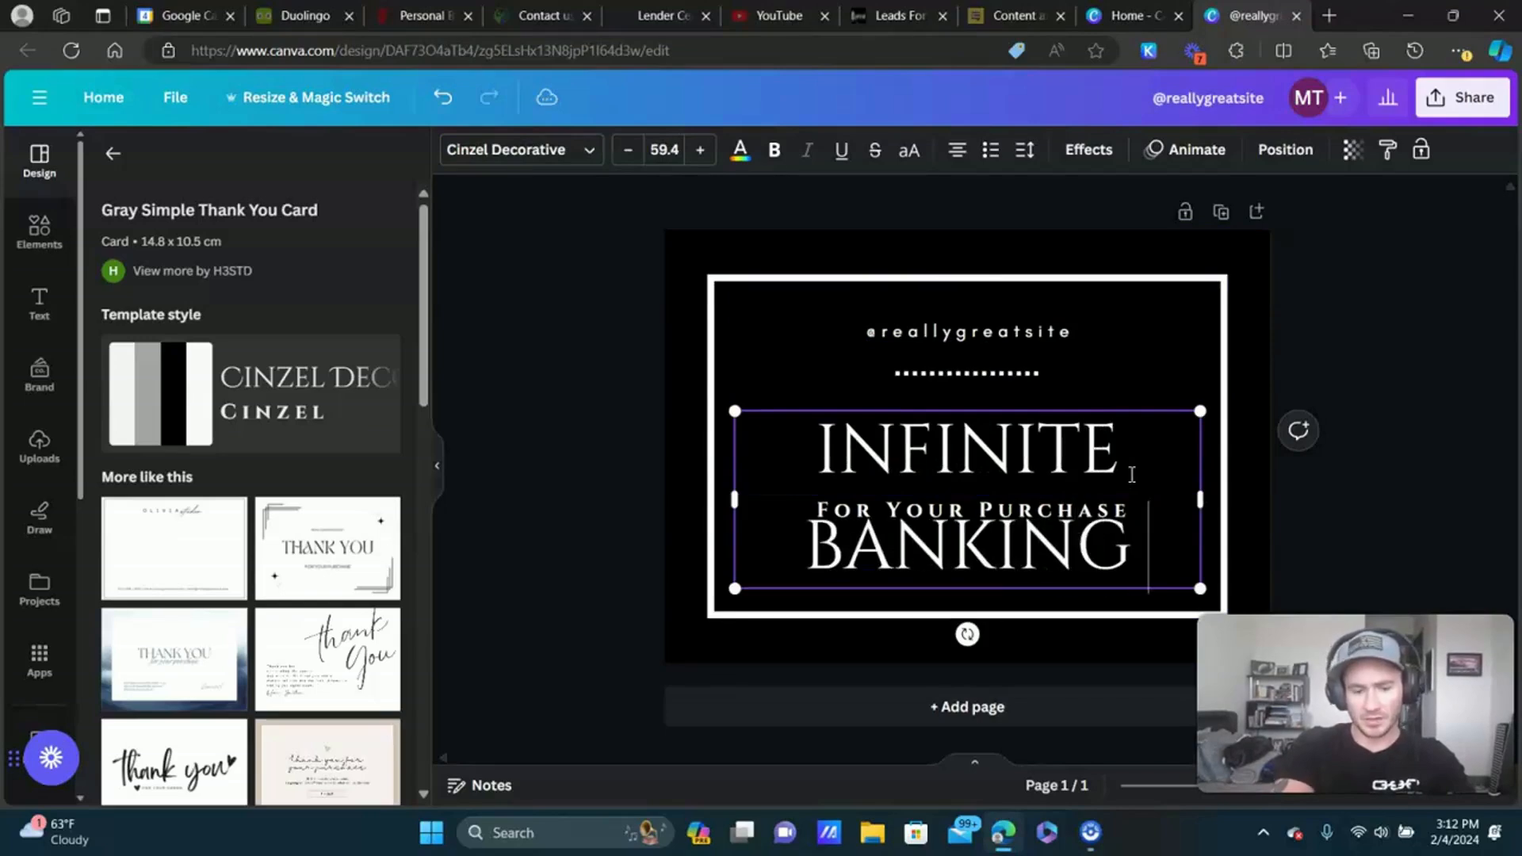
pyautogui.write('CONTENT AND TRAI')
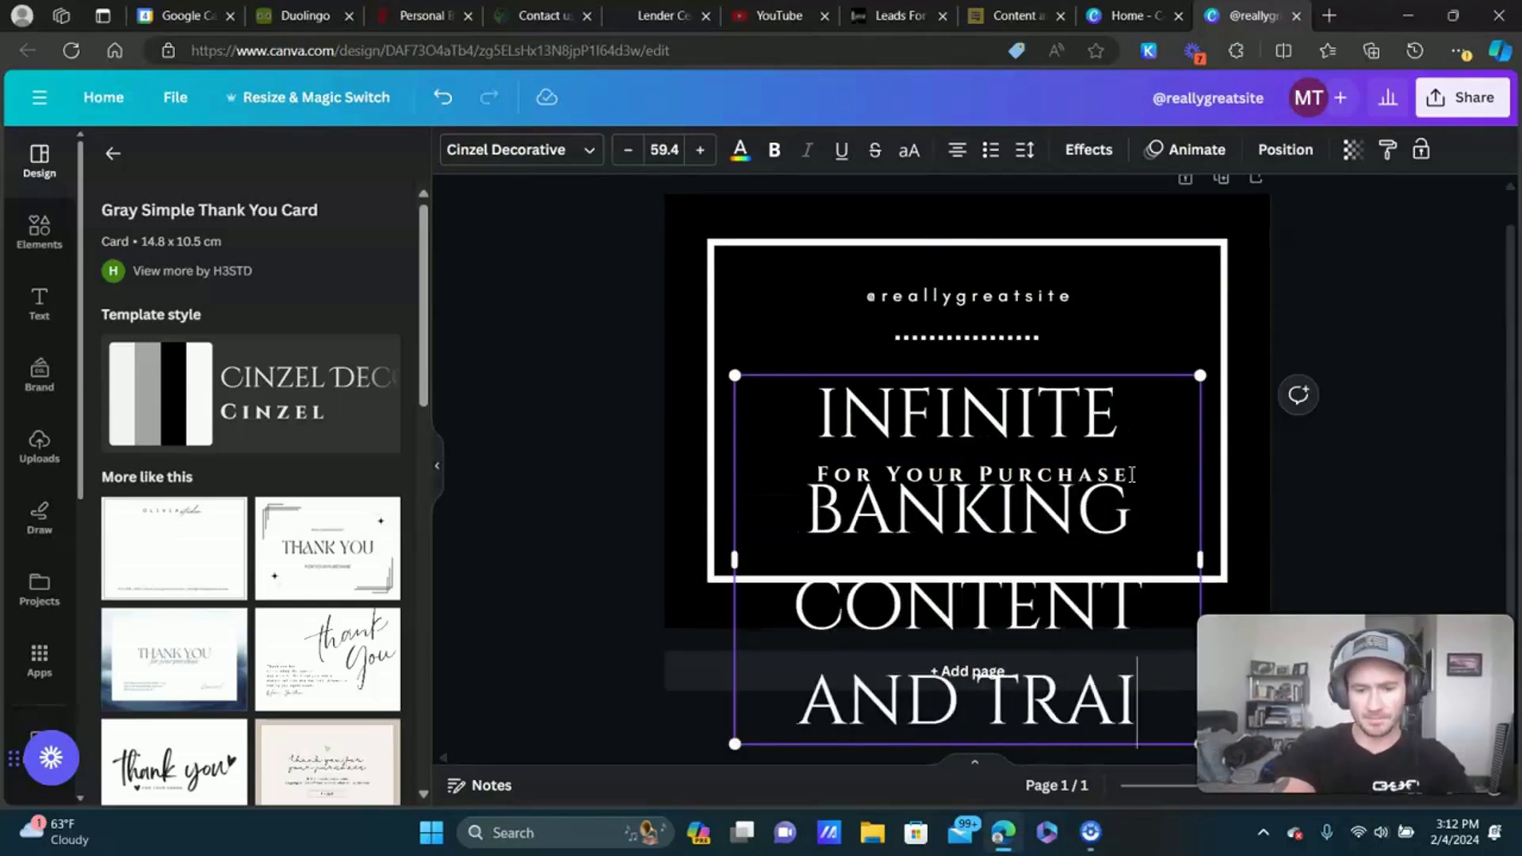
pyautogui.write('NING')
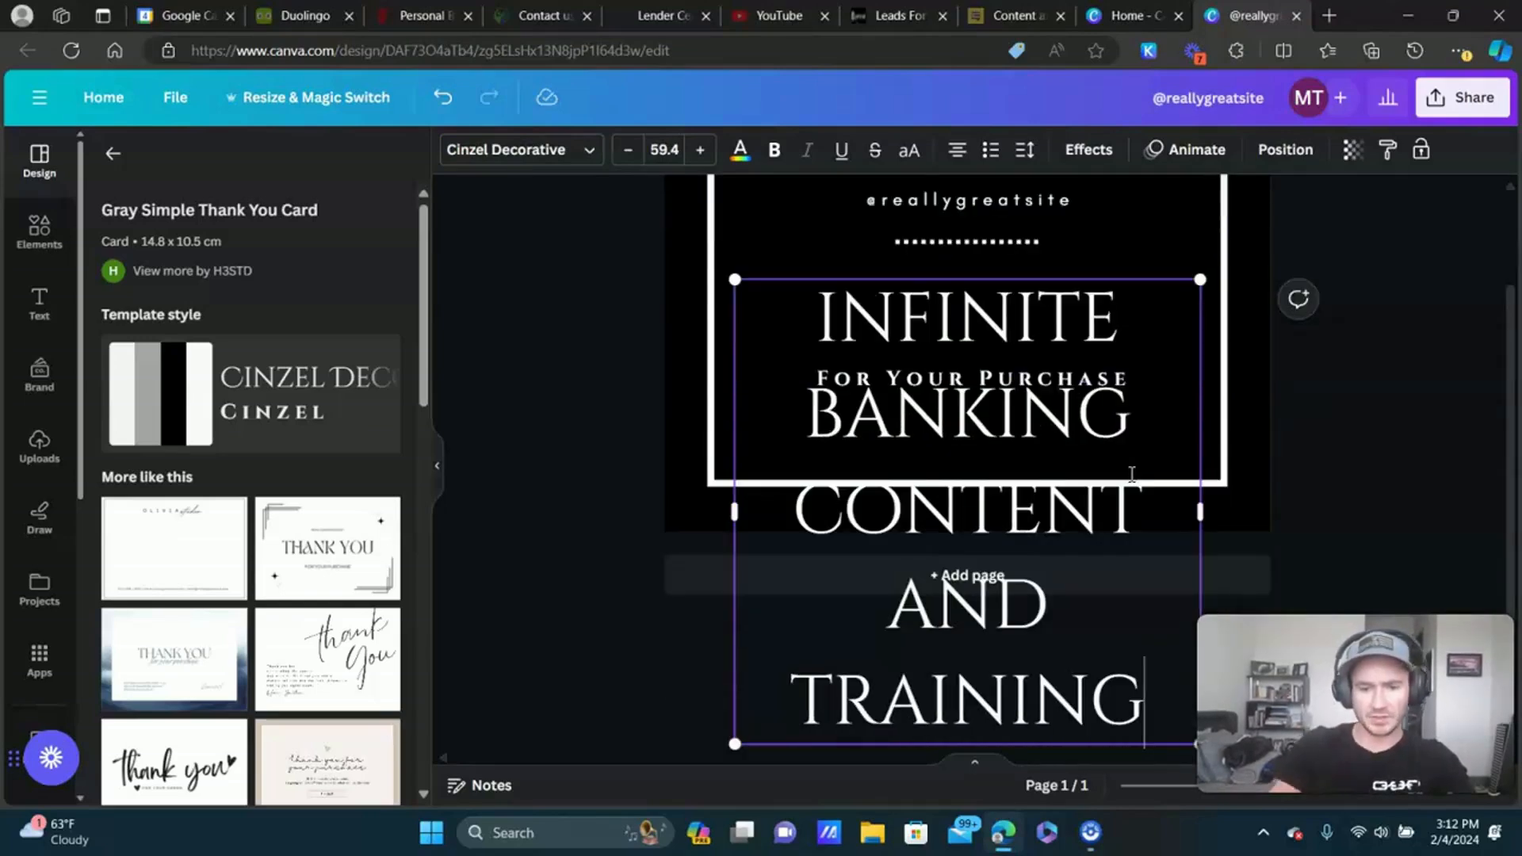
# Reduce the heading's font size to 21, and adjust it to 24.
pyautogui.click(665, 150)
pyautogui.scroll(-1, 700, 384)
pyautogui.click(700, 413)
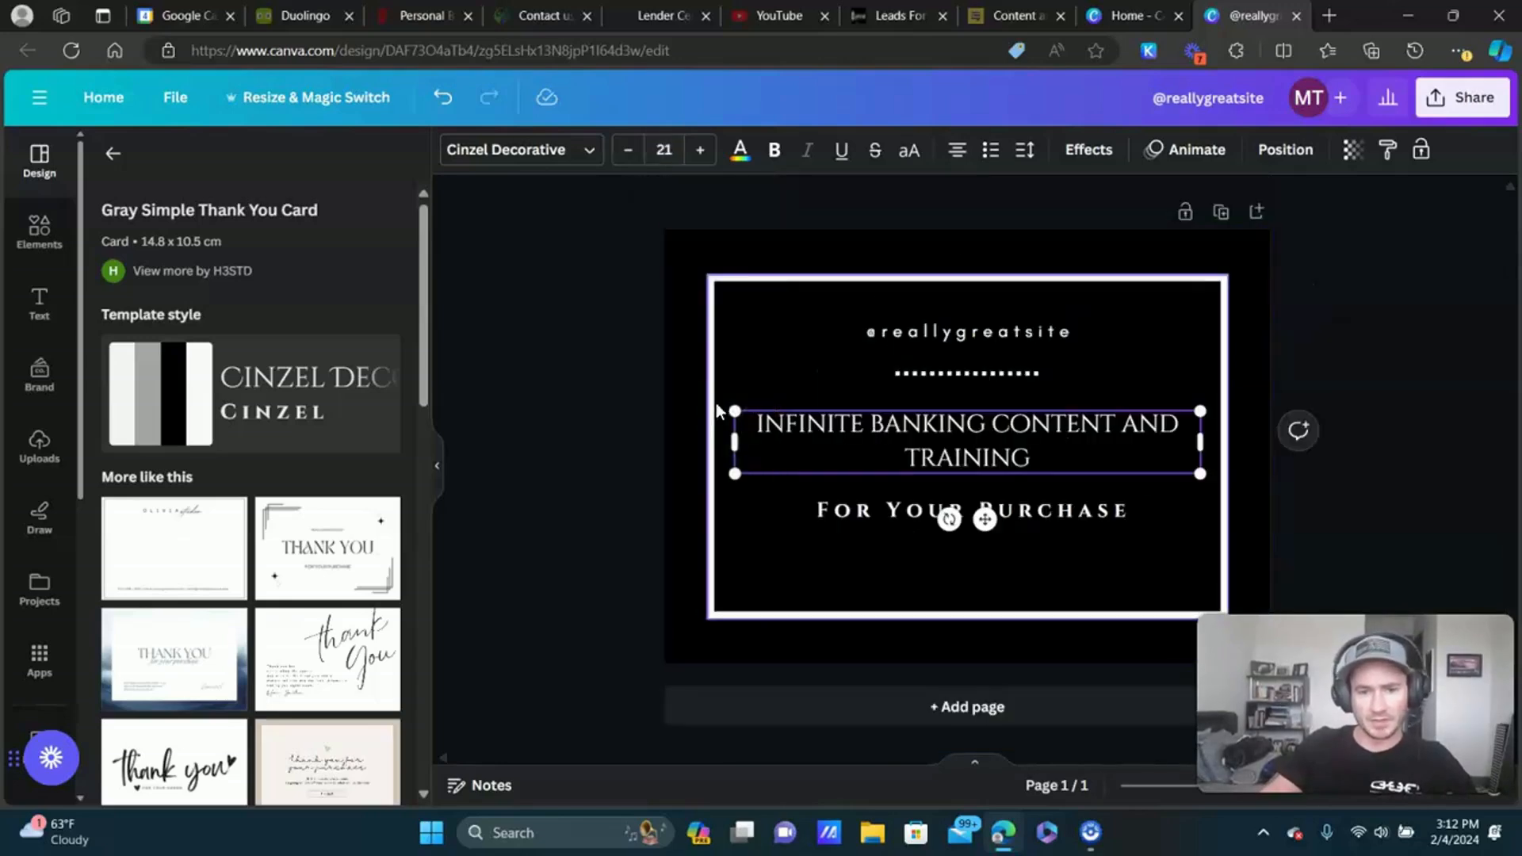
pyautogui.click(666, 150)
pyautogui.click(692, 428)
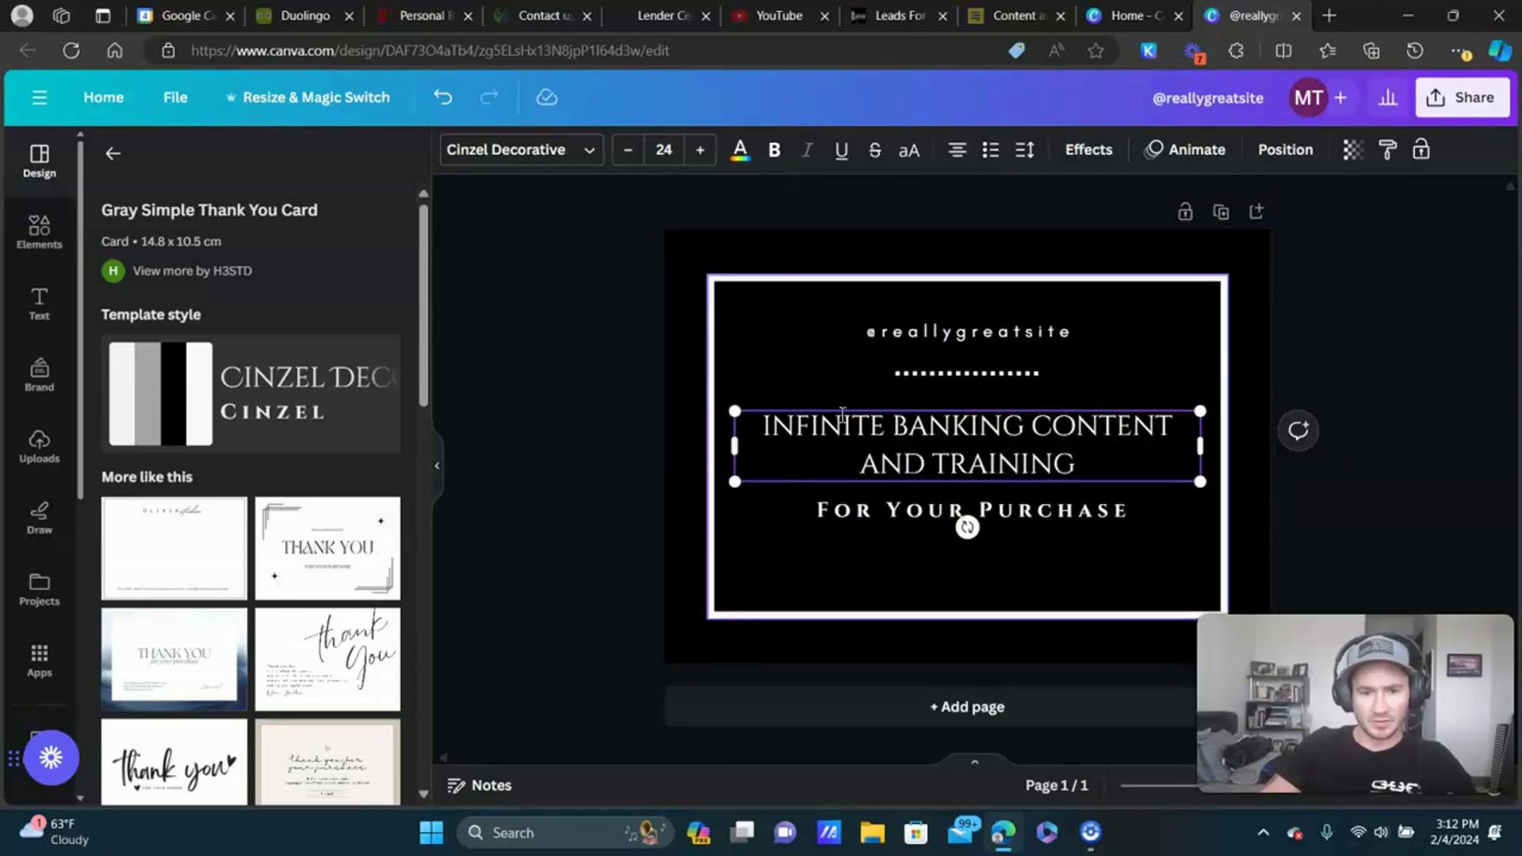
# Replace the "For Your Purchase" line with "EVERYTHING YOU NEED TO KNOW ABOUT THE INFINITE BANKING".
pyautogui.click(1043, 516)
pyautogui.doubleClick(1043, 516)
pyautogui.hotkey('ctrl', 'a')
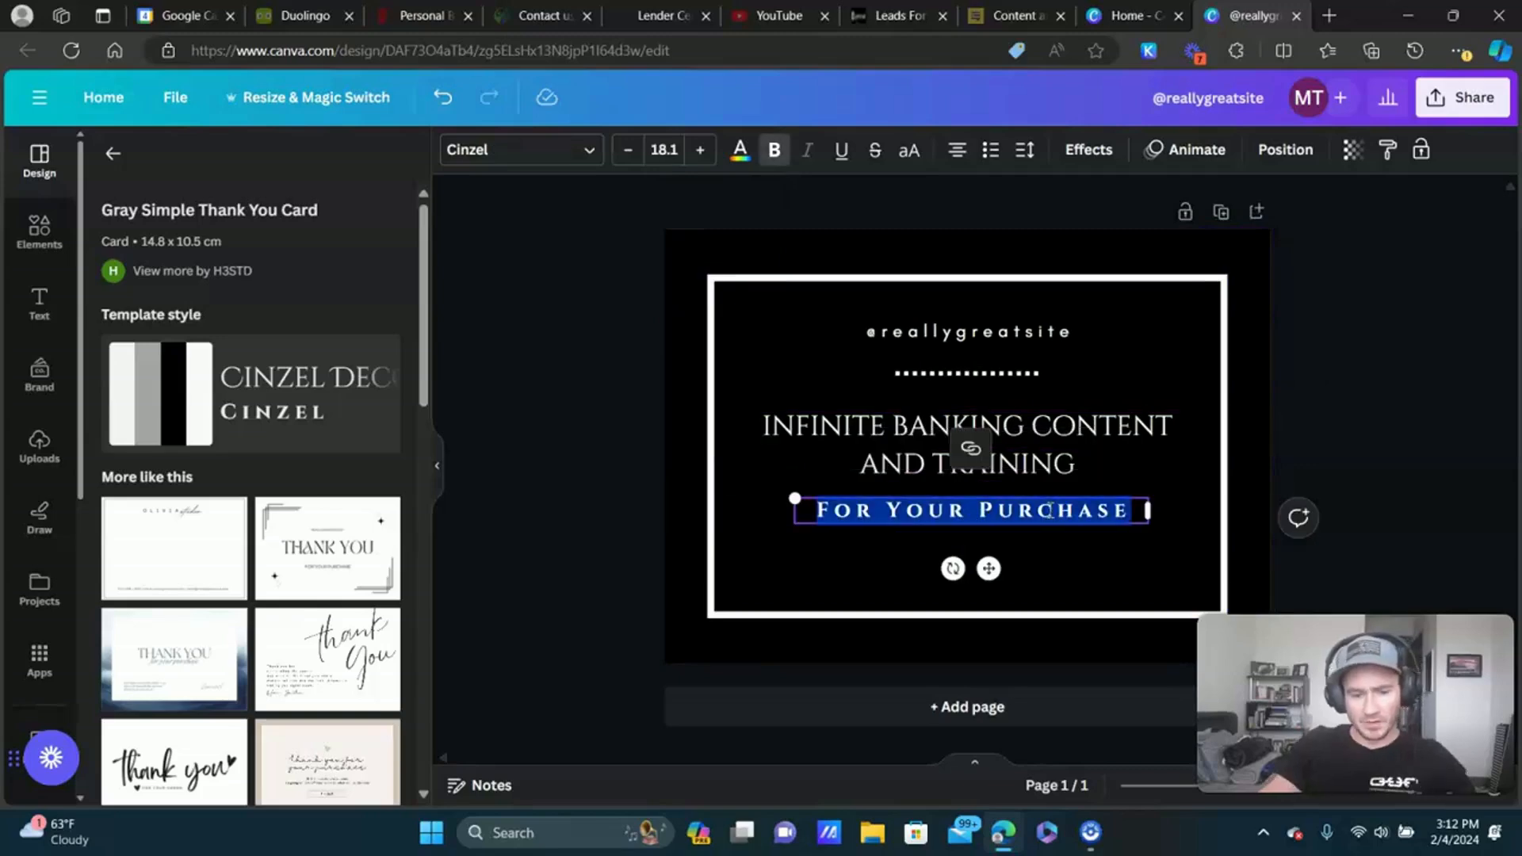
pyautogui.write('EVERYTHING YOU NEE')
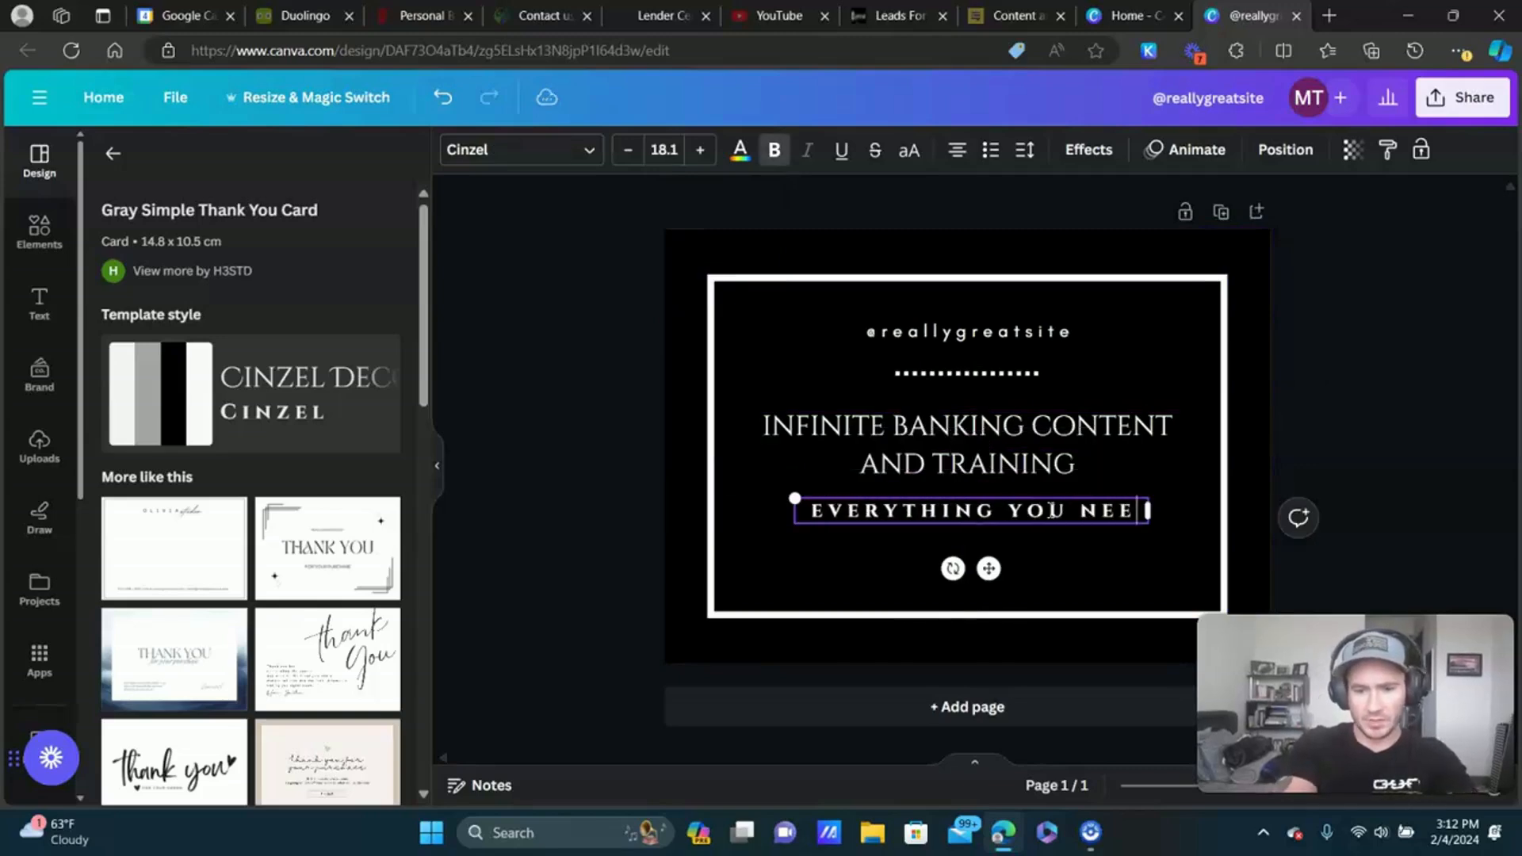
pyautogui.write('D TO KNOW ABOUT THE INF')
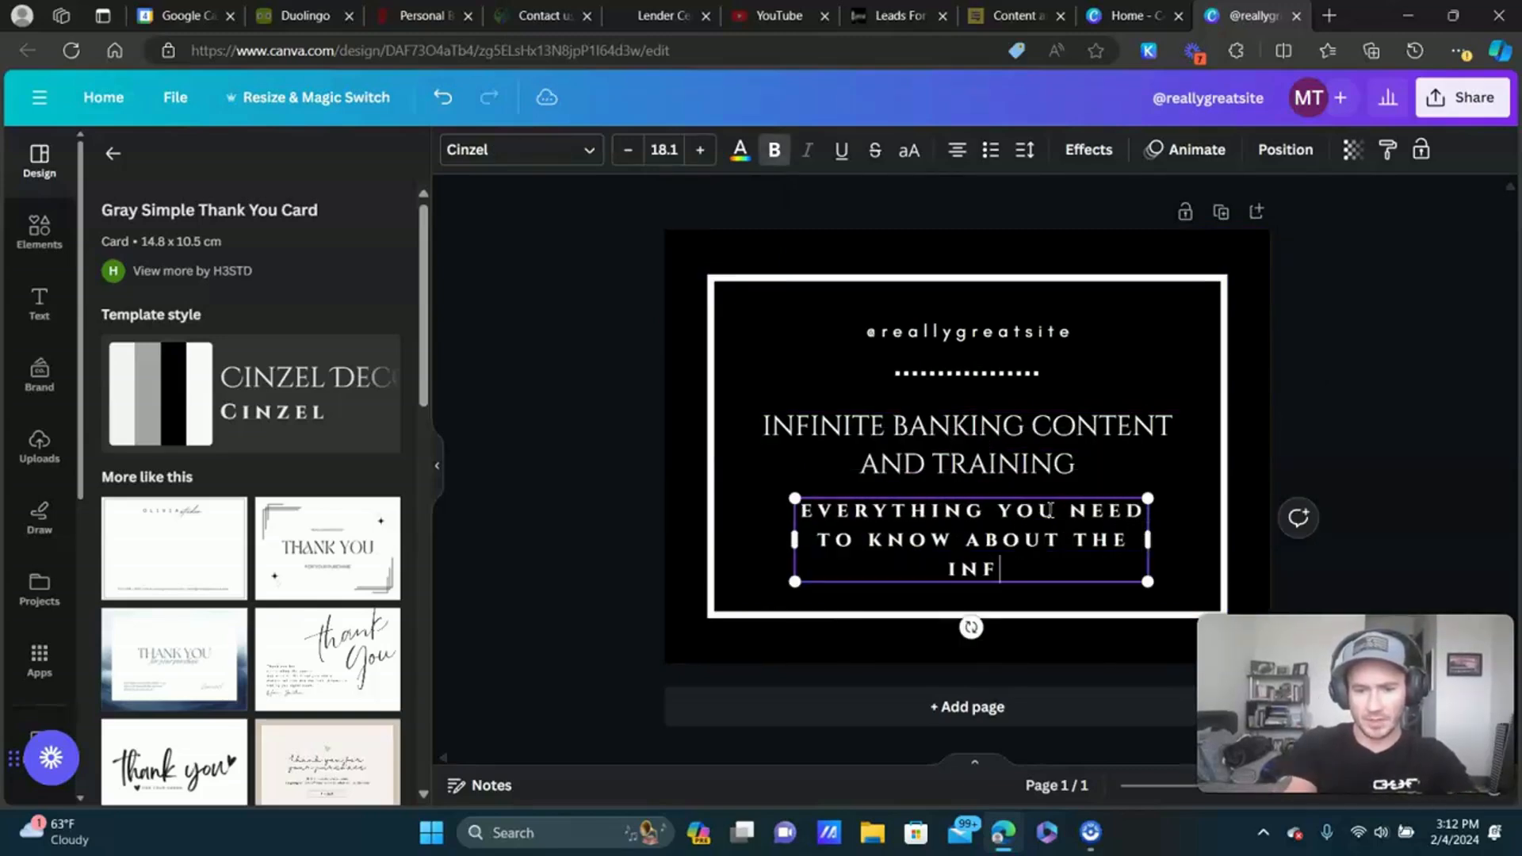
pyautogui.write('INITE BANKING')
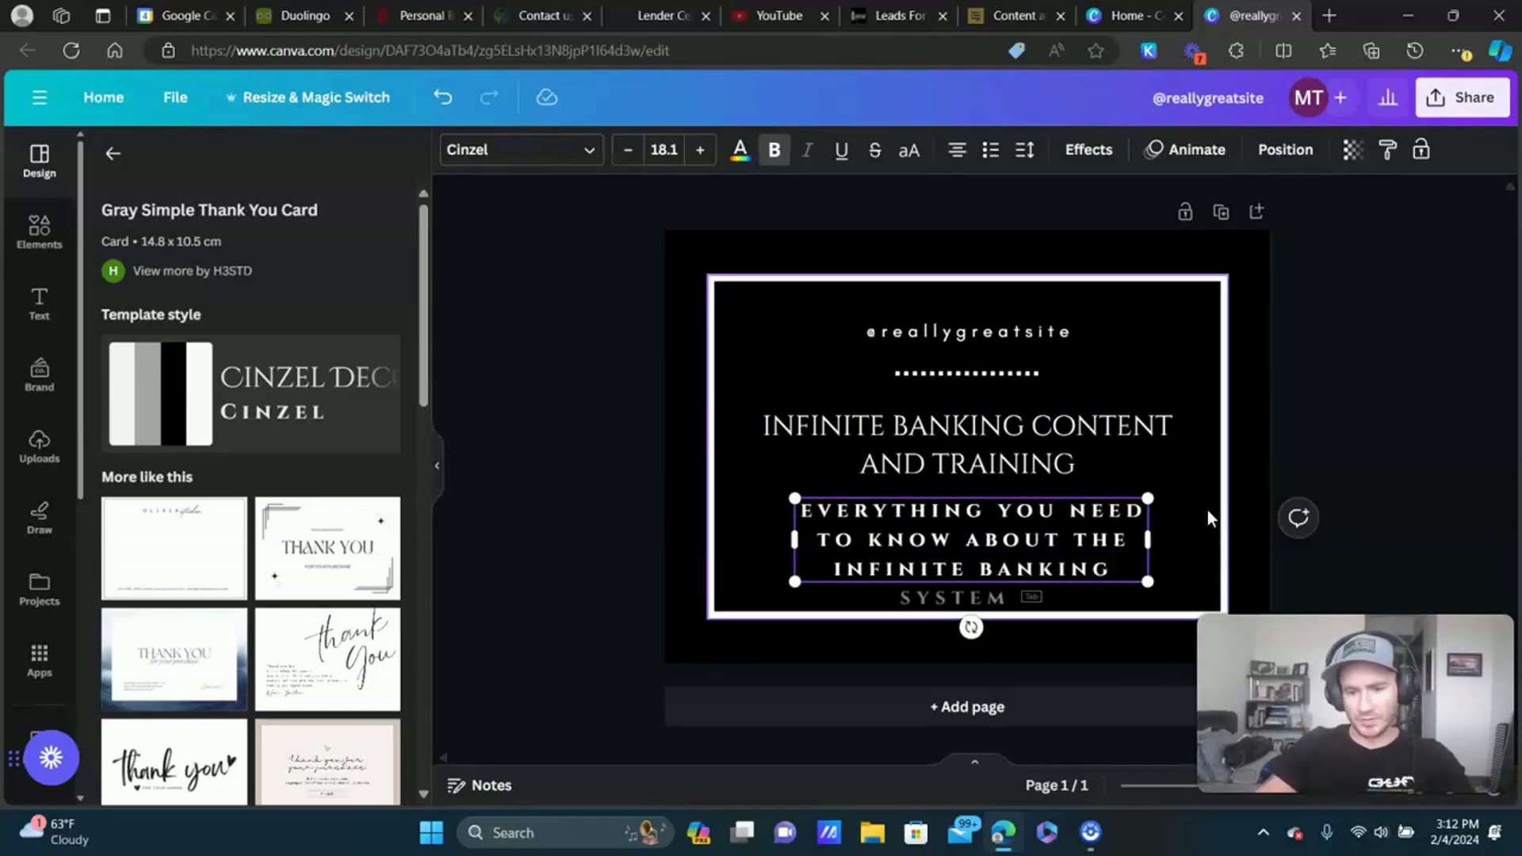
# Shorten the subheading to "EVERYTHING YOU NEED TO KNOW ABOUT INFINITE BANKING".
pyautogui.doubleClick(1078, 538)
pyautogui.press('BackSpace')
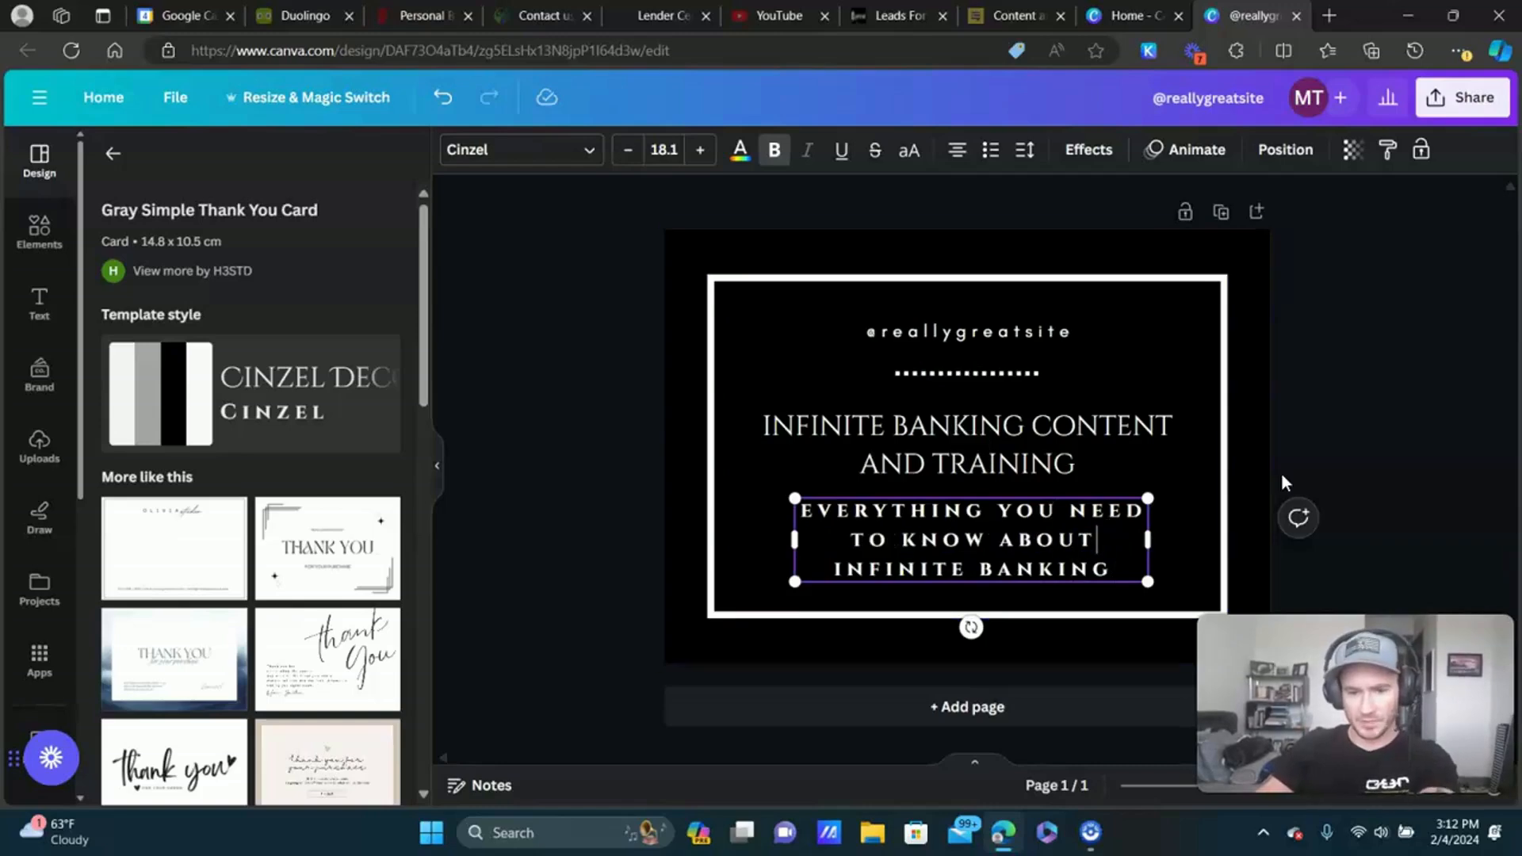
pyautogui.click(1325, 397)
pyautogui.click(989, 331)
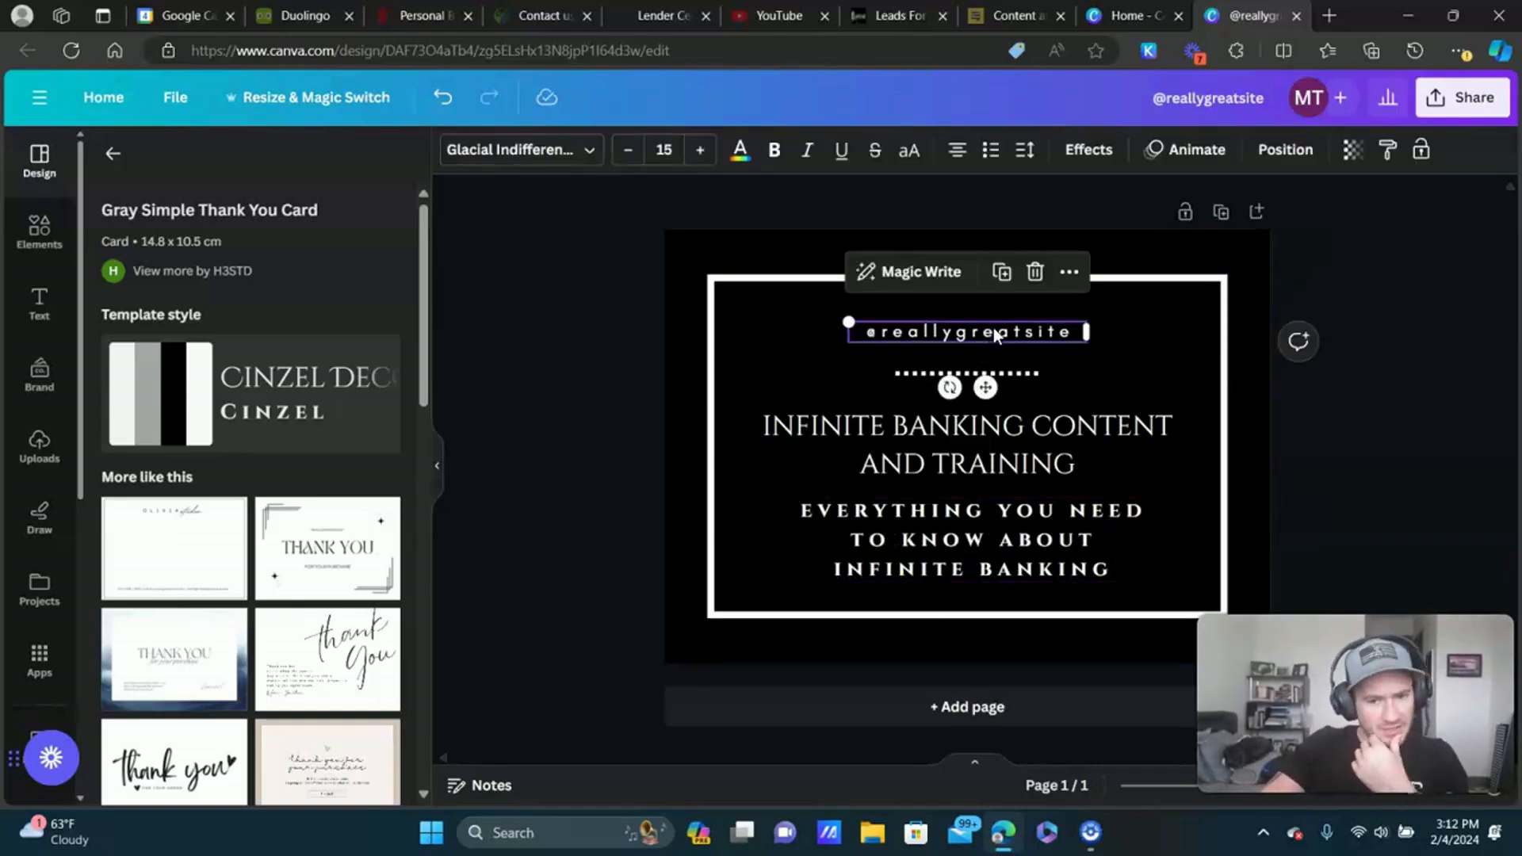
pyautogui.click(1034, 272)
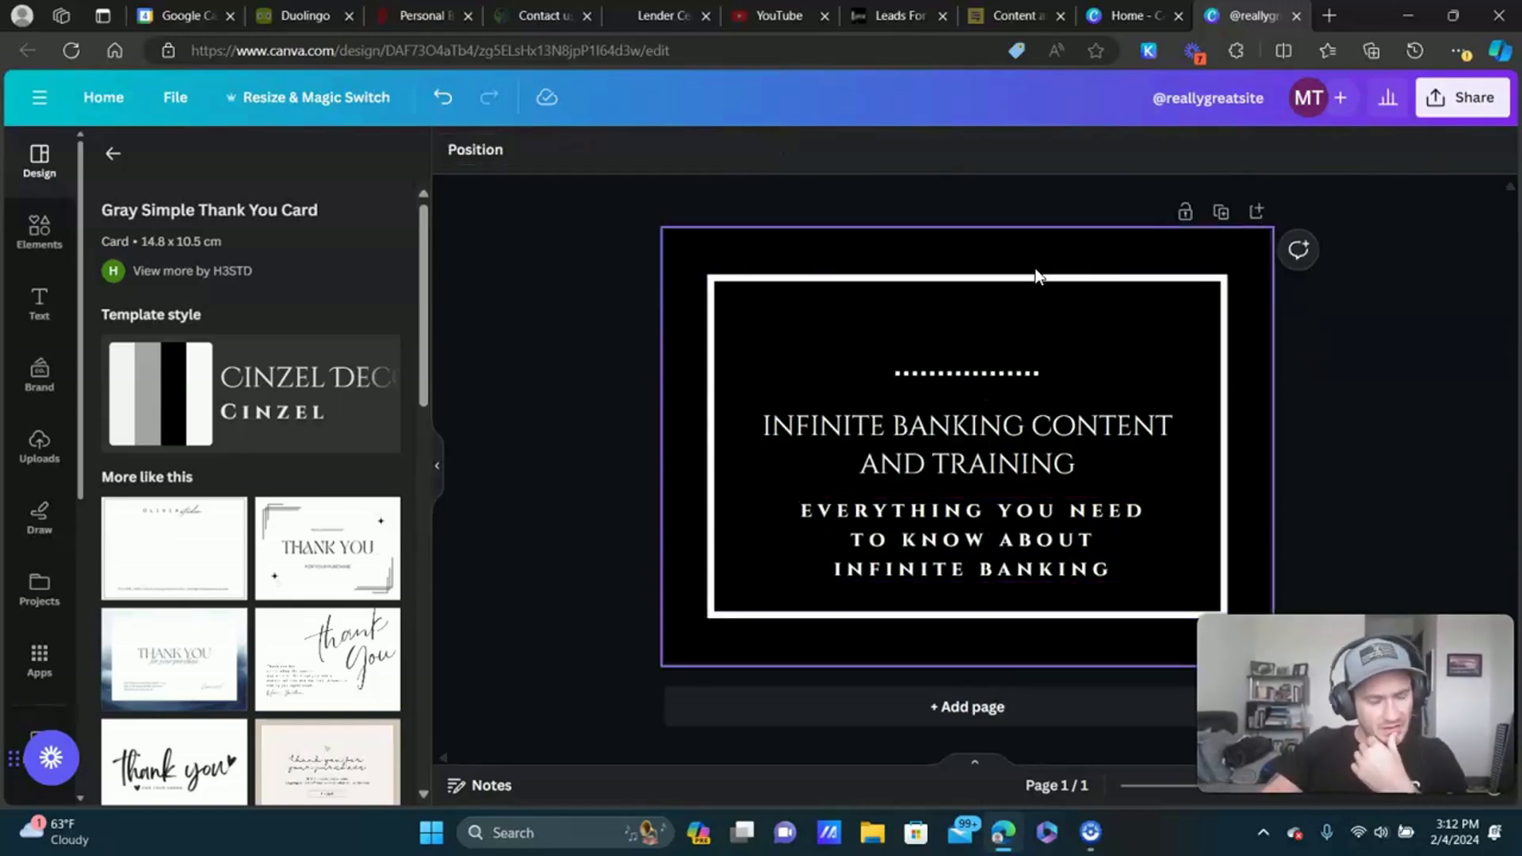
pyautogui.click(43, 444)
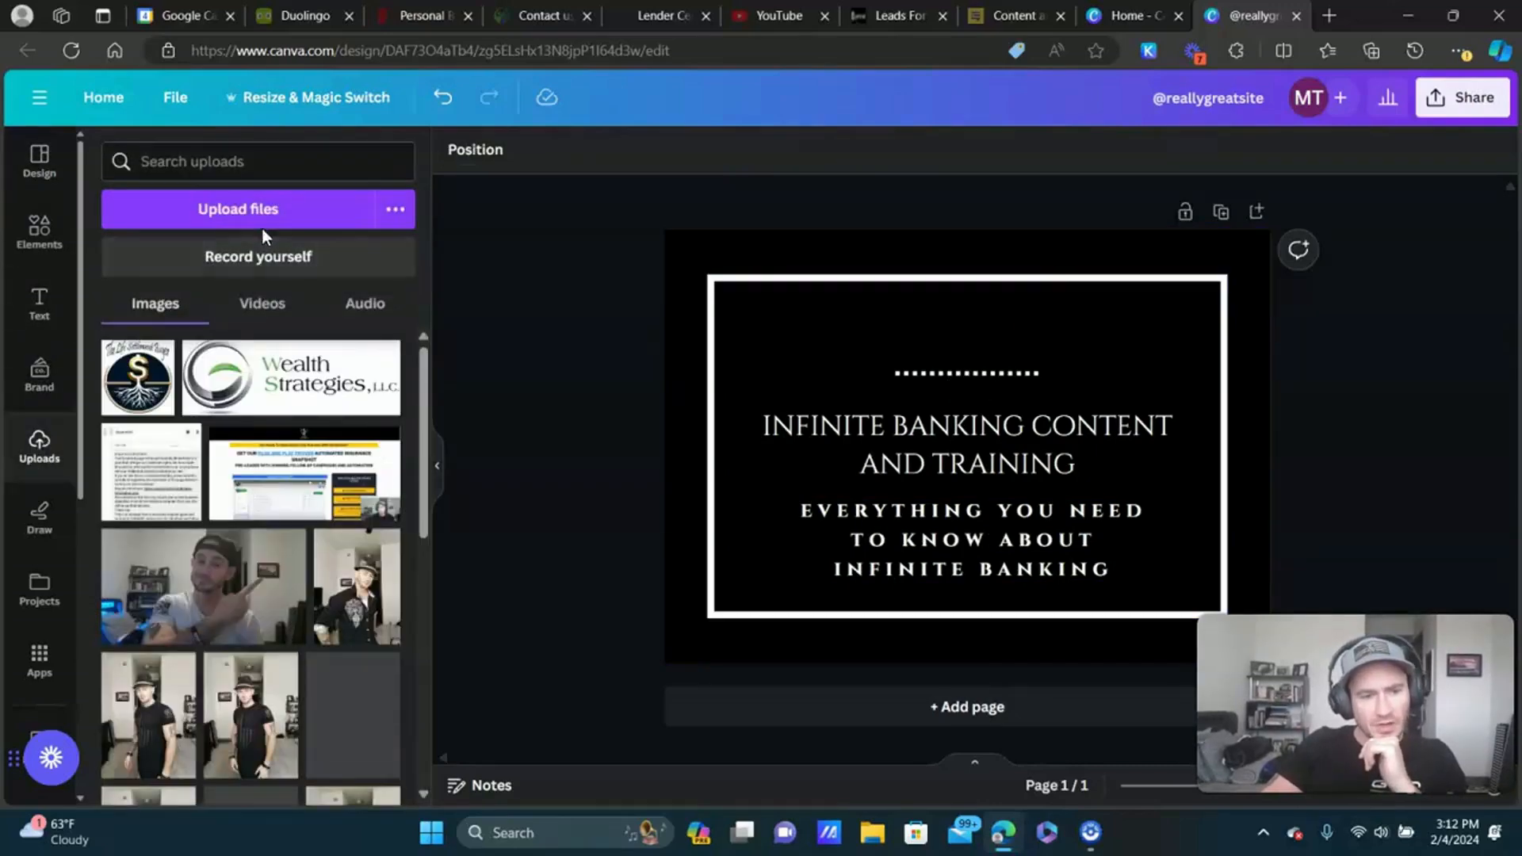
pyautogui.scroll(-10, 301, 436)
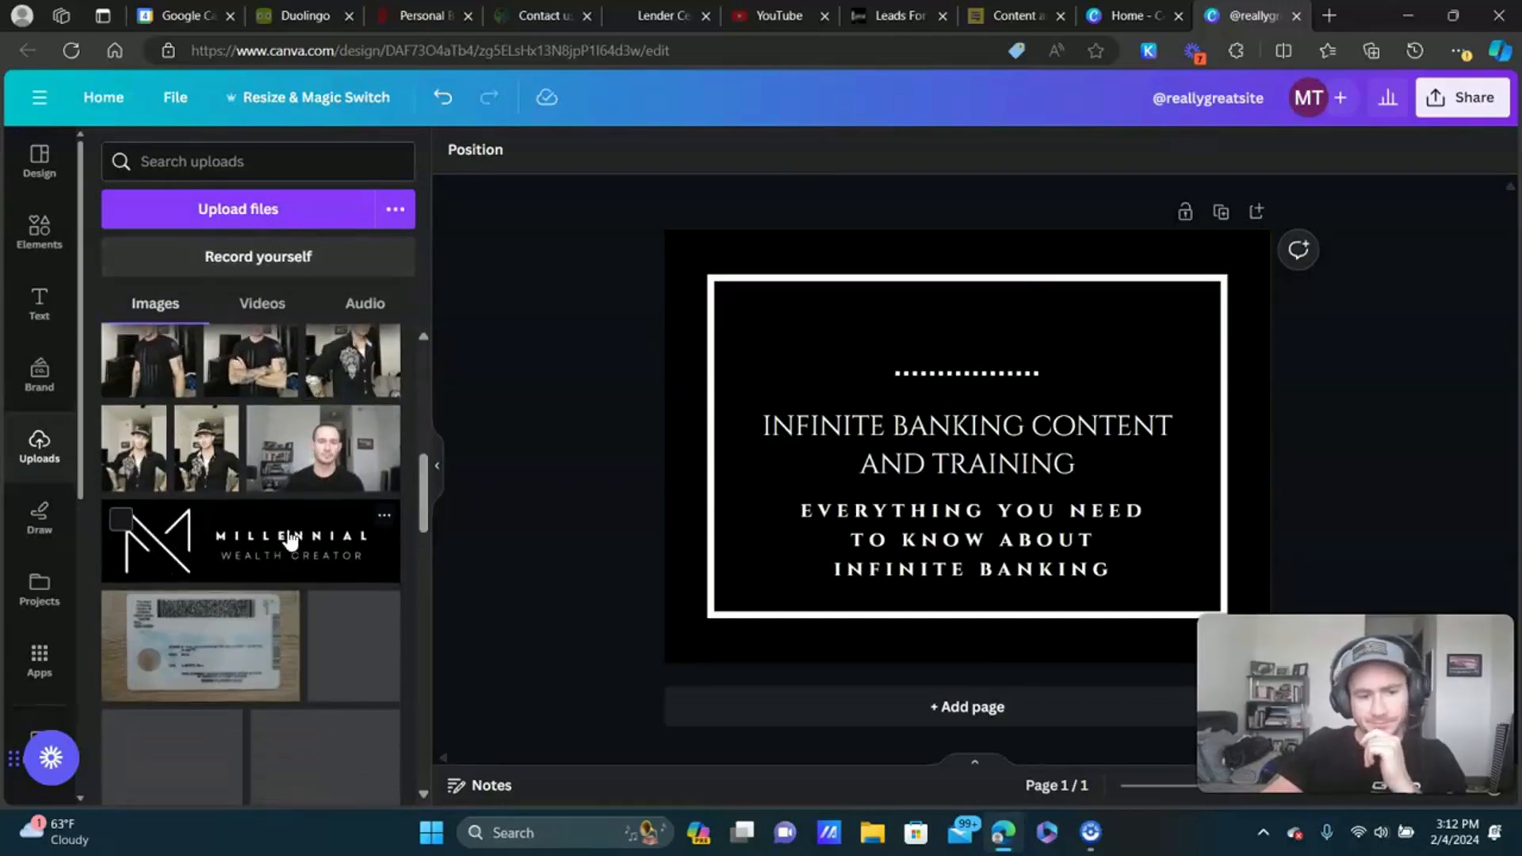
pyautogui.click(291, 539)
pyautogui.moveTo(1068, 422); pyautogui.dragTo(965, 321)
pyautogui.click(1445, 282)
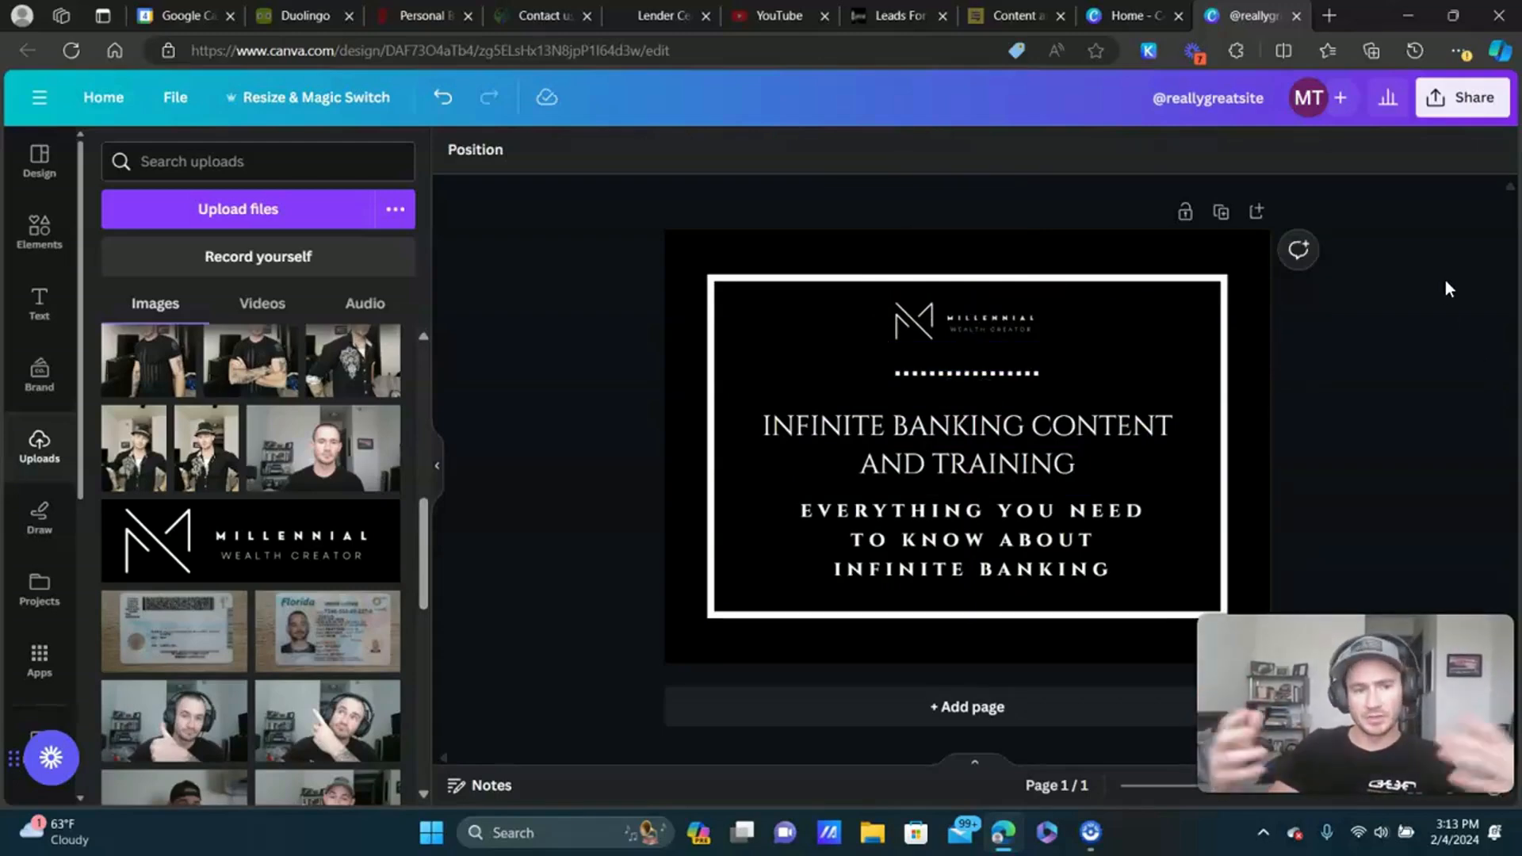
# Download the finished design as a PNG at size 1.
pyautogui.click(1462, 96)
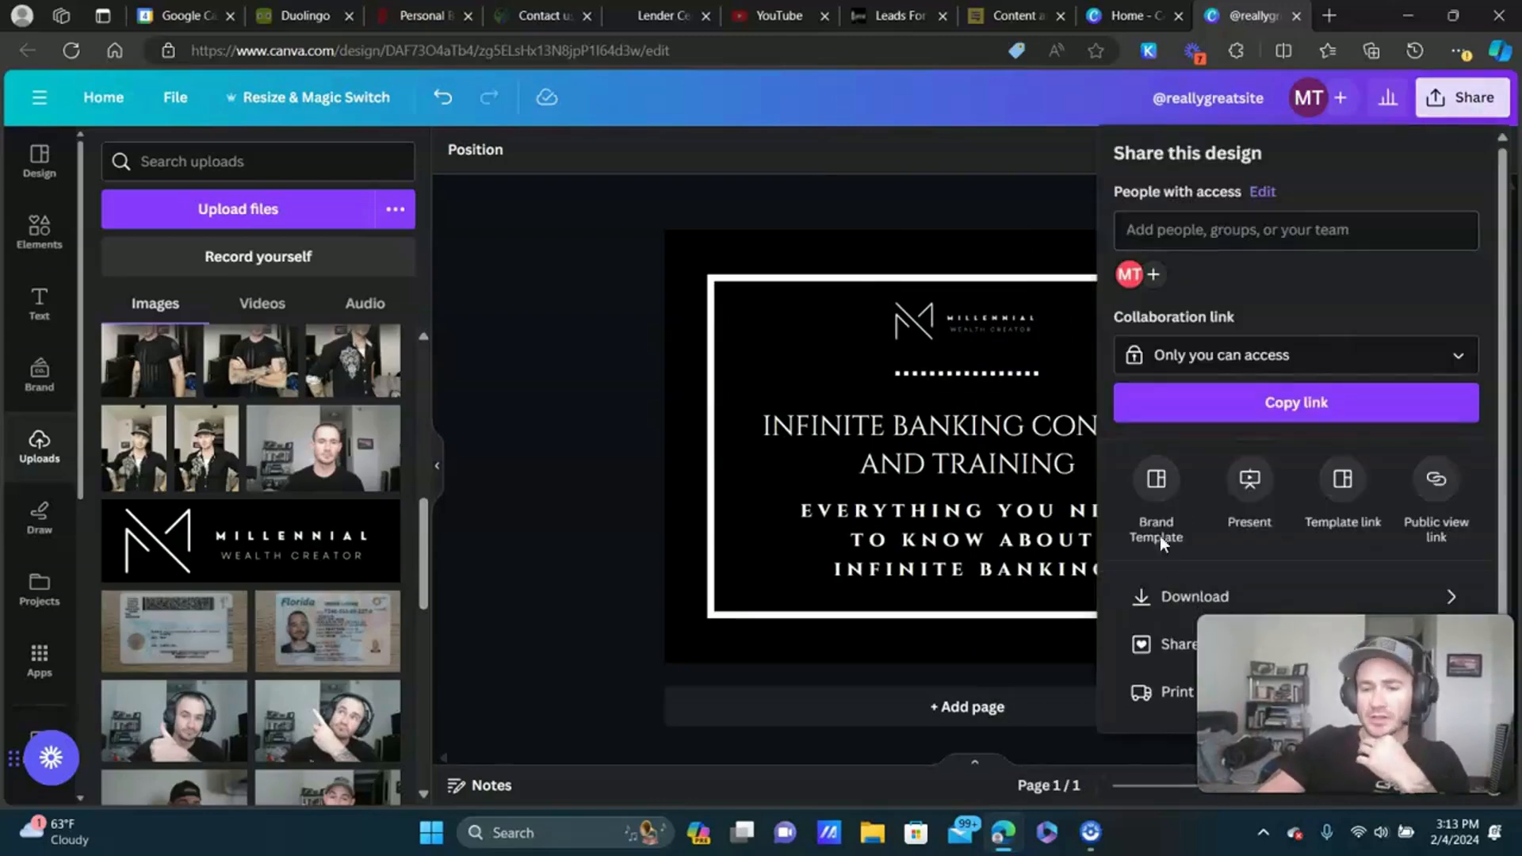
pyautogui.click(1162, 598)
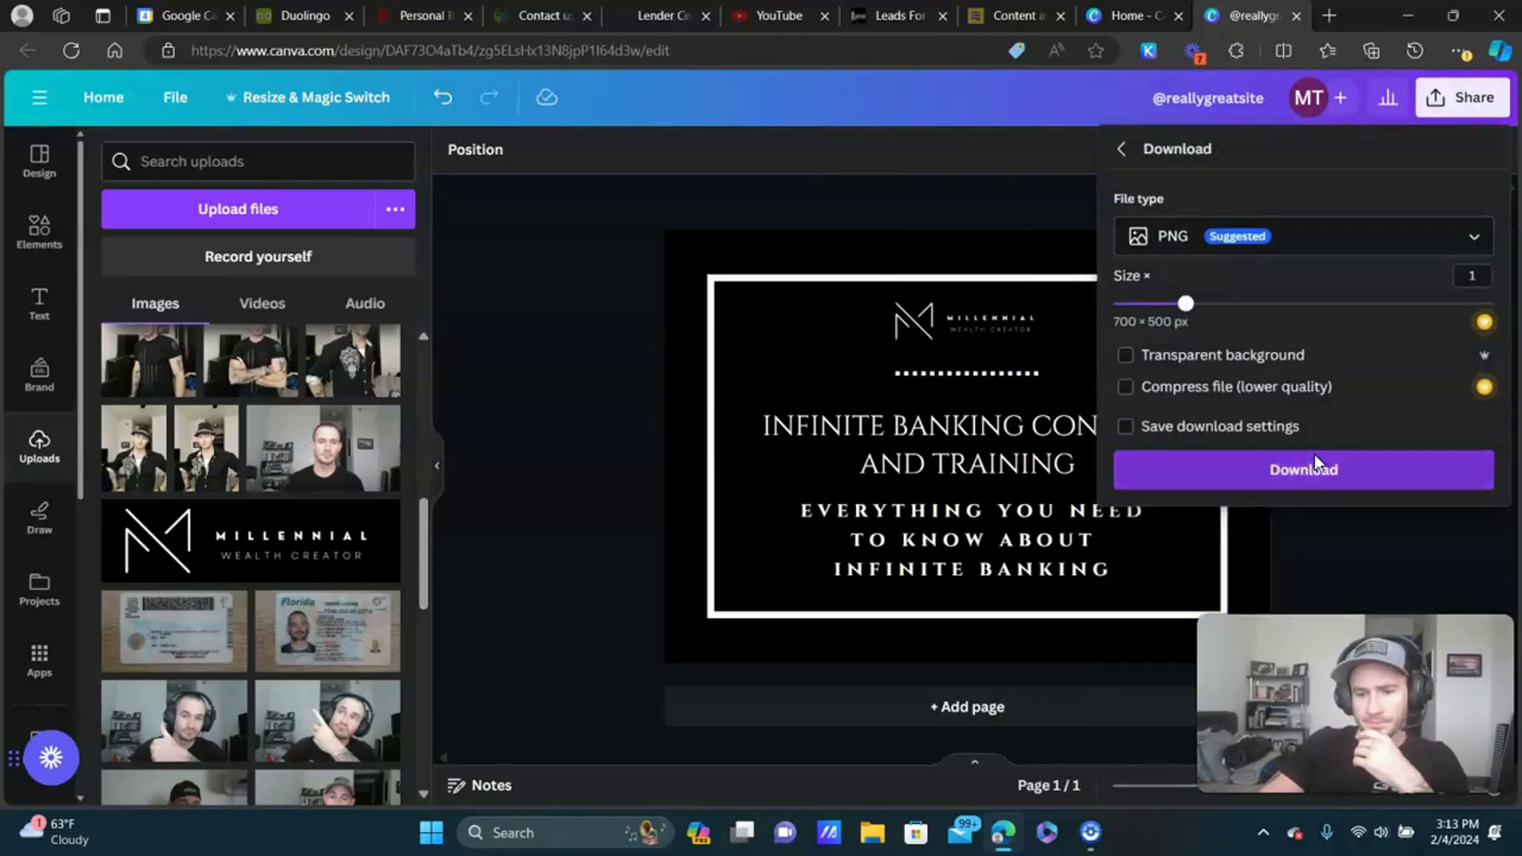
pyautogui.click(1314, 468)
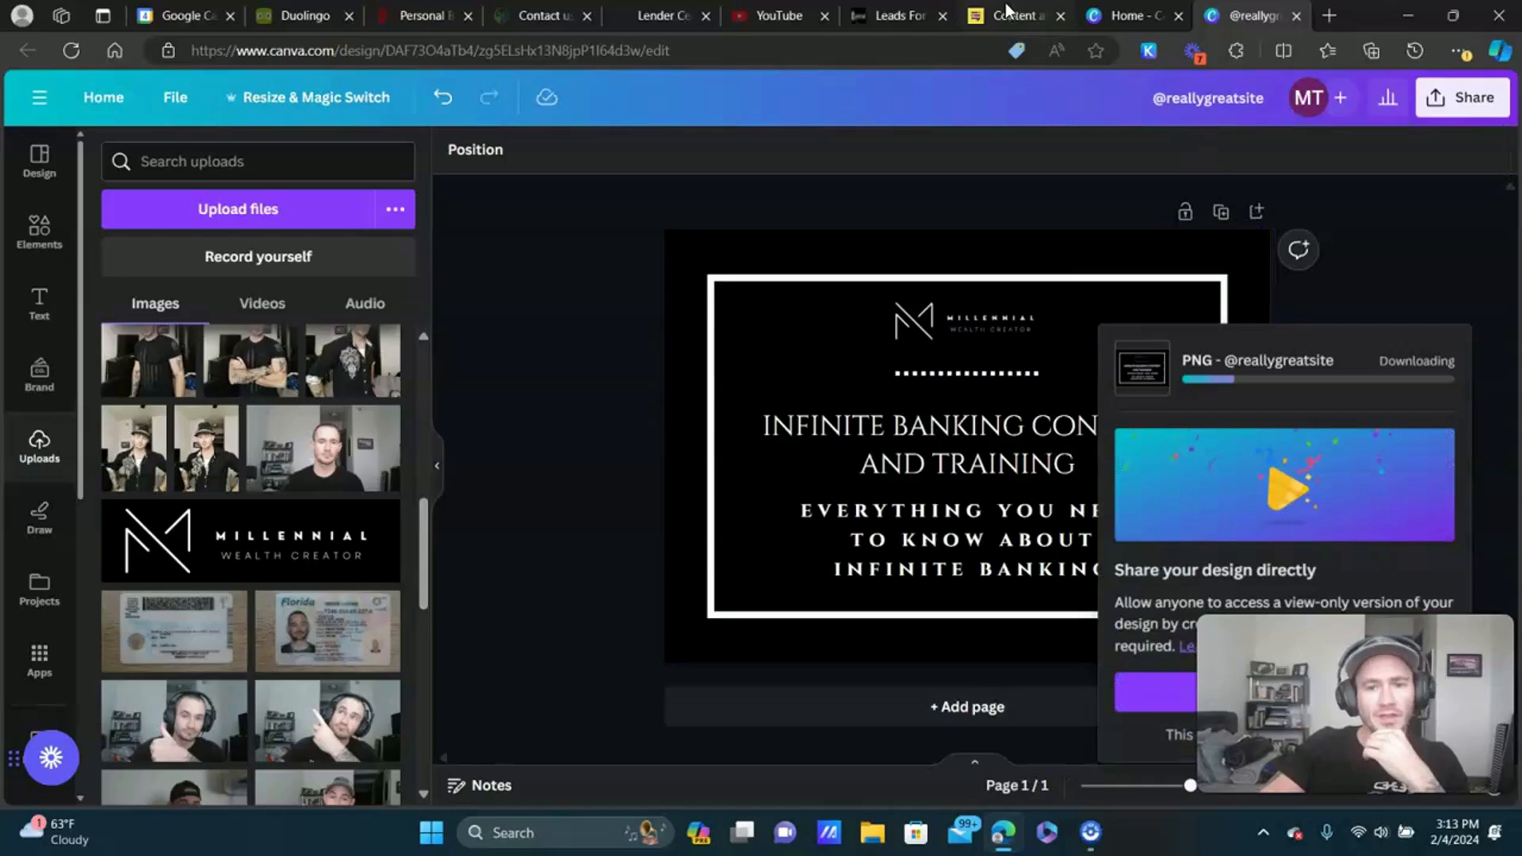
pyautogui.click(892, 16)
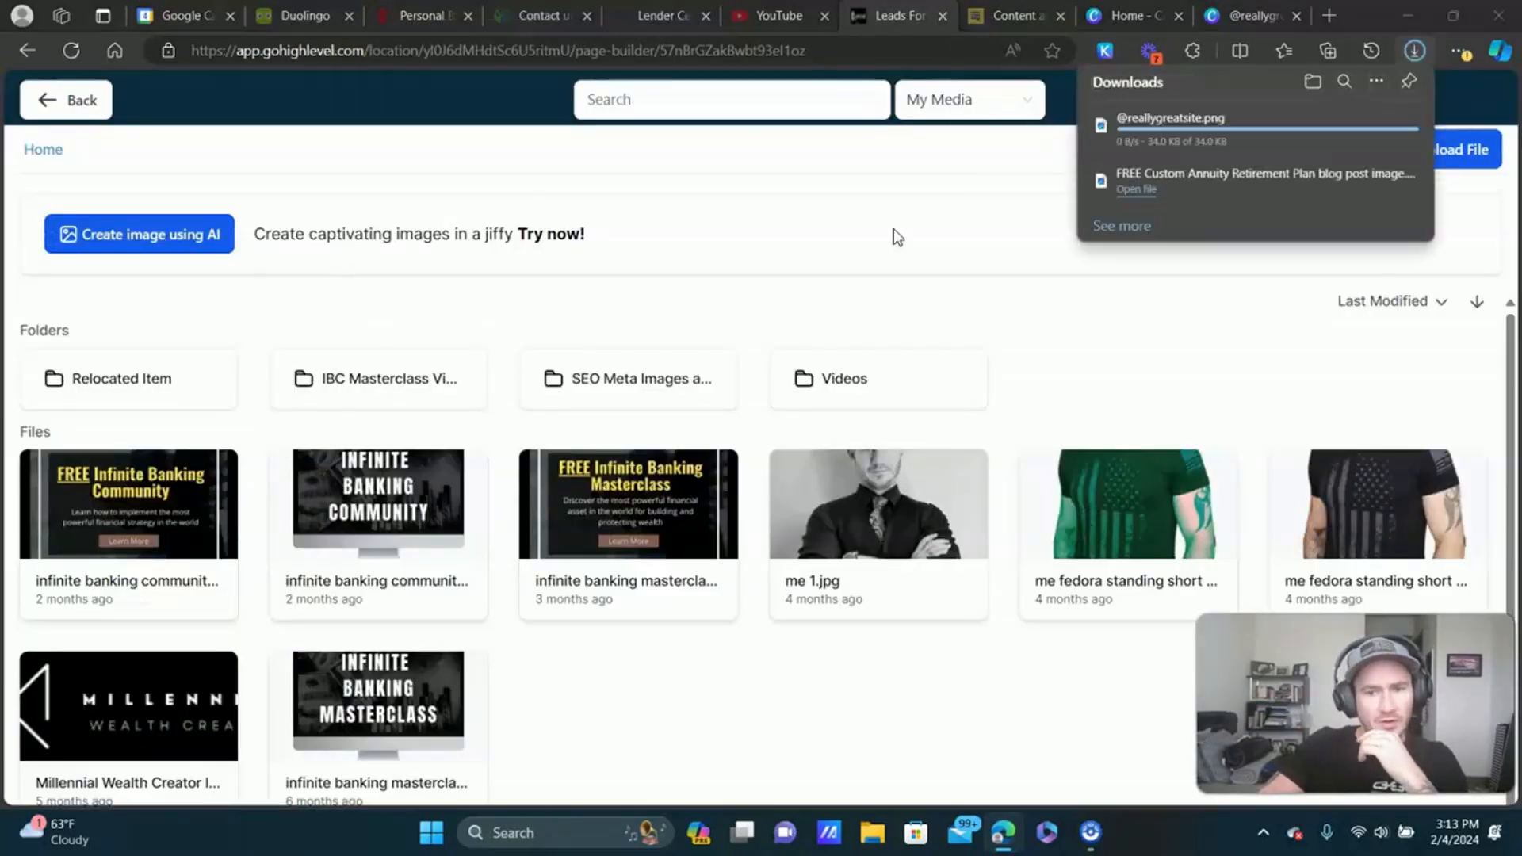
pyautogui.click(1438, 133)
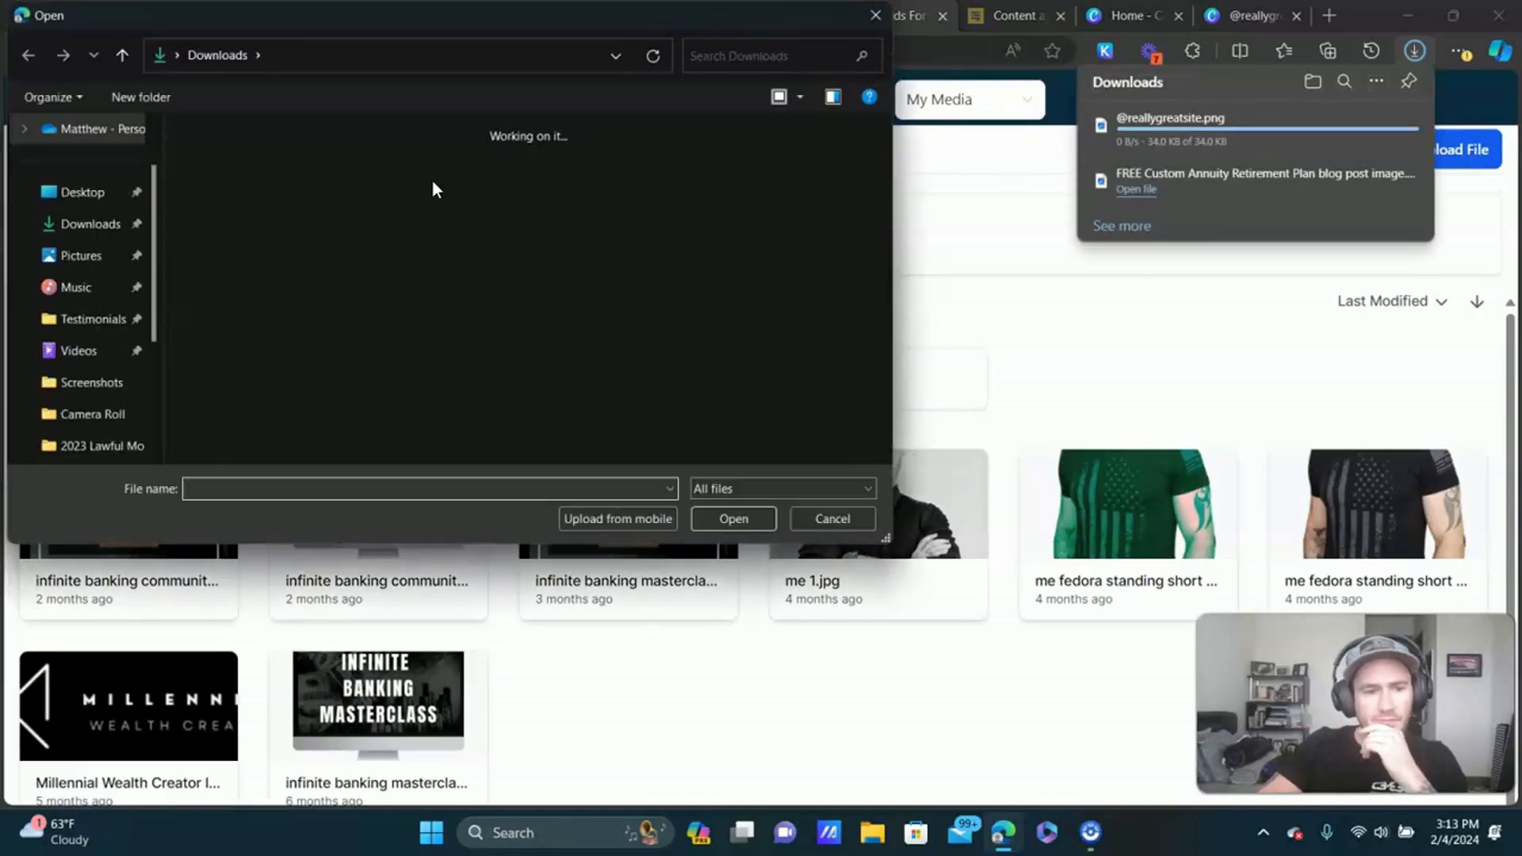
pyautogui.click(246, 181)
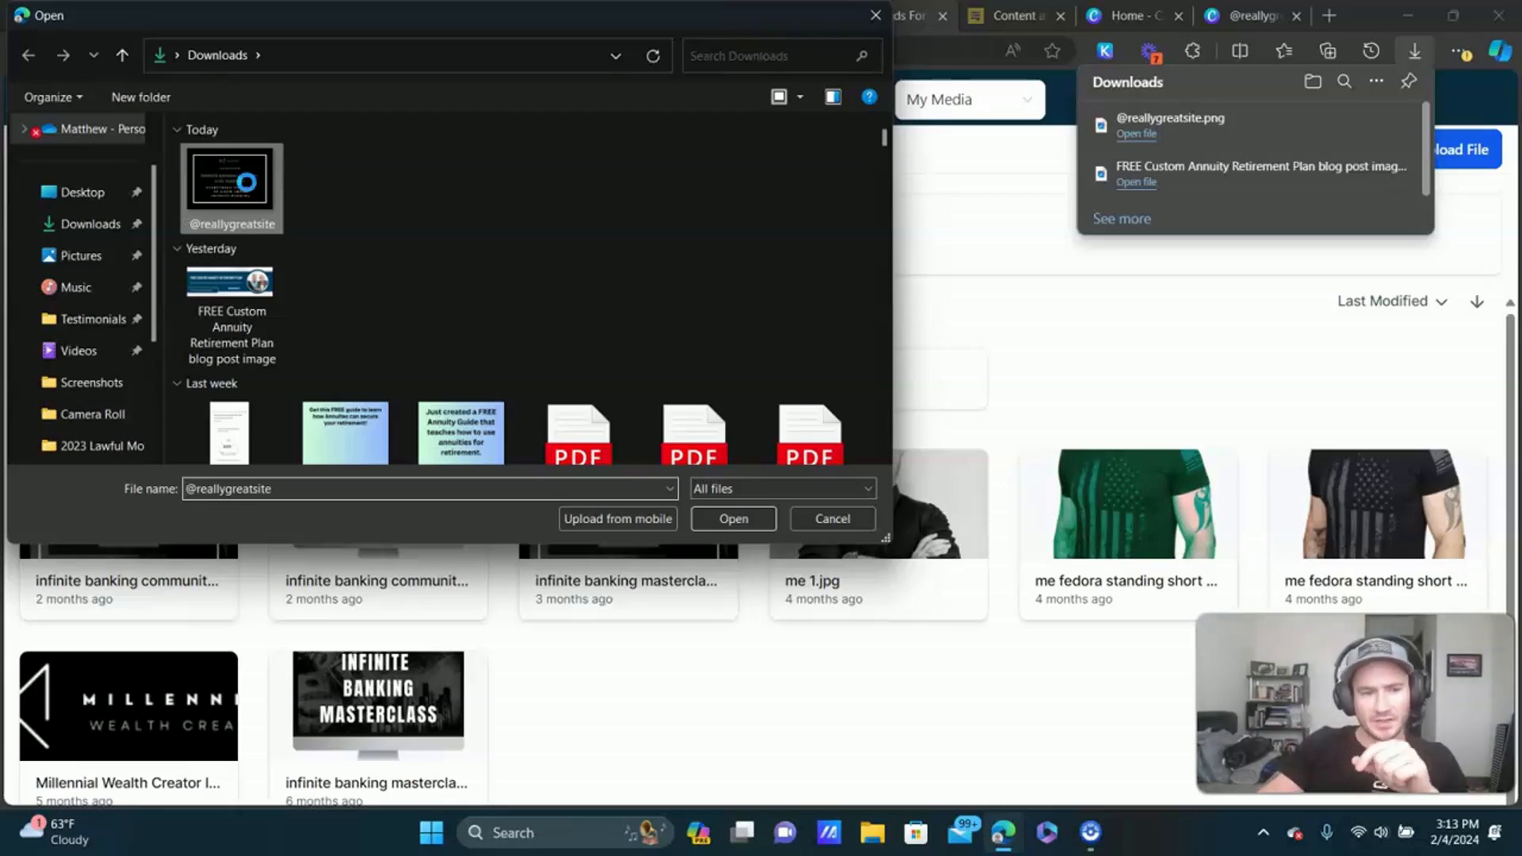
pyautogui.rightClick(245, 183)
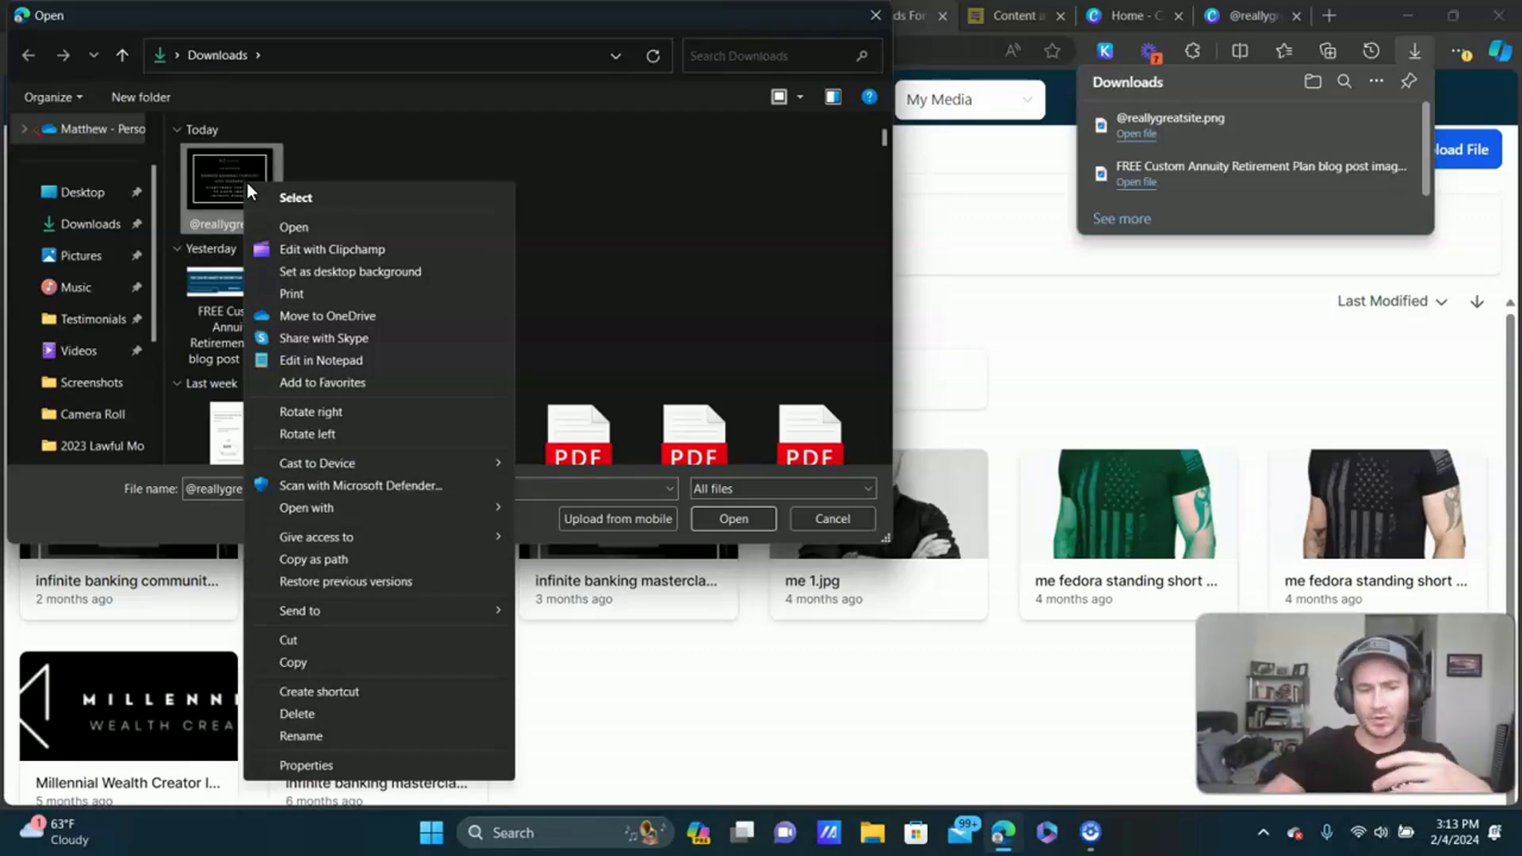
pyautogui.click(330, 737)
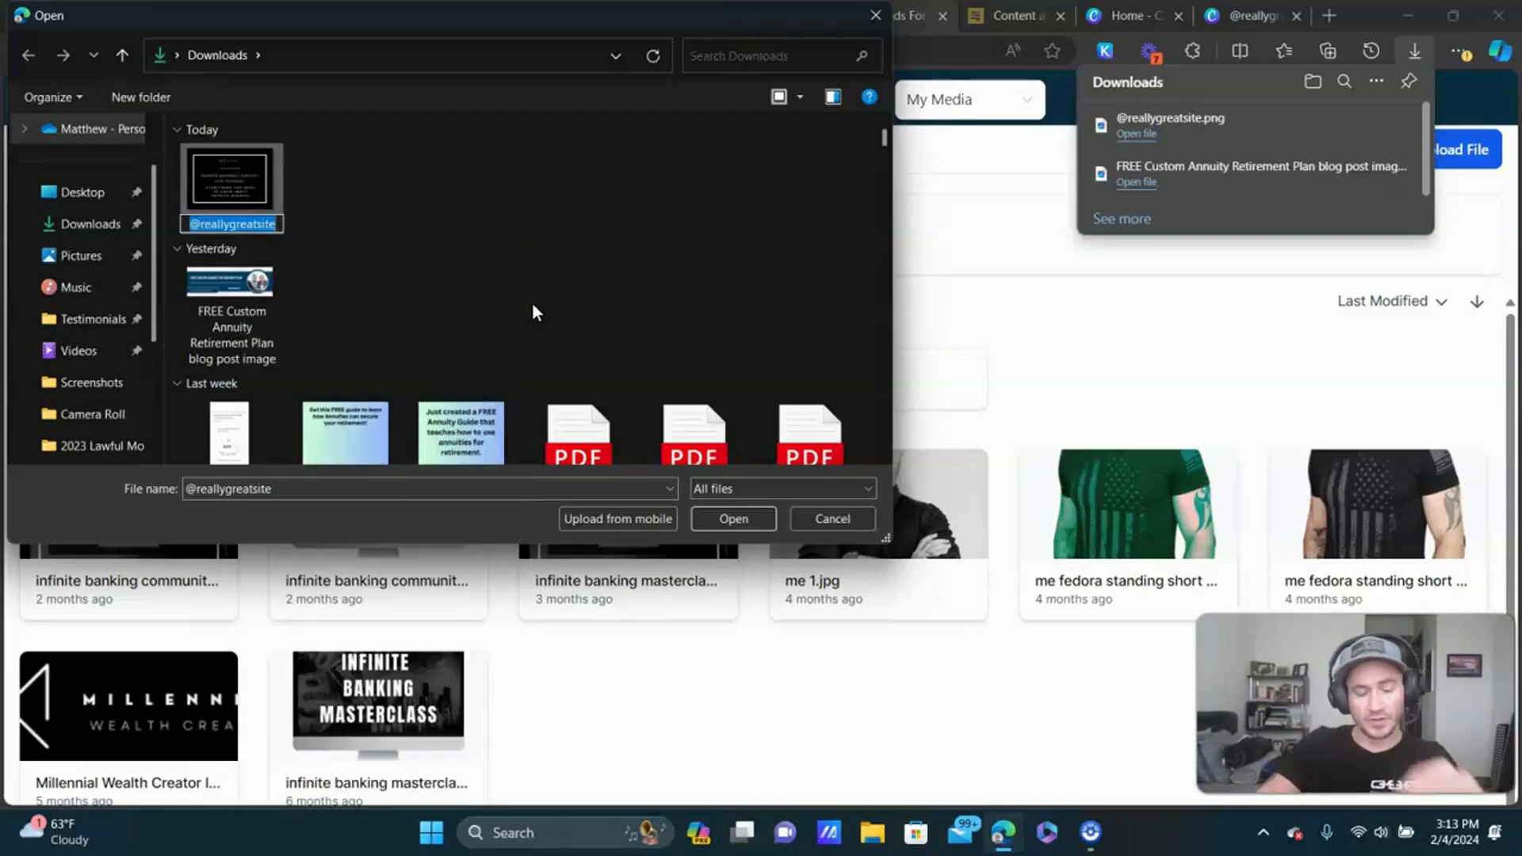
pyautogui.write('Infinite')
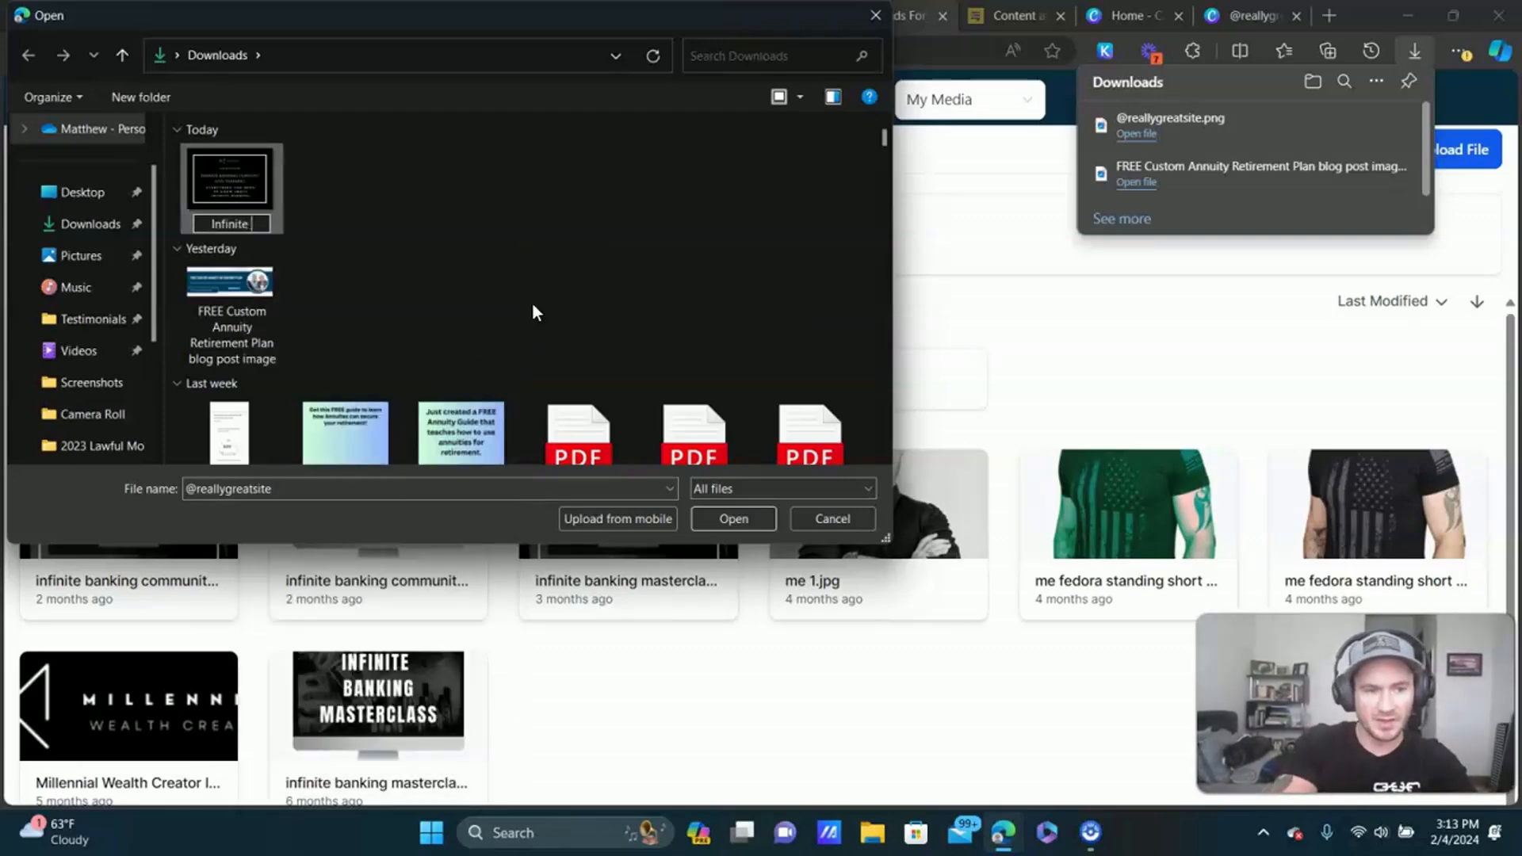
pyautogui.write(' Bankinig')
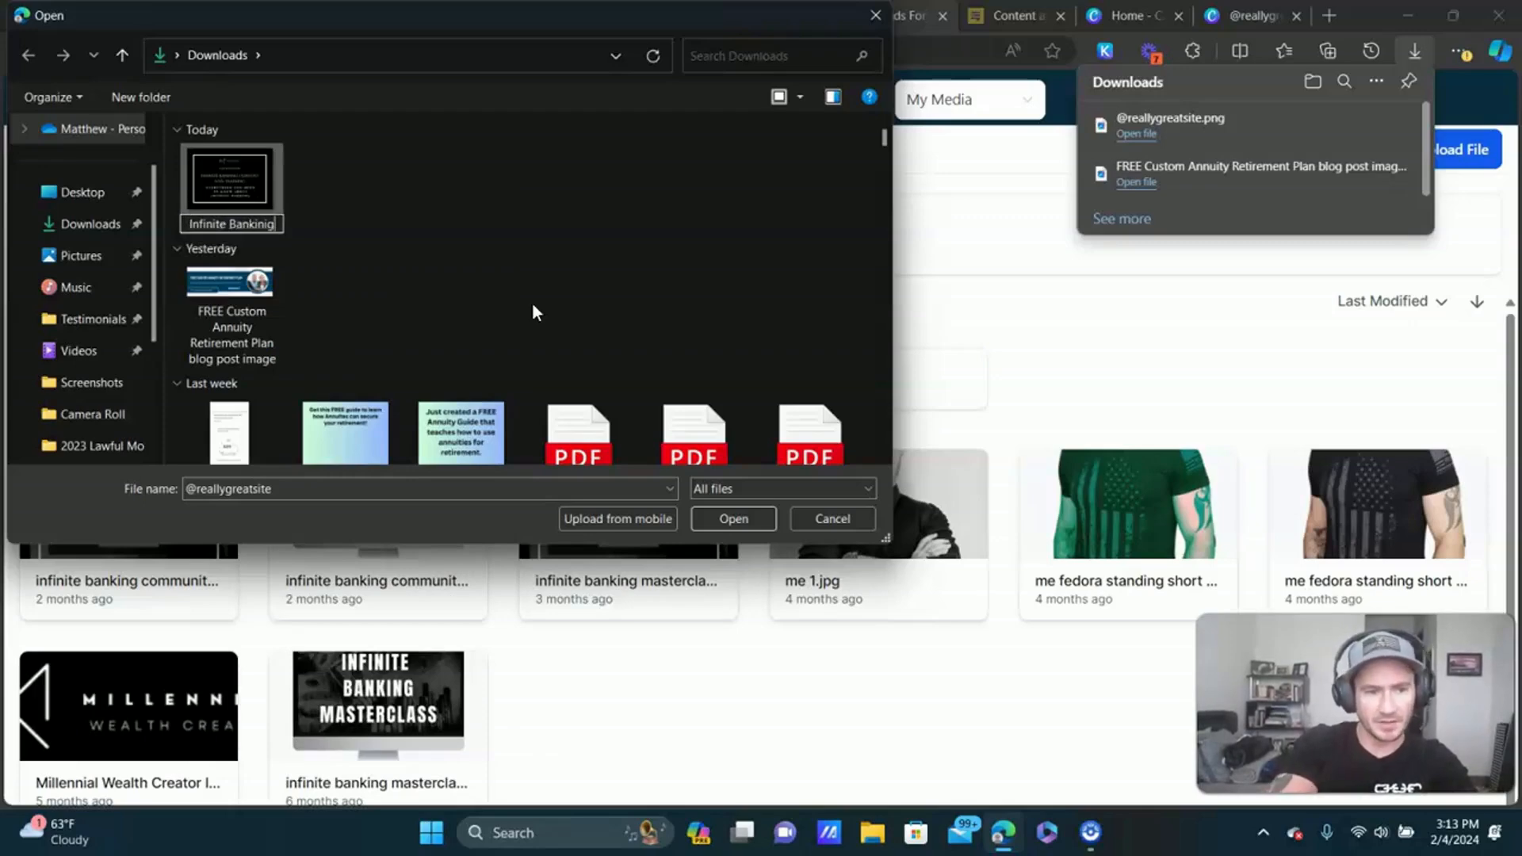
pyautogui.write(' Co Concept Me')
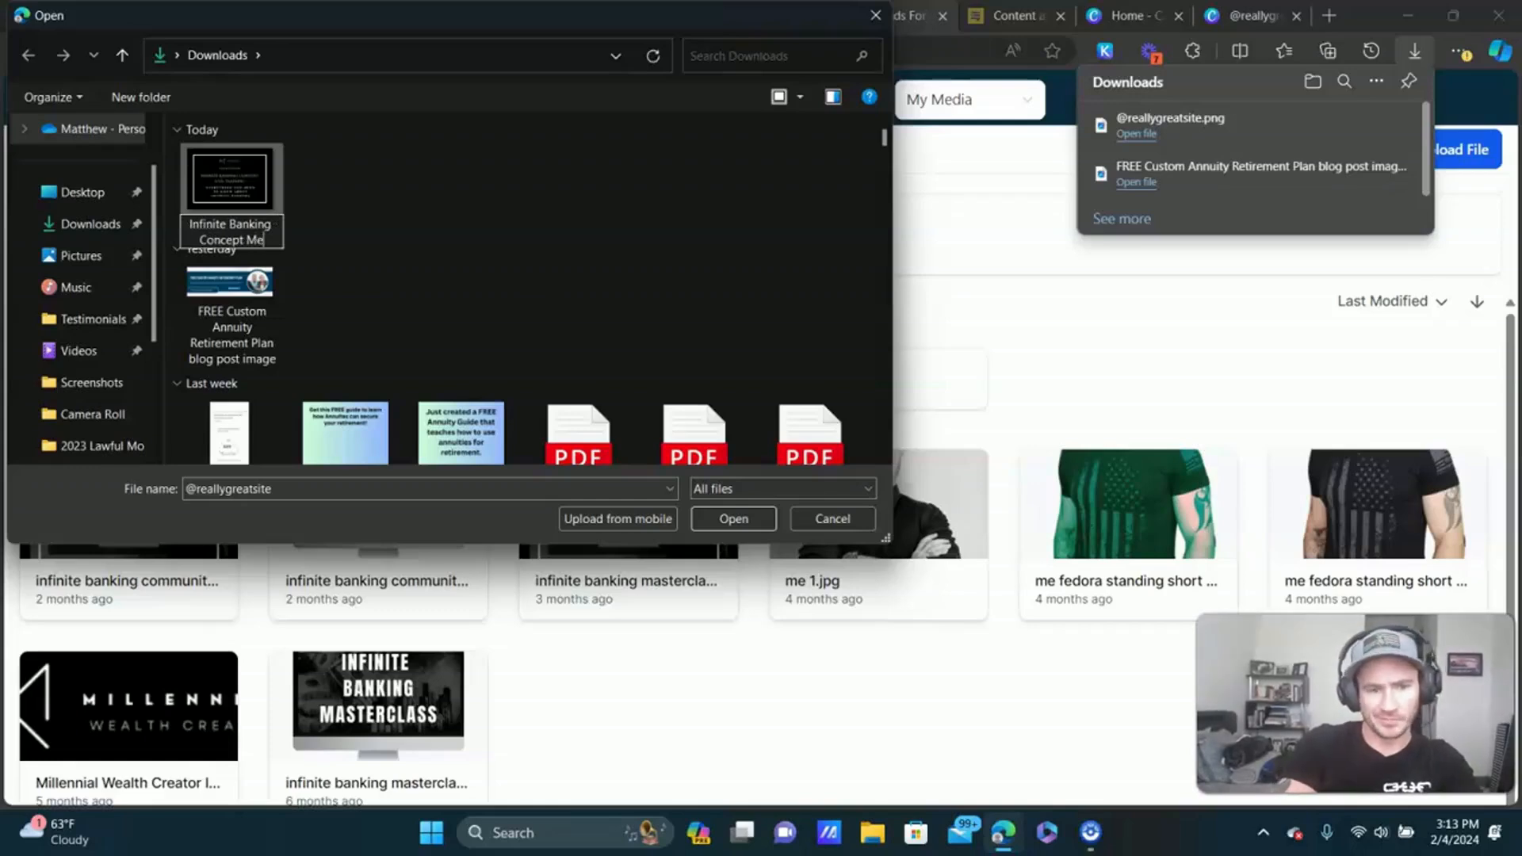
pyautogui.write('ta Image')
pyautogui.press('Return')
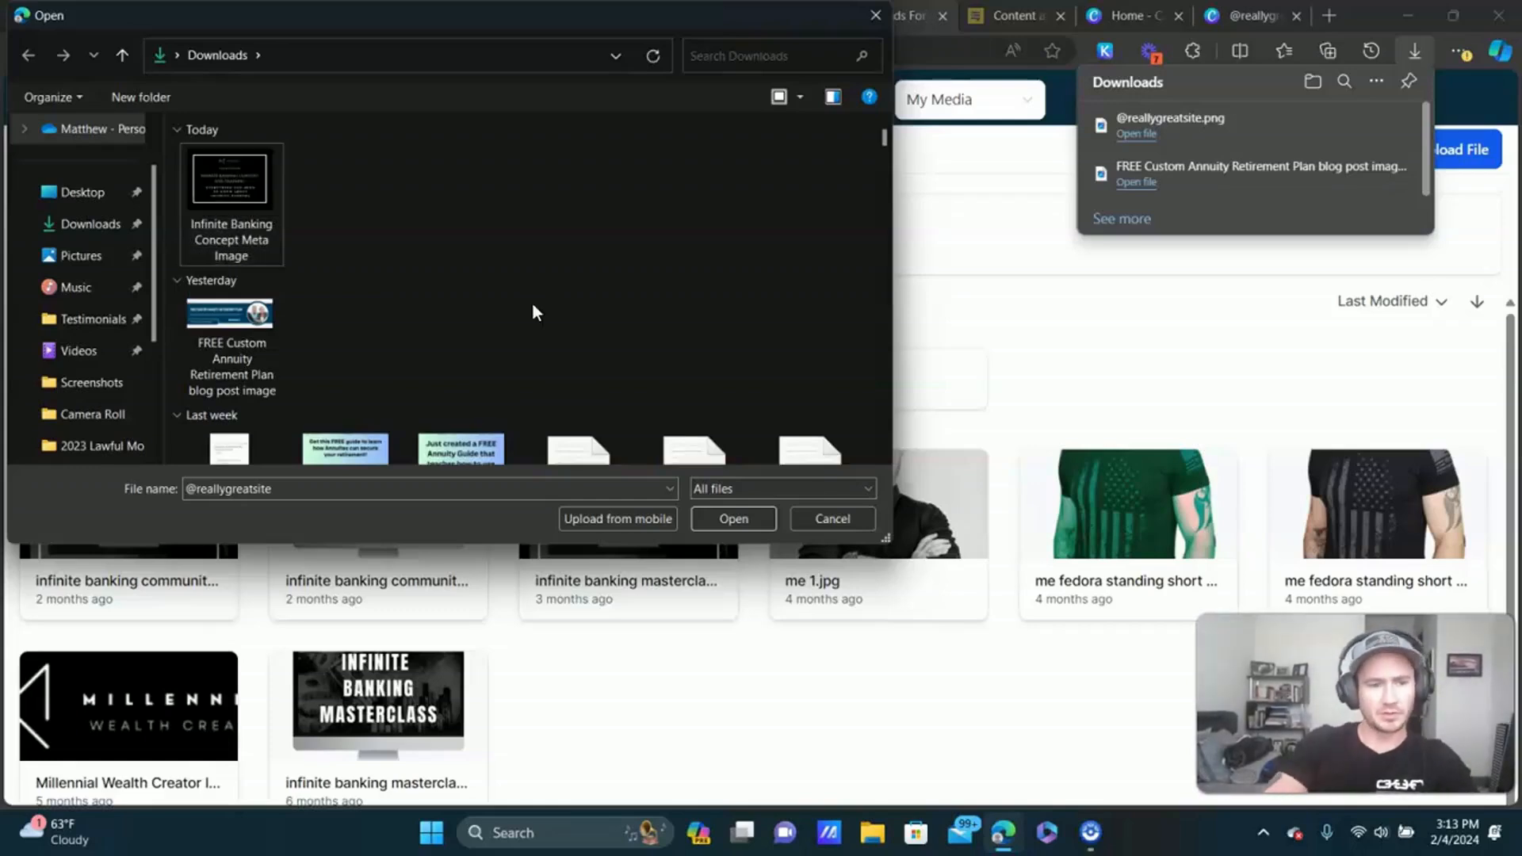
# Upload the Infinite Banking Concept Meta Image file, set it as the page's social image and check the SEO preview.
pyautogui.doubleClick(230, 190)
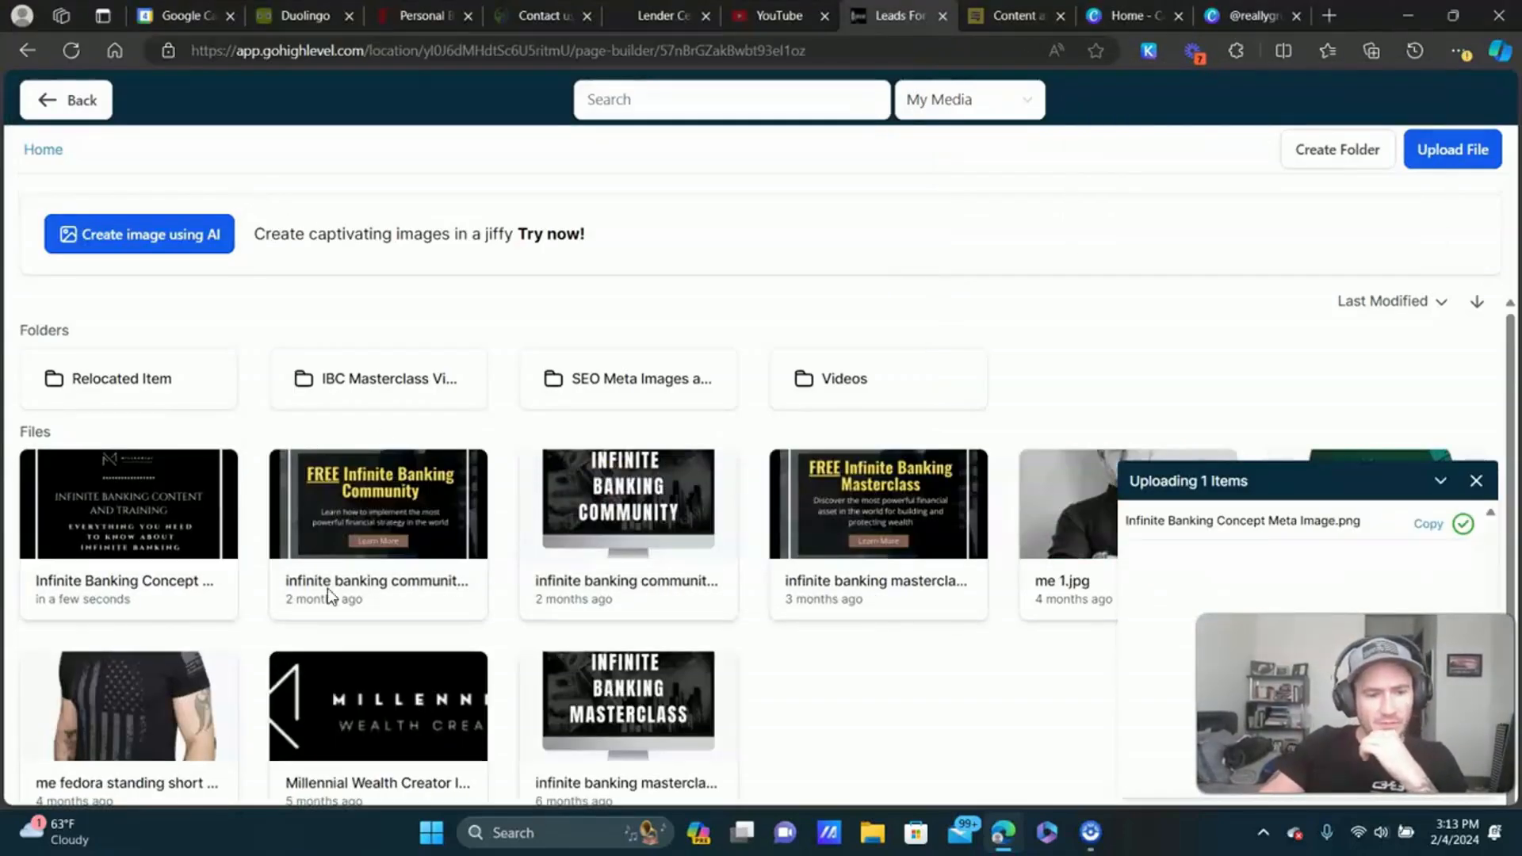
pyautogui.click(172, 498)
pyautogui.scroll(-2, 145, 646)
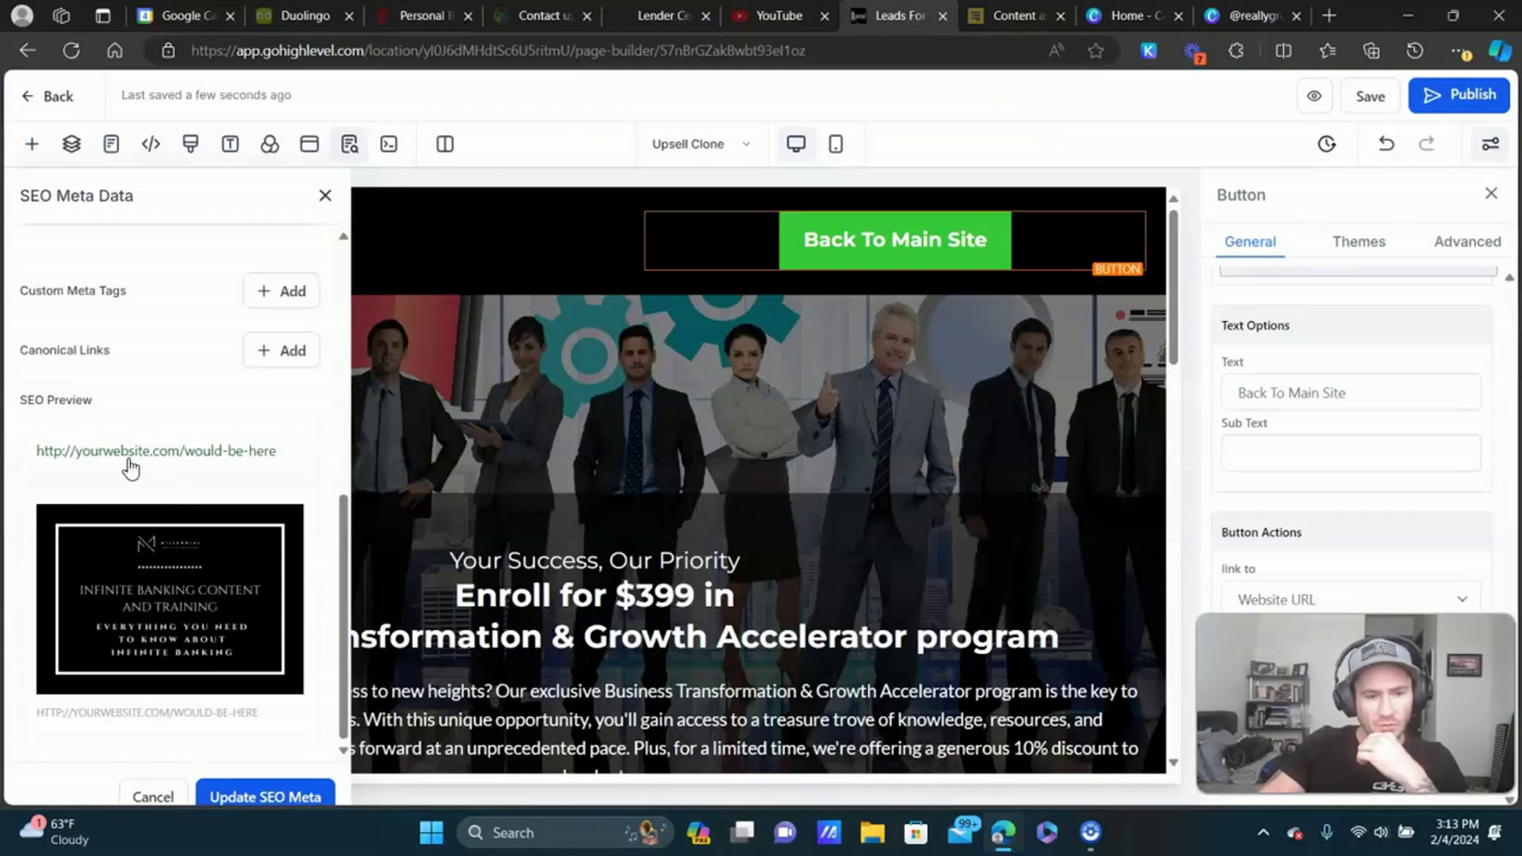
pyautogui.scroll(5, 196, 524)
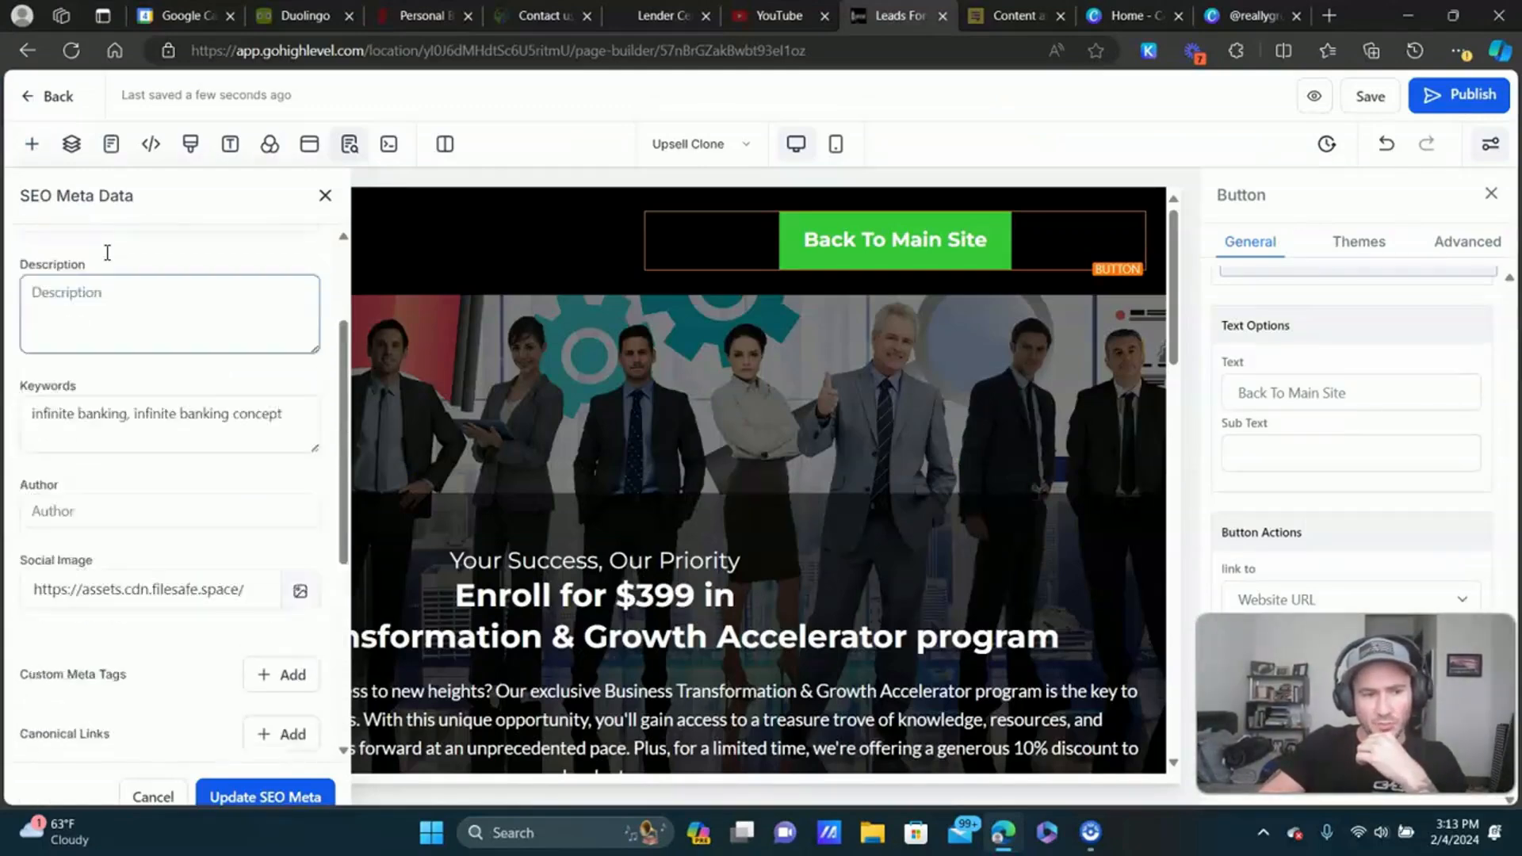
pyautogui.scroll(-5, 131, 574)
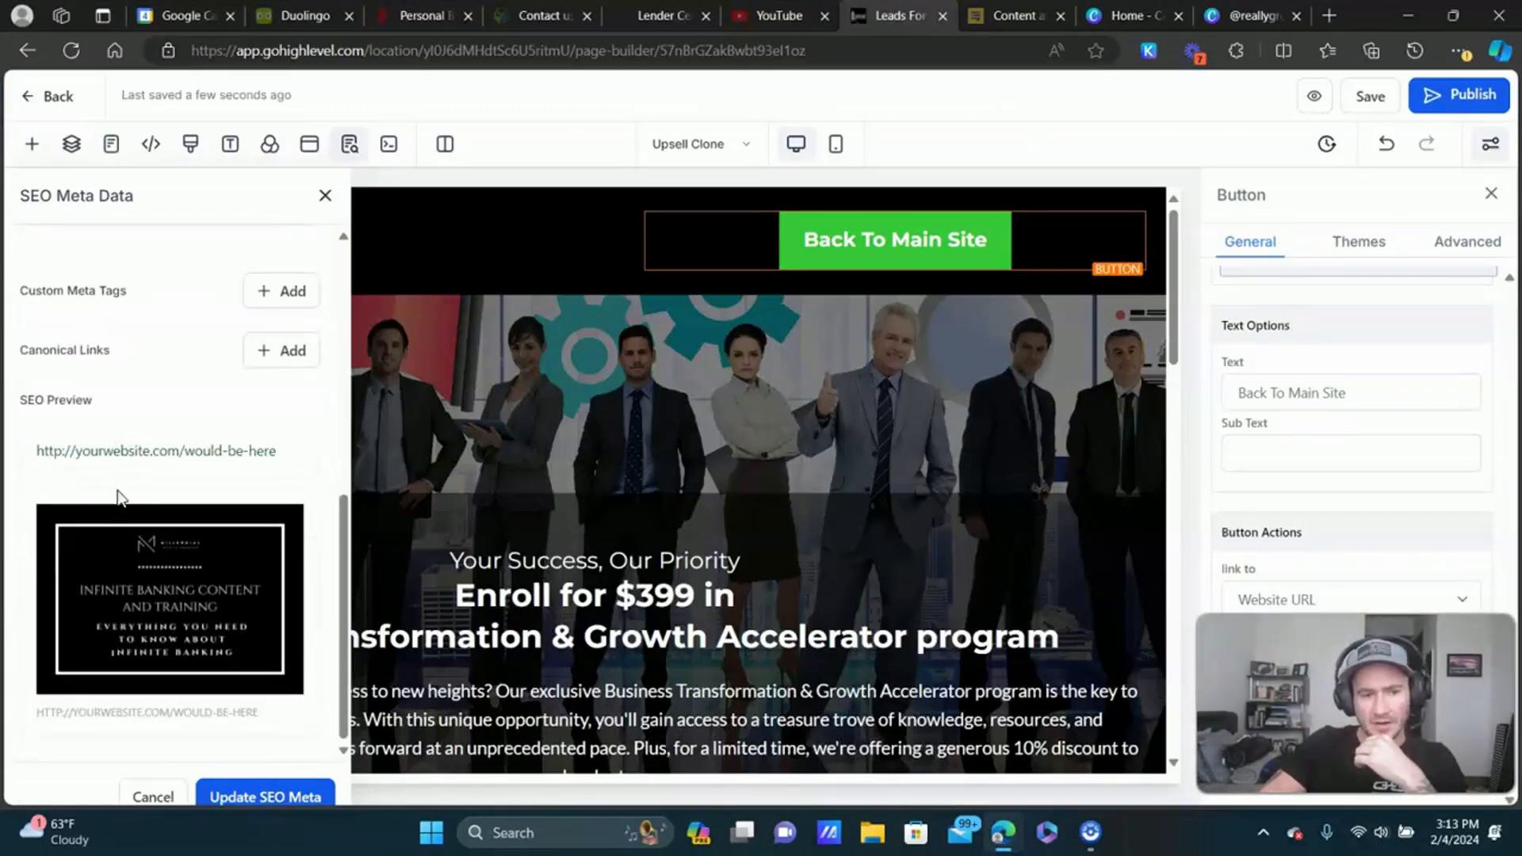
pyautogui.scroll(3, 188, 470)
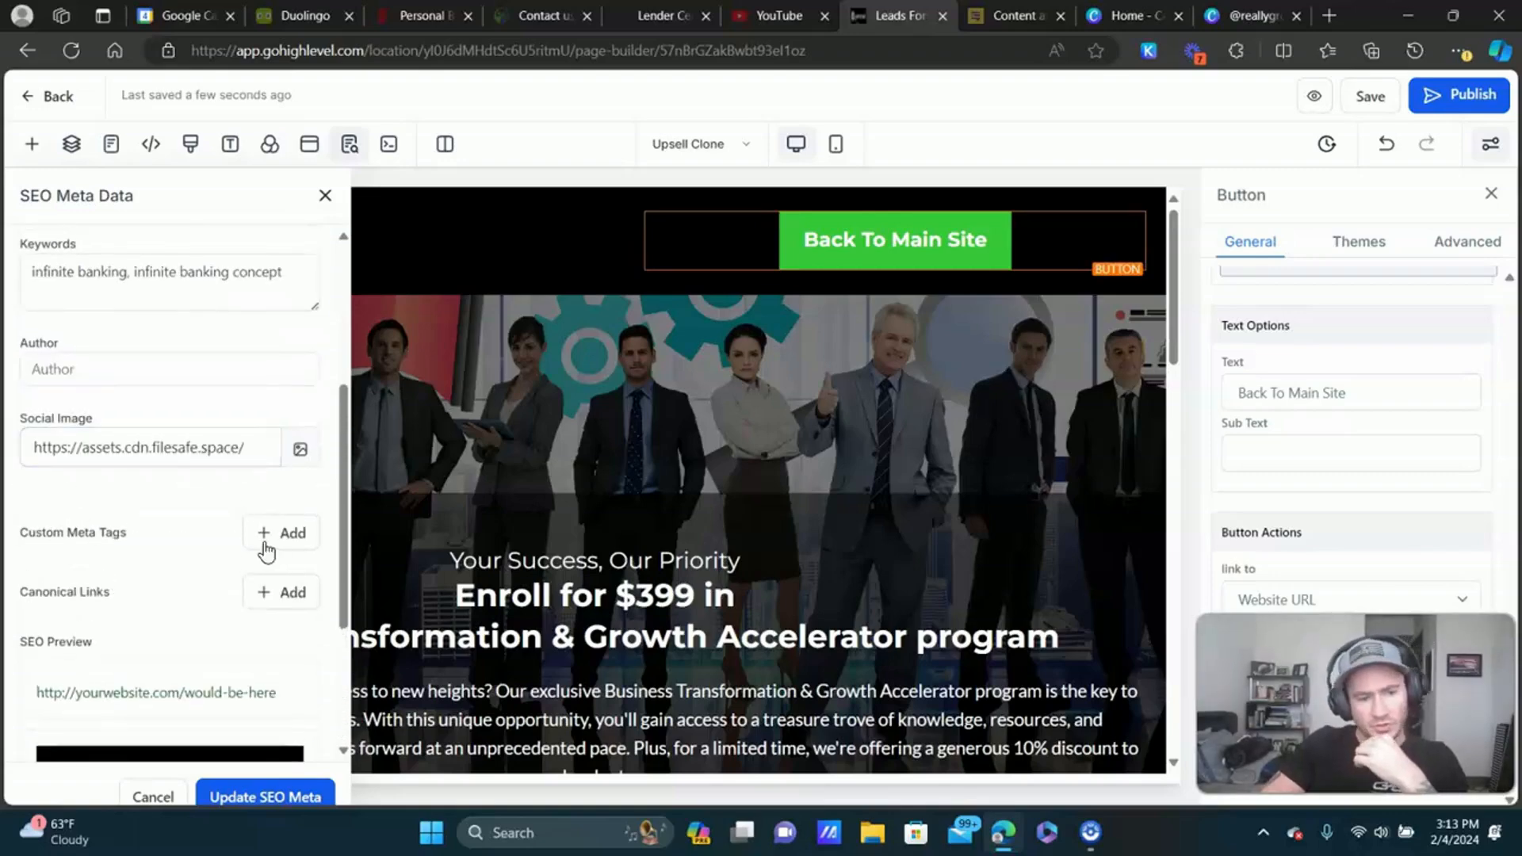
# Update the page's SEO metadata without adding a canonical link, and close the button settings.
pyautogui.click(304, 595)
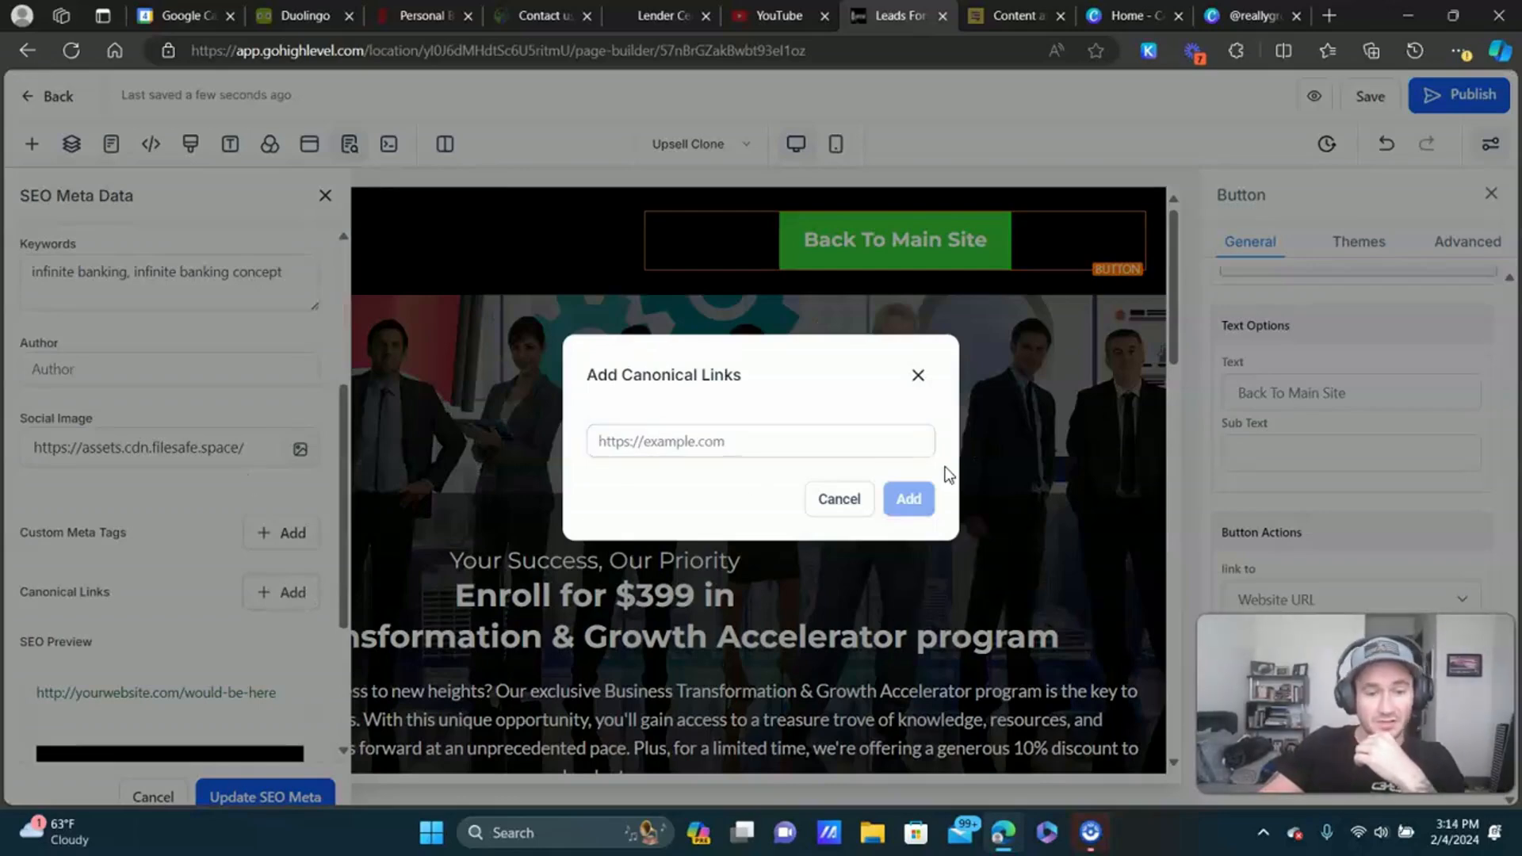
pyautogui.click(918, 376)
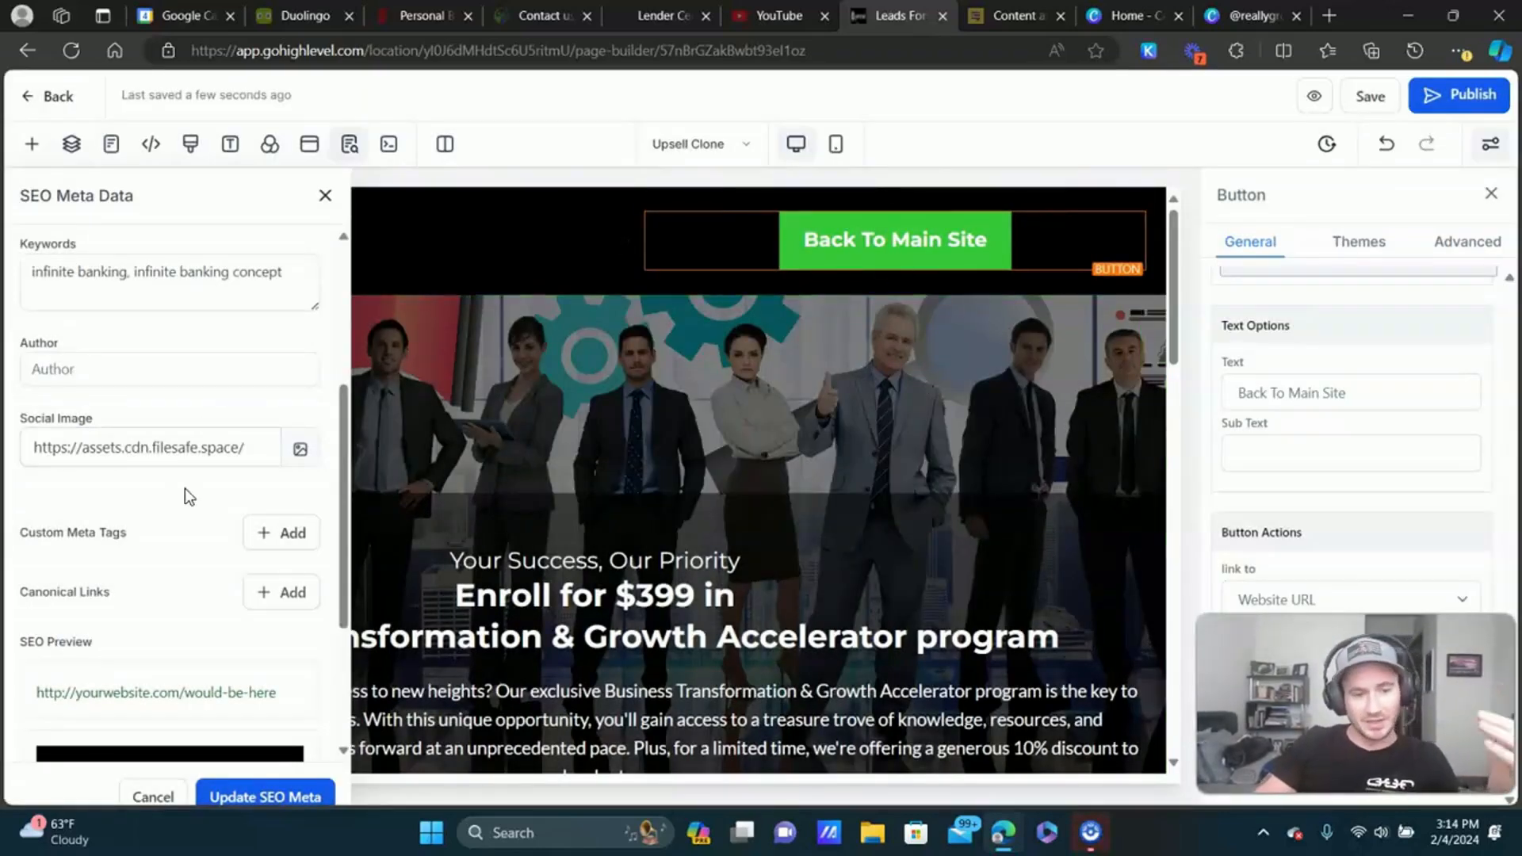
pyautogui.click(226, 453)
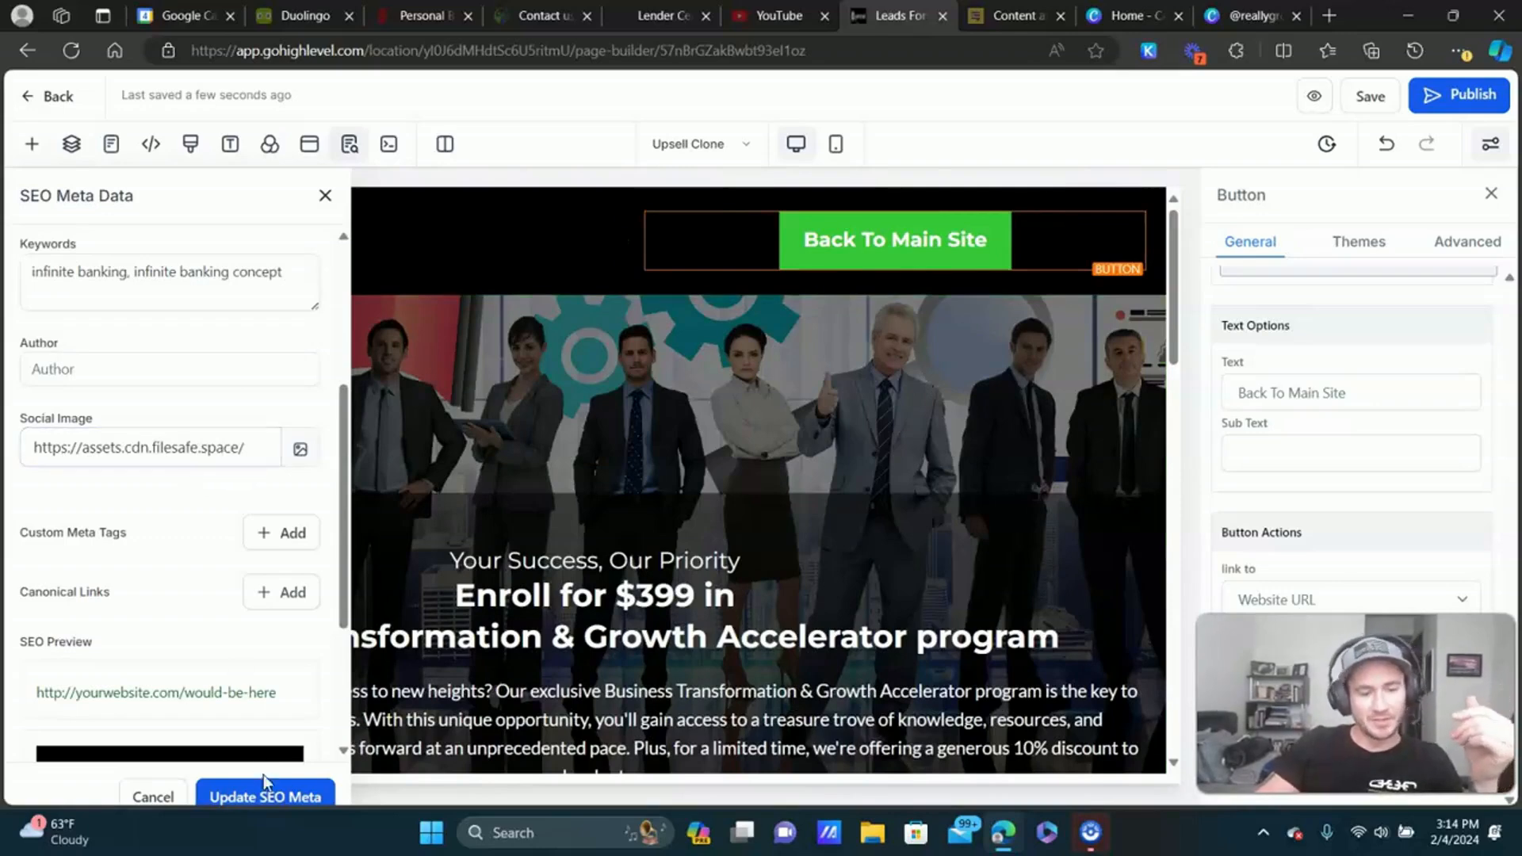
pyautogui.click(263, 796)
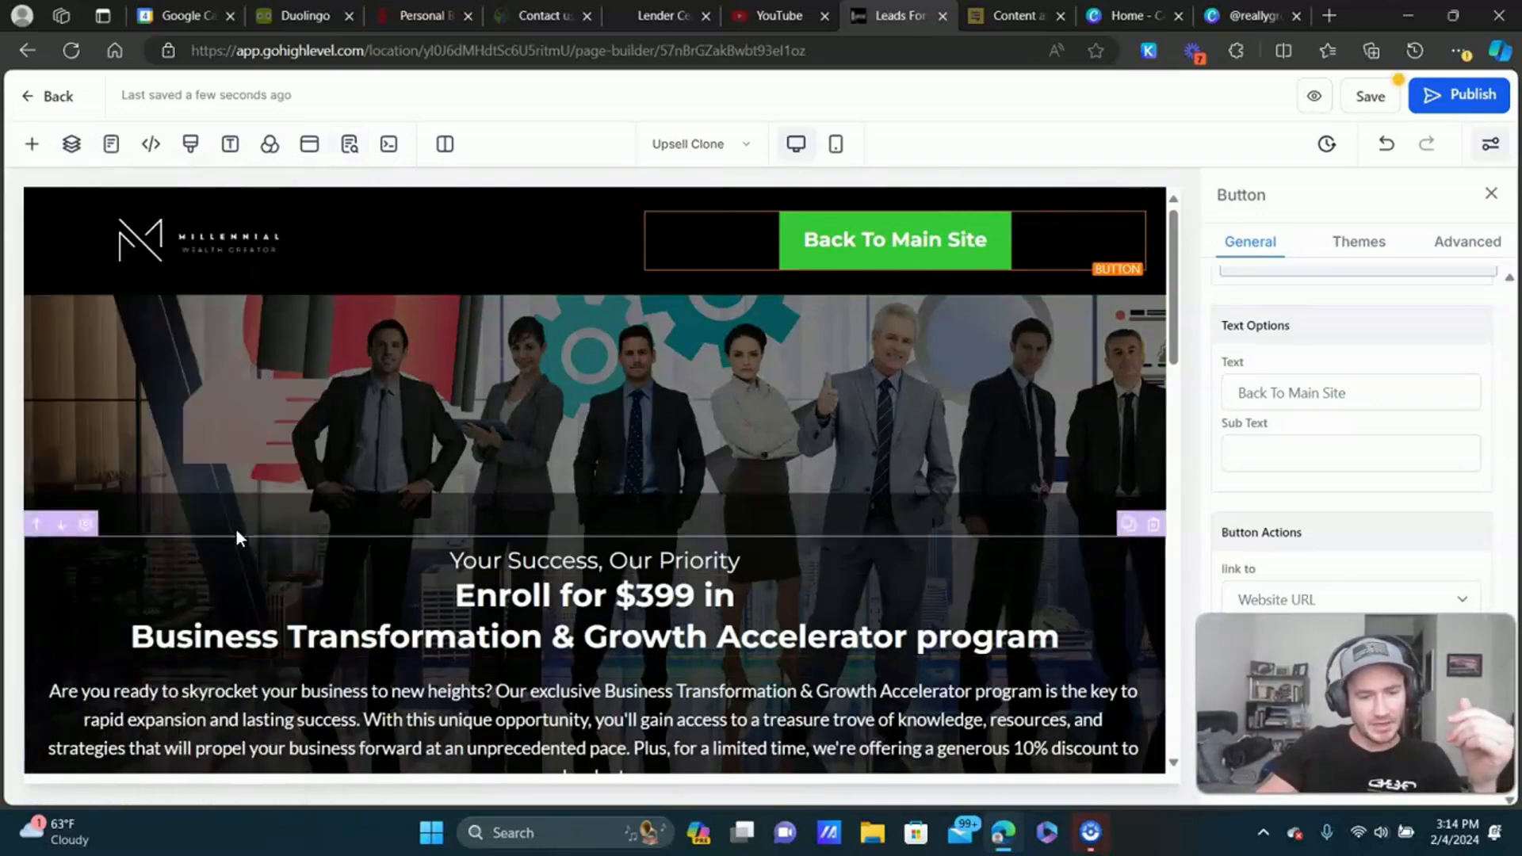
pyautogui.click(1491, 193)
# Examine the hero section's content and its background image settings.
pyautogui.scroll(-3, 753, 412)
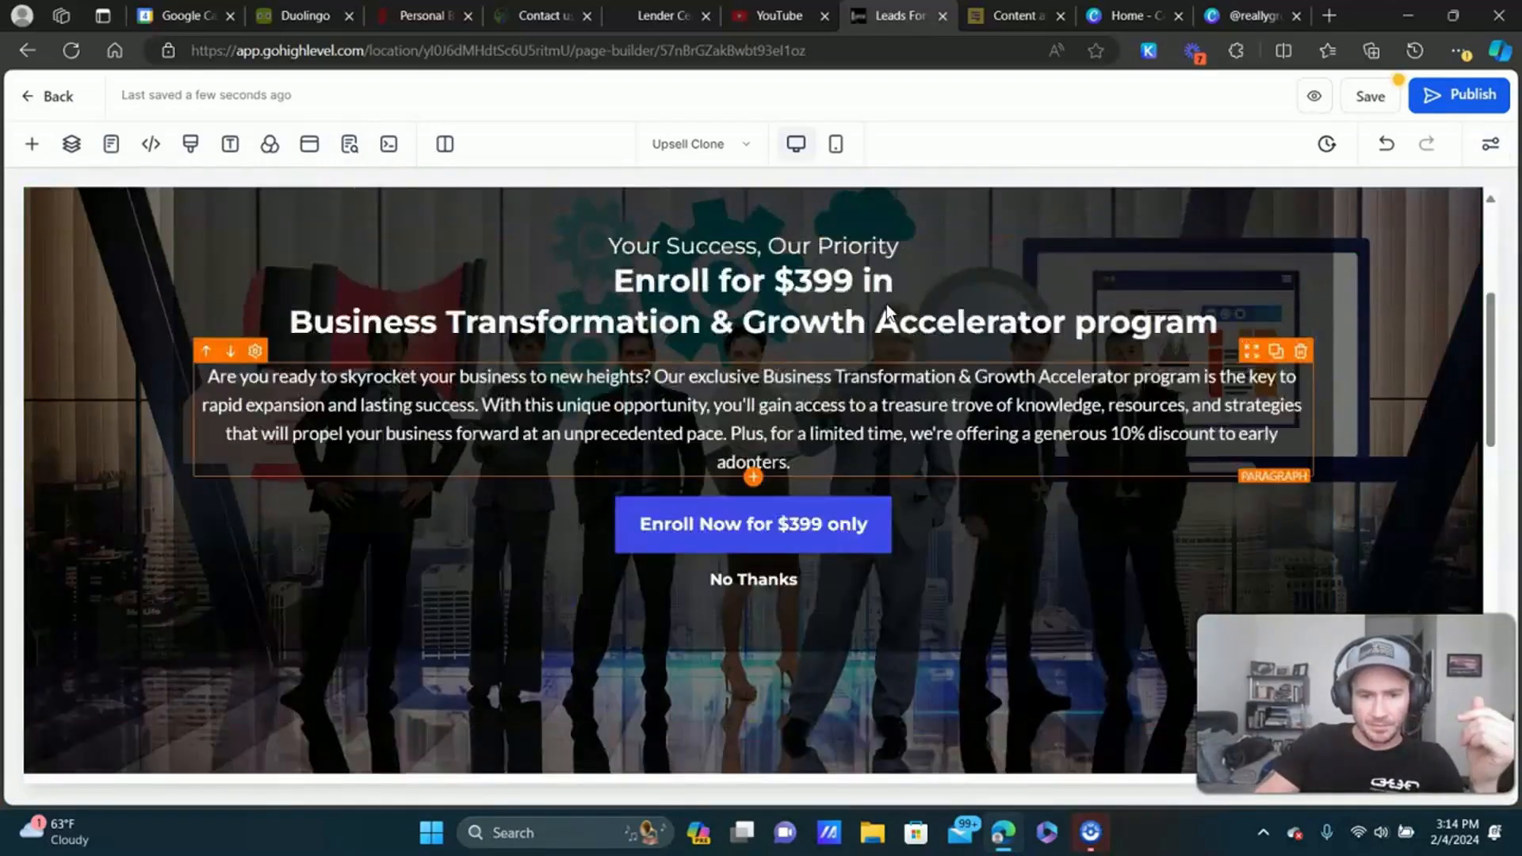
pyautogui.scroll(5, 886, 302)
pyautogui.click(420, 354)
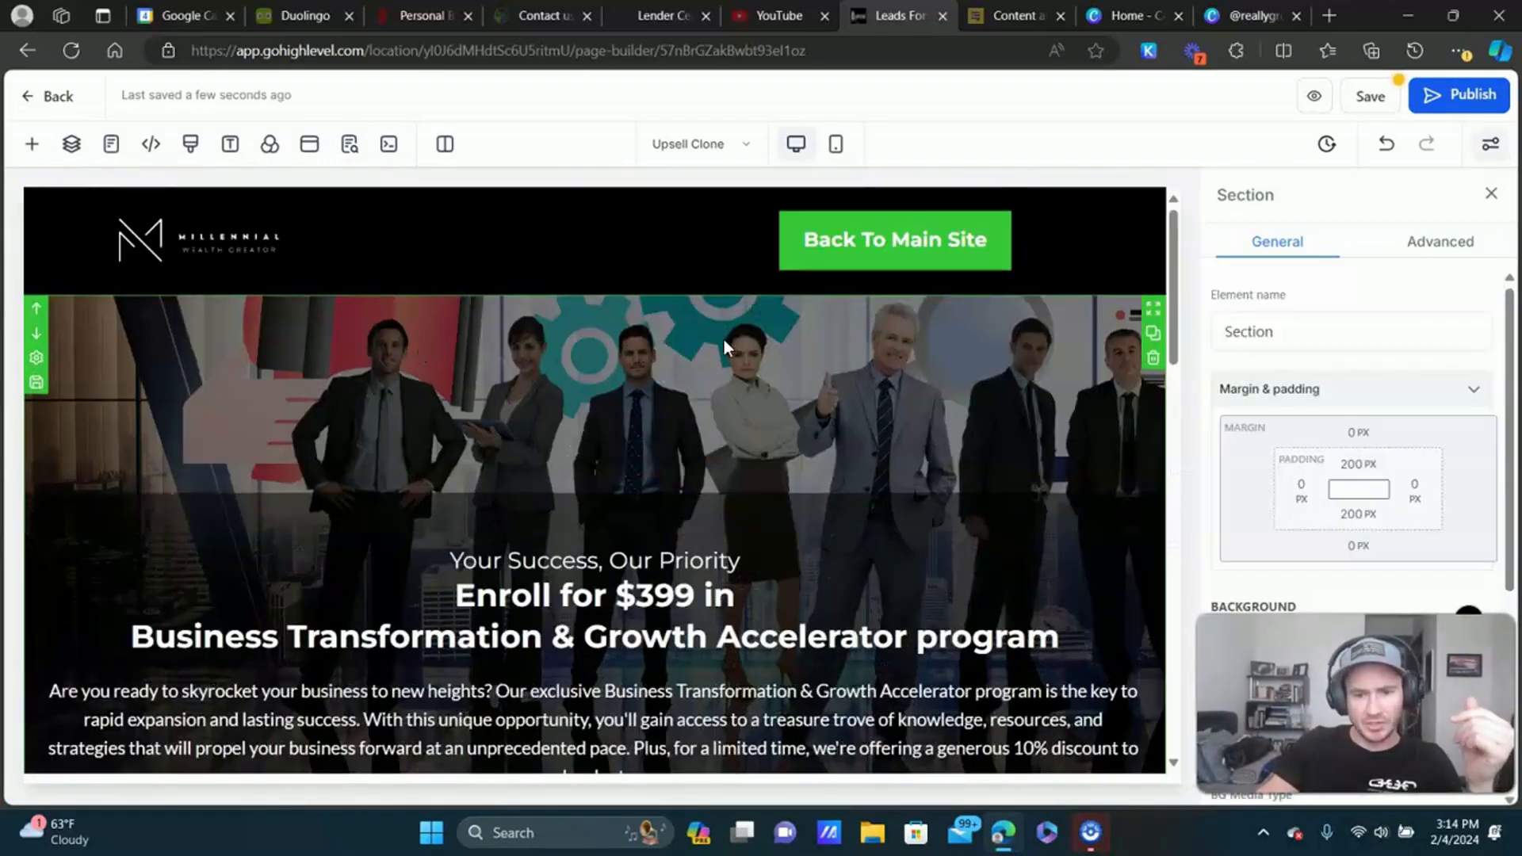
pyautogui.scroll(-5, 1440, 430)
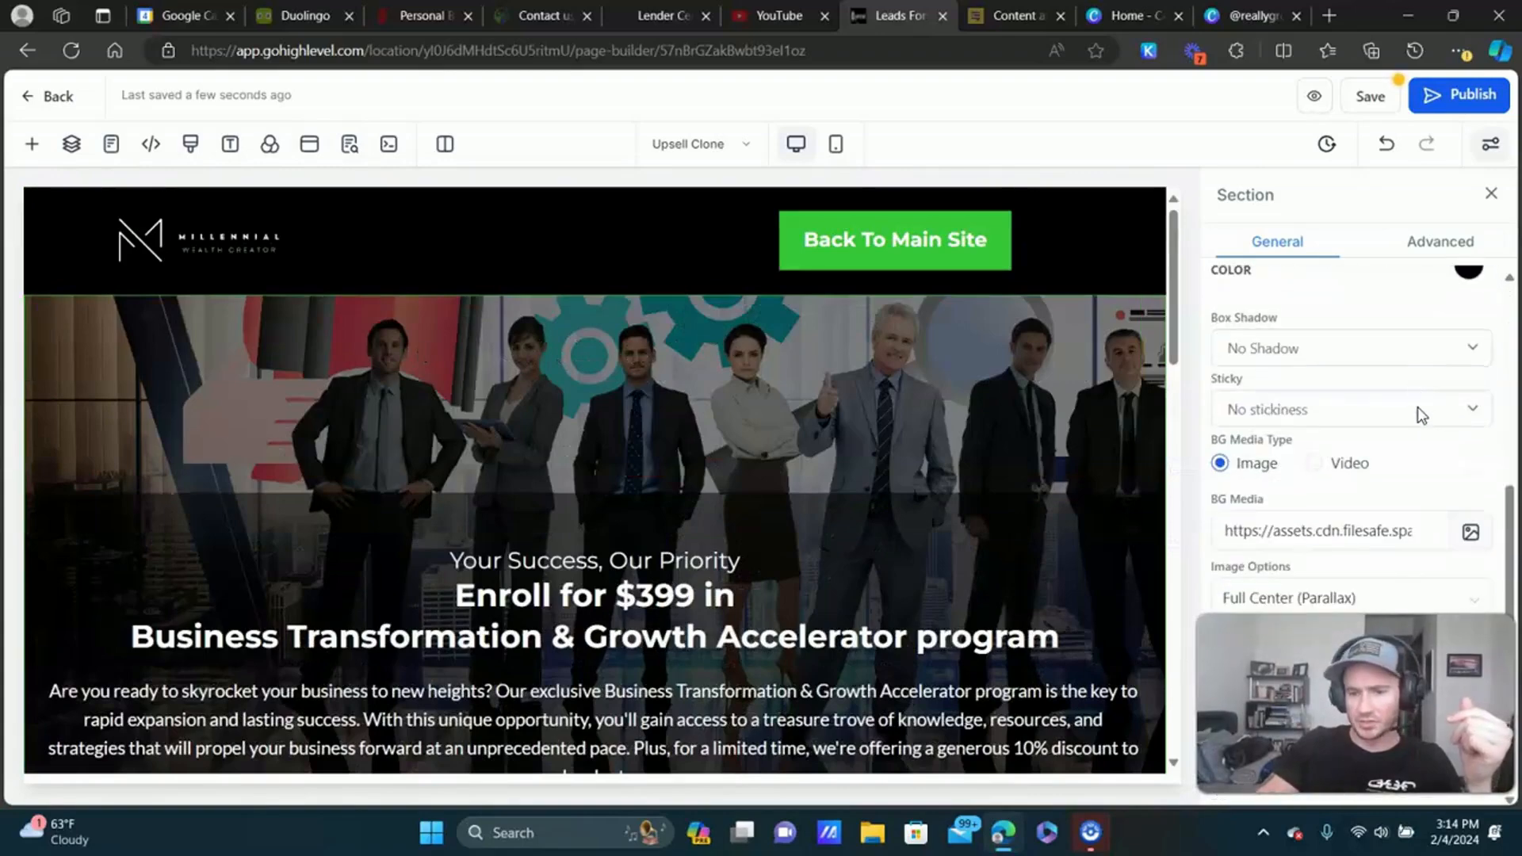
pyautogui.scroll(1, 1426, 443)
pyautogui.scroll(-1, 1456, 523)
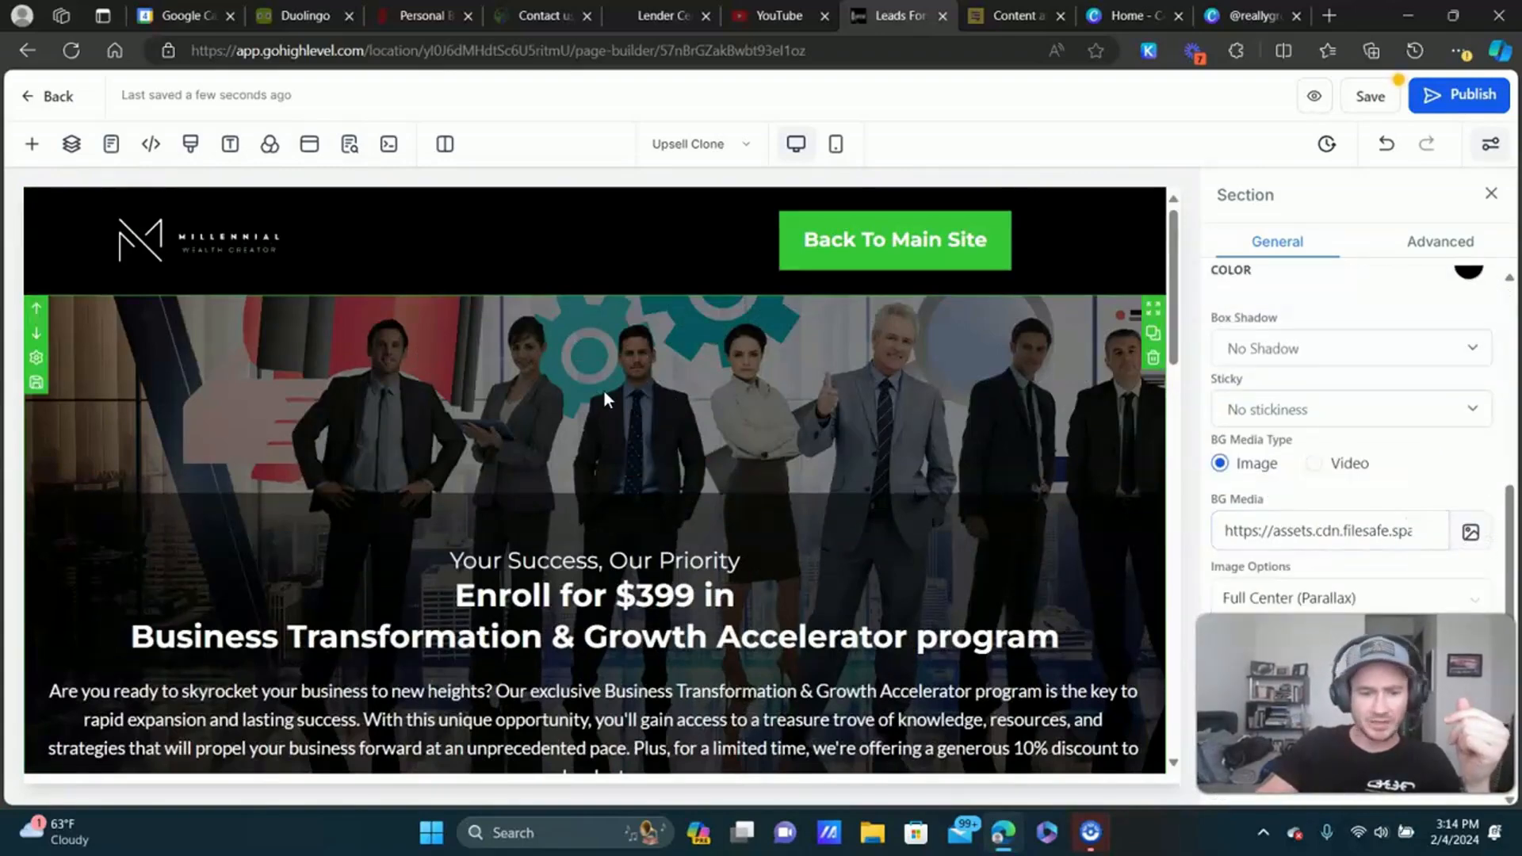
pyautogui.scroll(-1, 729, 493)
pyautogui.scroll(-3, 729, 493)
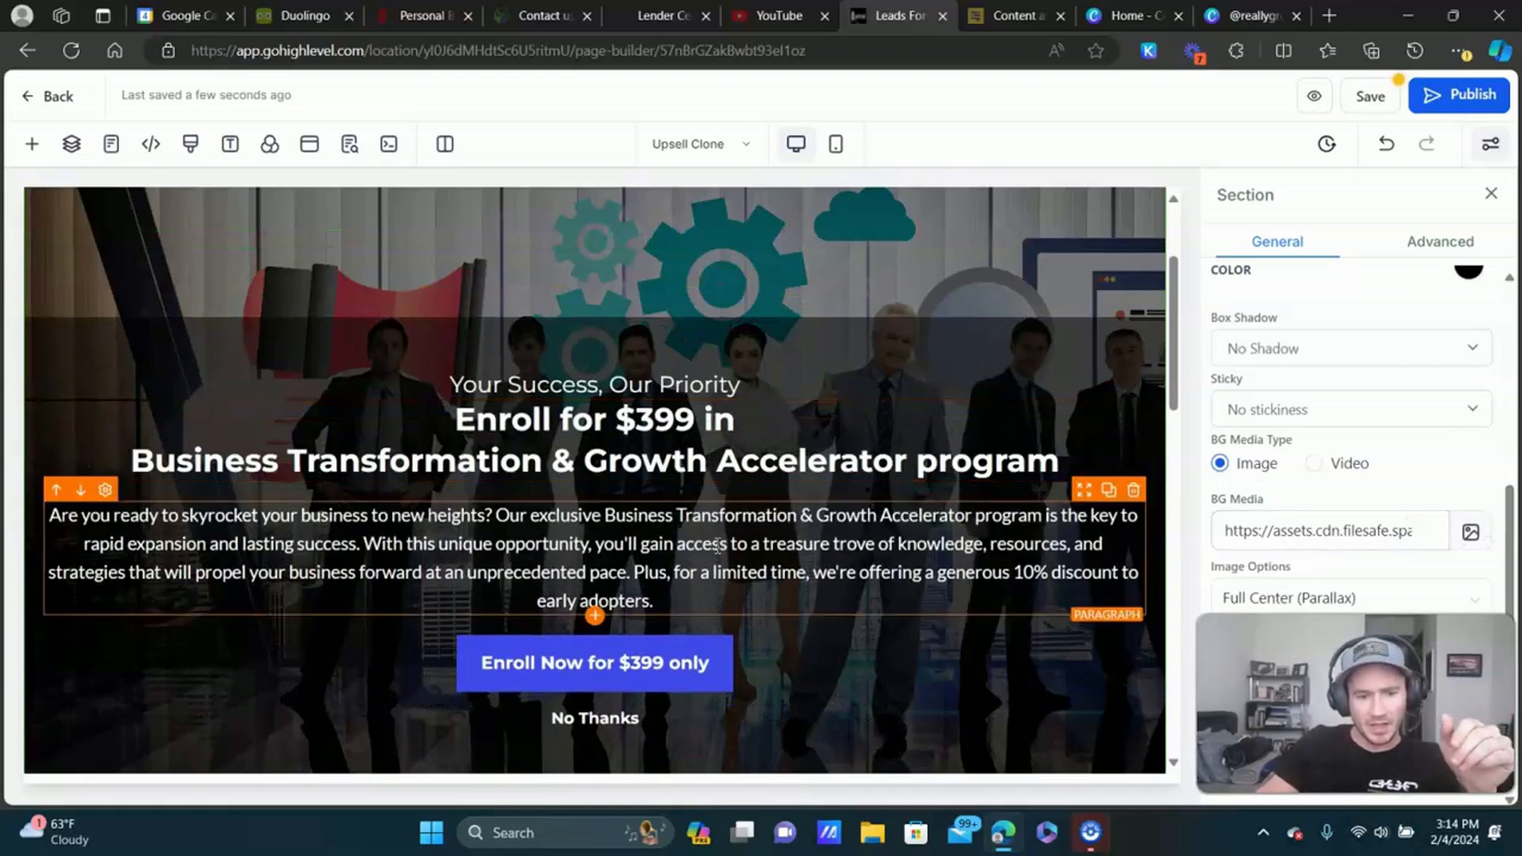
pyautogui.scroll(-2, 700, 341)
# Replace the hero section's sub headline text with "Millennial Wealth Creator Blog".
pyautogui.click(700, 340)
pyautogui.click(861, 354)
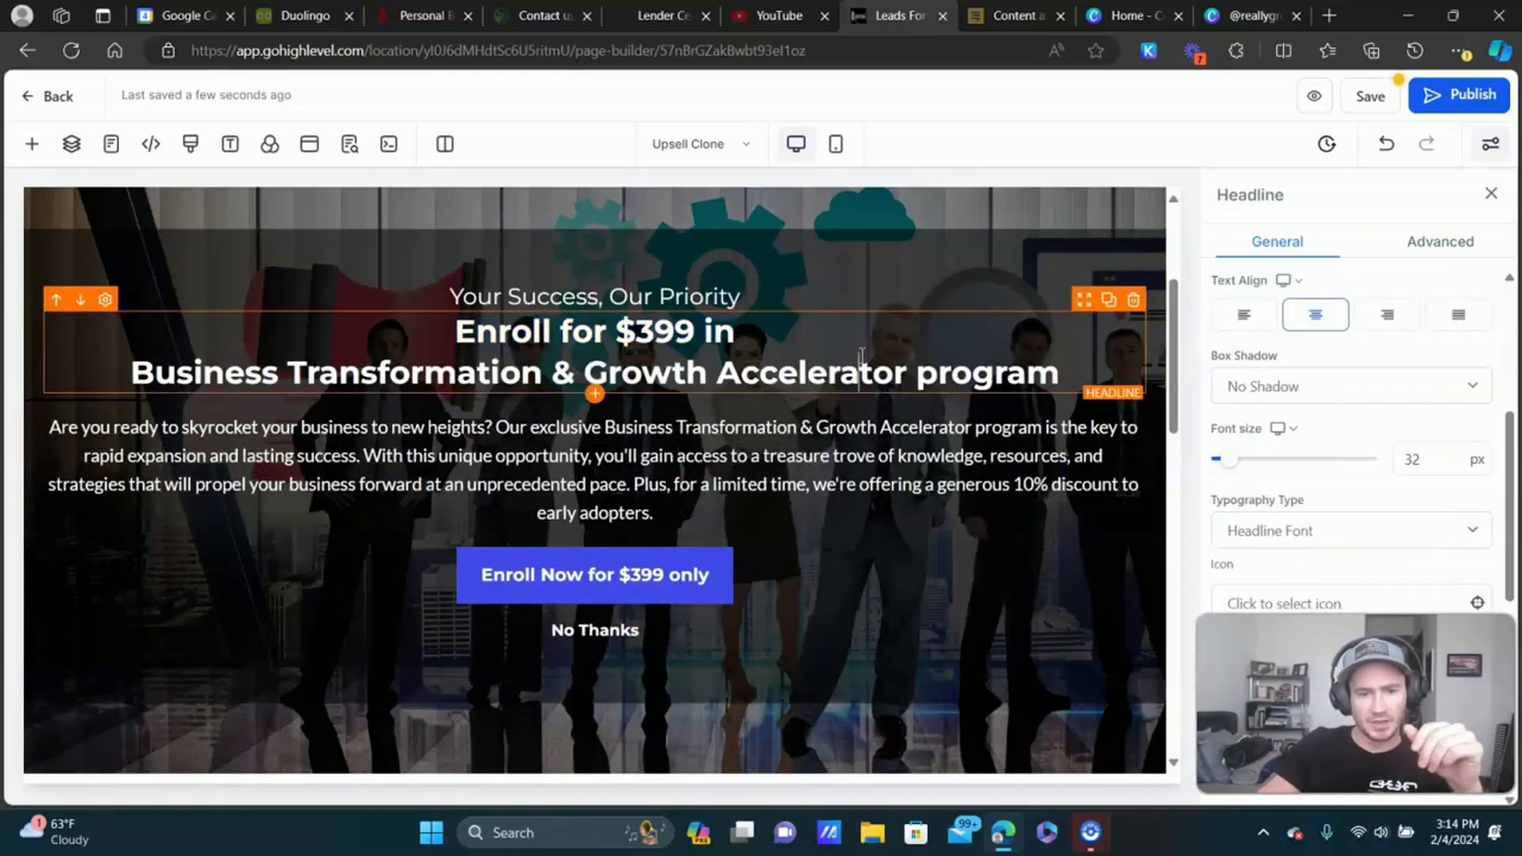
pyautogui.moveTo(1074, 372); pyautogui.dragTo(414, 320)
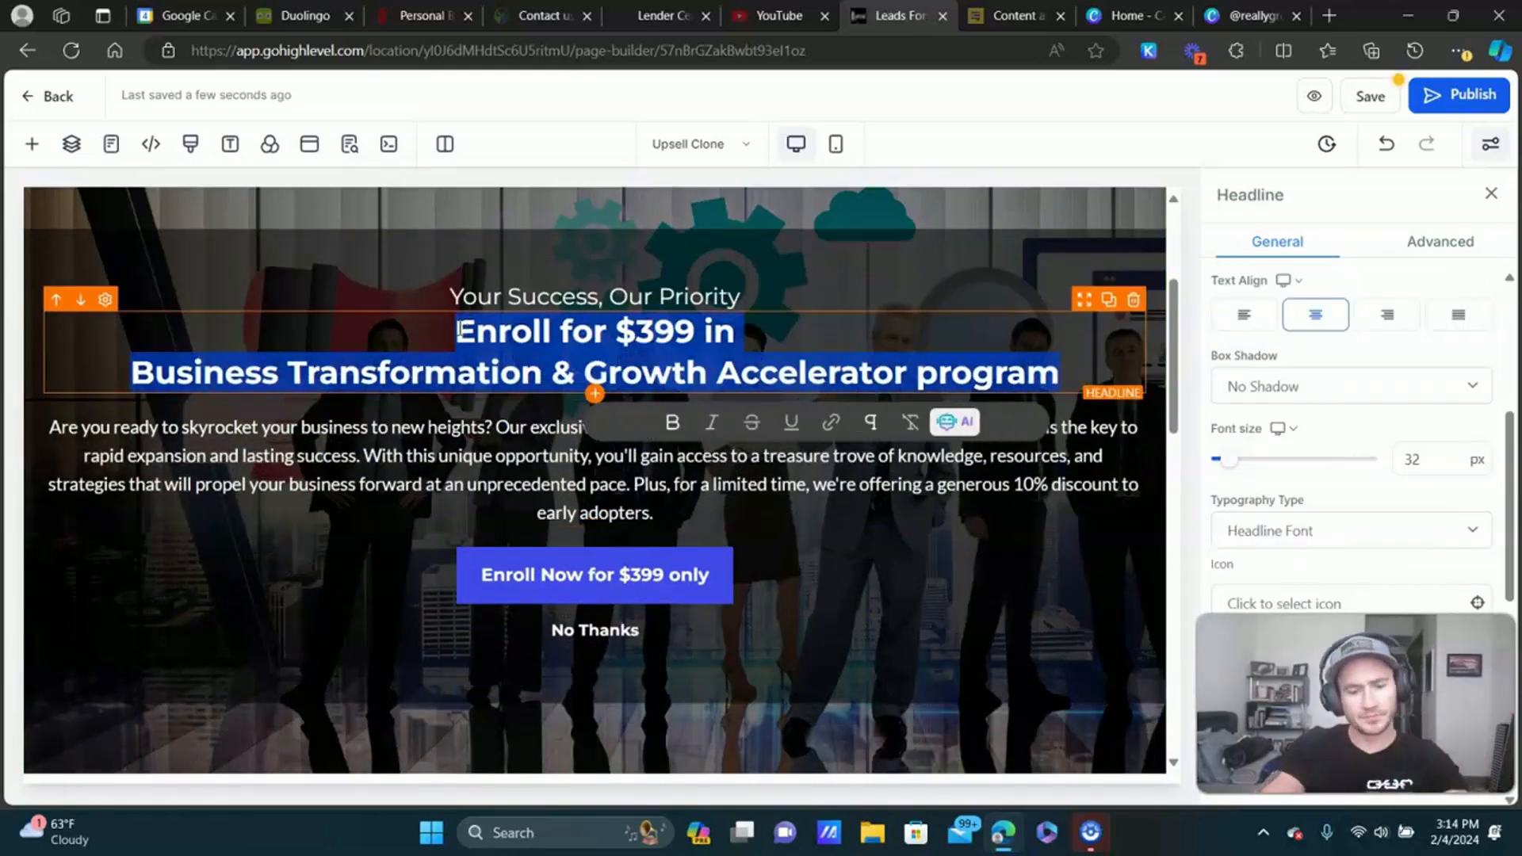
pyautogui.tripleClick(710, 295)
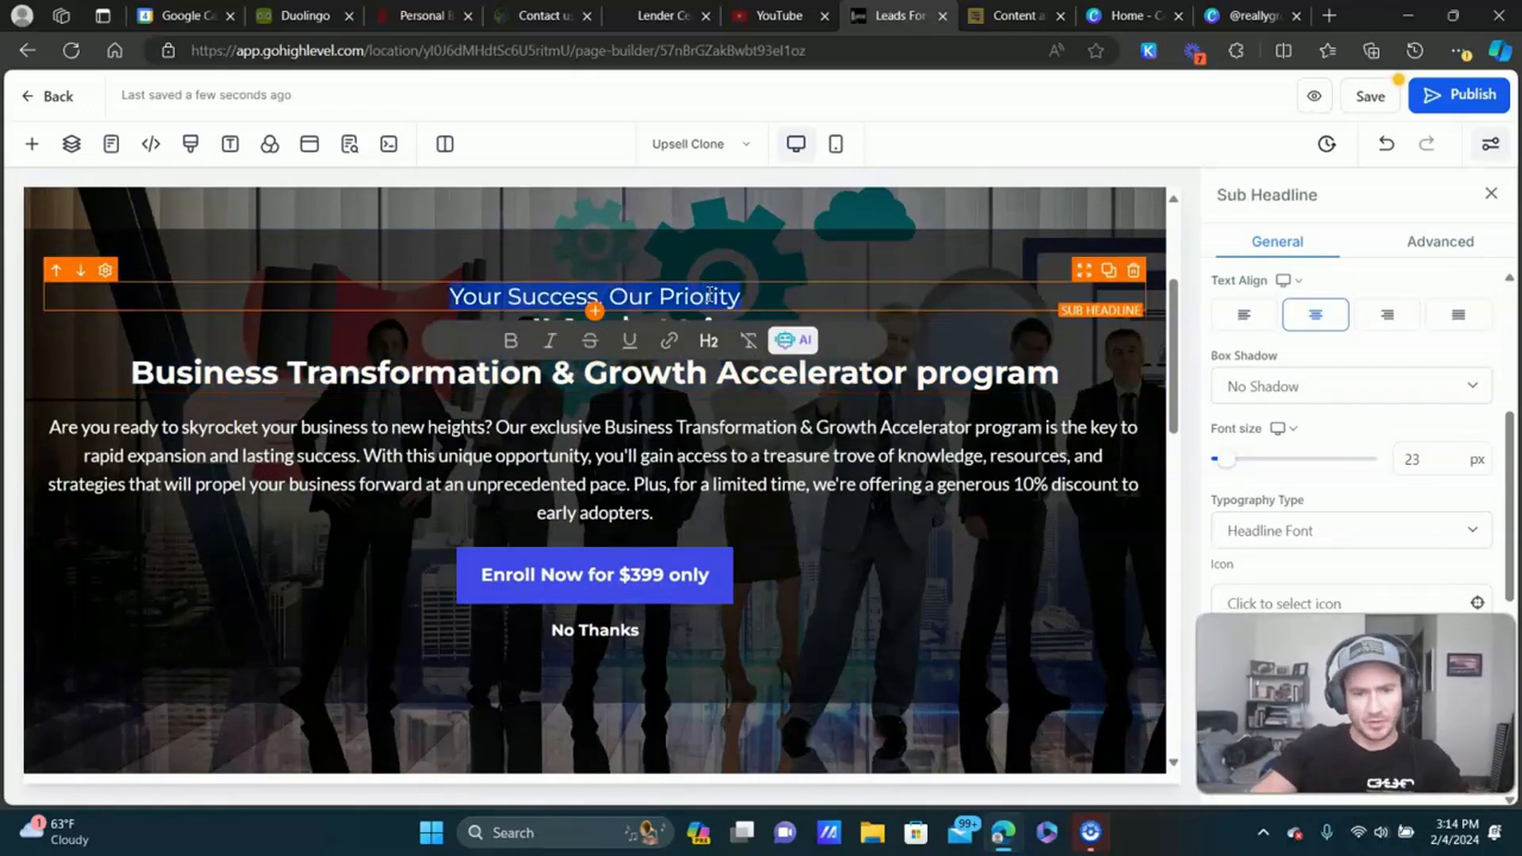
pyautogui.press('BackSpace')
pyautogui.write('Mille')
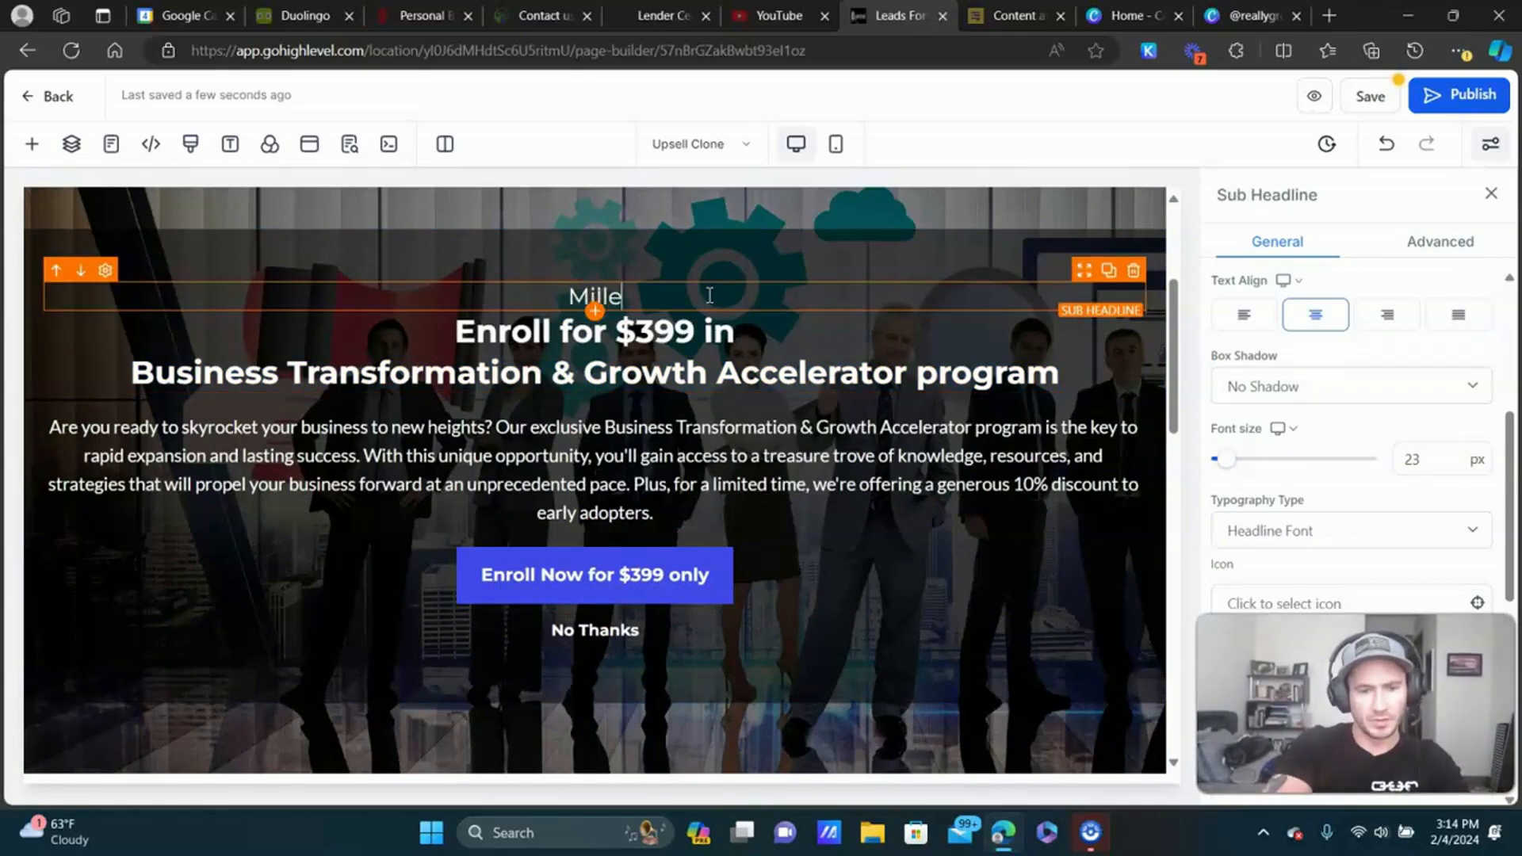
pyautogui.write('nnial Wealth Crea')
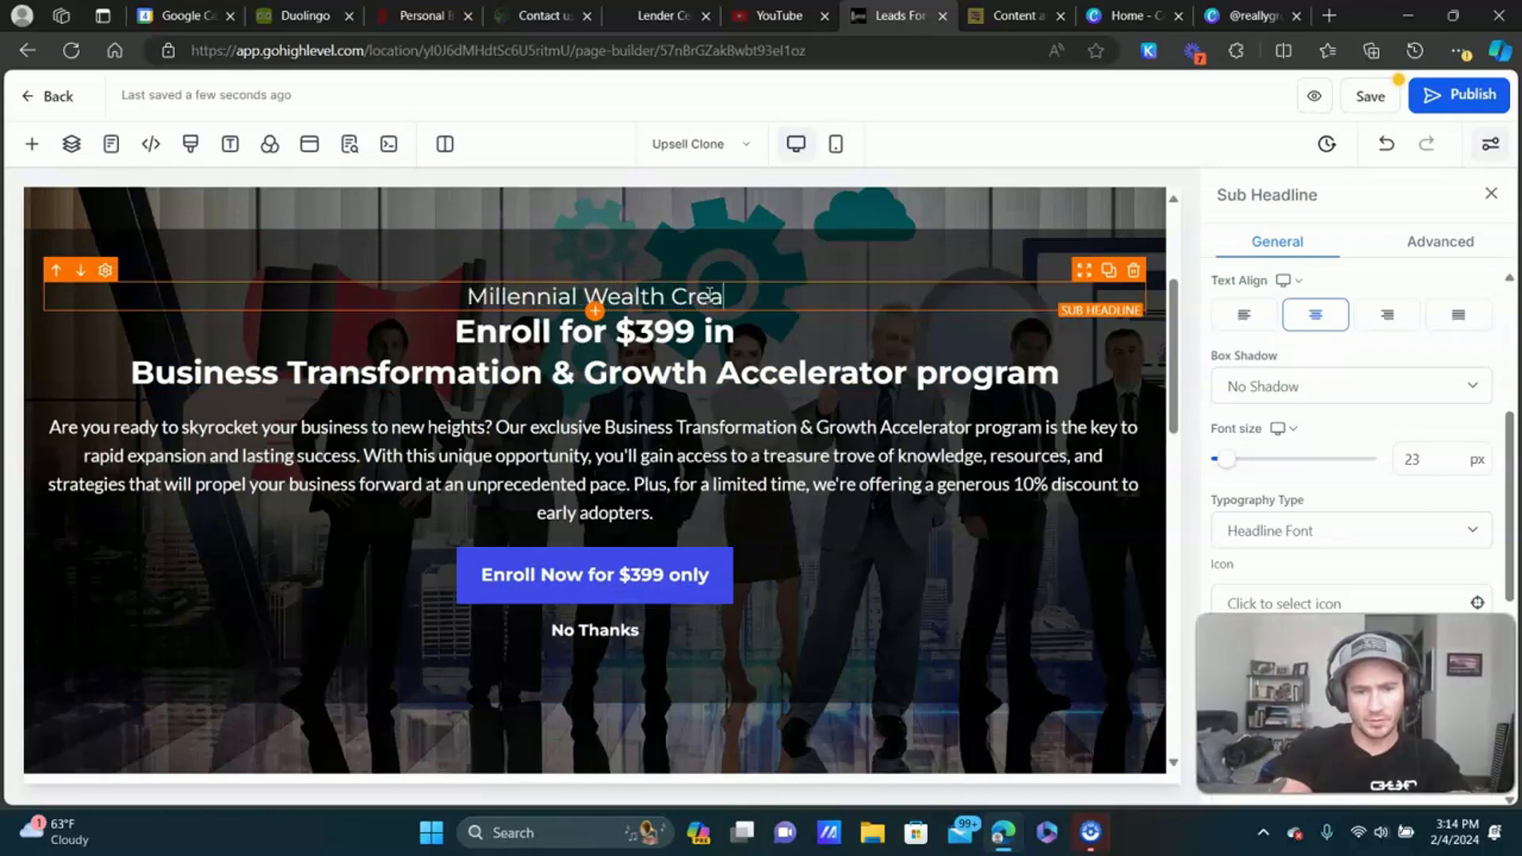
pyautogui.write('tor Blog')
# Replace the hero section's two-line headline with "Browse Our Infinite Banking Educational Articles Below".
pyautogui.click(564, 336)
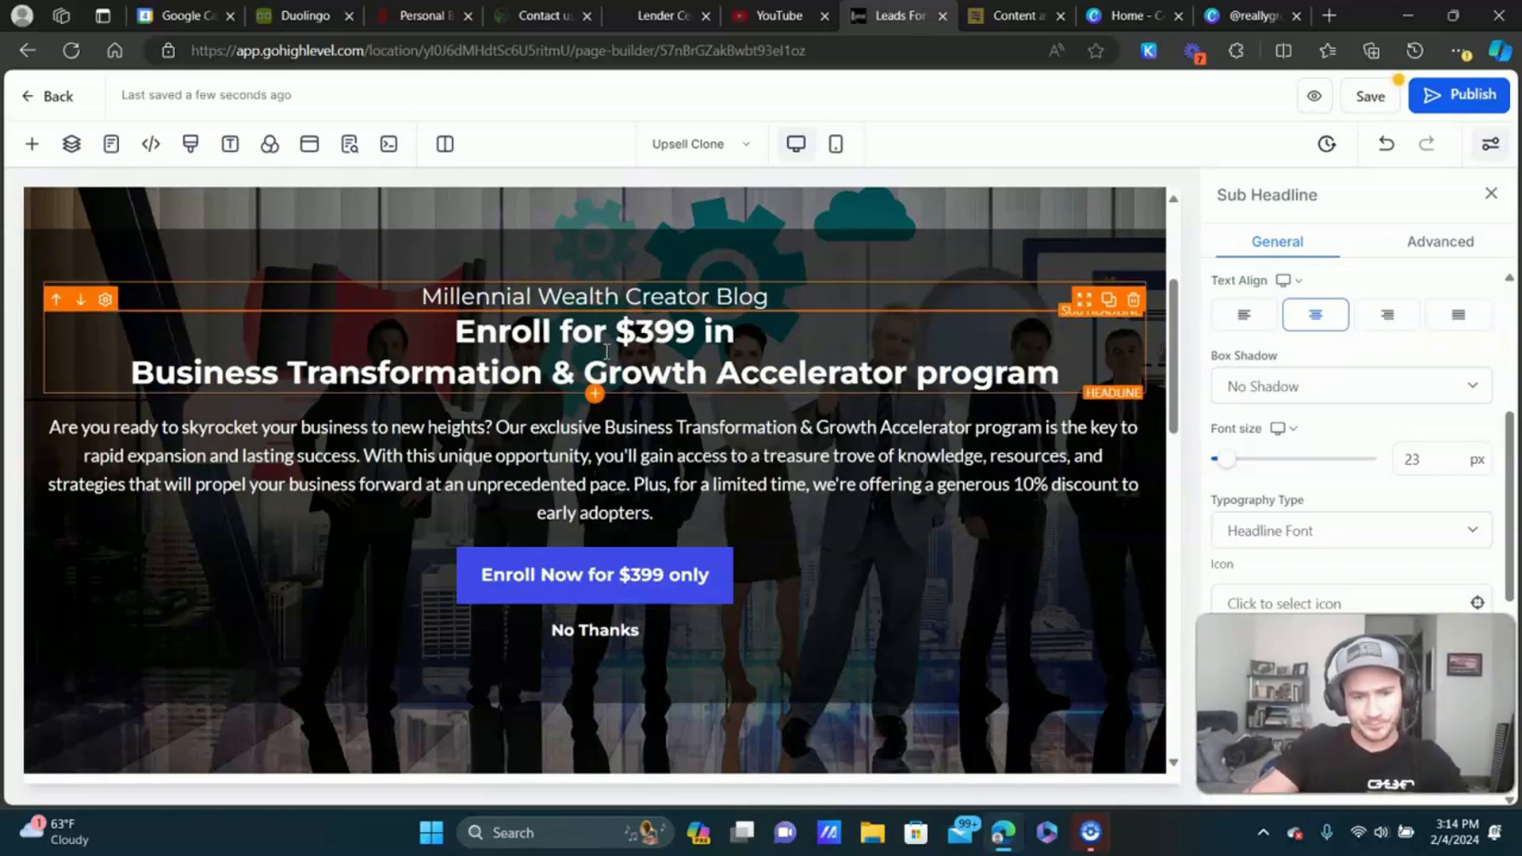
pyautogui.tripleClick(565, 348)
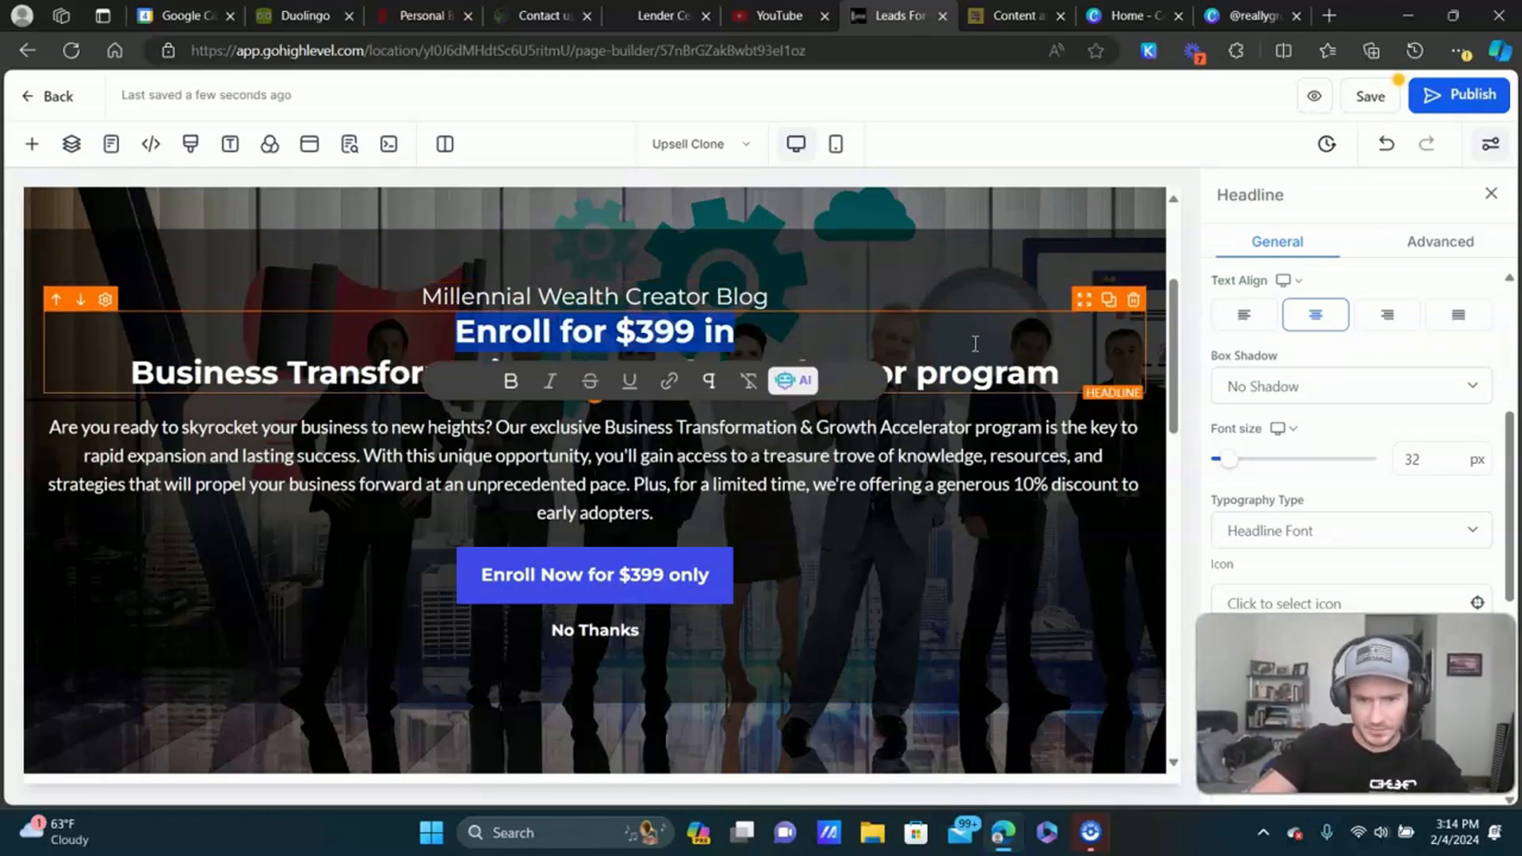
pyautogui.moveTo(1060, 374); pyautogui.dragTo(446, 347)
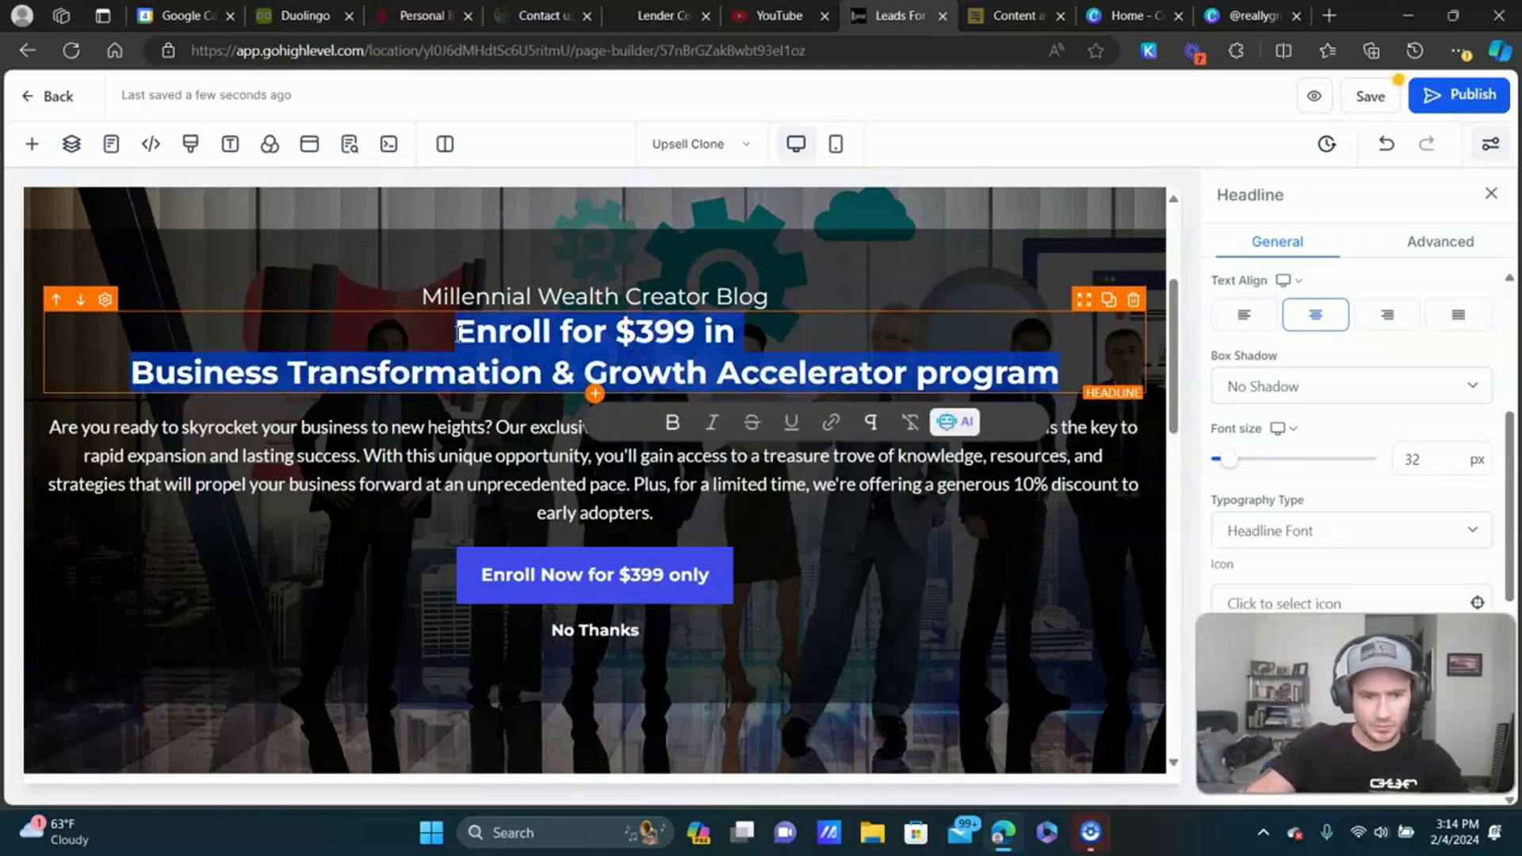
pyautogui.write('Browse')
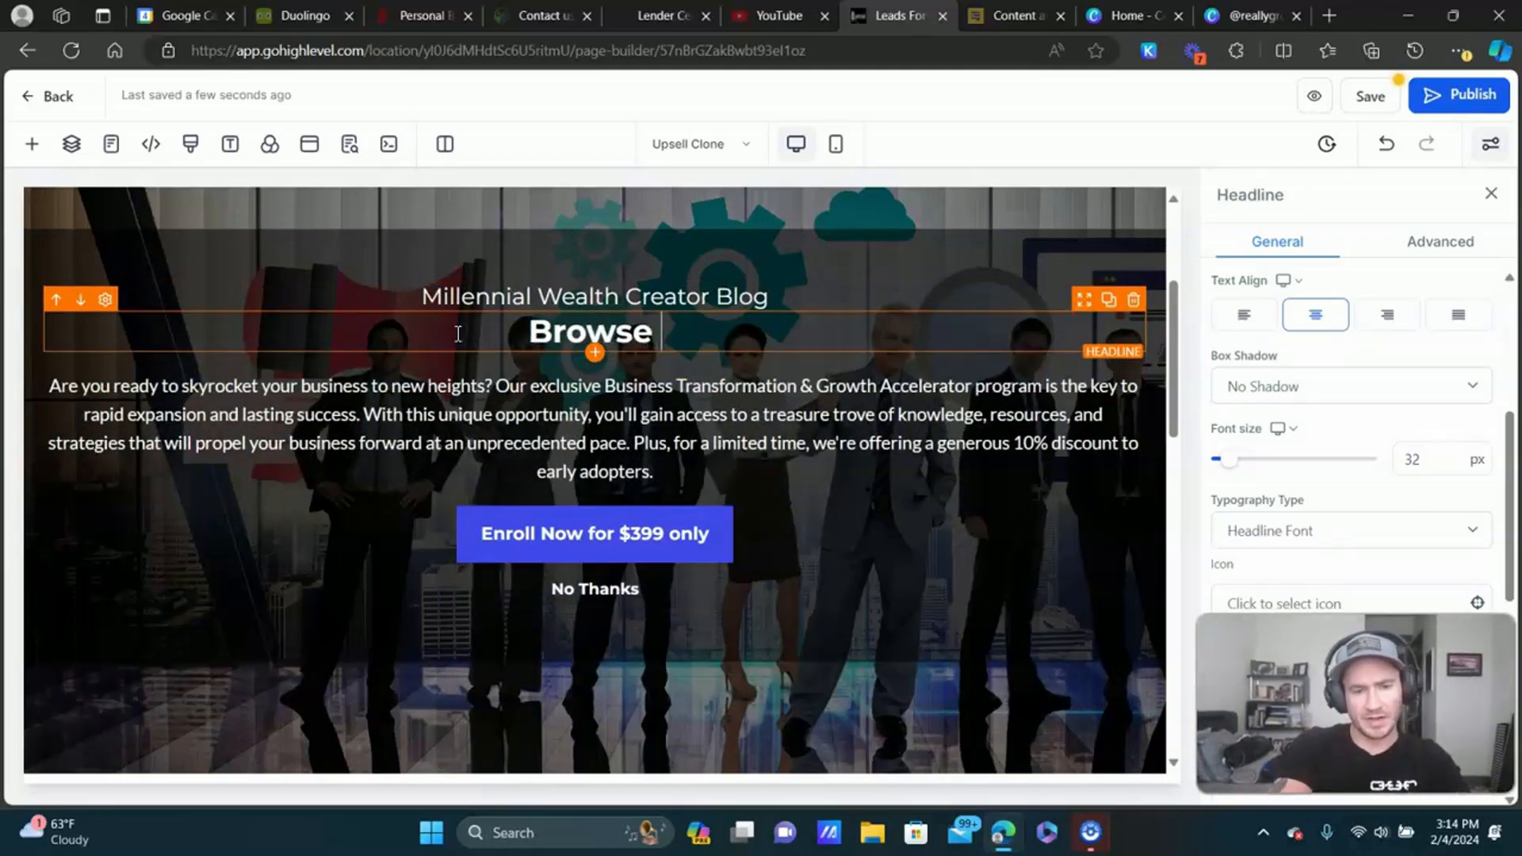
pyautogui.write(' our e')
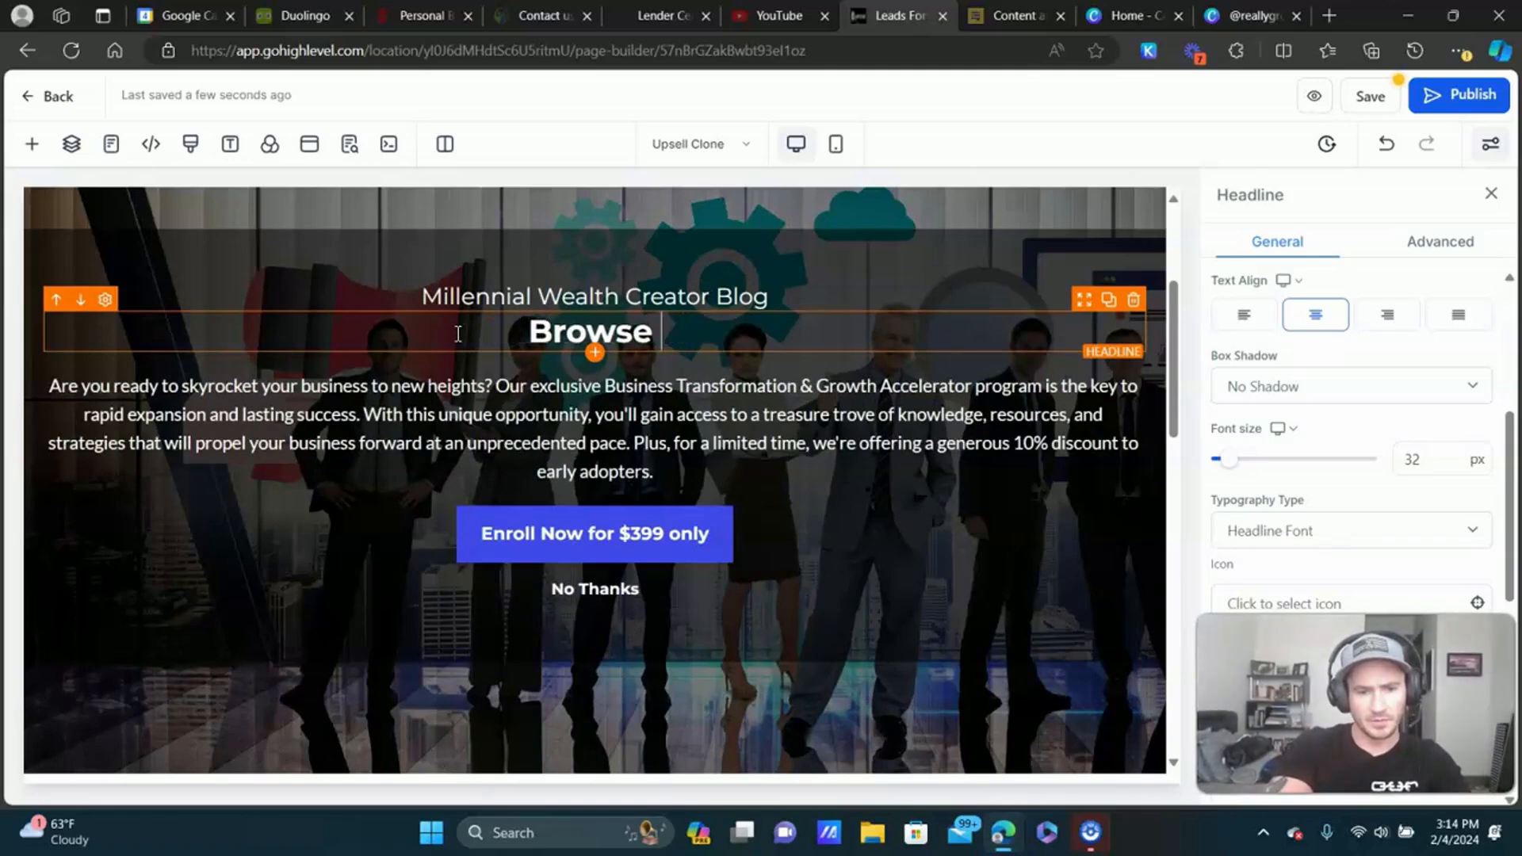
pyautogui.write('nfinite Banking')
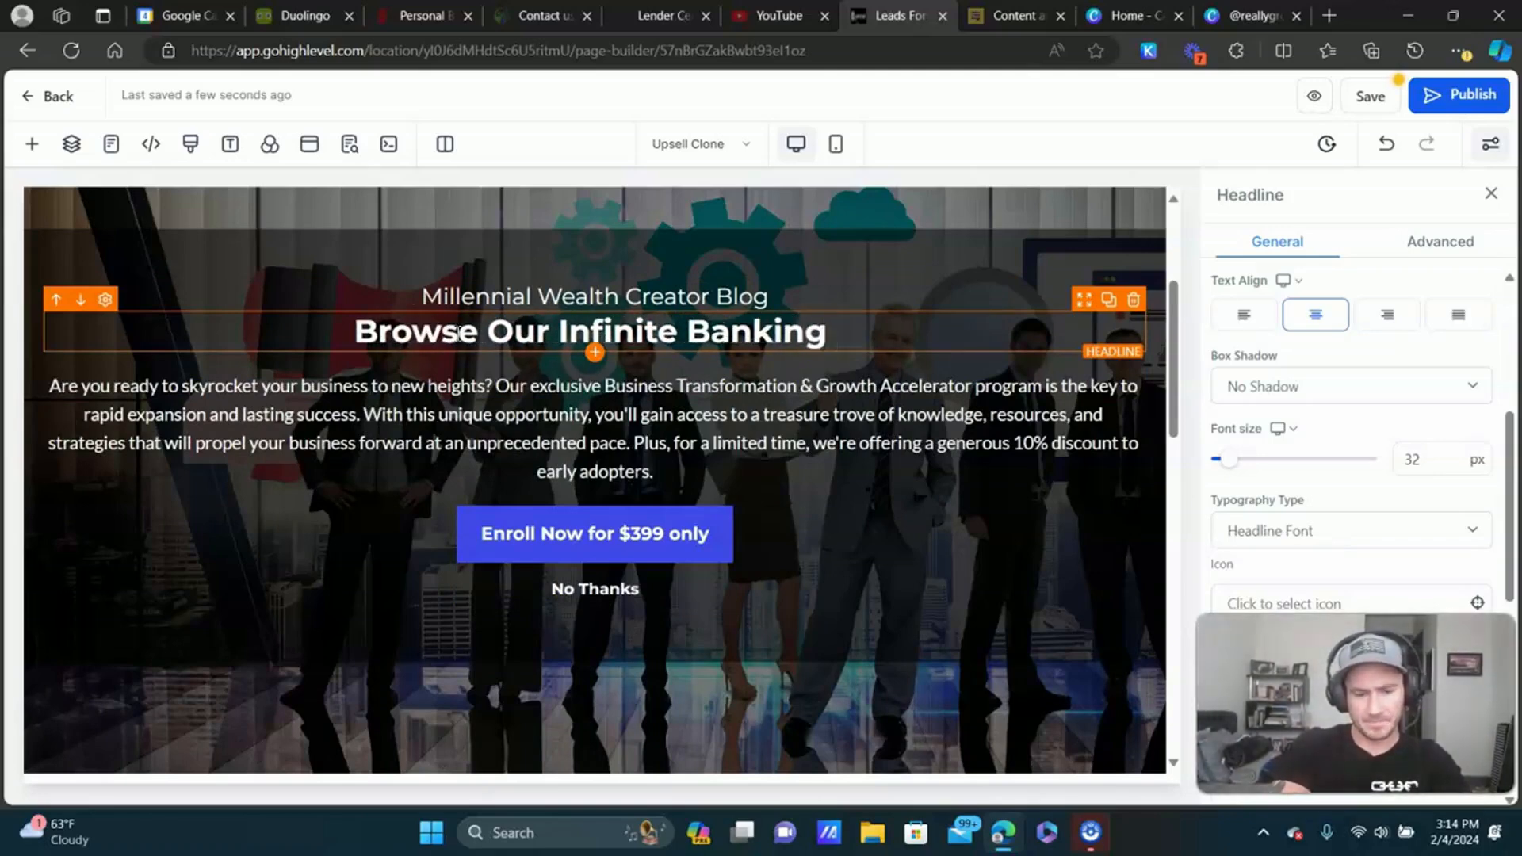
pyautogui.write(' Experience')
pyautogui.hotkey('ctrl', 'BackSpace')
pyautogui.write('Ecucat')
pyautogui.press('BackSpace')
pyautogui.press('BackSpace')
pyautogui.press('BackSpace')
pyautogui.press('BackSpace')
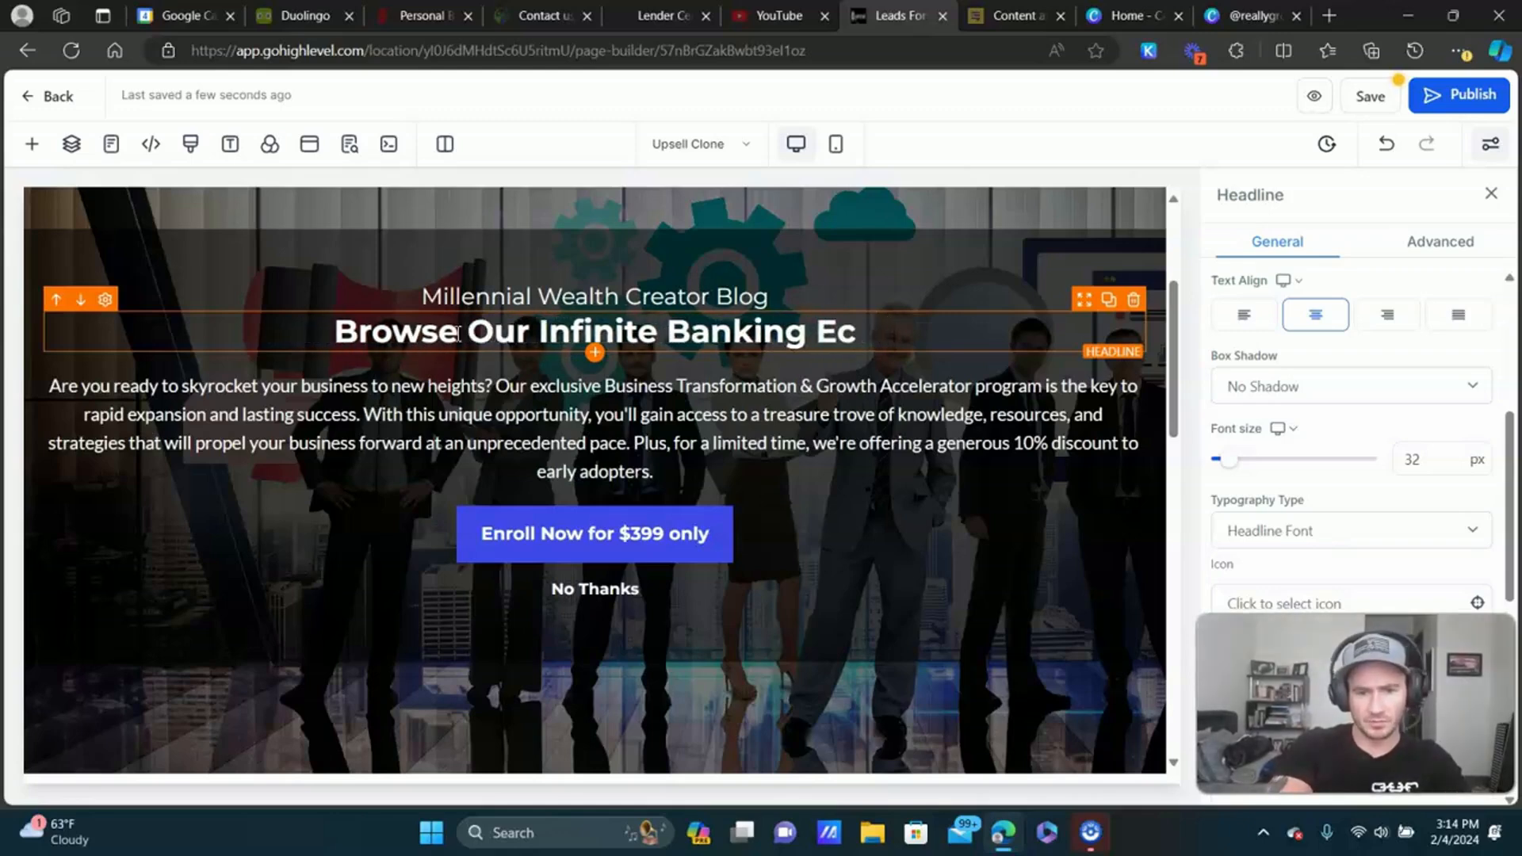
pyautogui.press('BackSpace')
pyautogui.write('ducational')
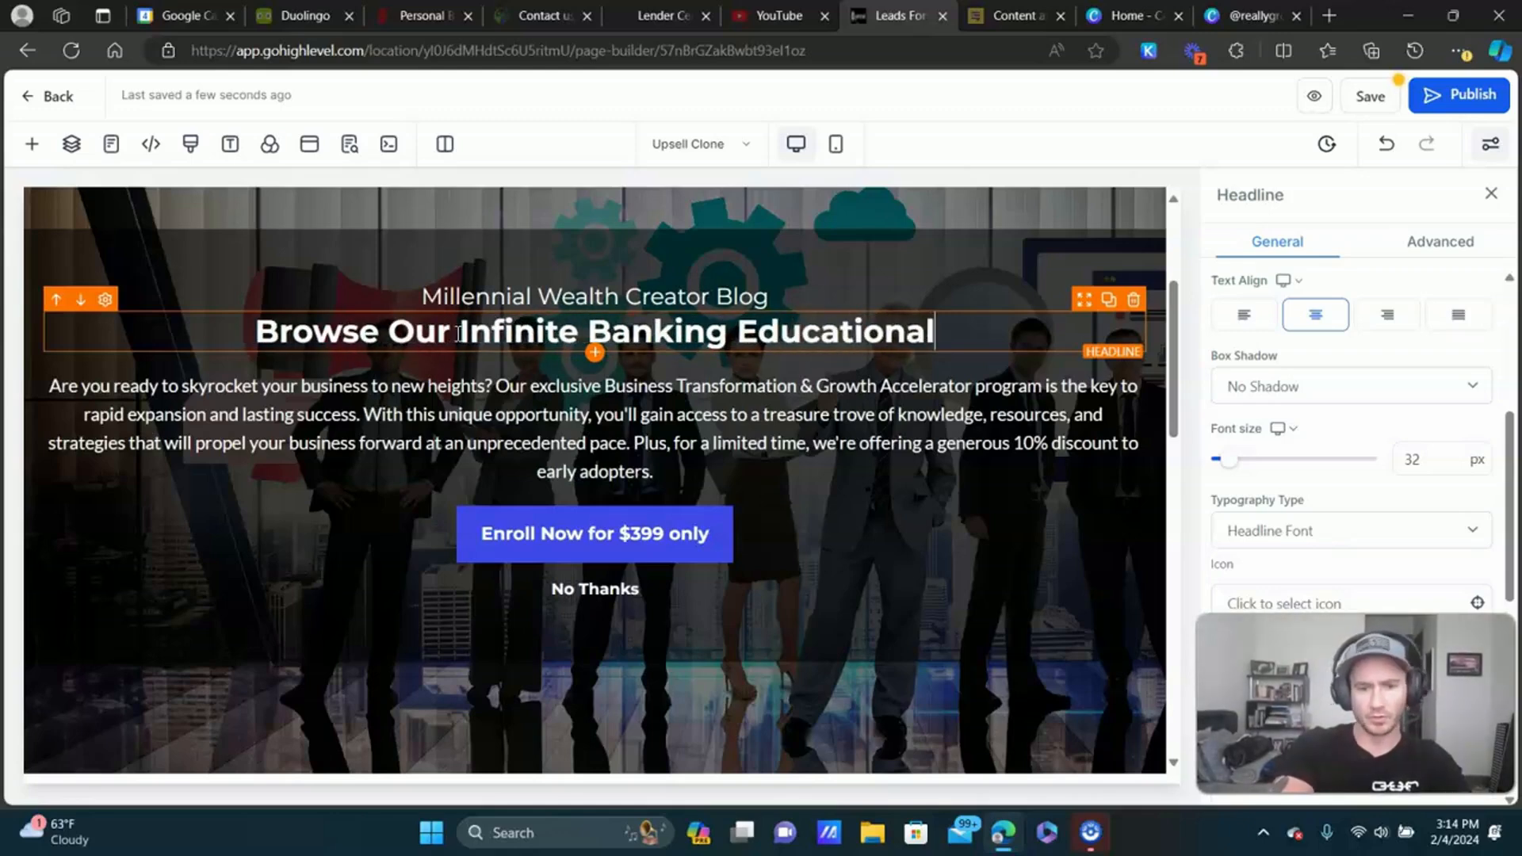
pyautogui.write(' Arti')
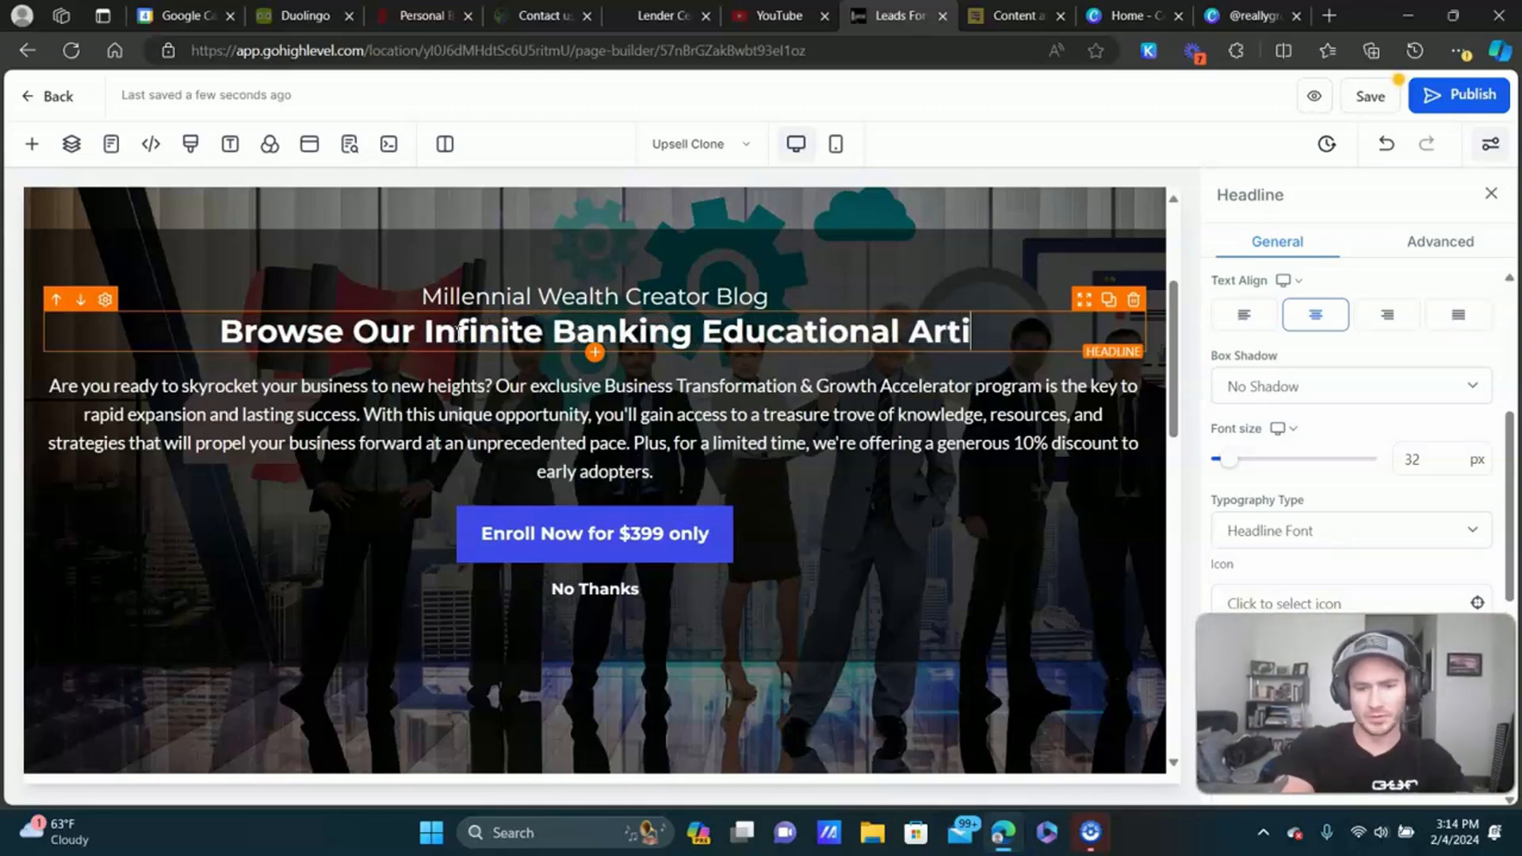
pyautogui.write('cles Blow')
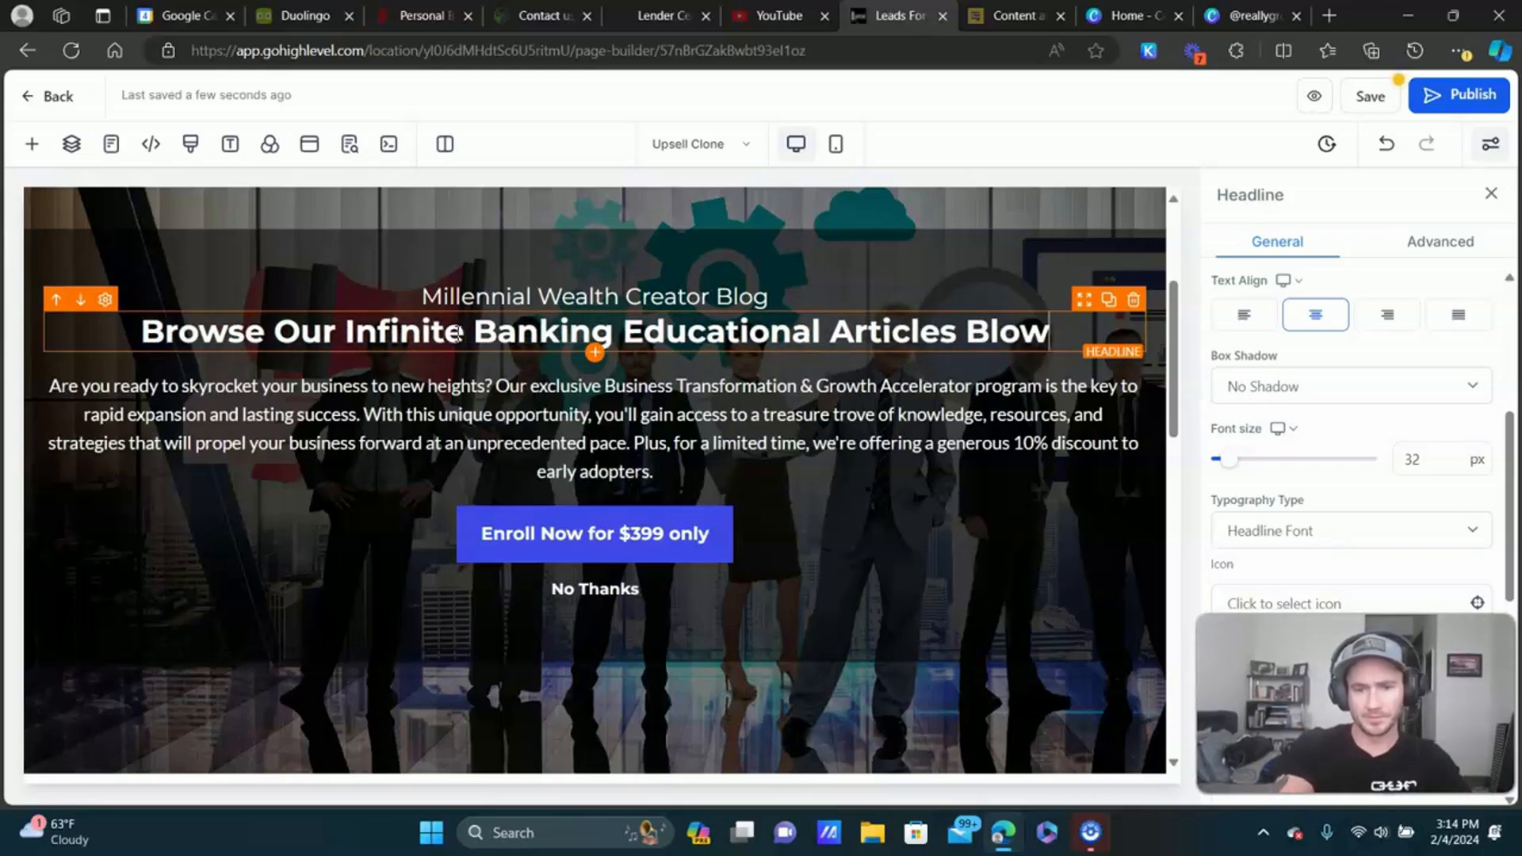
pyautogui.press('BackSpace')
pyautogui.press('BackSpace')
pyautogui.press('BackSpace')
pyautogui.write('ewl')
pyautogui.press('BackSpace')
pyautogui.press('BackSpace')
pyautogui.write('low')
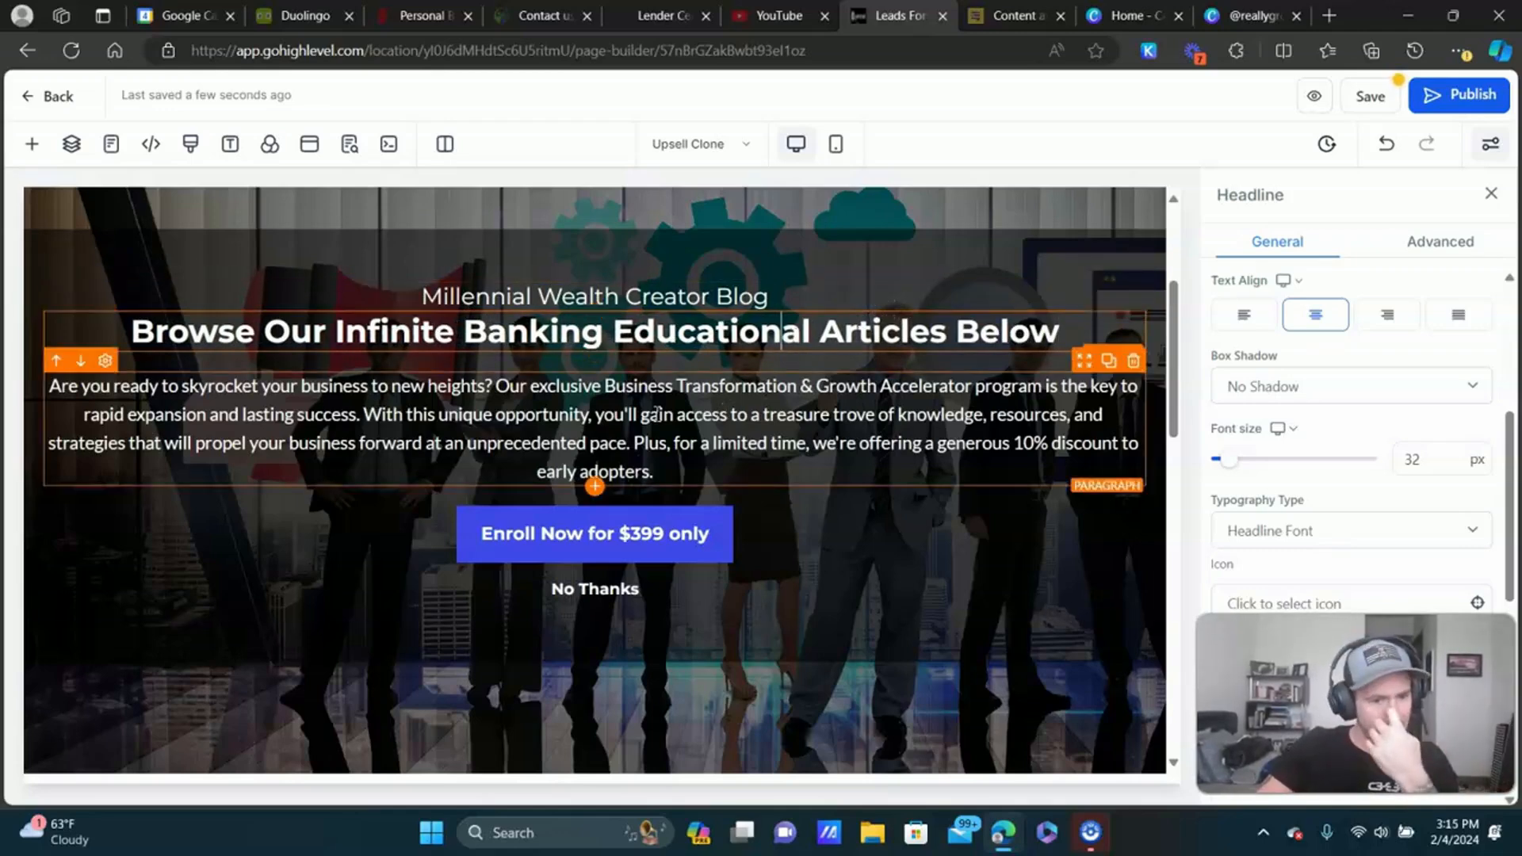
# Replace the hero paragraph with "Make sure to also request my FREE Infinite Banking Masterclass".
pyautogui.tripleClick(657, 411)
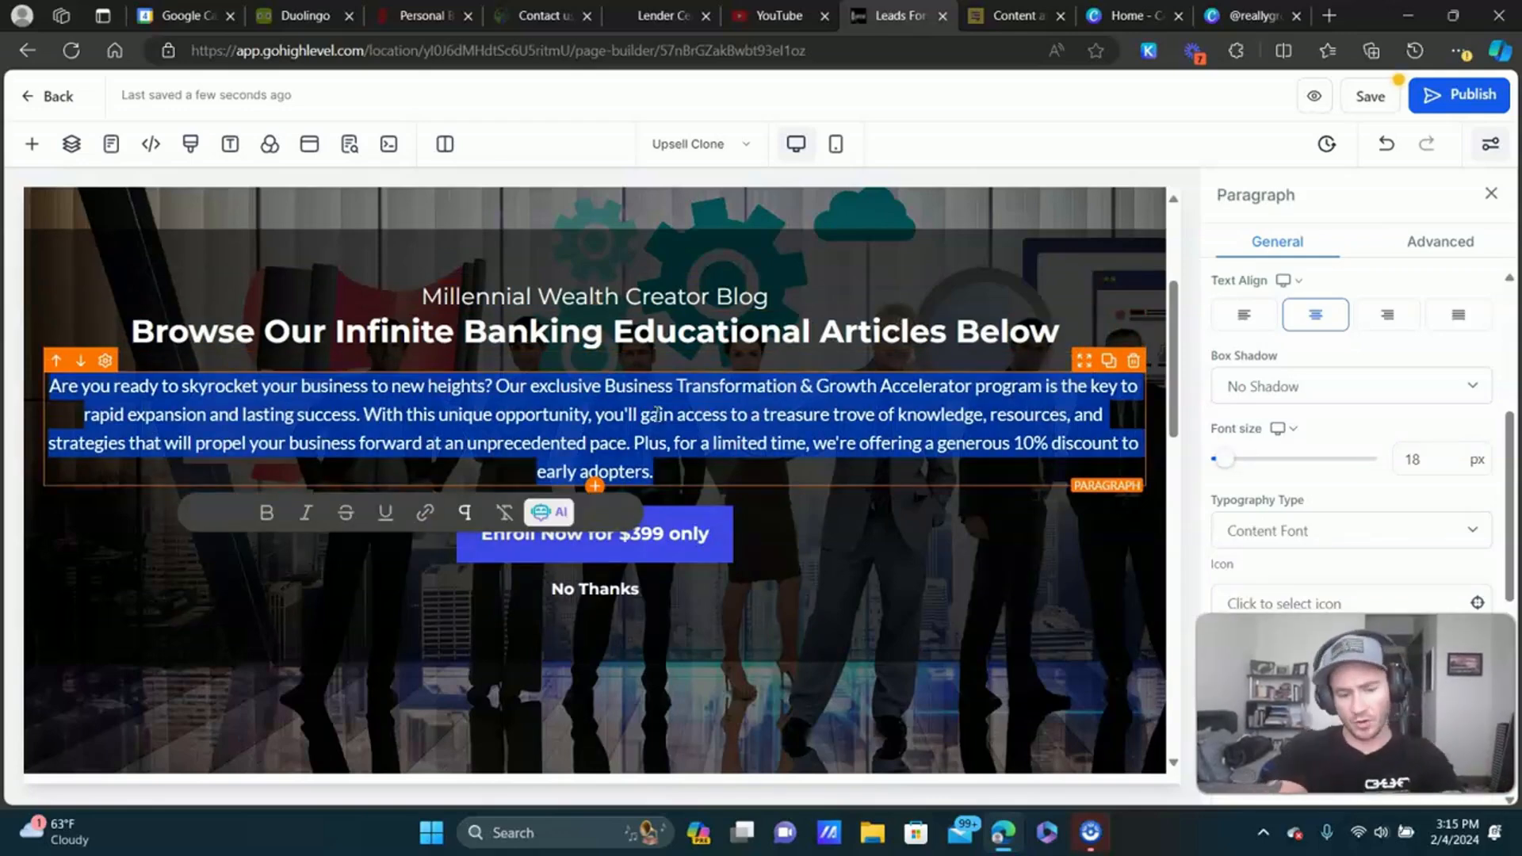
pyautogui.write('Make ')
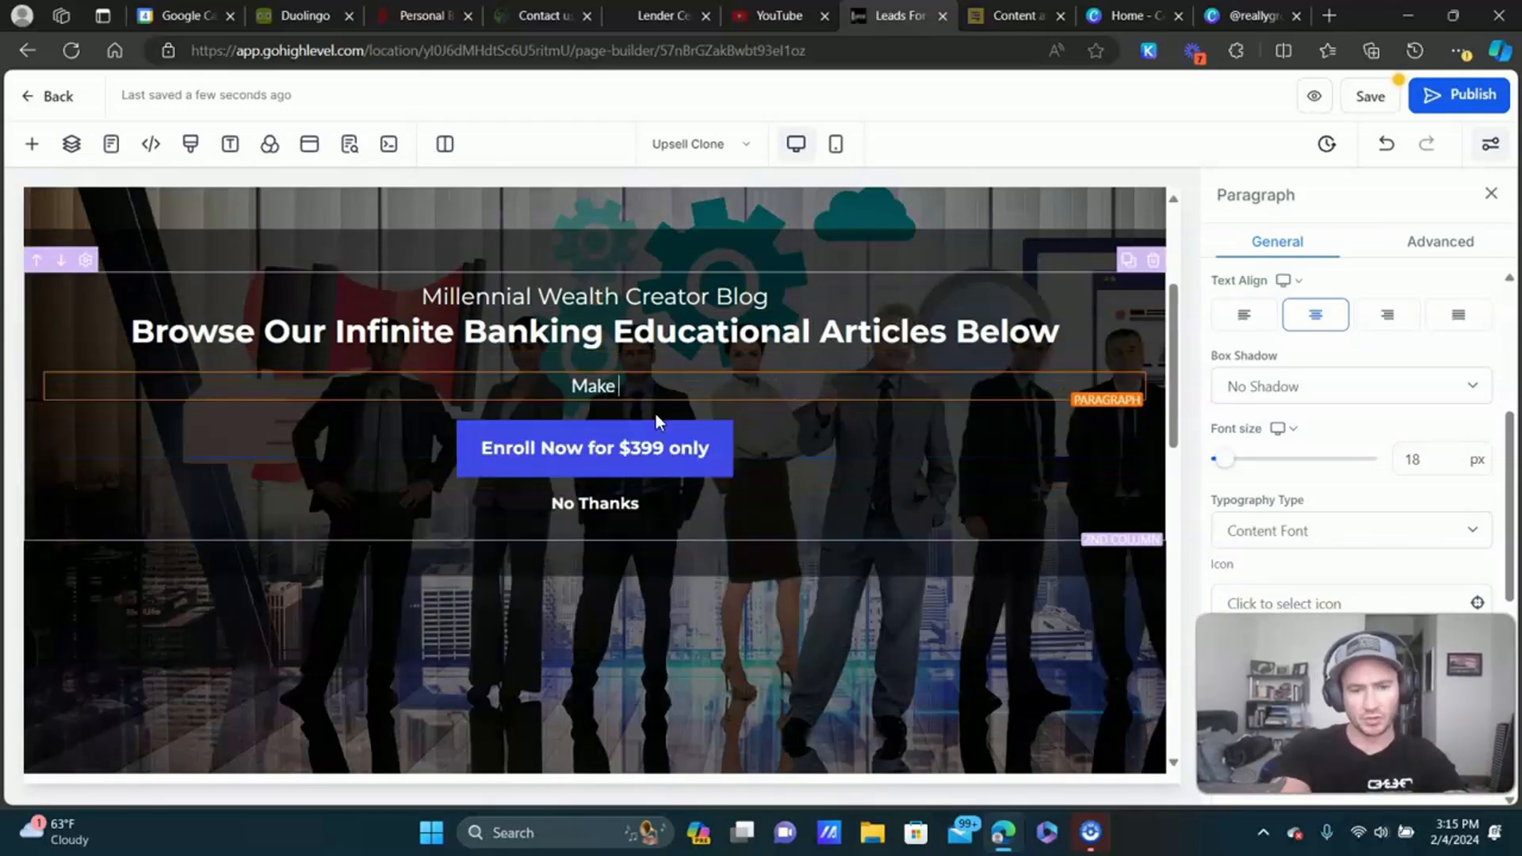
pyautogui.write('sure to also')
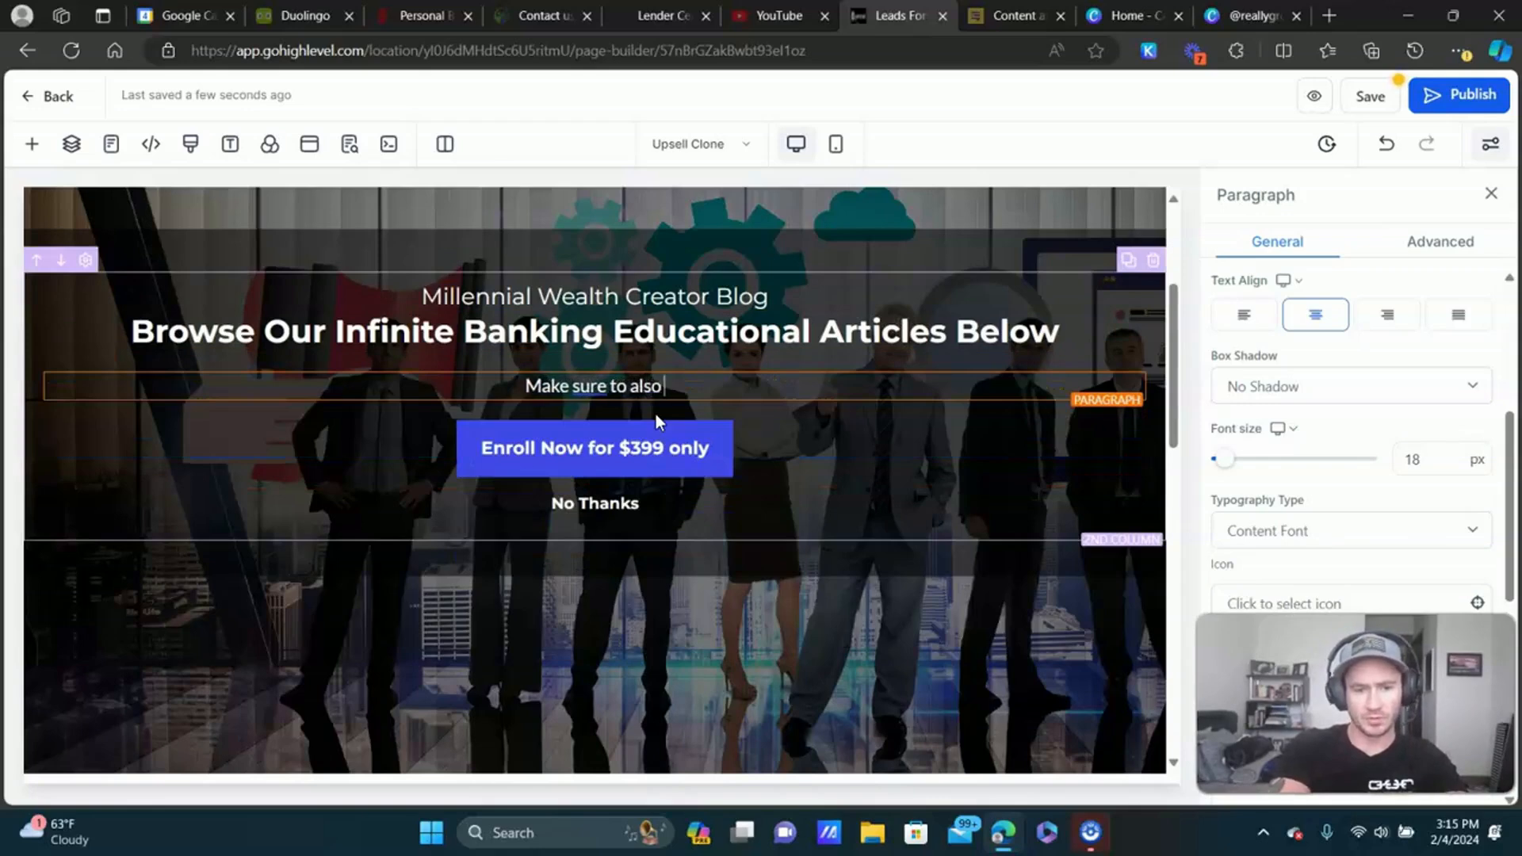
pyautogui.write(' request my ')
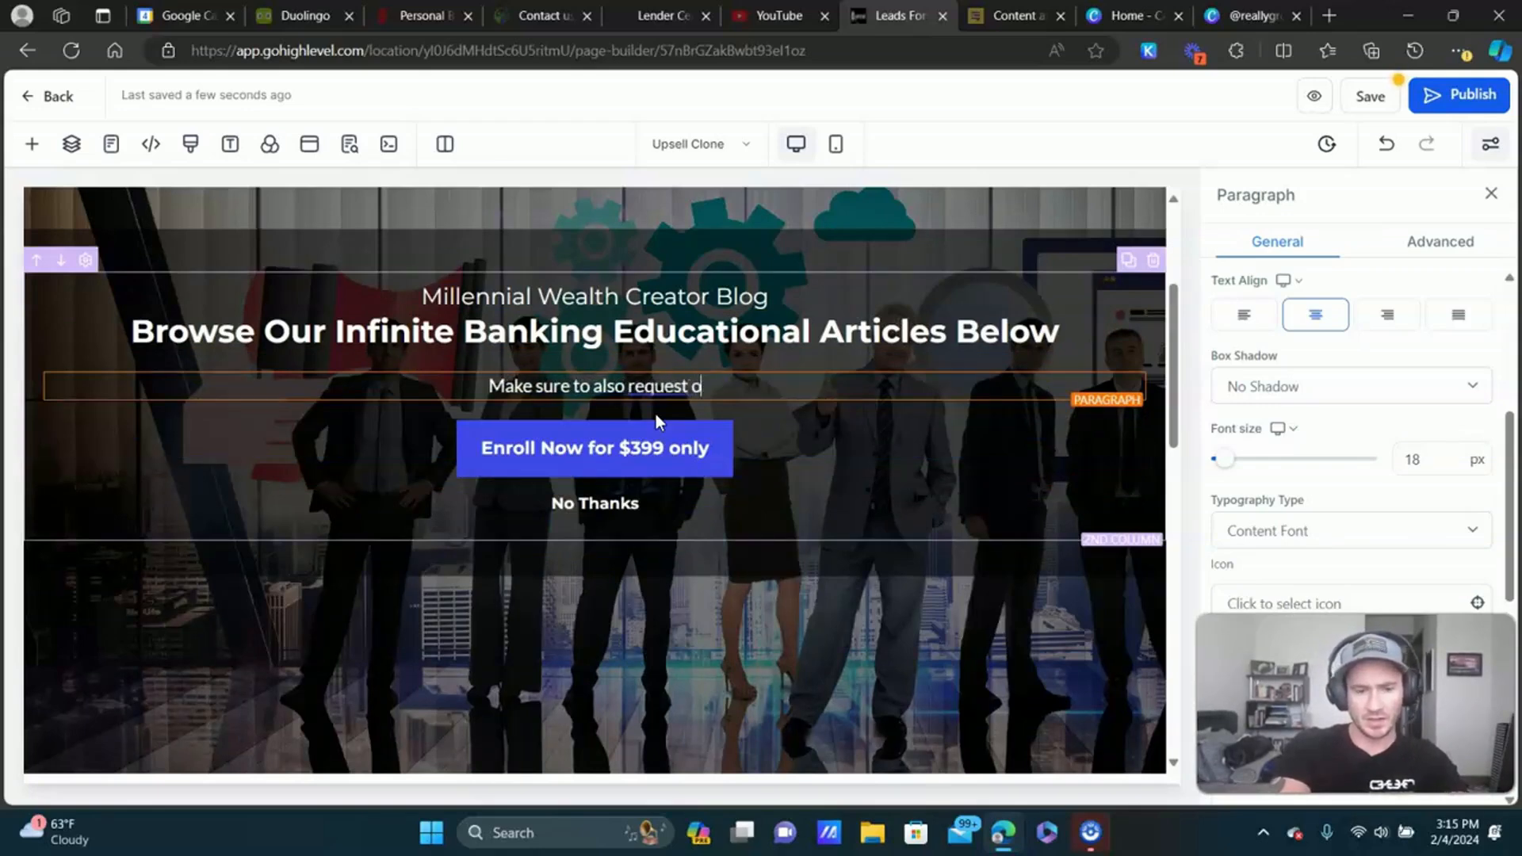
pyautogui.write('FRE')
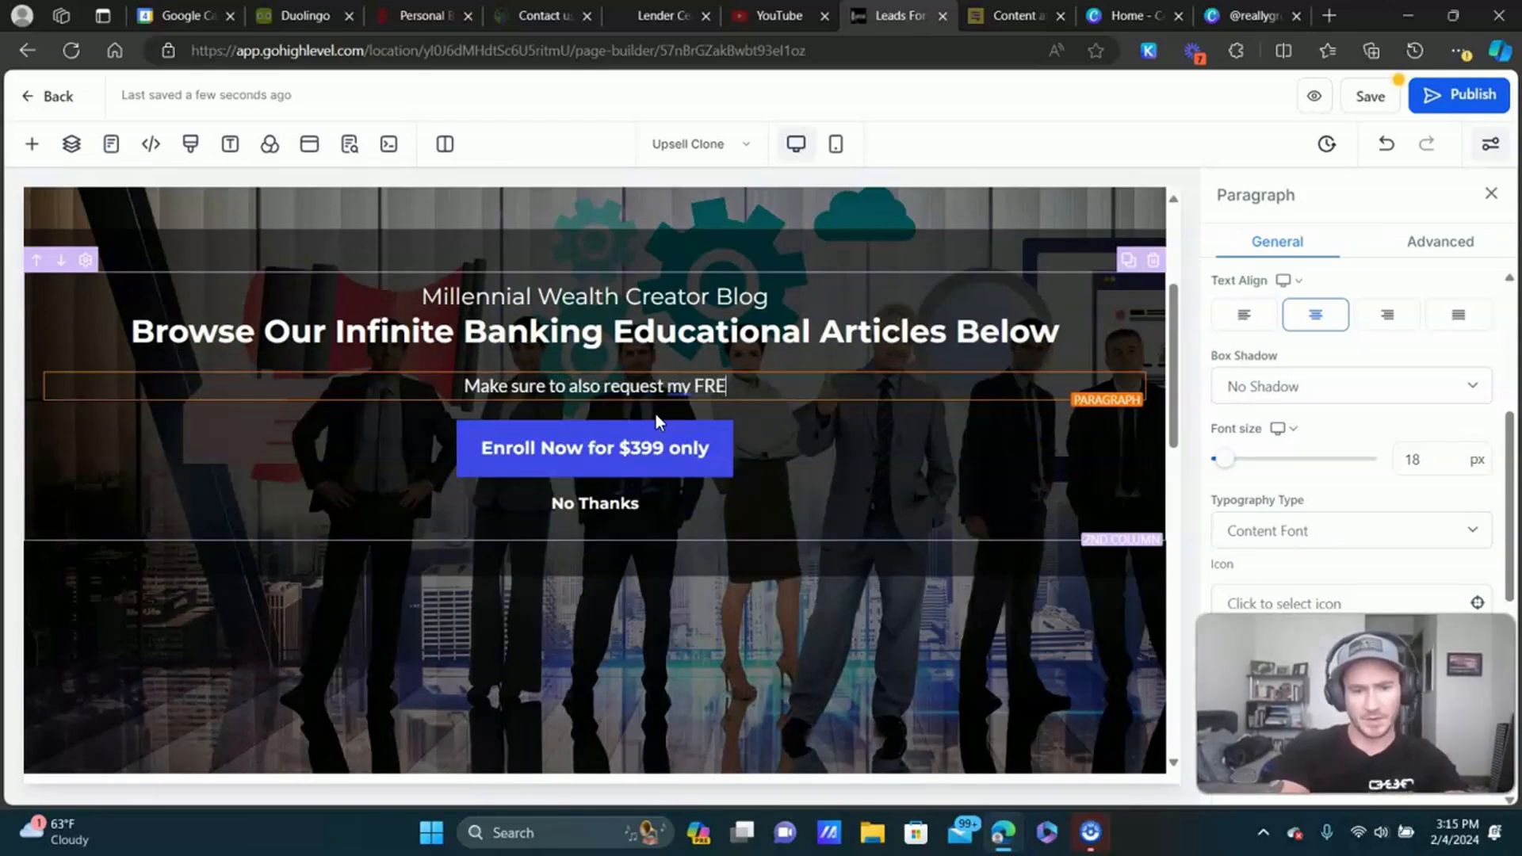
pyautogui.write('E Infinite Bank')
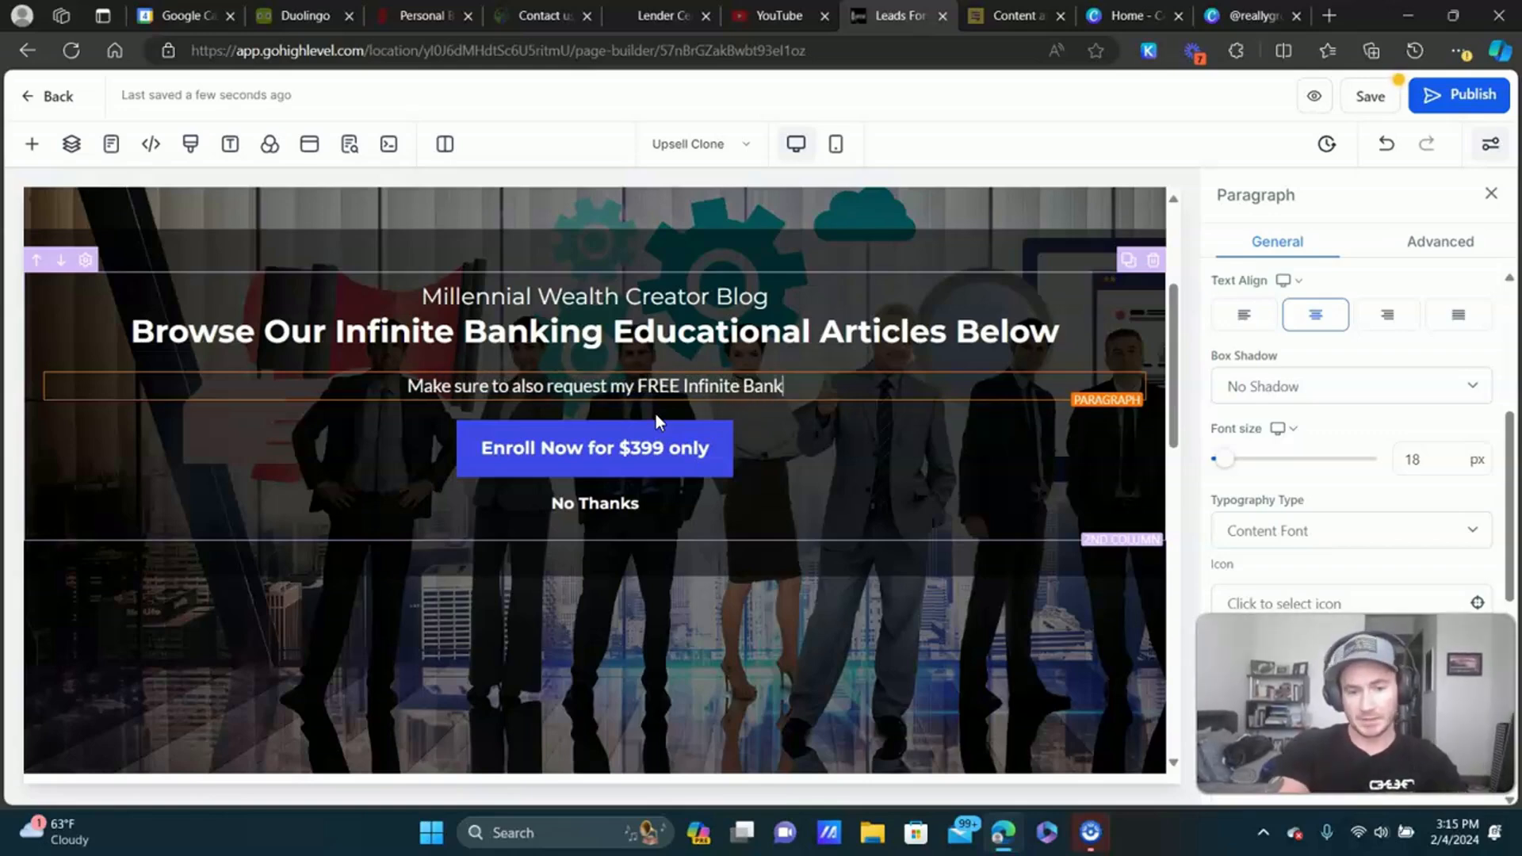
pyautogui.write('ing Masterclass')
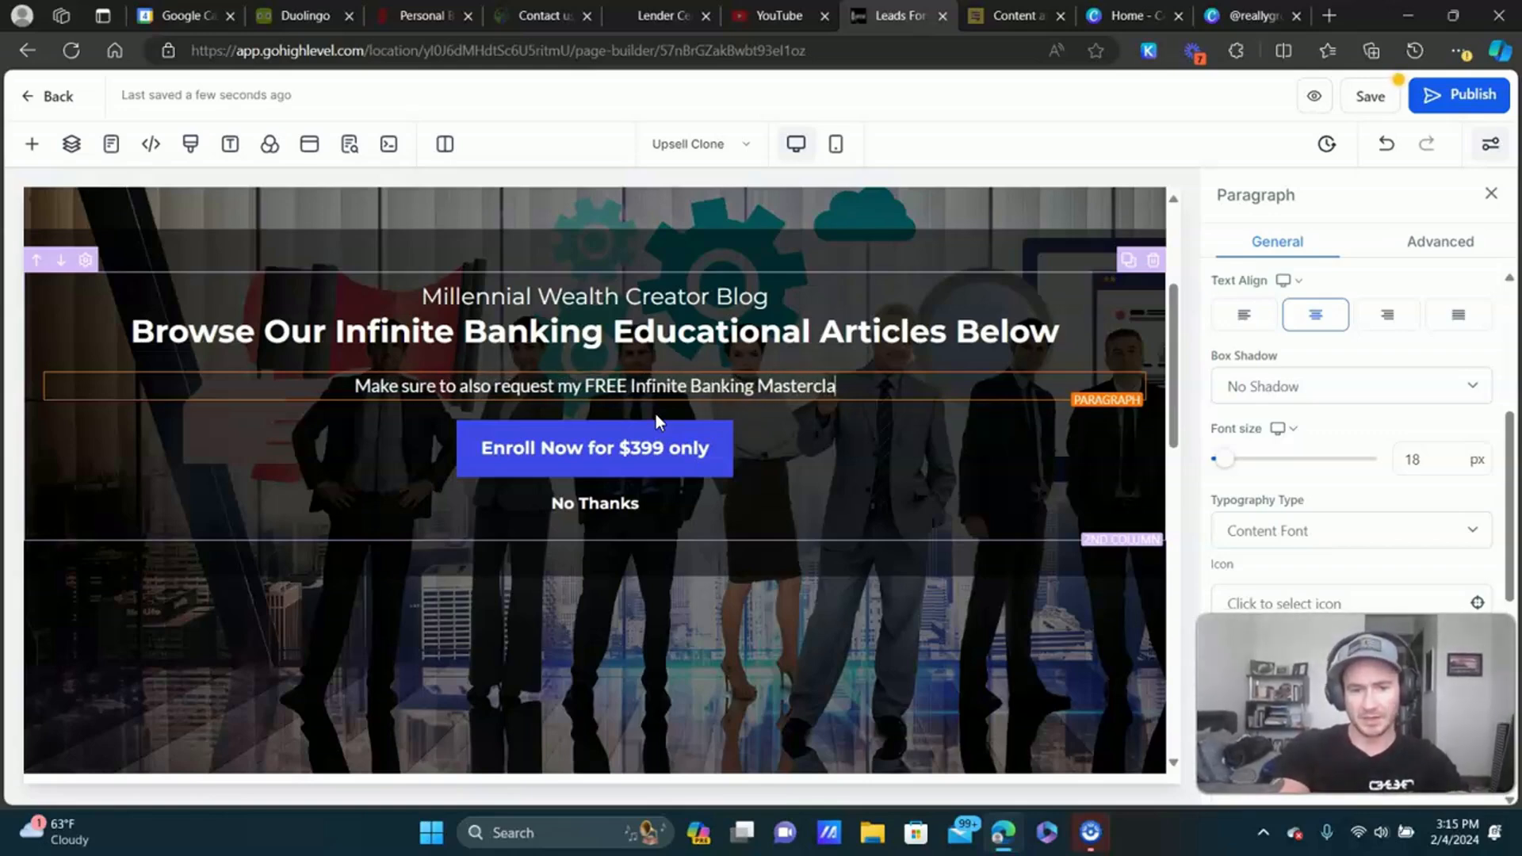
# Delete the "No Thanks" button from the hero section.
pyautogui.click(630, 467)
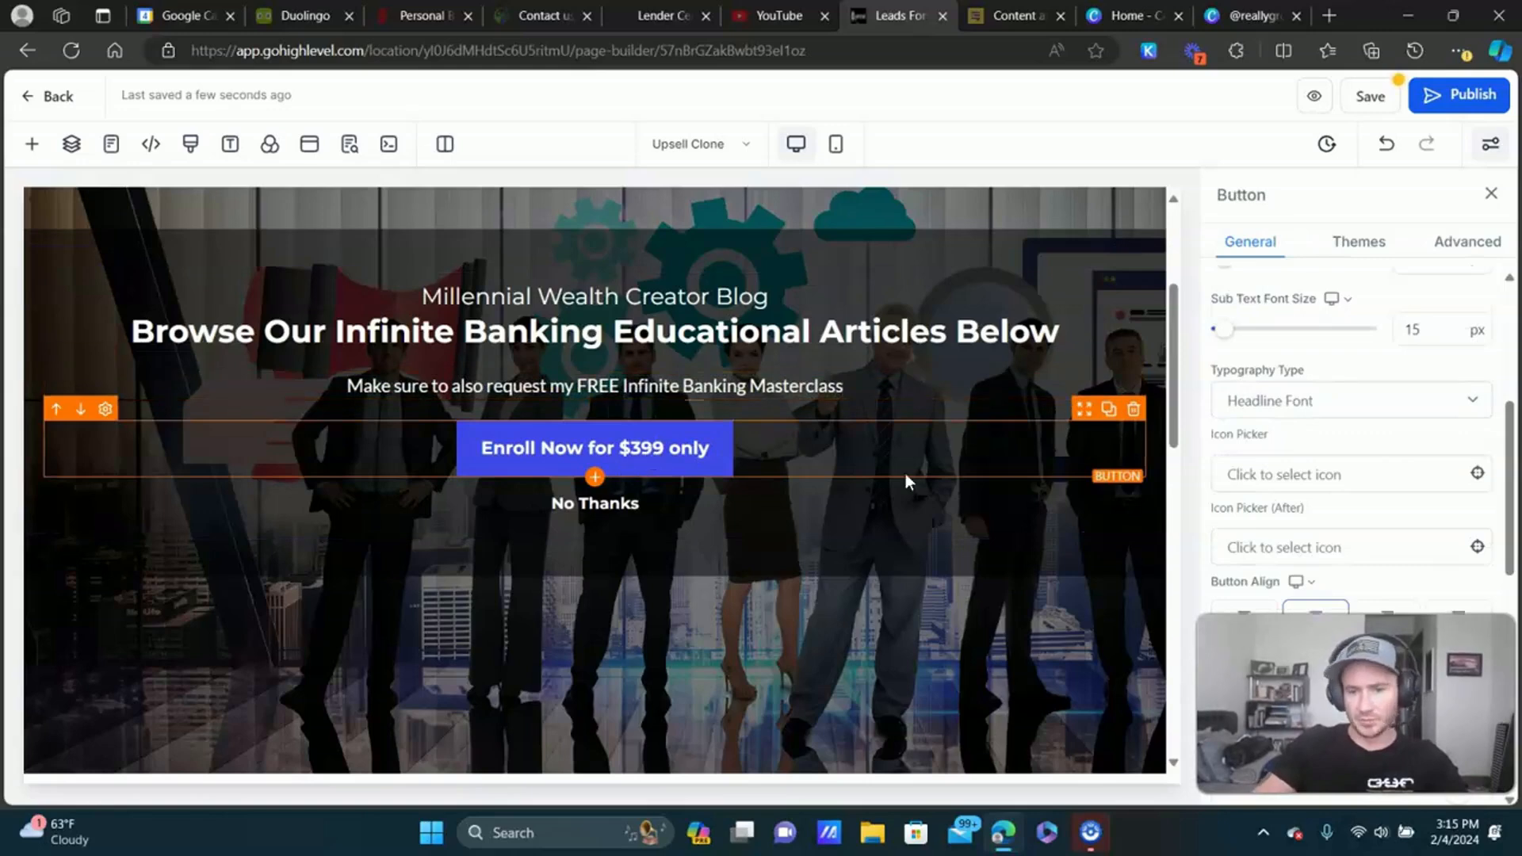
pyautogui.click(632, 508)
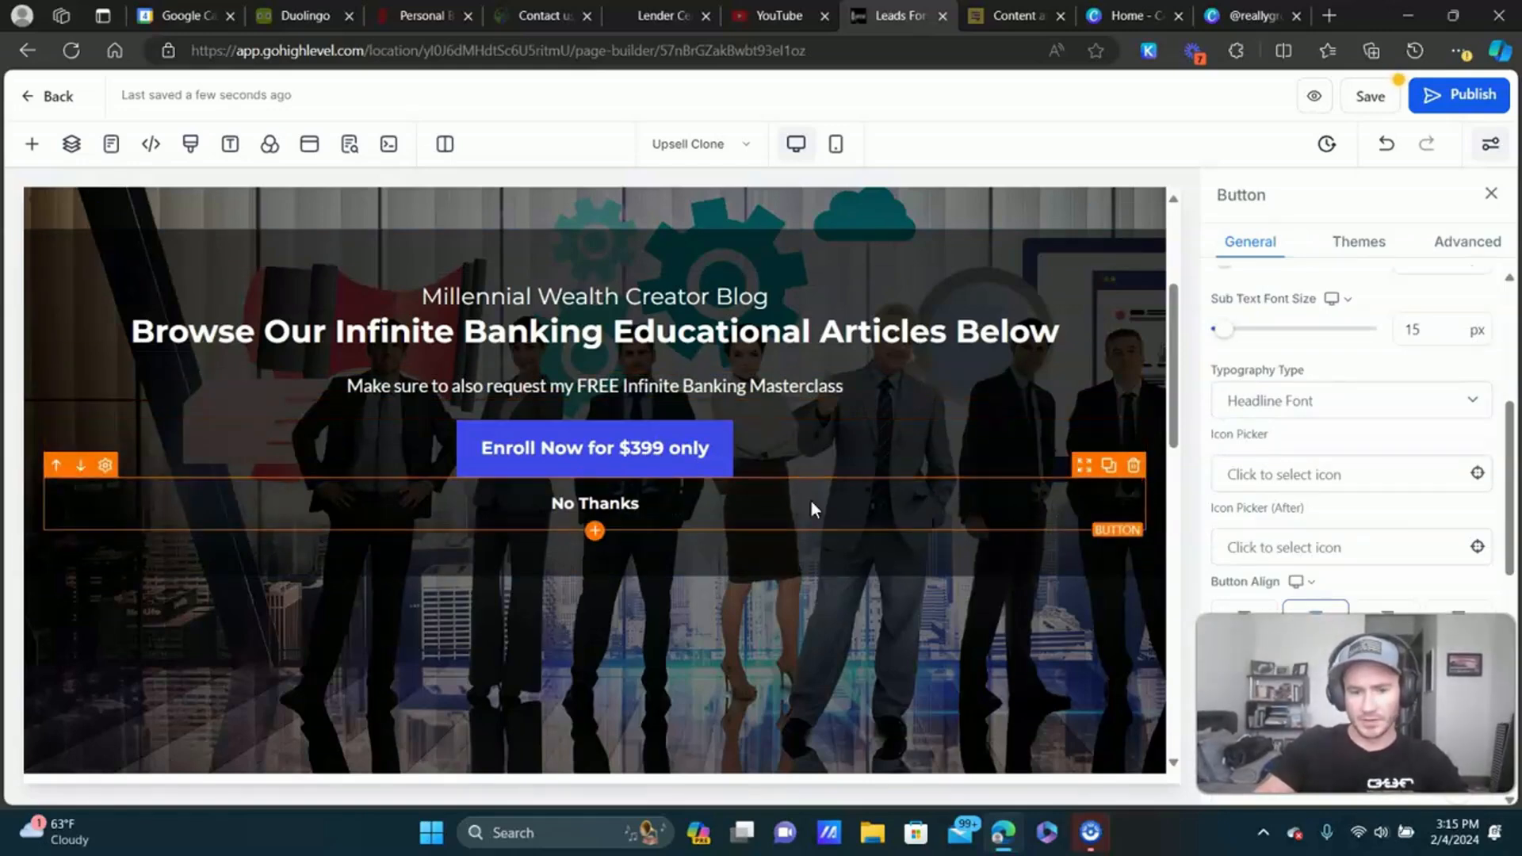
pyautogui.click(1133, 466)
# Set the remaining hero button's text to "Click Here To Get The Free IBC Masterclass".
pyautogui.click(669, 456)
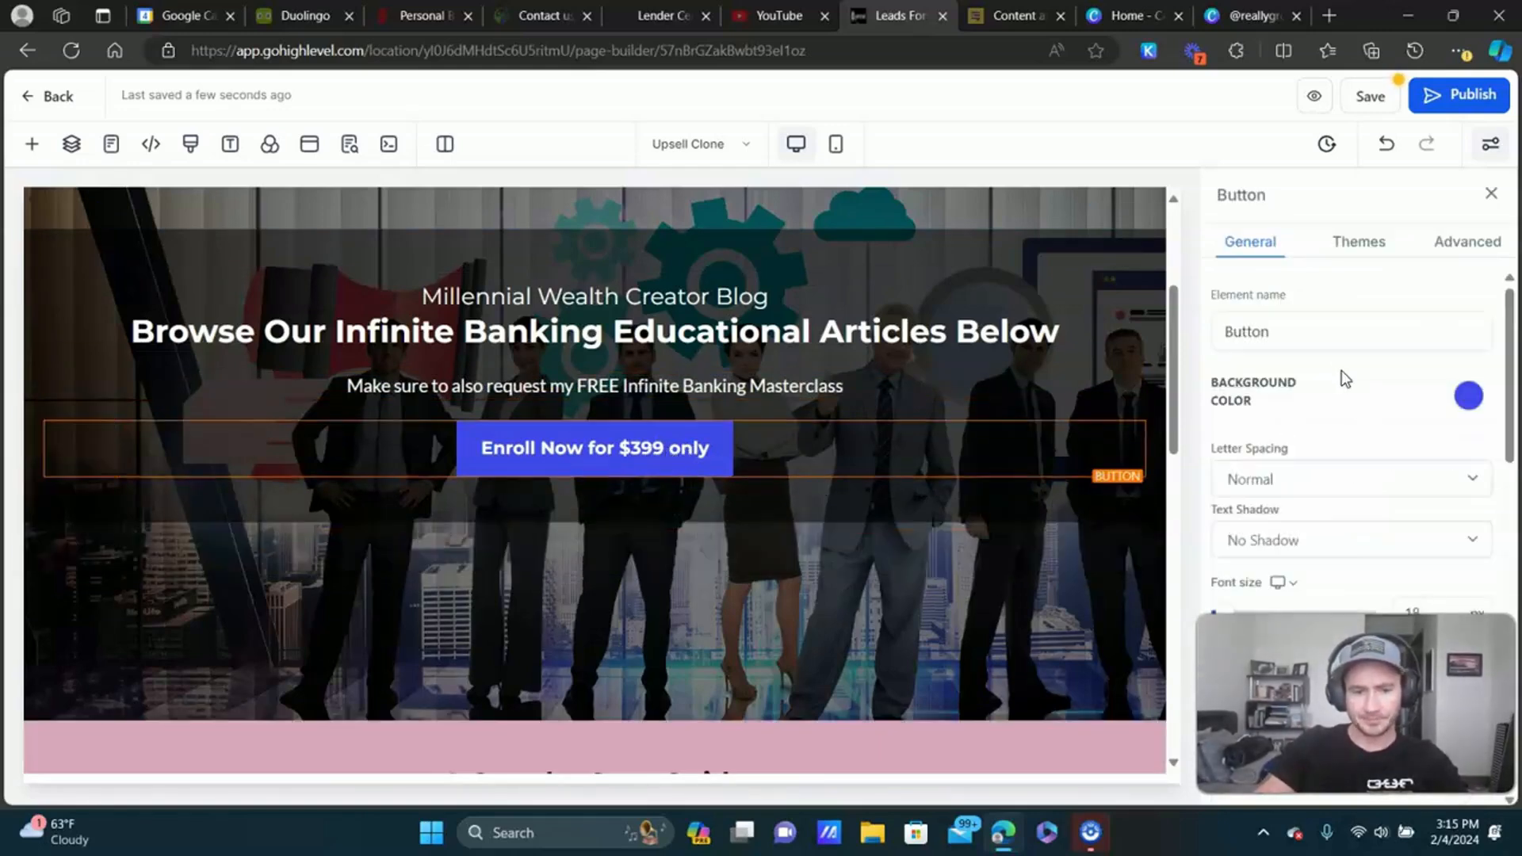
pyautogui.scroll(-6, 1334, 482)
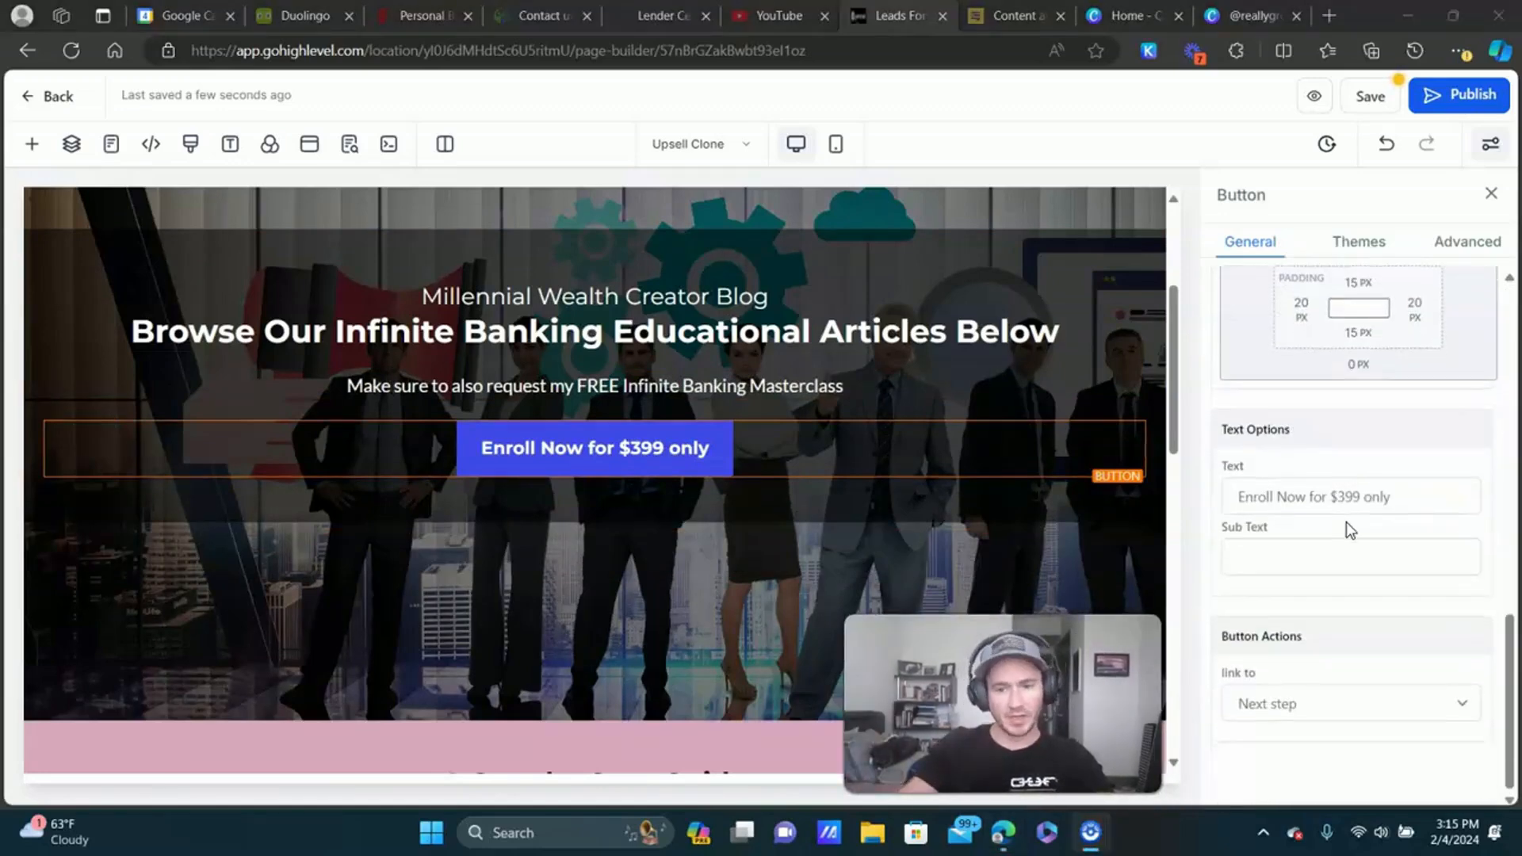
pyautogui.tripleClick(1427, 502)
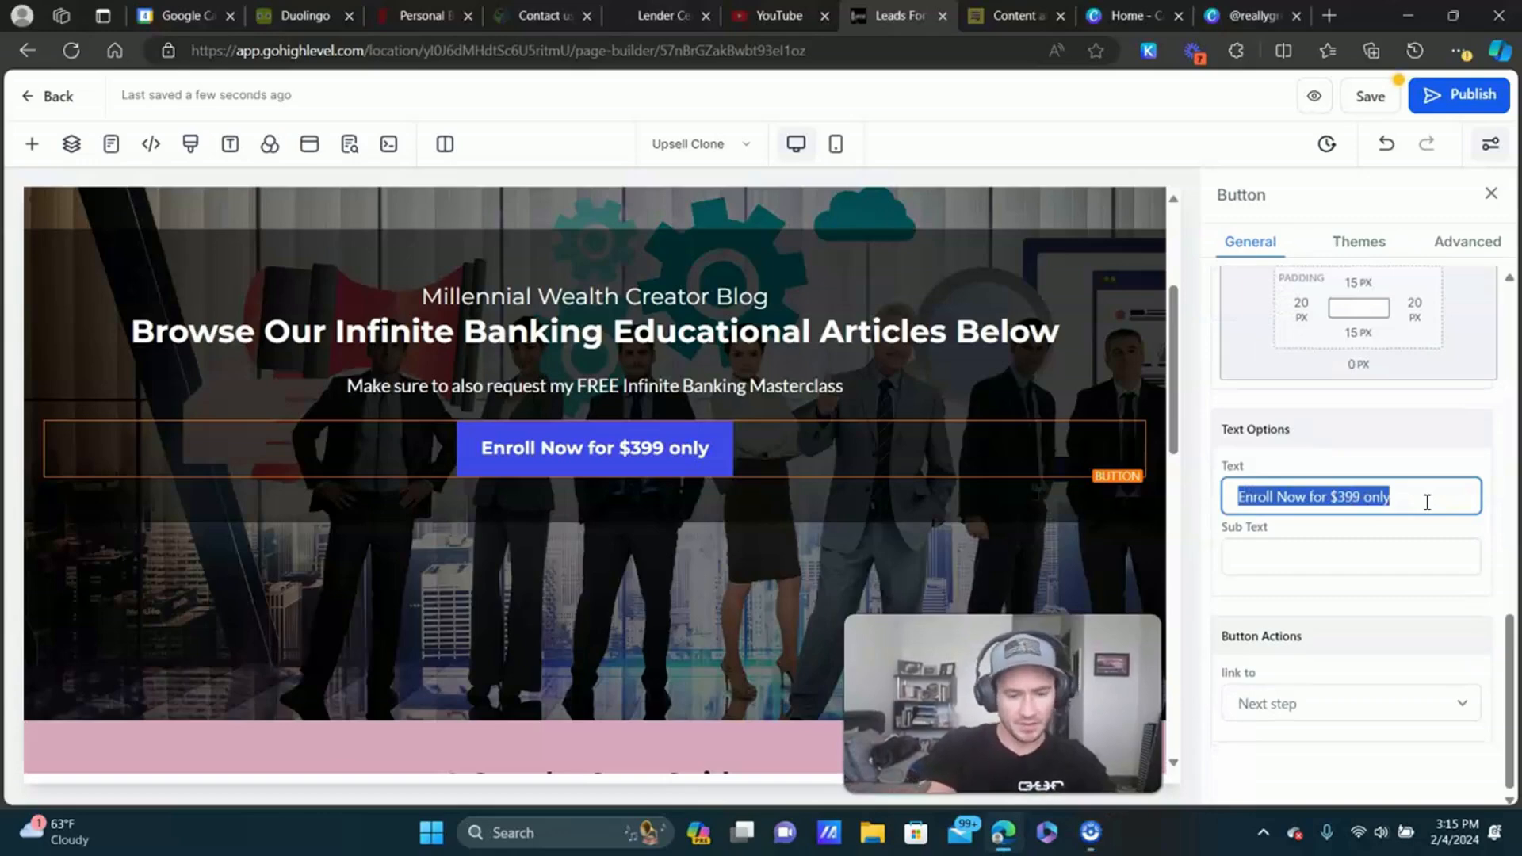
pyautogui.write('Click ')
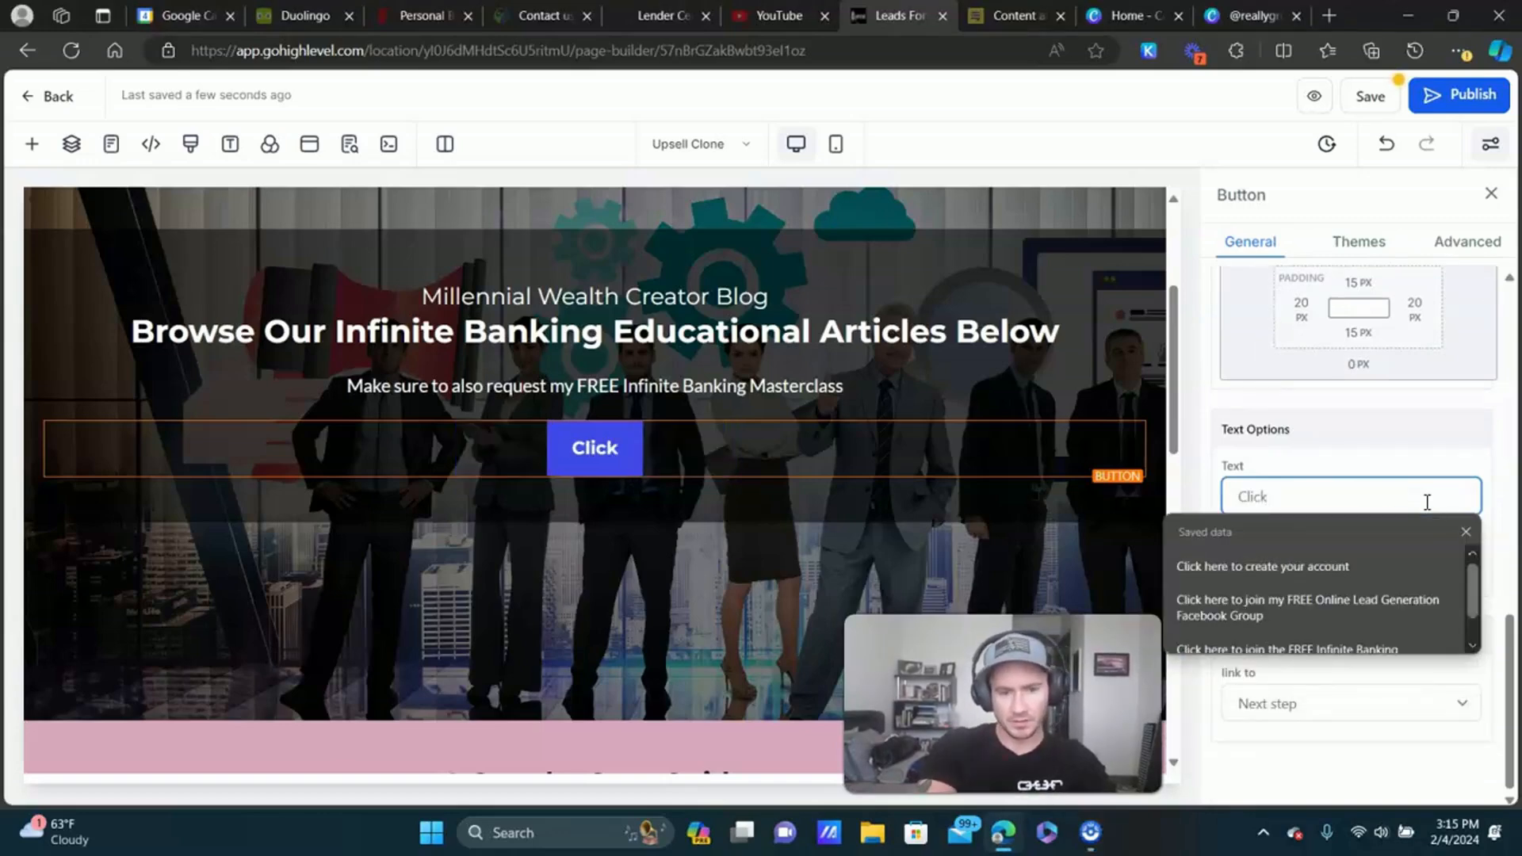
pyautogui.write('Here To Get Th')
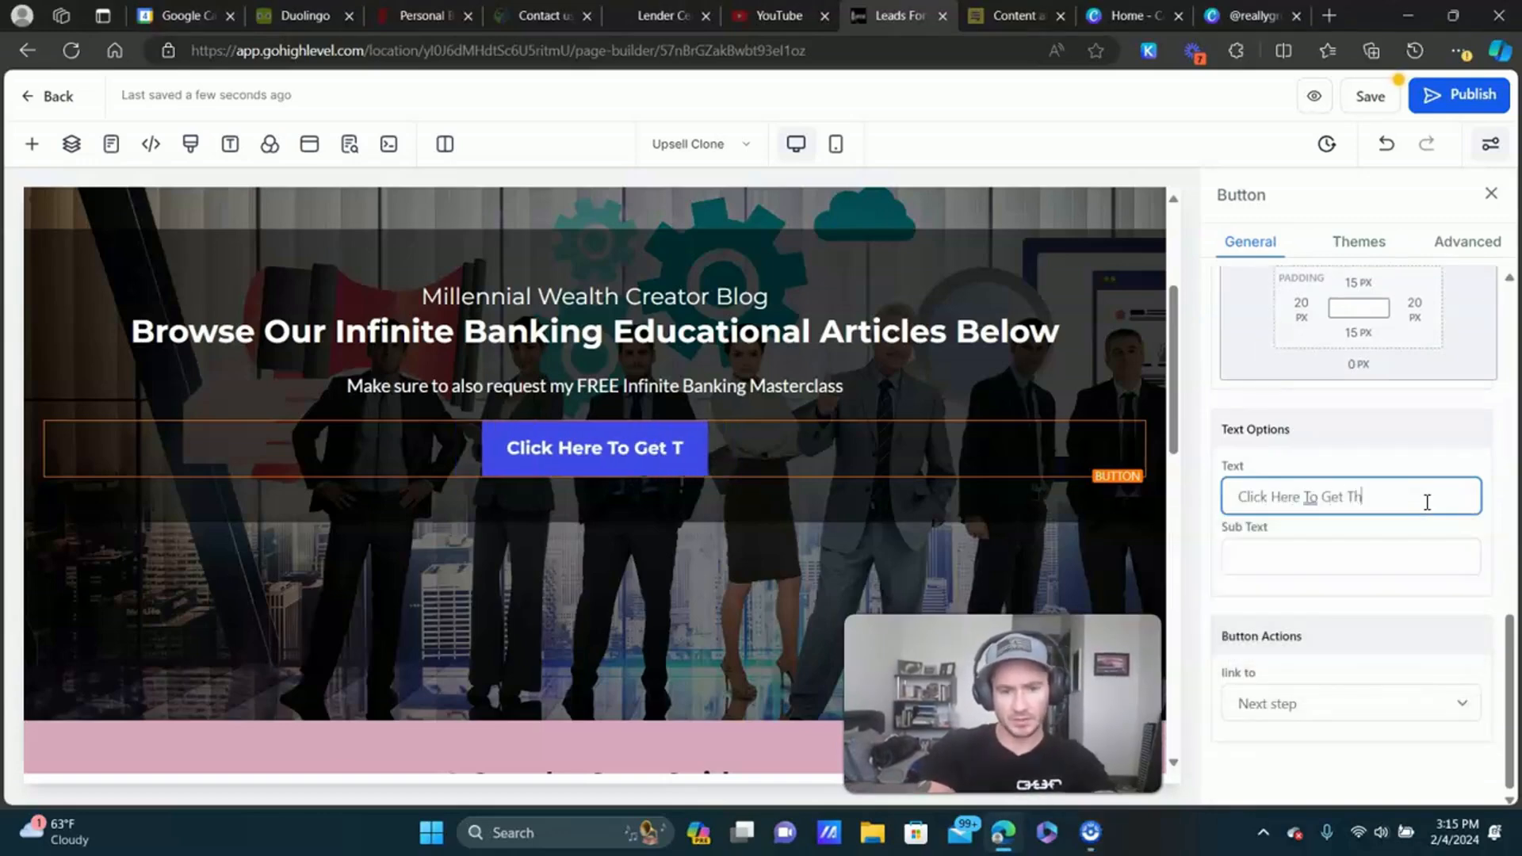
pyautogui.write('e Free')
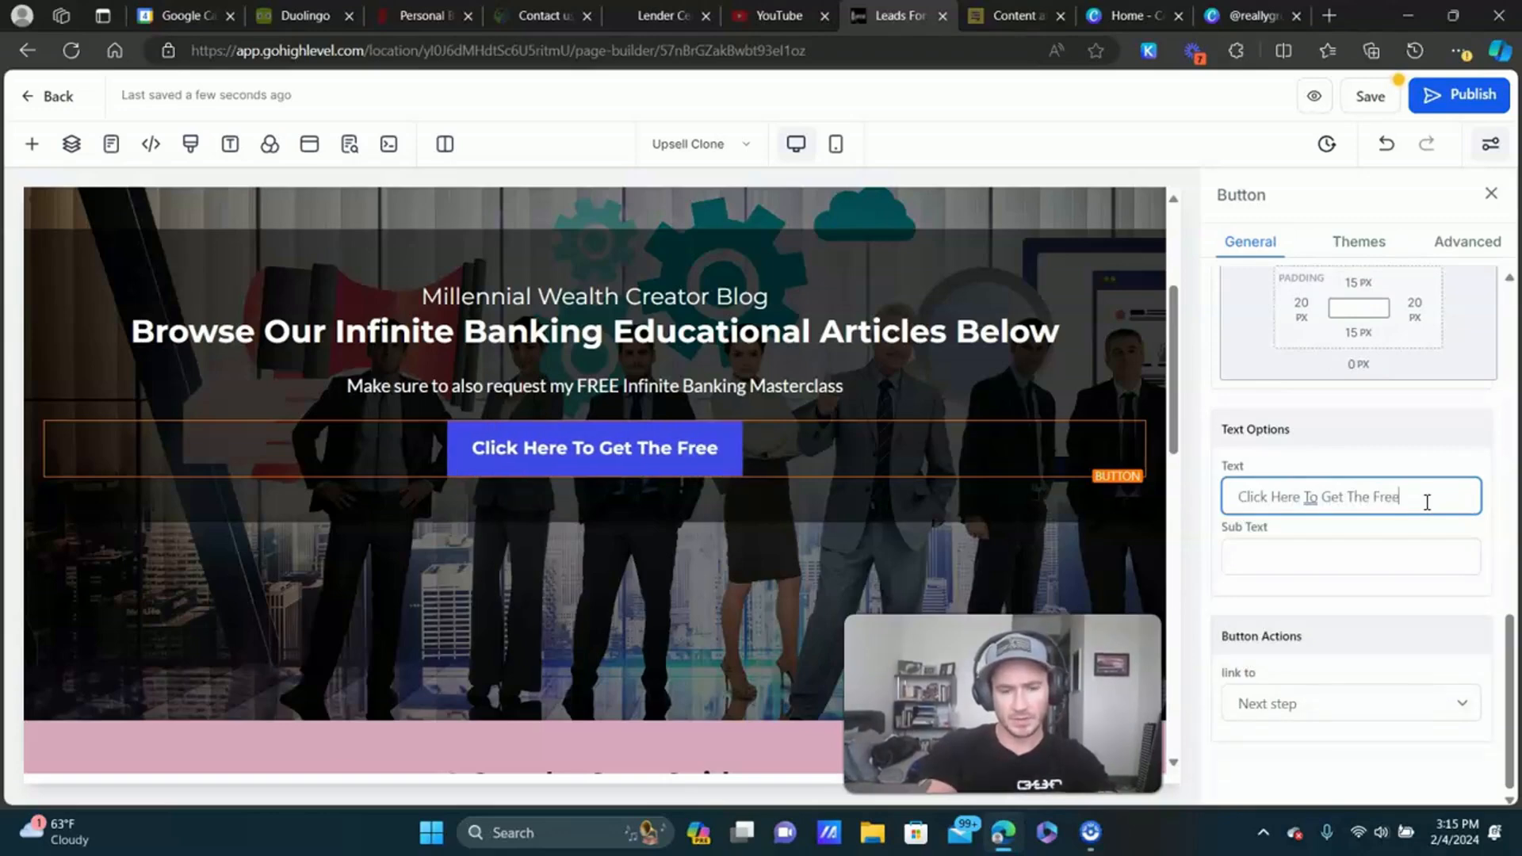
pyautogui.write(' IBC M')
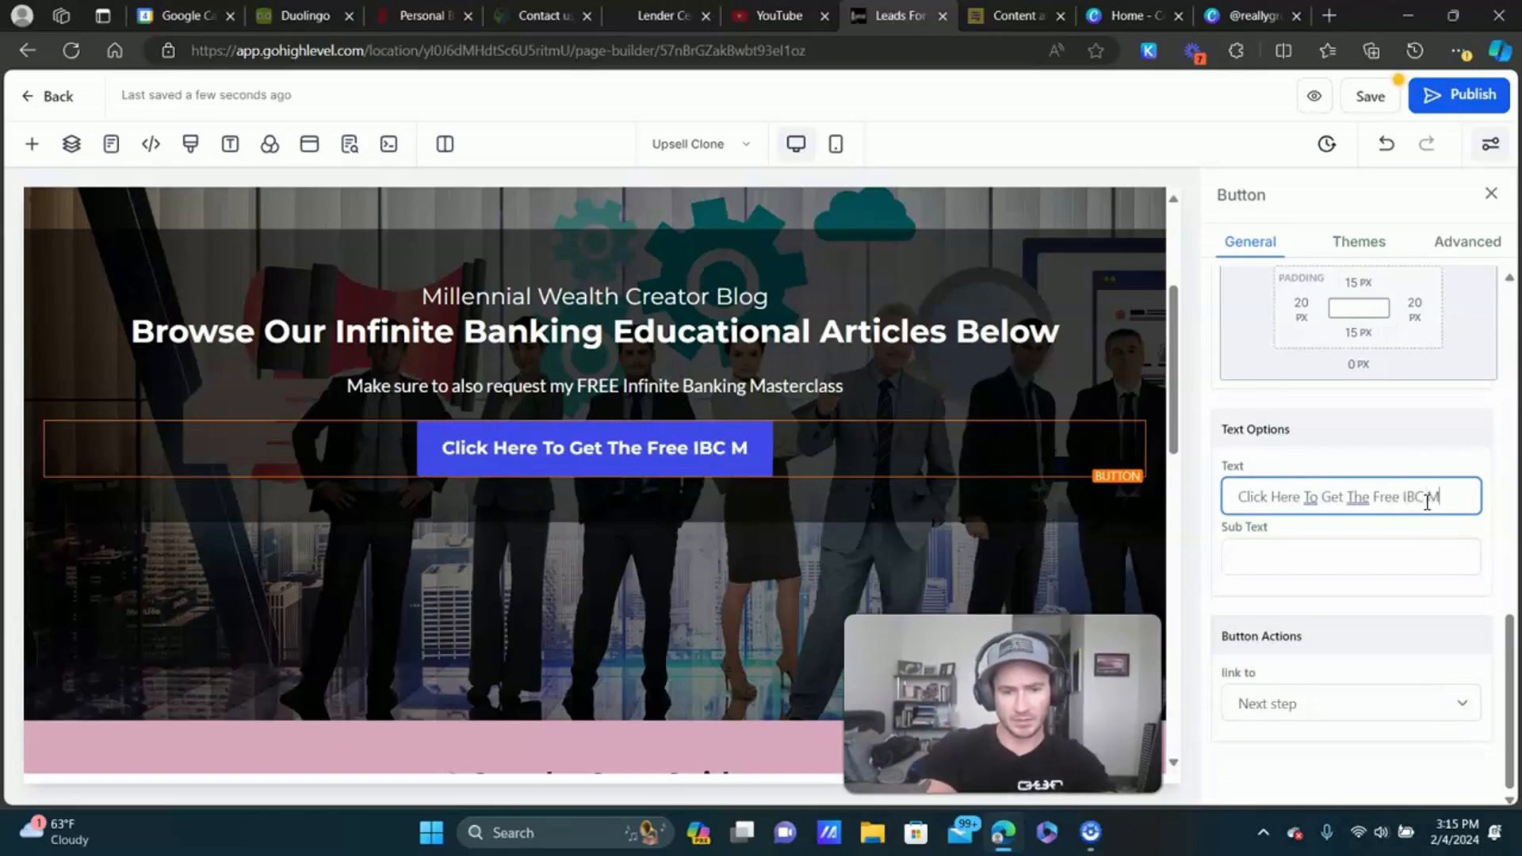
pyautogui.write('asterclass')
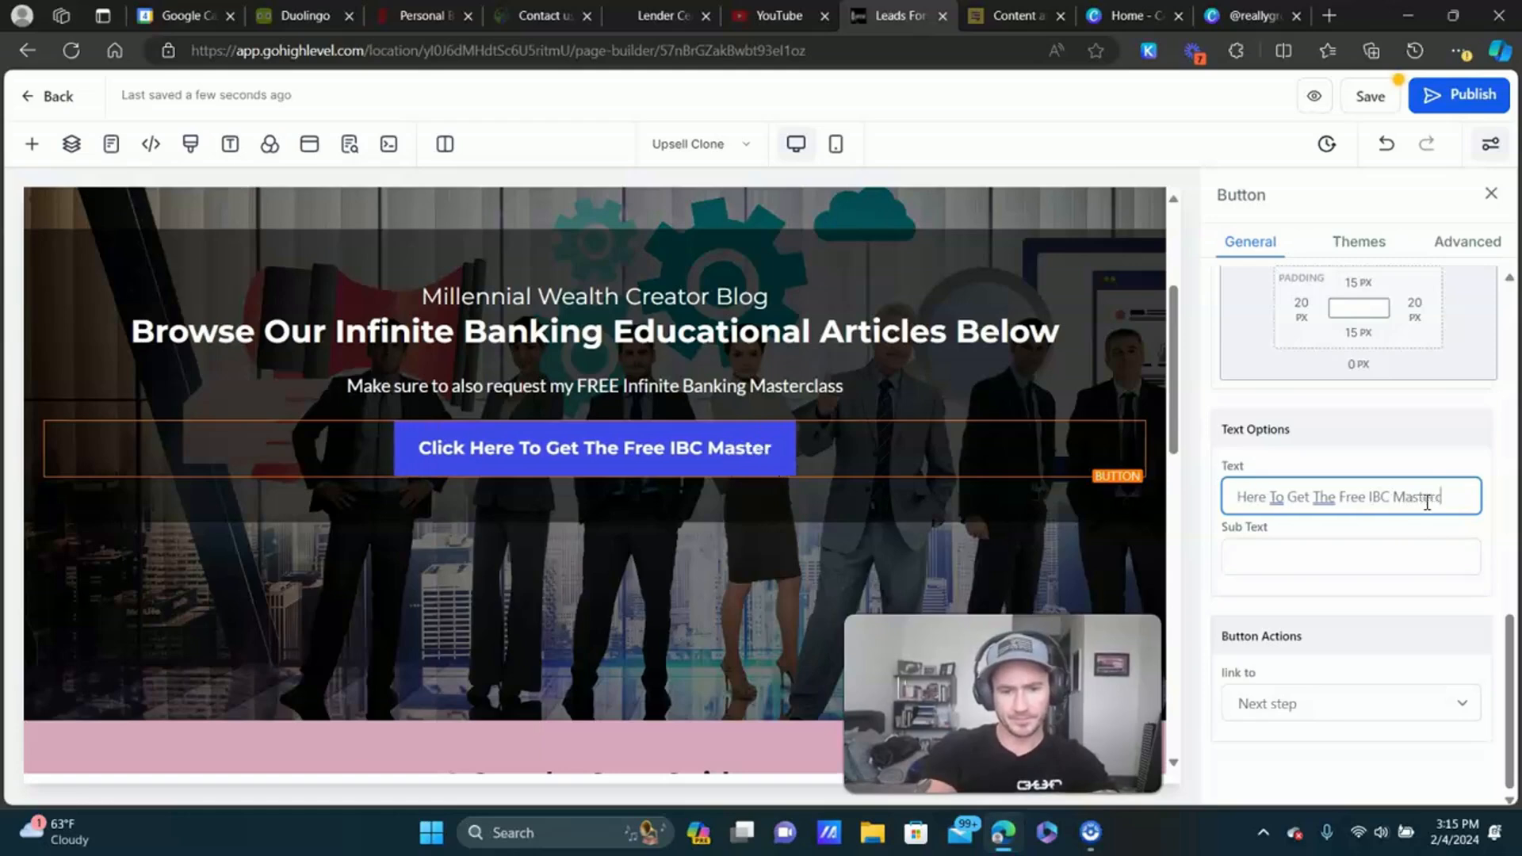
# Try a black background color on the hero button and switch it back to the blue.
pyautogui.scroll(10, 1432, 448)
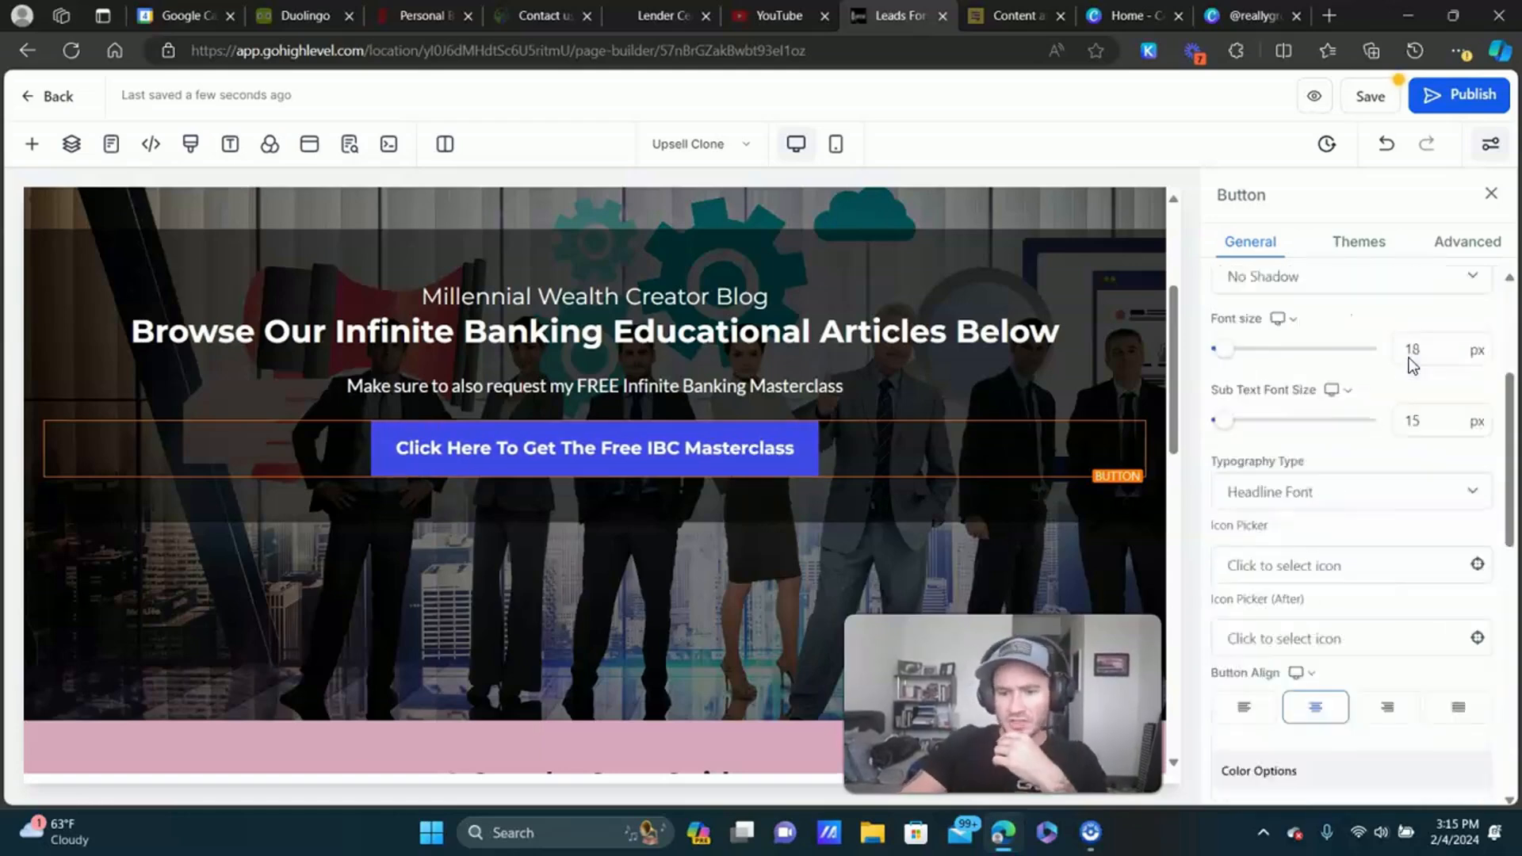
pyautogui.click(1466, 399)
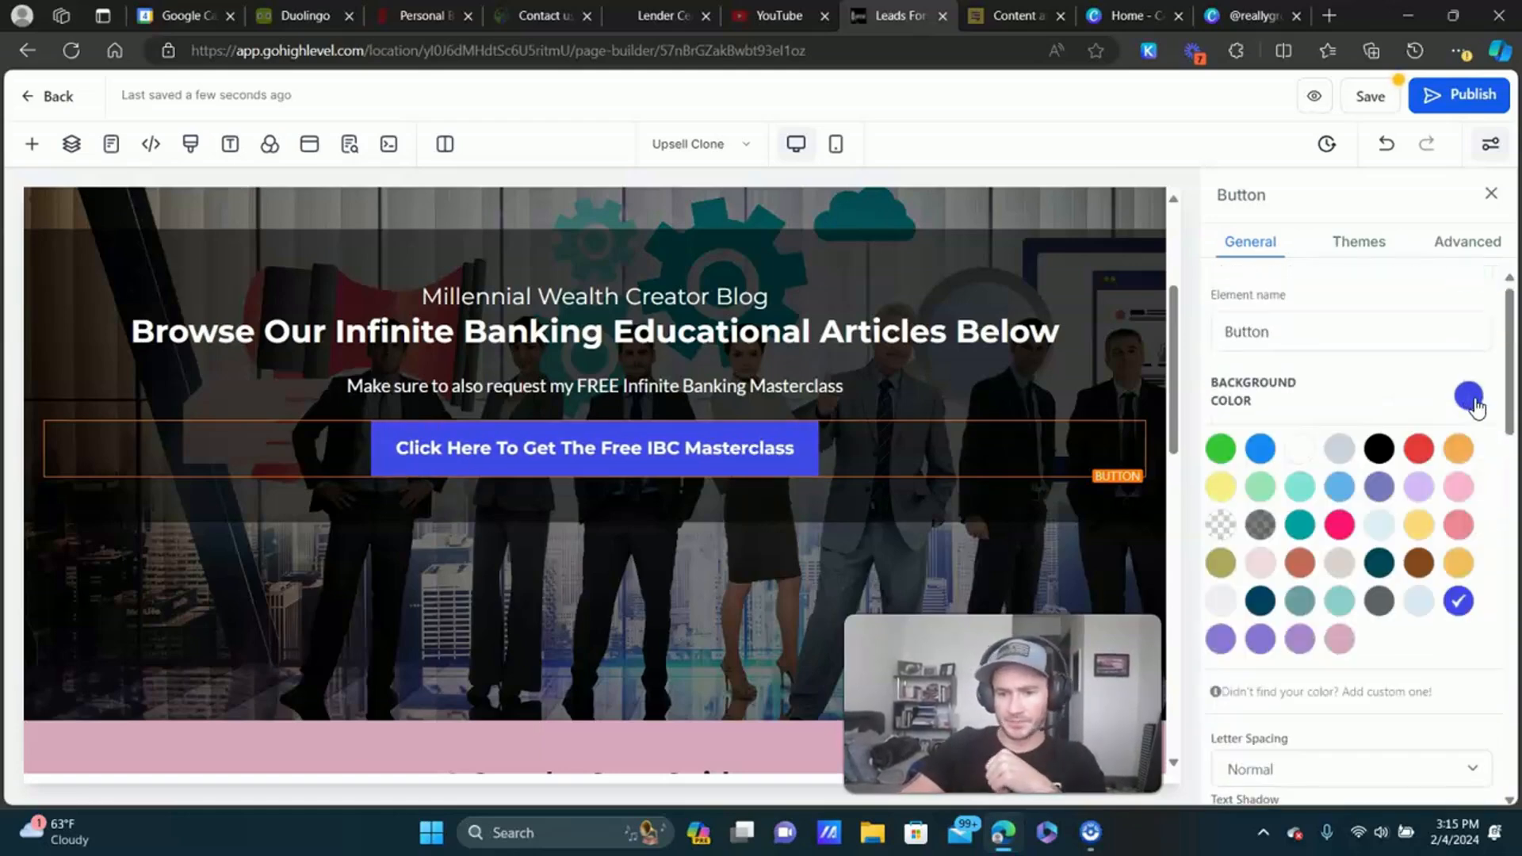
pyautogui.click(1382, 452)
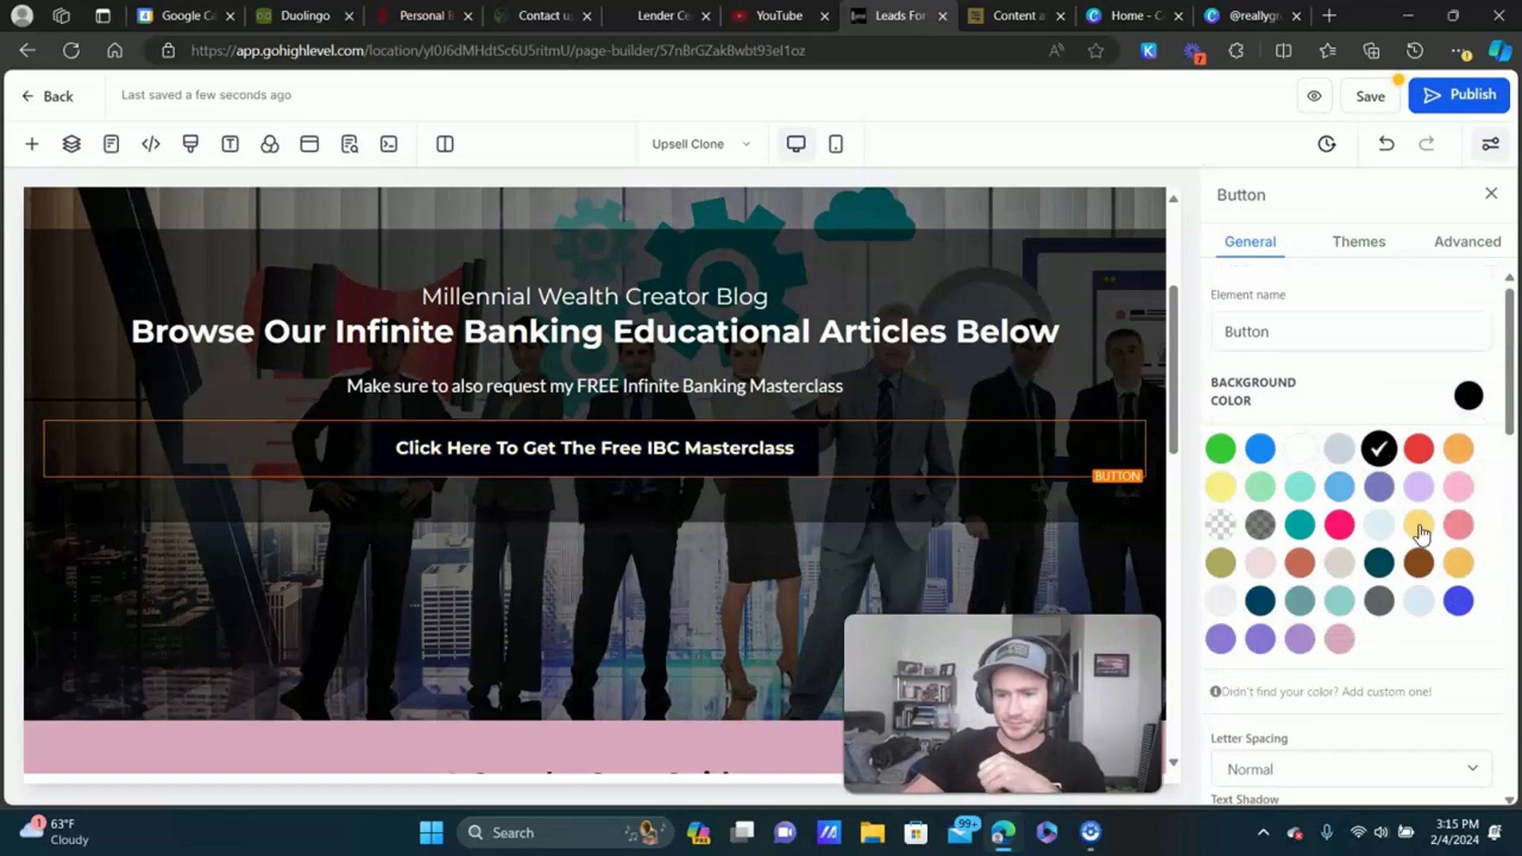
pyautogui.click(1459, 602)
# Set the hero button's action to Website URL with opening in a new tab enabled, leaving the address empty.
pyautogui.scroll(-10, 1365, 301)
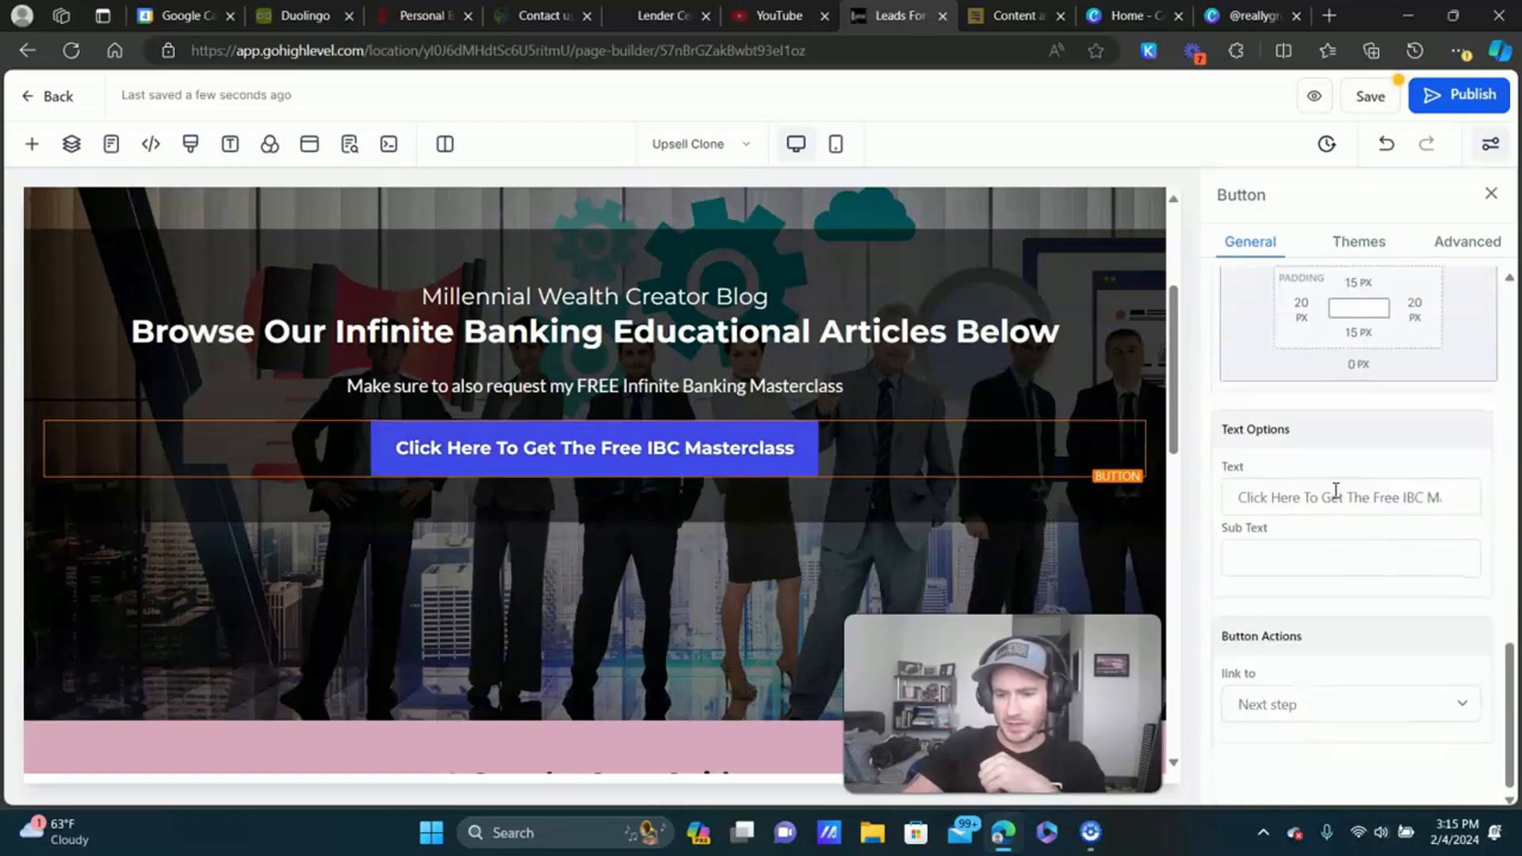
pyautogui.click(1277, 707)
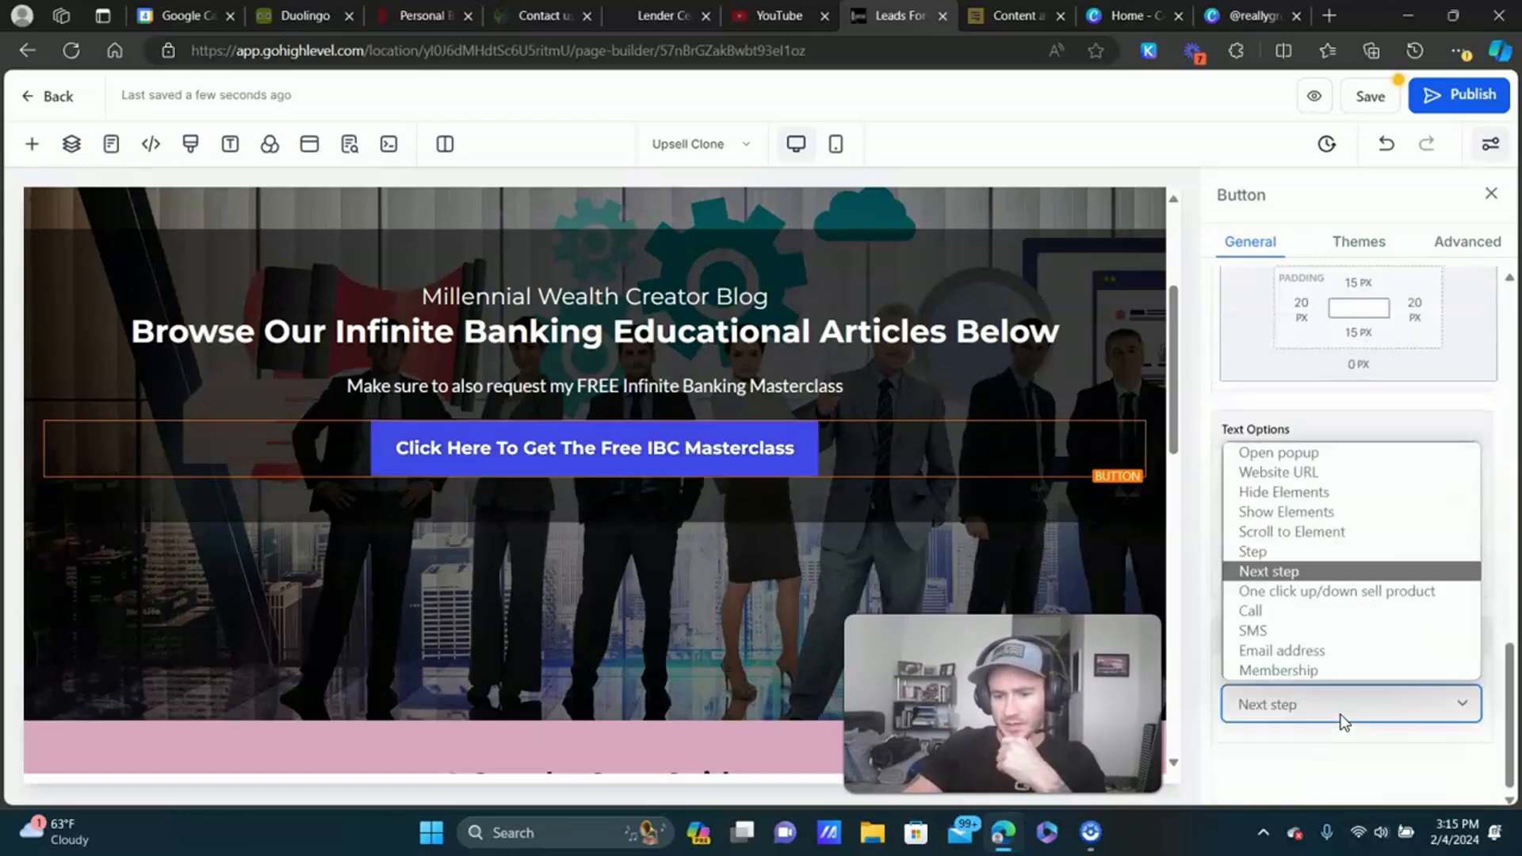
pyautogui.click(1285, 473)
pyautogui.scroll(-2, 1394, 698)
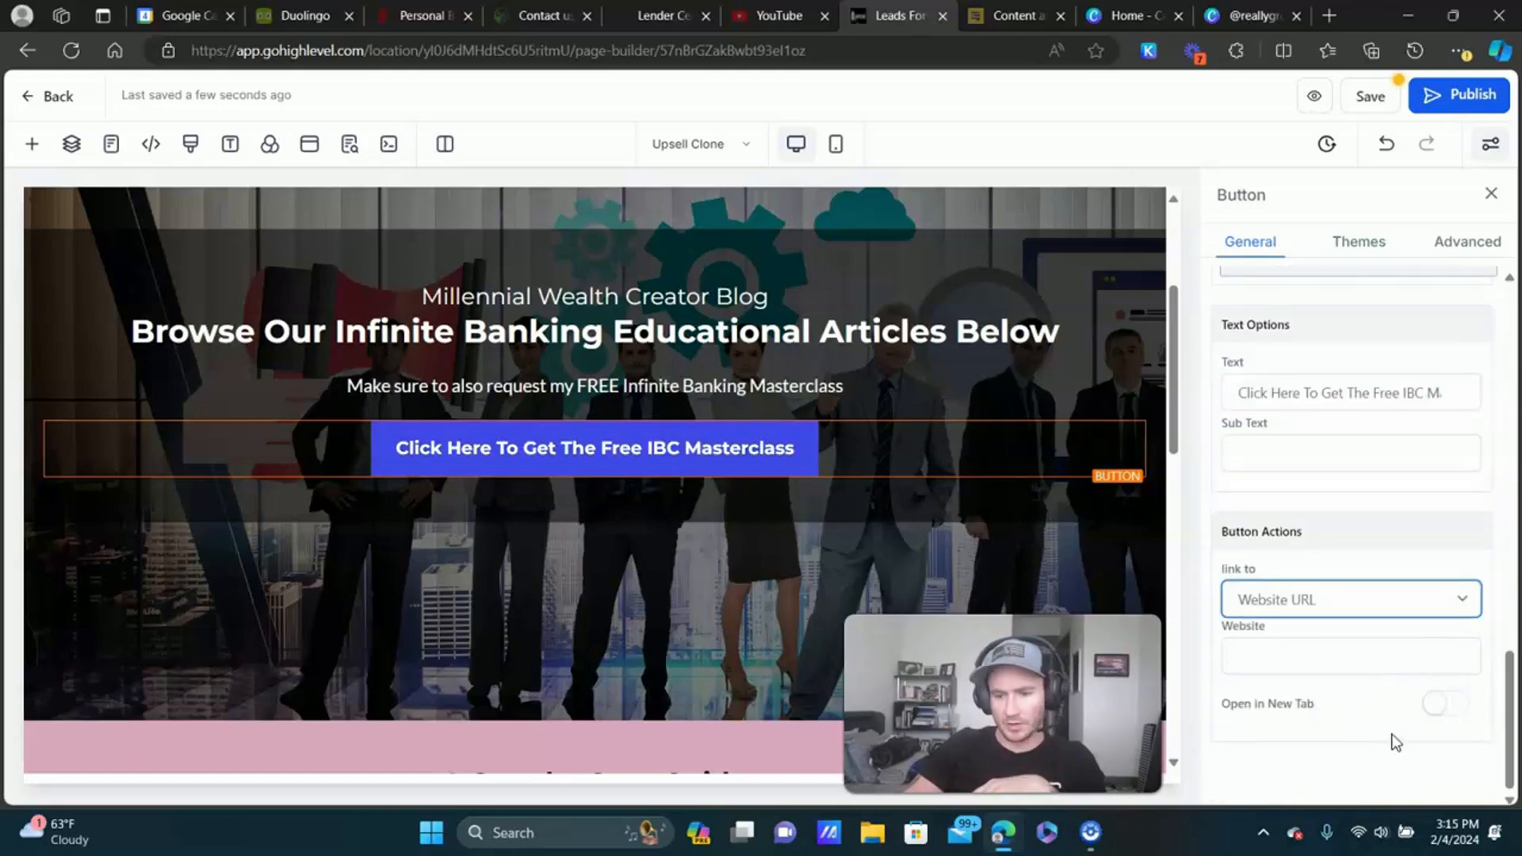
pyautogui.click(1304, 660)
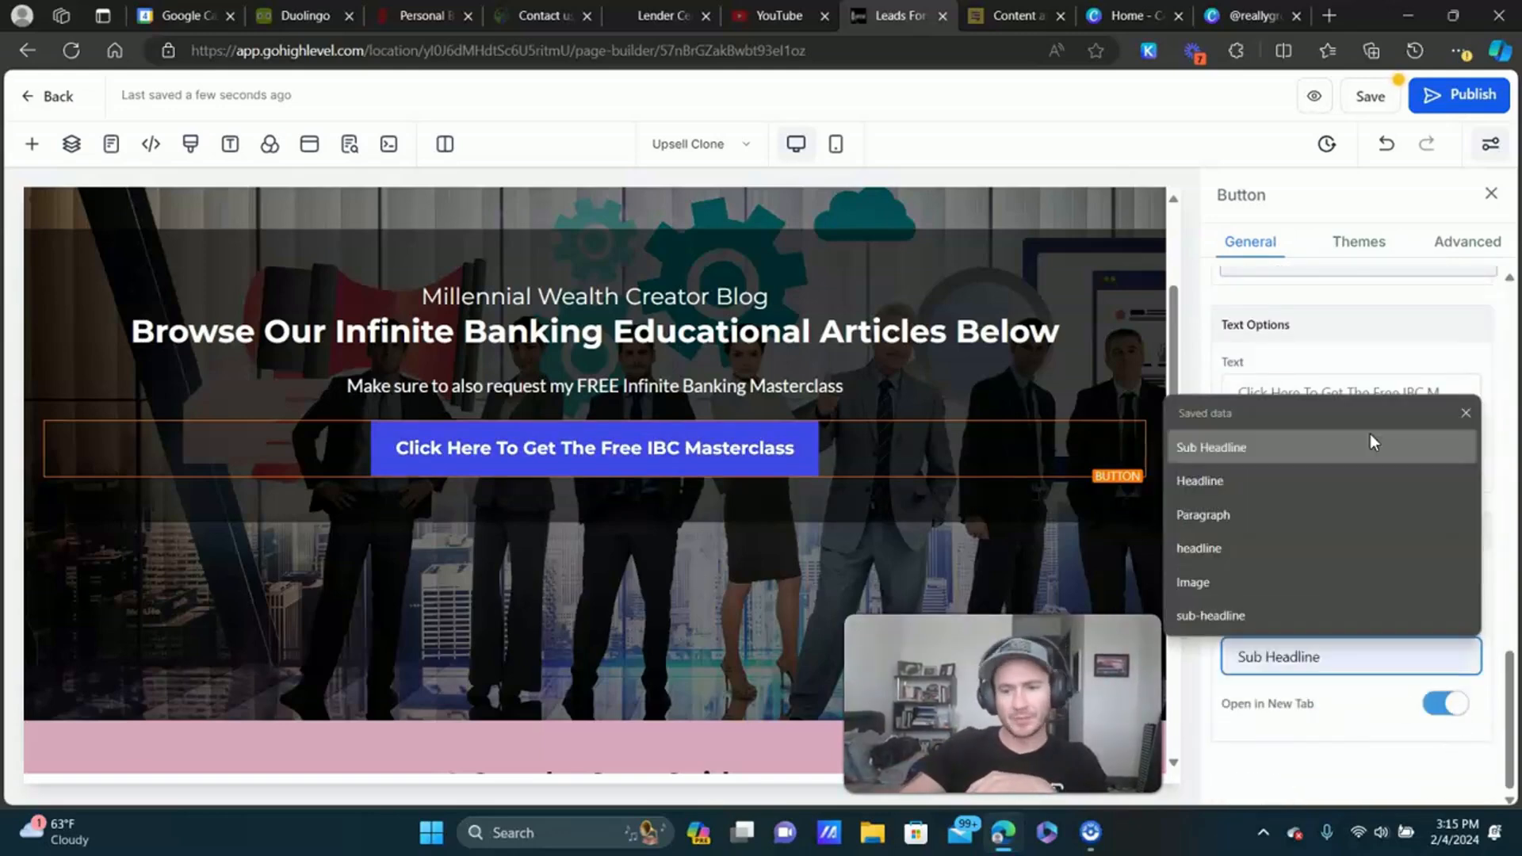
pyautogui.click(1473, 292)
pyautogui.scroll(-1, 951, 432)
# Set the hero section's top and bottom padding to 40 px each.
pyautogui.scroll(4, 921, 422)
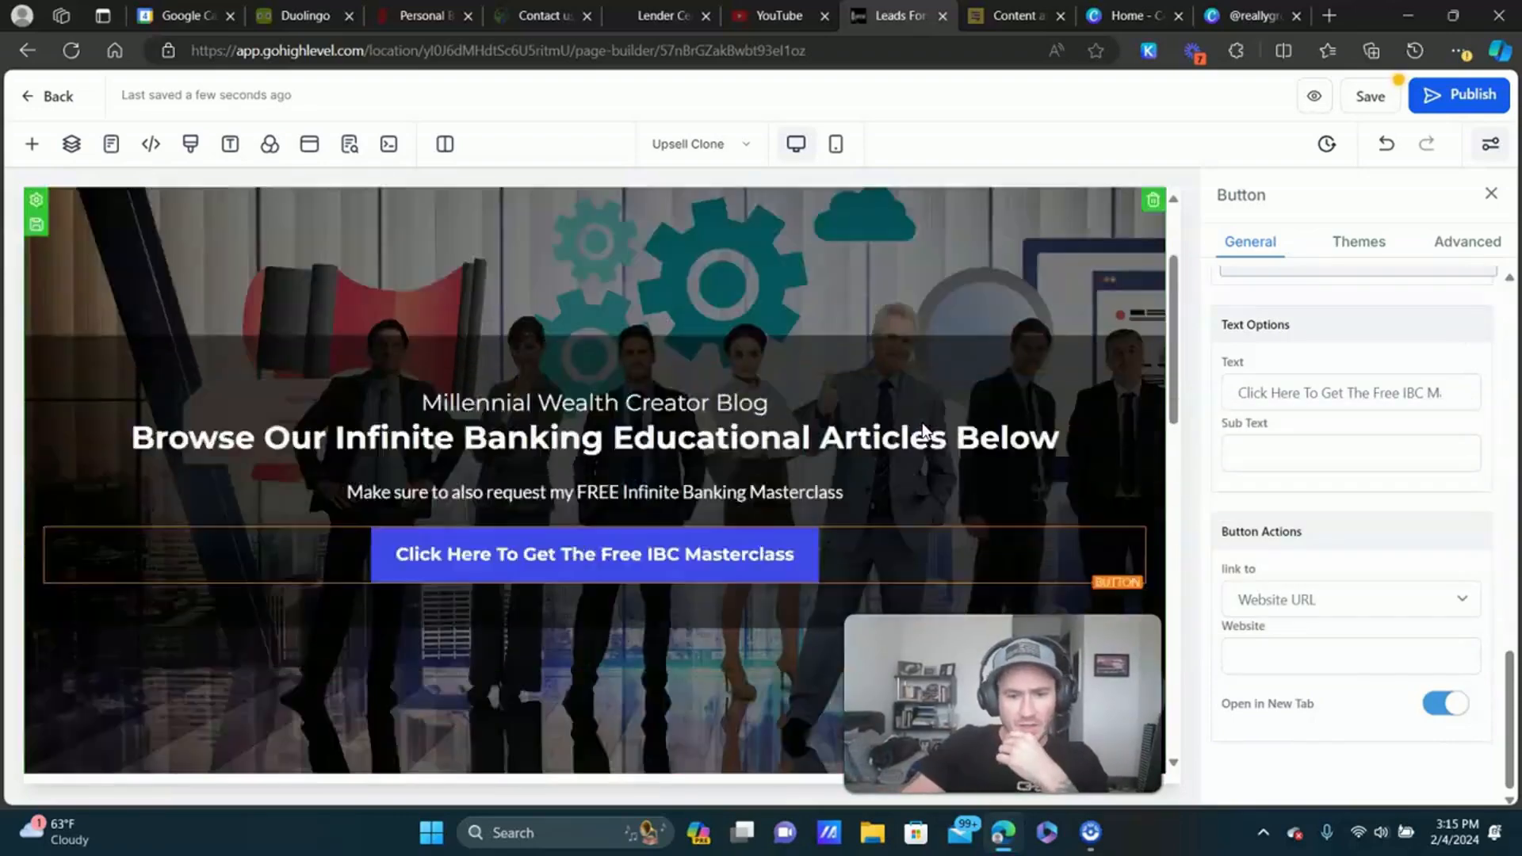
pyautogui.click(911, 314)
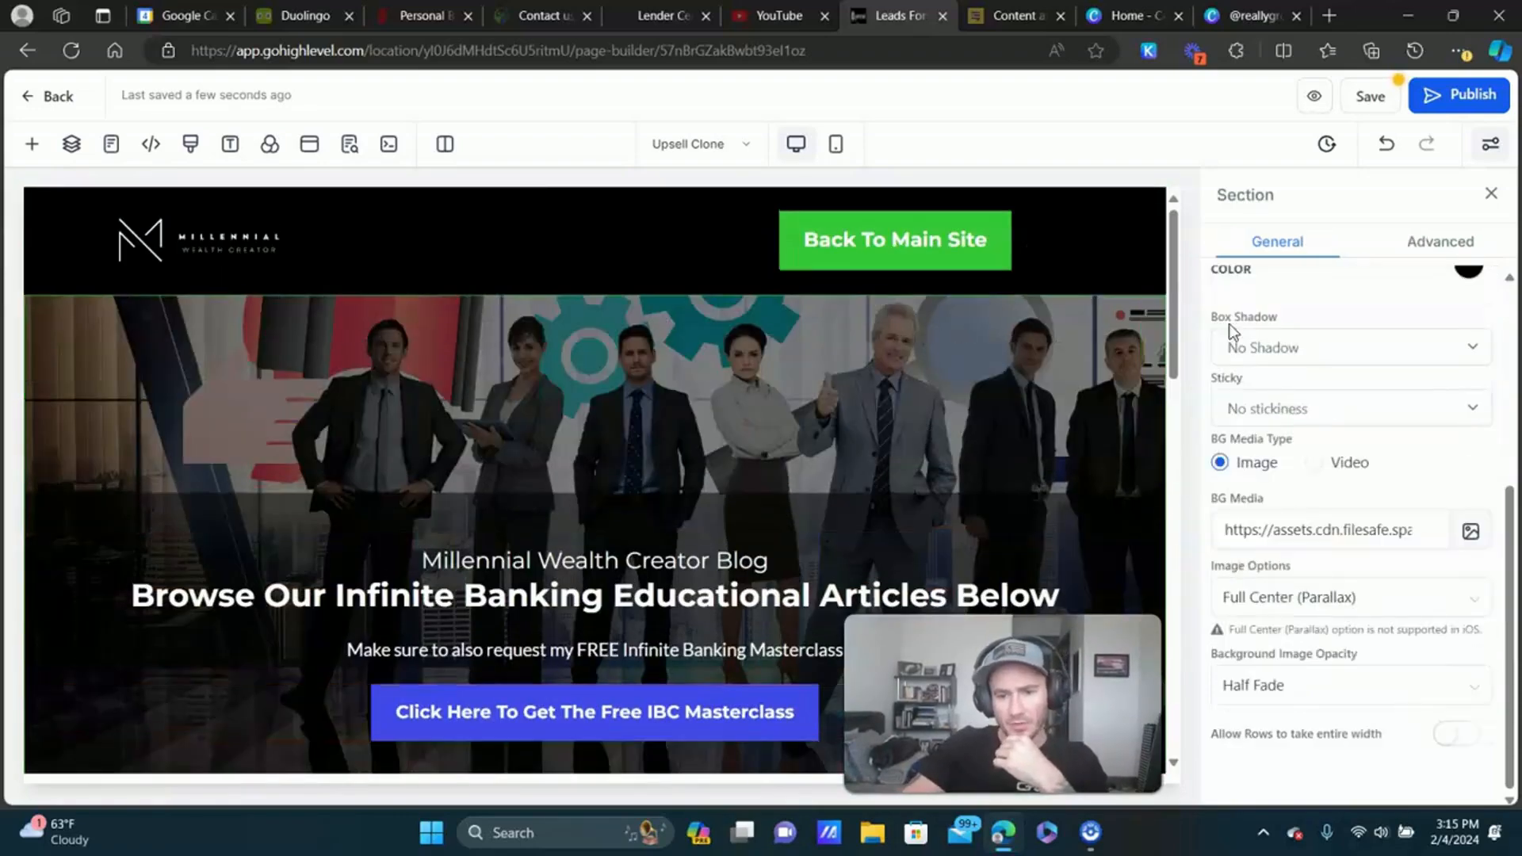
pyautogui.scroll(1, 1309, 363)
pyautogui.scroll(3, 1309, 363)
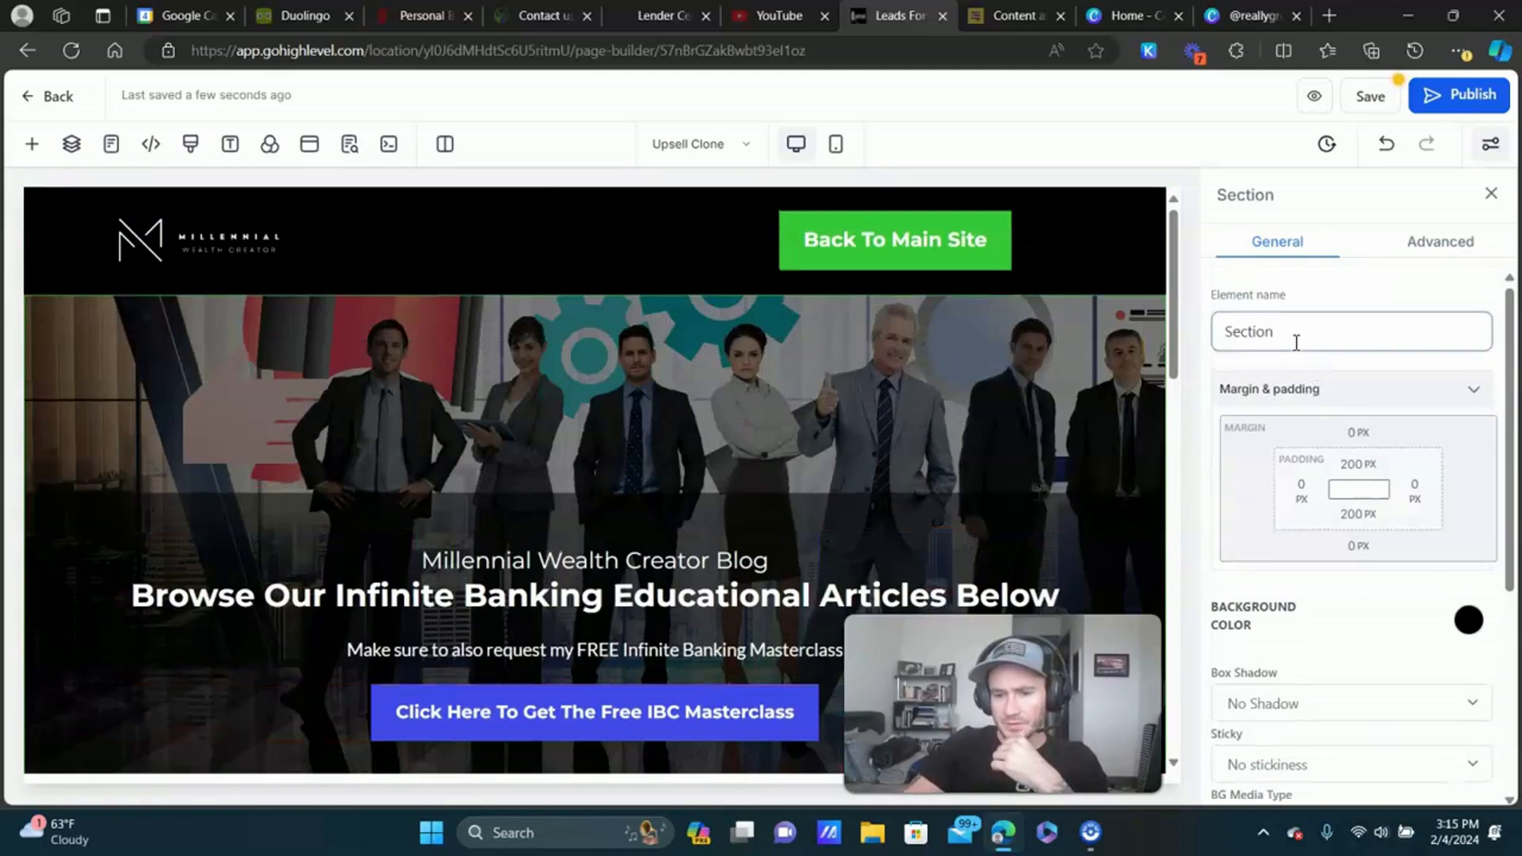
pyautogui.scroll(-1, 1300, 337)
pyautogui.scroll(1, 1347, 412)
pyautogui.click(1368, 467)
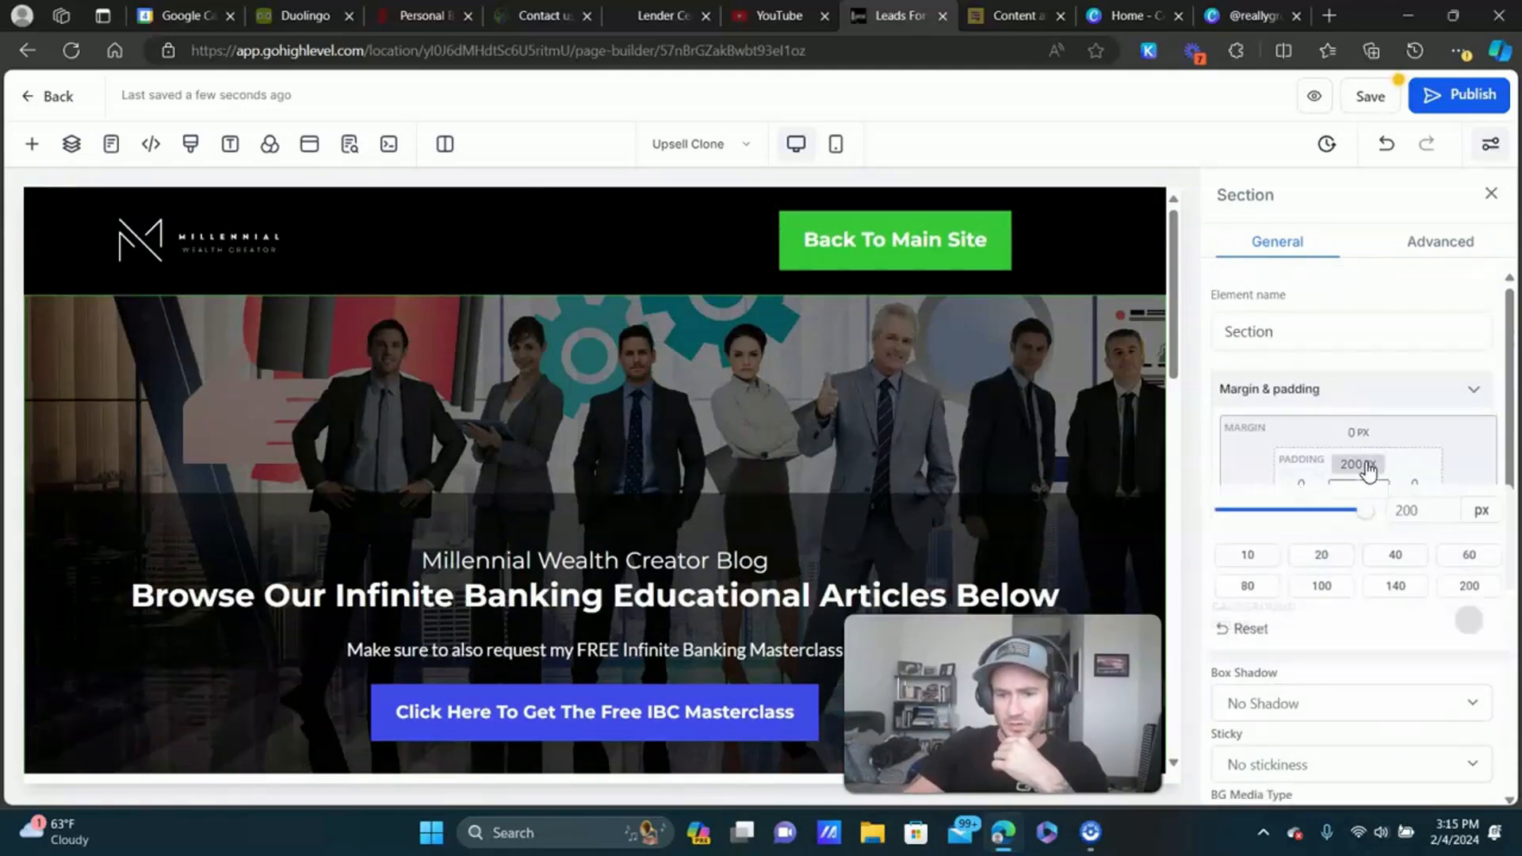
pyautogui.moveTo(1363, 519)
pyautogui.mouseDown()
pyautogui.moveTo(1316, 519)
pyautogui.moveTo(1339, 523)
pyautogui.mouseUp()
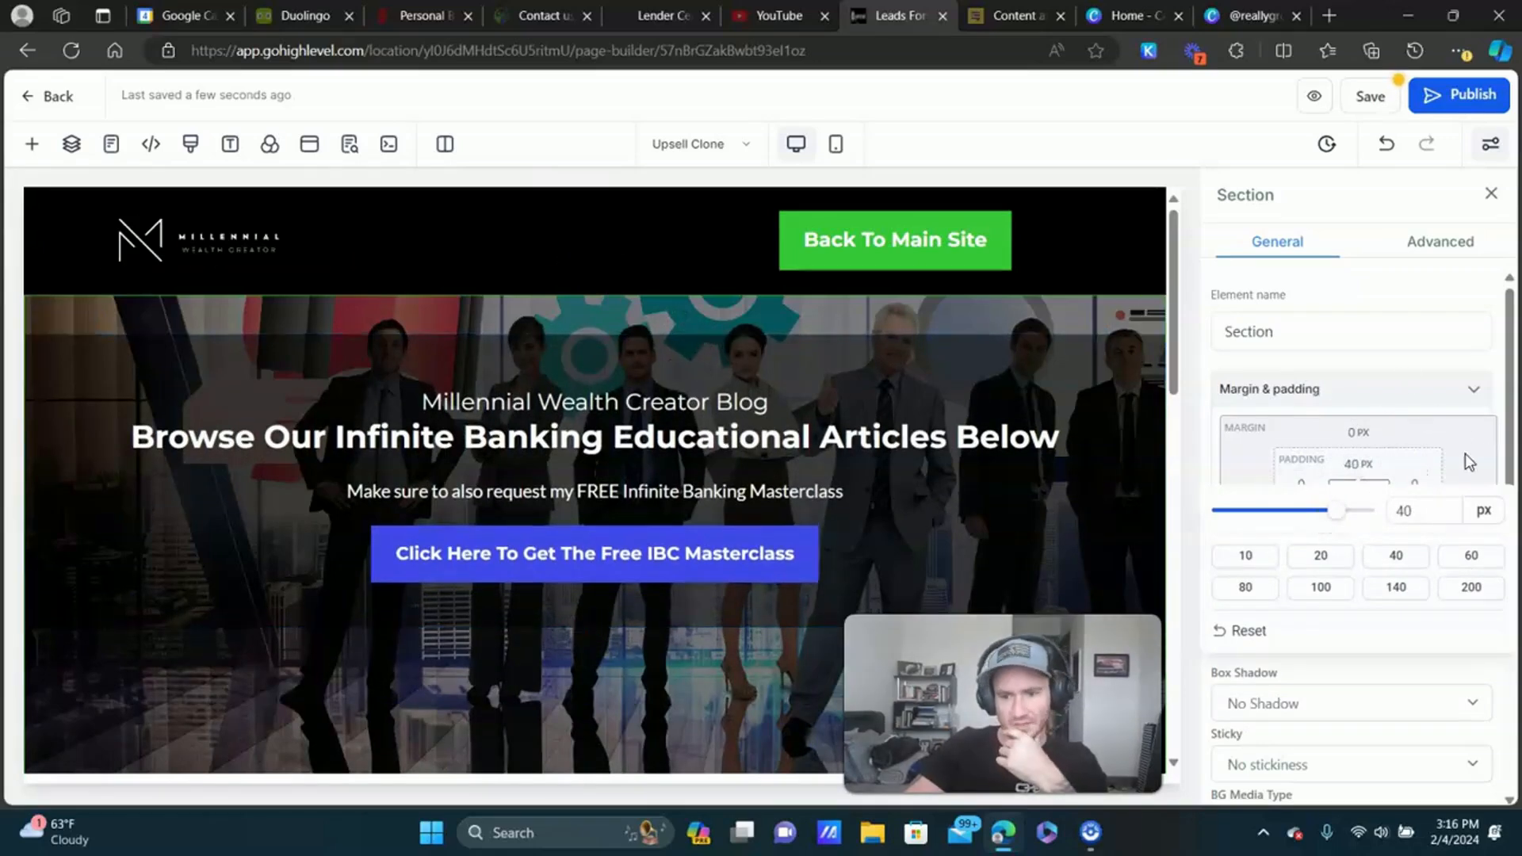
pyautogui.click(1365, 514)
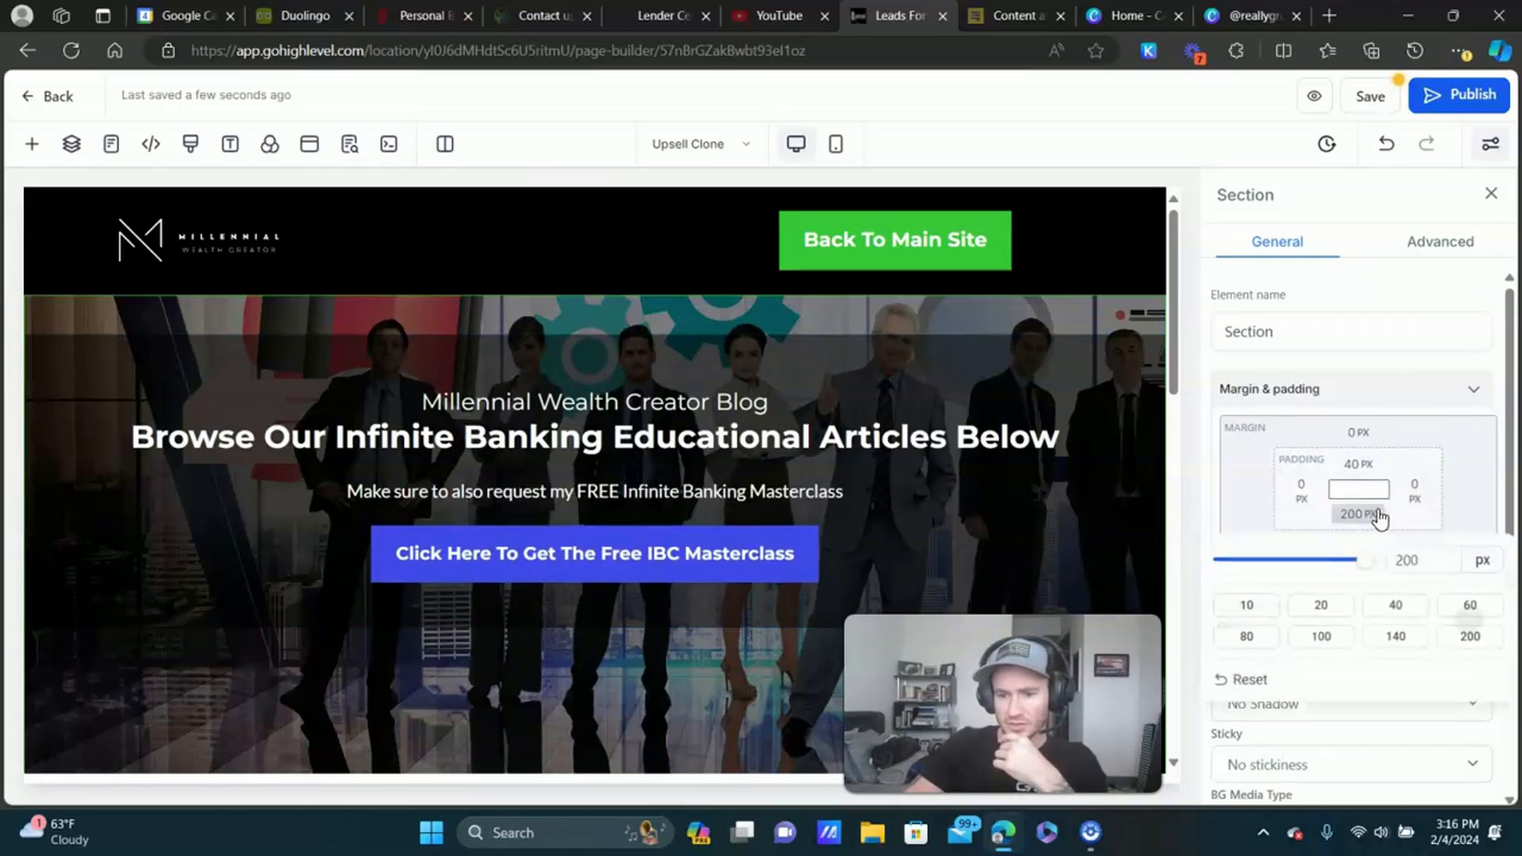
pyautogui.moveTo(1360, 565)
pyautogui.mouseDown()
pyautogui.moveTo(1307, 571)
pyautogui.moveTo(1339, 567)
pyautogui.mouseUp()
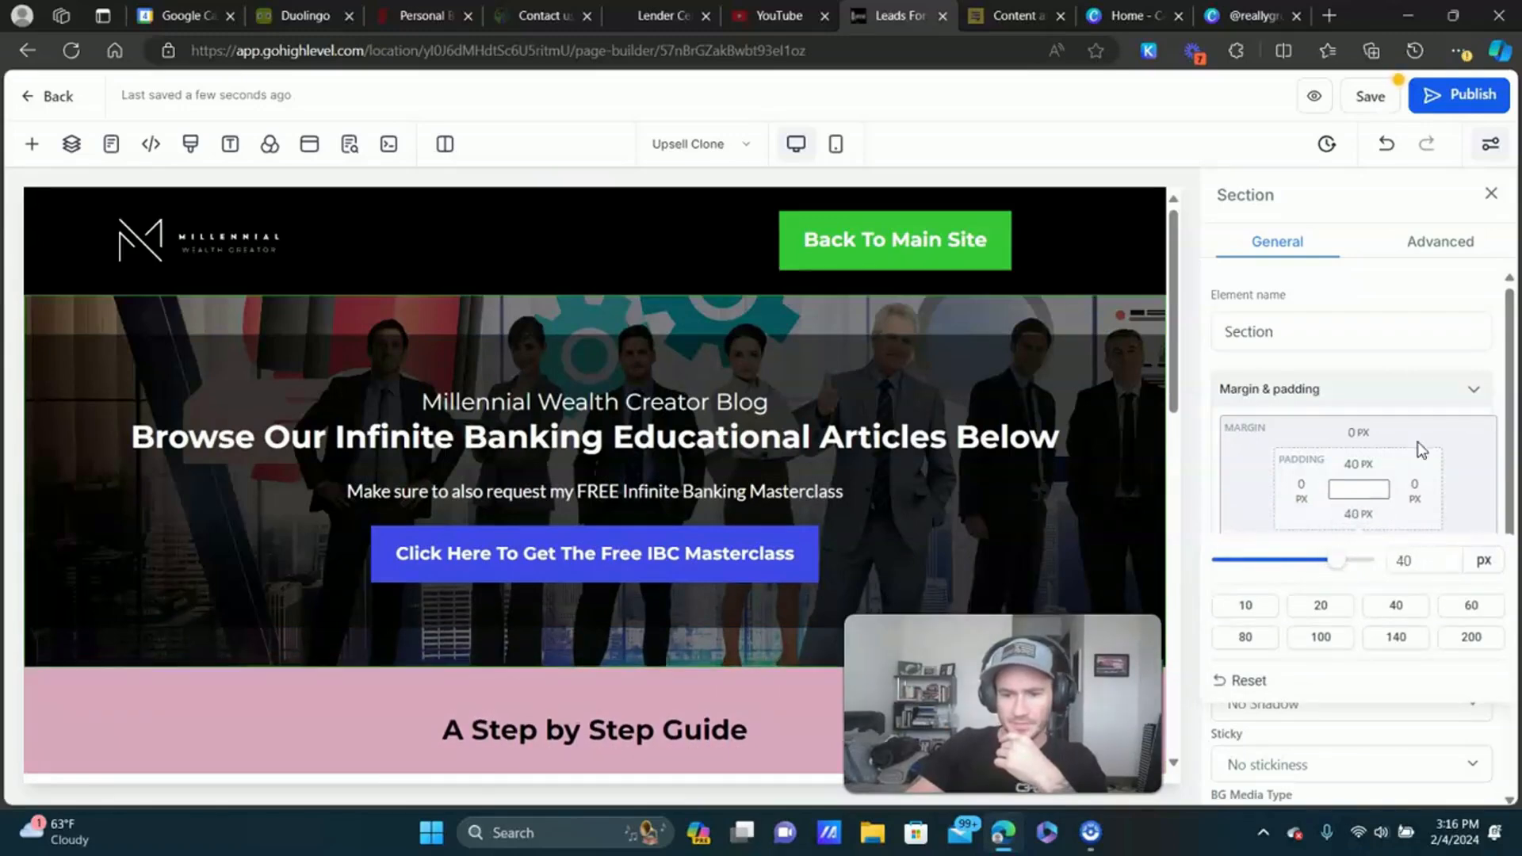
# Delete the pink "A Step by Step Guide" section below the hero.
pyautogui.scroll(-1, 418, 378)
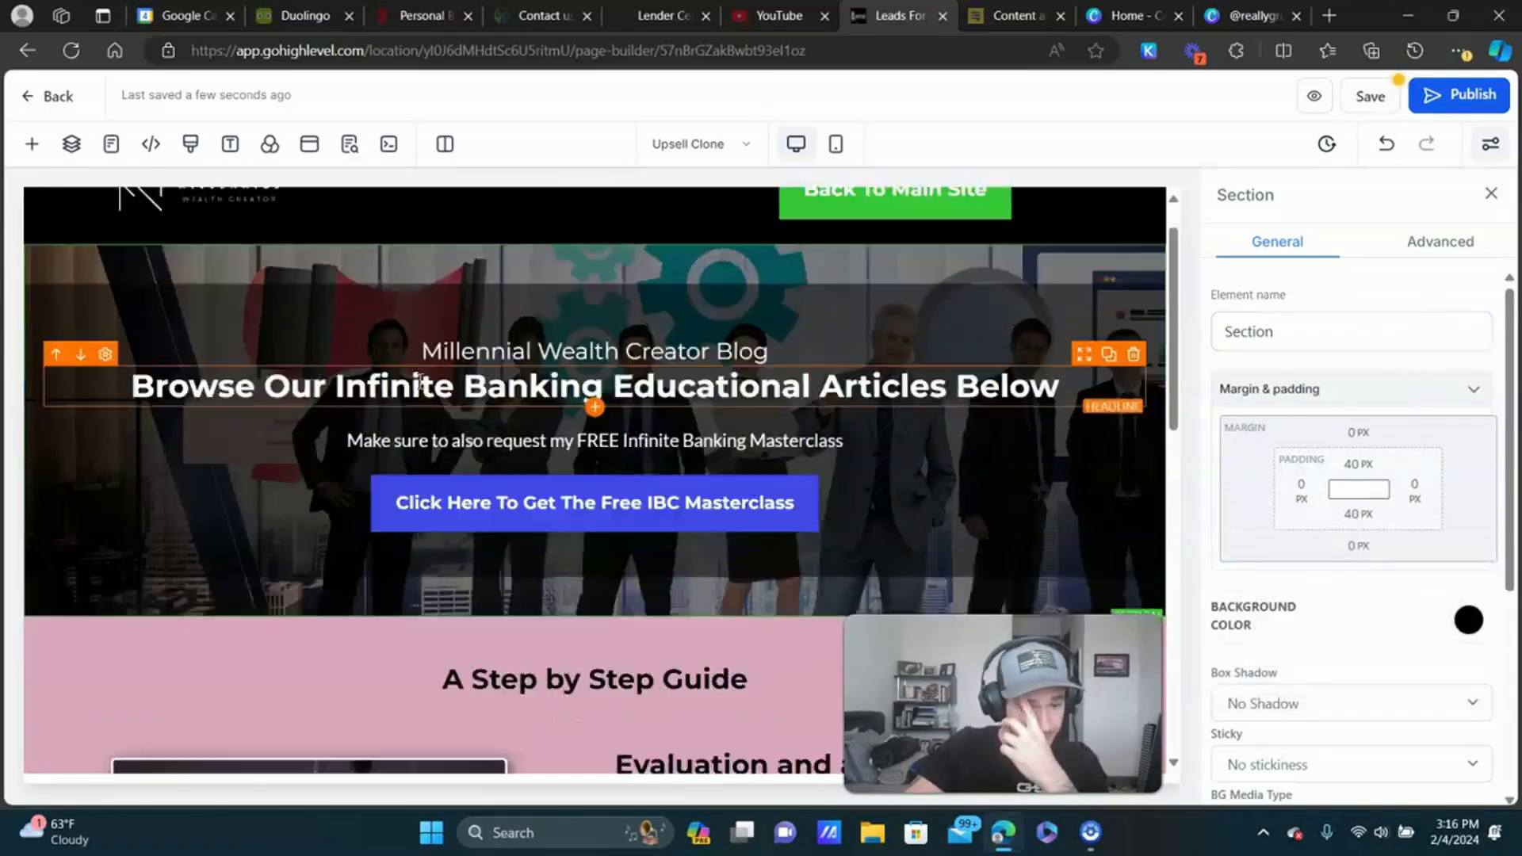
pyautogui.scroll(-4, 418, 378)
pyautogui.scroll(-10, 799, 468)
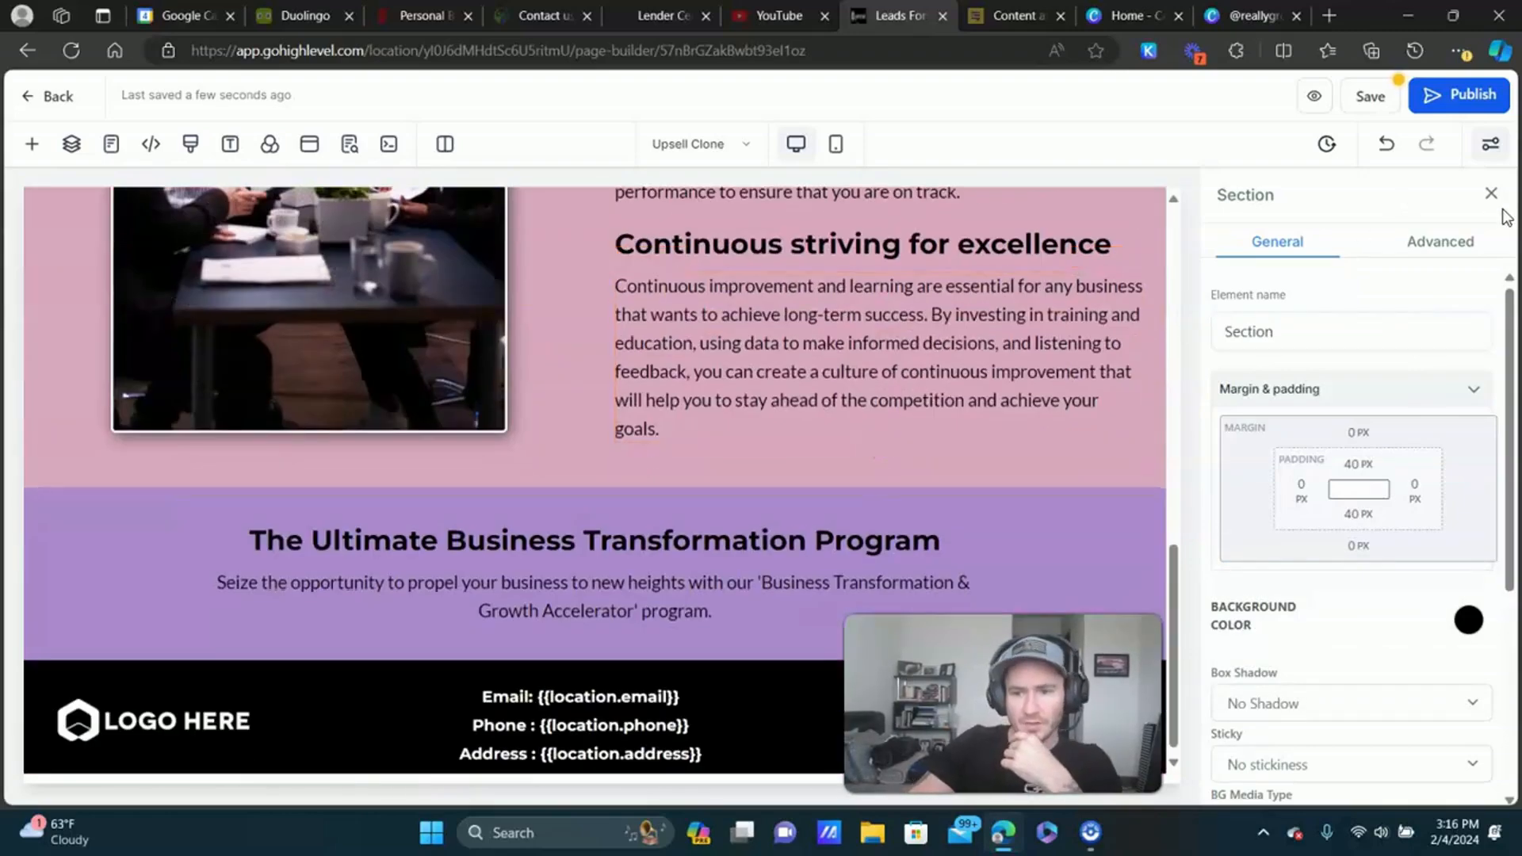
pyautogui.click(1490, 194)
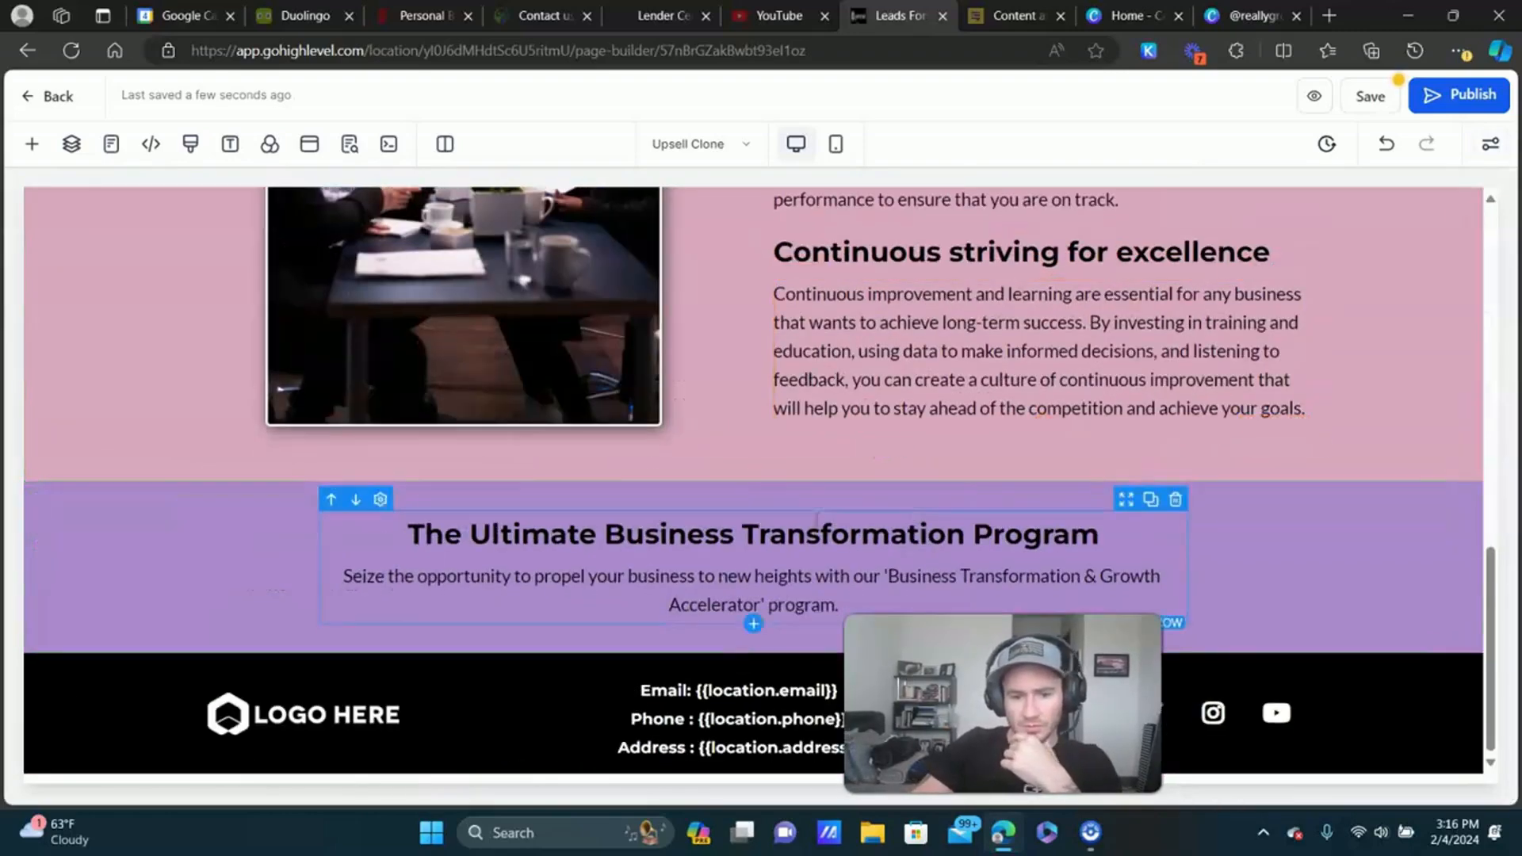
pyautogui.scroll(6, 759, 463)
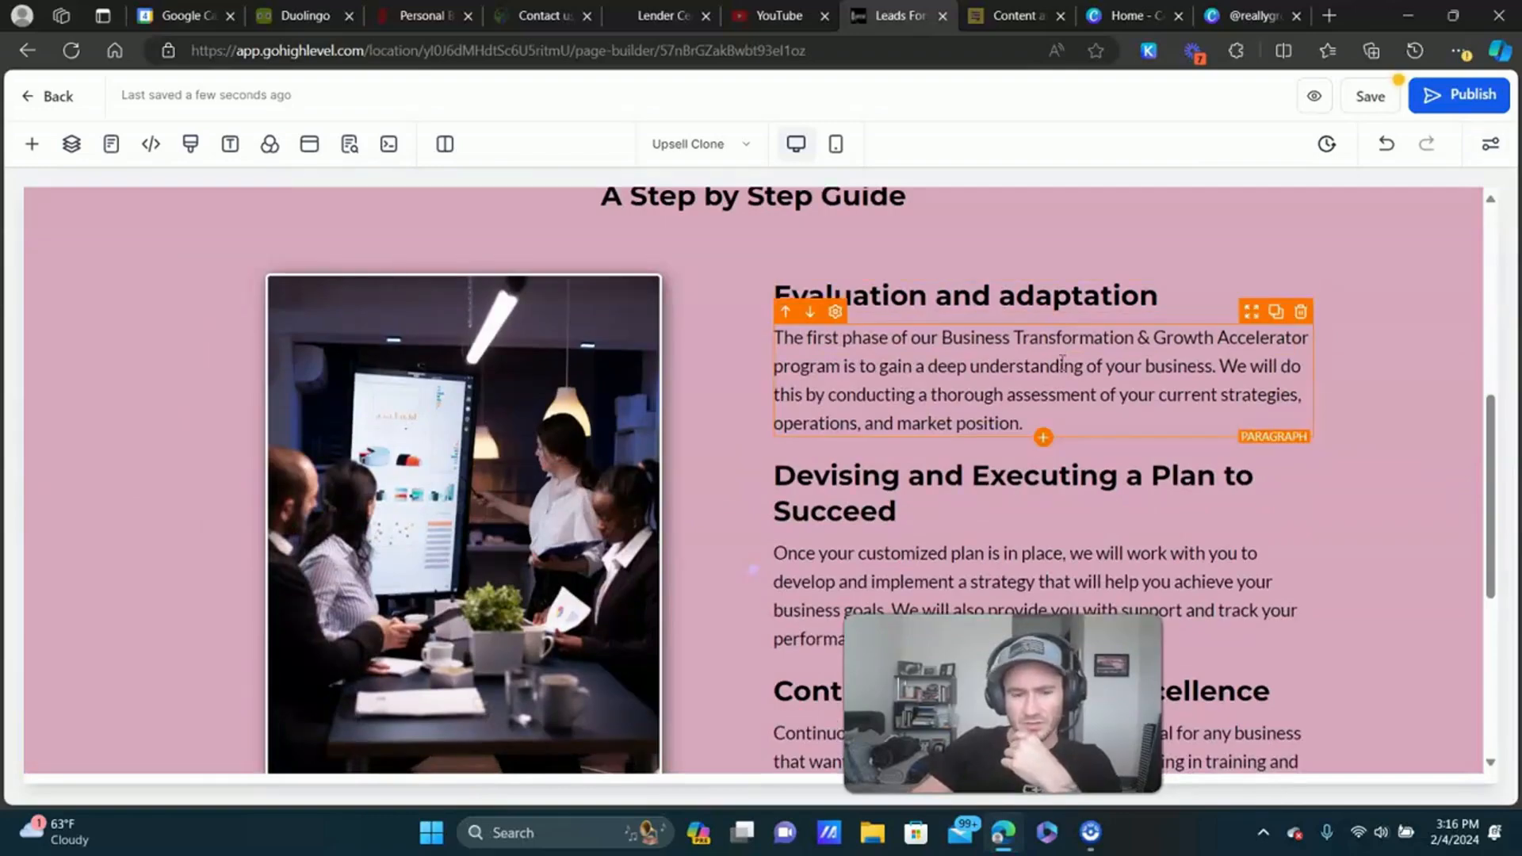
pyautogui.scroll(-5, 1092, 325)
pyautogui.scroll(4, 877, 360)
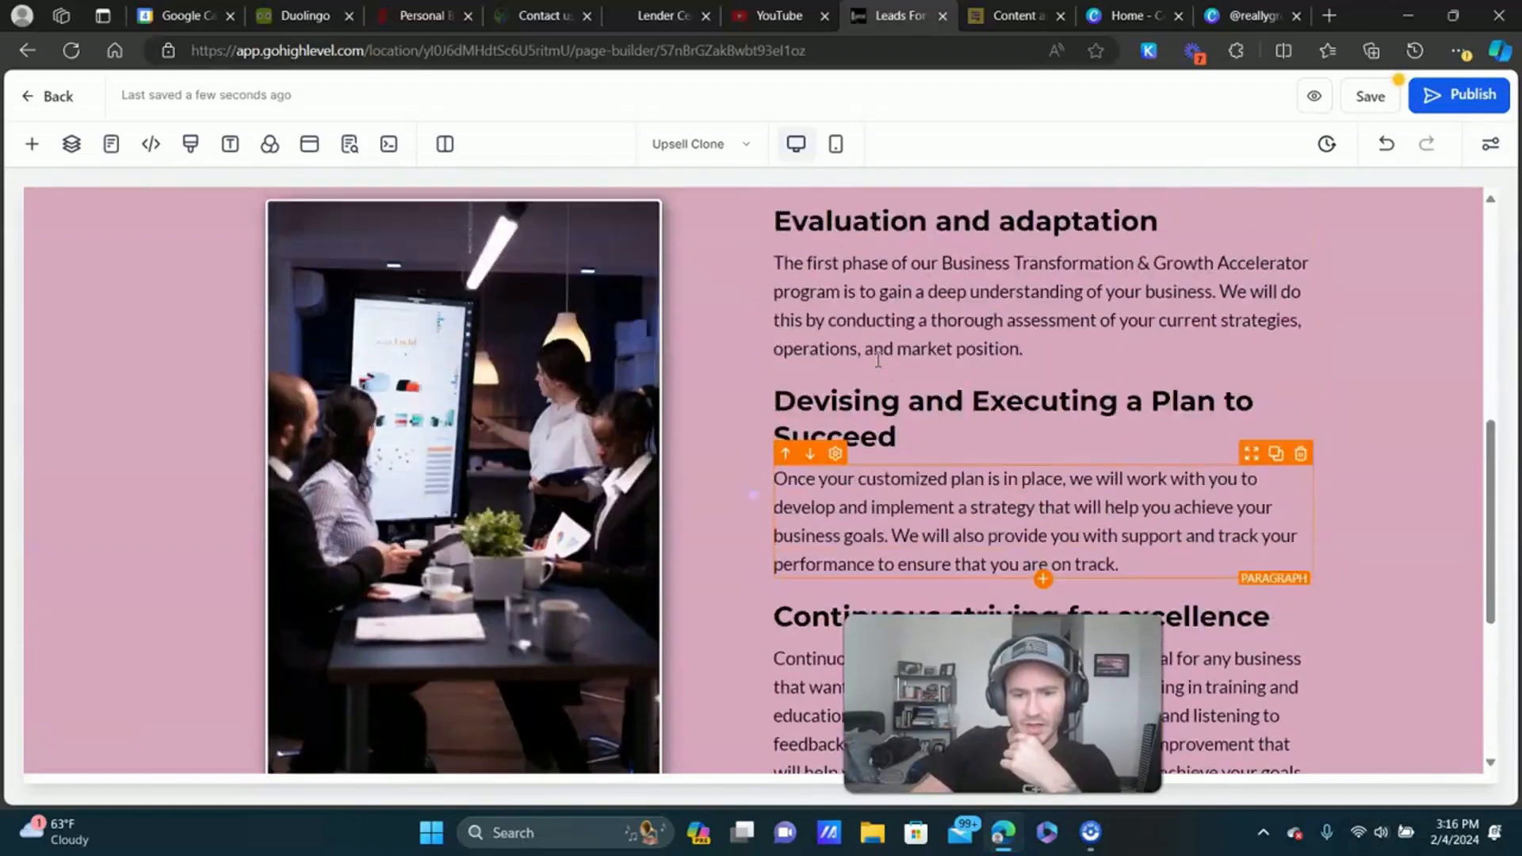
pyautogui.scroll(1, 878, 360)
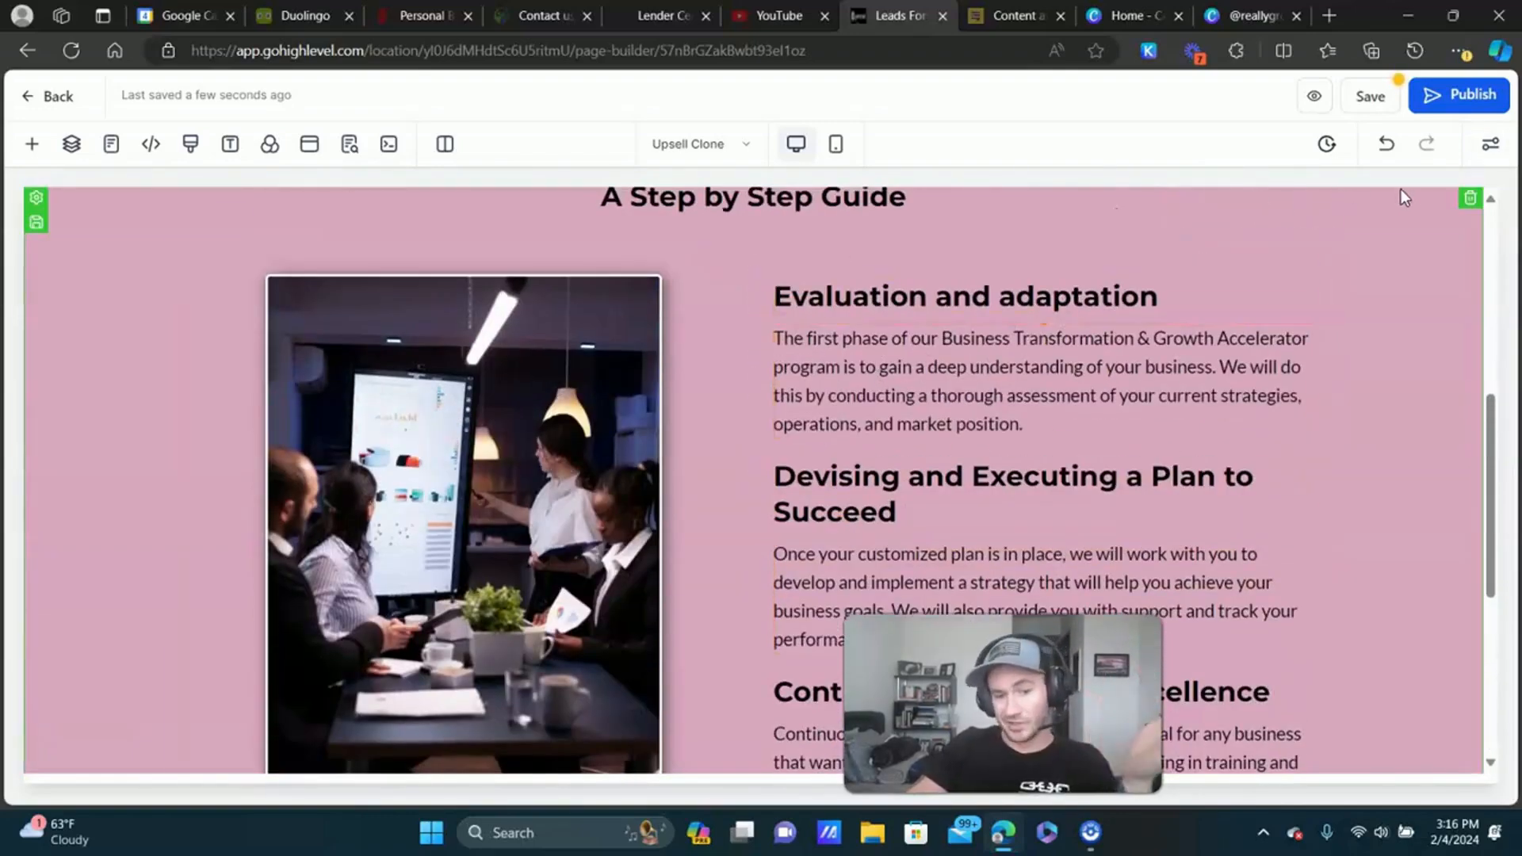
pyautogui.scroll(1, 1405, 192)
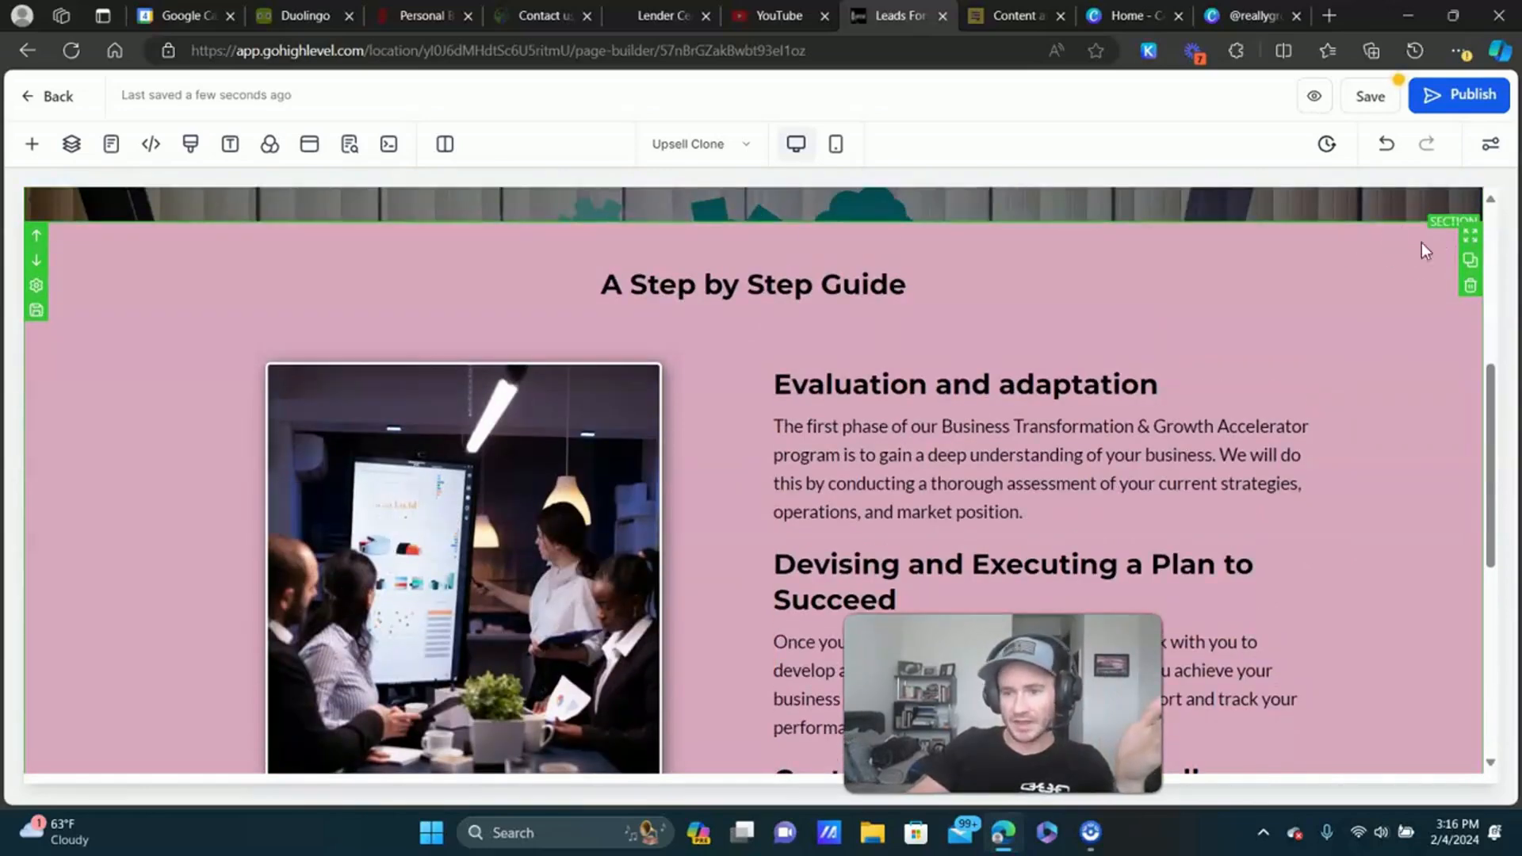
pyautogui.click(1469, 287)
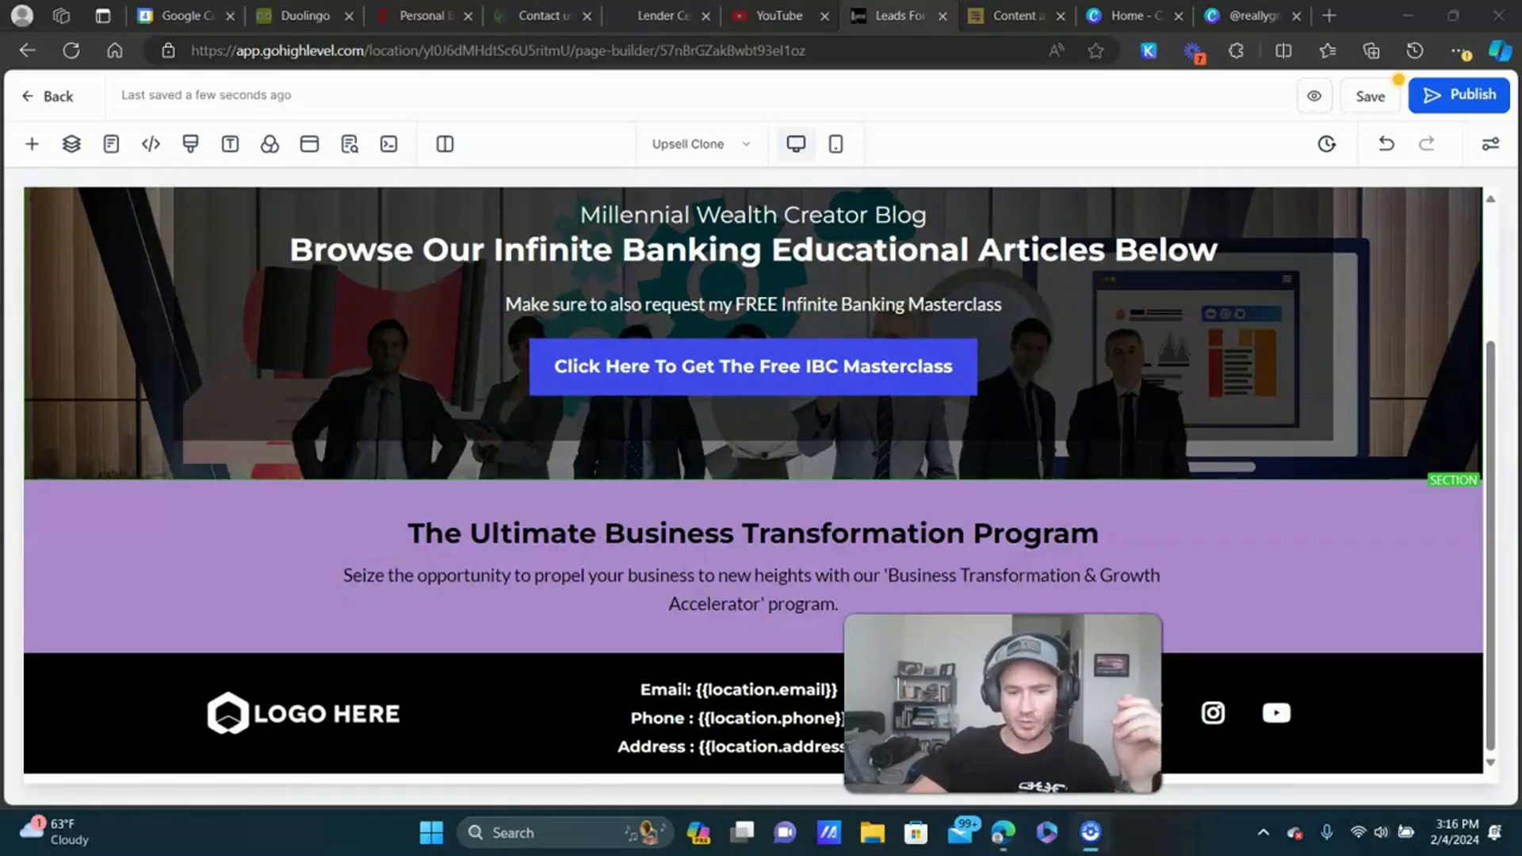
# Replace the purple section's headline with "Click the More Stories button for additional articles".
pyautogui.moveTo(1002, 703); pyautogui.dragTo(1311, 692)
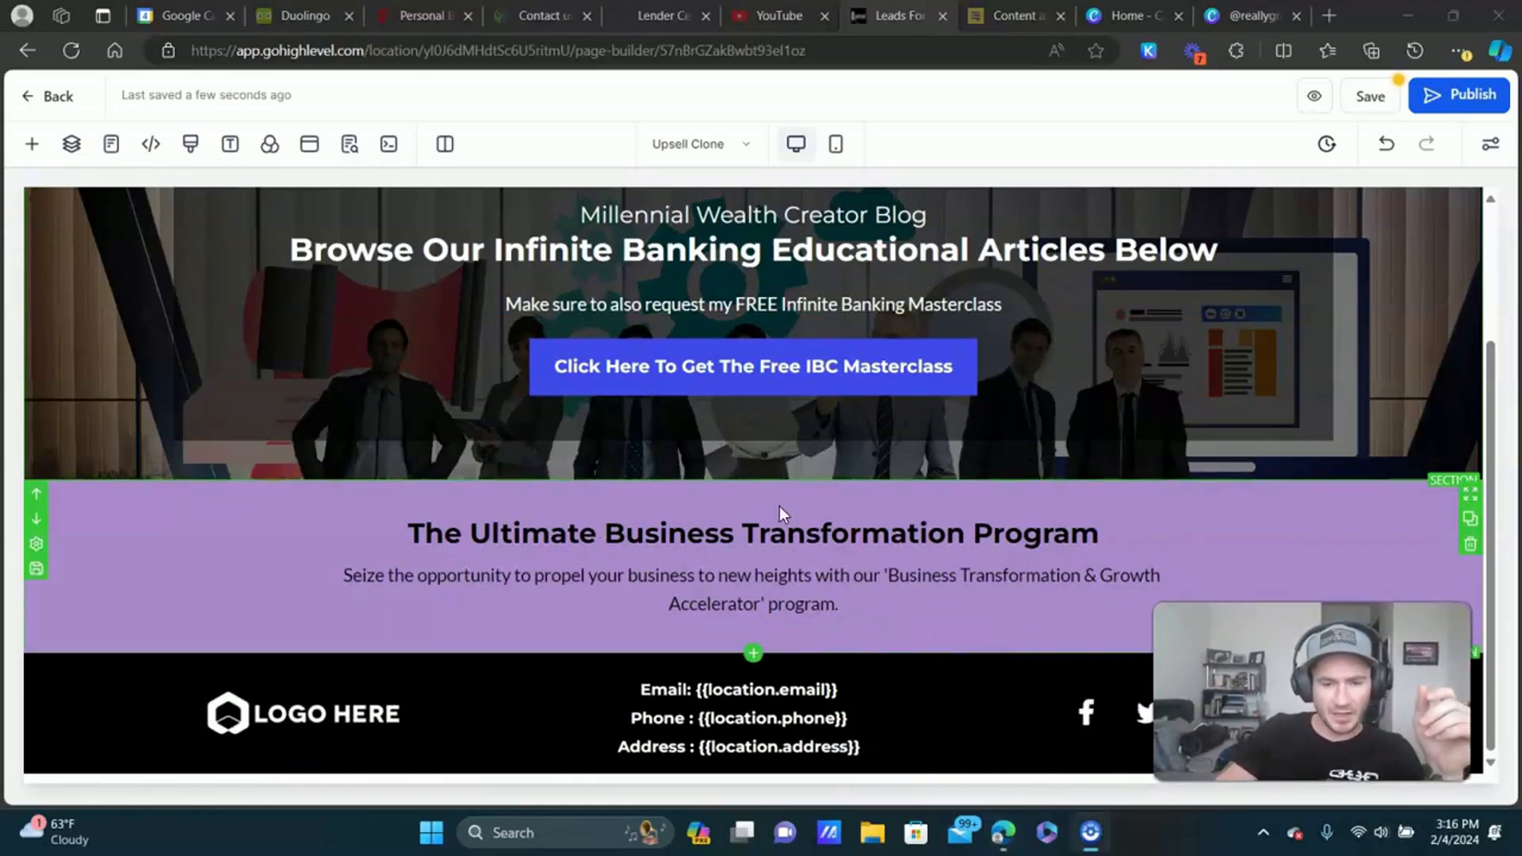
pyautogui.doubleClick(808, 531)
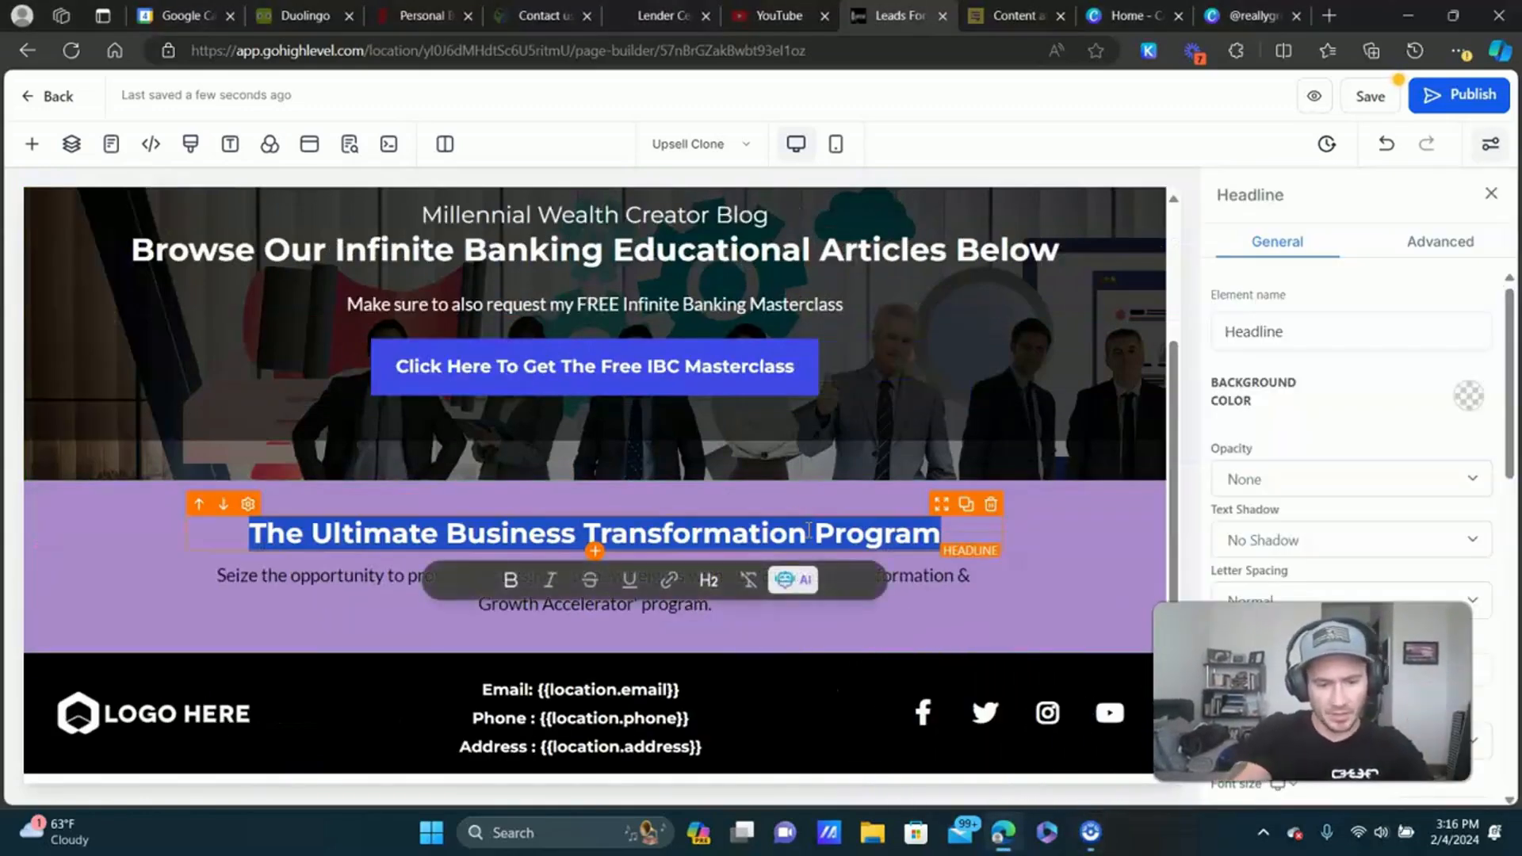
pyautogui.write('Click the')
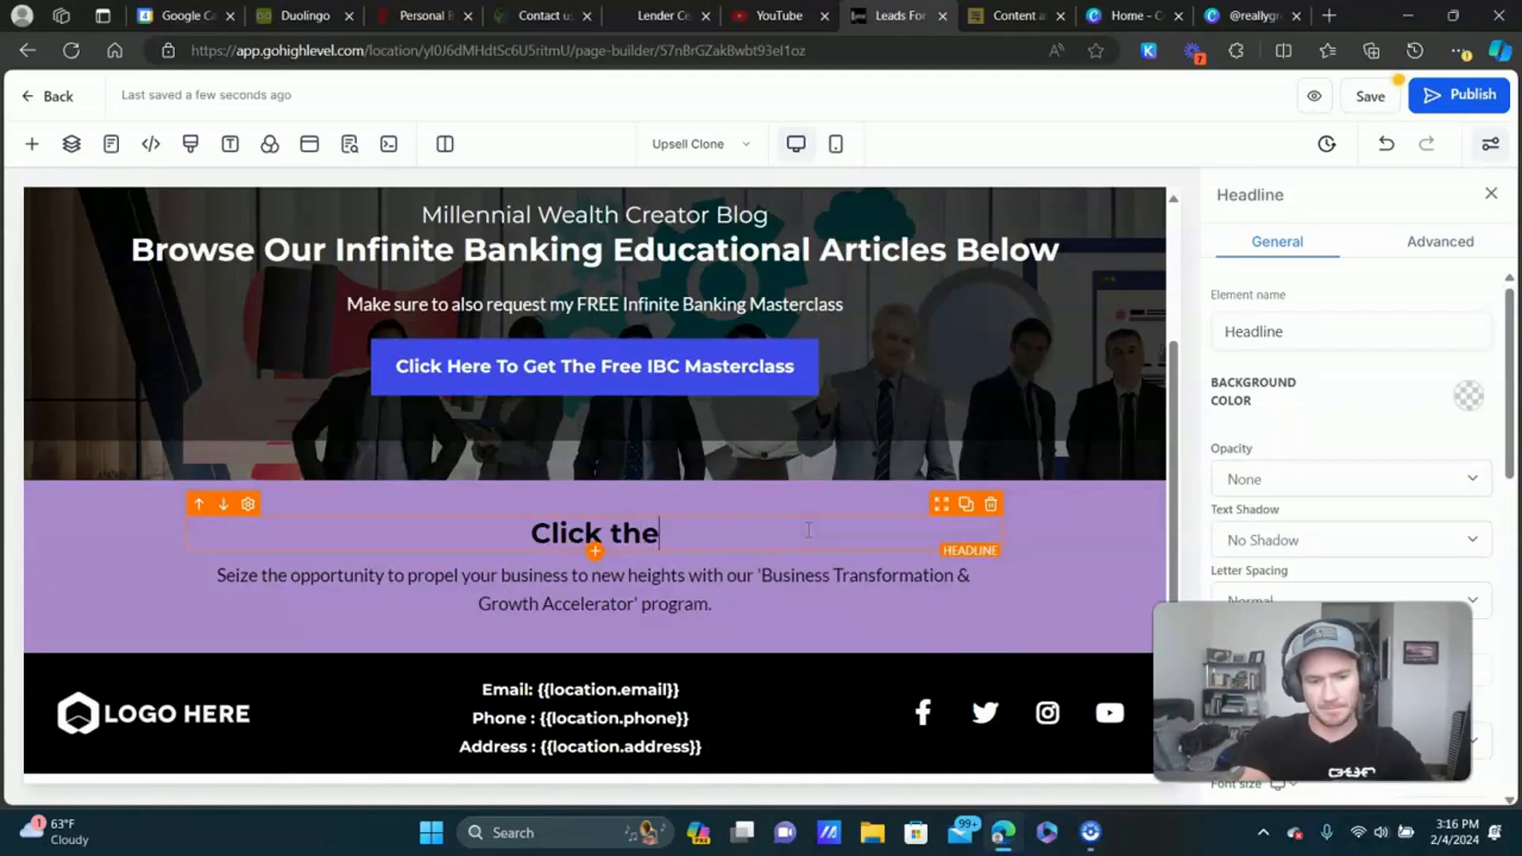
pyautogui.write(' More ')
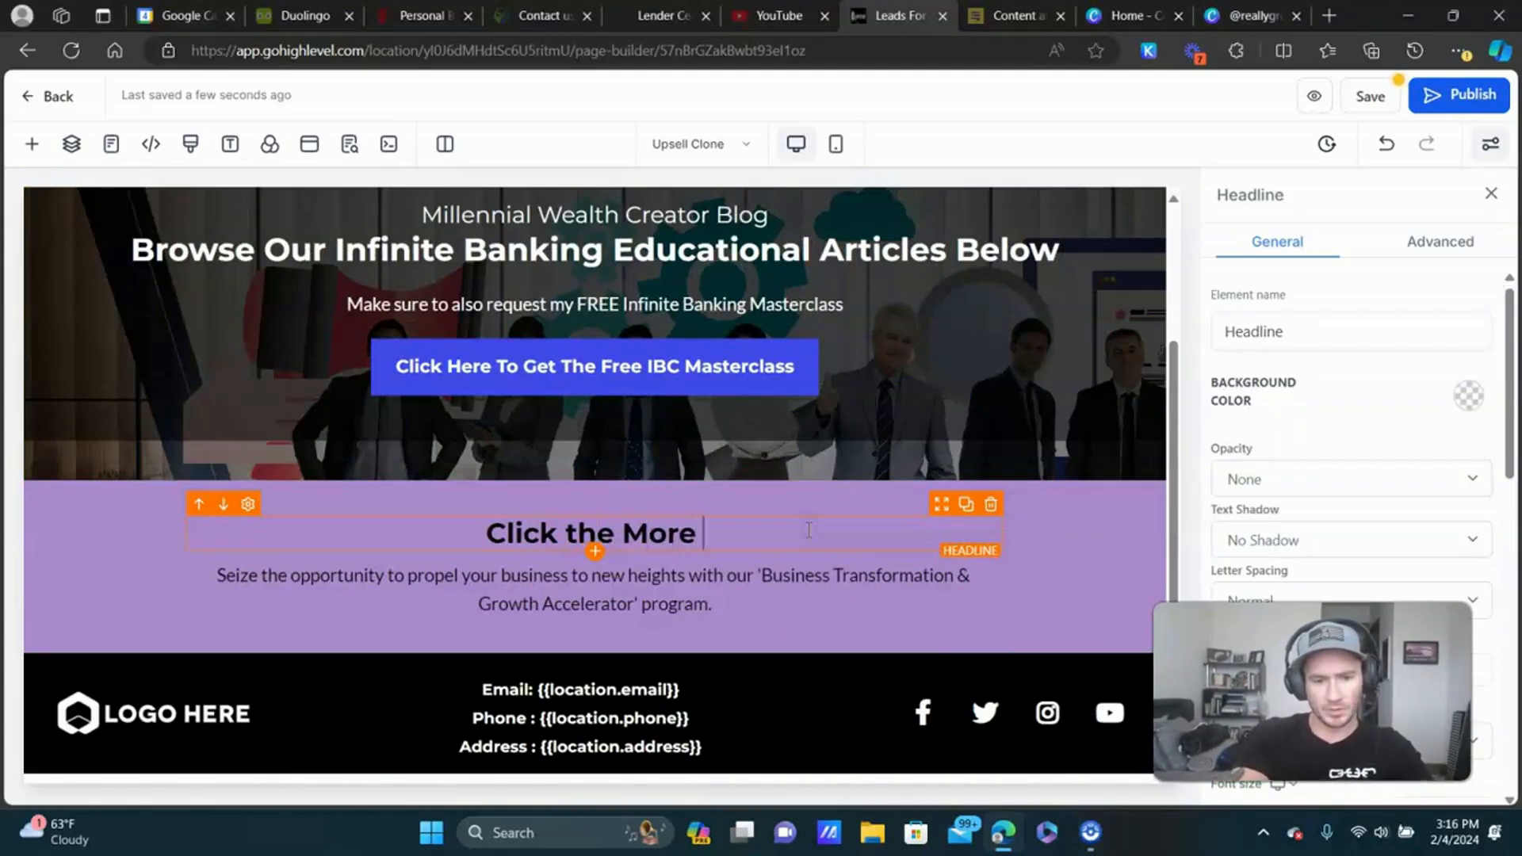
pyautogui.write('Stories bu')
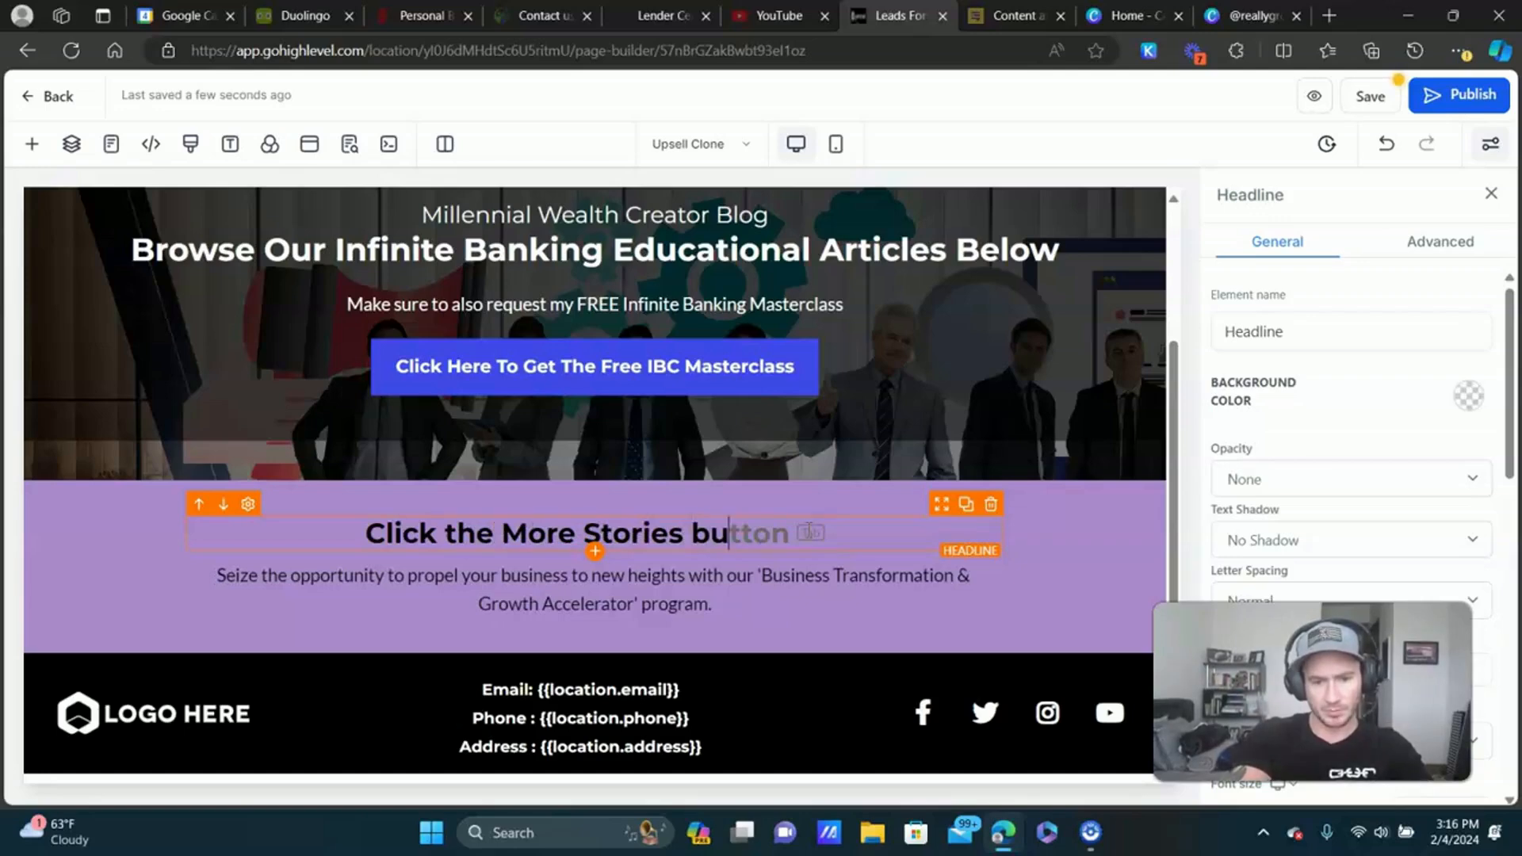
pyautogui.write('tton for ad')
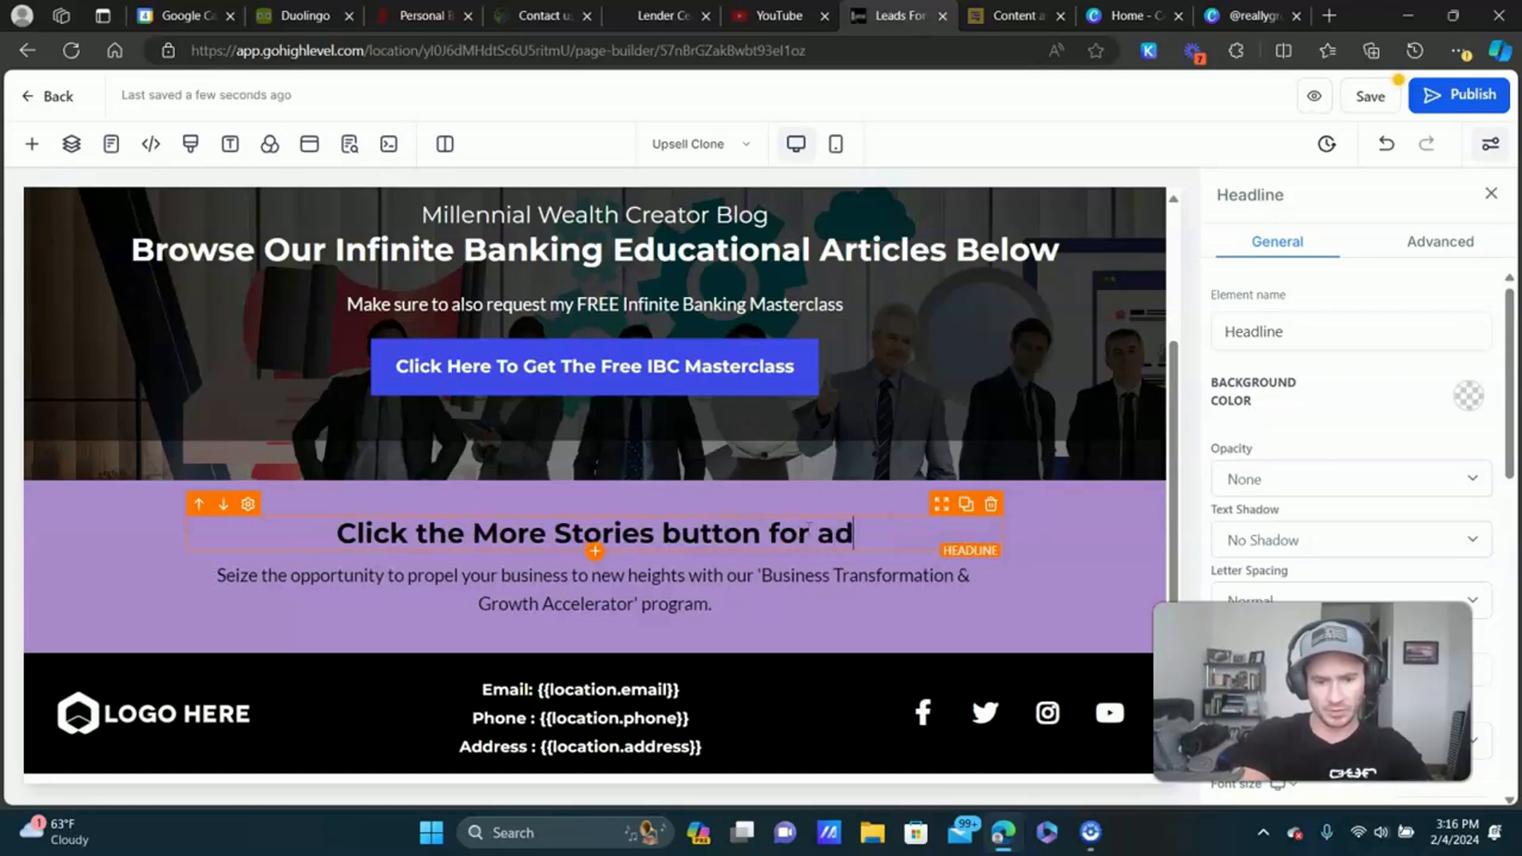
pyautogui.write('ditional article')
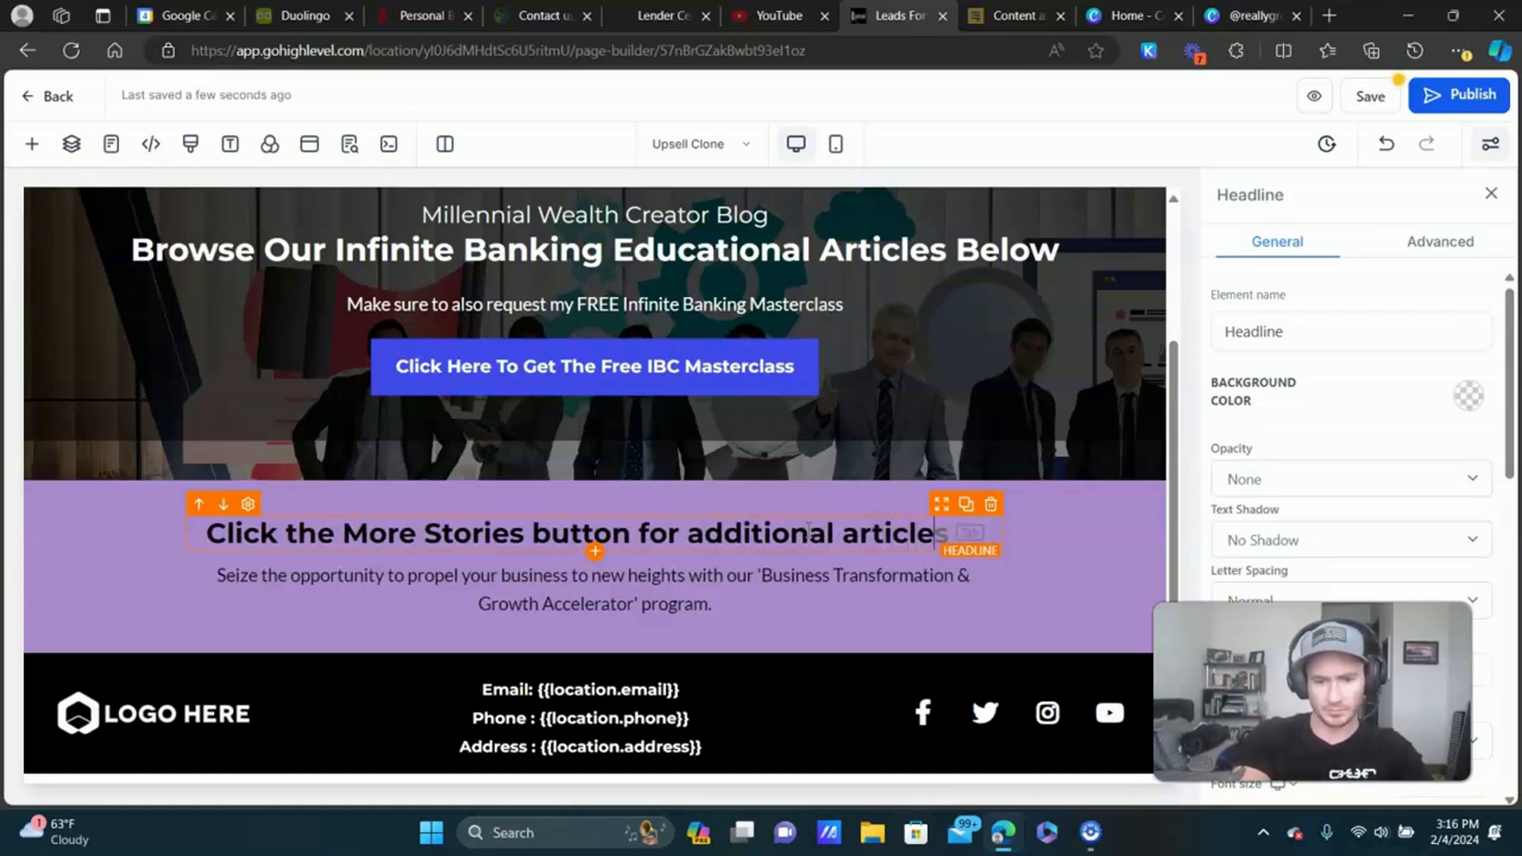
pyautogui.write('s')
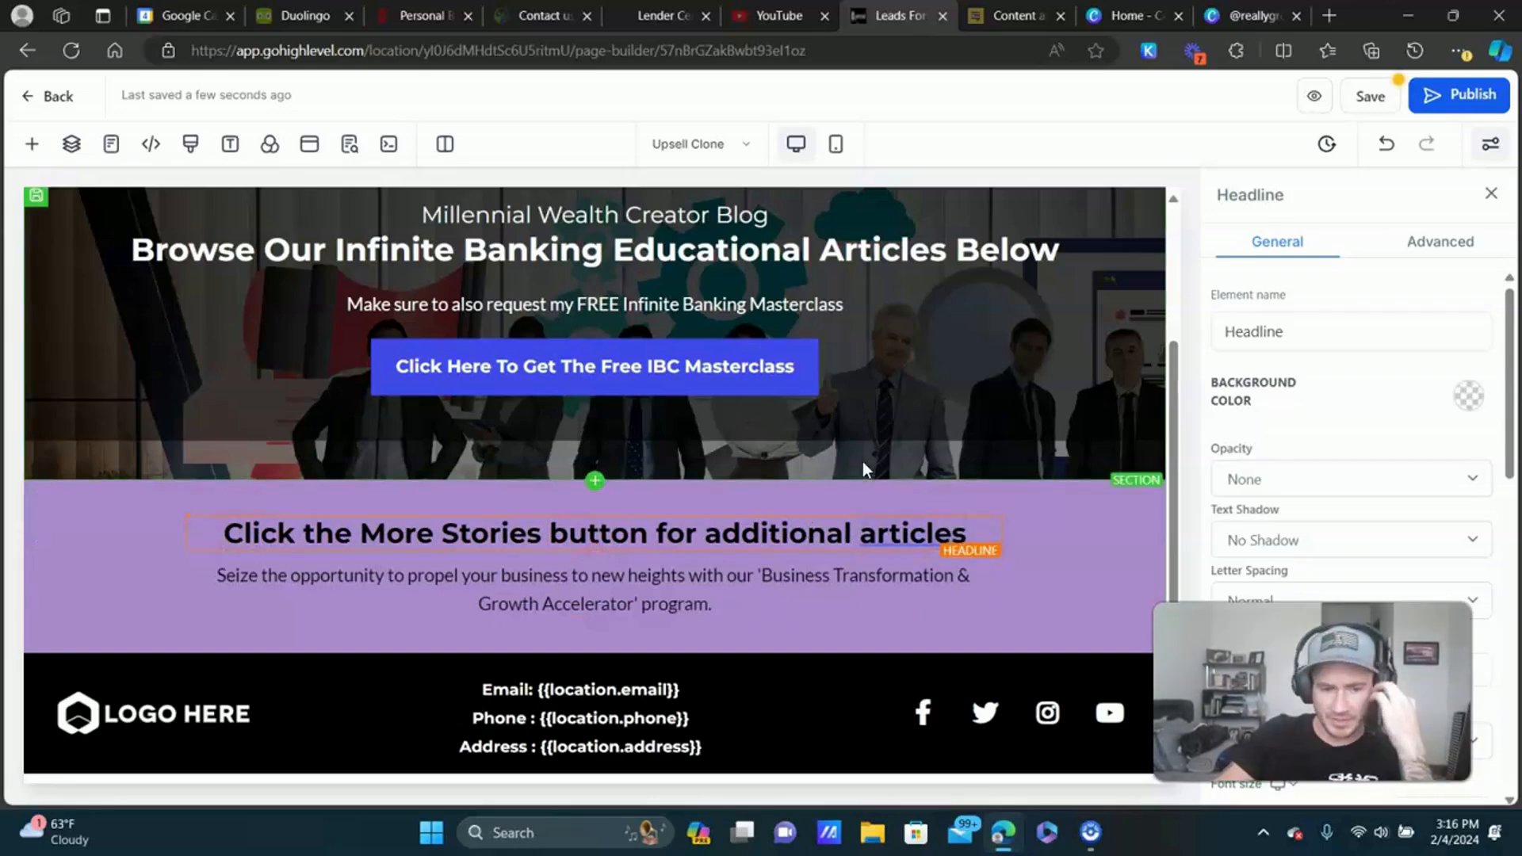
# Delete the paragraph under the purple section's headline and add a Blog Posts element in its place.
pyautogui.click(656, 590)
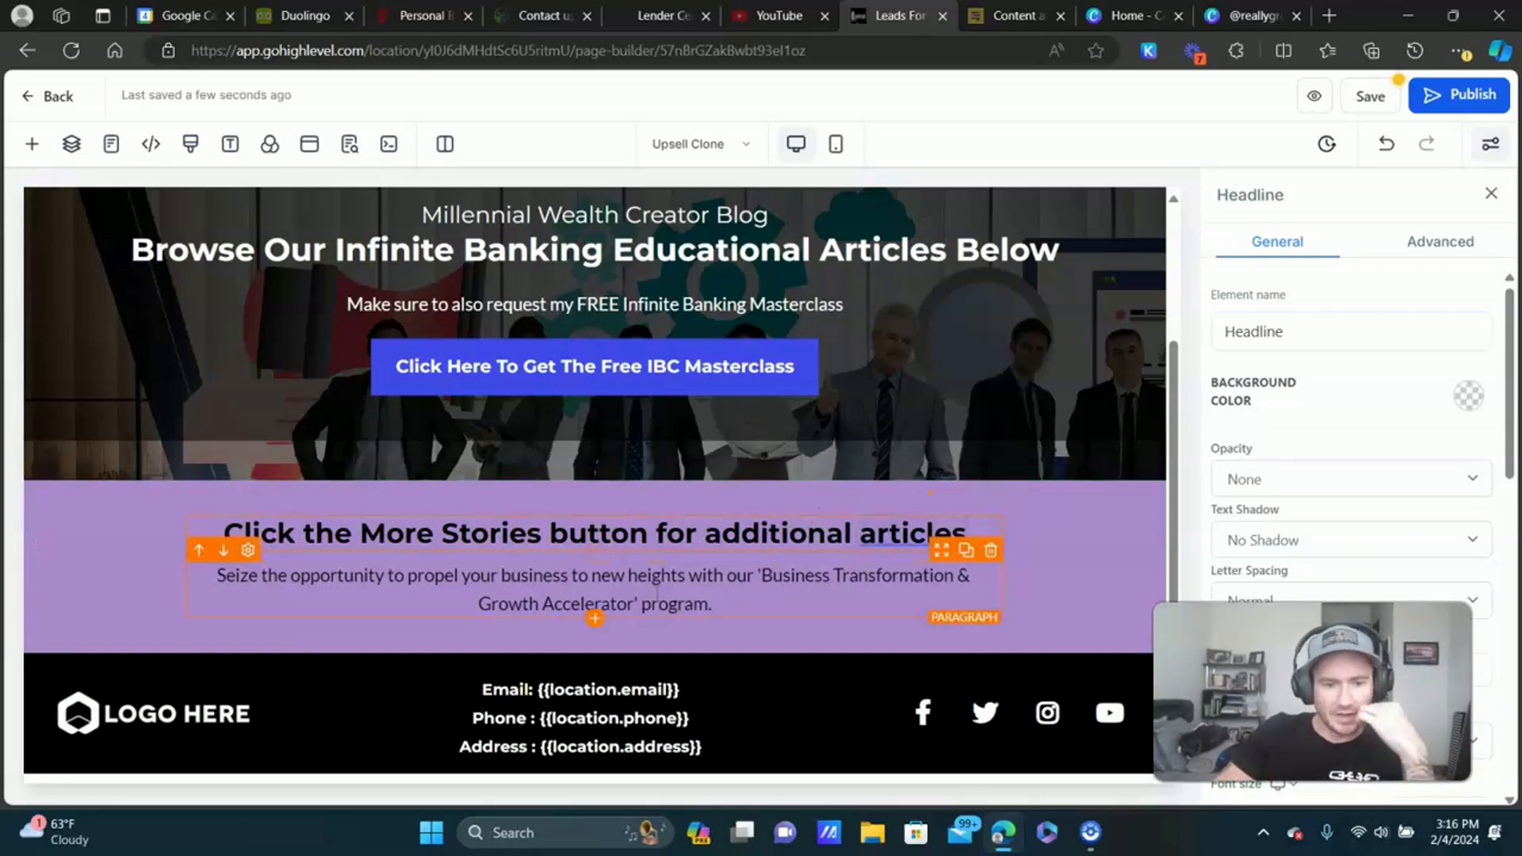
pyautogui.click(990, 552)
pyautogui.click(593, 618)
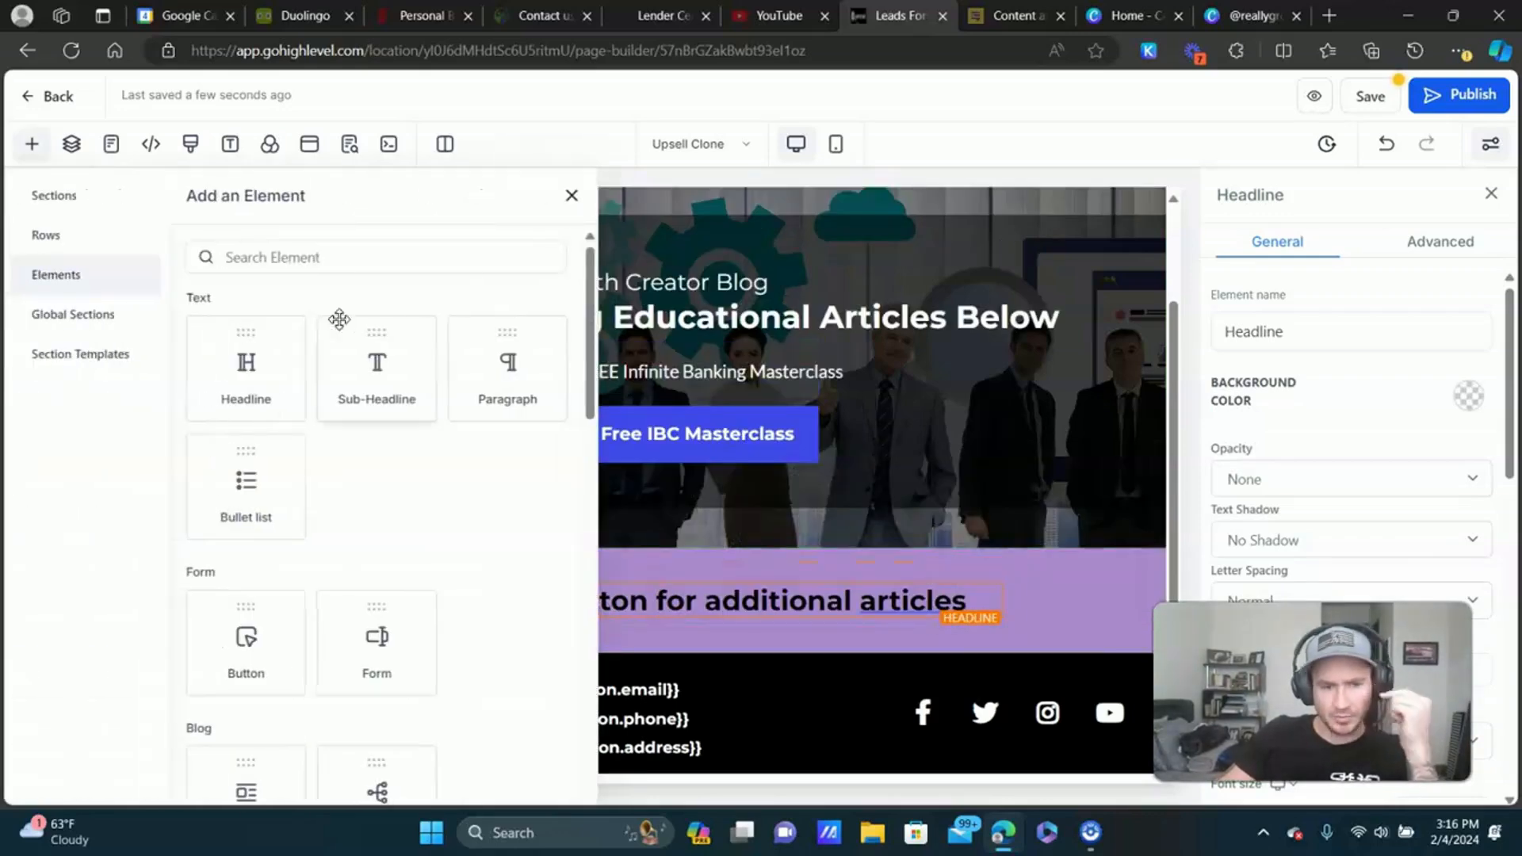
pyautogui.scroll(-3, 309, 440)
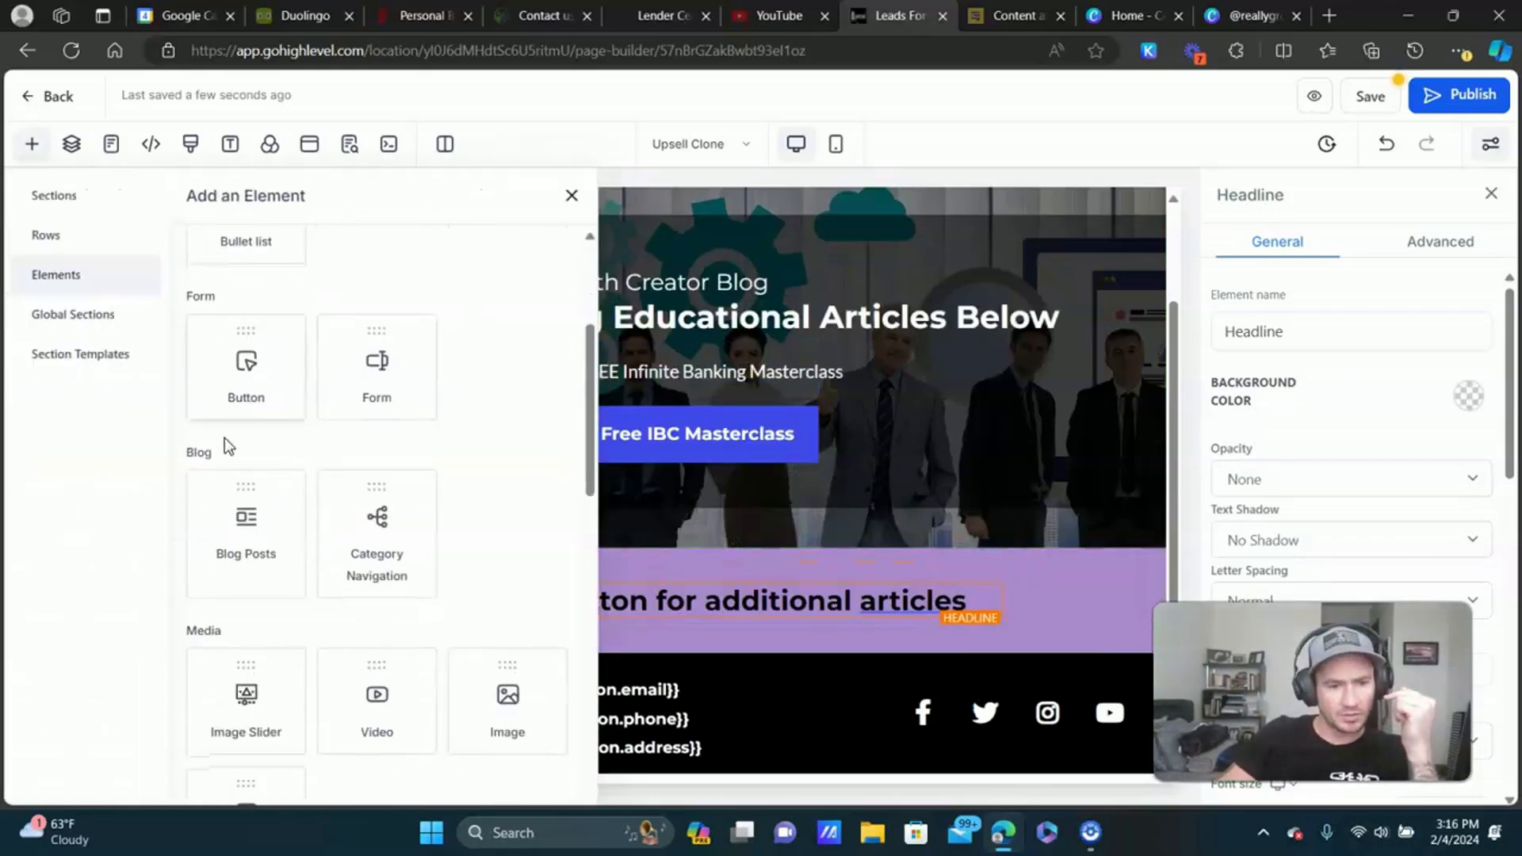
pyautogui.click(255, 536)
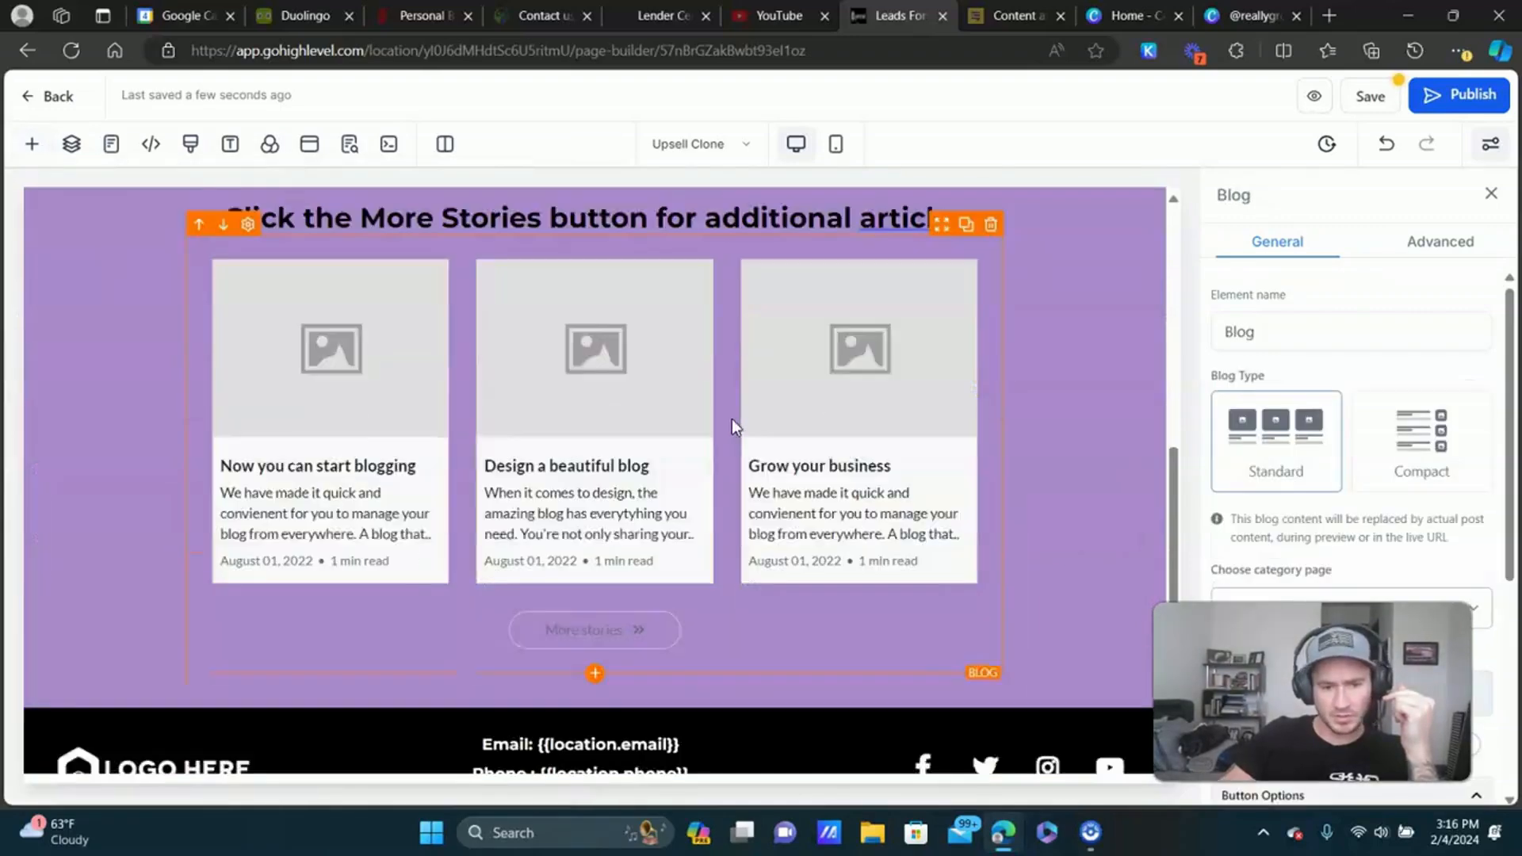
pyautogui.scroll(-1, 731, 424)
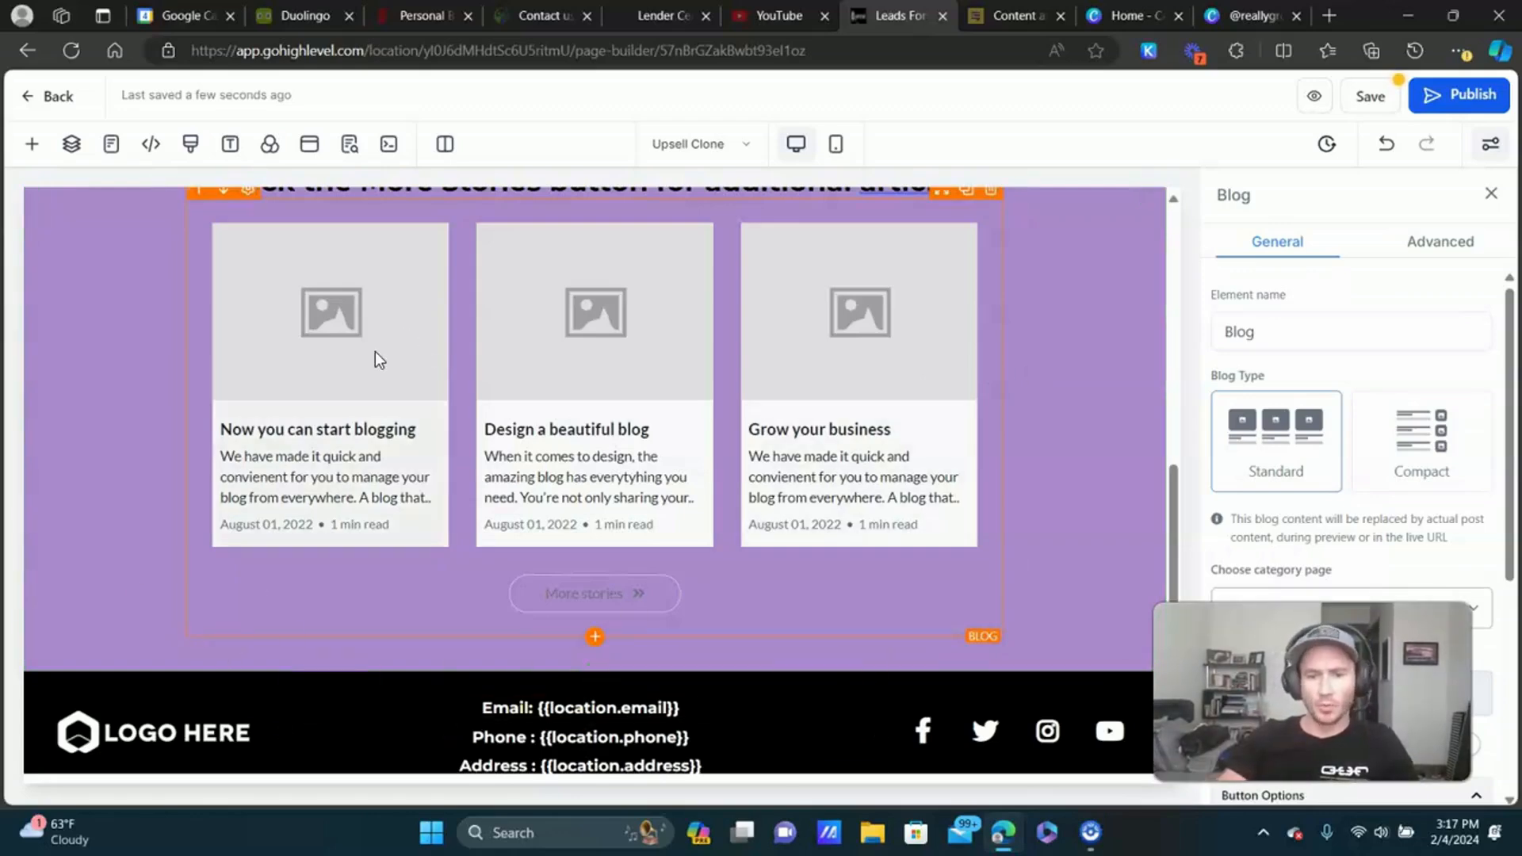
# Examine the Blog element's general and advanced settings, including the category, pagination and button options.
pyautogui.scroll(-1, 1429, 514)
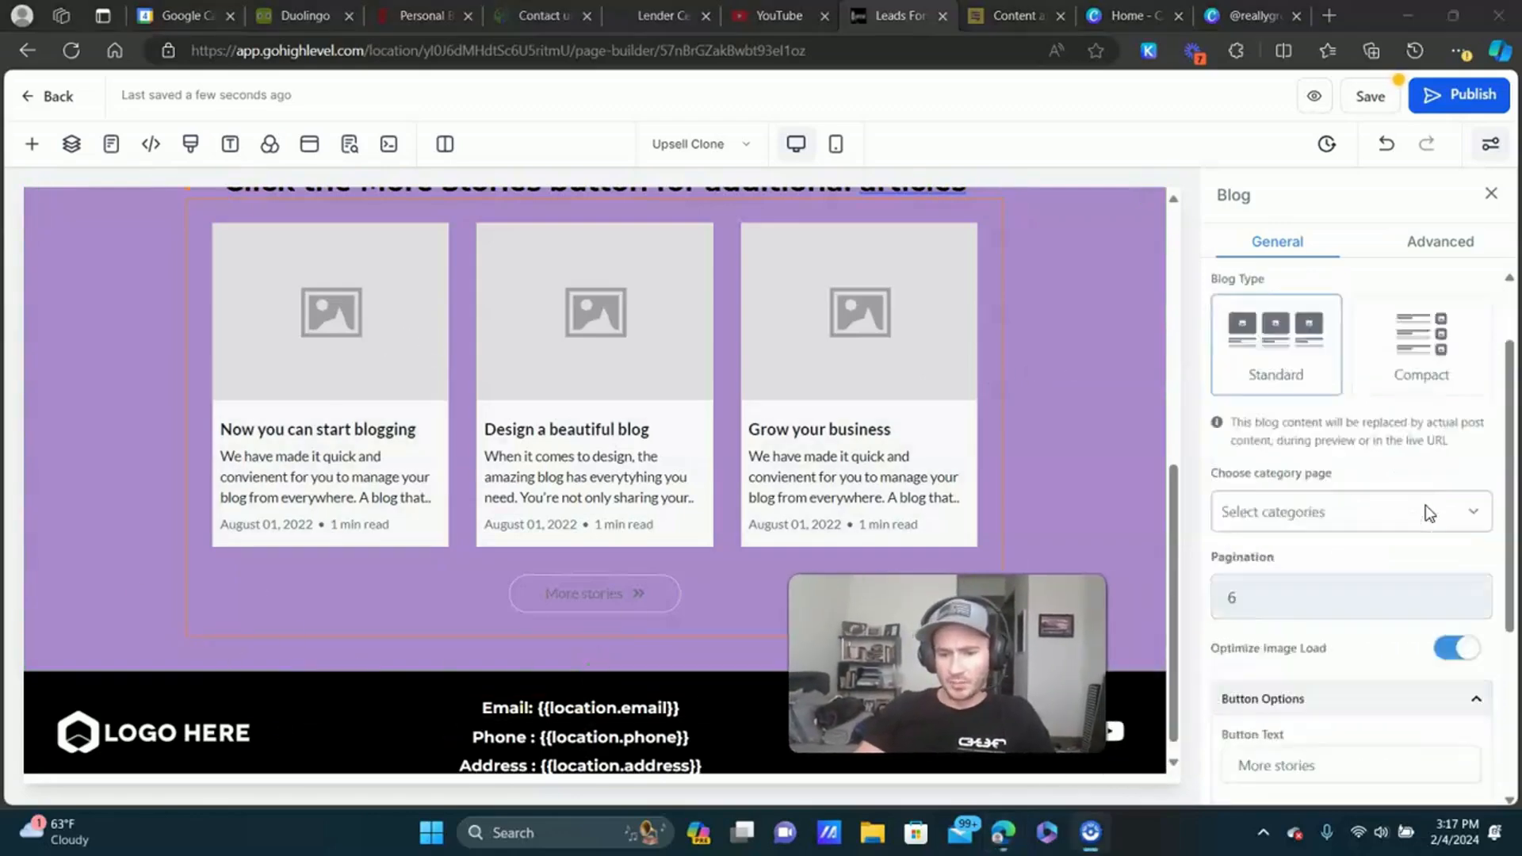
pyautogui.scroll(-3, 1429, 514)
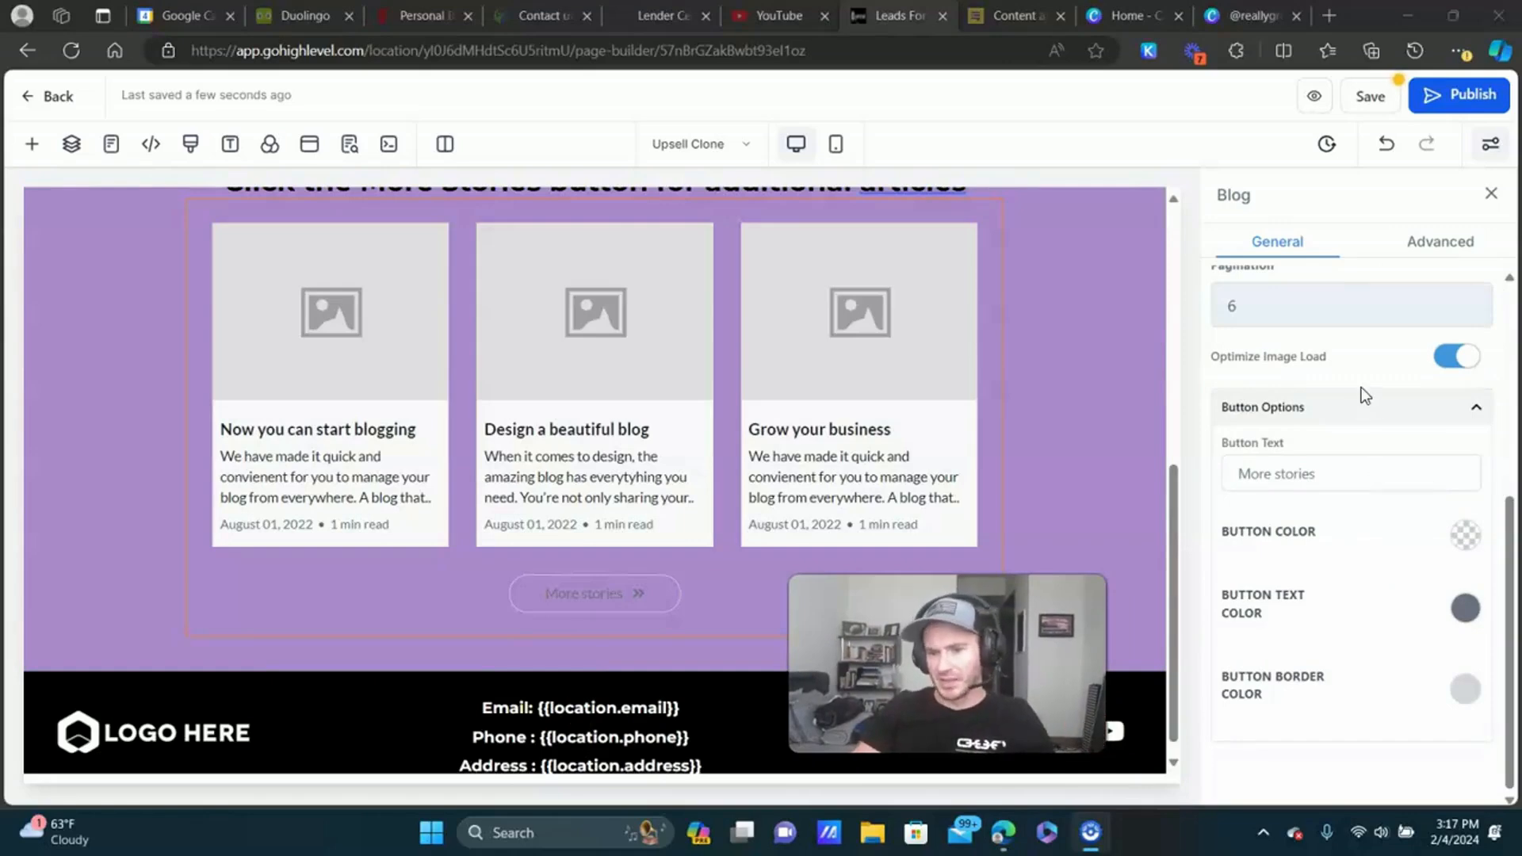
pyautogui.scroll(2, 1353, 373)
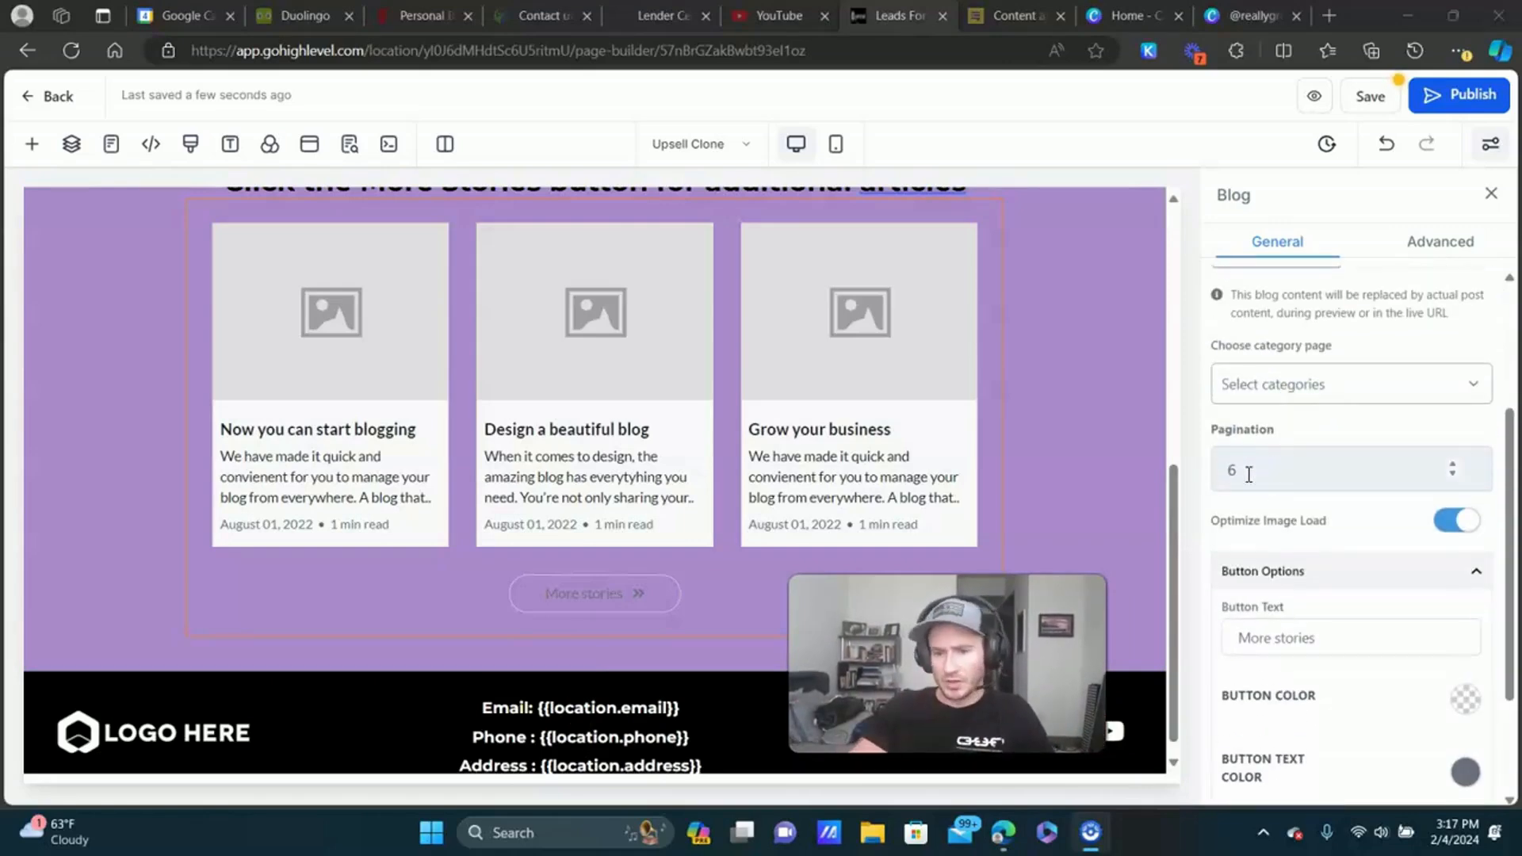
pyautogui.click(1467, 388)
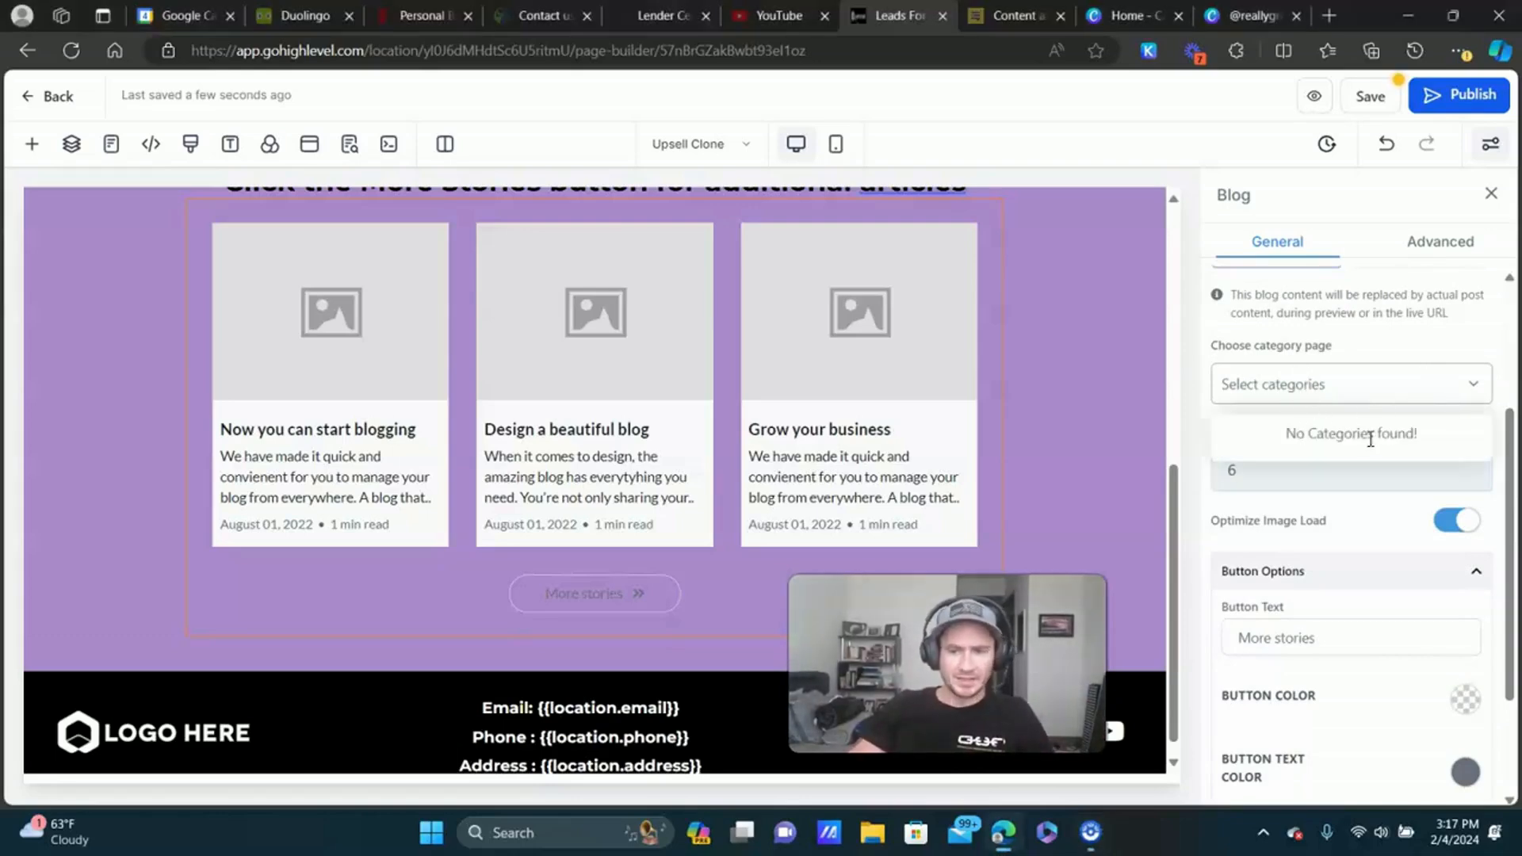
pyautogui.click(1474, 389)
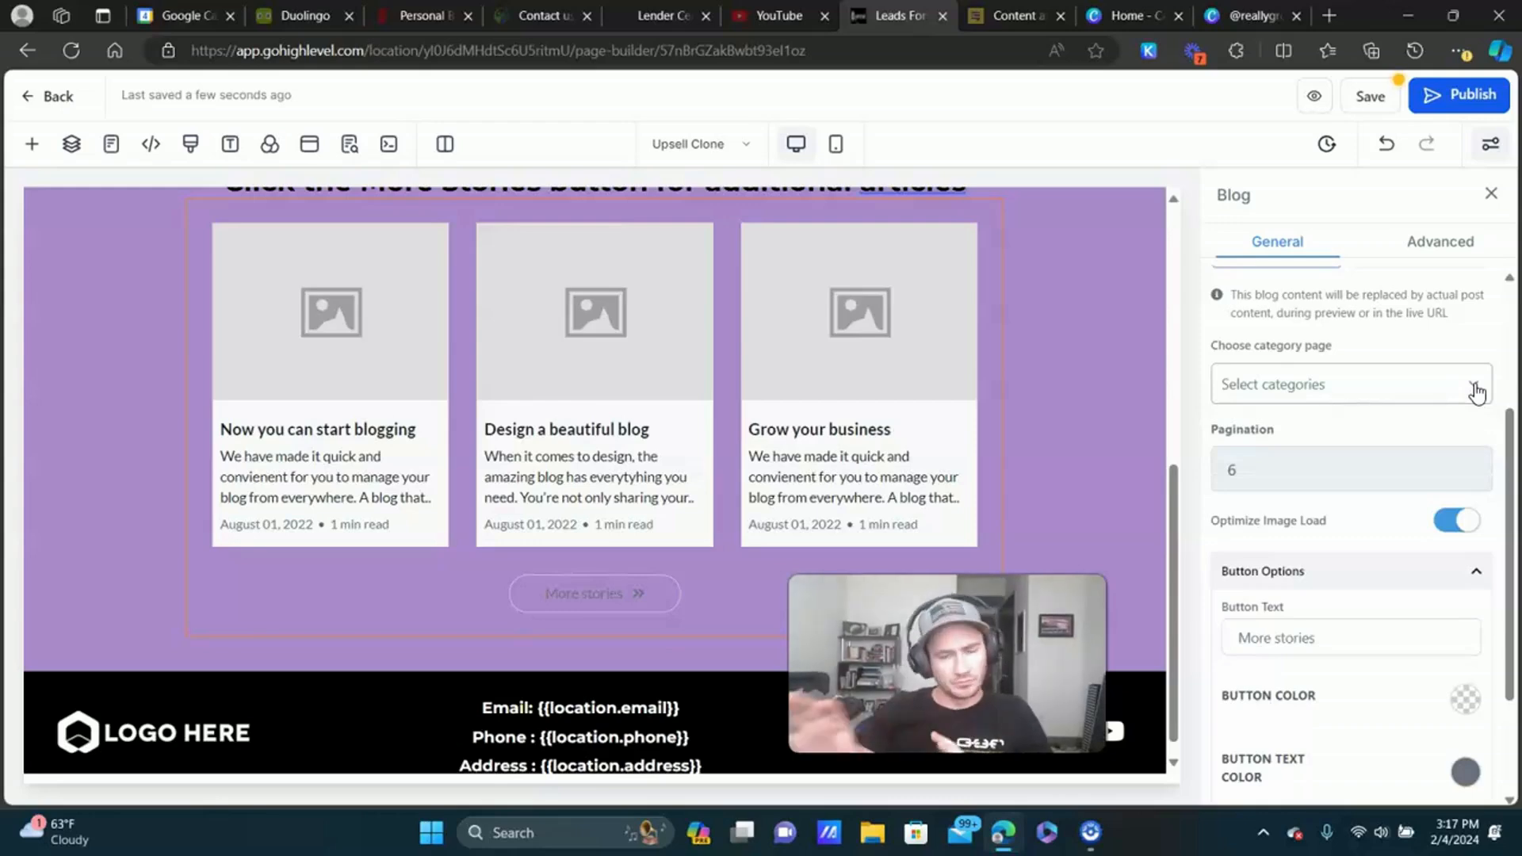
pyautogui.click(1462, 260)
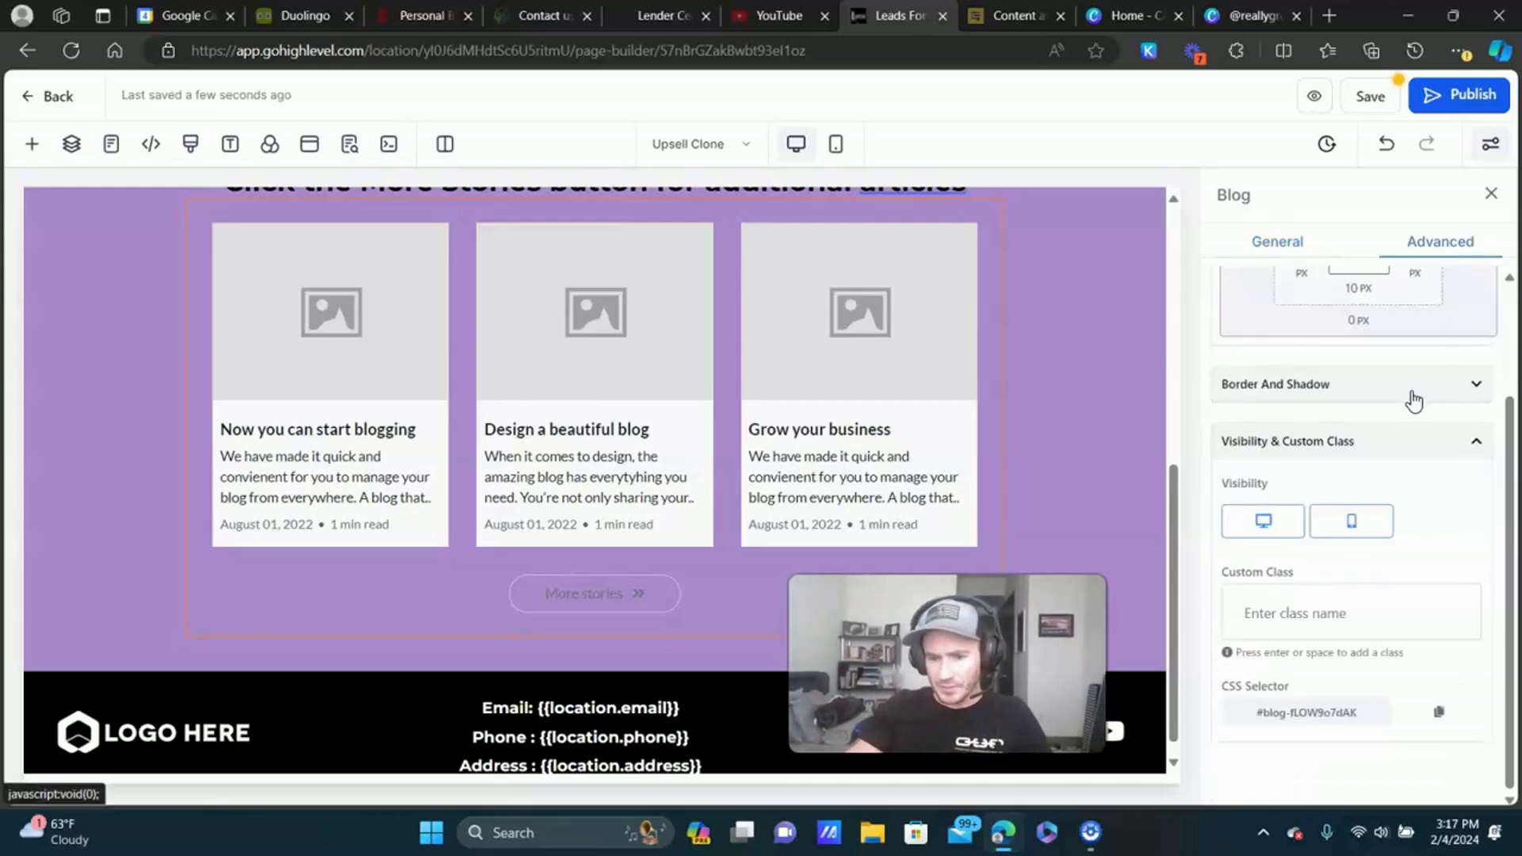
pyautogui.scroll(2, 1413, 400)
pyautogui.click(1266, 239)
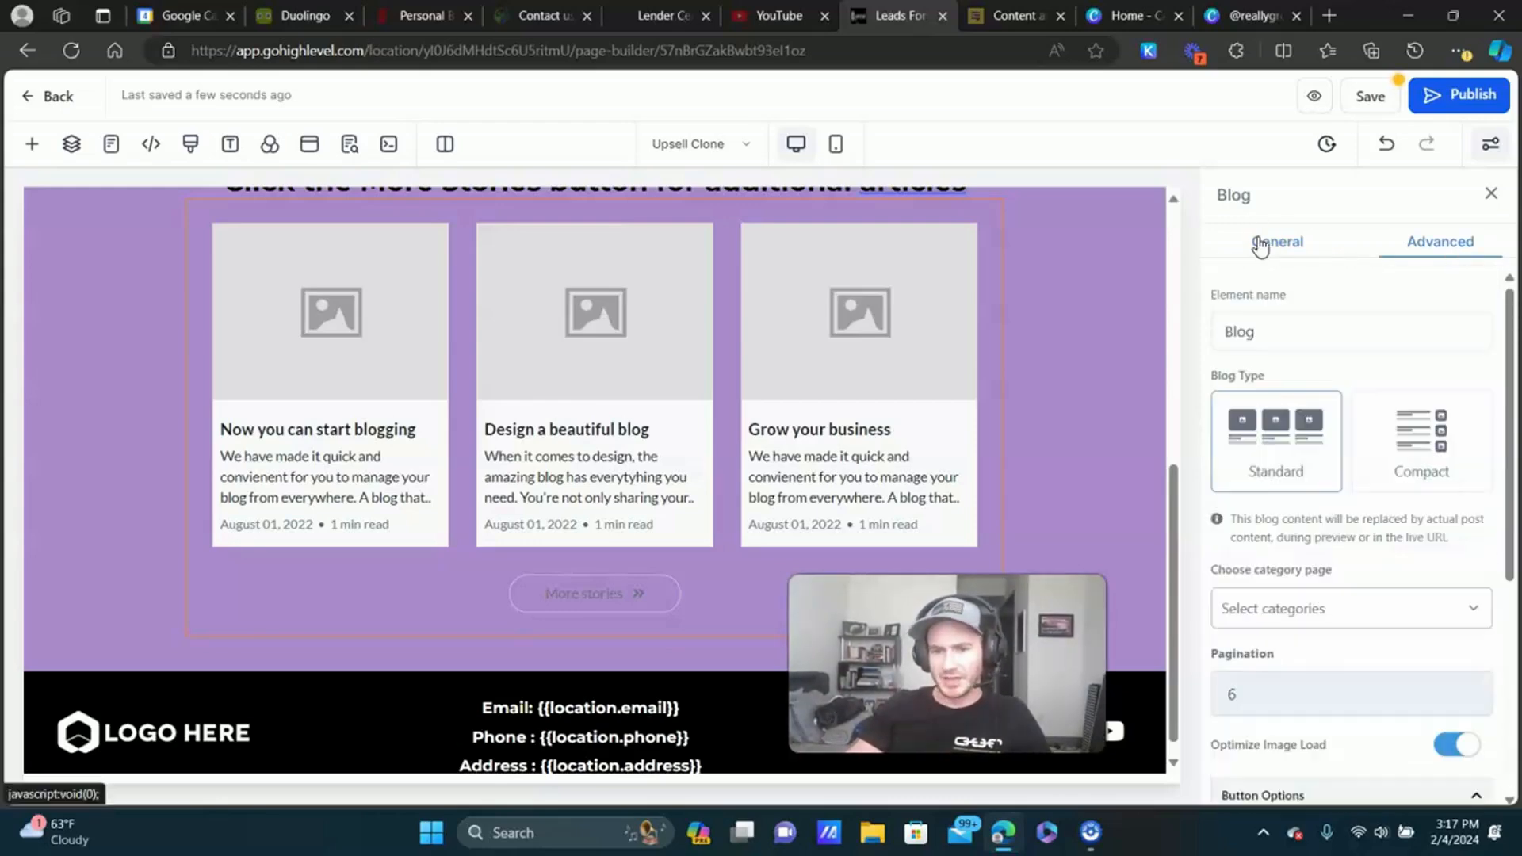
pyautogui.scroll(-5, 1339, 452)
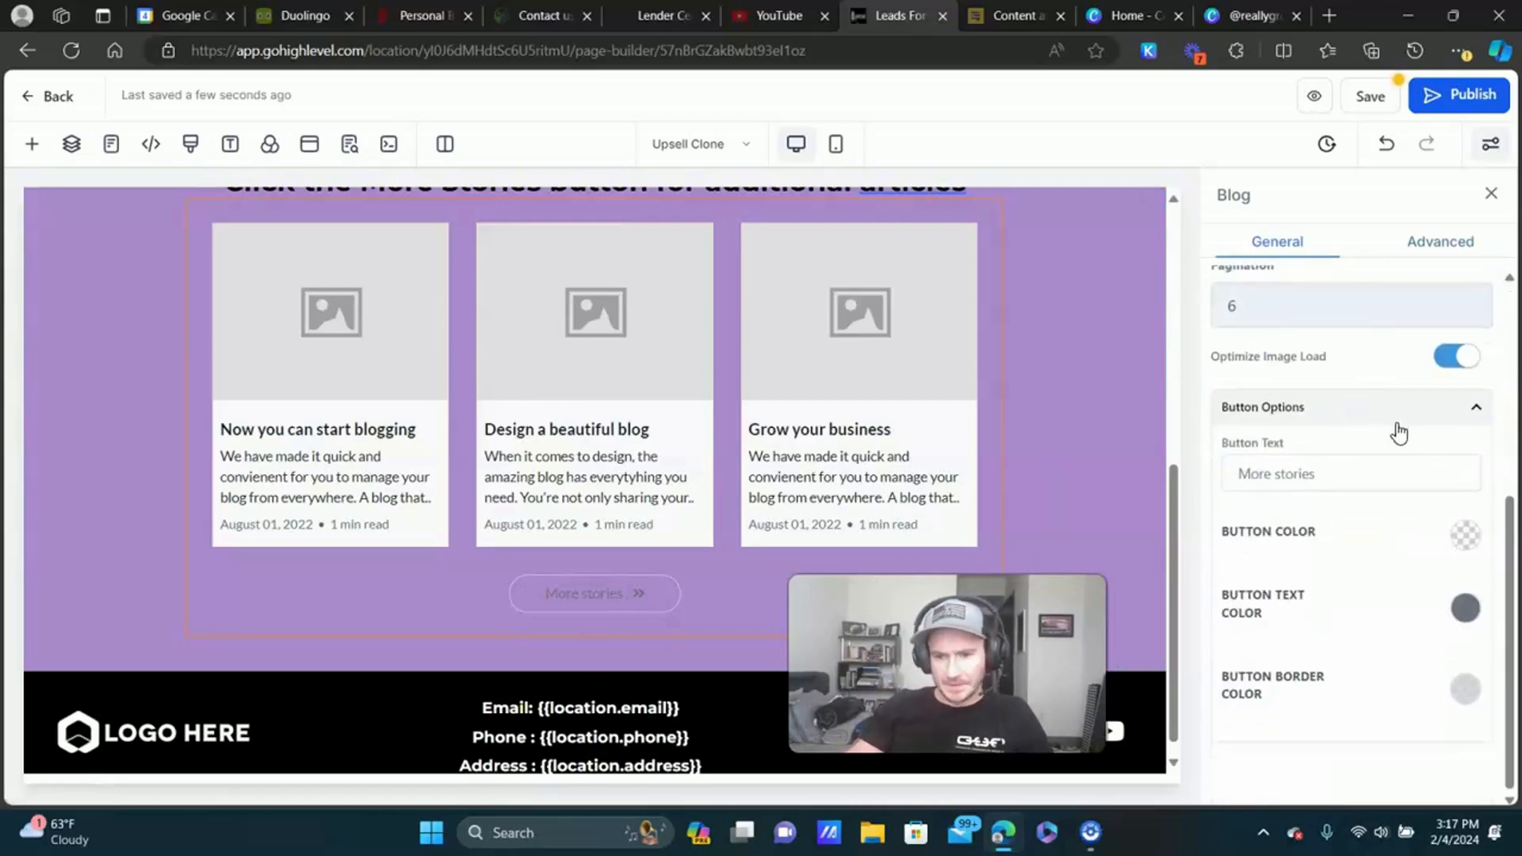
pyautogui.scroll(1, 1399, 432)
pyautogui.scroll(2, 1399, 432)
pyautogui.scroll(-3, 1395, 432)
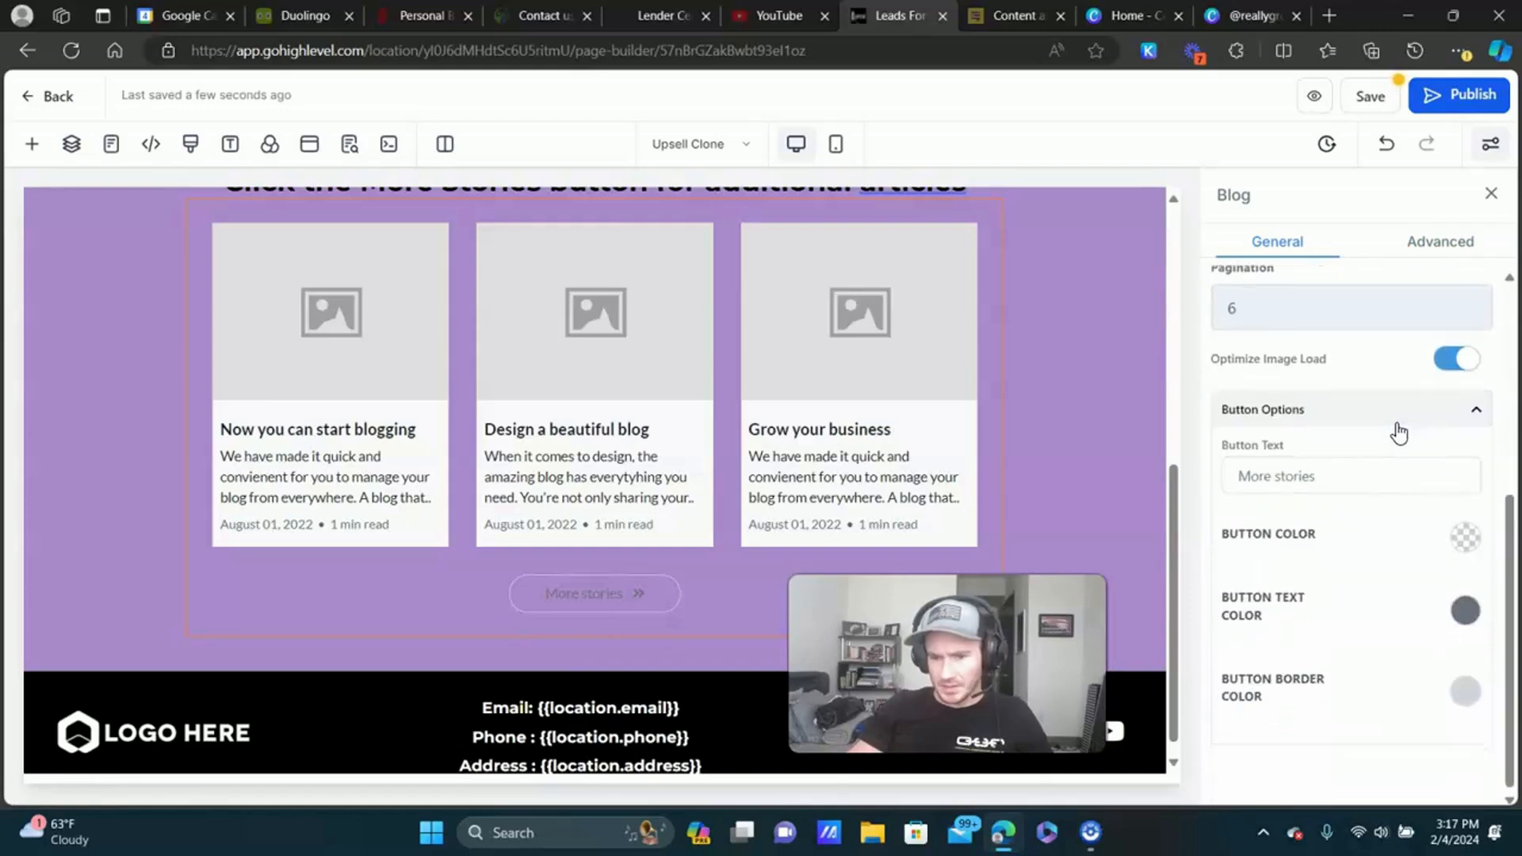
# Set the Blog element's More stories button to black with white text, and save the page.
pyautogui.click(1470, 544)
pyautogui.click(1388, 579)
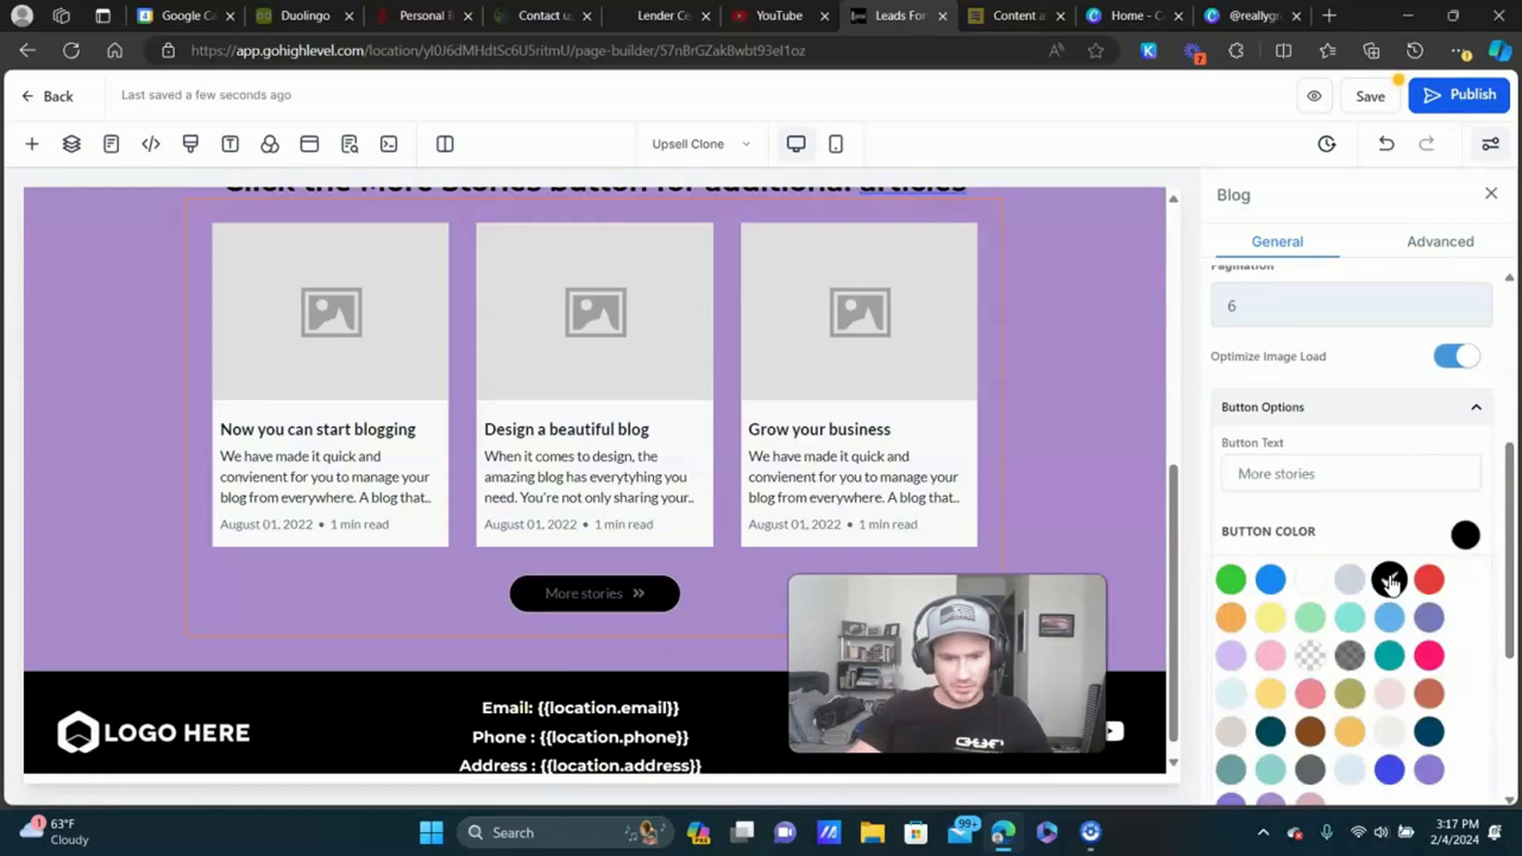
pyautogui.click(1466, 538)
pyautogui.click(1464, 608)
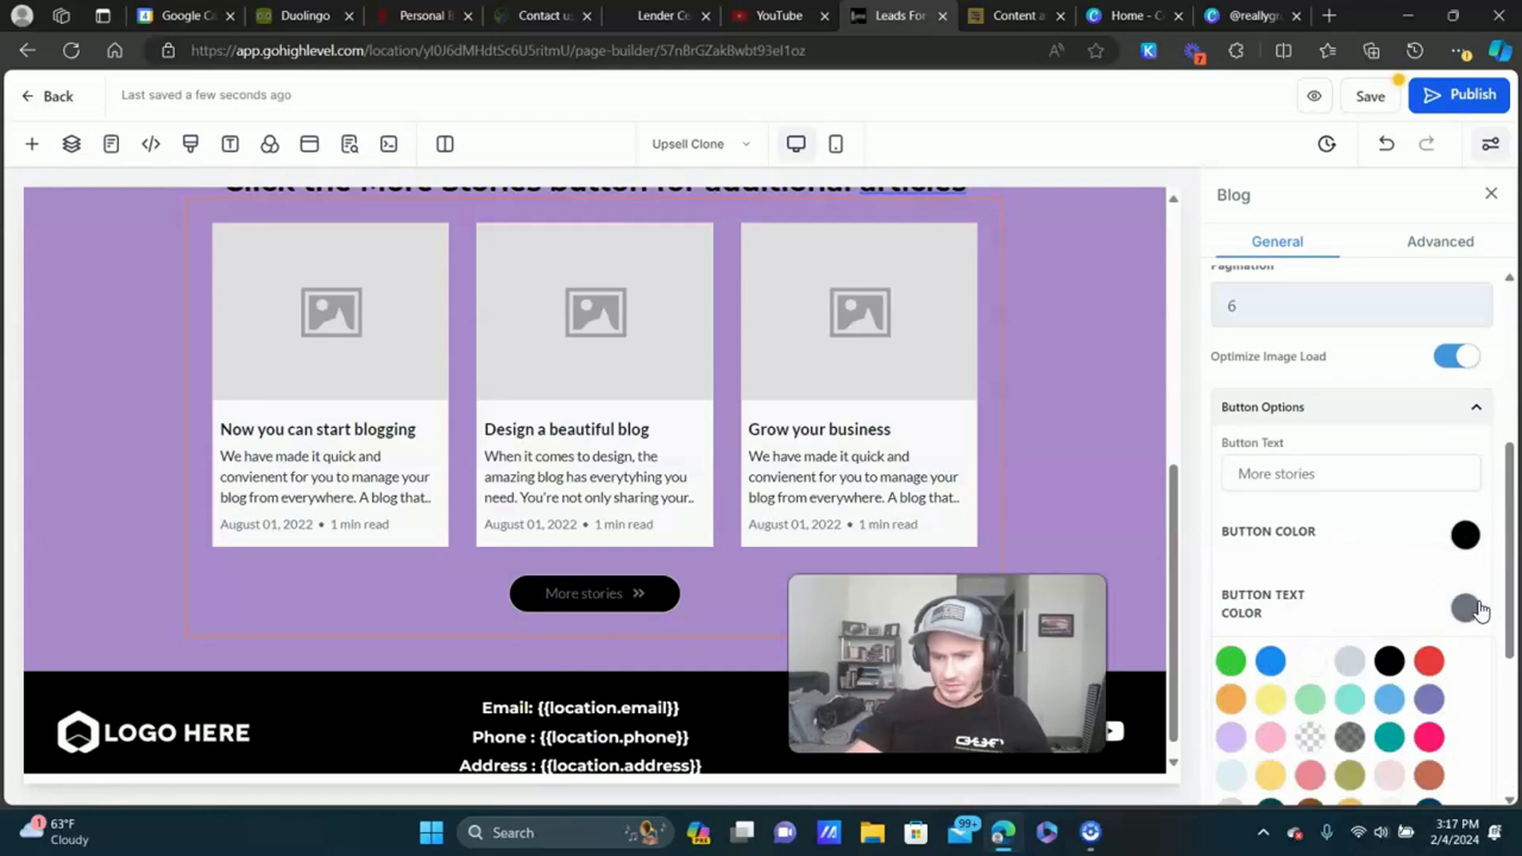
pyautogui.click(1316, 661)
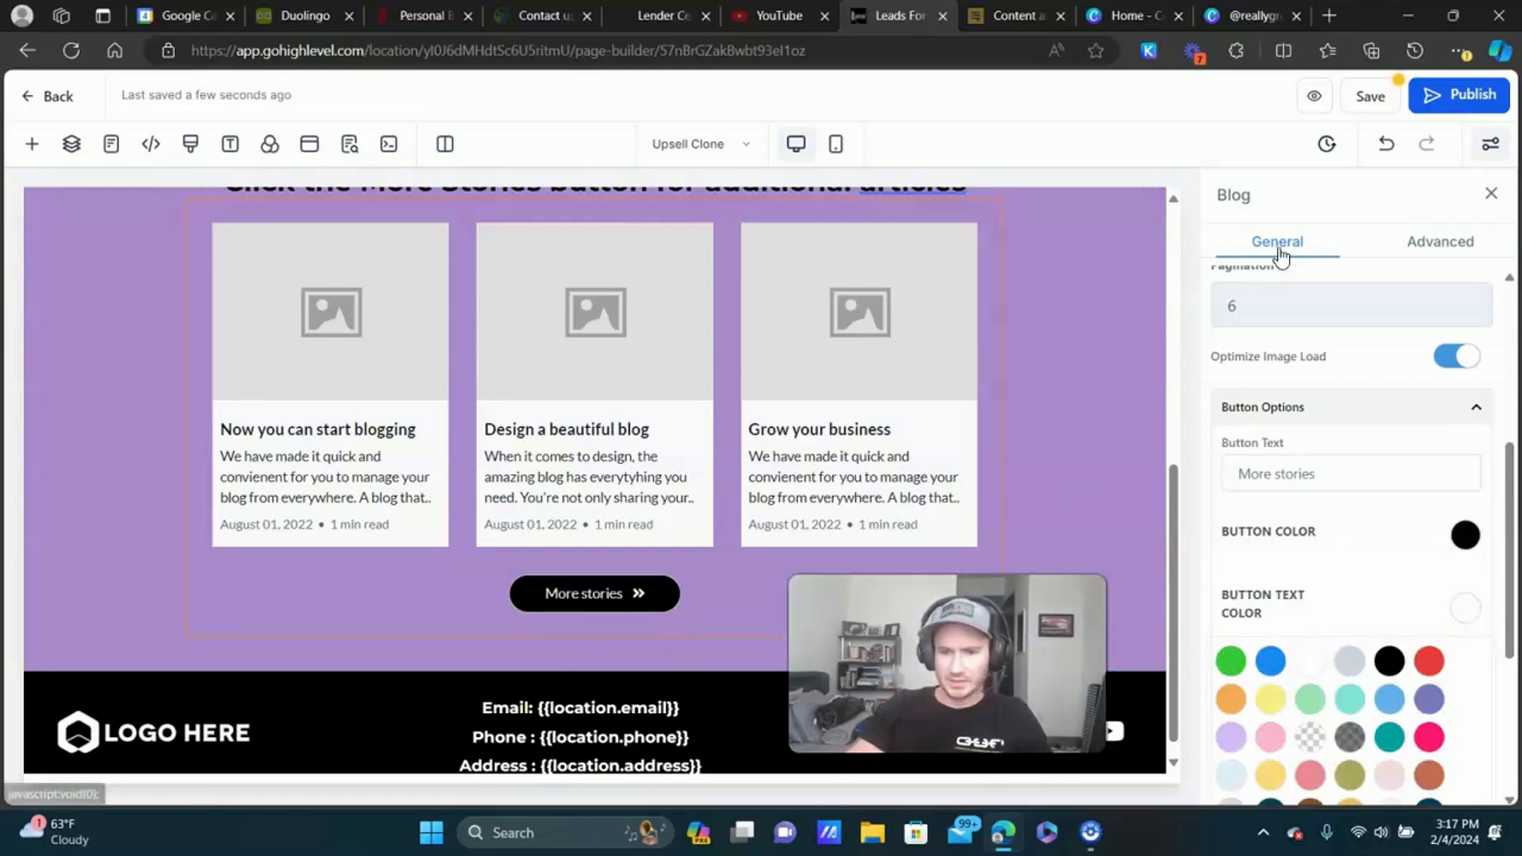
pyautogui.click(1380, 103)
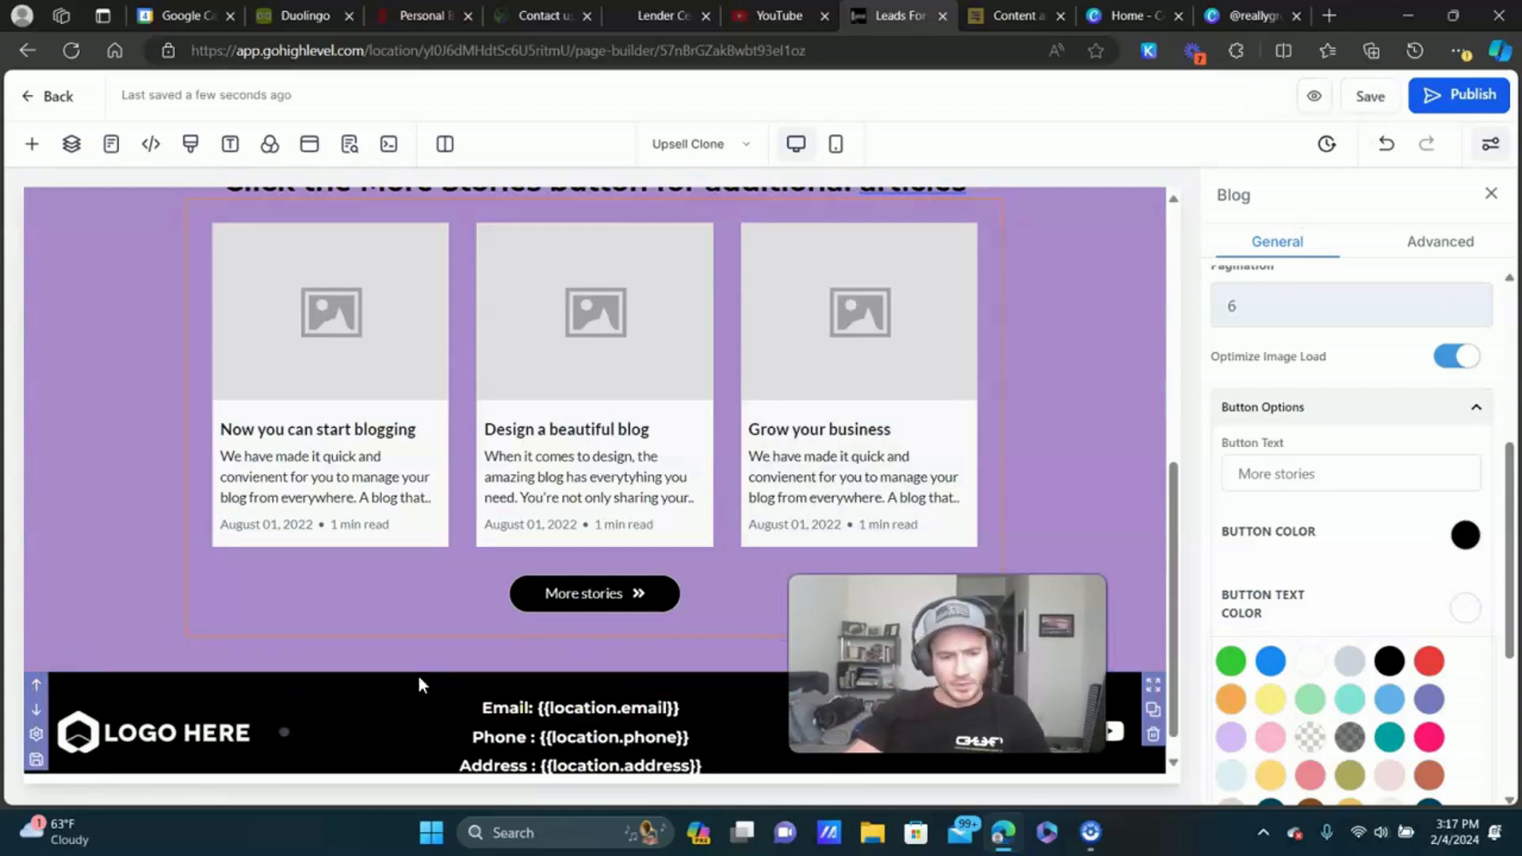
# Check the footer's logo and YouTube button settings, and save the page, accepting the changes to the global section.
pyautogui.click(221, 740)
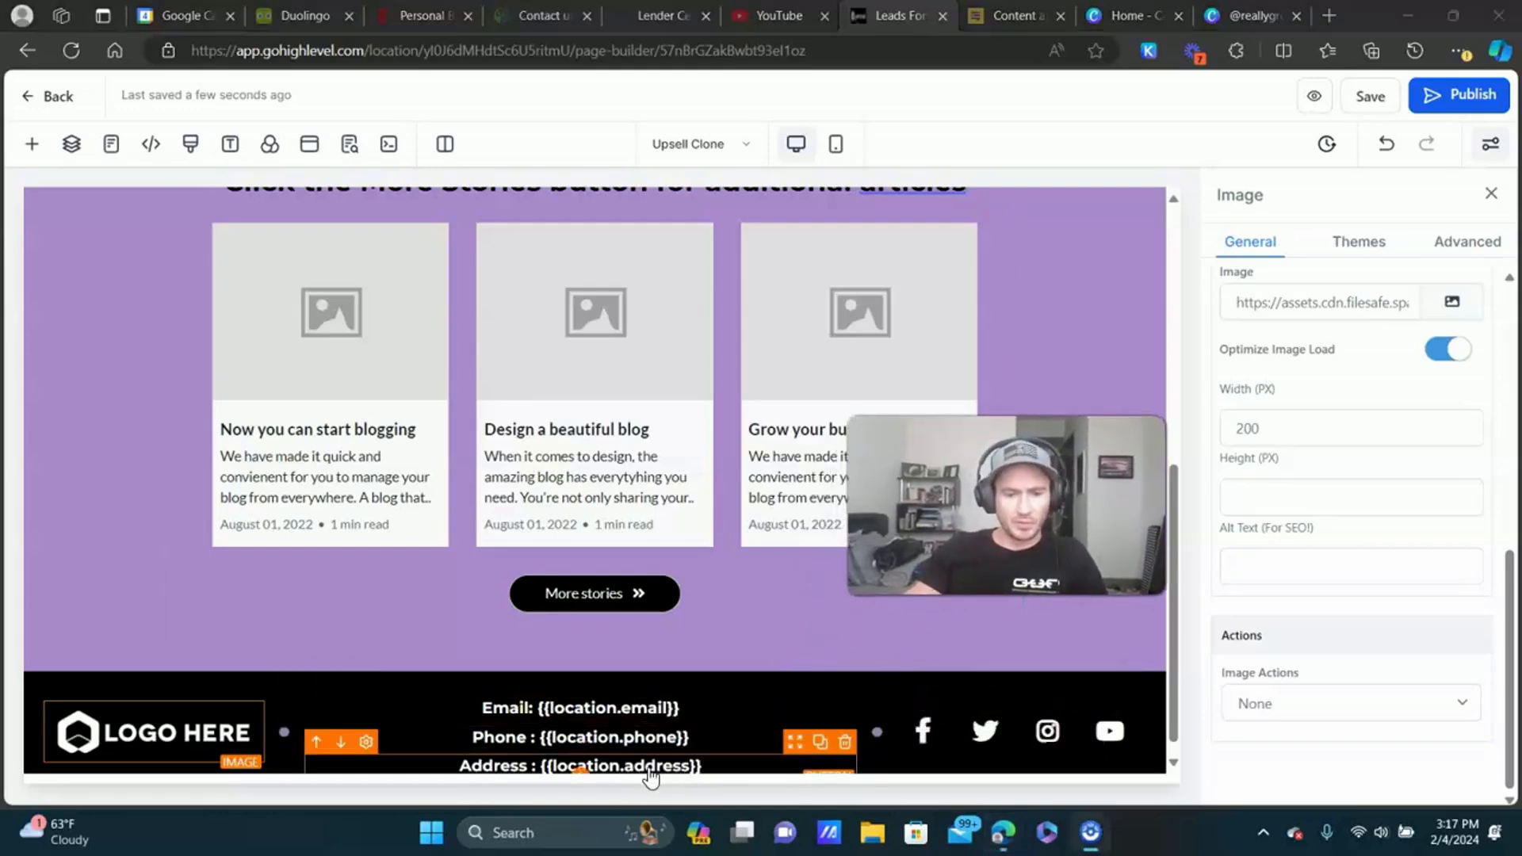
pyautogui.click(1109, 730)
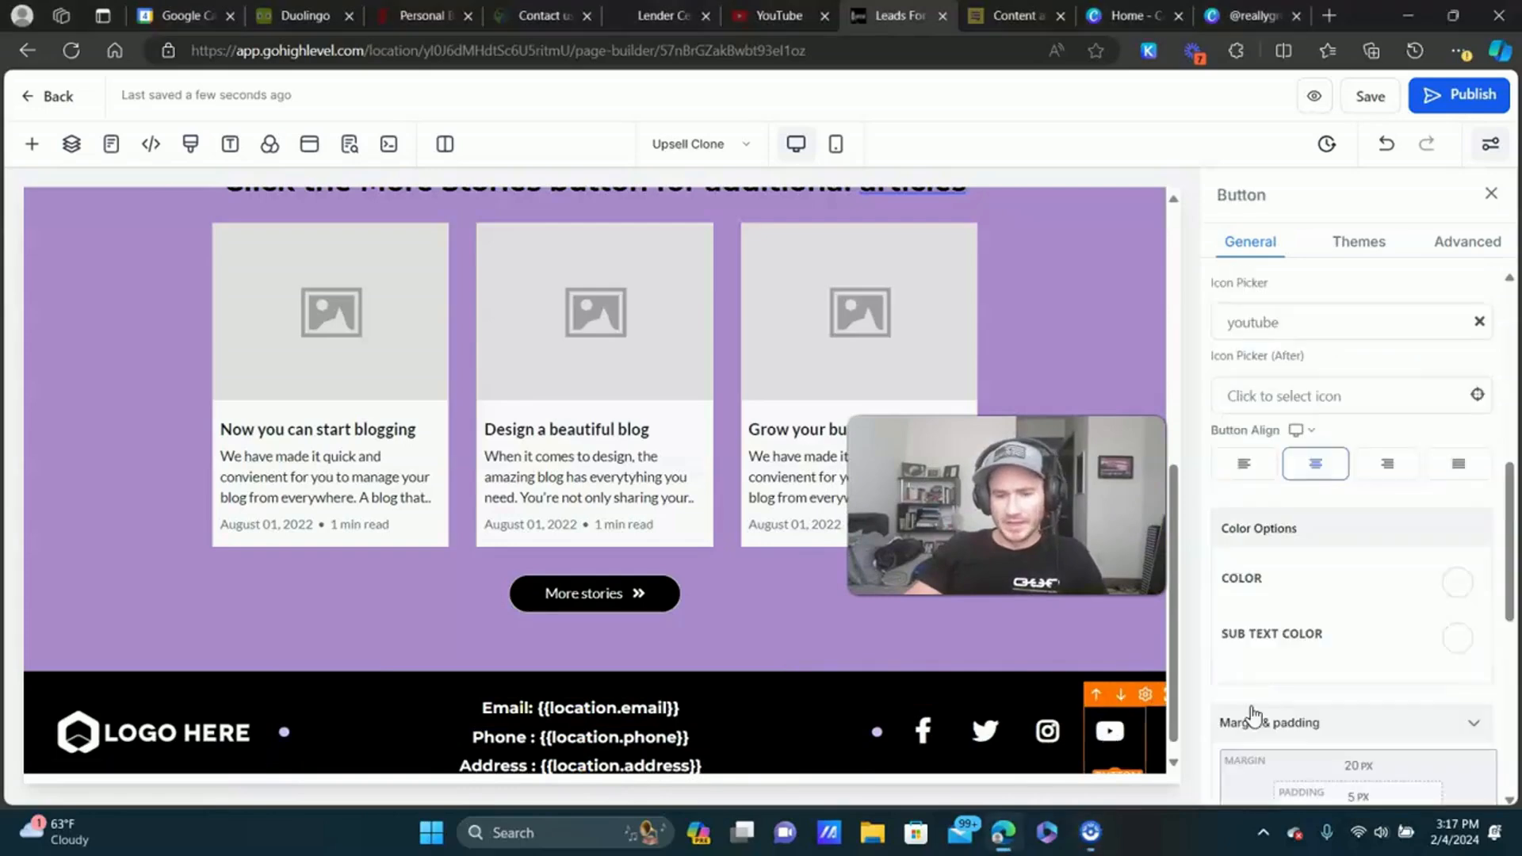
pyautogui.scroll(-4, 1389, 476)
pyautogui.scroll(4, 1363, 475)
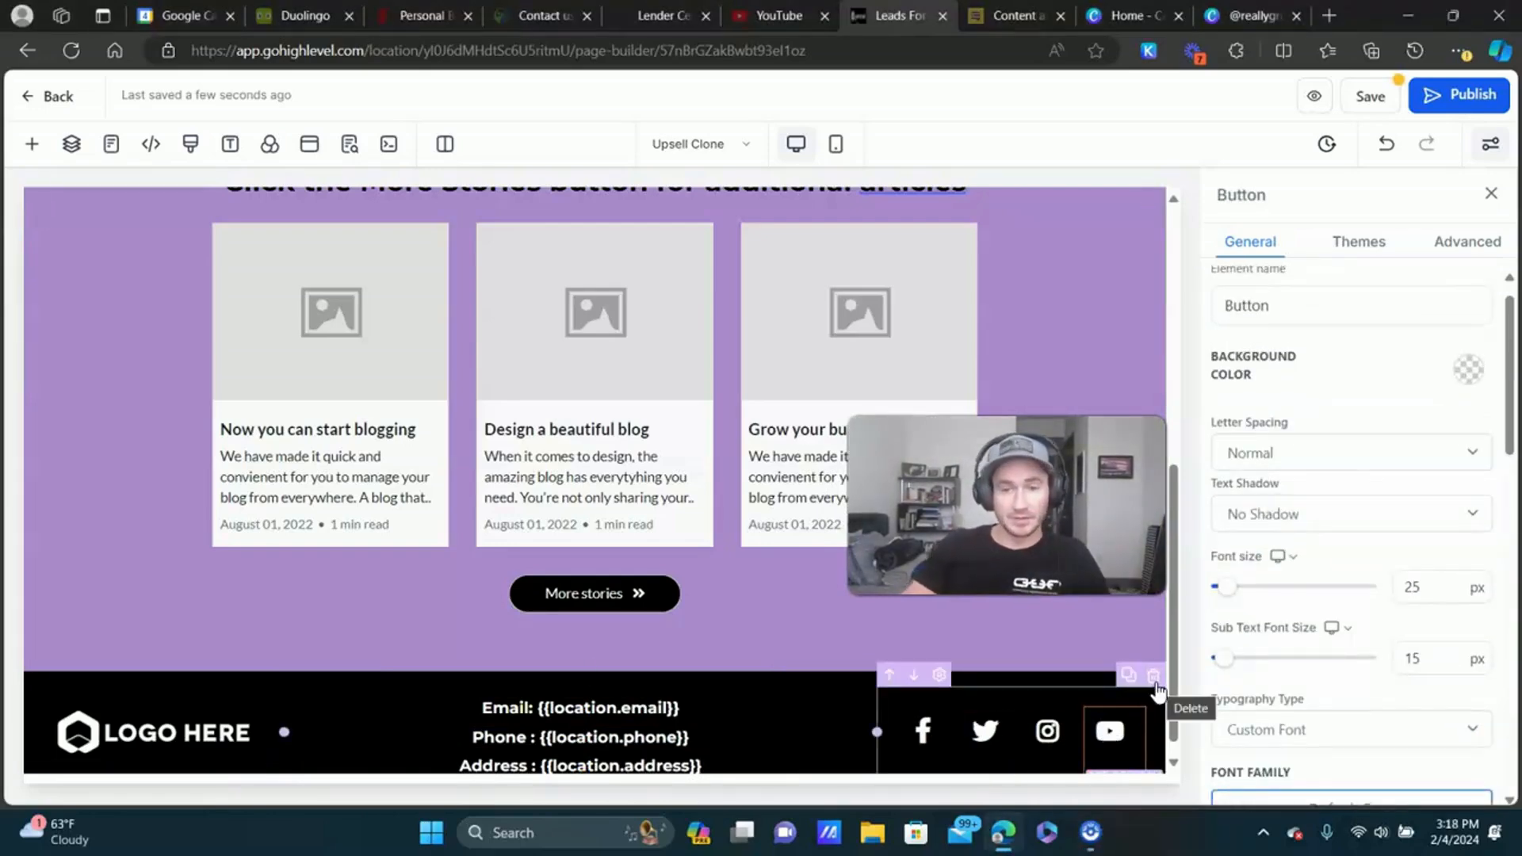
pyautogui.click(1369, 96)
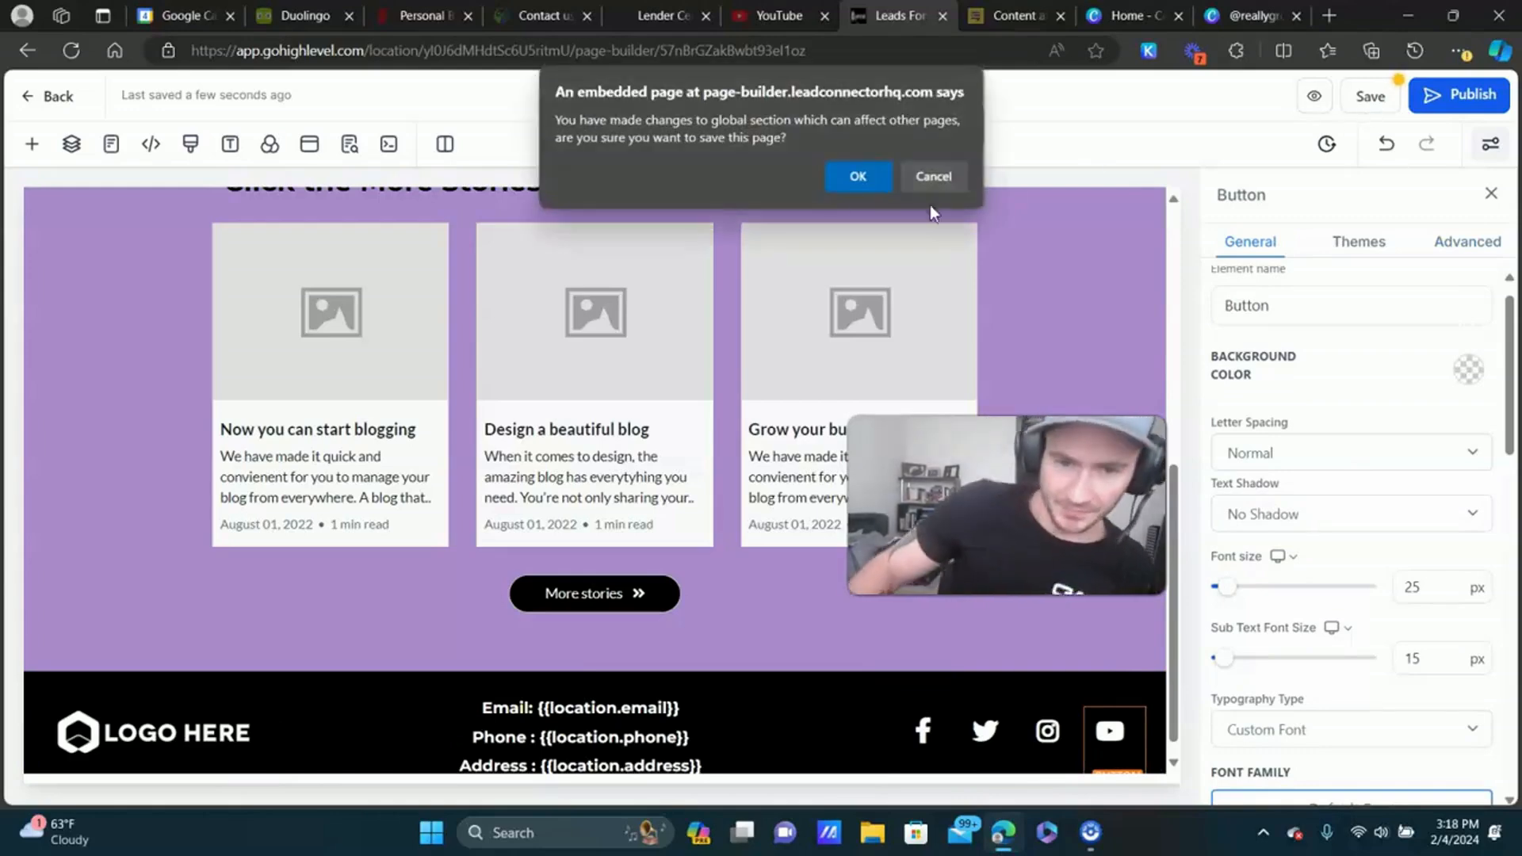
pyautogui.click(844, 181)
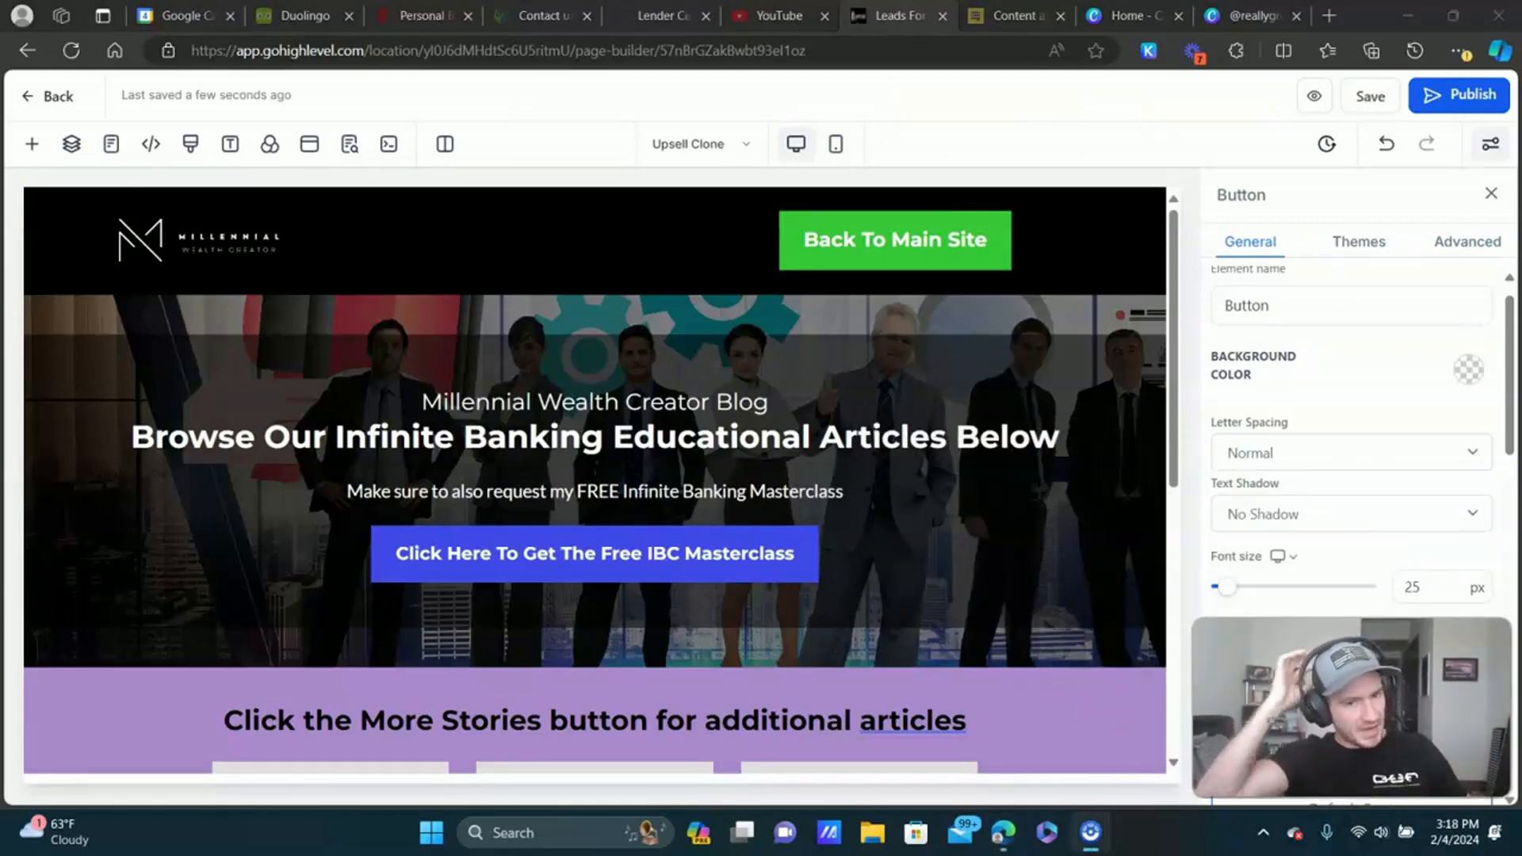
pyautogui.scroll(-3, 549, 583)
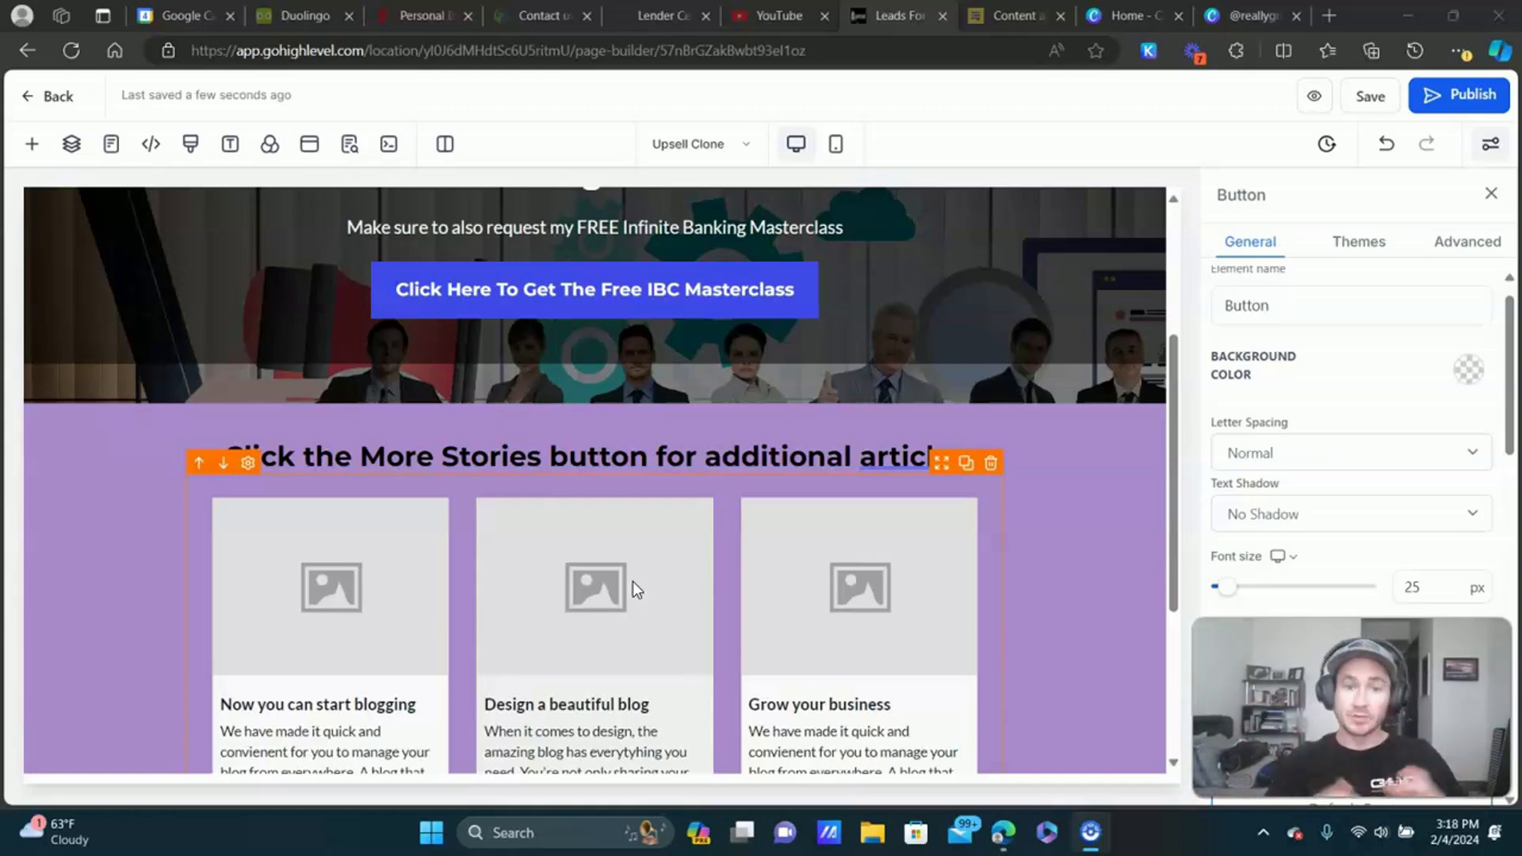
# Reopen the Business Management Consultant funnel from the funnel list and delete its Thank You step, confirming with "DELETE".
pyautogui.moveTo(36, 470)
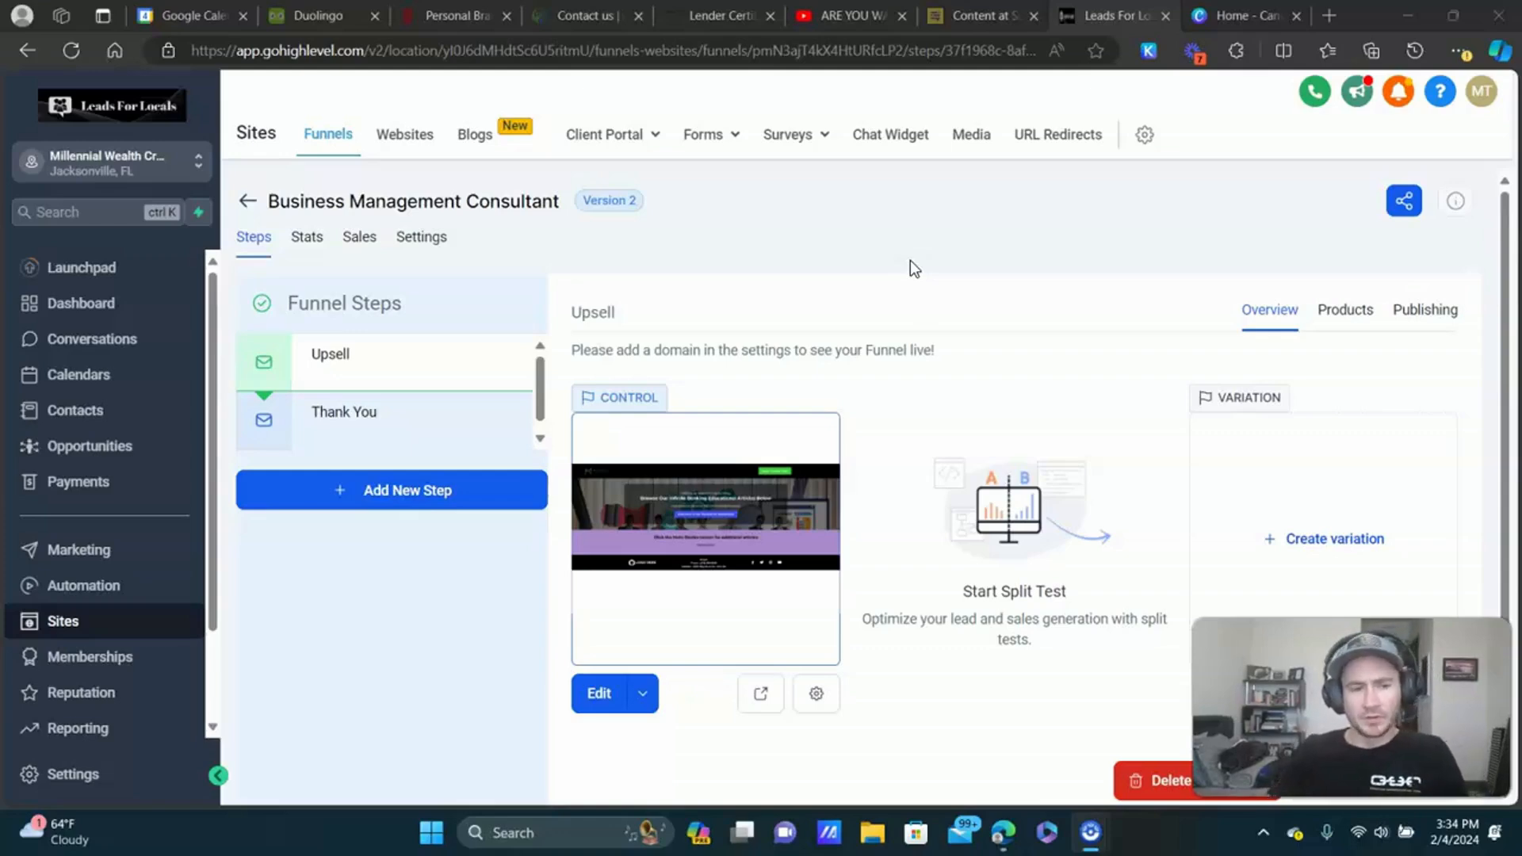
pyautogui.click(248, 201)
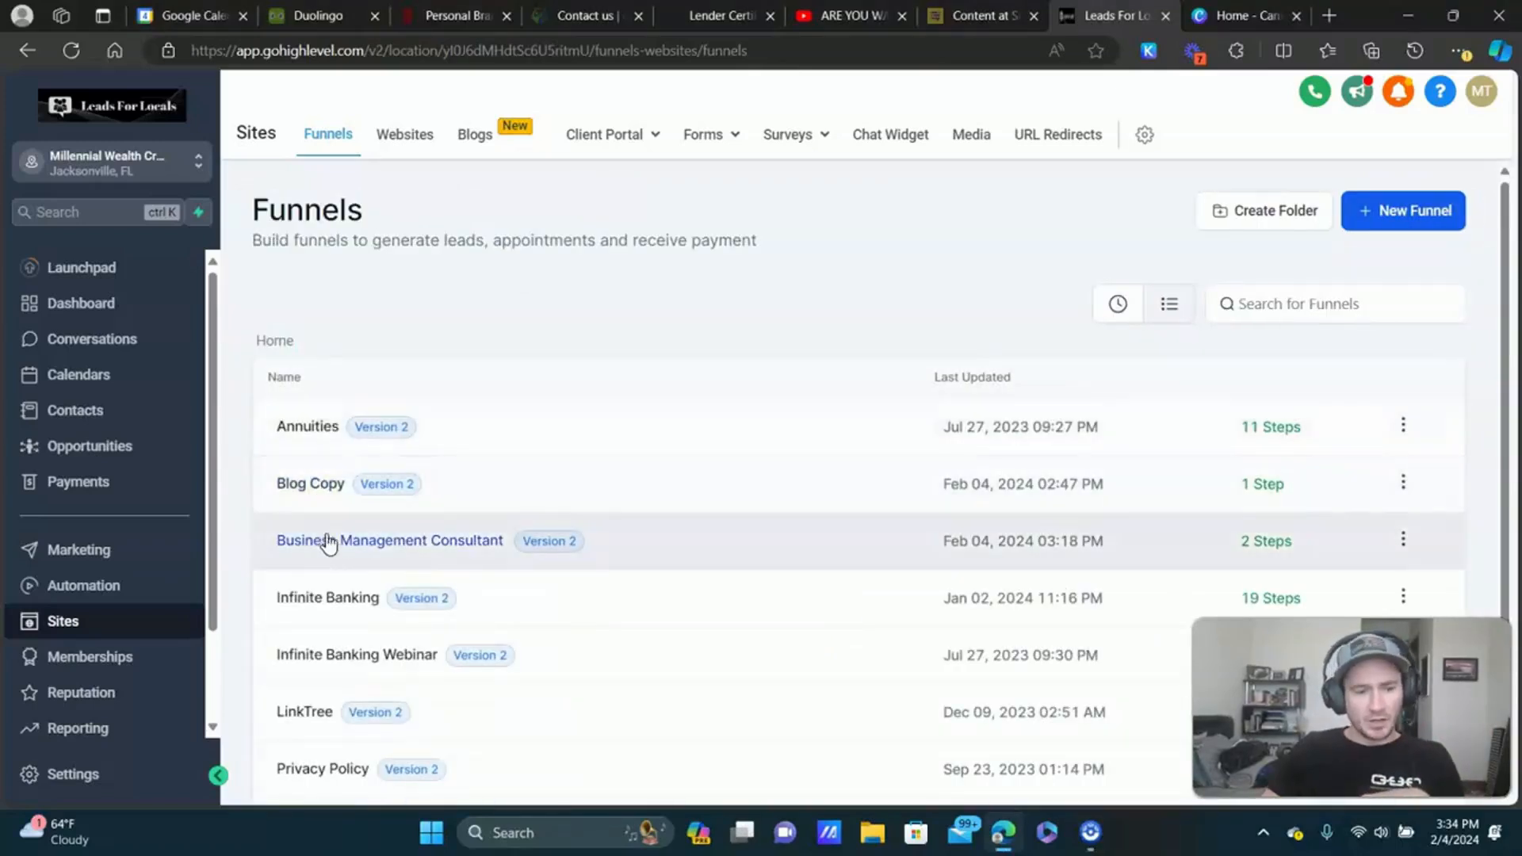
pyautogui.click(326, 542)
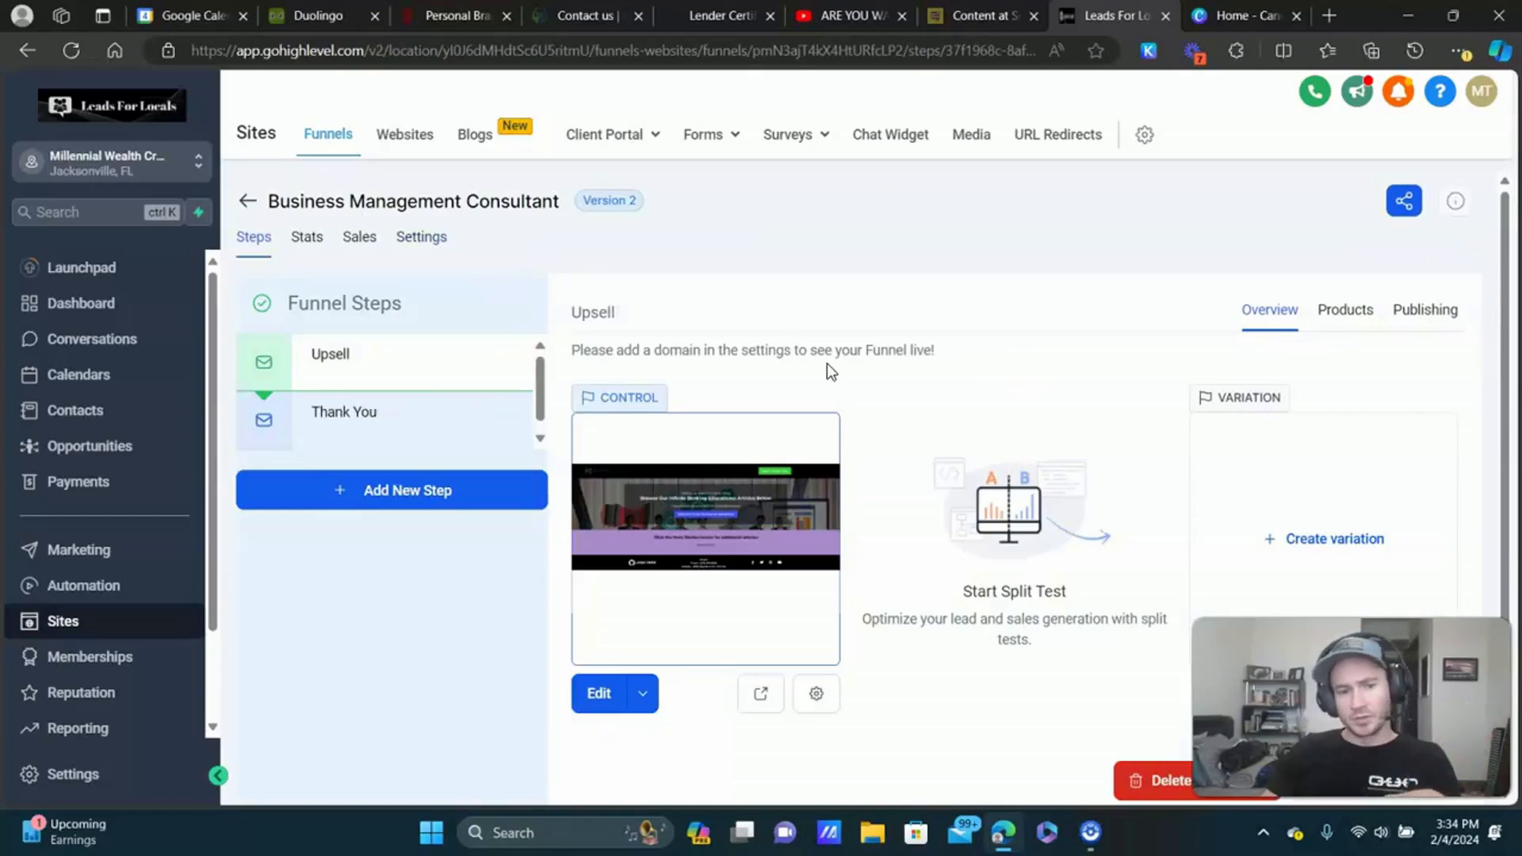
pyautogui.click(382, 422)
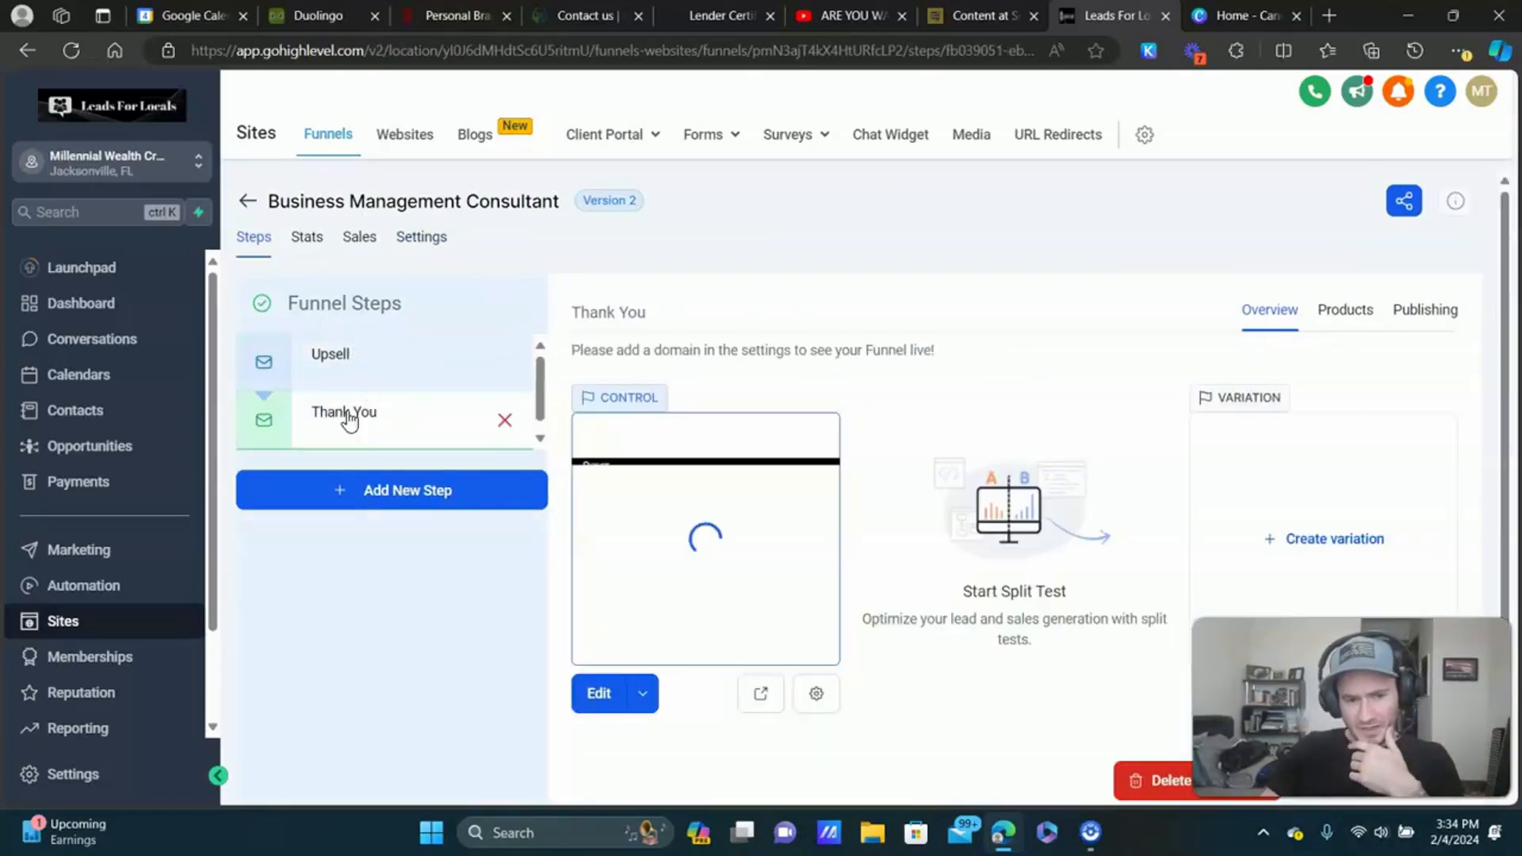
pyautogui.click(505, 421)
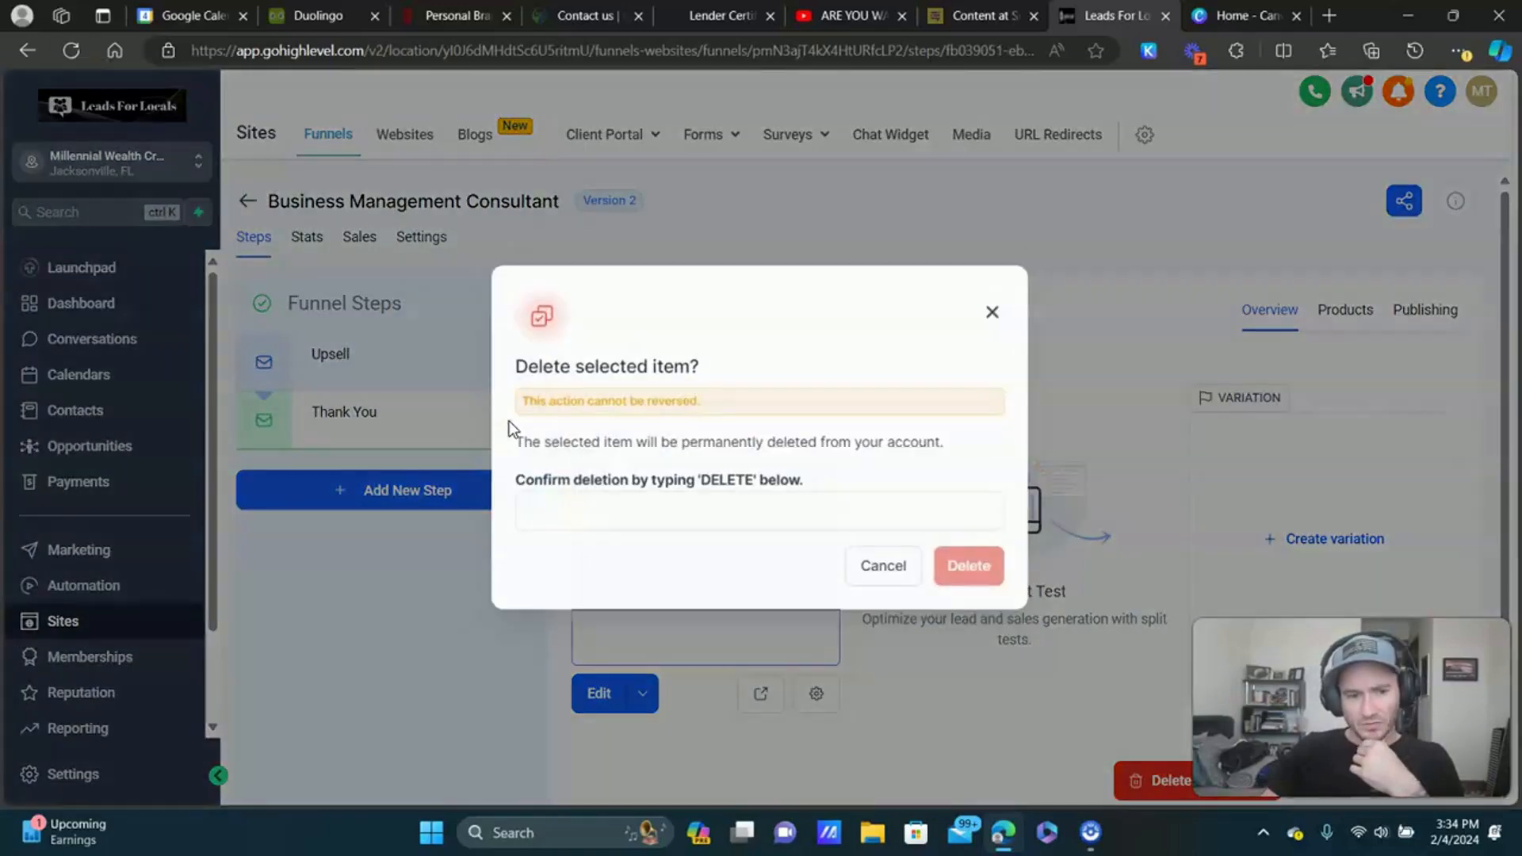
pyautogui.click(737, 519)
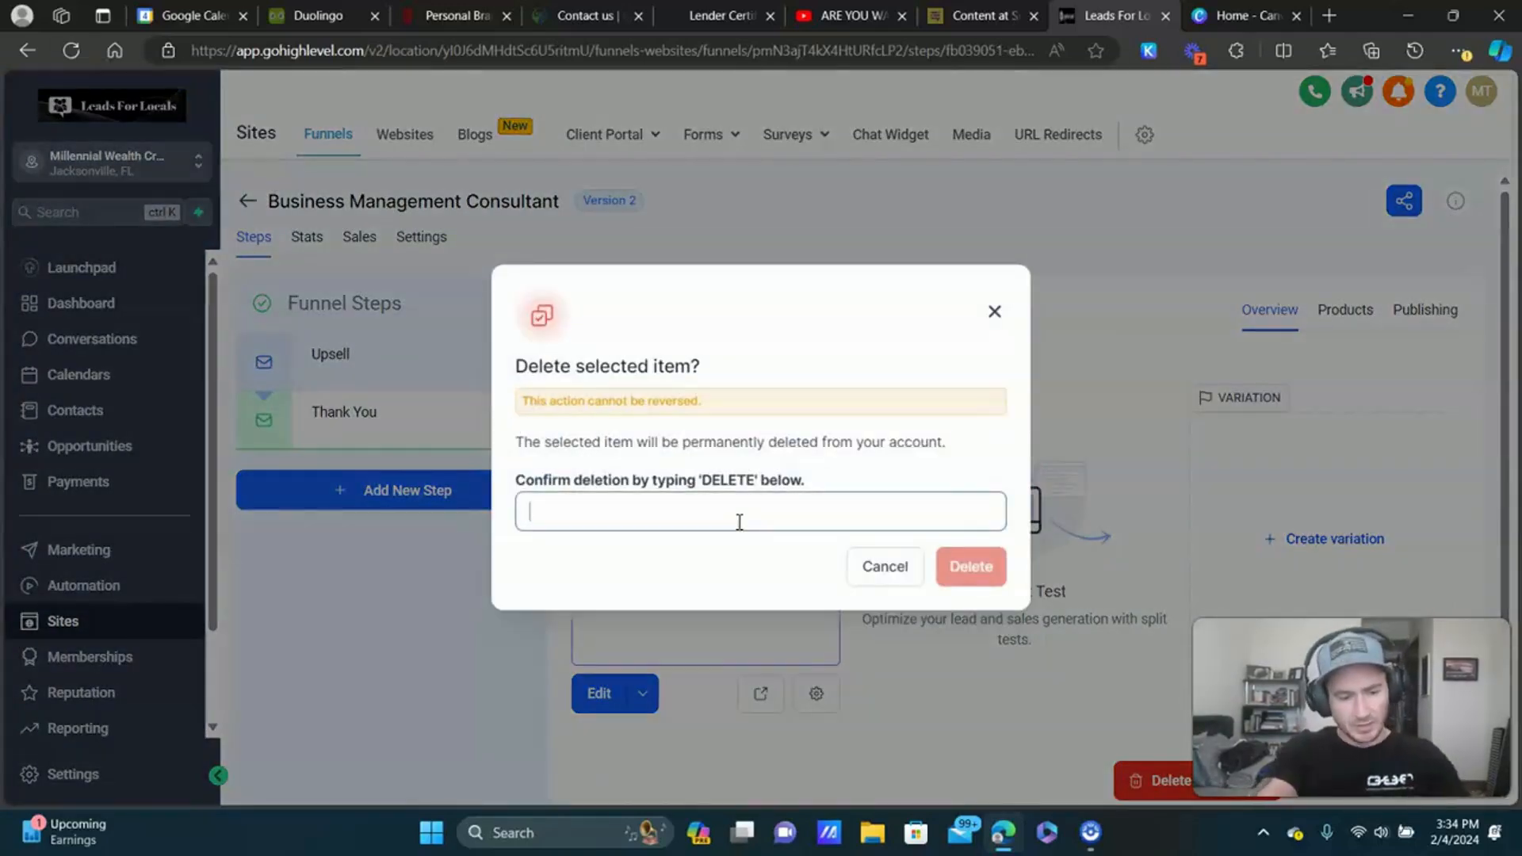
pyautogui.write('DELETE')
pyautogui.click(983, 569)
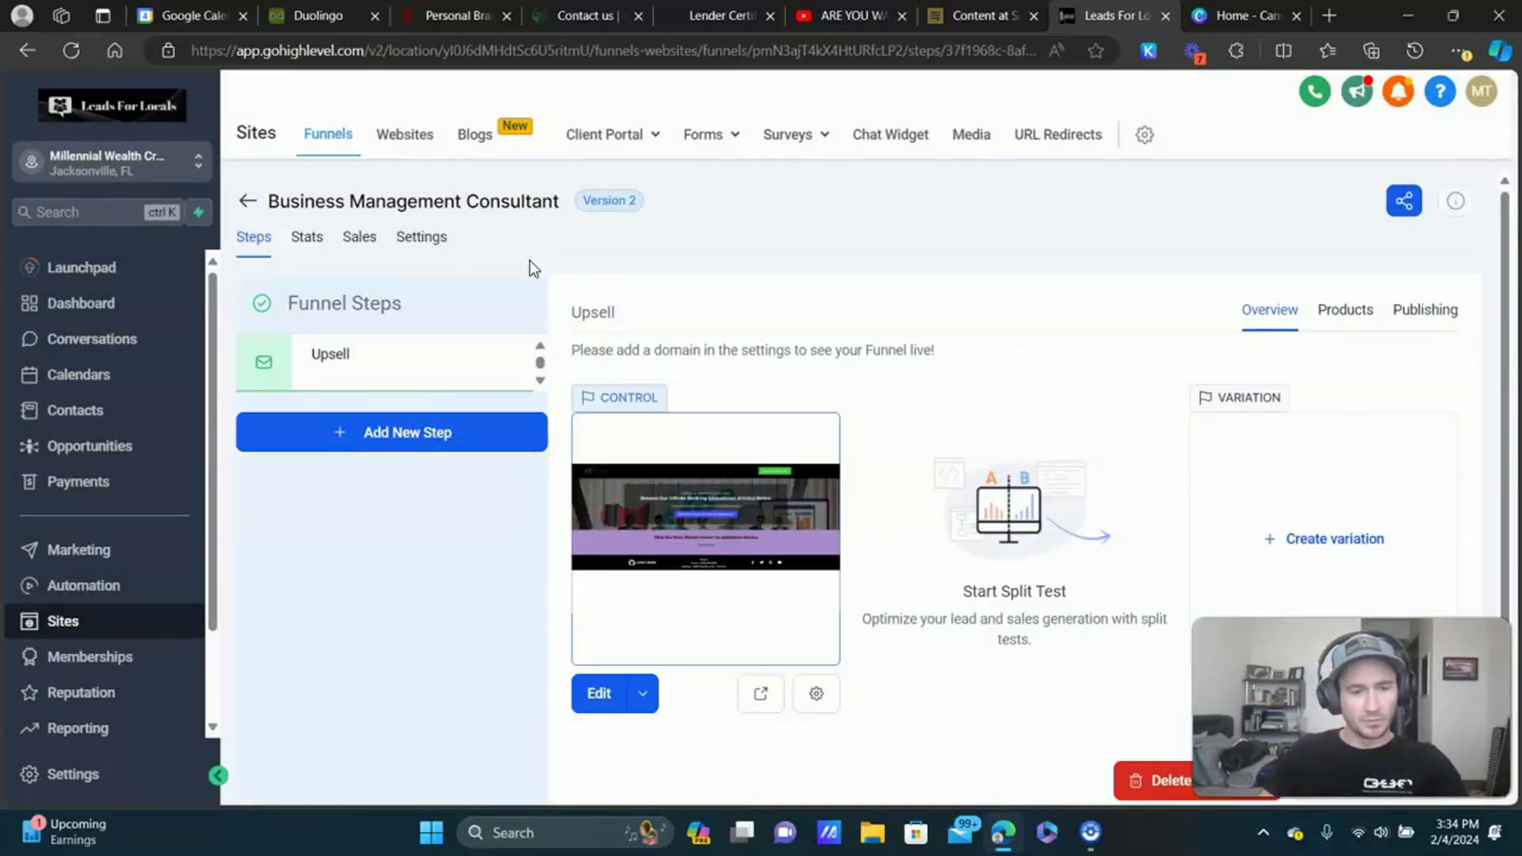
# Change the funnel's name to "Infinite Banking Blog" in the funnel settings.
pyautogui.click(424, 239)
pyautogui.tripleClick(476, 382)
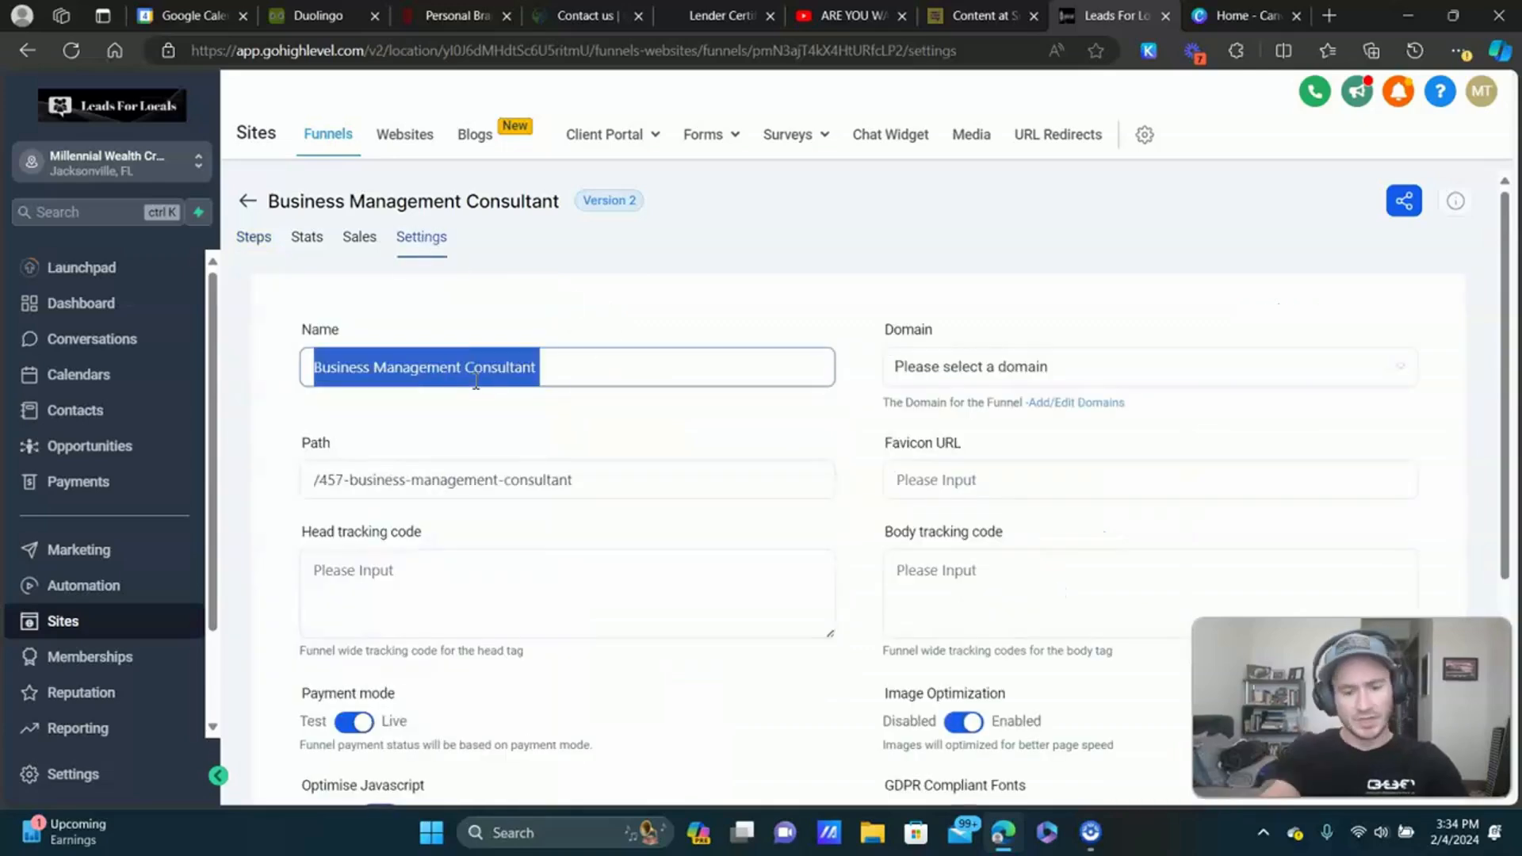
pyautogui.write('mA')
pyautogui.press('BackSpace')
pyautogui.press('BackSpace')
pyautogui.press('BackSpace')
pyautogui.press('BackSpace')
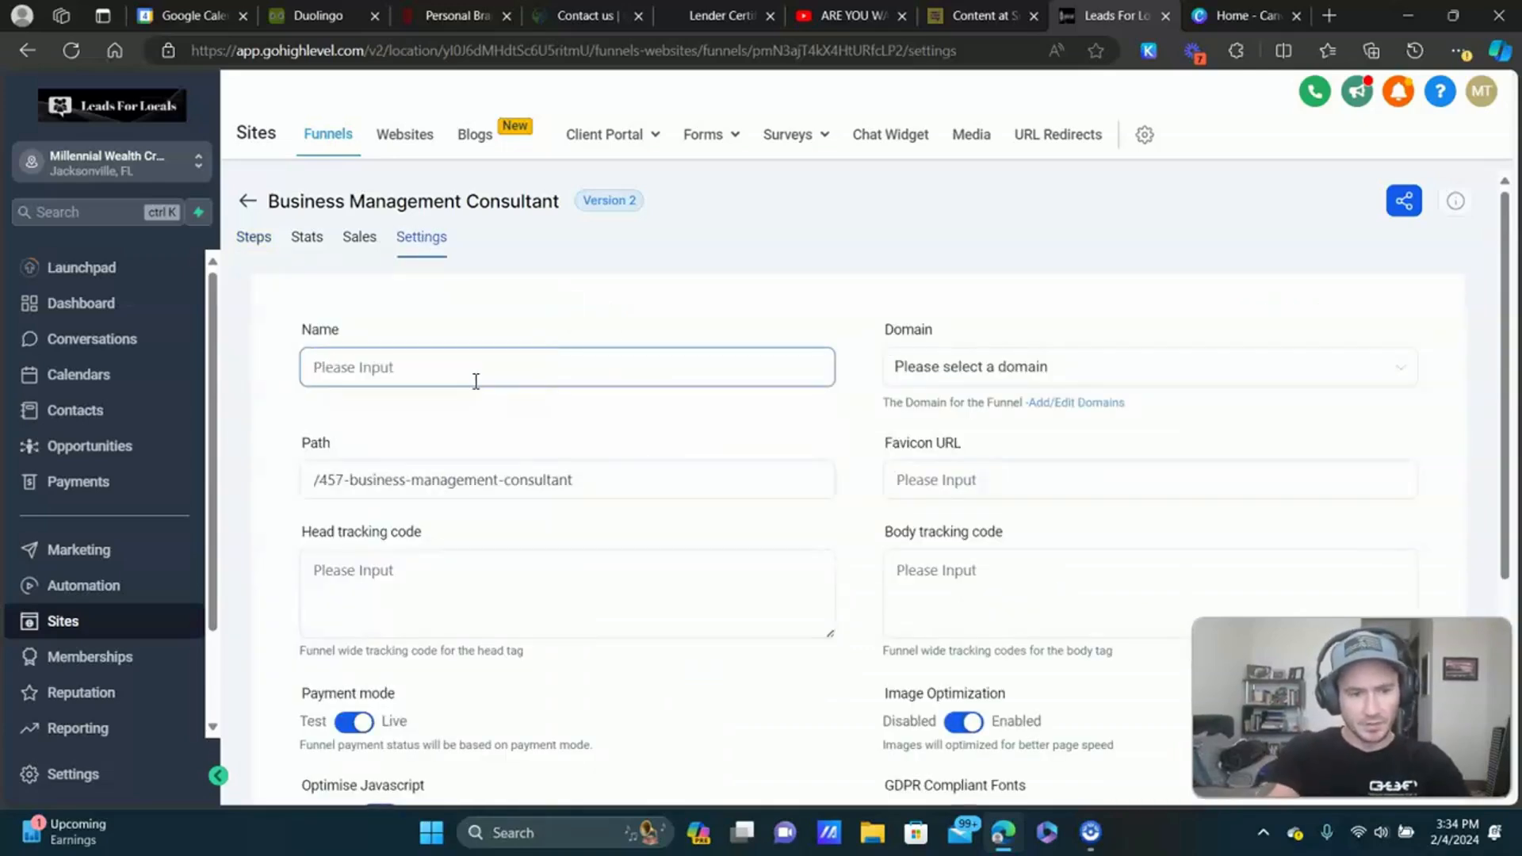
pyautogui.write('Infnit')
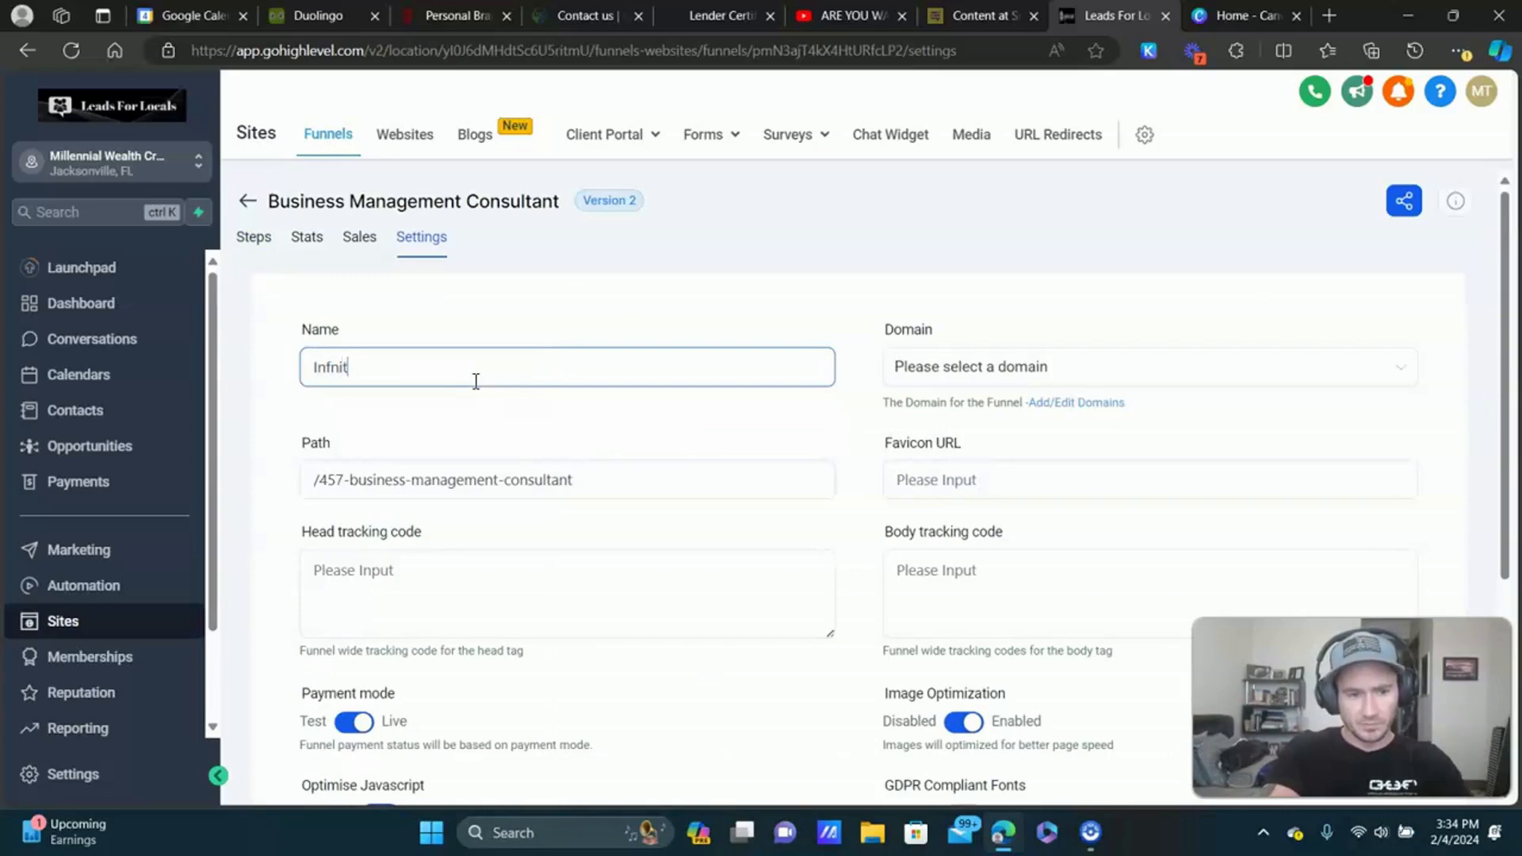
pyautogui.press('BackSpace')
pyautogui.press('BackSpace')
pyautogui.press('BackSpace')
pyautogui.write('inite Banking')
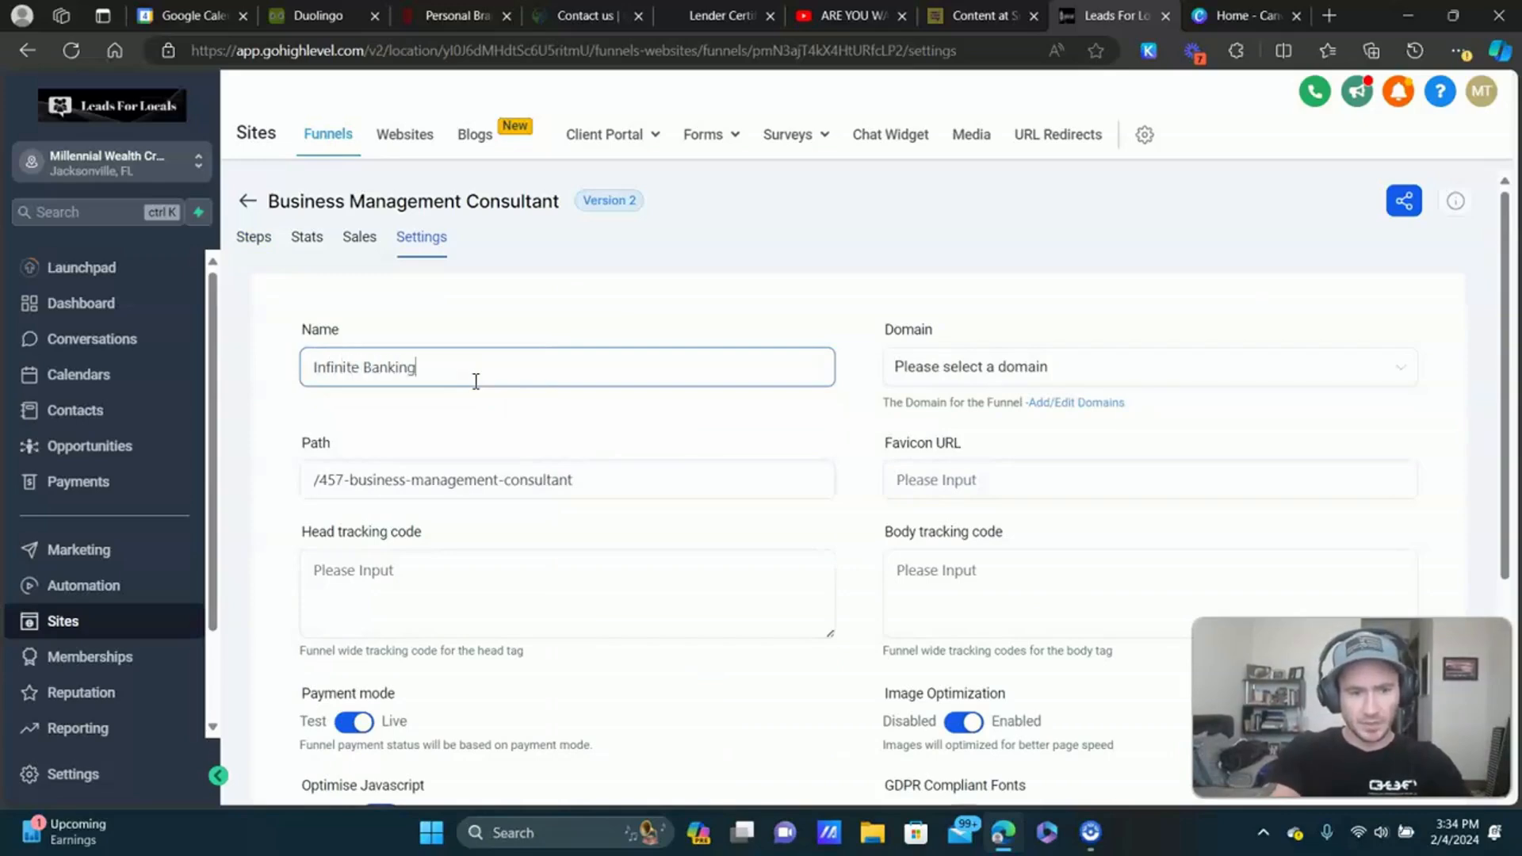
pyautogui.write(' Blog')
# Copy the funnel's name into its path, replacing the existing path with "Infinite Banking Blog".
pyautogui.tripleClick(456, 364)
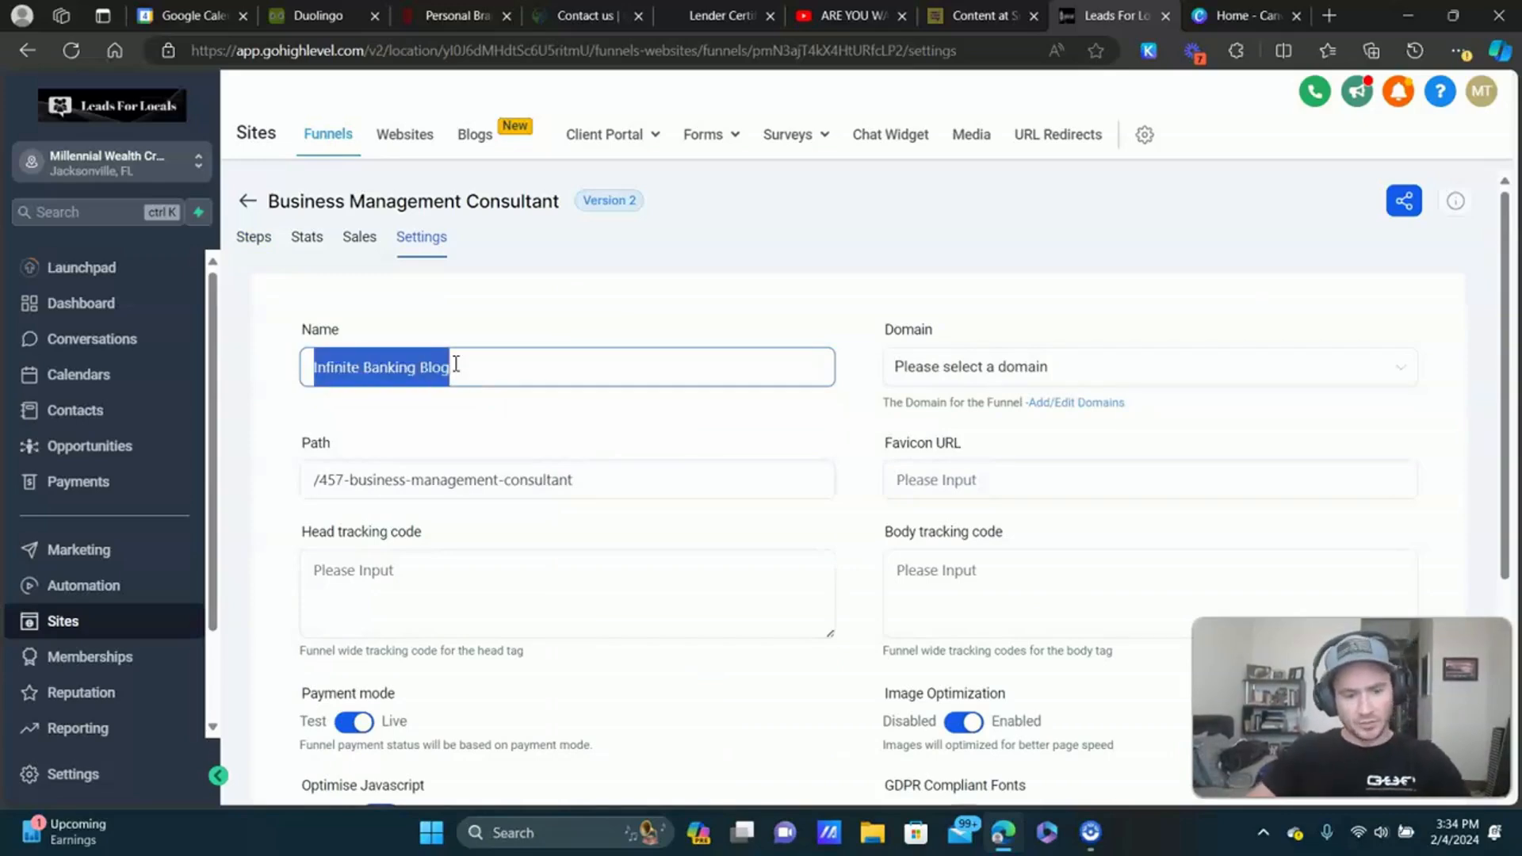
pyautogui.hotkey('ctrl', 'c')
pyautogui.click(555, 474)
pyautogui.hotkey('ctrl', 'a')
pyautogui.hotkey('ctrl', 'v')
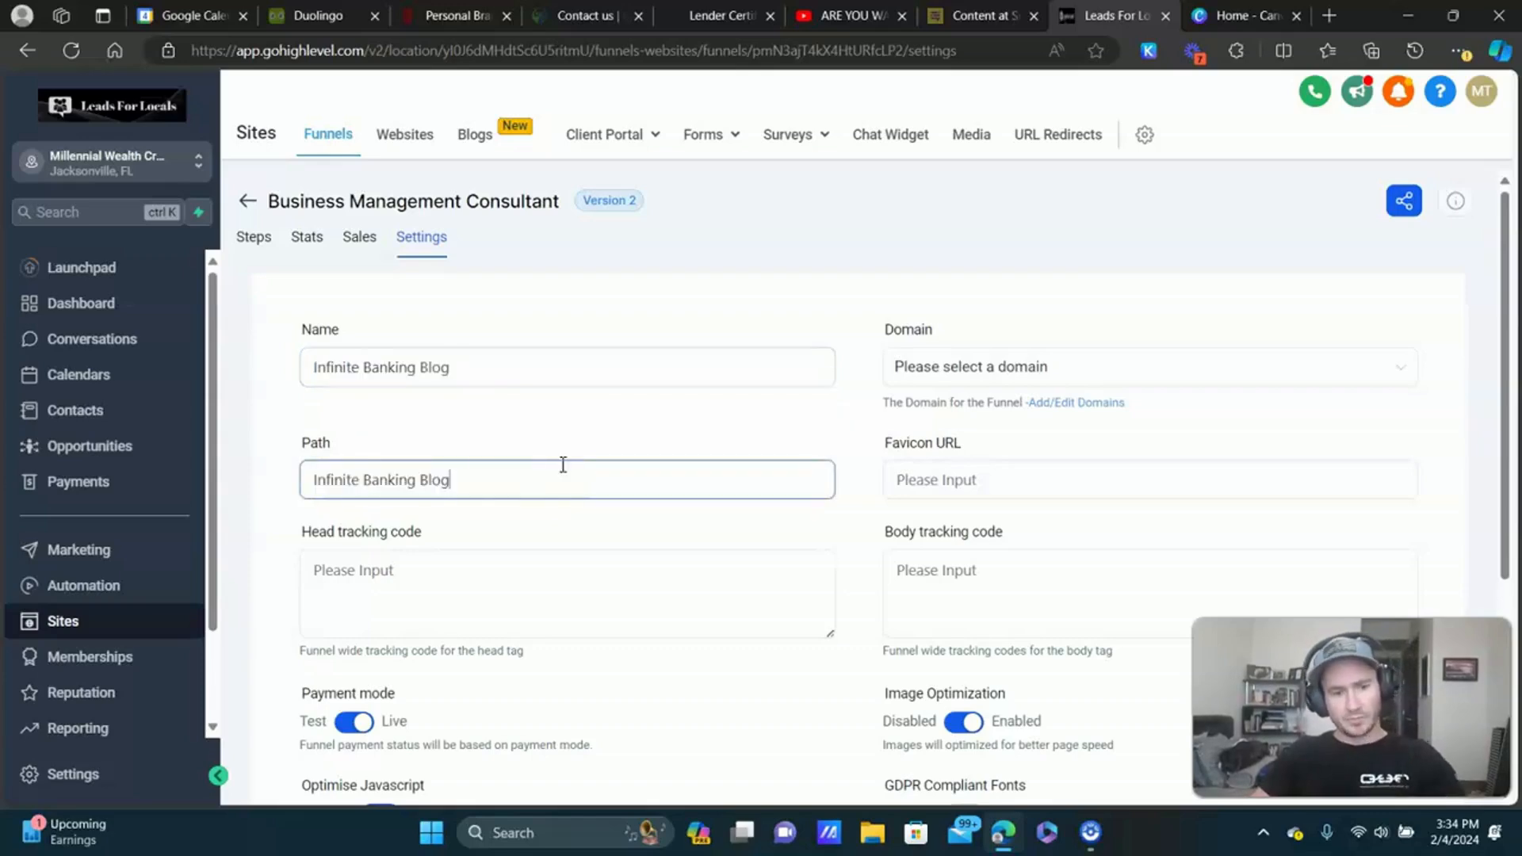
pyautogui.click(1012, 367)
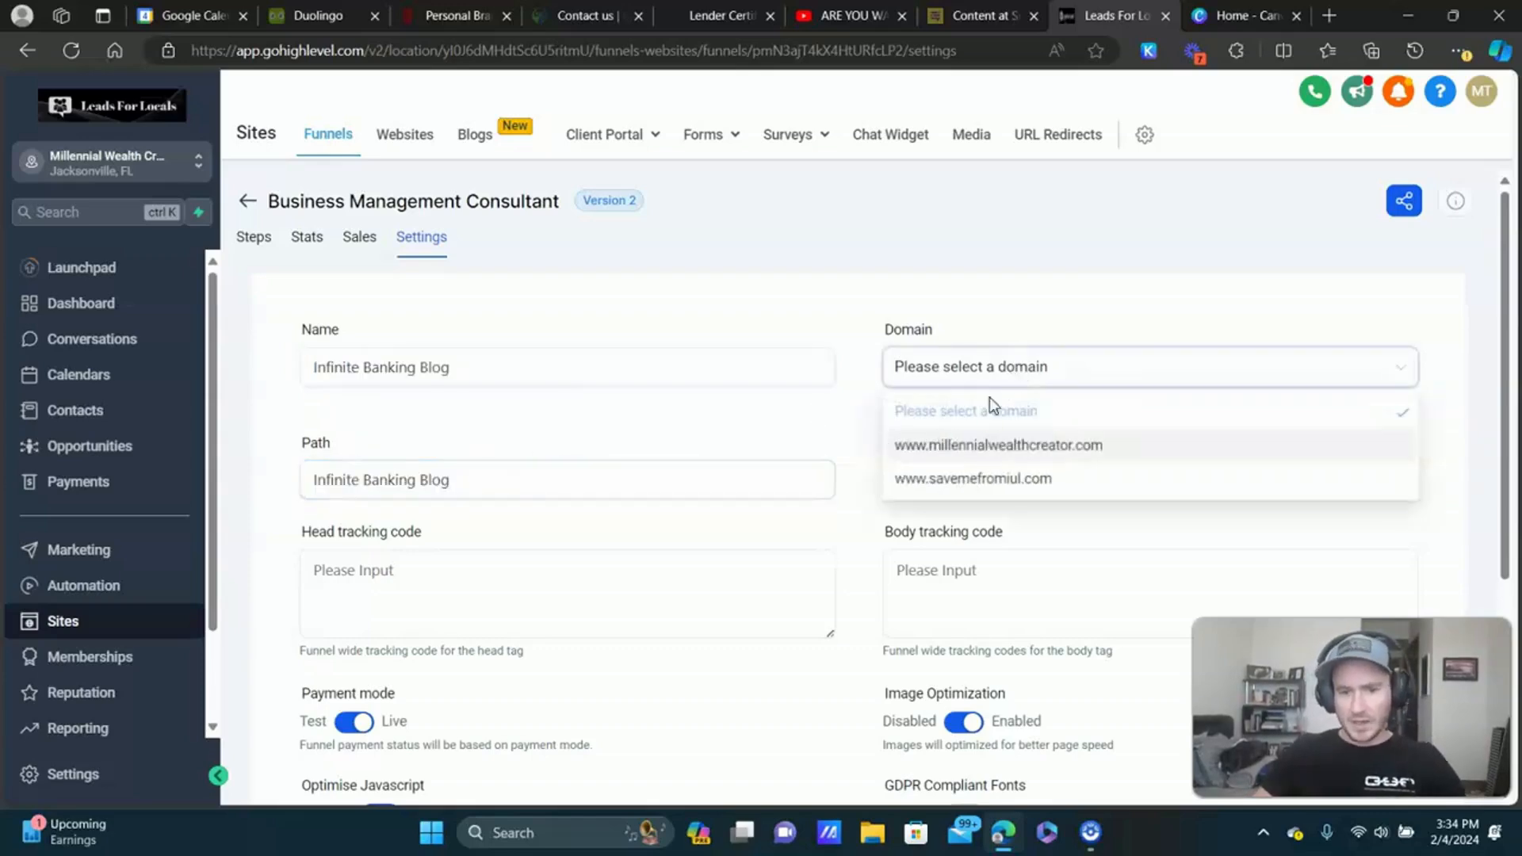
pyautogui.click(997, 446)
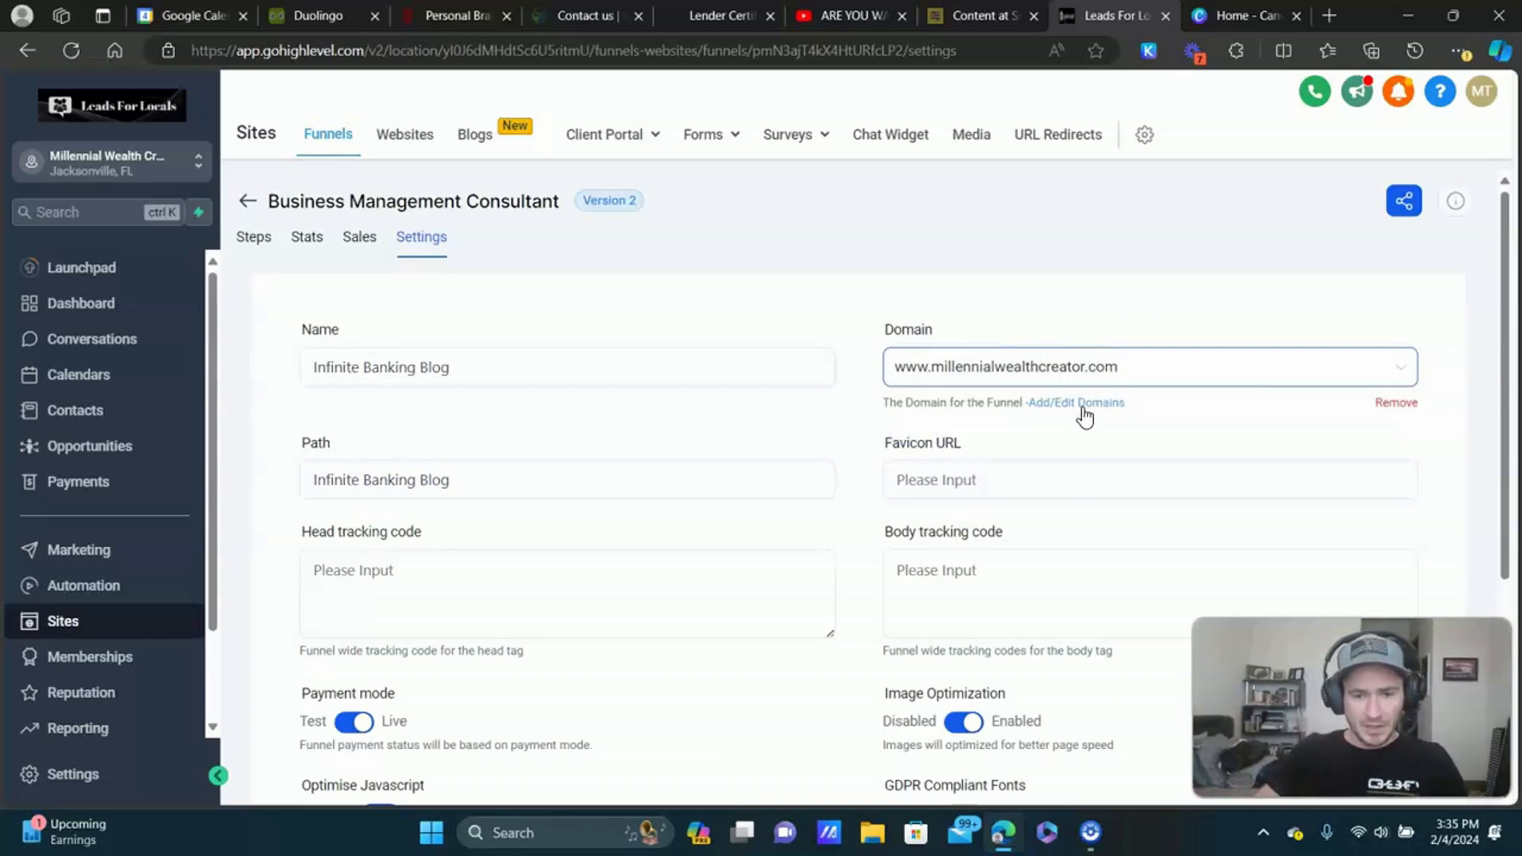
pyautogui.scroll(-5, 1084, 416)
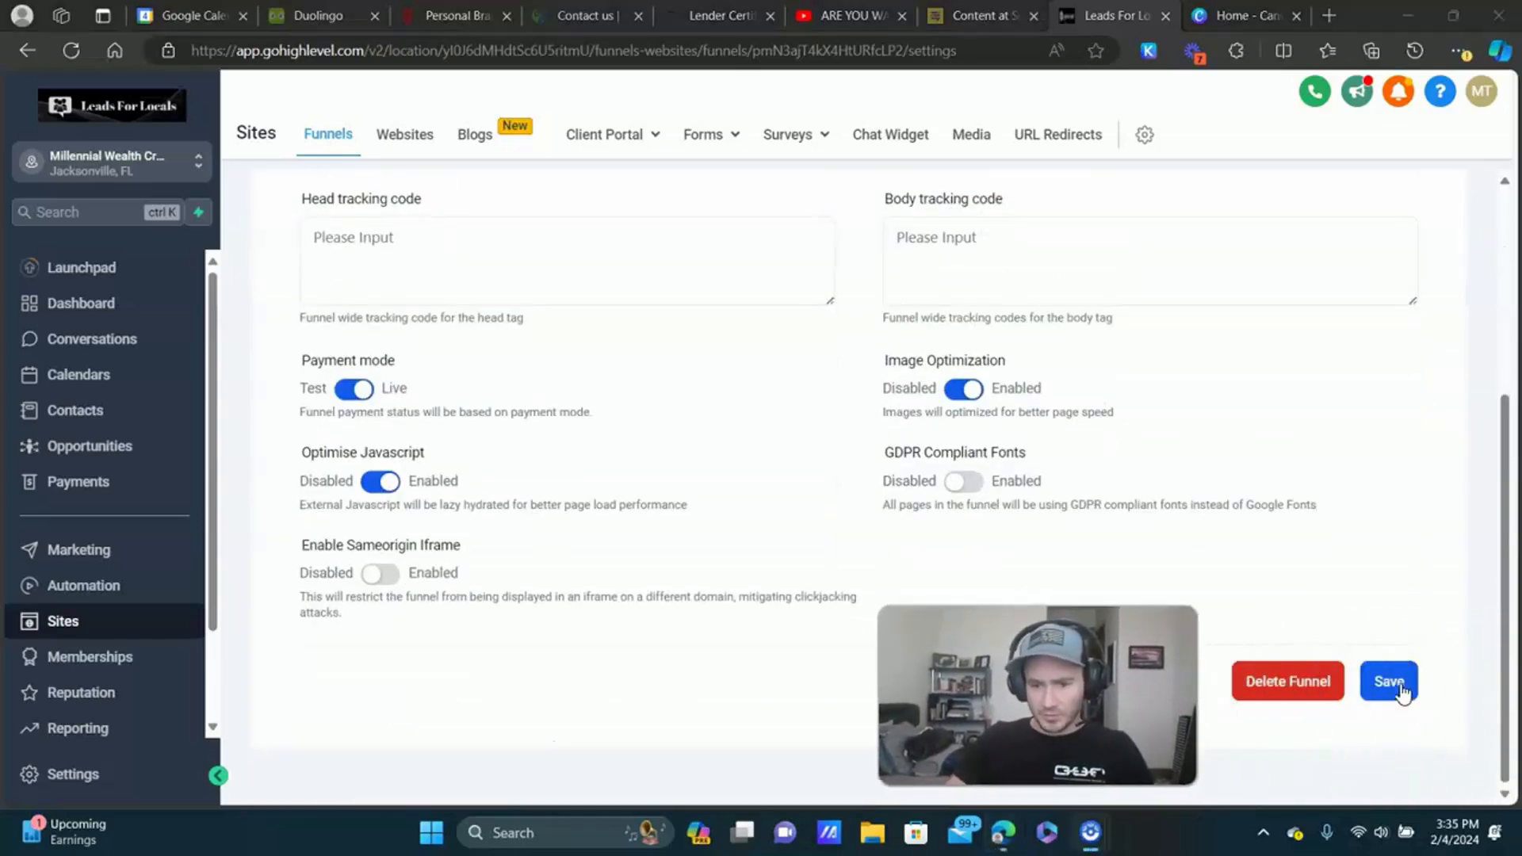
pyautogui.click(1388, 683)
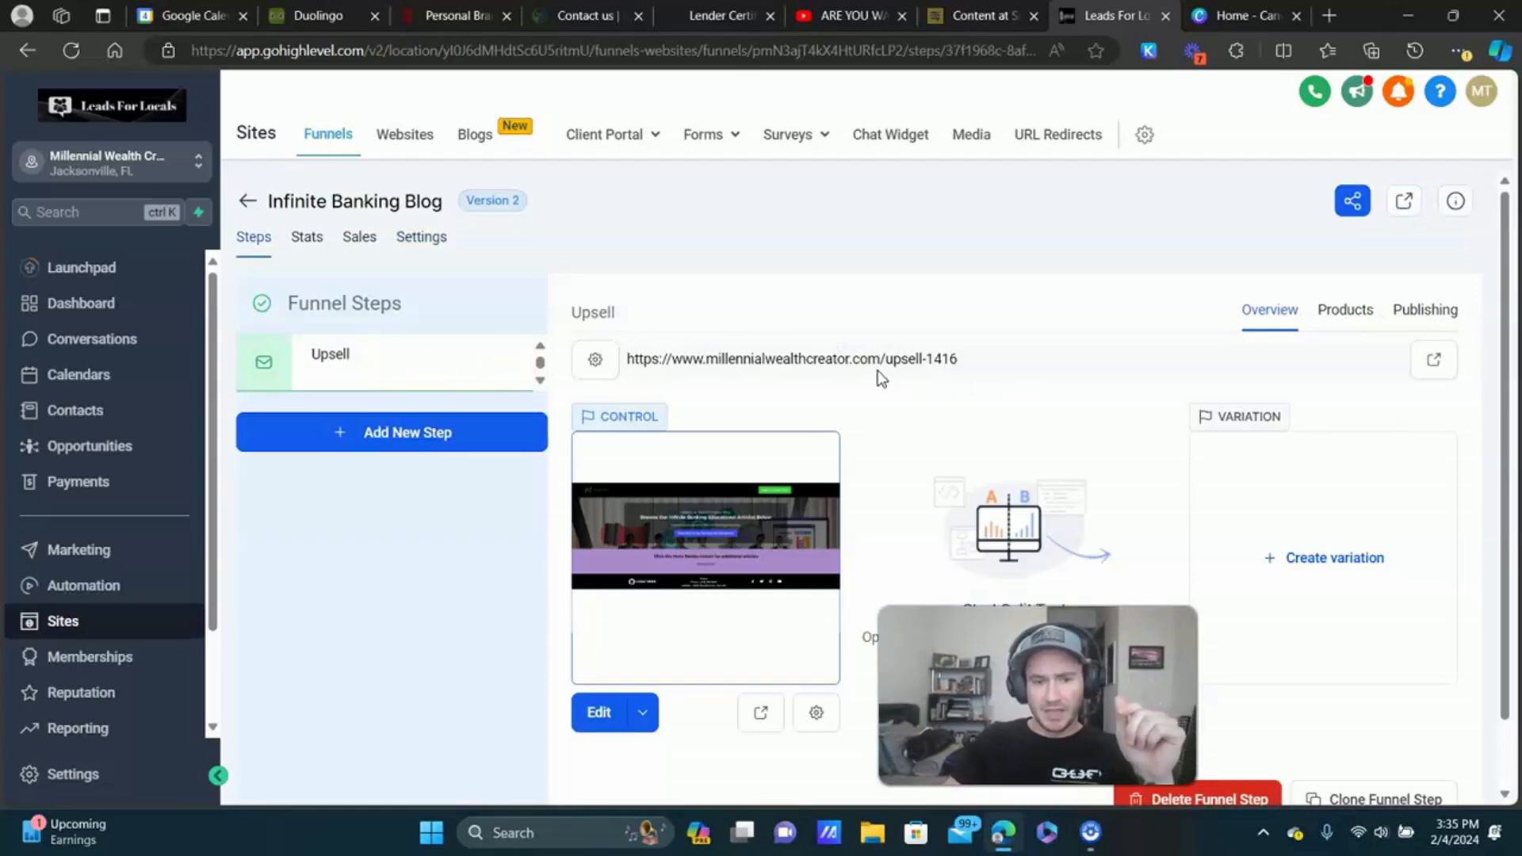
# Change the Upsell step's name to "Infinite Banking Blog" in its publishing settings.
pyautogui.click(1430, 318)
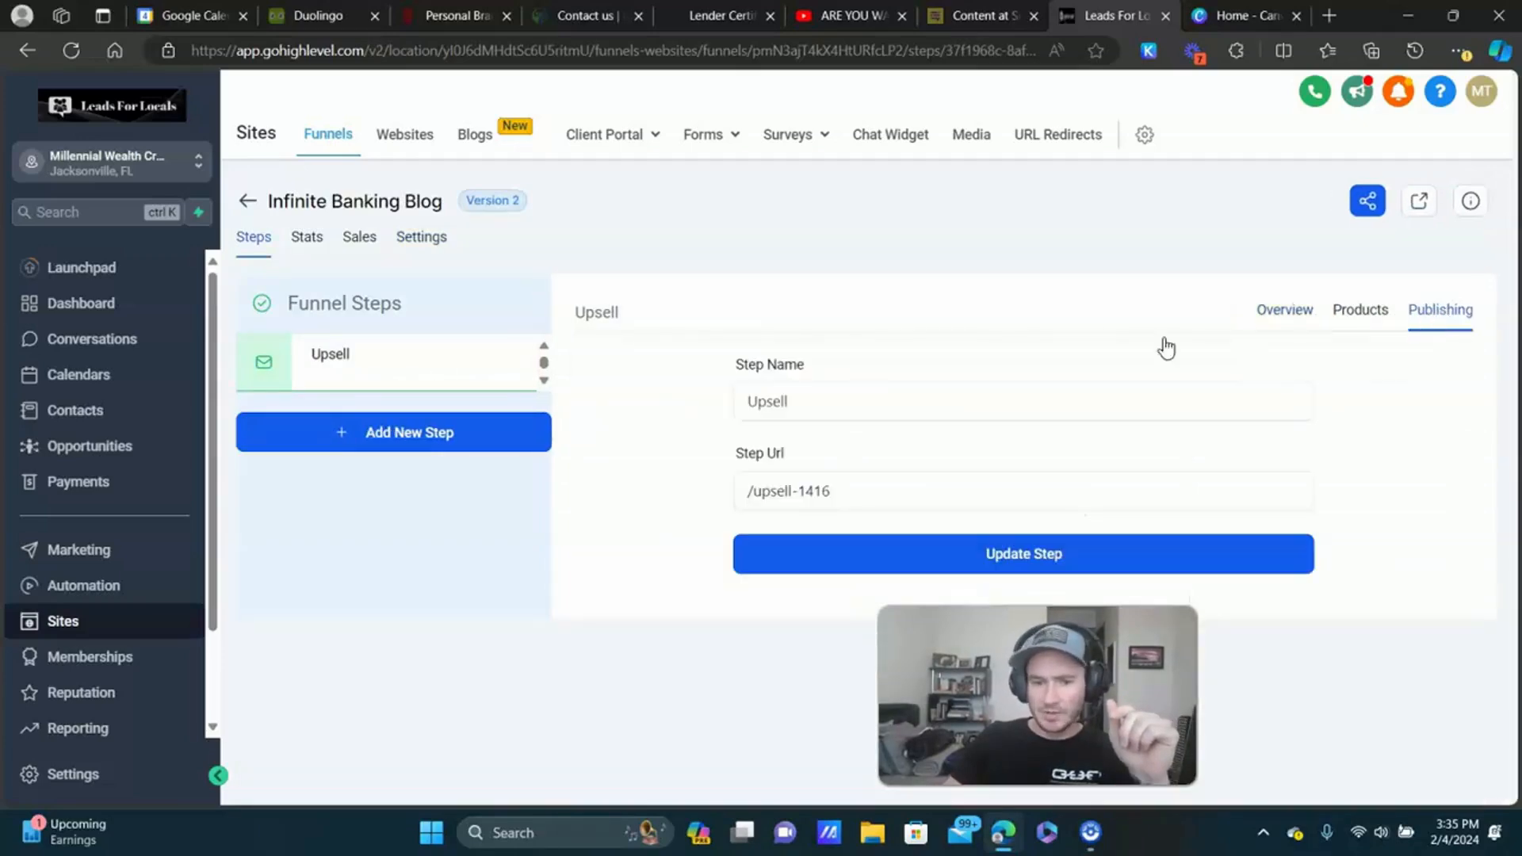
pyautogui.doubleClick(882, 399)
pyautogui.write('Inf')
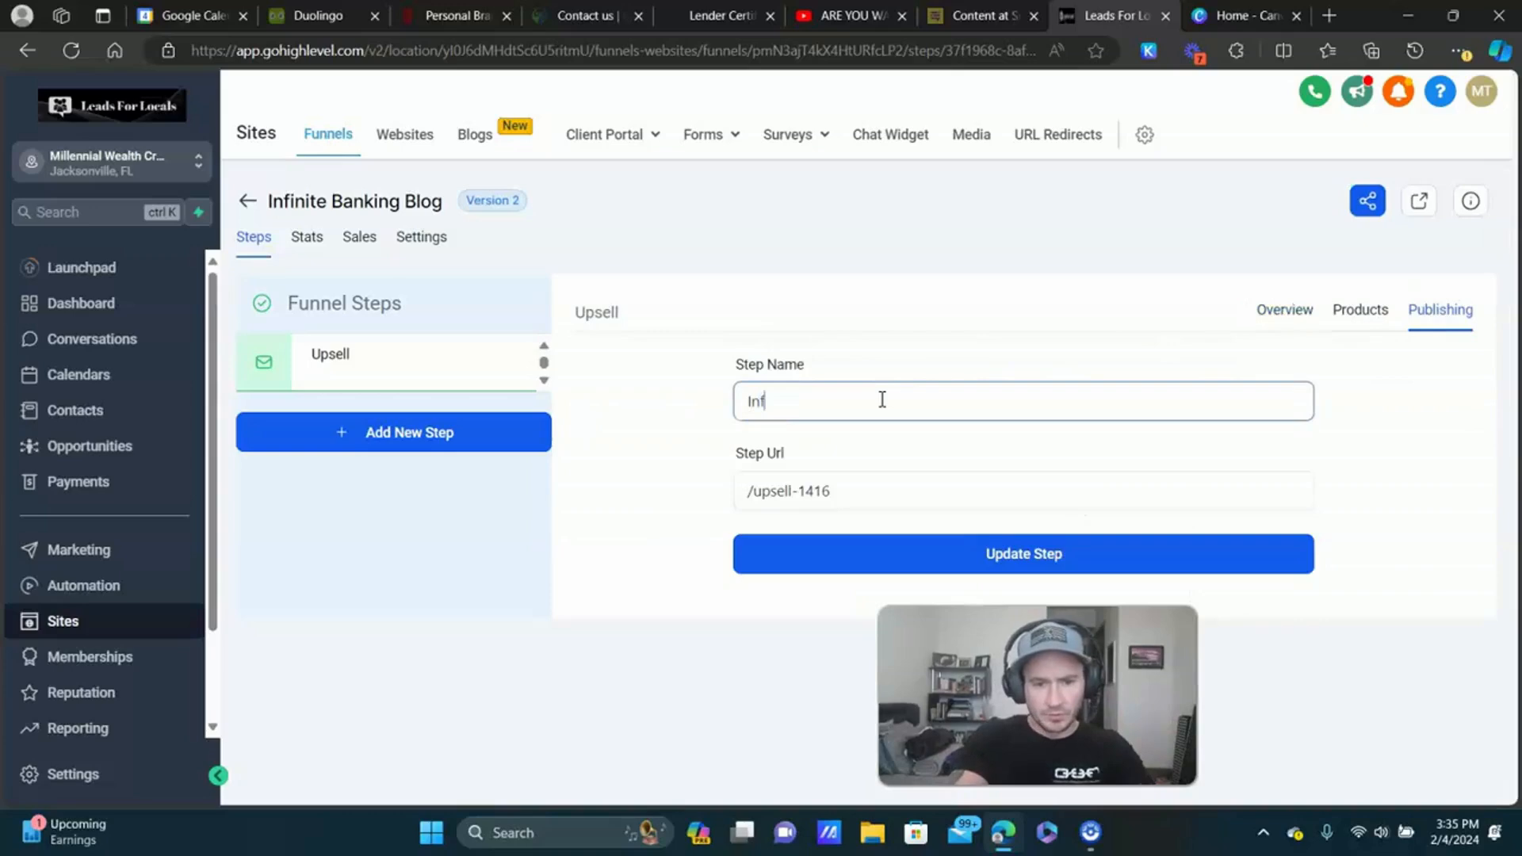
pyautogui.write('inite Banking Blog')
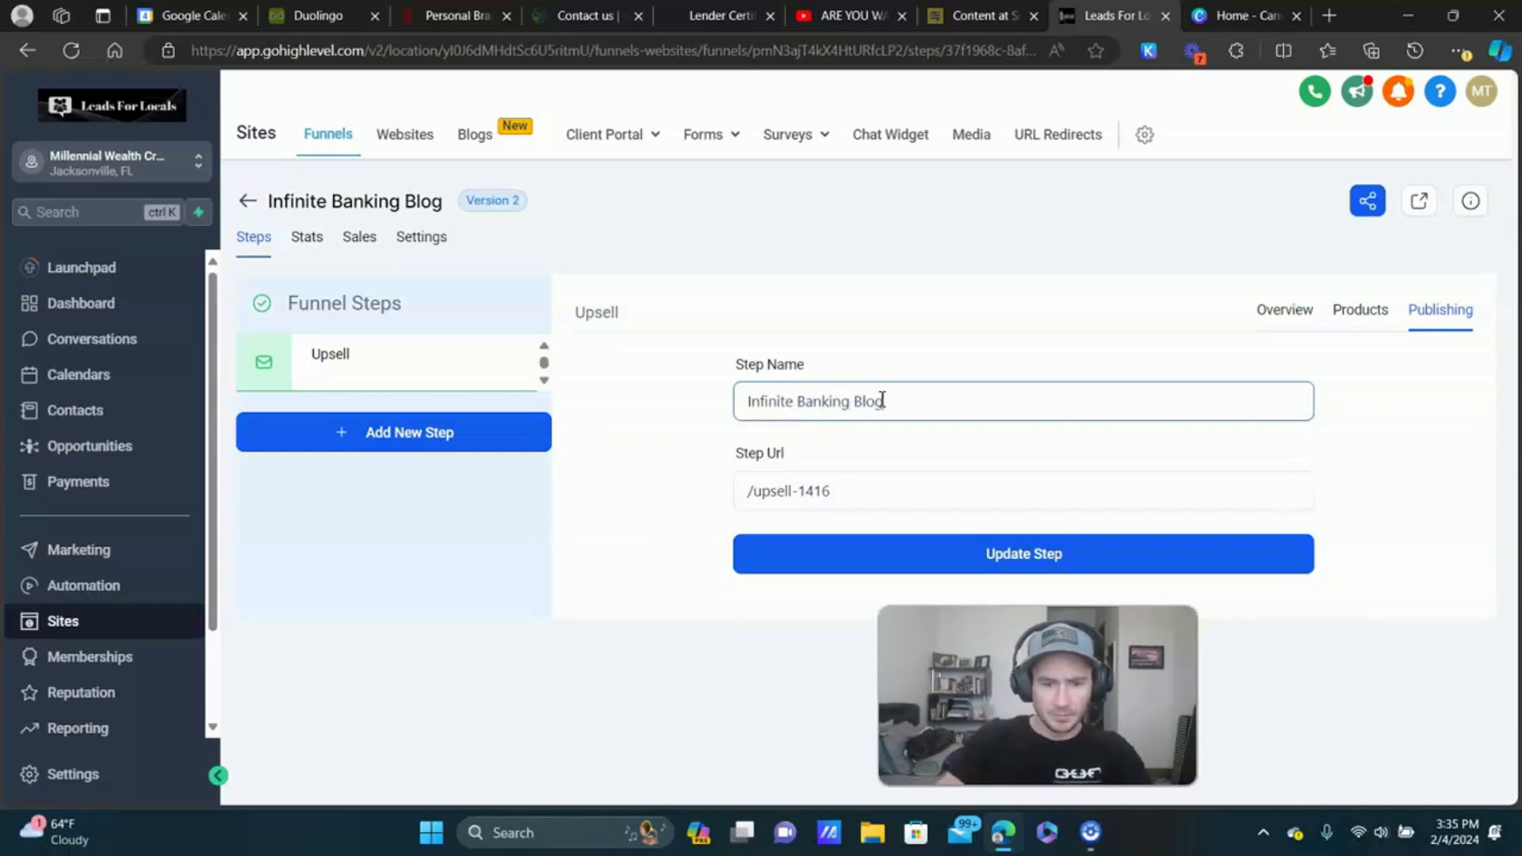
# Replace the step URL with the step name, hyphenated as "Infinite-Banking-Blog", and update the step.
pyautogui.hotkey('ctrl', 'a')
pyautogui.click(873, 479)
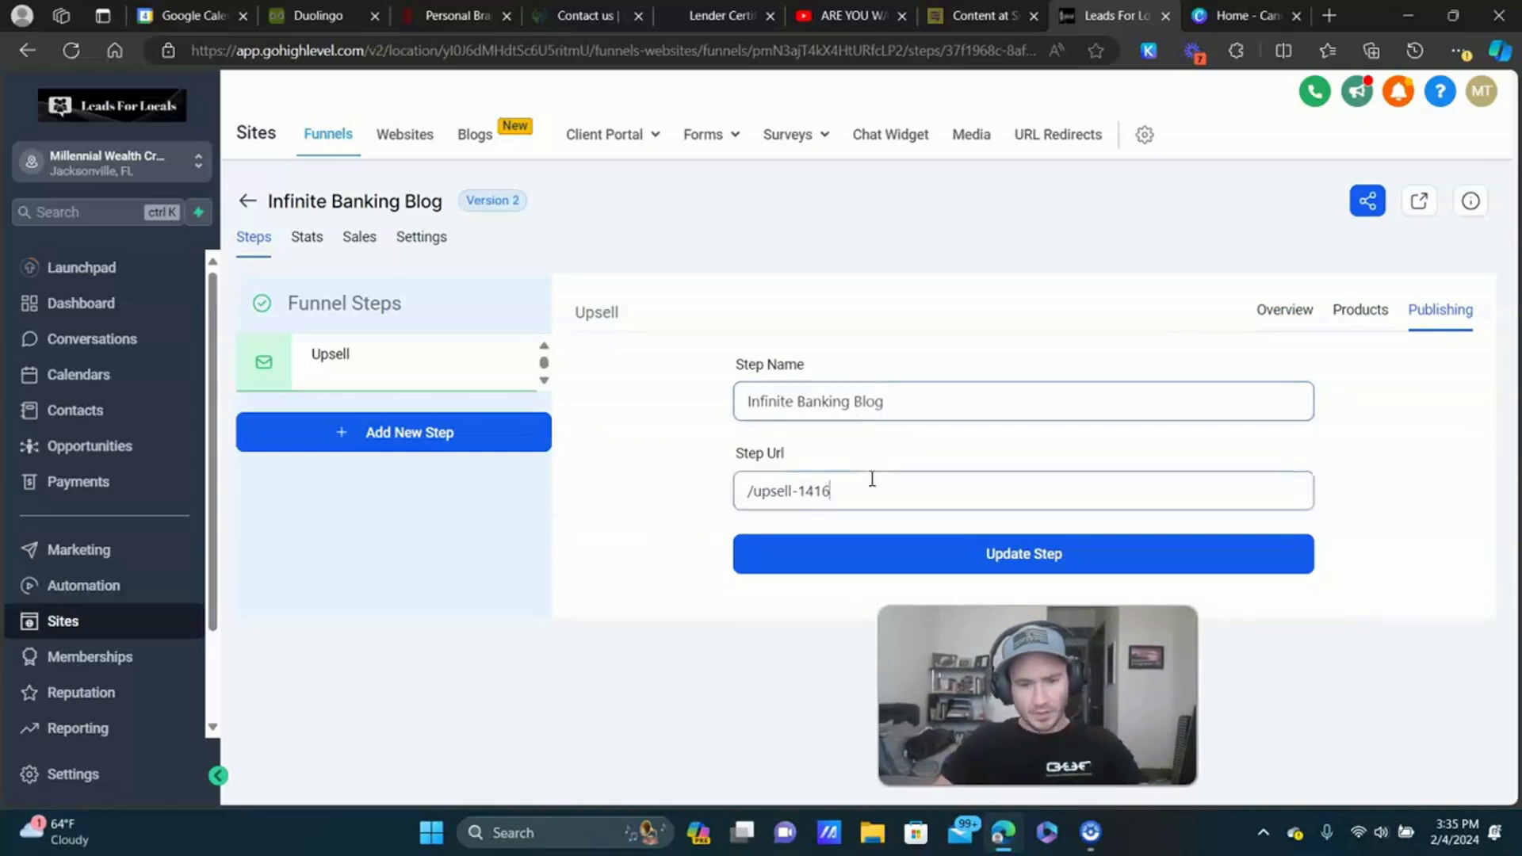
pyautogui.hotkey('ctrl', 'a')
pyautogui.hotkey('ctrl', 'v')
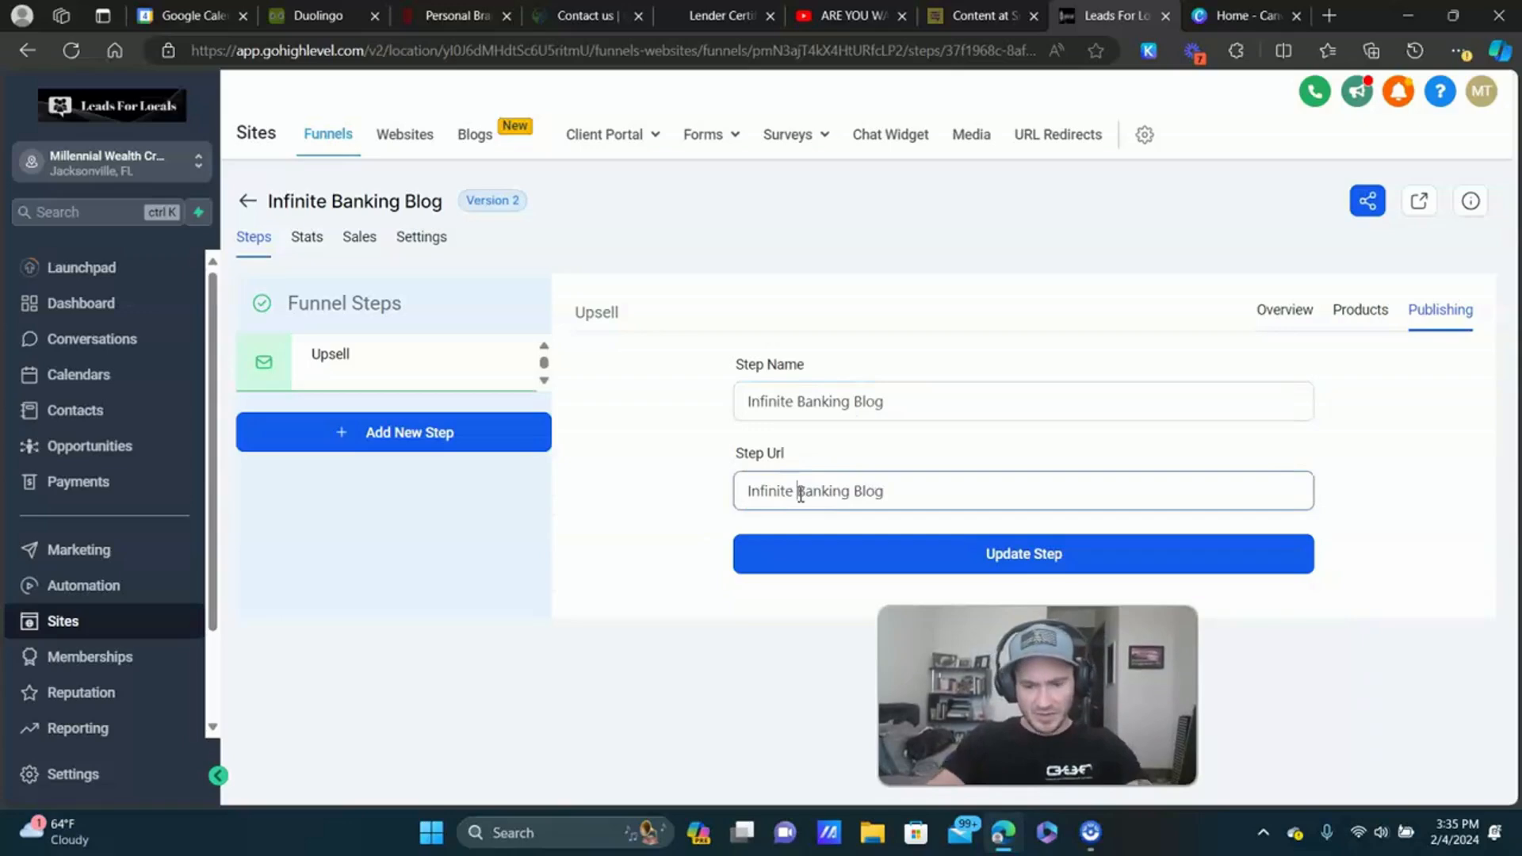
pyautogui.press('BackSpace')
pyautogui.write('-')
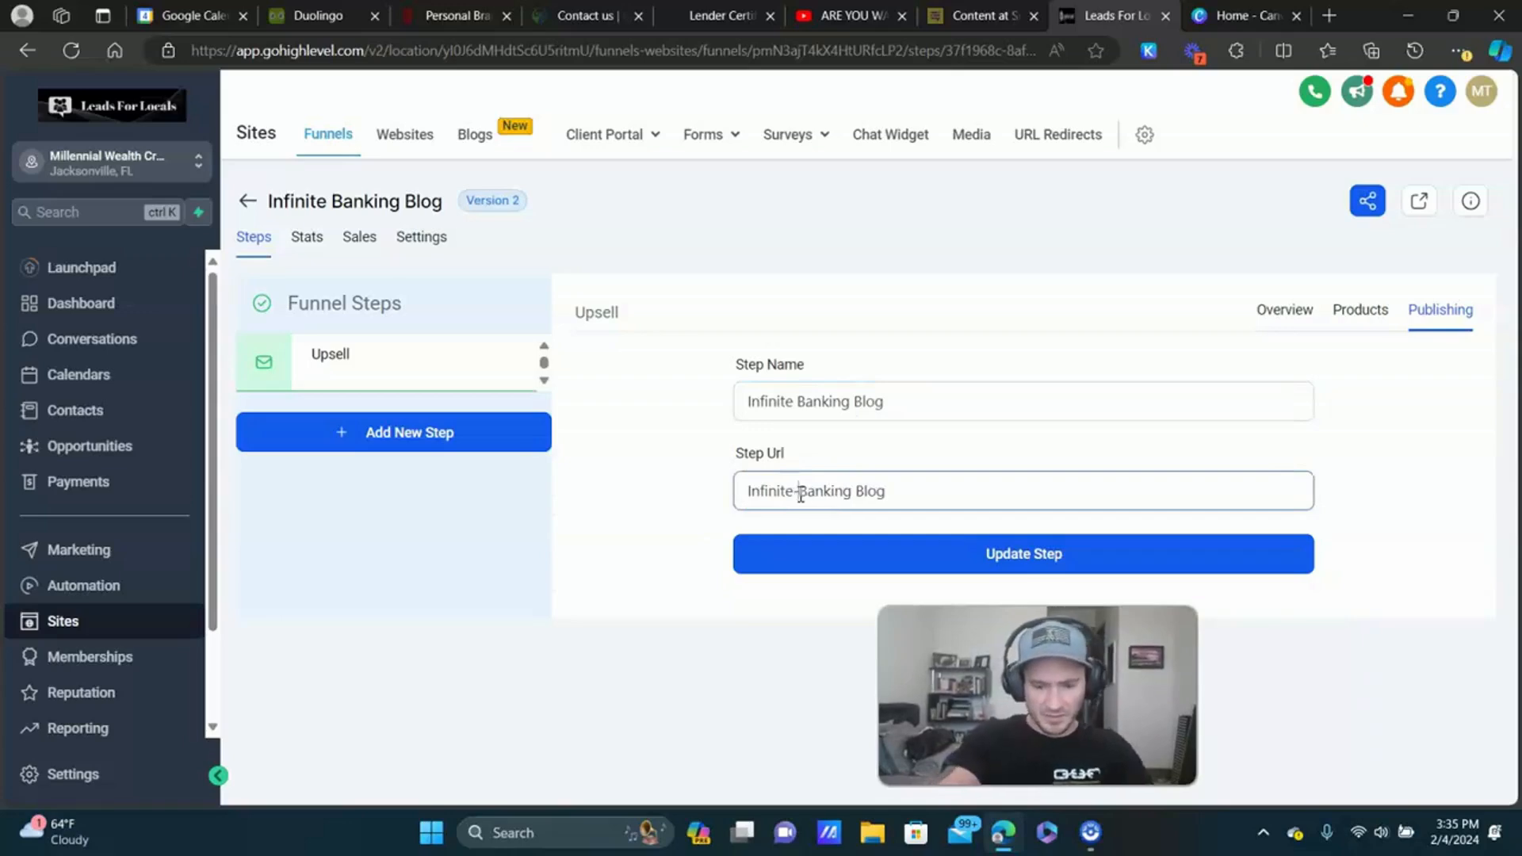
pyautogui.click(854, 492)
pyautogui.press('BackSpace')
pyautogui.write('-')
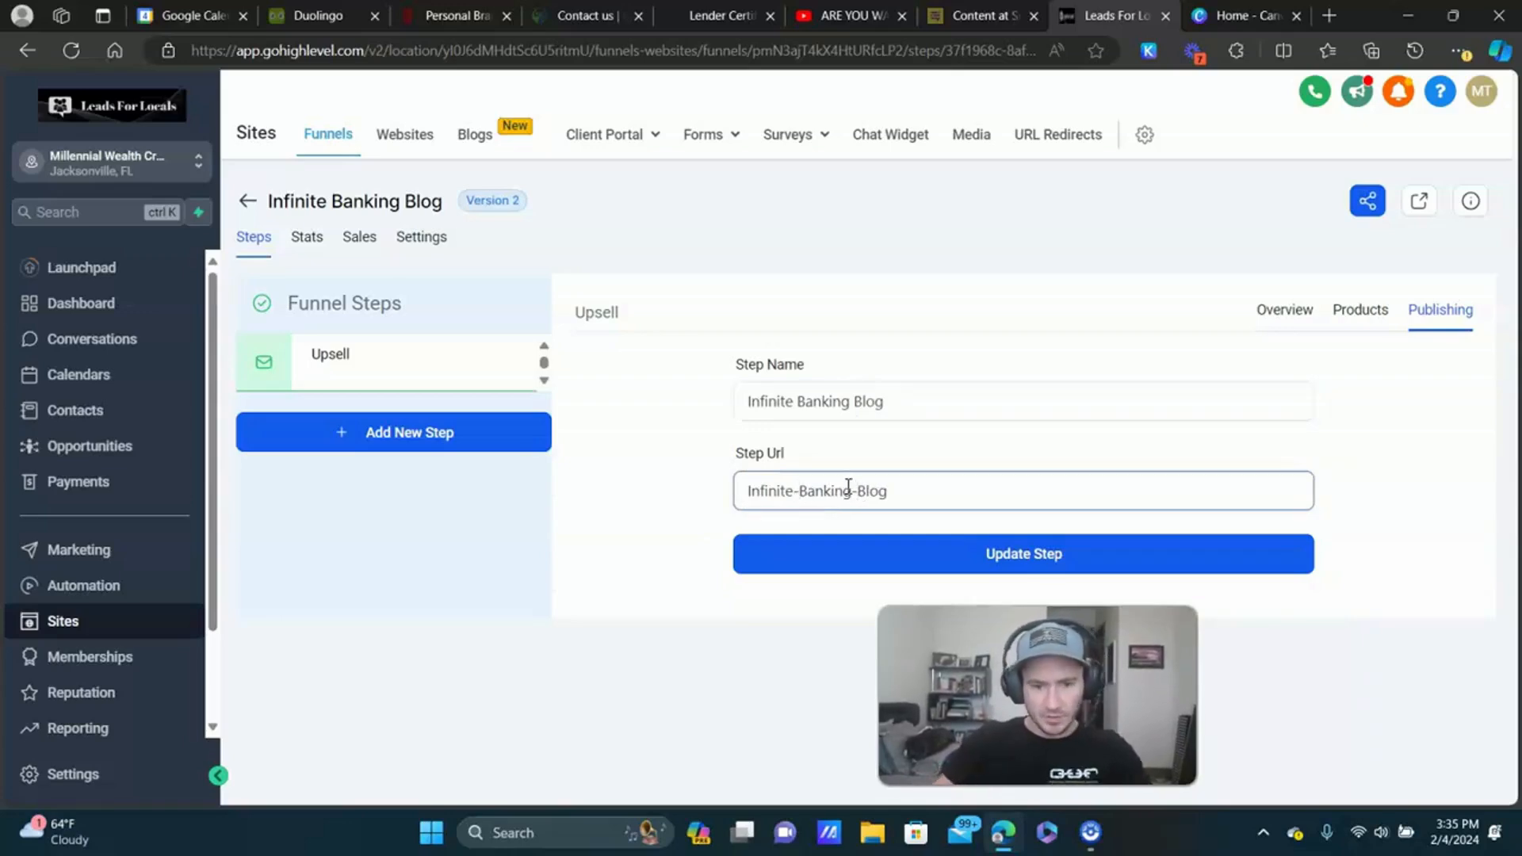
pyautogui.click(1039, 567)
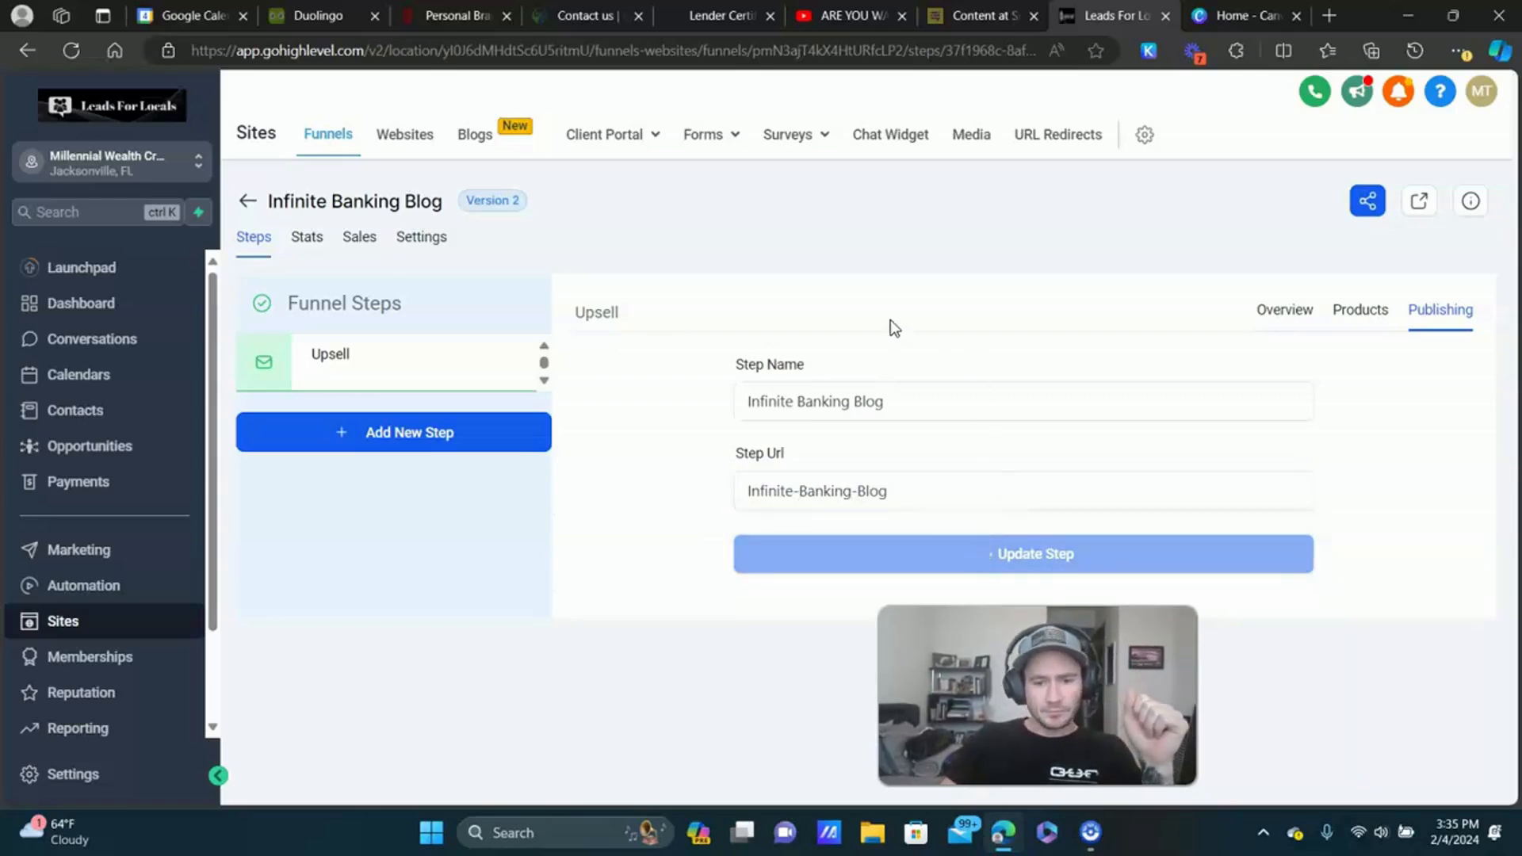
# Open the control page's details, replace its path with "Infinite-Banking-Blog", and update the page.
pyautogui.click(1284, 309)
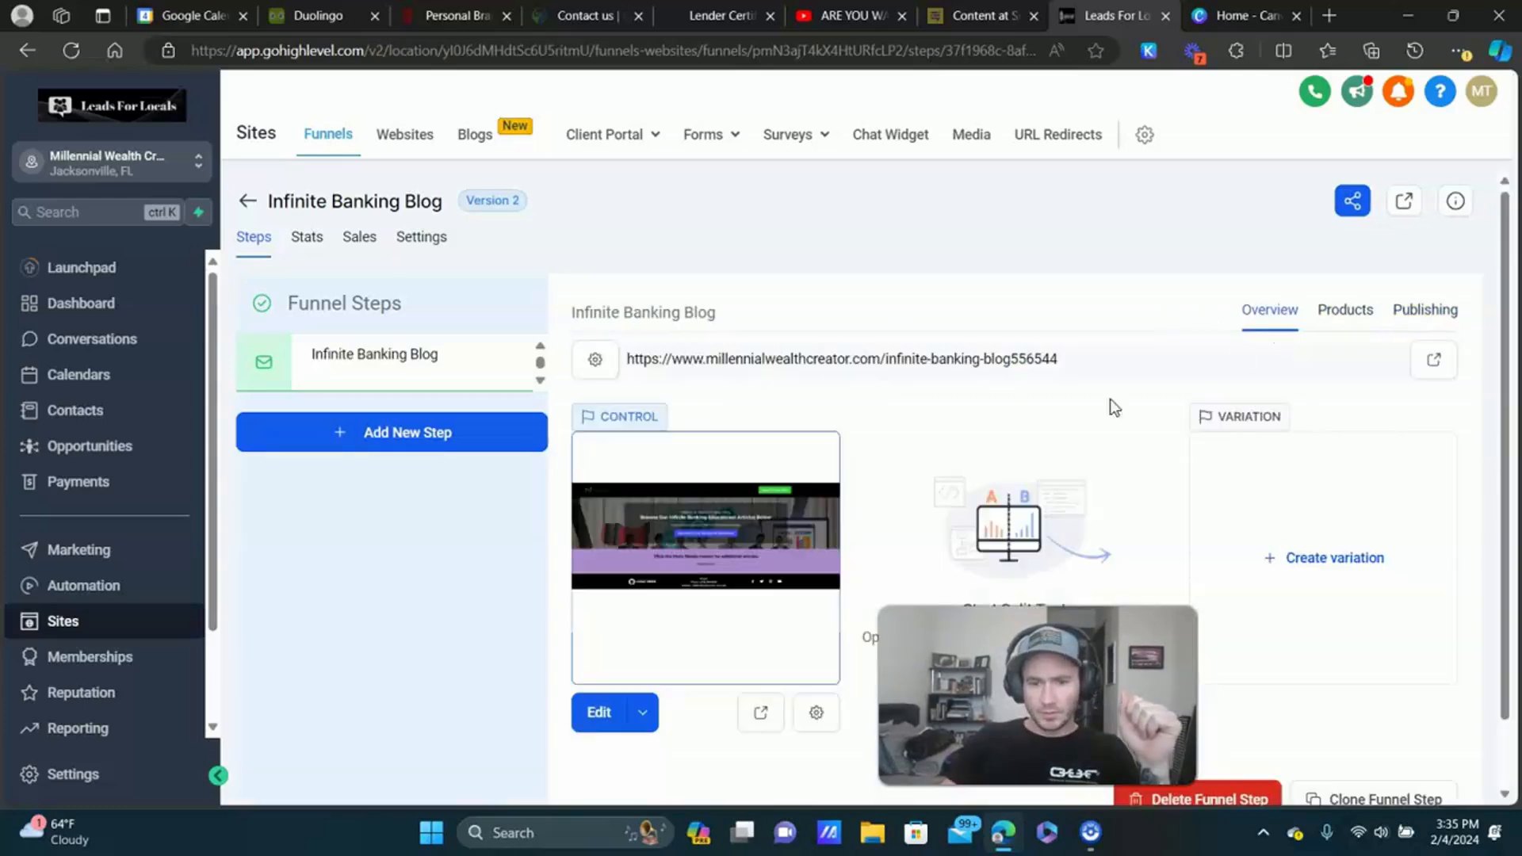
pyautogui.scroll(-1, 787, 552)
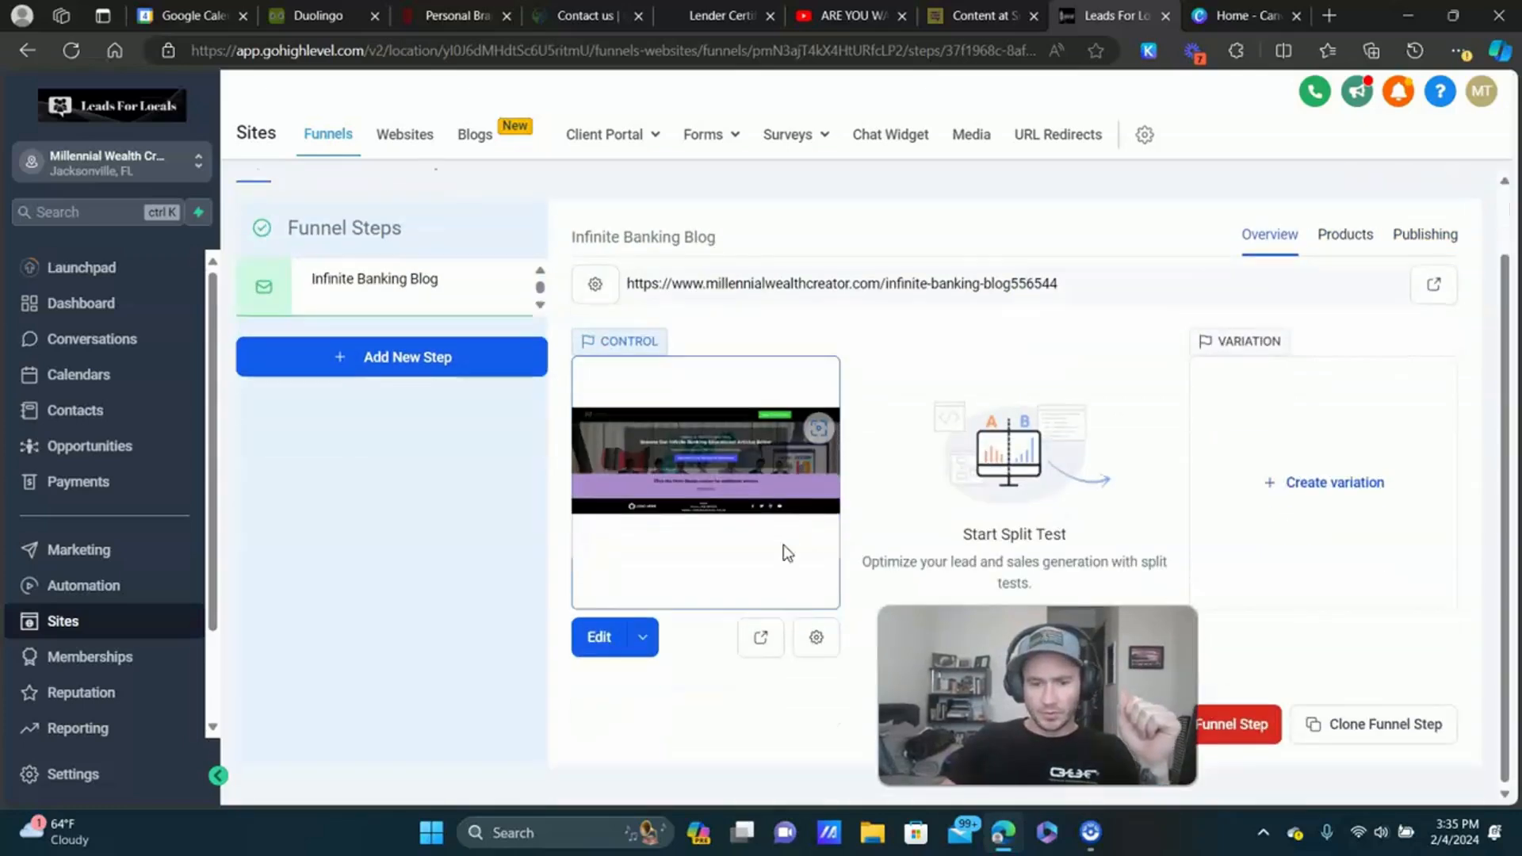
pyautogui.click(816, 636)
pyautogui.moveTo(613, 526); pyautogui.dragTo(529, 527)
pyautogui.tripleClick(680, 403)
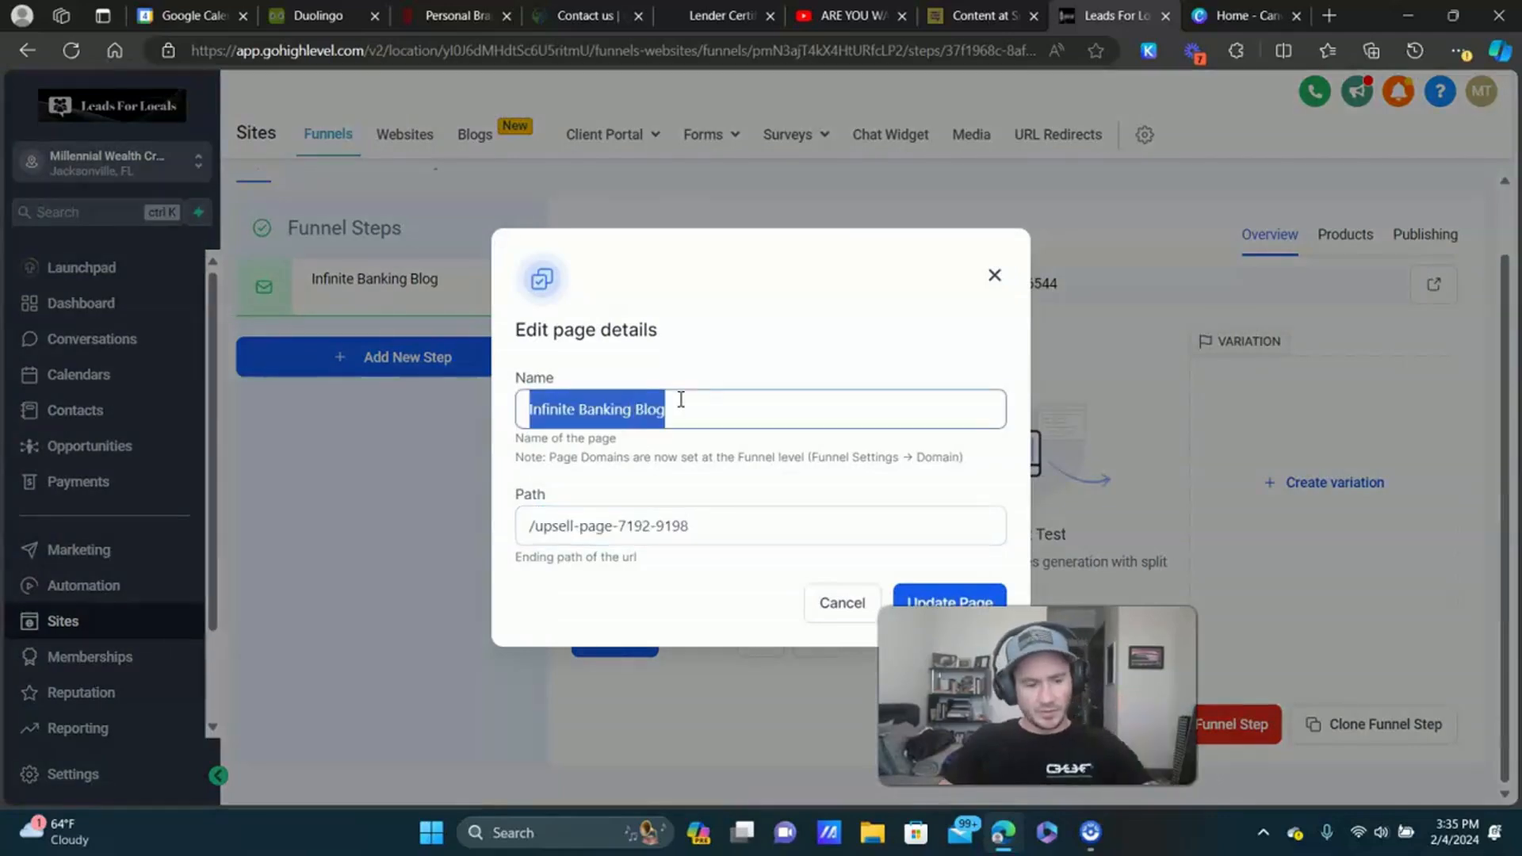
pyautogui.hotkey('ctrl', 'c')
pyautogui.tripleClick(677, 527)
pyautogui.hotkey('ctrl', 'v')
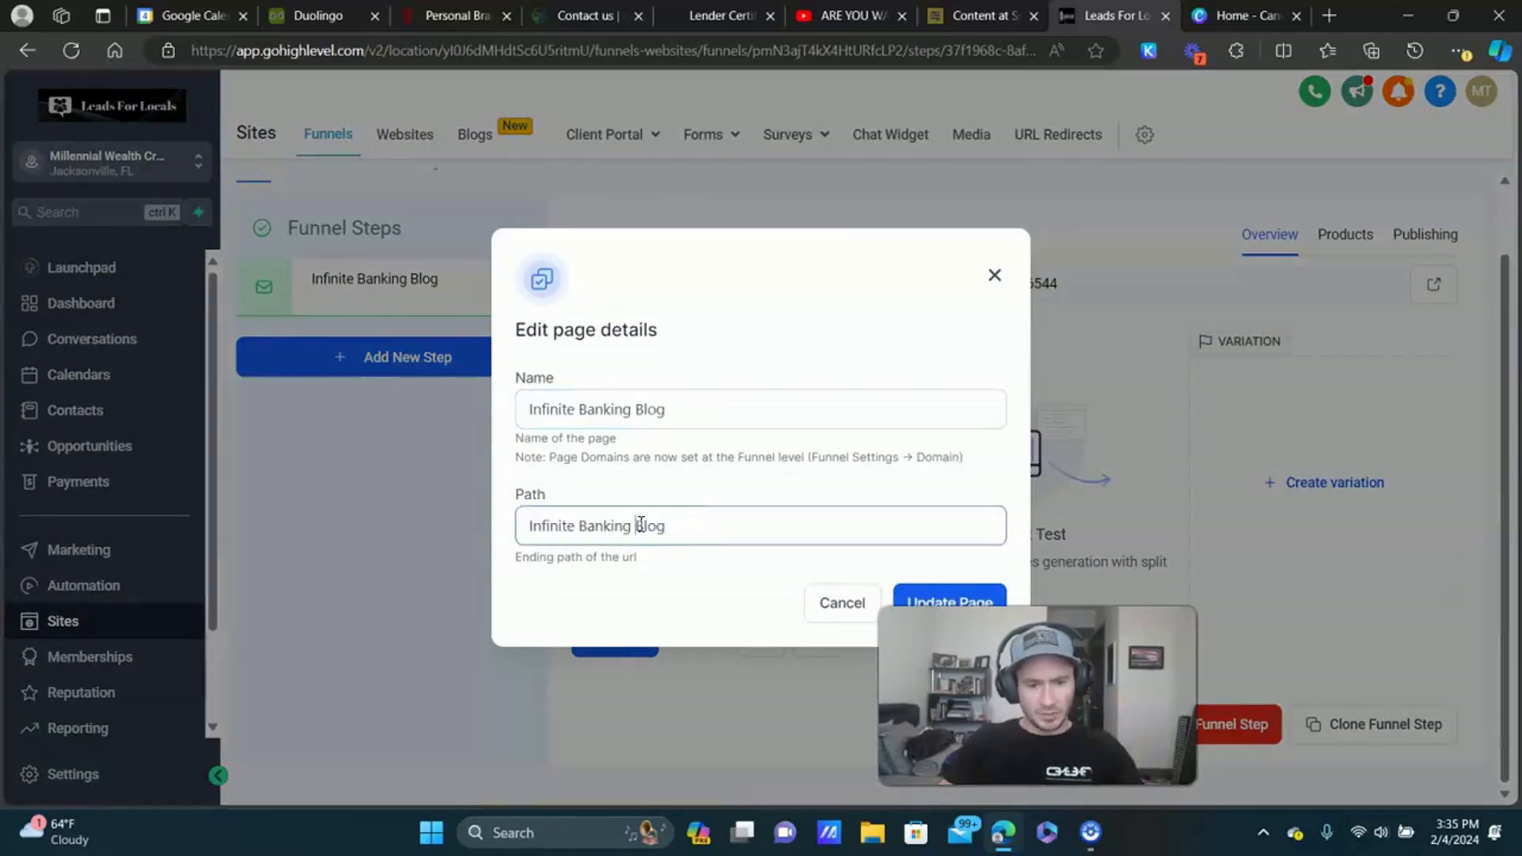
pyautogui.write('-')
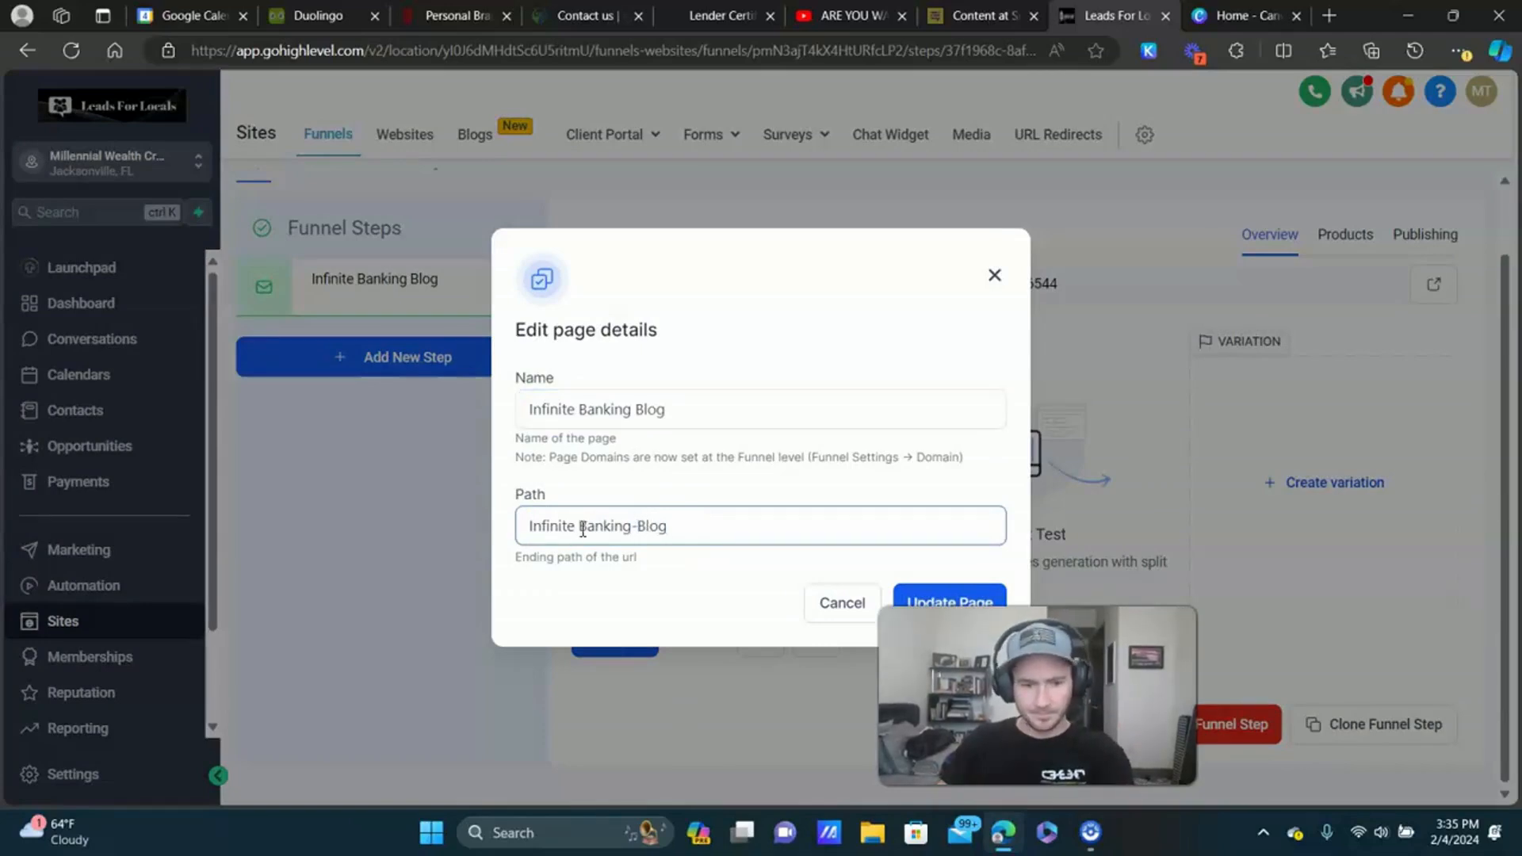
pyautogui.click(581, 527)
pyautogui.press('BackSpace')
pyautogui.write('-')
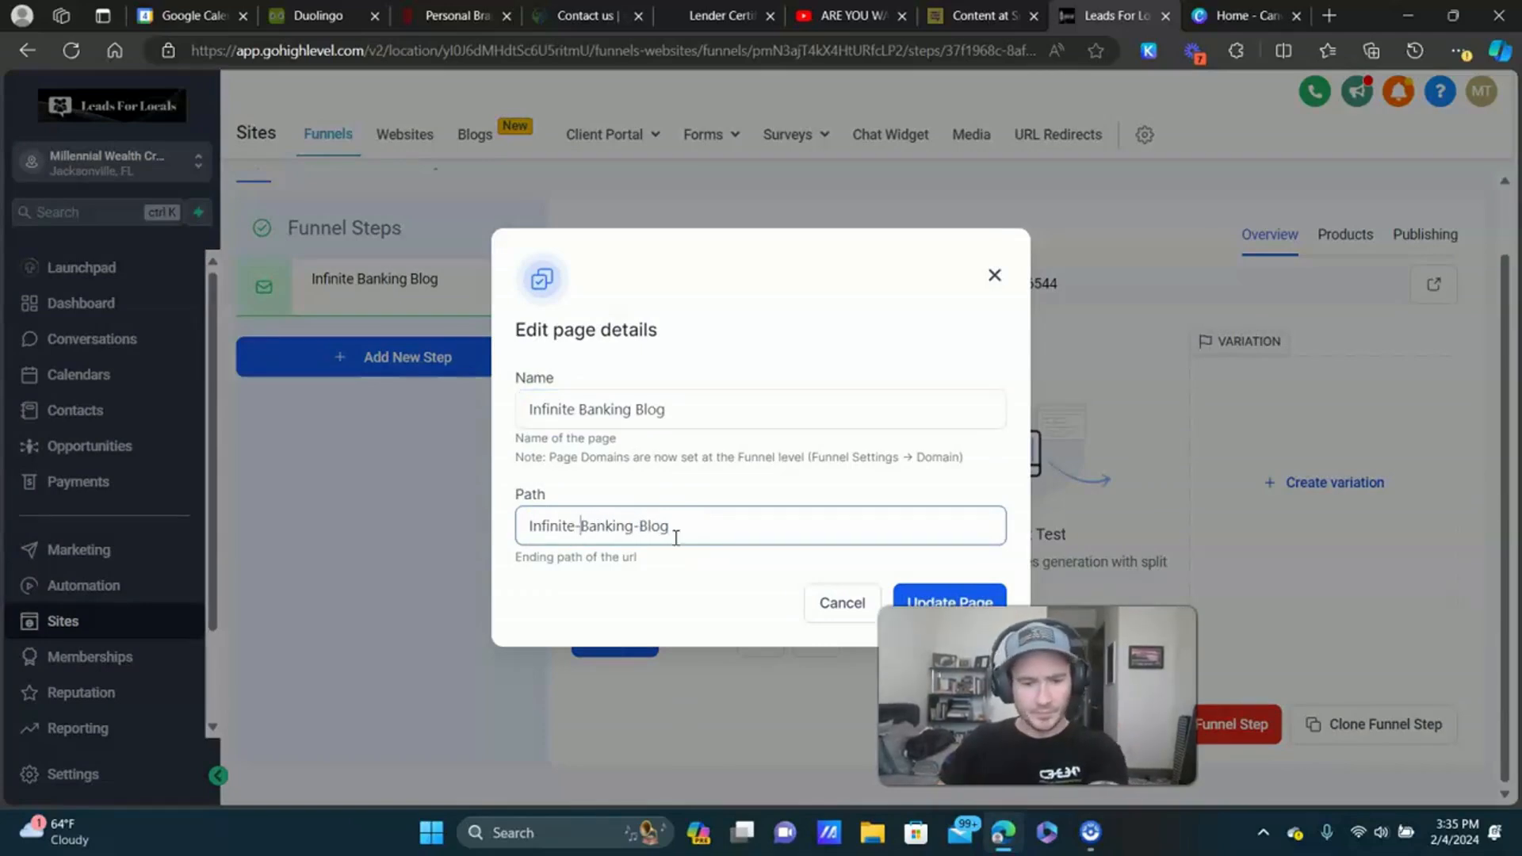
pyautogui.click(924, 588)
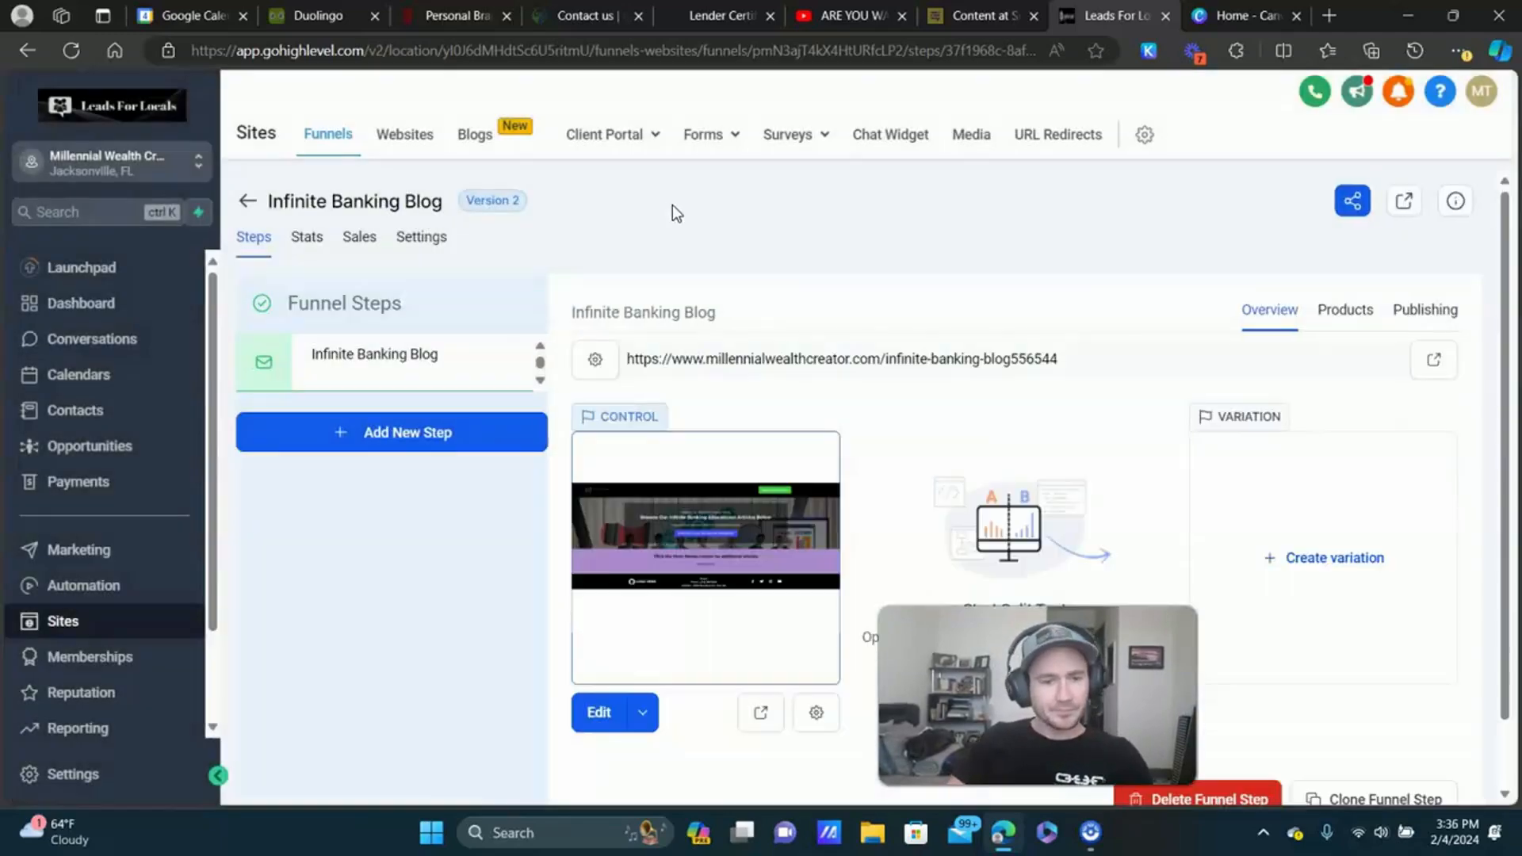
# Leave the funnel, start a new post in the Blogs area, and title it "Infinite Banking Explained".
pyautogui.click(248, 202)
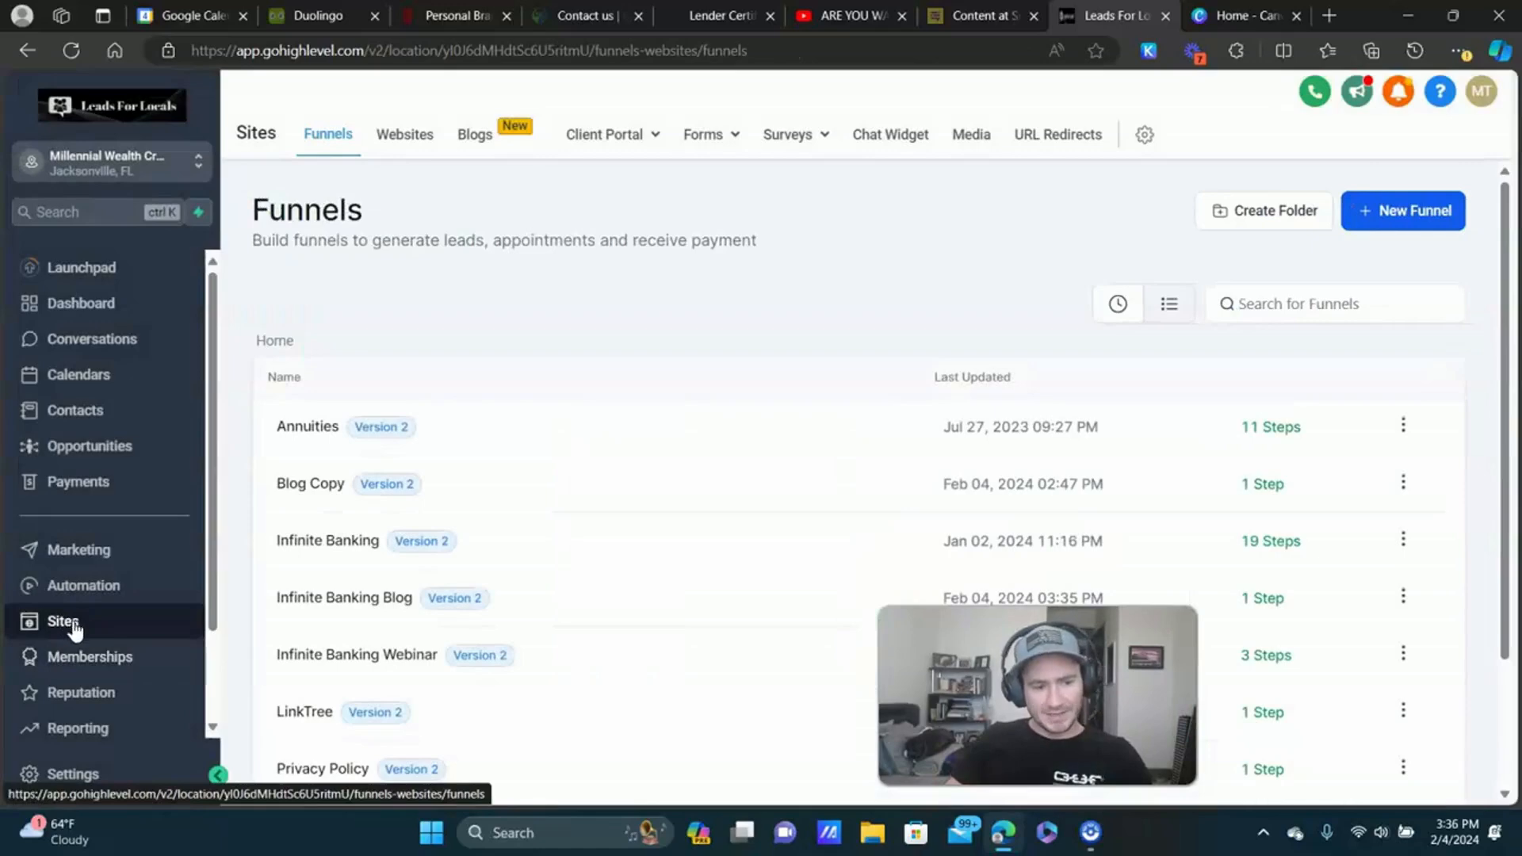
pyautogui.click(475, 136)
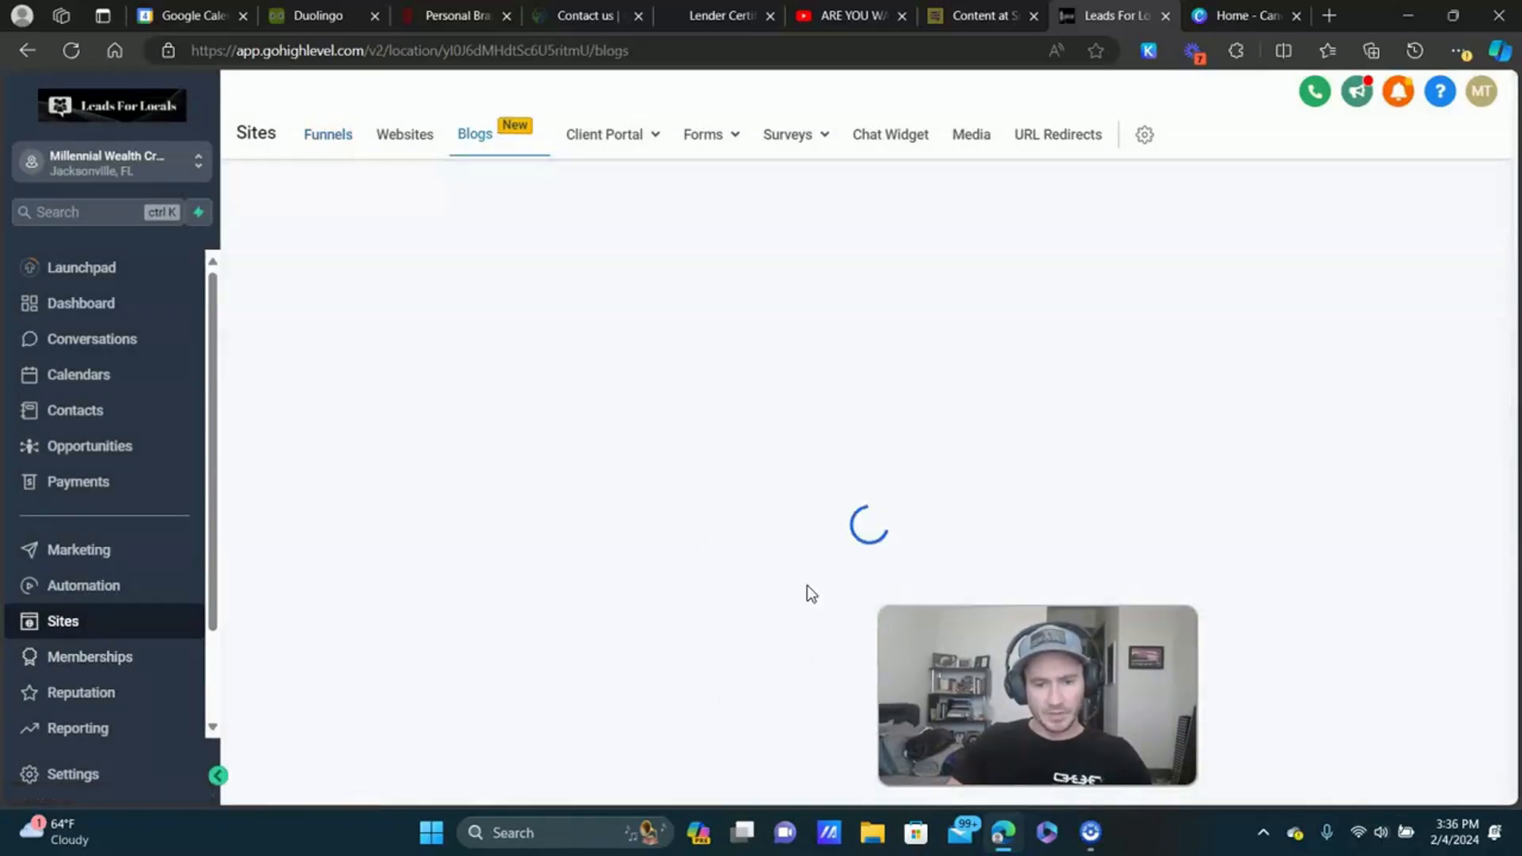
pyautogui.click(785, 737)
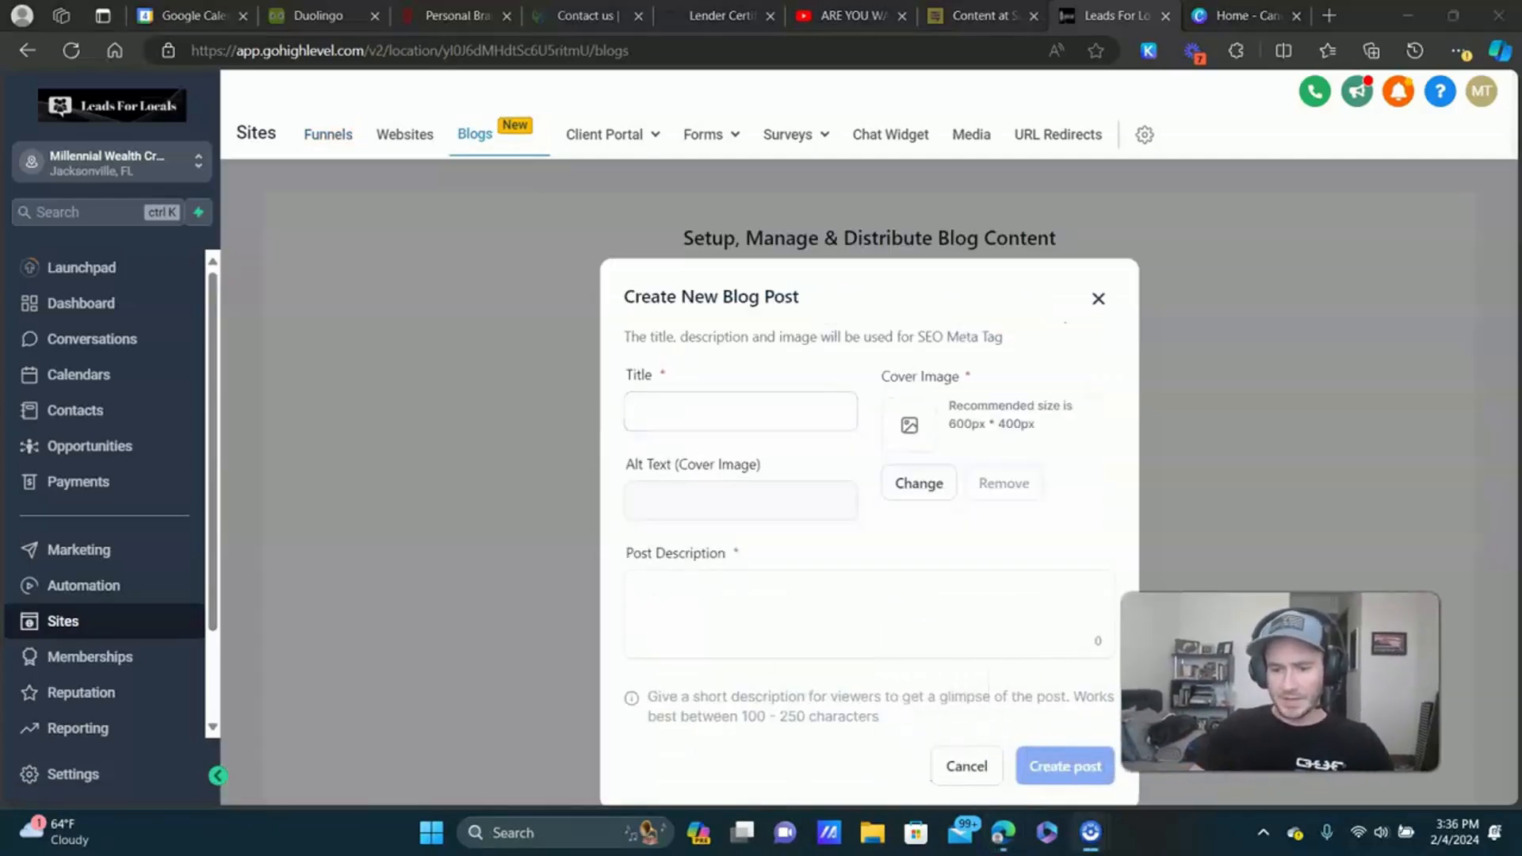
pyautogui.click(709, 408)
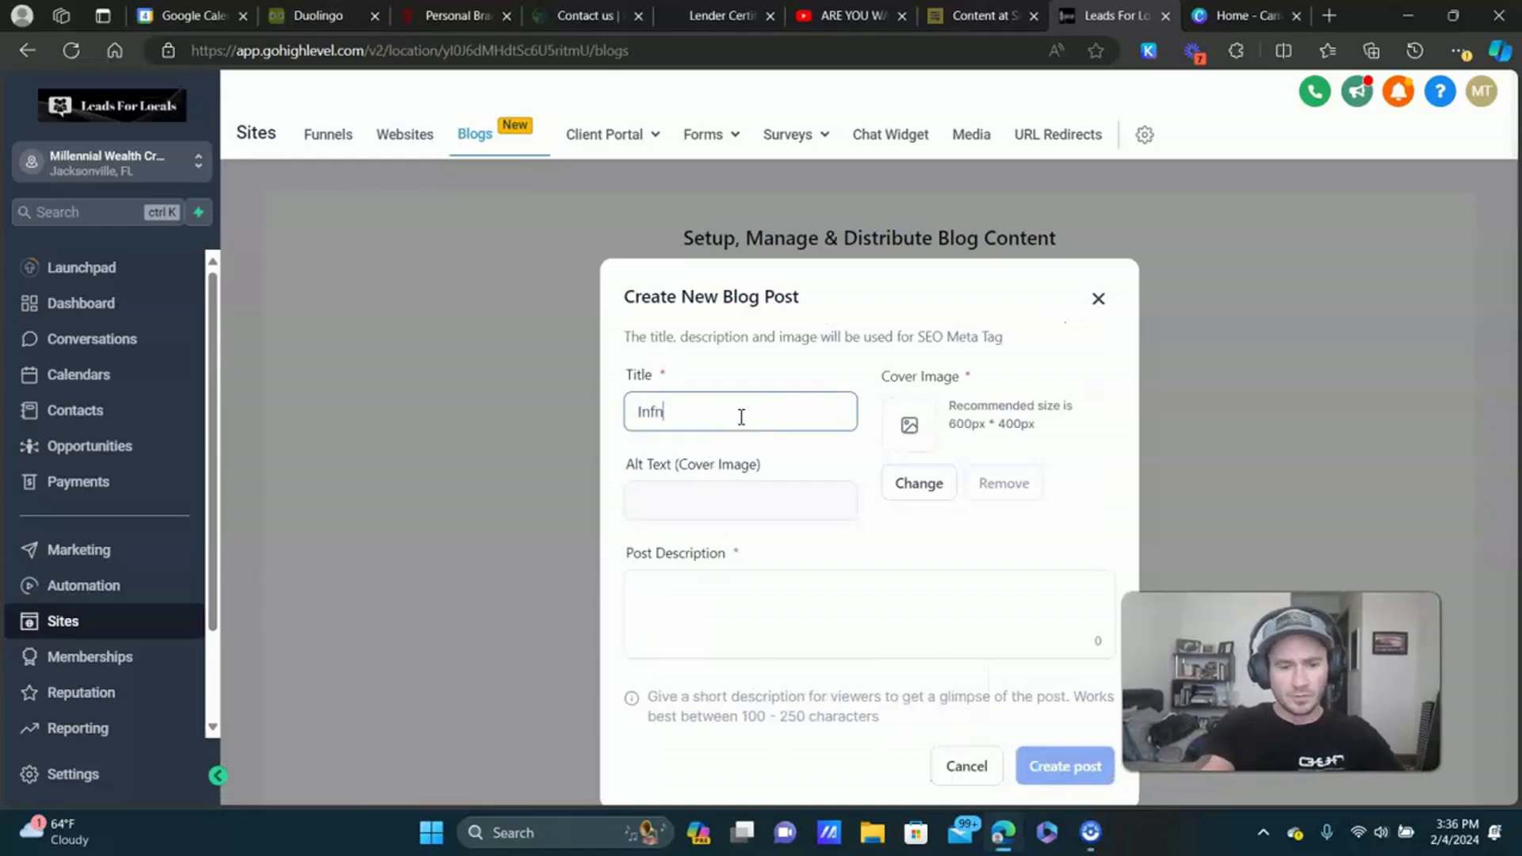
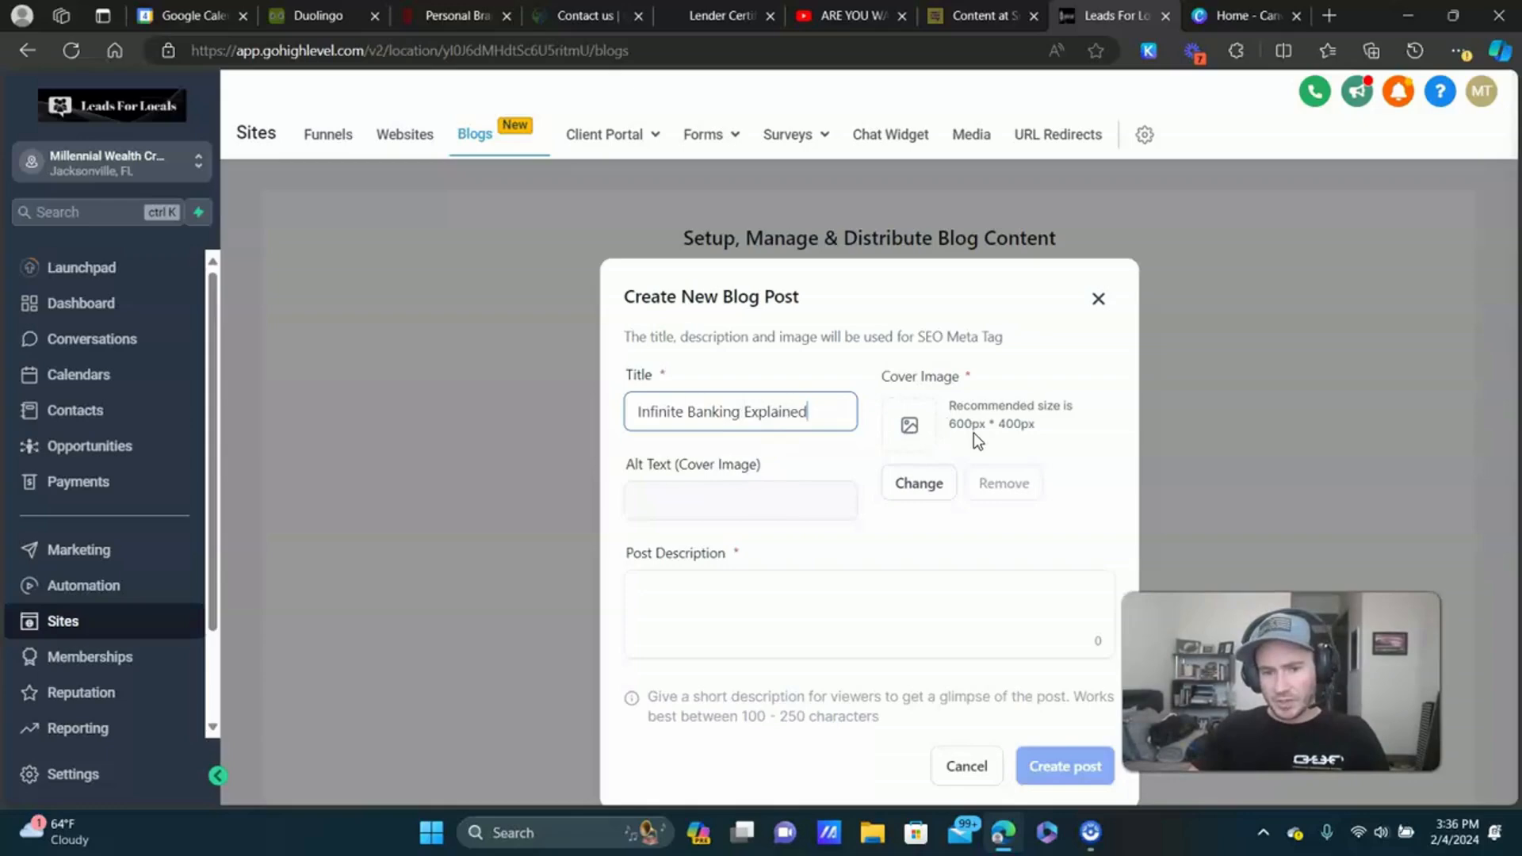
# Switch to Canva and create a new custom-size design of 600 × 400 px for the cover image.
pyautogui.click(1241, 15)
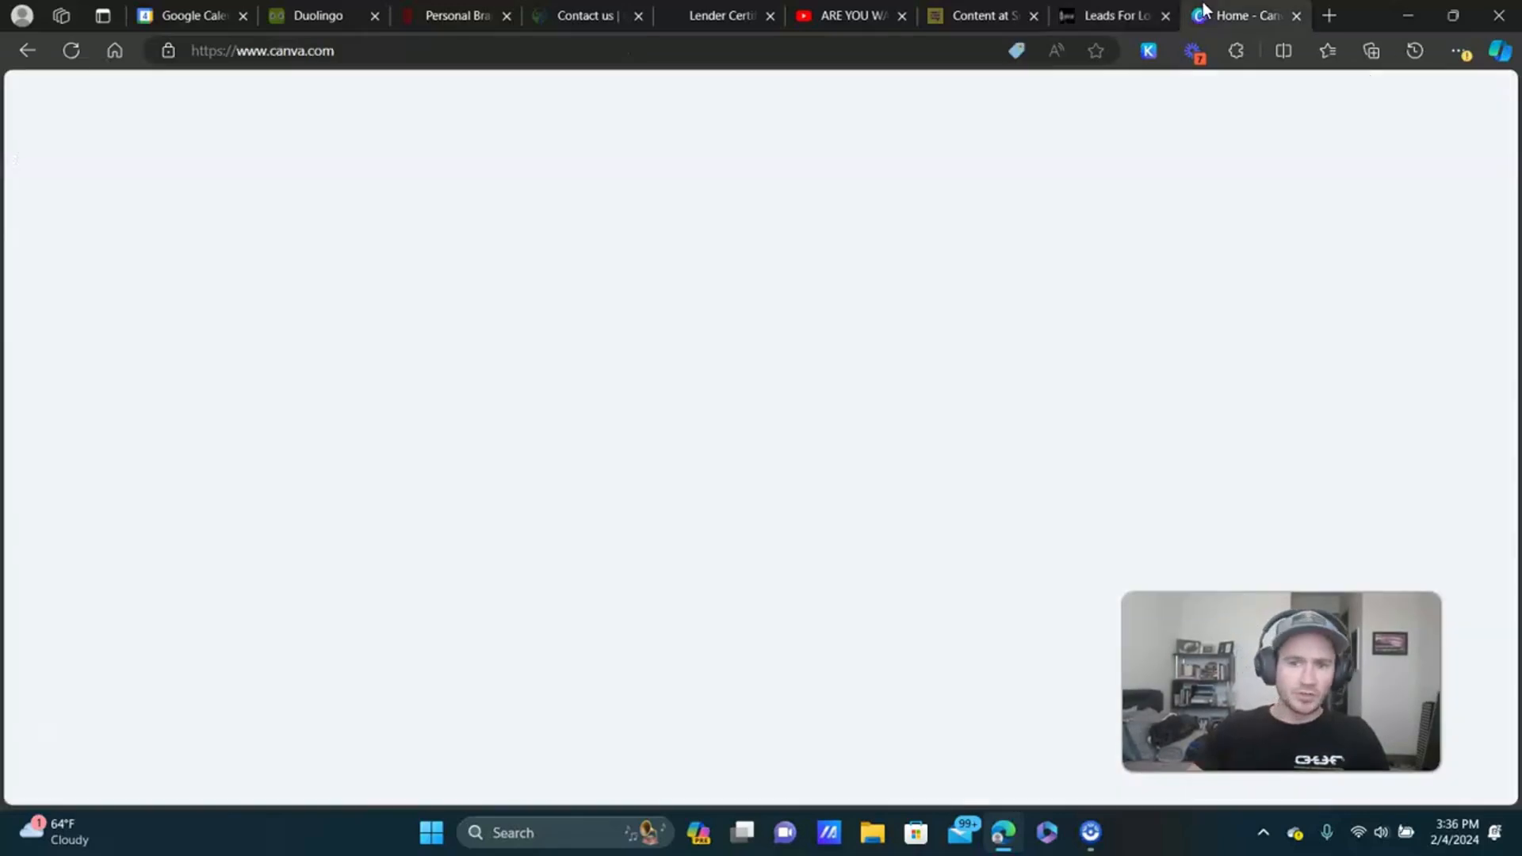
pyautogui.click(1143, 230)
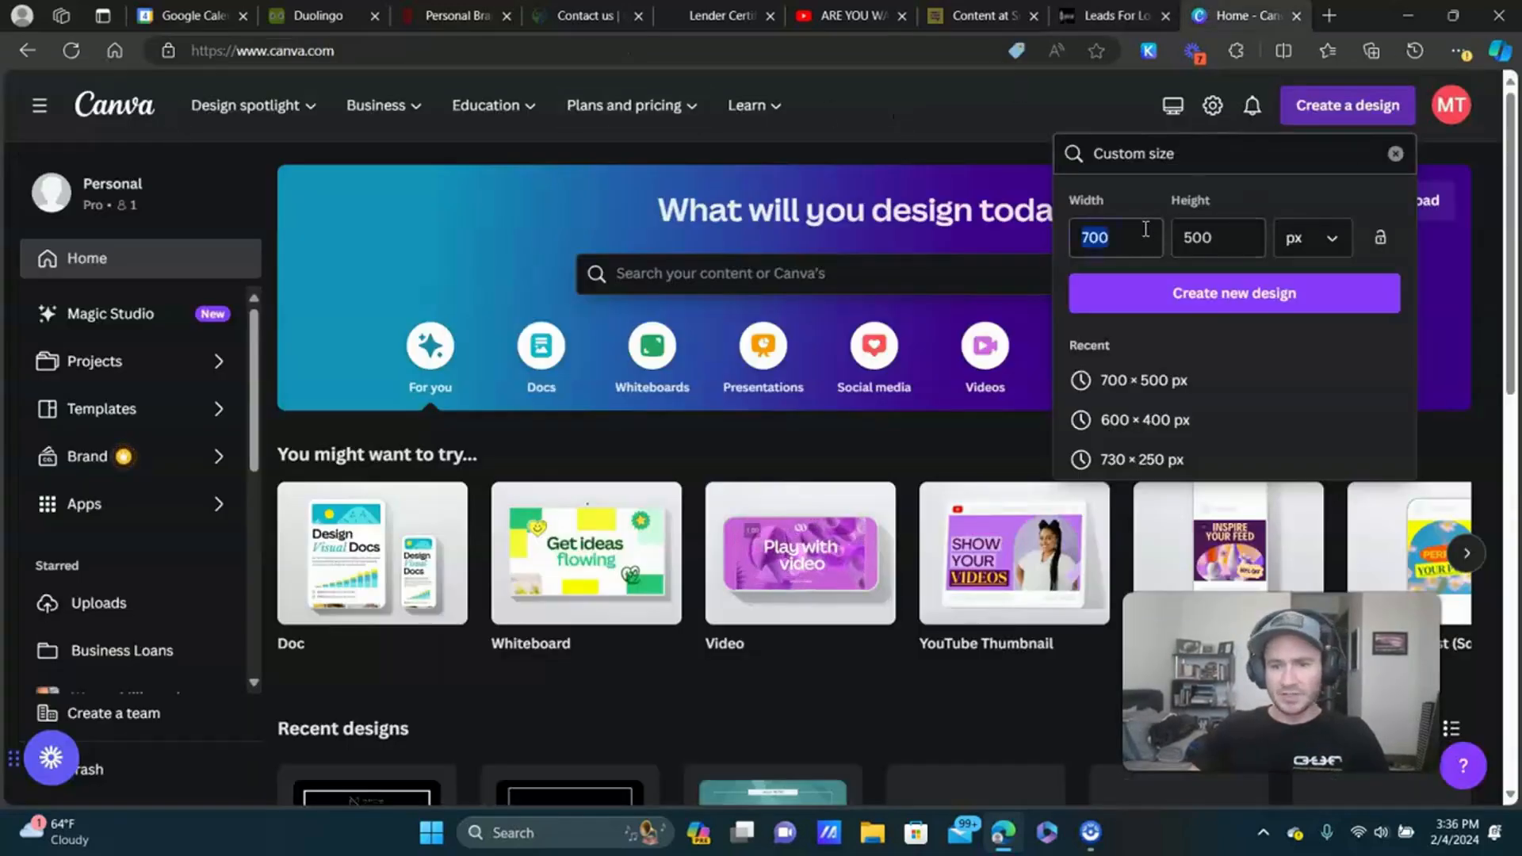
pyautogui.write('600')
pyautogui.press('Tab')
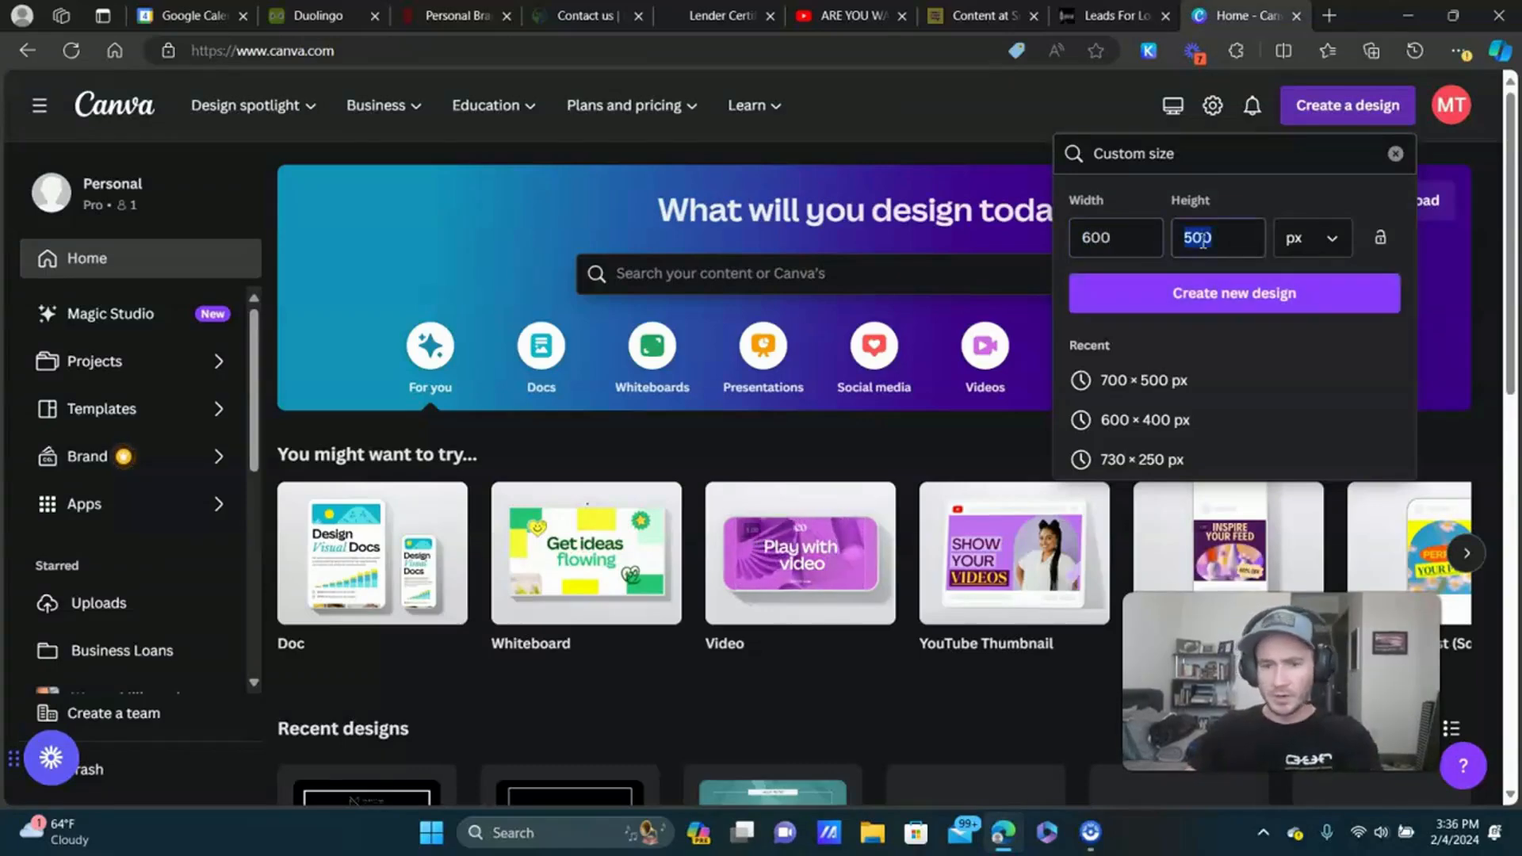
pyautogui.write('400')
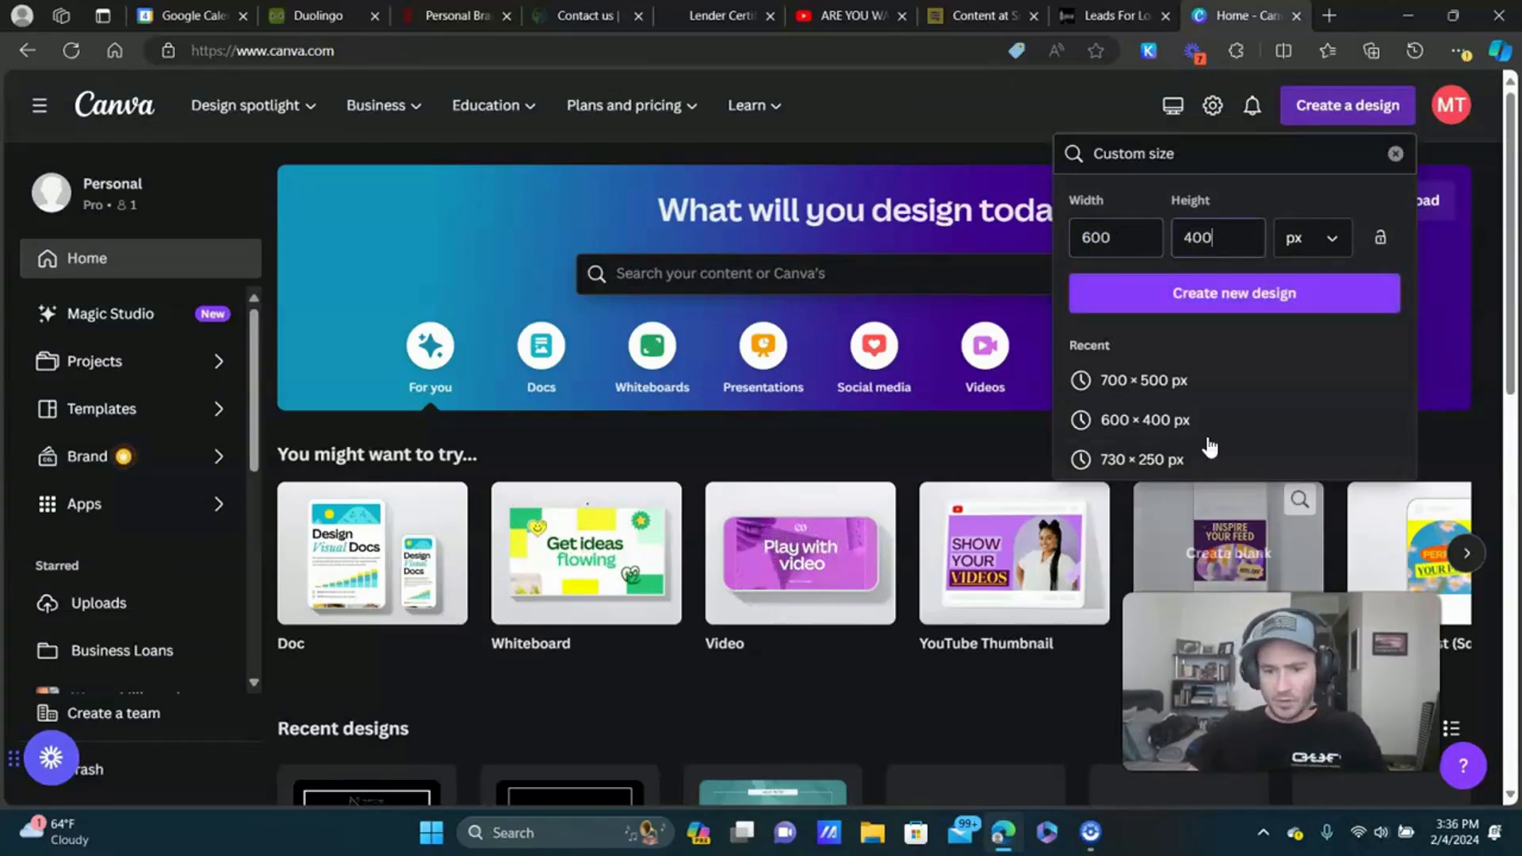
pyautogui.click(1237, 299)
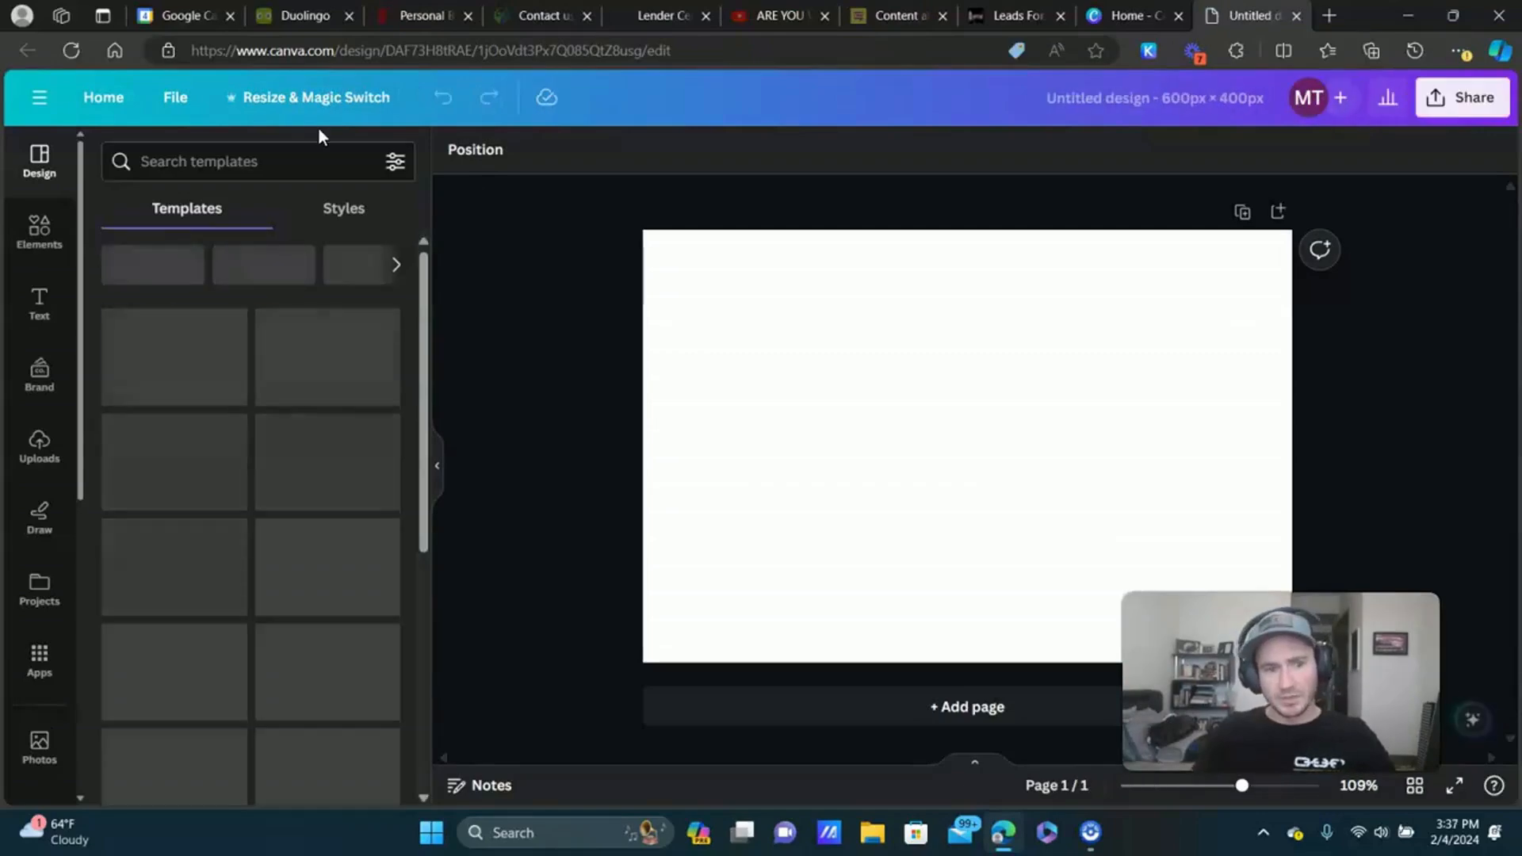
# Search the design templates for "Simple" and apply the Blue Simple Geometric Thank You Card template.
pyautogui.click(238, 162)
pyautogui.write('Simple')
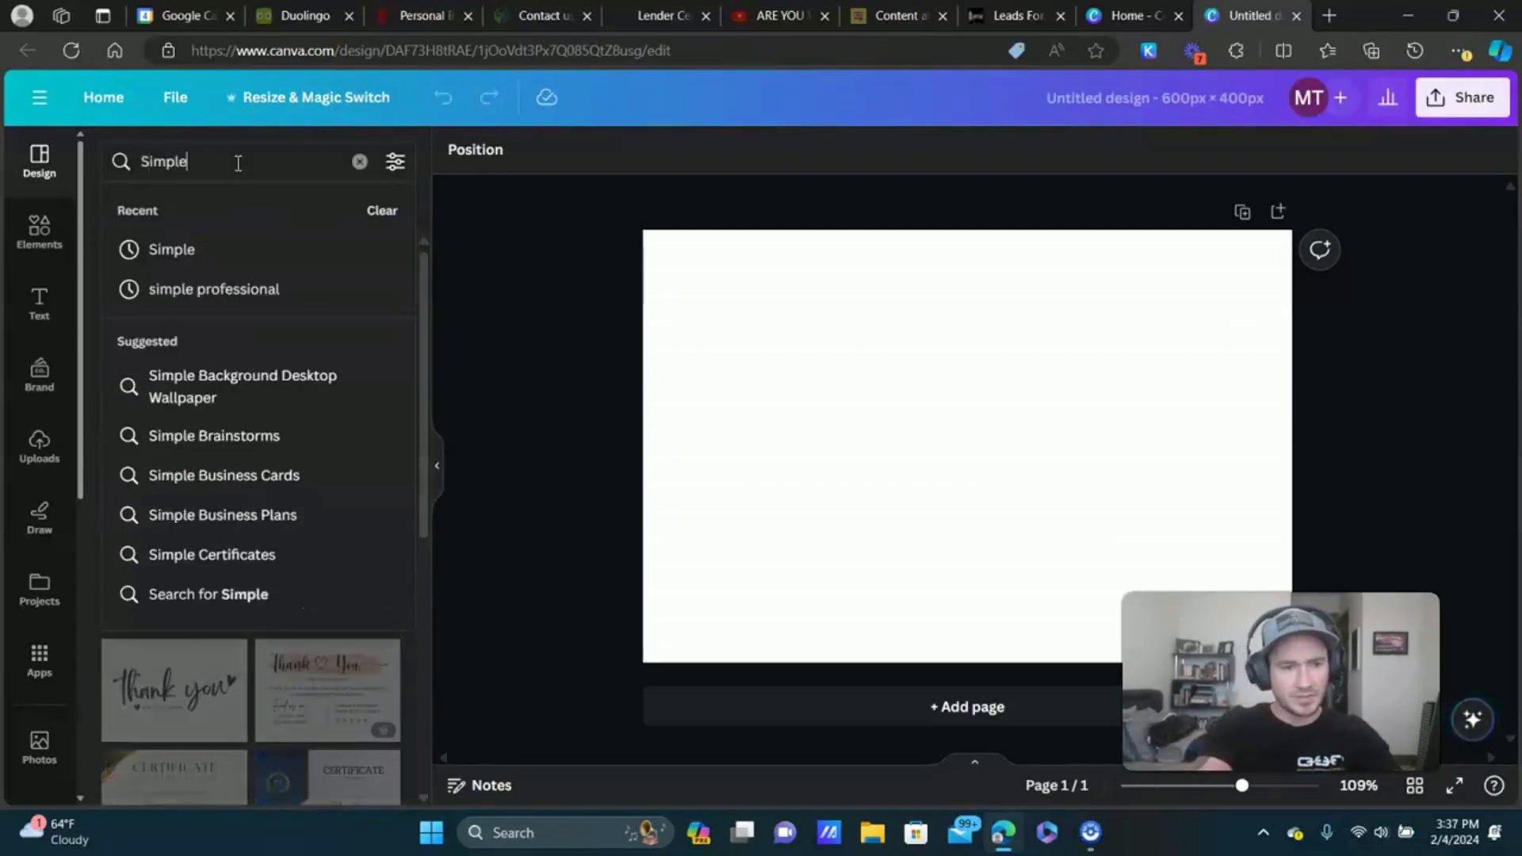
pyautogui.press('Return')
pyautogui.scroll(-8, 246, 404)
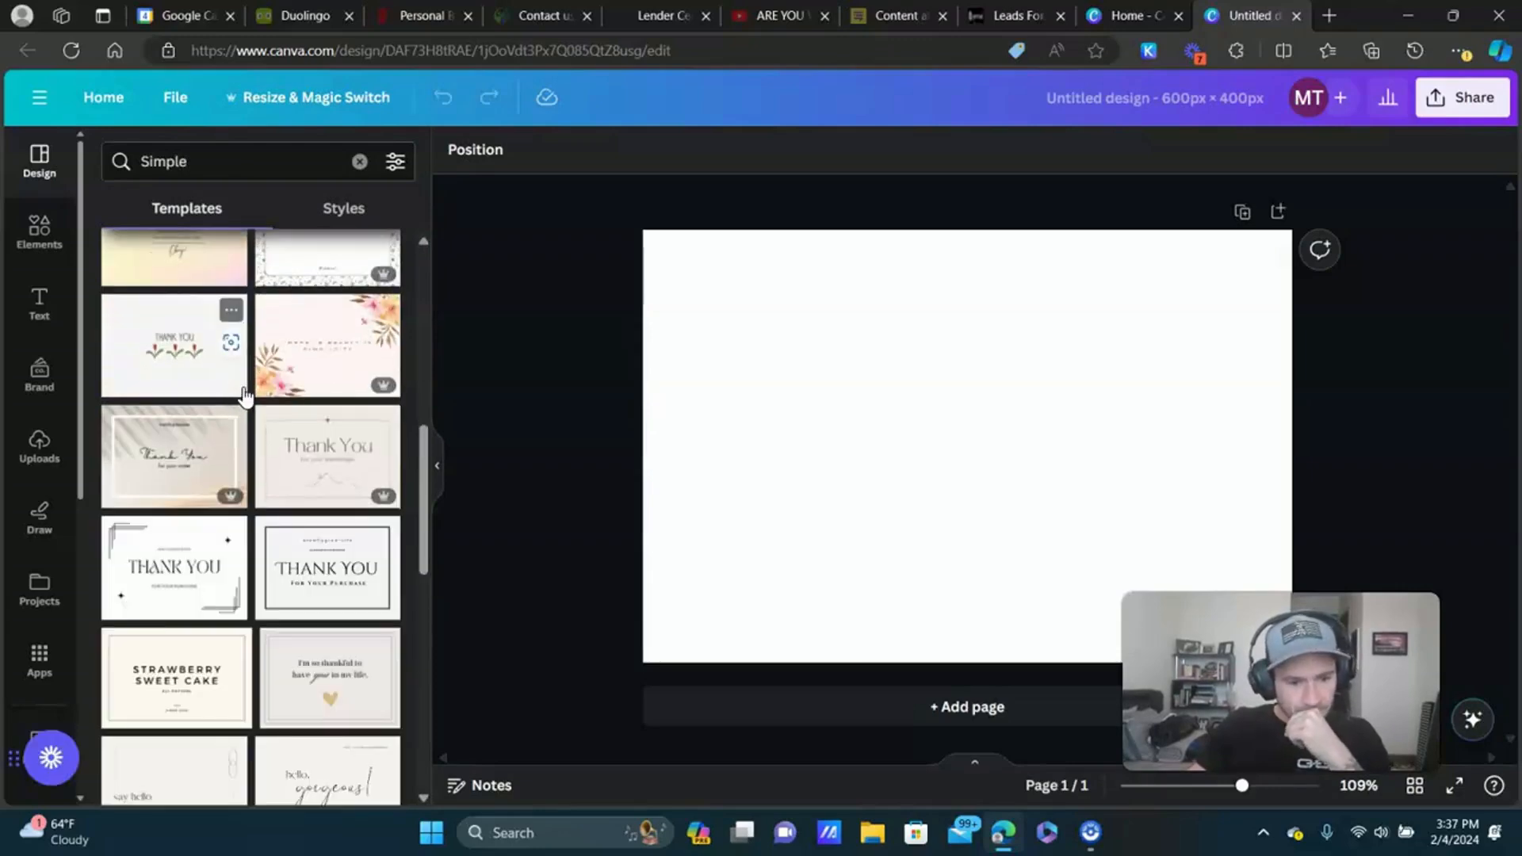
pyautogui.scroll(-1, 244, 394)
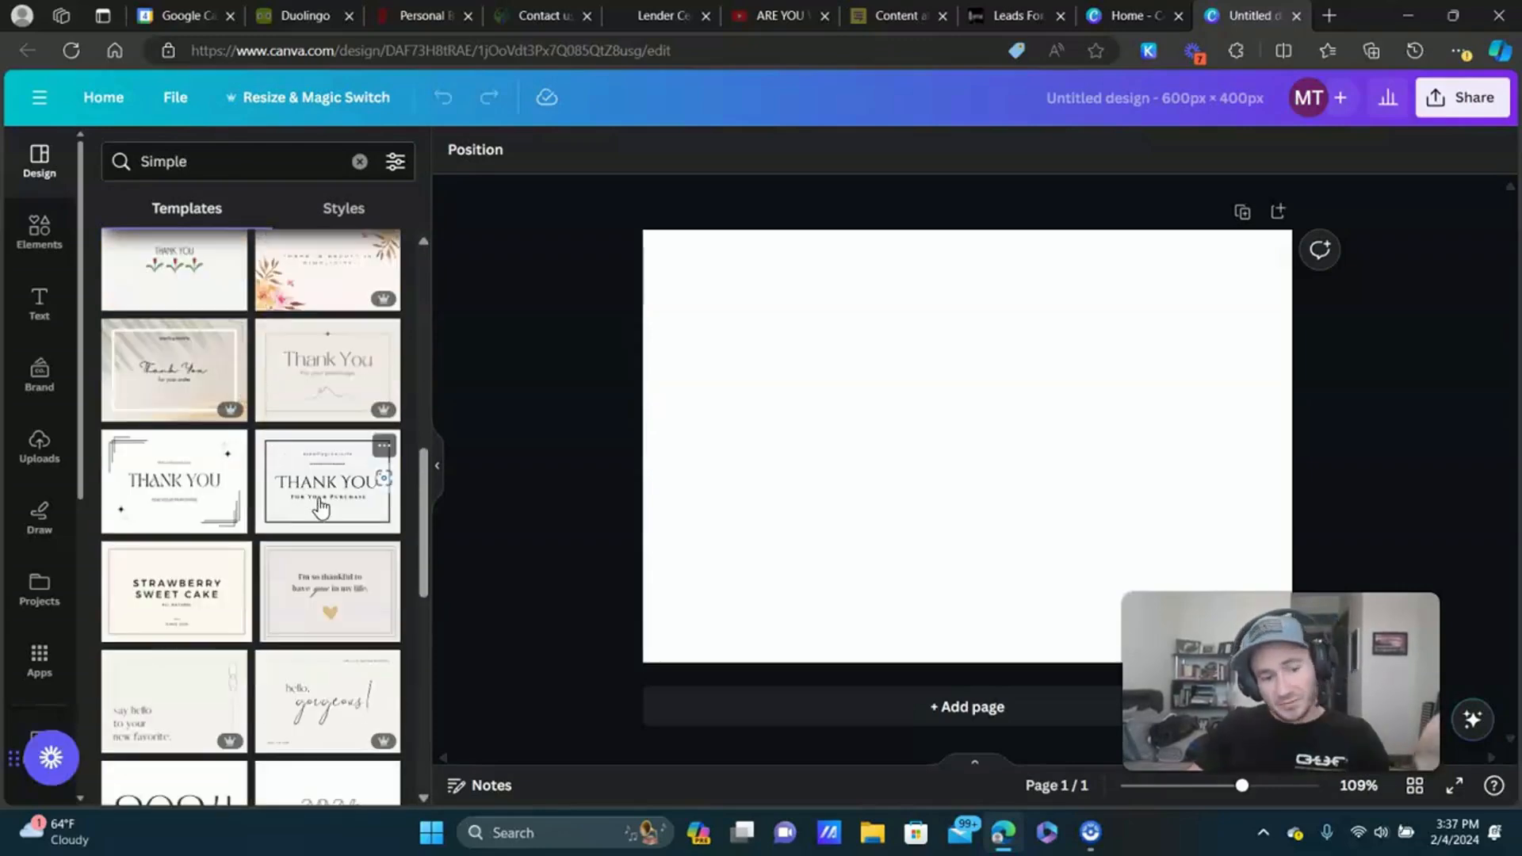
pyautogui.scroll(-2, 317, 475)
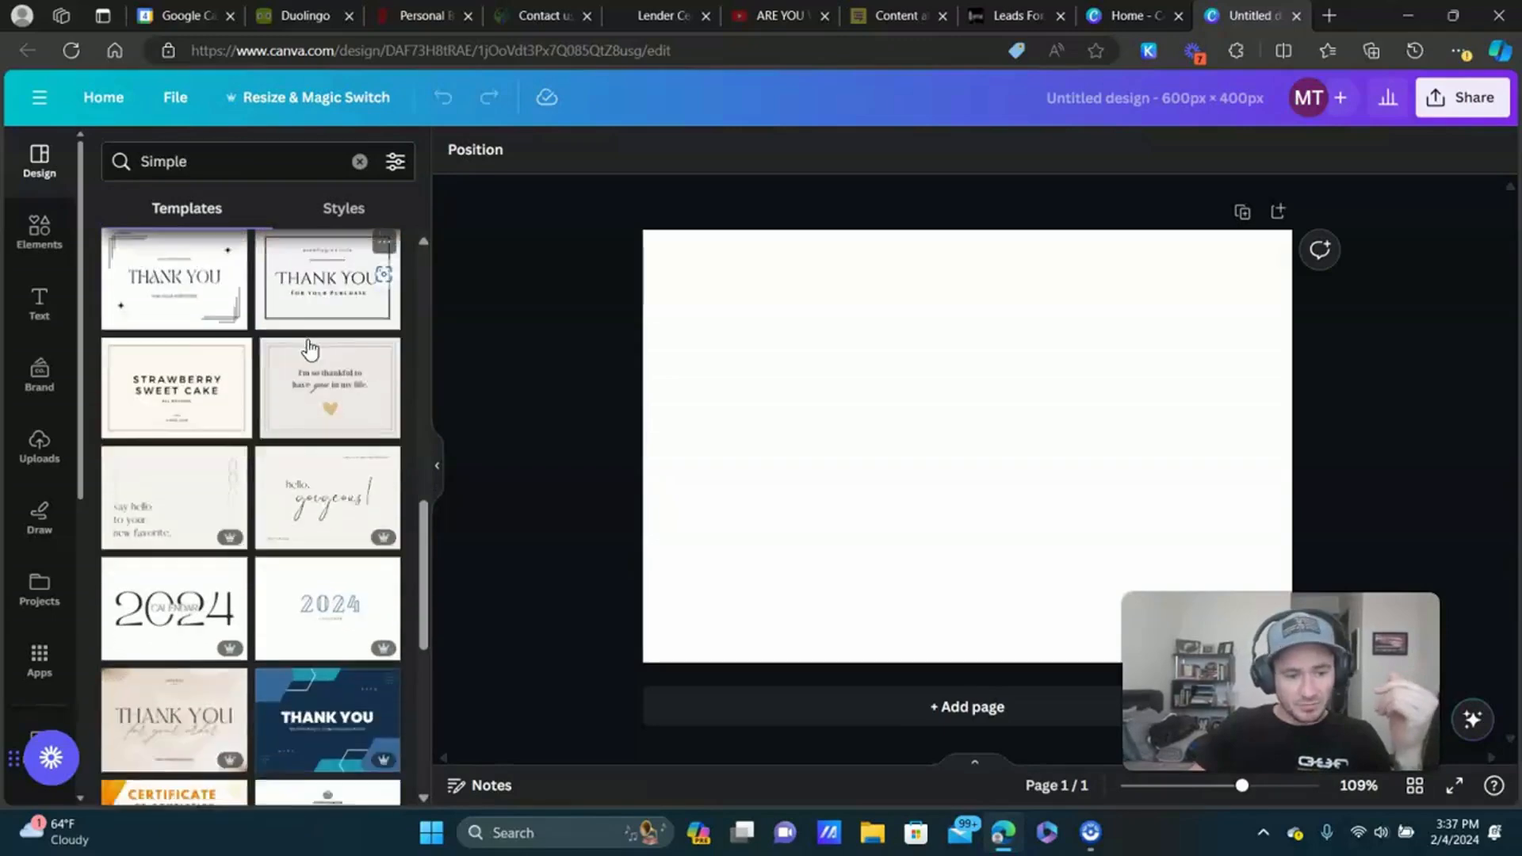
pyautogui.scroll(-3, 309, 349)
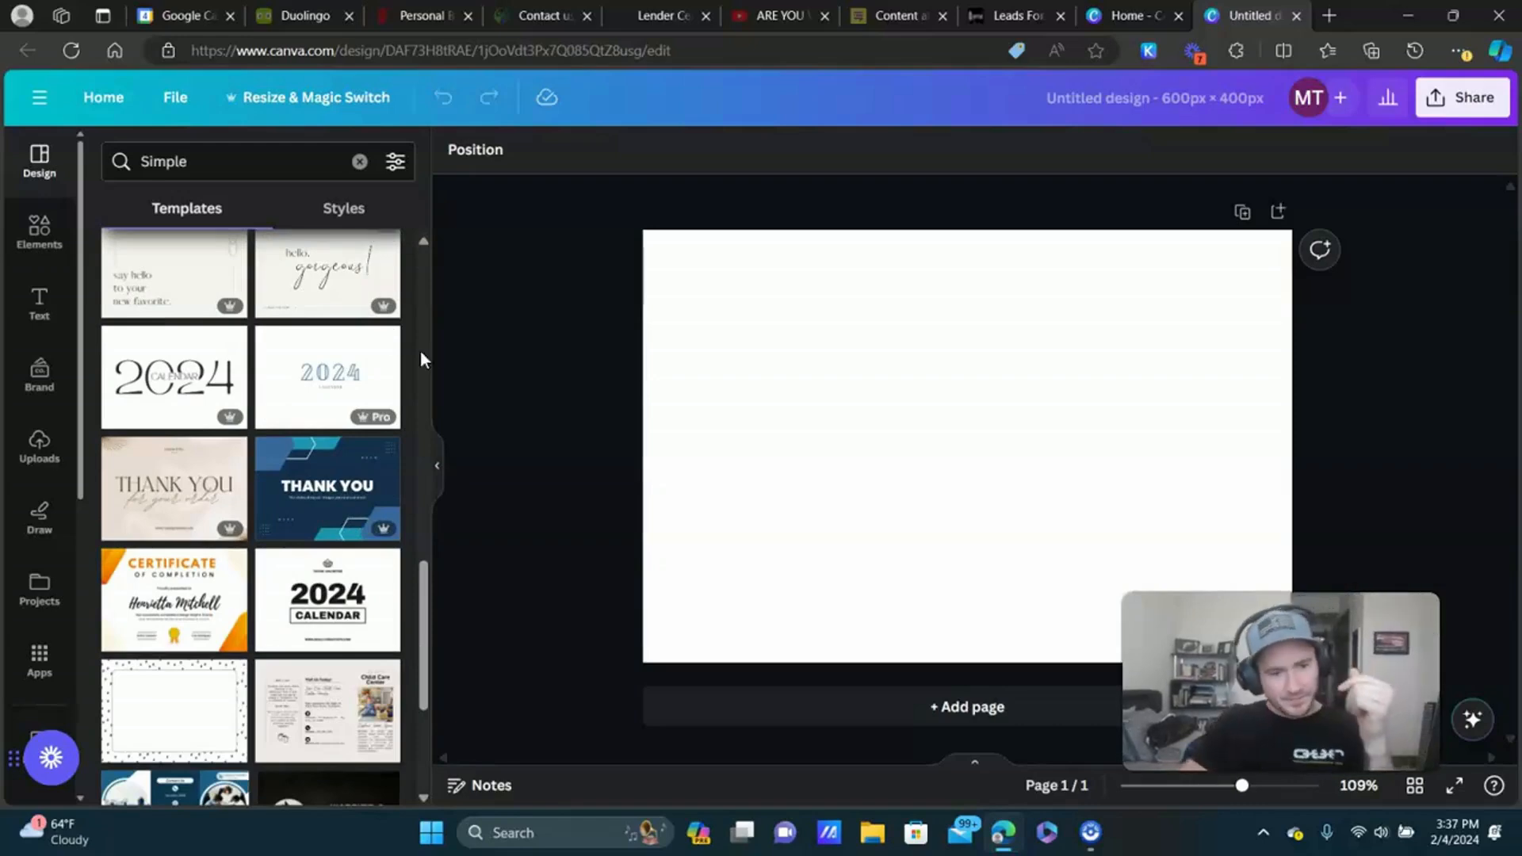
pyautogui.click(325, 486)
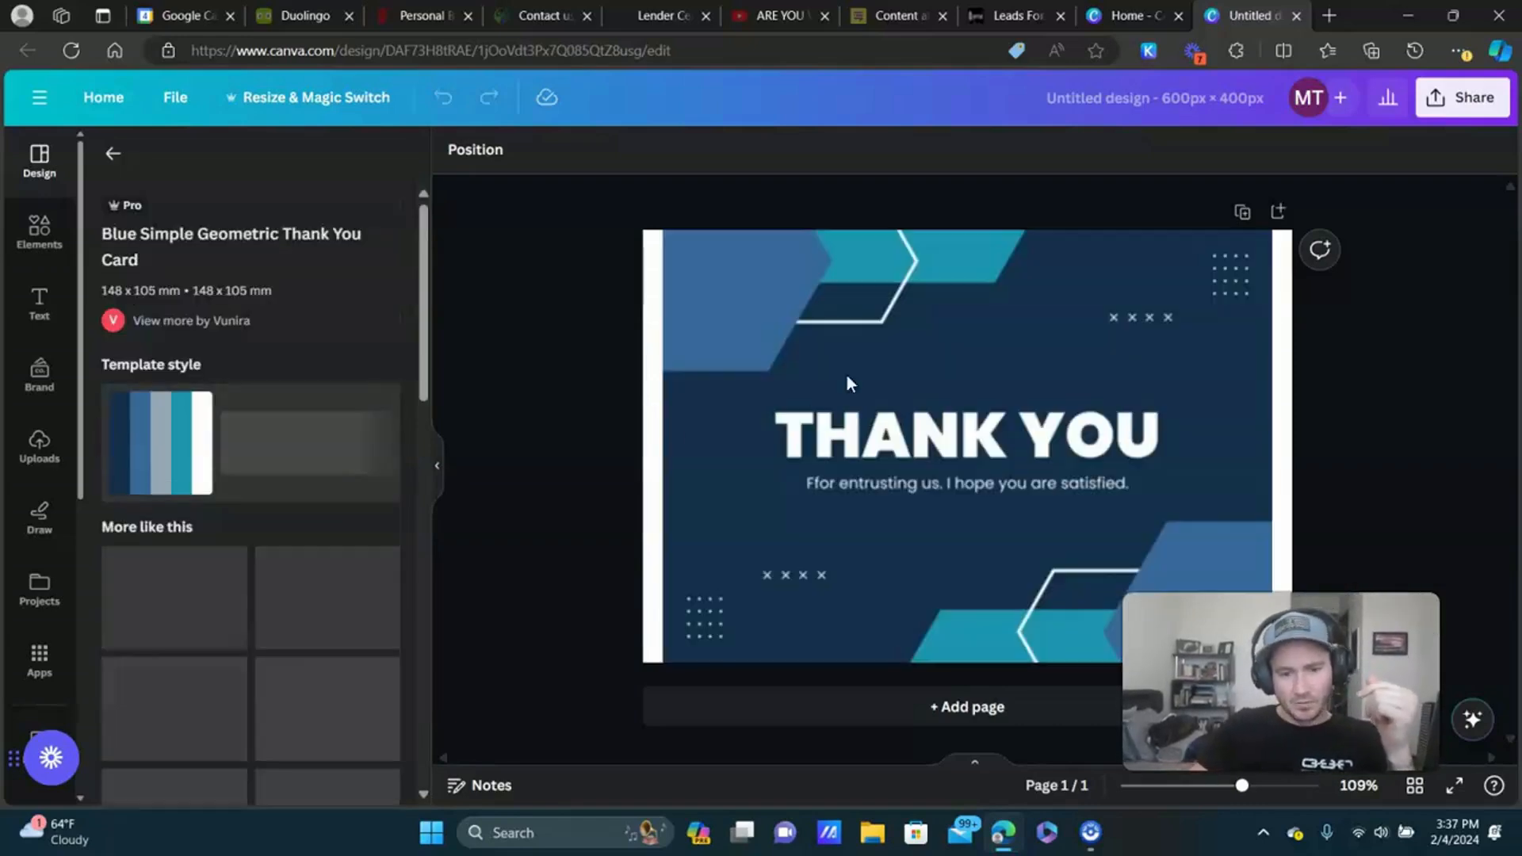
# Replace the "THANK YOU" heading with the blog post's title, starting a new line after "INFINITE".
pyautogui.click(981, 328)
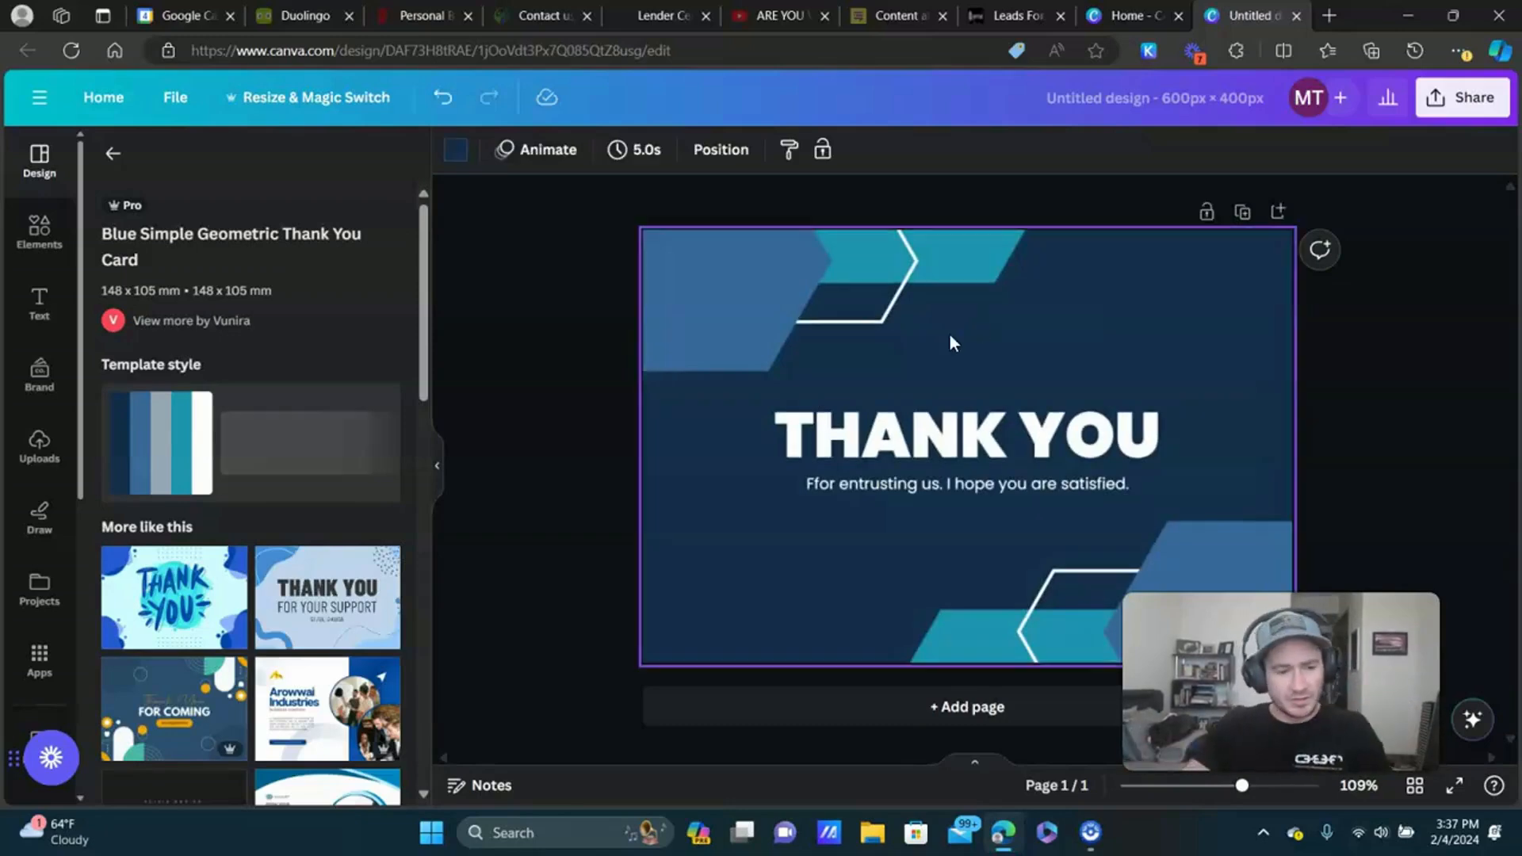
pyautogui.doubleClick(1026, 441)
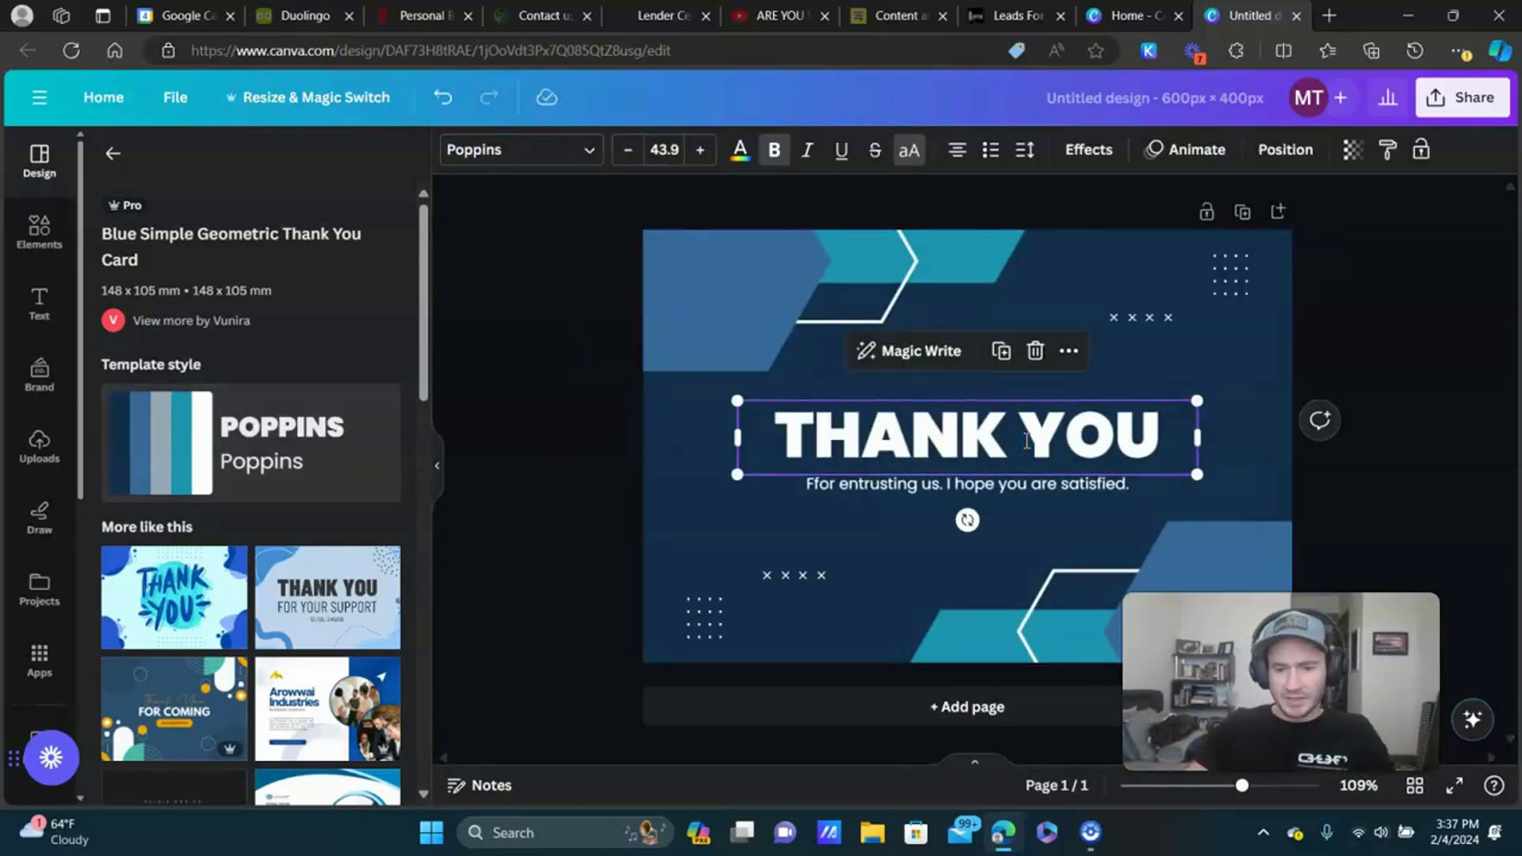
pyautogui.write('INFI')
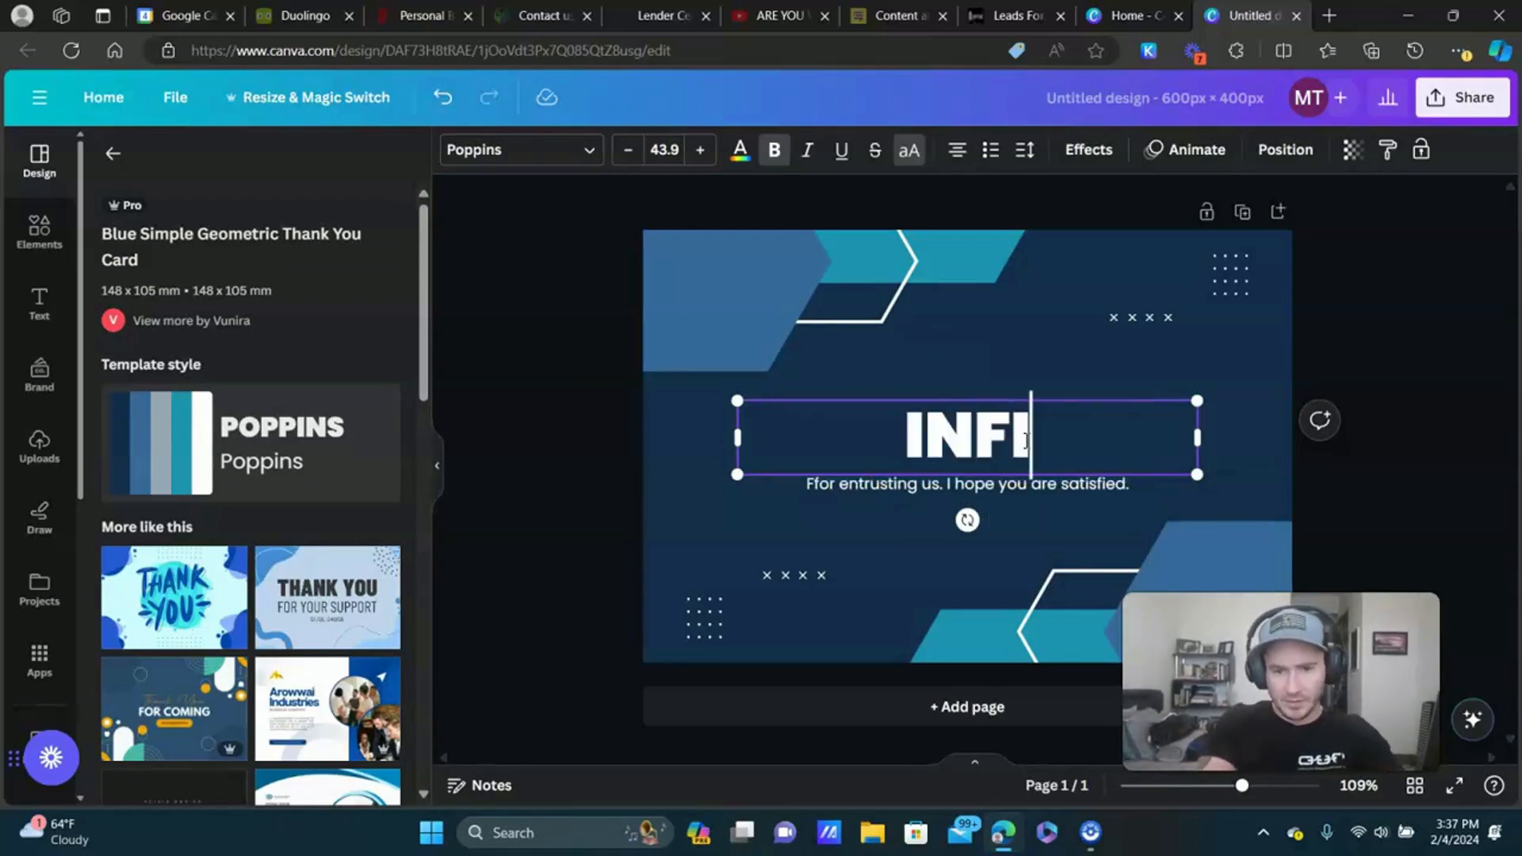
pyautogui.write('NITE')
pyautogui.press('Return')
pyautogui.write('BANKING E')
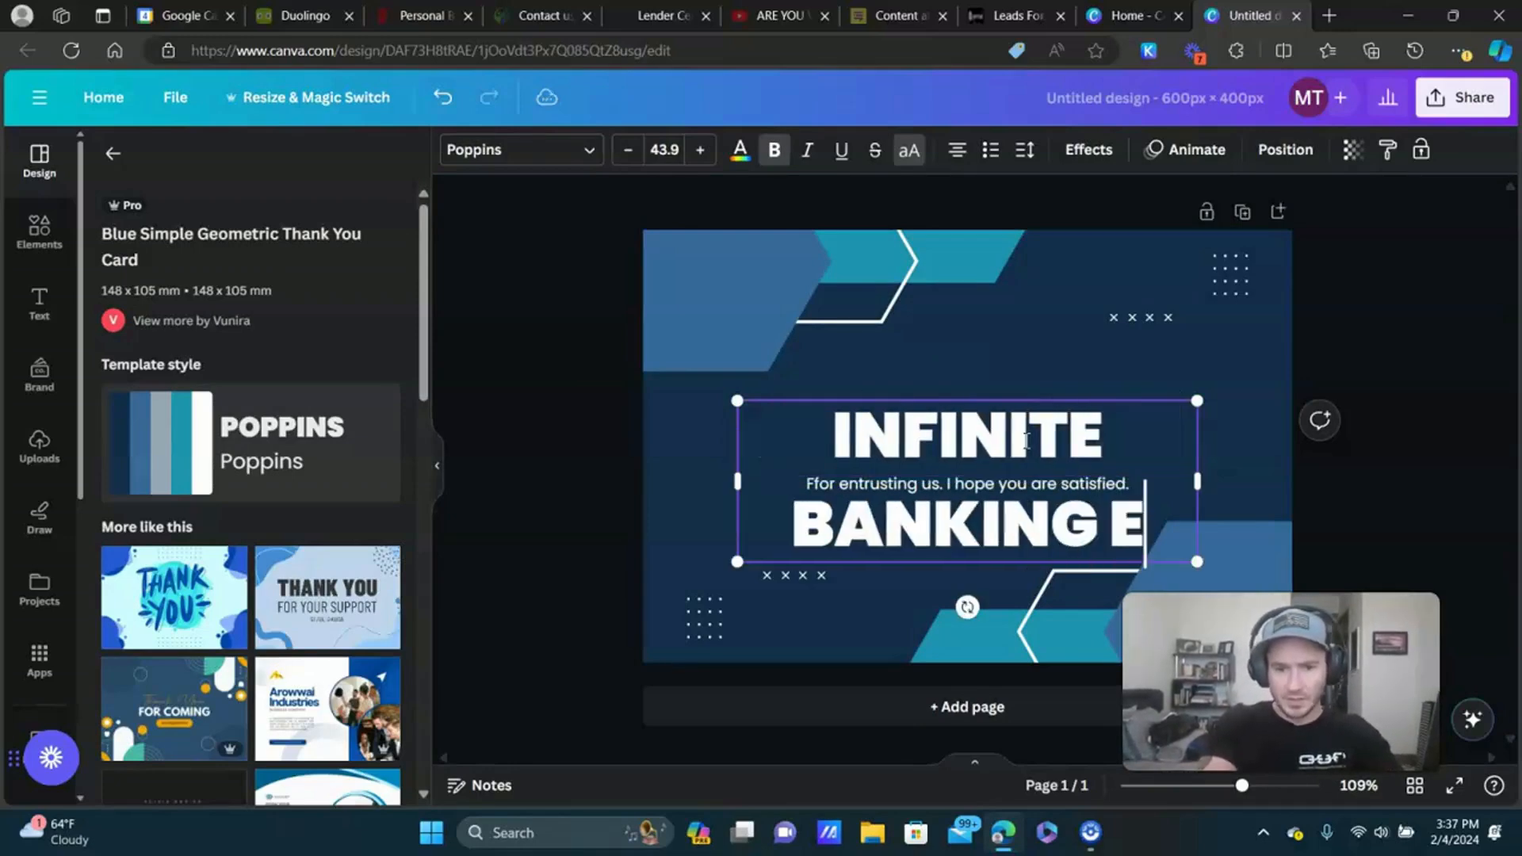
# Complete the card's heading as "INFINITE BANKING EXPLAINED" and set its font size to 32.
pyautogui.write('XPLAINED')
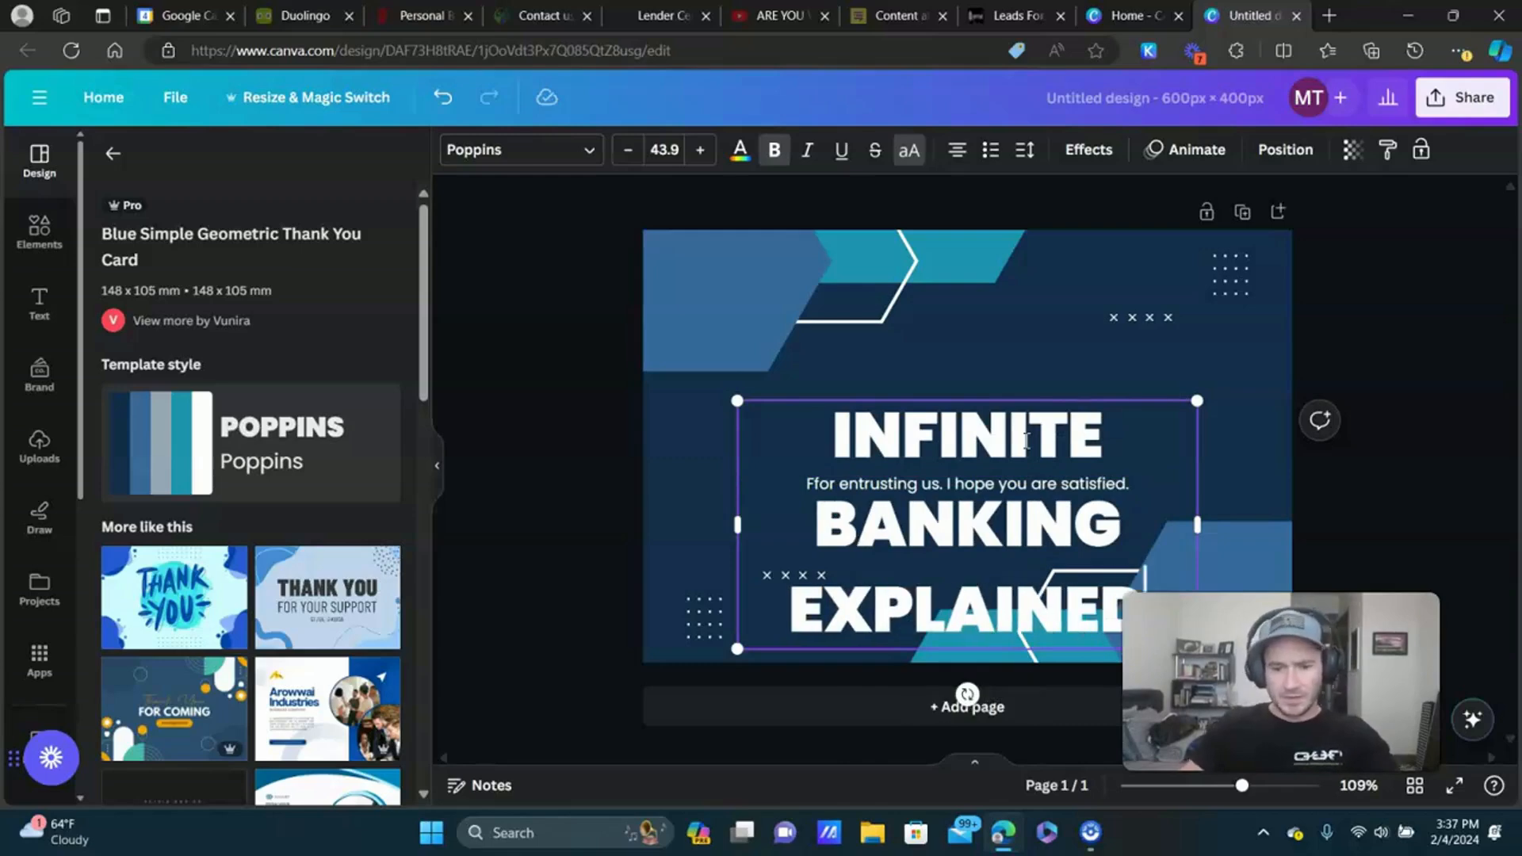
pyautogui.click(664, 149)
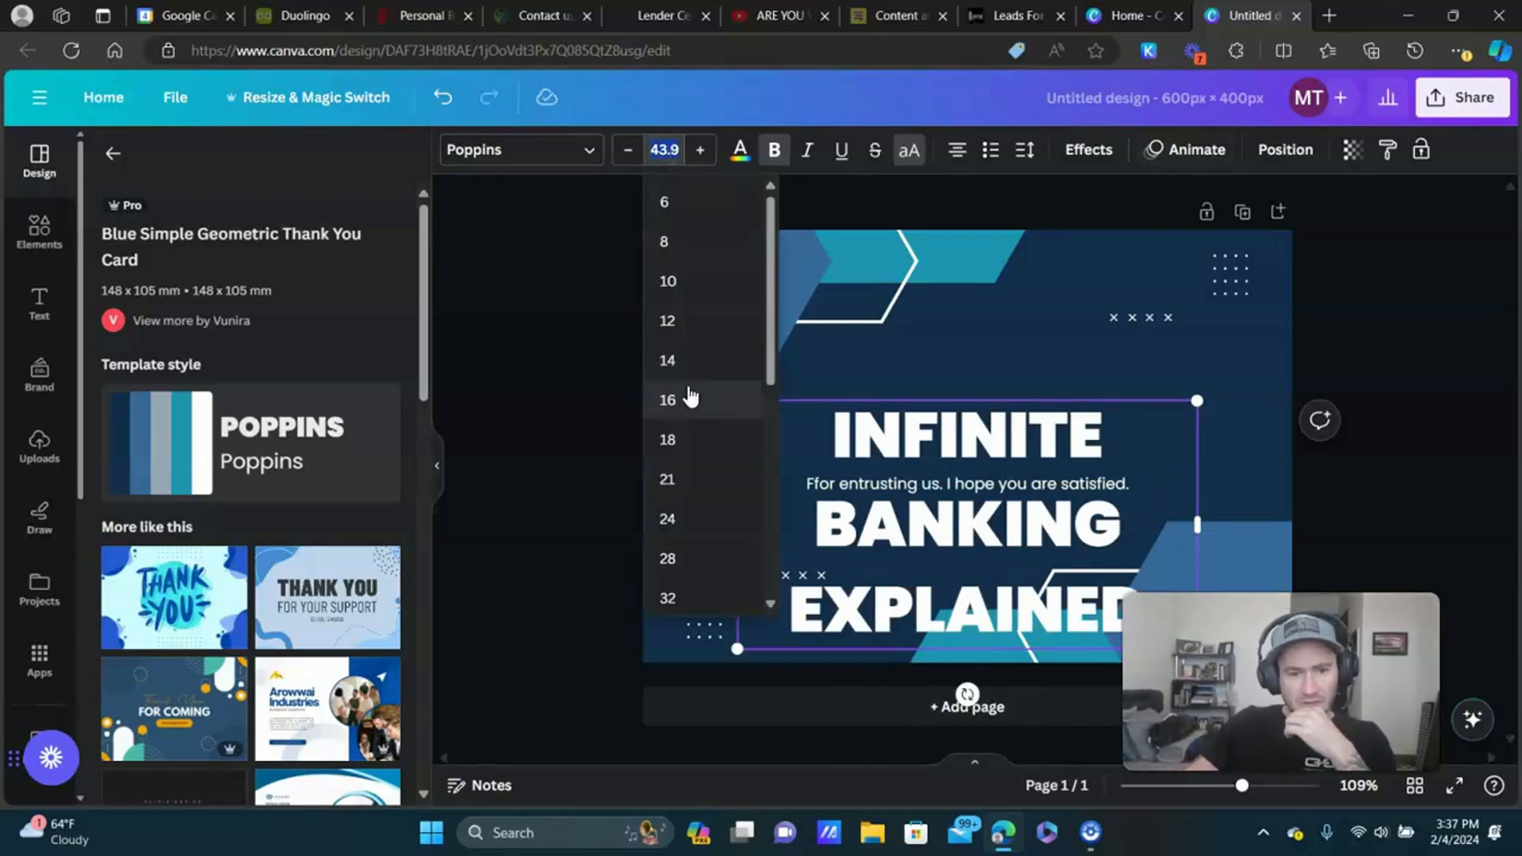
pyautogui.scroll(-2, 689, 396)
pyautogui.click(692, 453)
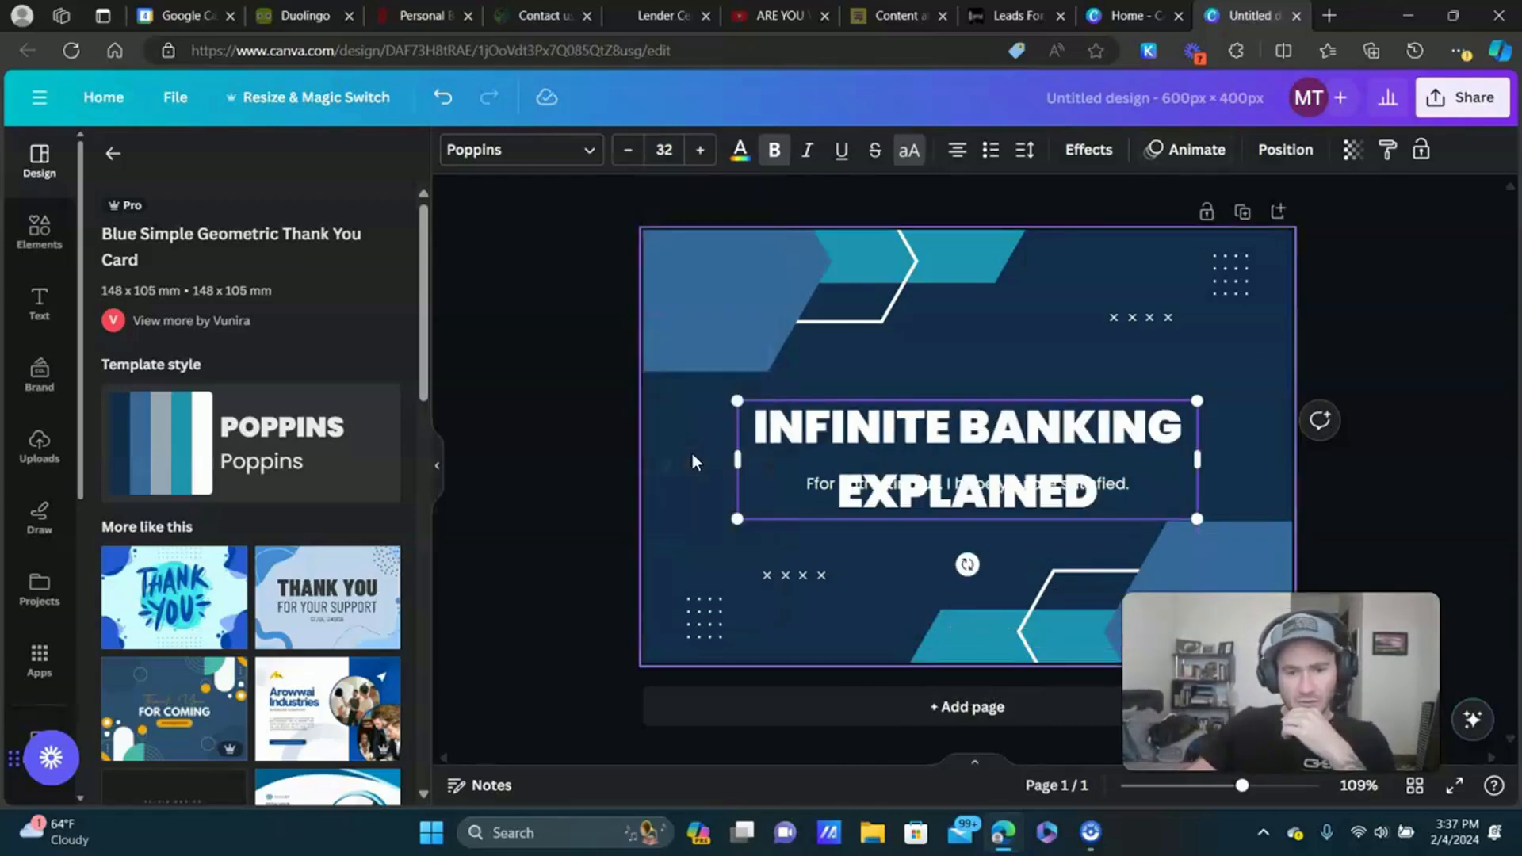
# Reduce the heading's line spacing to 1.27, then move the heading up and the subtitle down so they no longer overlap.
pyautogui.click(1024, 151)
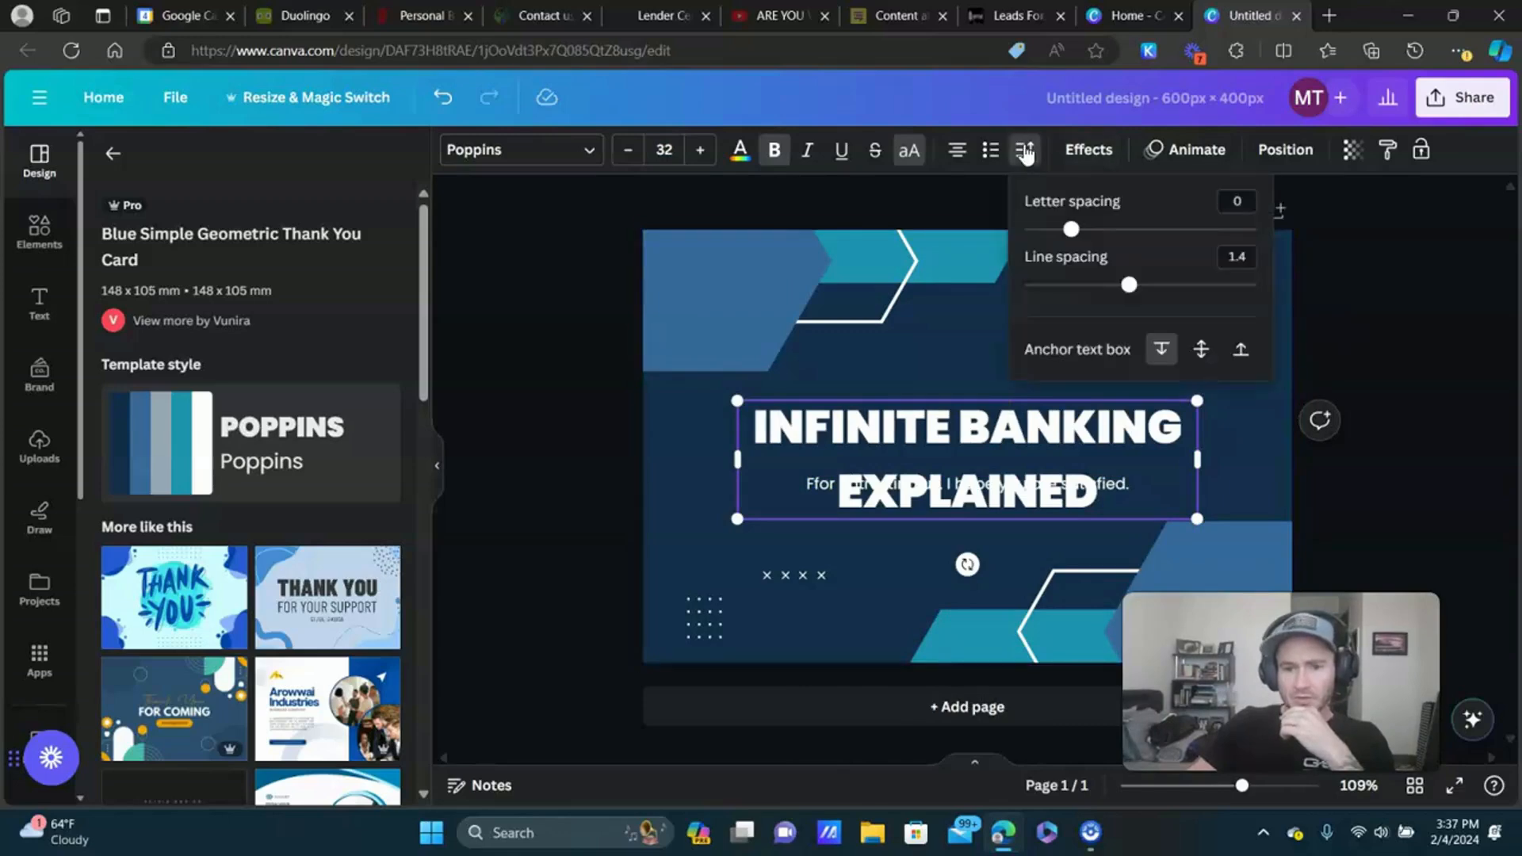
pyautogui.moveTo(1127, 286); pyautogui.dragTo(1110, 287)
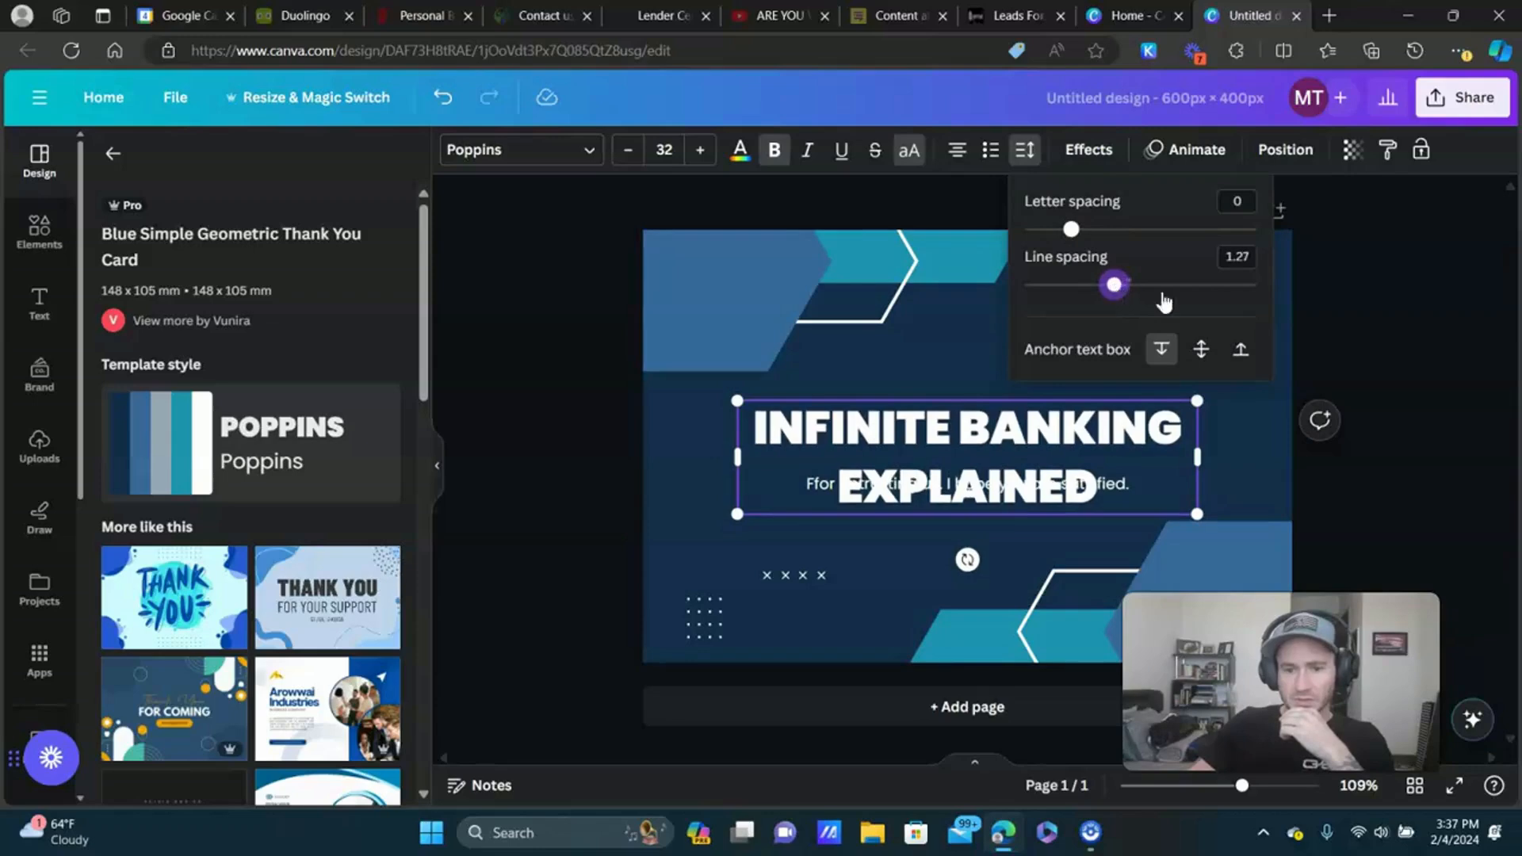
pyautogui.click(832, 432)
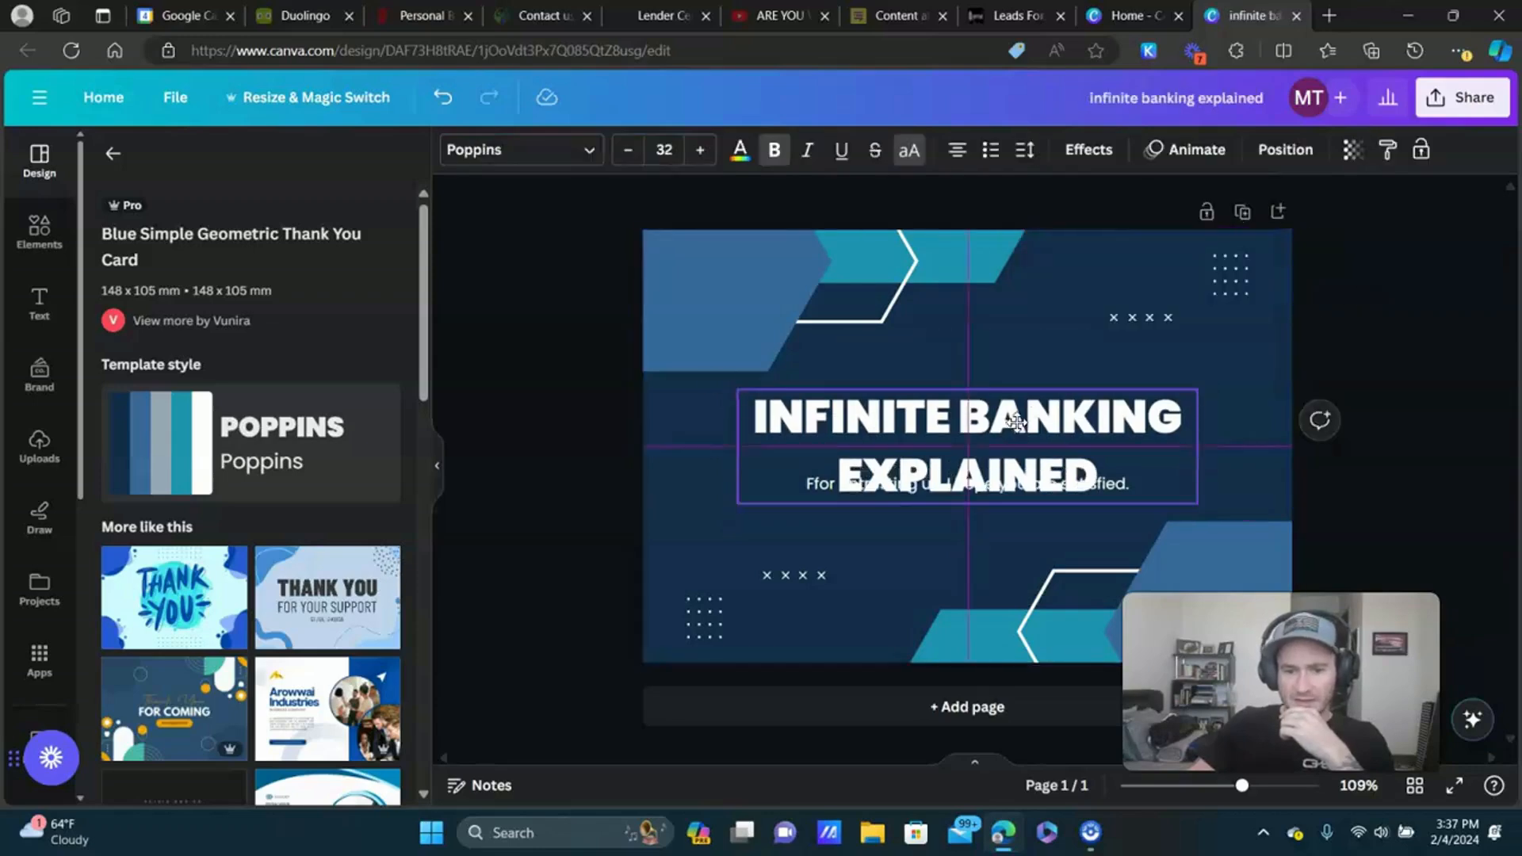
pyautogui.moveTo(1030, 428); pyautogui.dragTo(1030, 397)
pyautogui.moveTo(870, 498); pyautogui.dragTo(883, 514)
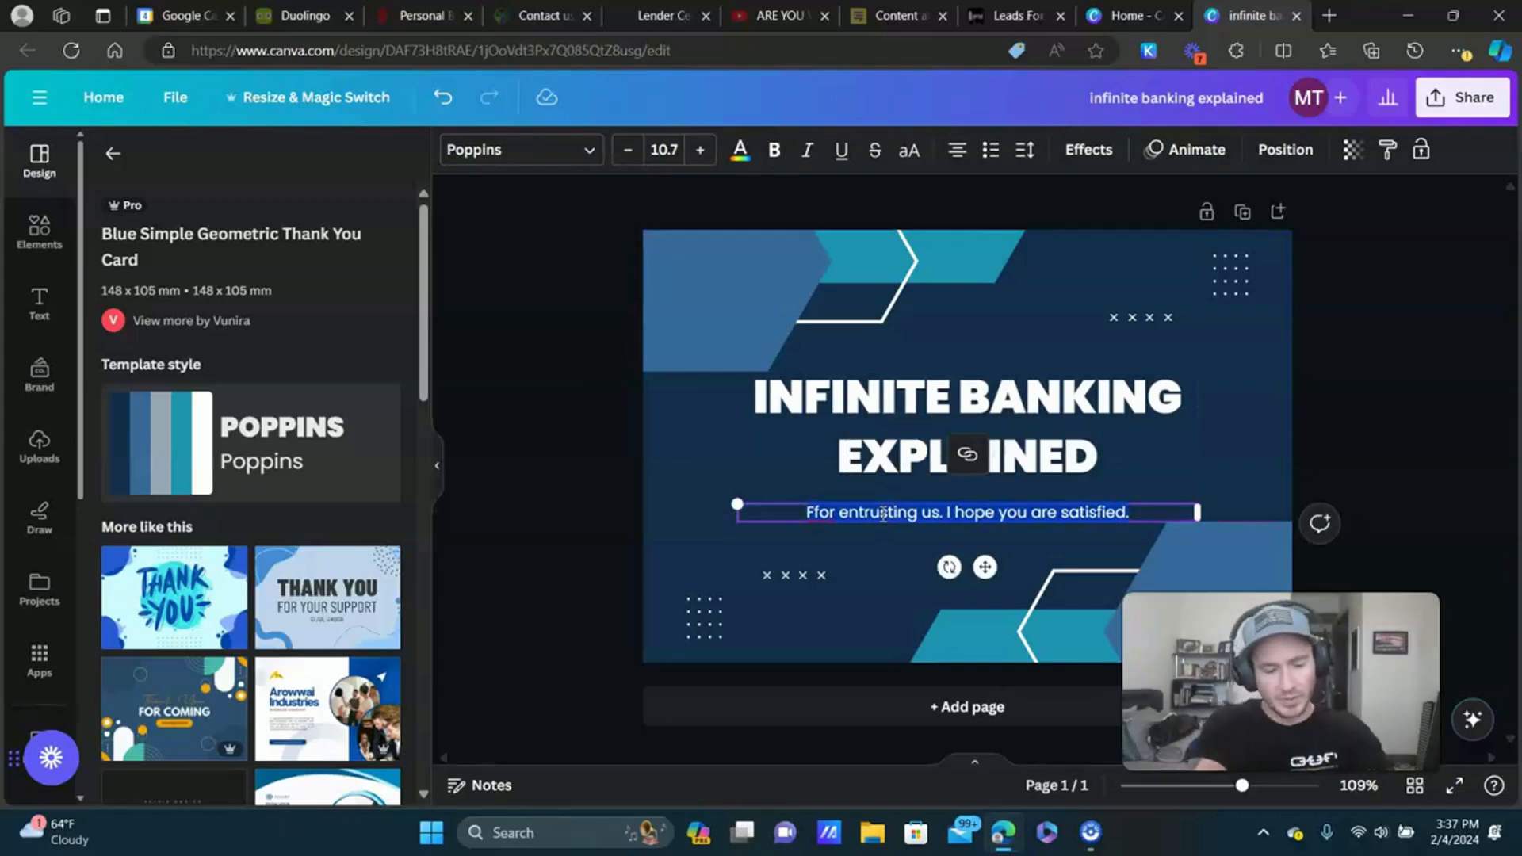
# Replace the subtitle text with "Learn the basics of Infinite Banking" and deselect it.
pyautogui.write('Lear')
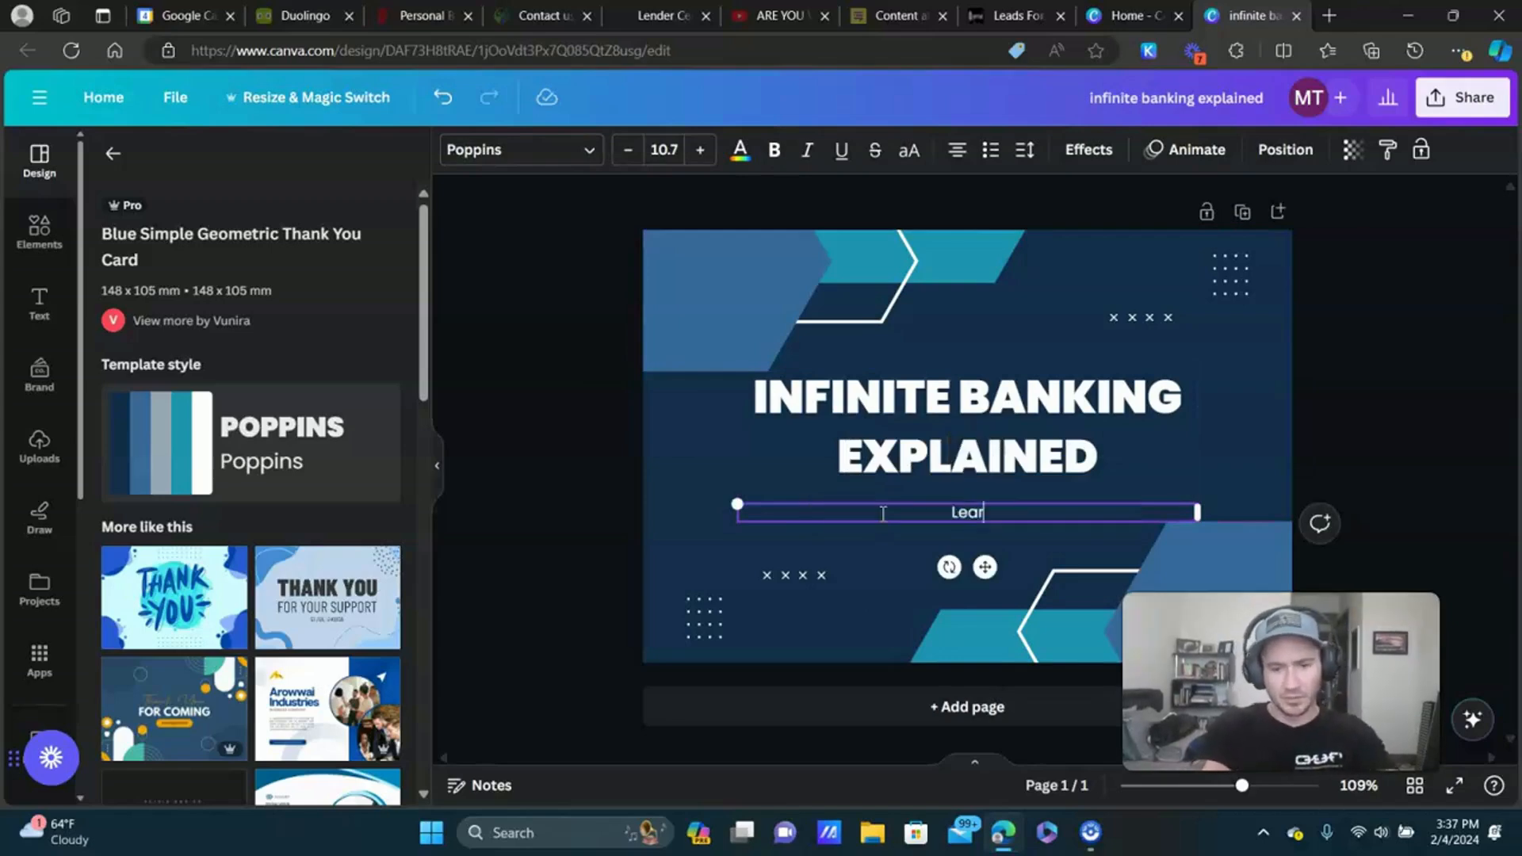
pyautogui.write('n the basics of')
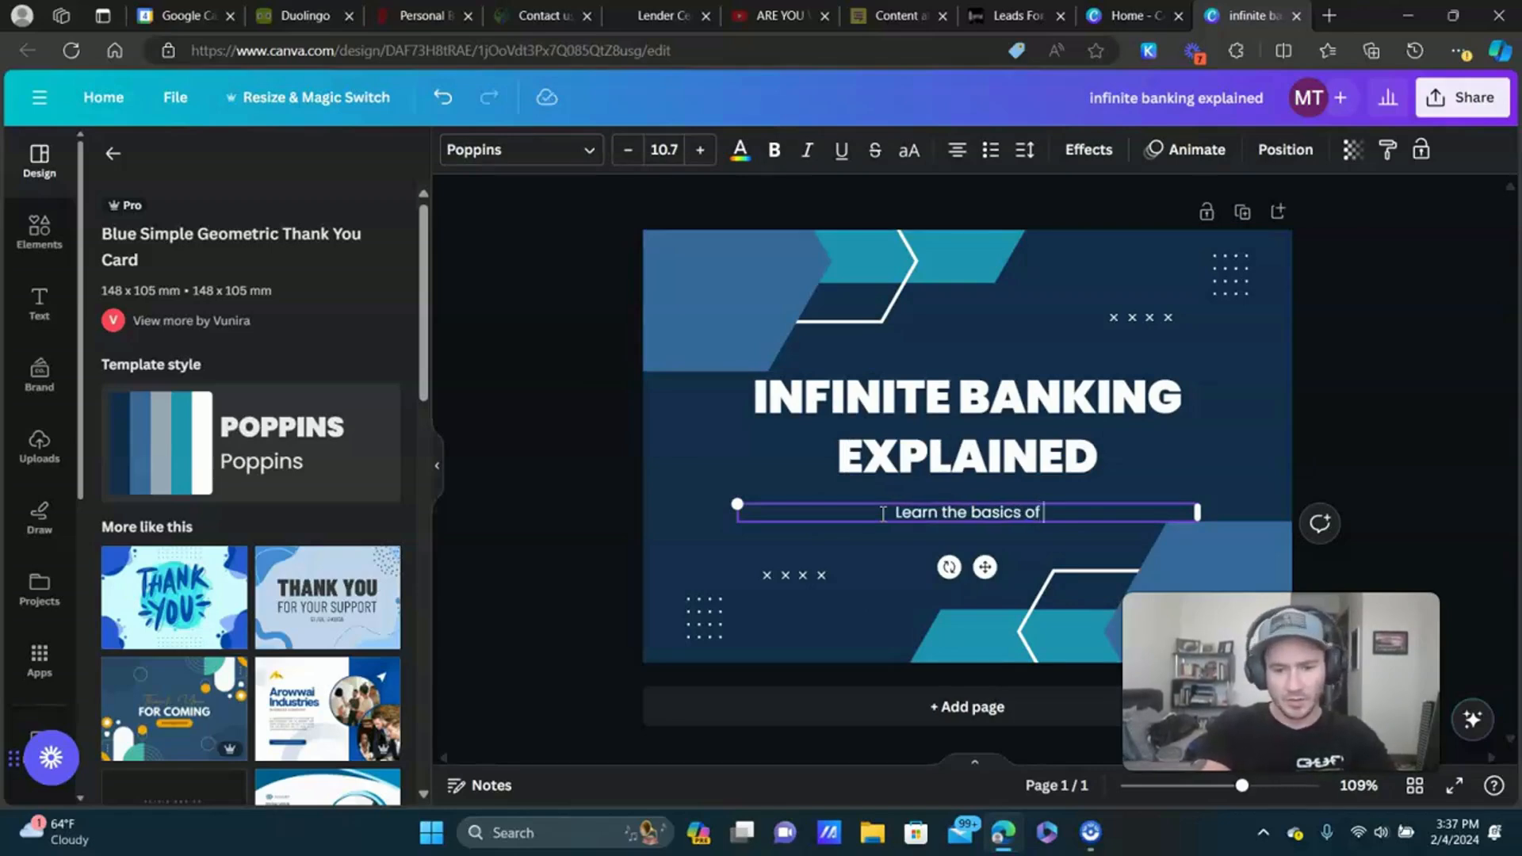
pyautogui.write(' Infi')
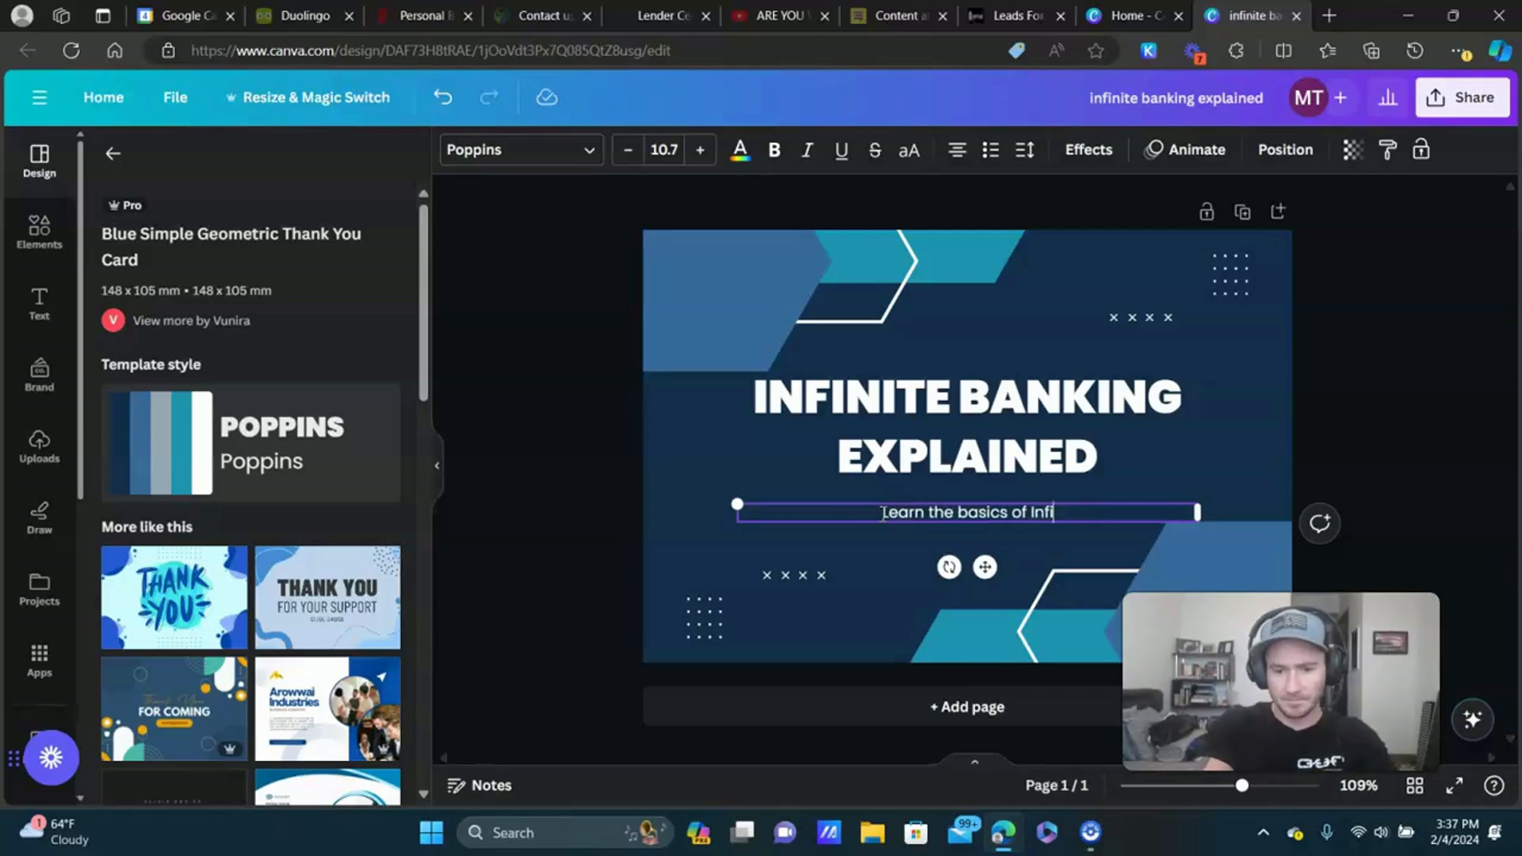
pyautogui.write('nite Banking')
pyautogui.press('Escape')
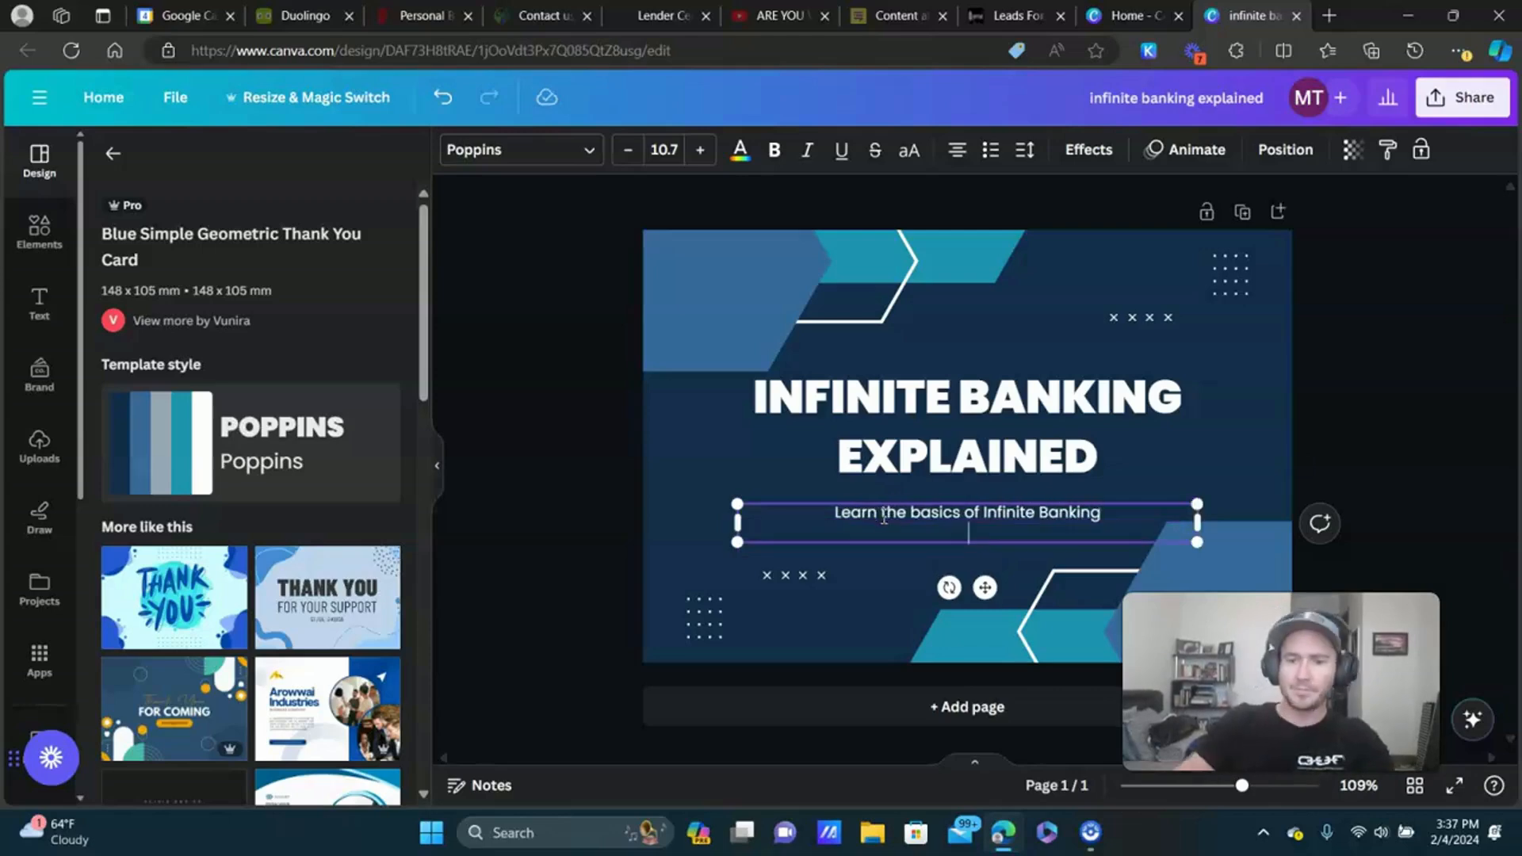
pyautogui.click(1318, 397)
# Download the finished 600 × 400 px design as a PNG file.
pyautogui.click(1457, 97)
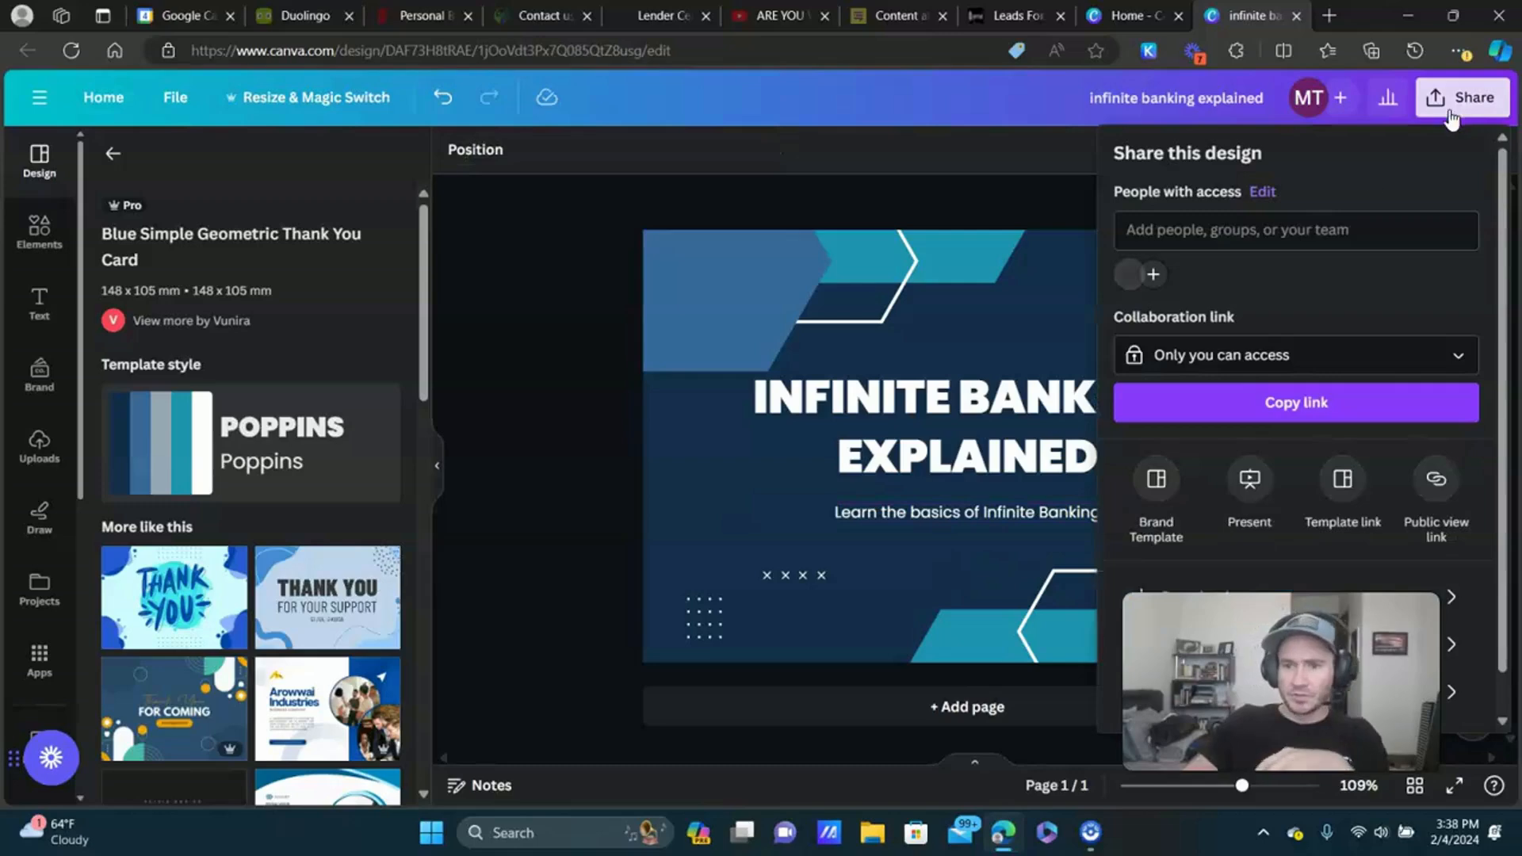
pyautogui.click(1311, 601)
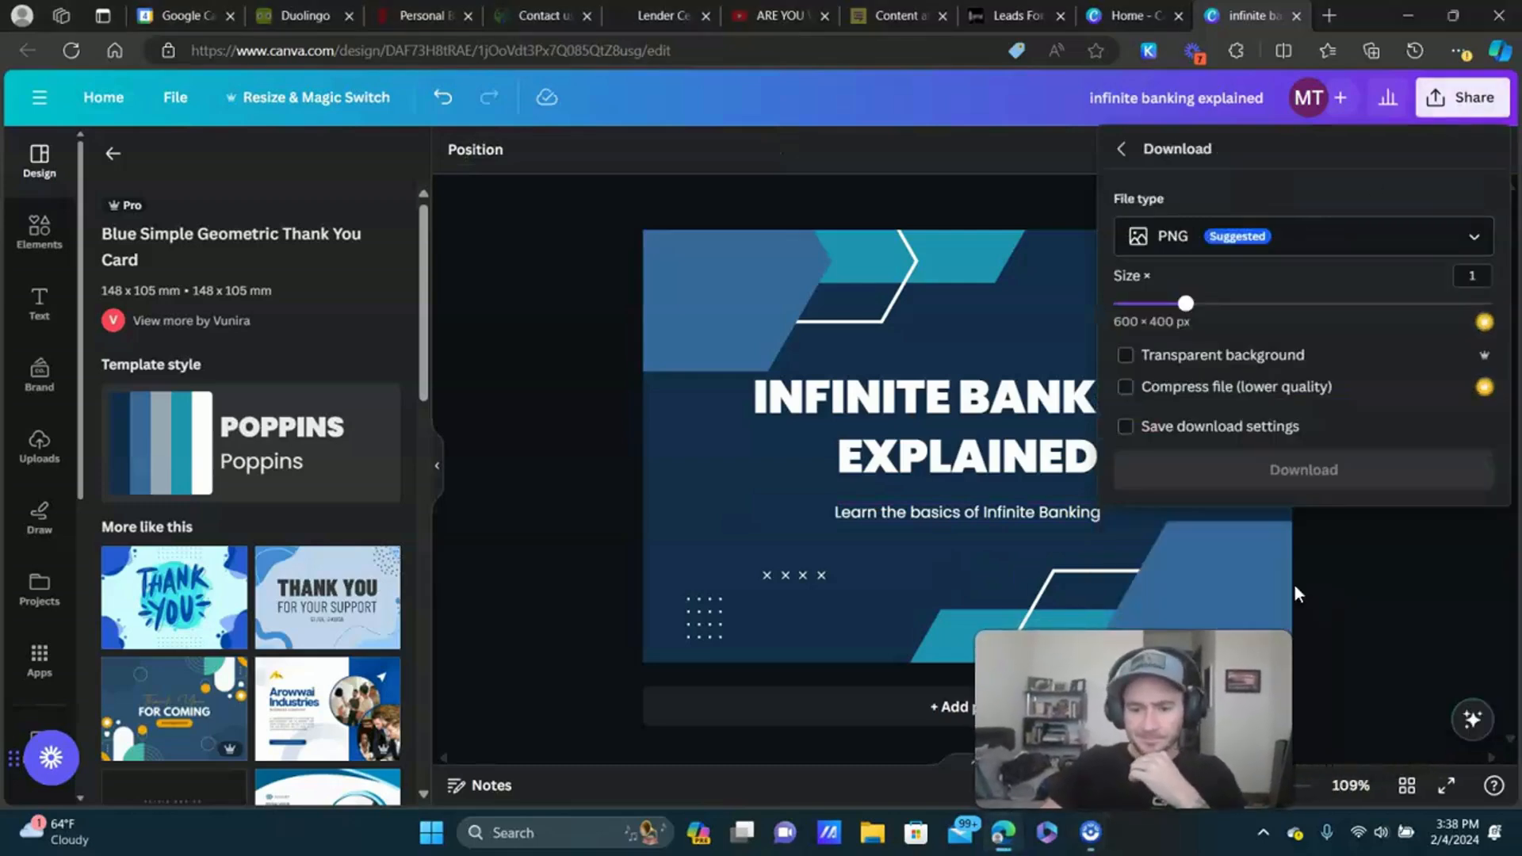
pyautogui.click(1312, 471)
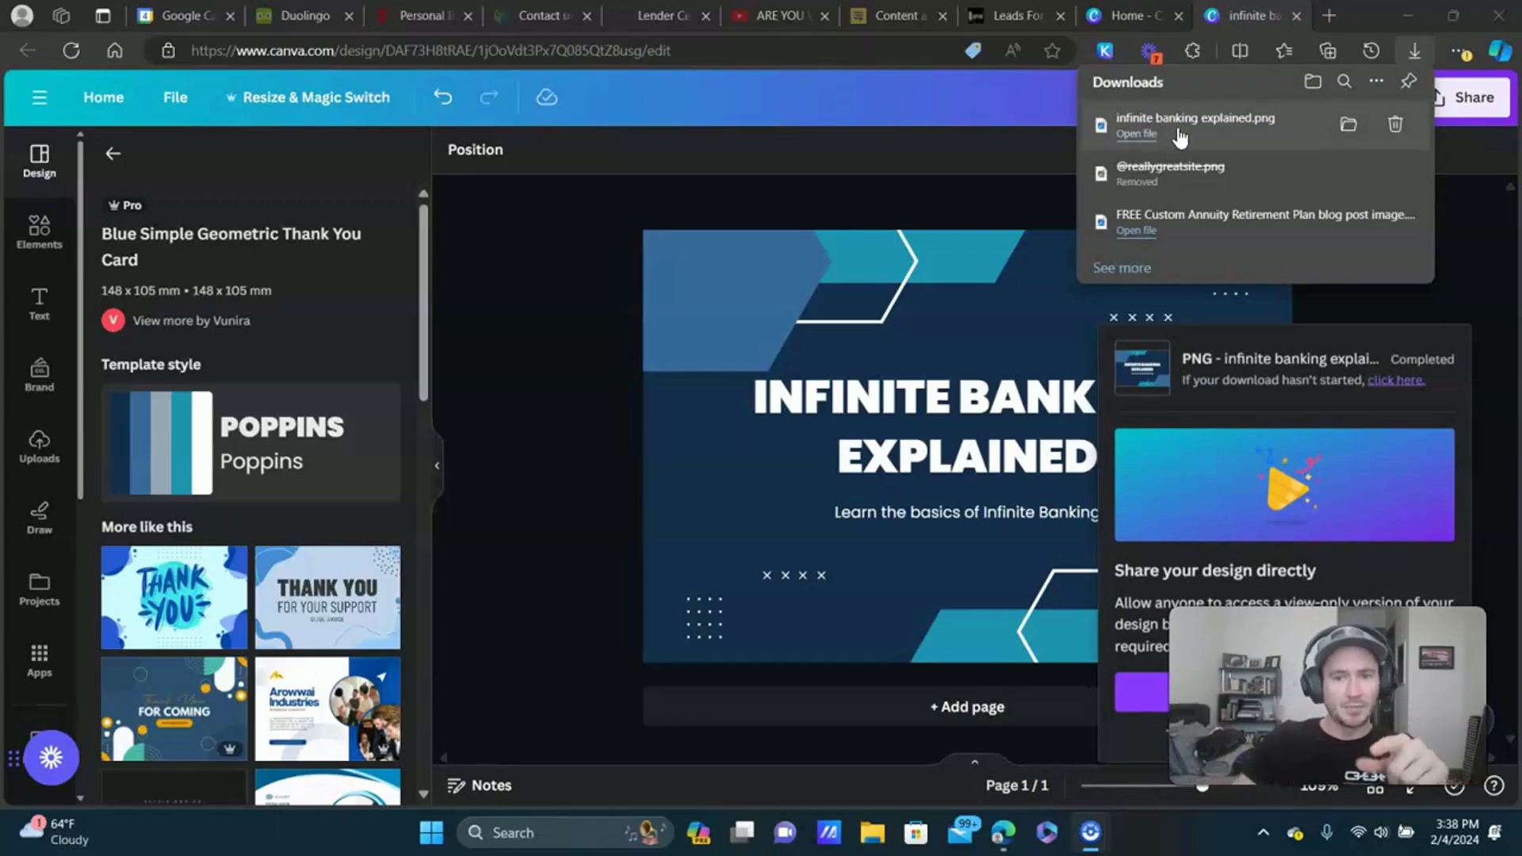
pyautogui.click(1007, 119)
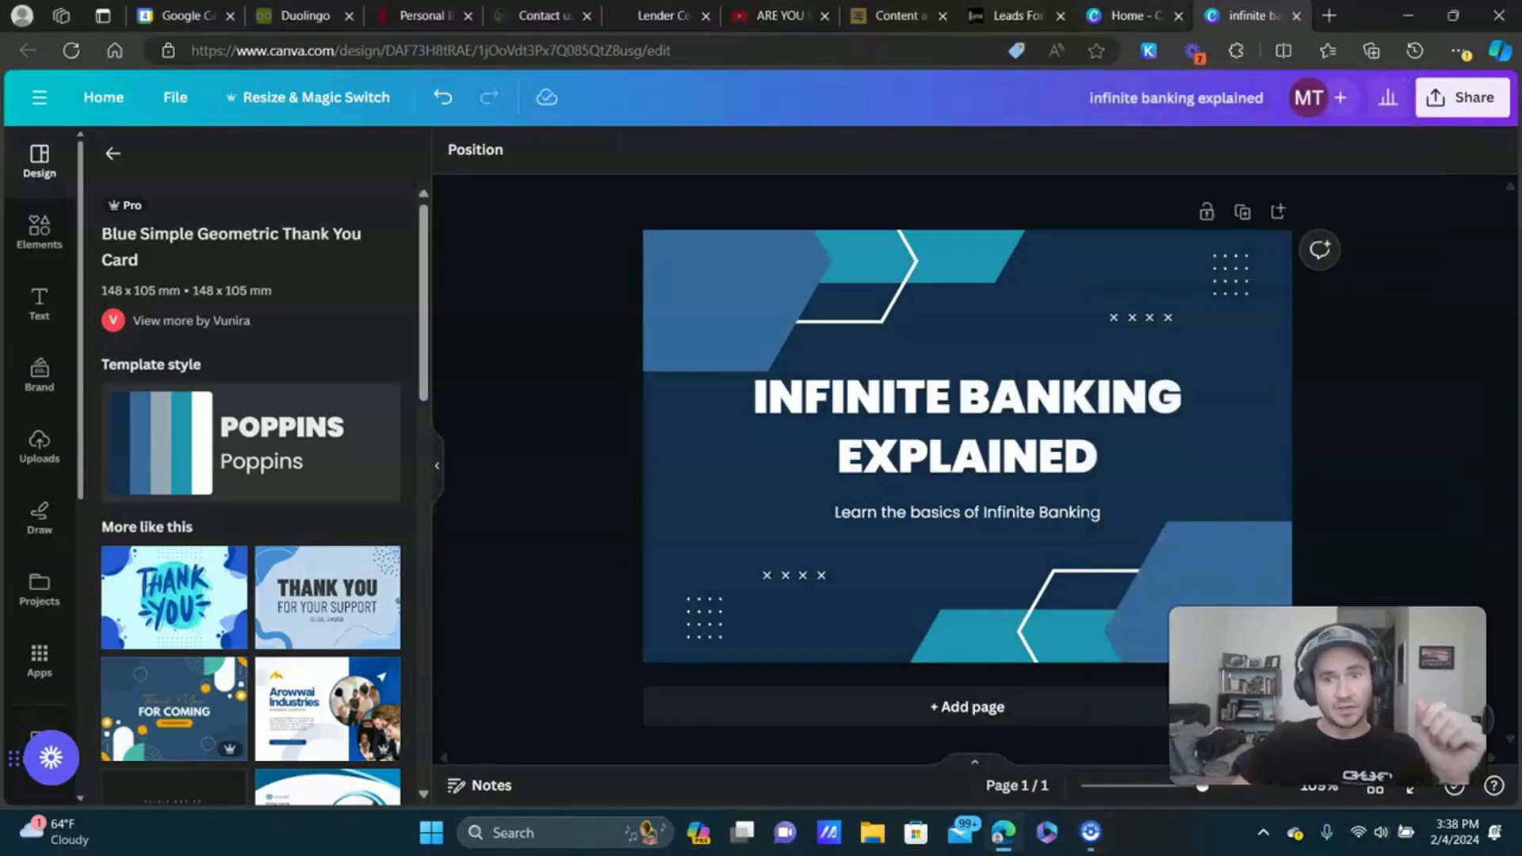
# Switch to GoHighLevel and upload the "infinite banking explained" image from Downloads as the new blog post's cover image.
pyautogui.click(1017, 15)
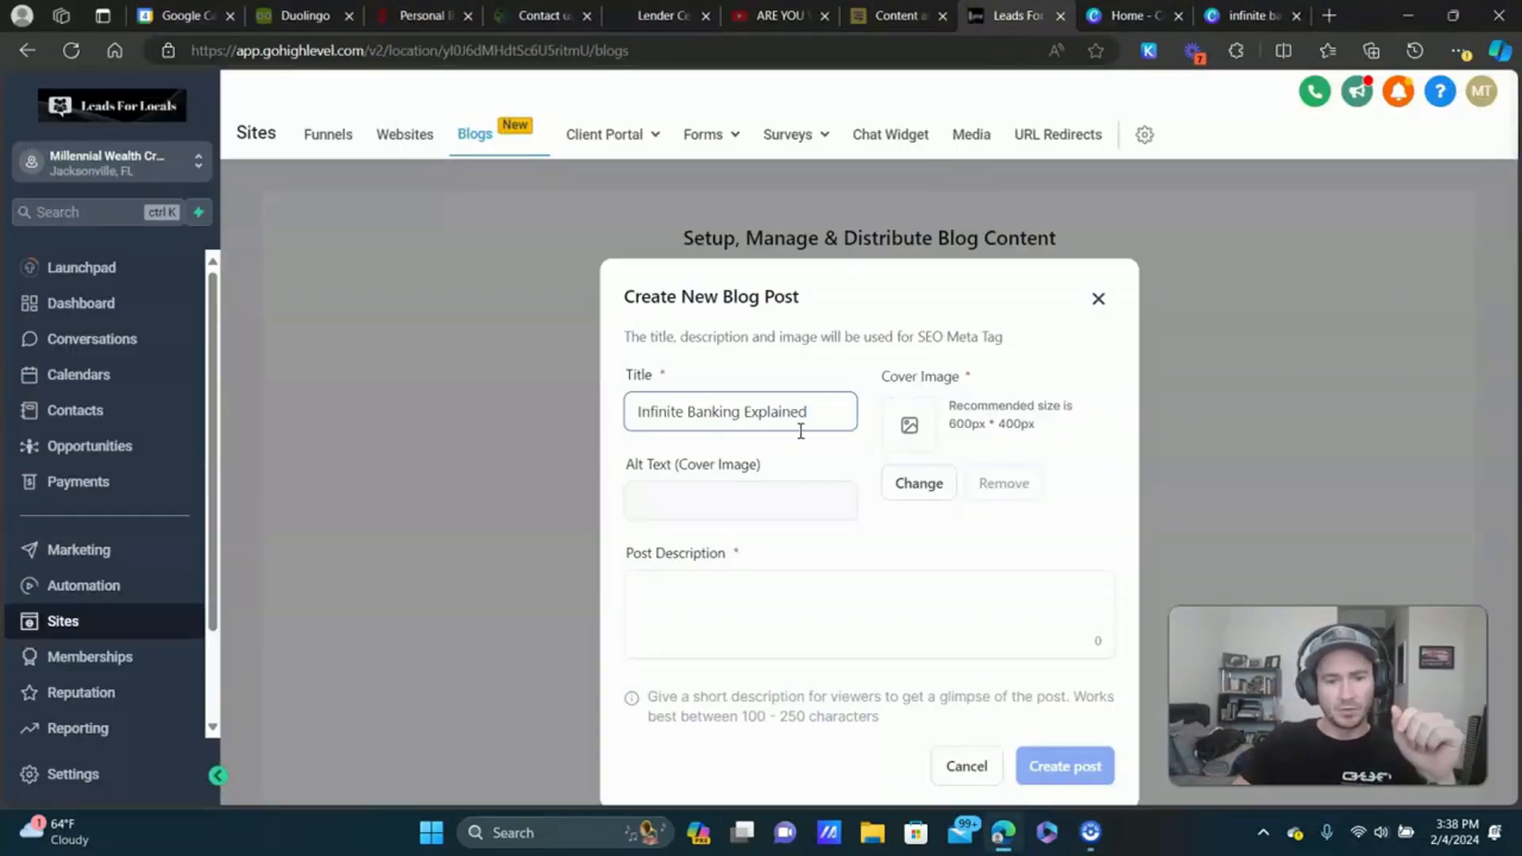
pyautogui.click(909, 425)
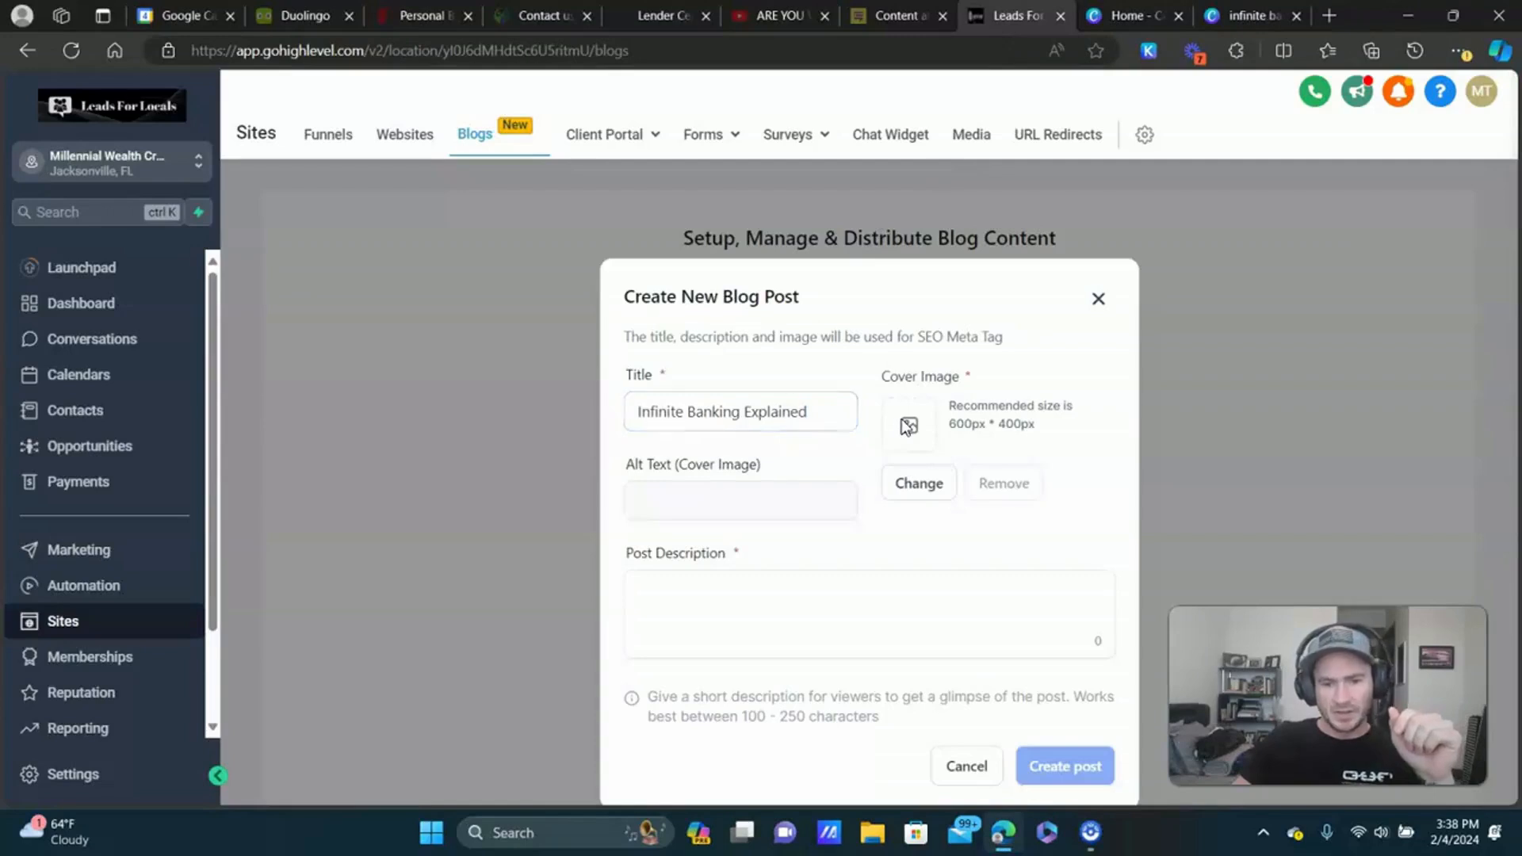
pyautogui.click(922, 489)
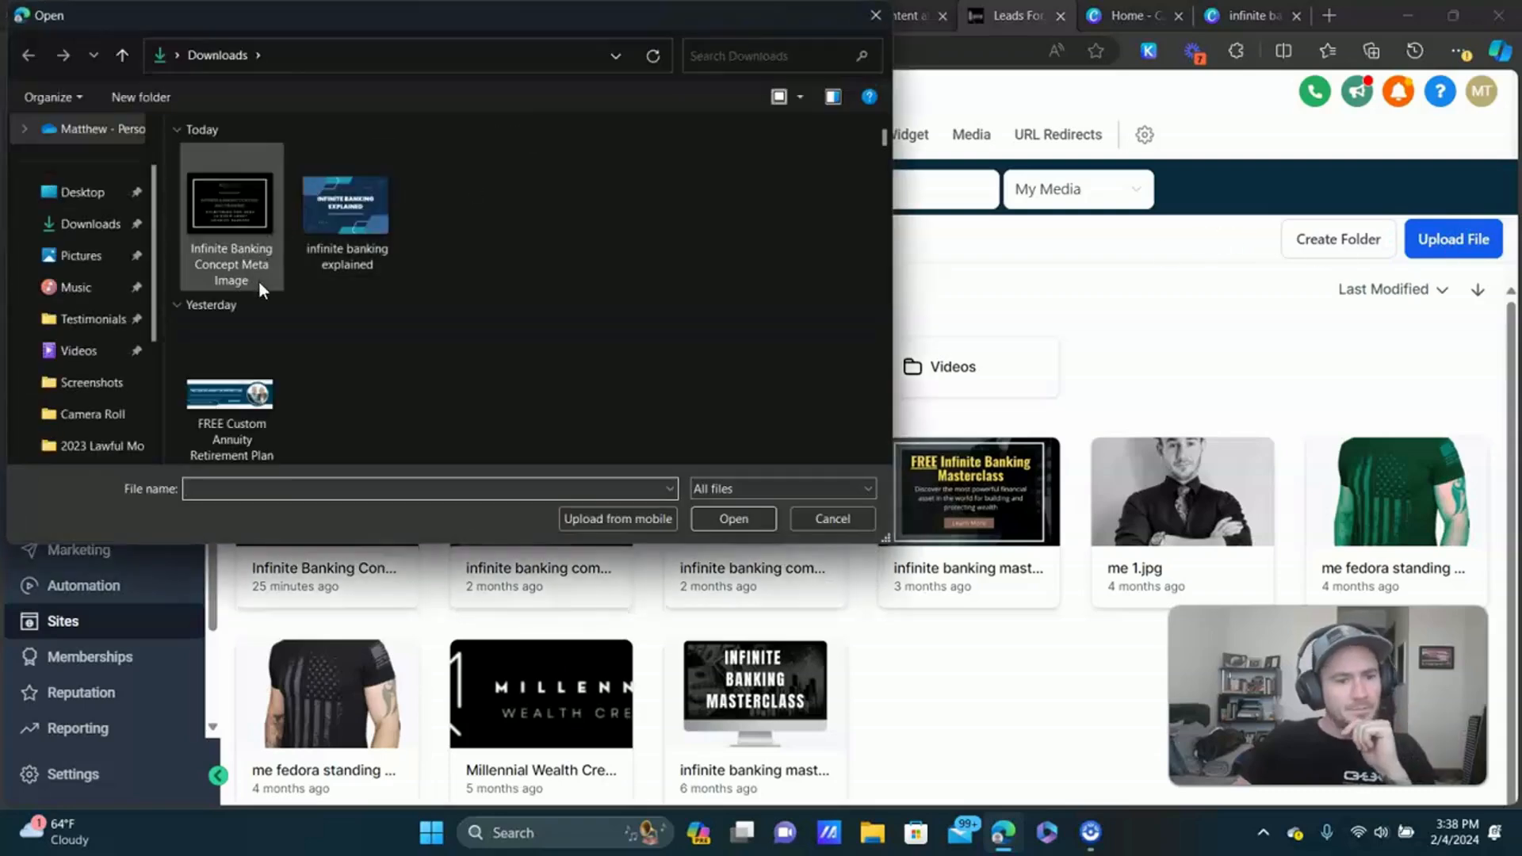
pyautogui.doubleClick(355, 207)
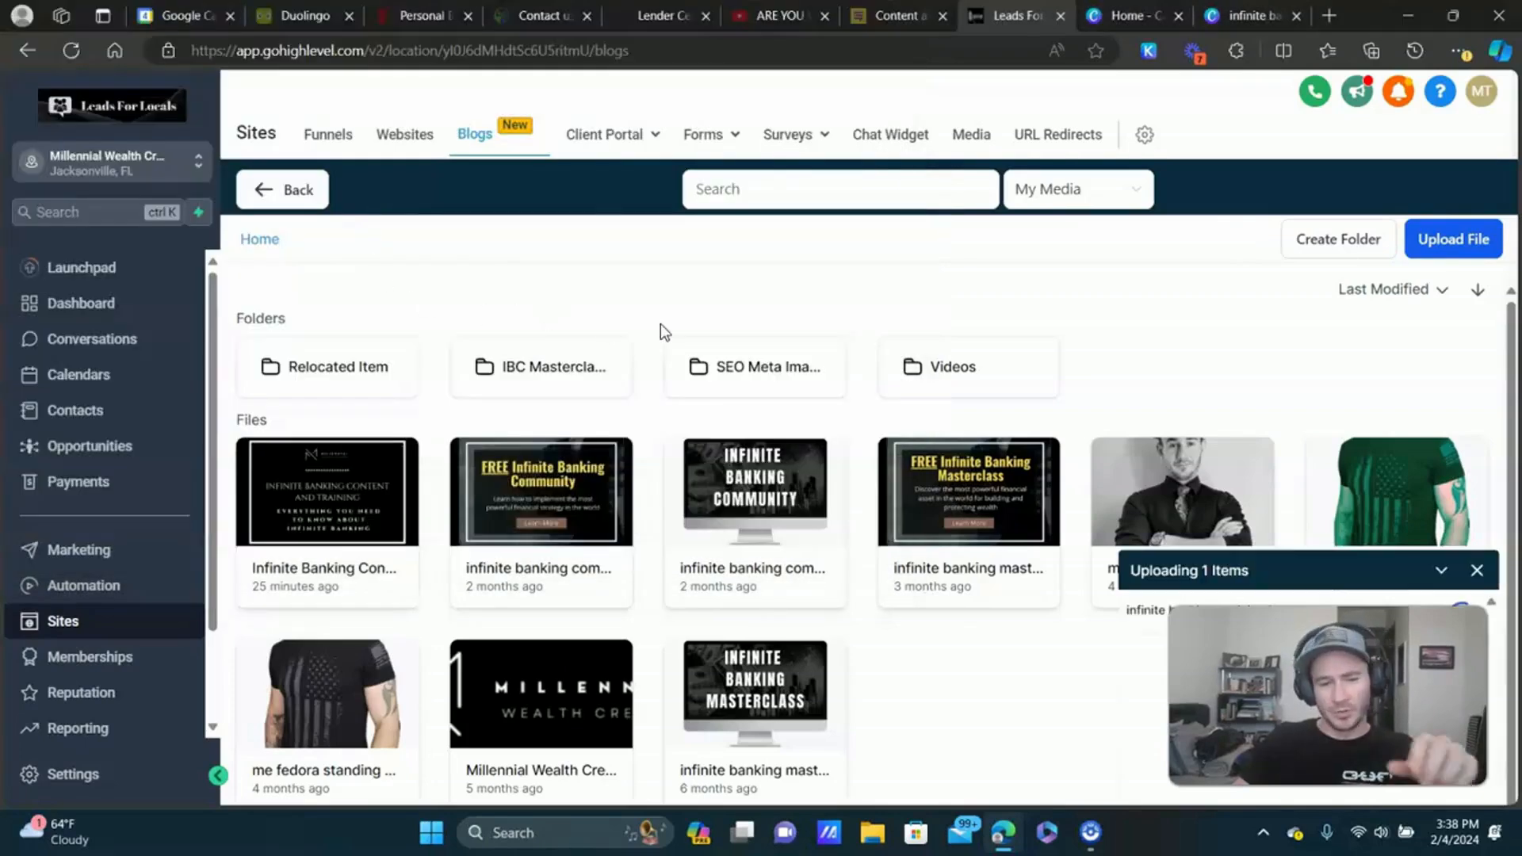
pyautogui.click(358, 512)
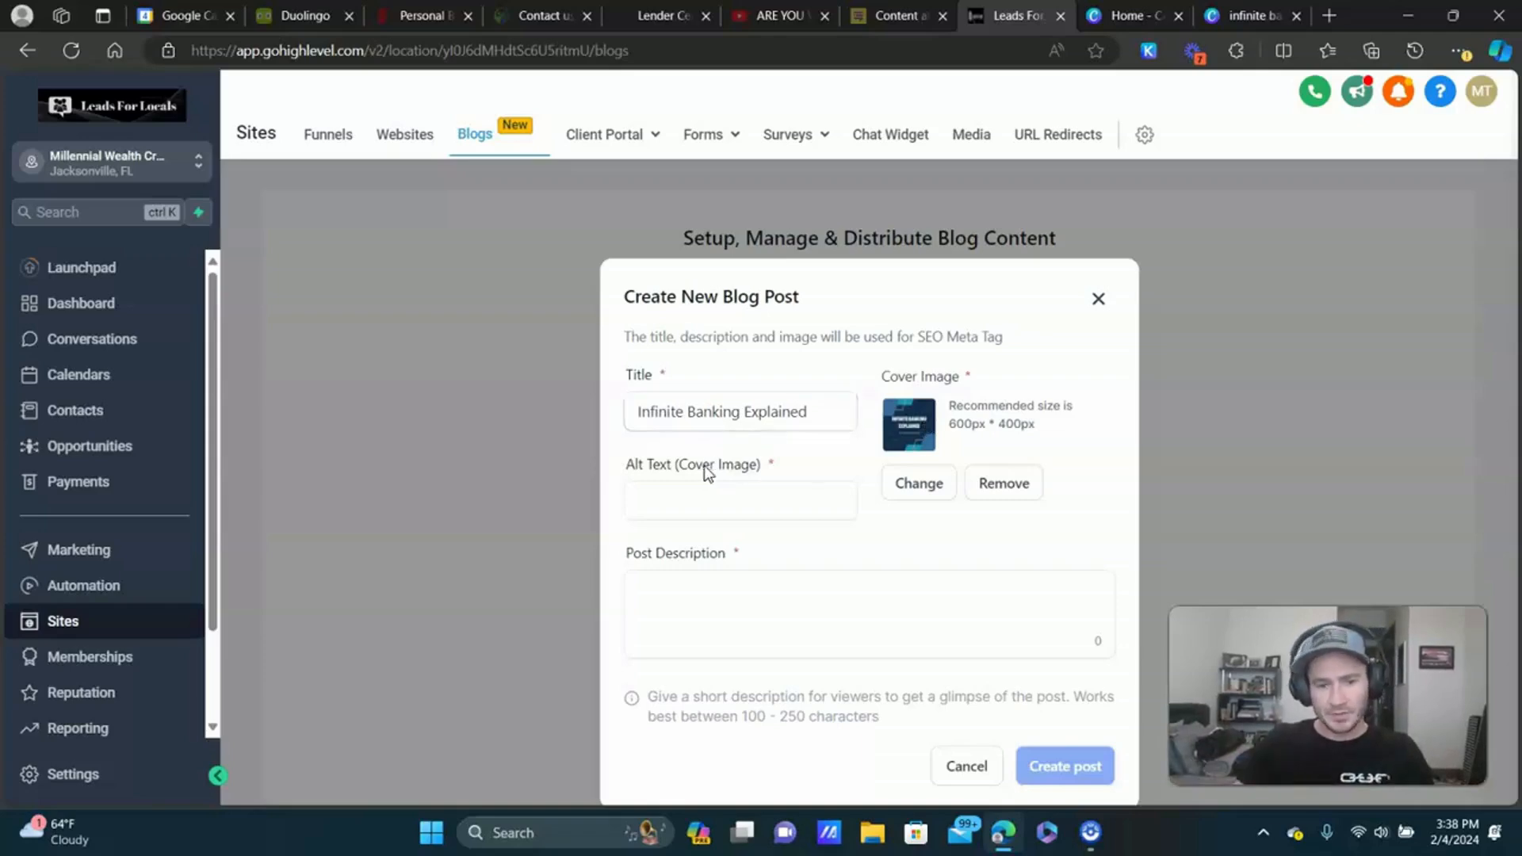
# Enter "Infinite Banking Explained" as the cover image's alt text.
pyautogui.click(724, 501)
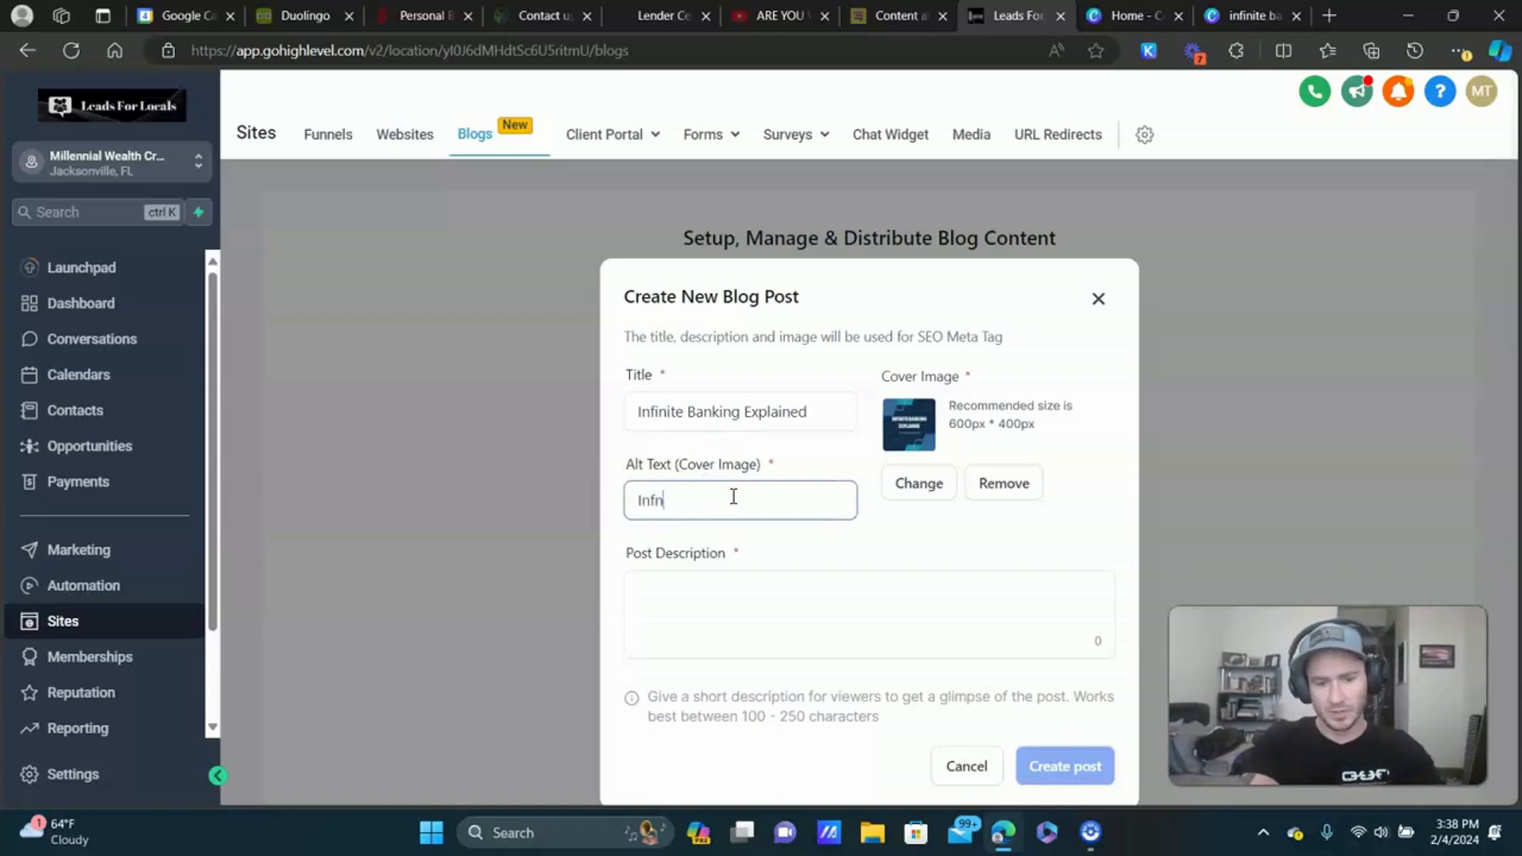
pyautogui.write('Infinite Banki')
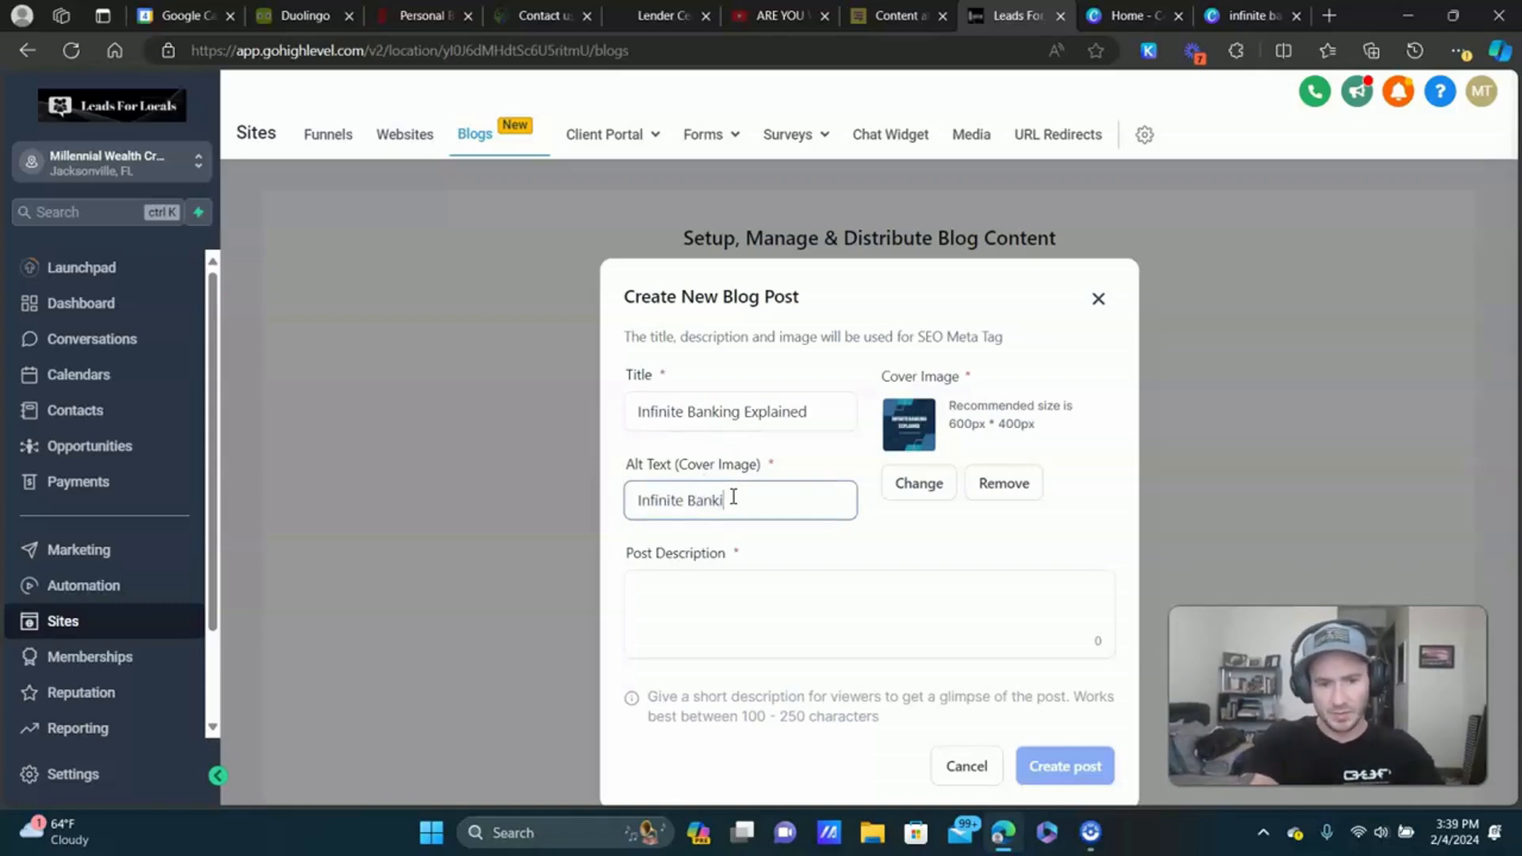
pyautogui.write('ng Explaine')
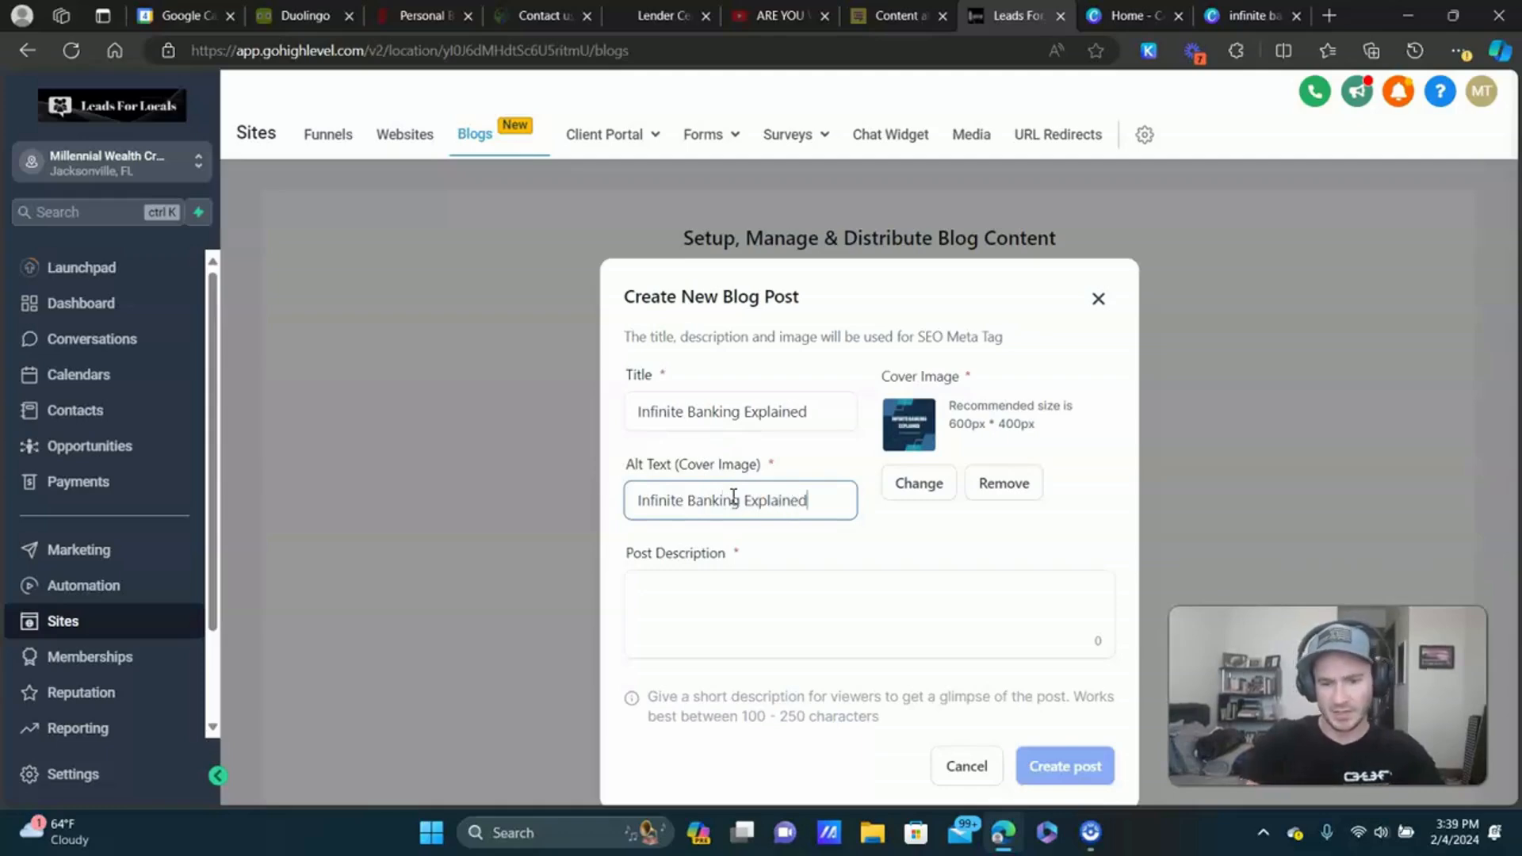
pyautogui.write('d')
pyautogui.click(1024, 524)
# Enter "Infinite Banking Explained" as the post description and create the post.
pyautogui.click(688, 601)
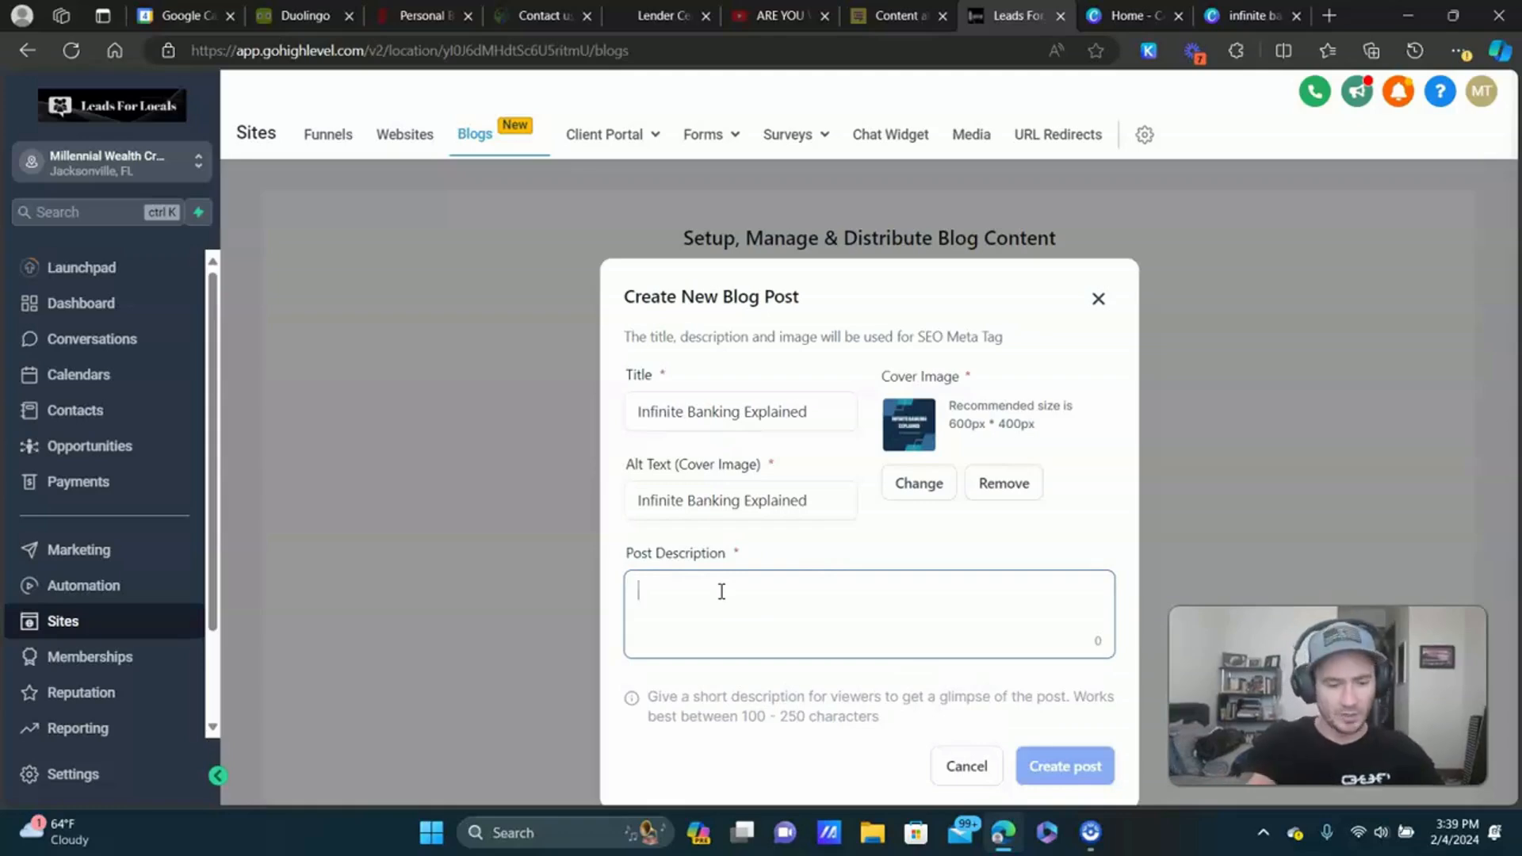
pyautogui.write('Infinite Banking')
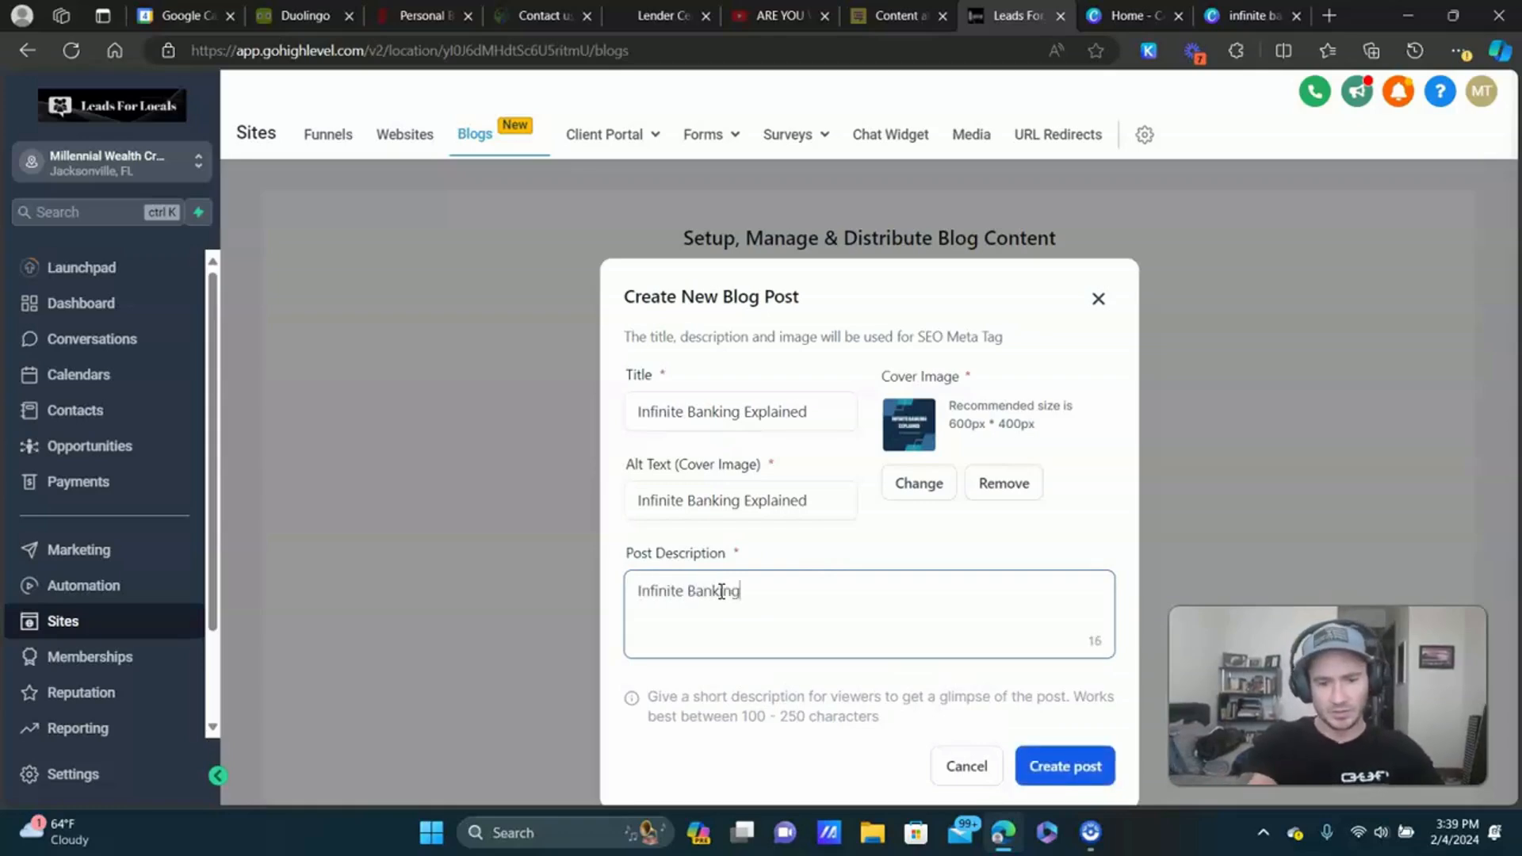
pyautogui.write(' Ex')
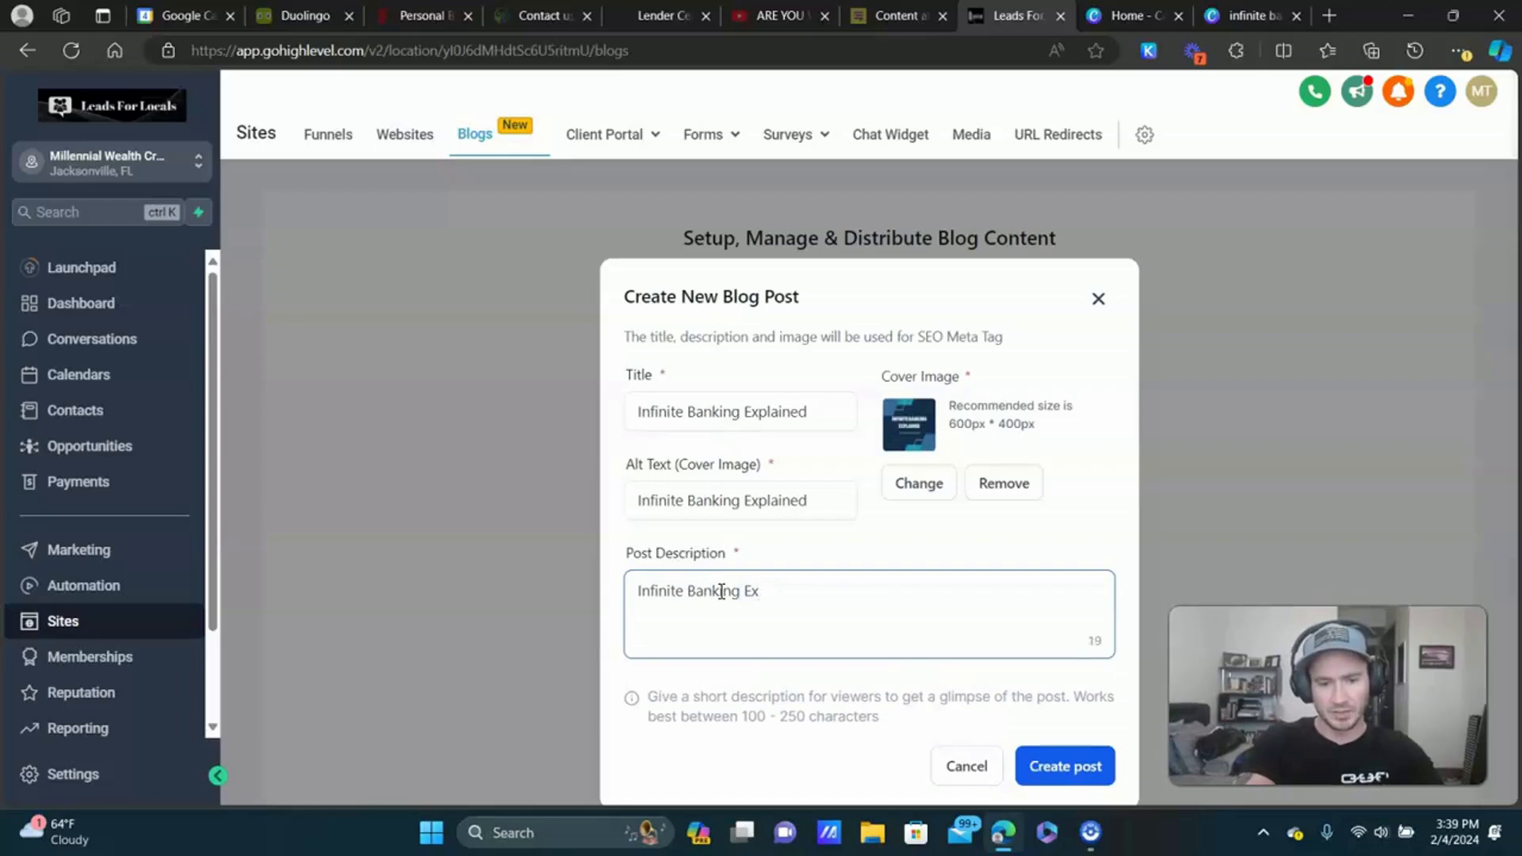
pyautogui.write('ppplia')
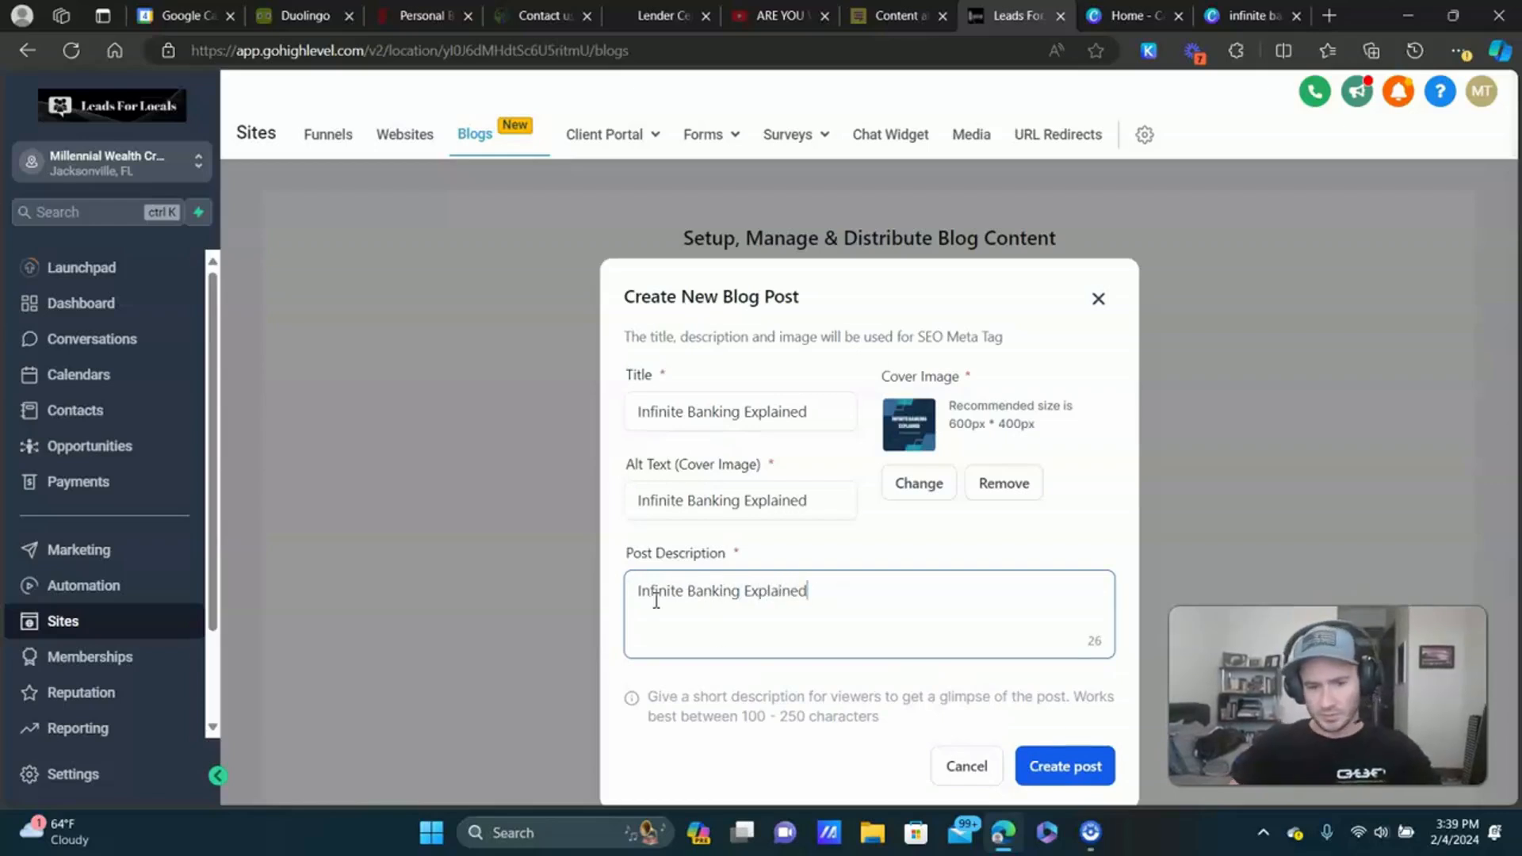
pyautogui.click(1087, 766)
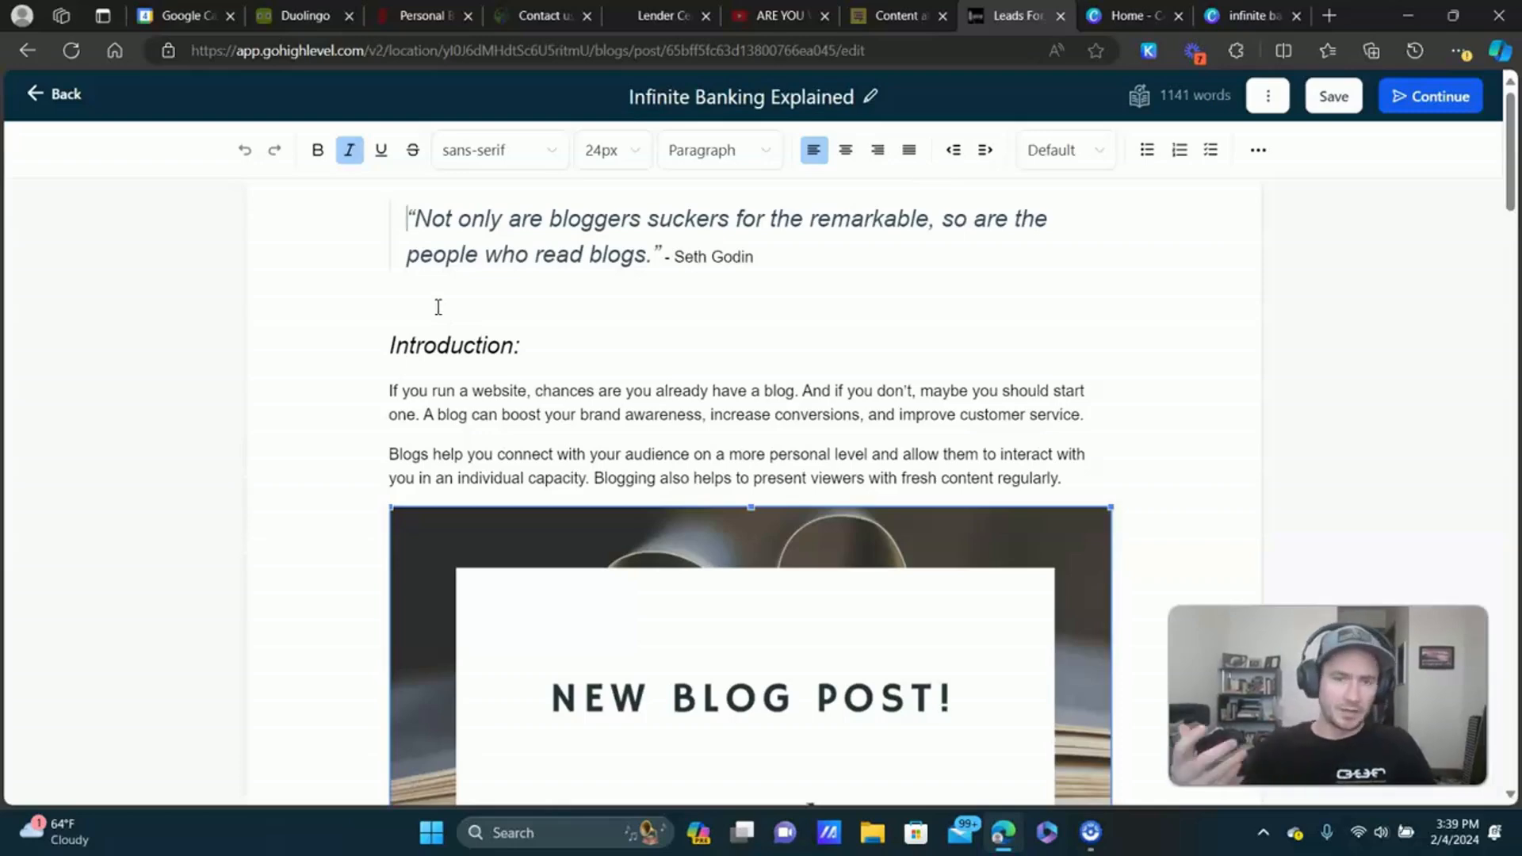
# Delete the opening Seth Godin quote and its empty quote block above the introduction.
pyautogui.moveTo(440, 310); pyautogui.dragTo(373, 205)
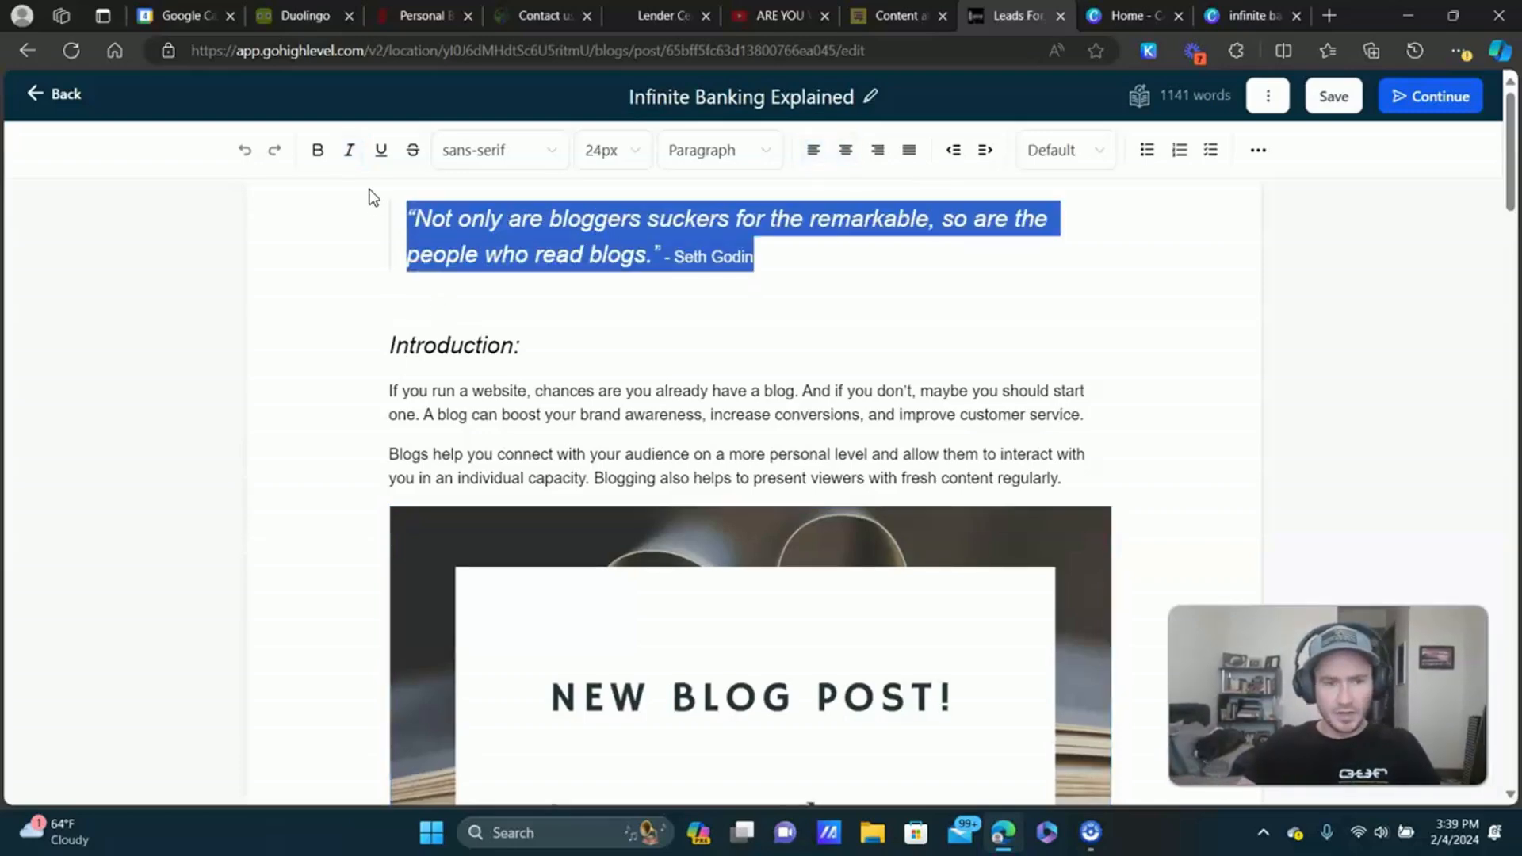
pyautogui.press('BackSpace')
pyautogui.press('BackSpace')
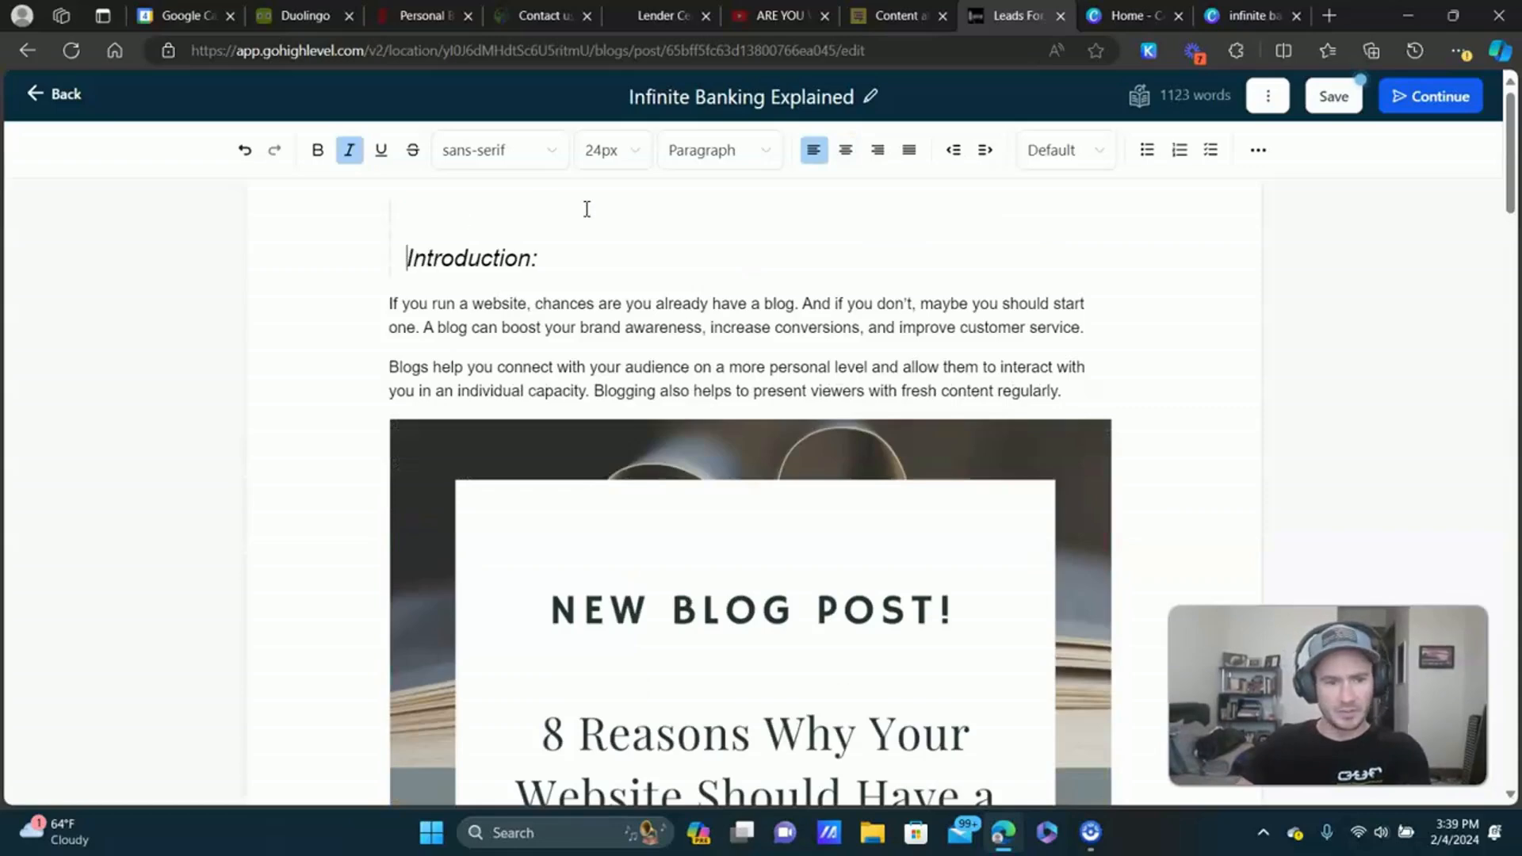
pyautogui.press('BackSpace')
pyautogui.press('BackSpace')
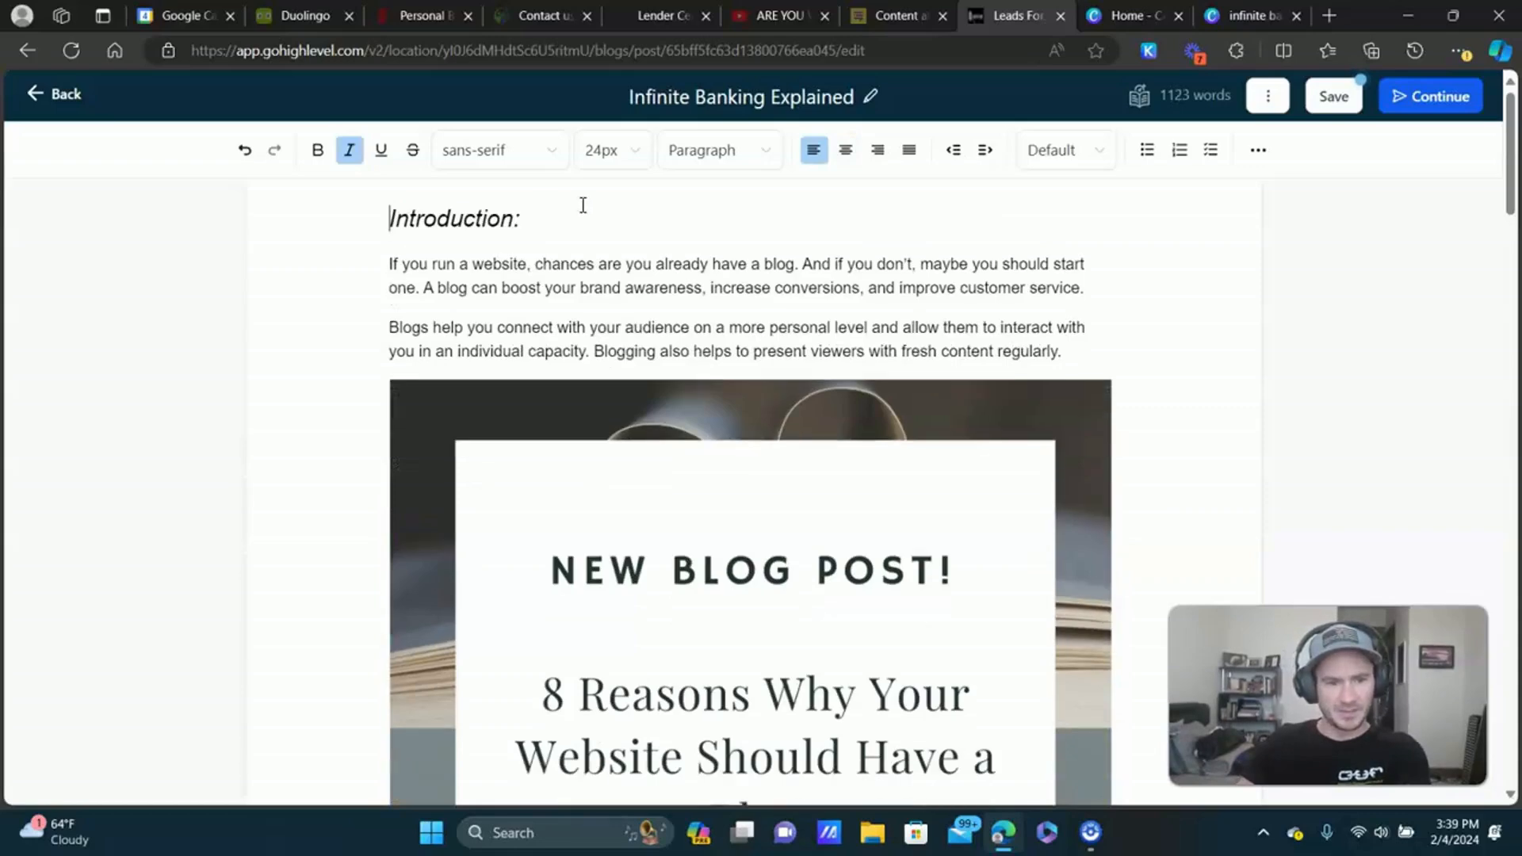
# Replace the opening "Introduction:" heading text with "Introduction: Infinite Banking Explained".
pyautogui.tripleClick(488, 218)
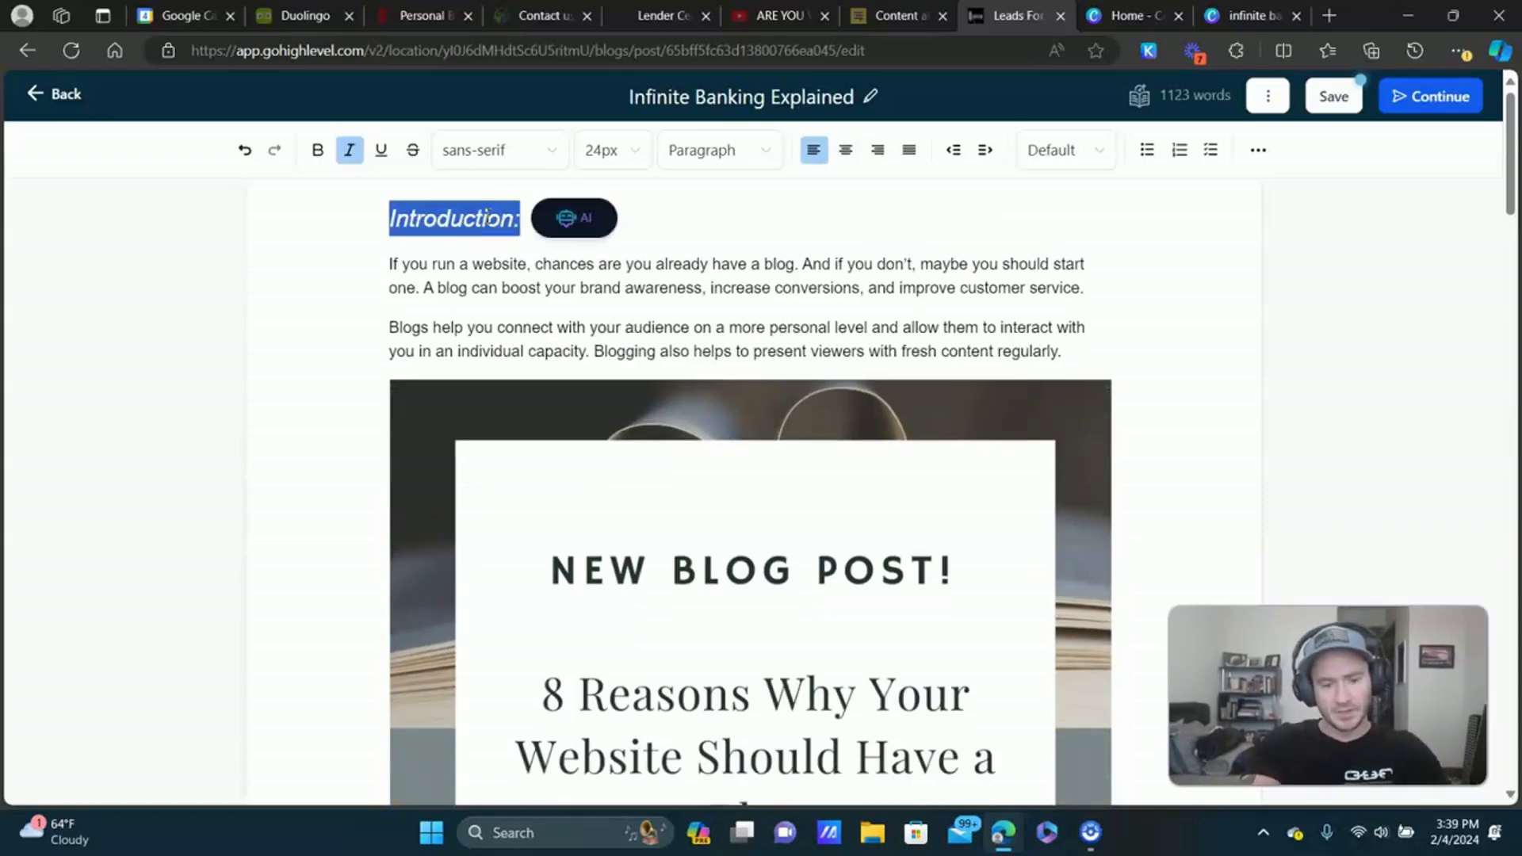
pyautogui.press('BackSpace')
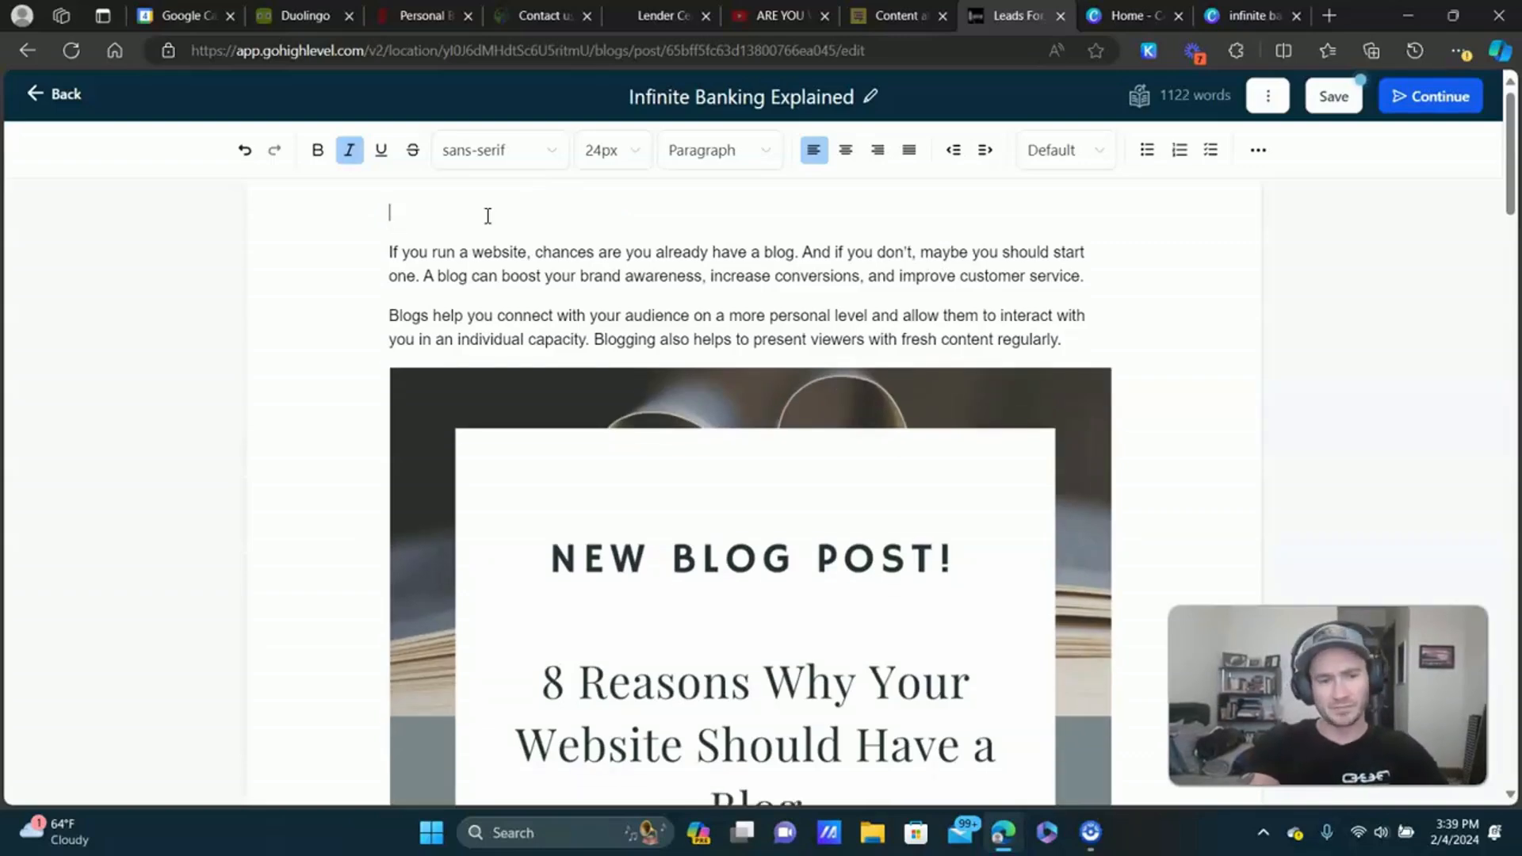
pyautogui.write('Inform')
pyautogui.press('BackSpace')
pyautogui.press('BackSpace')
pyautogui.press('BackSpace')
pyautogui.press('BackSpace')
pyautogui.write('tro')
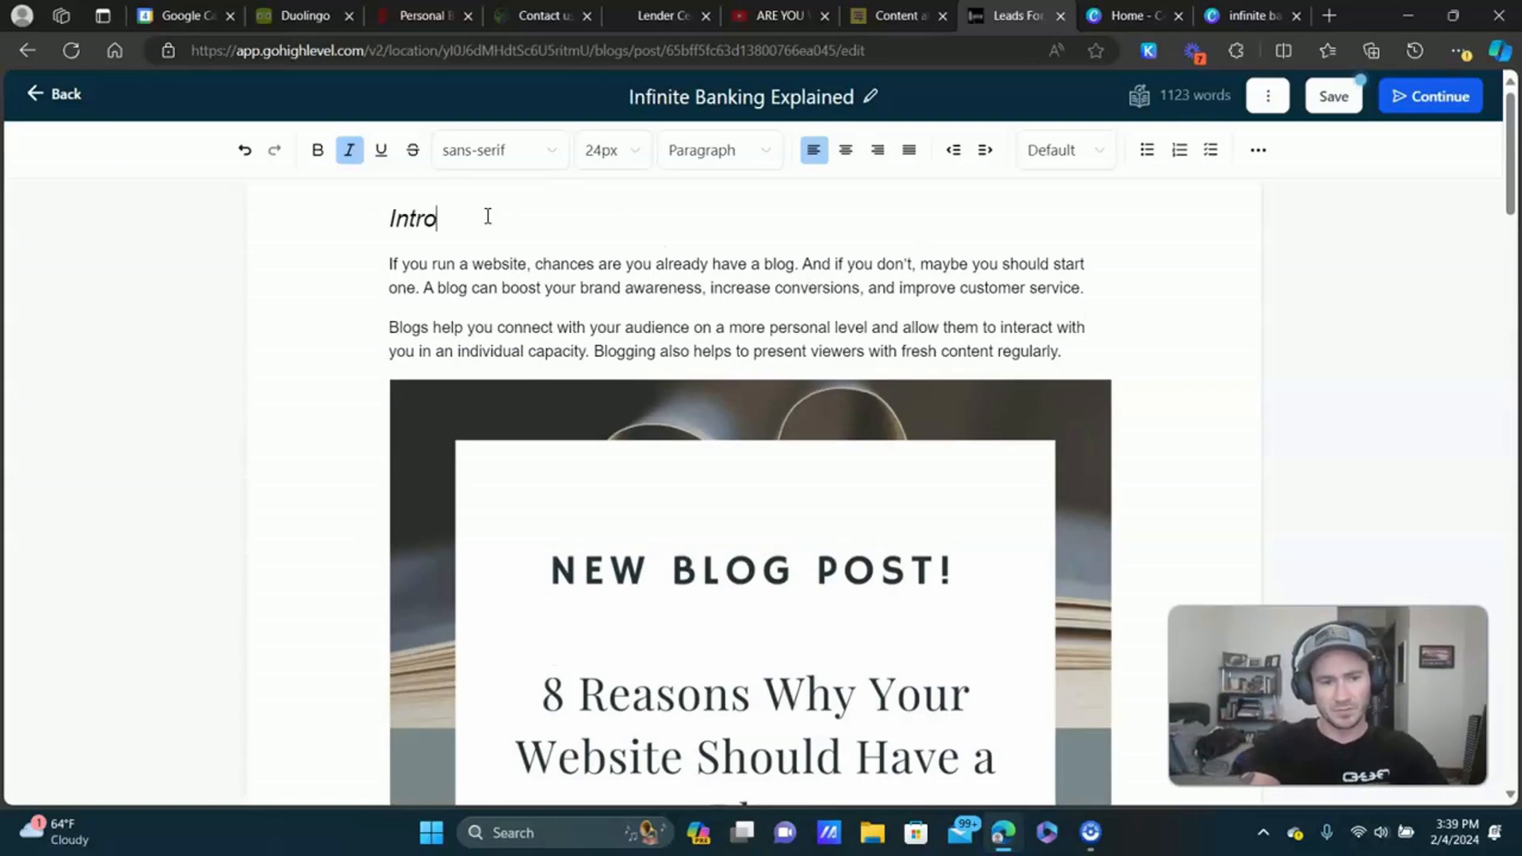
pyautogui.write('duction: Infinite Banking')
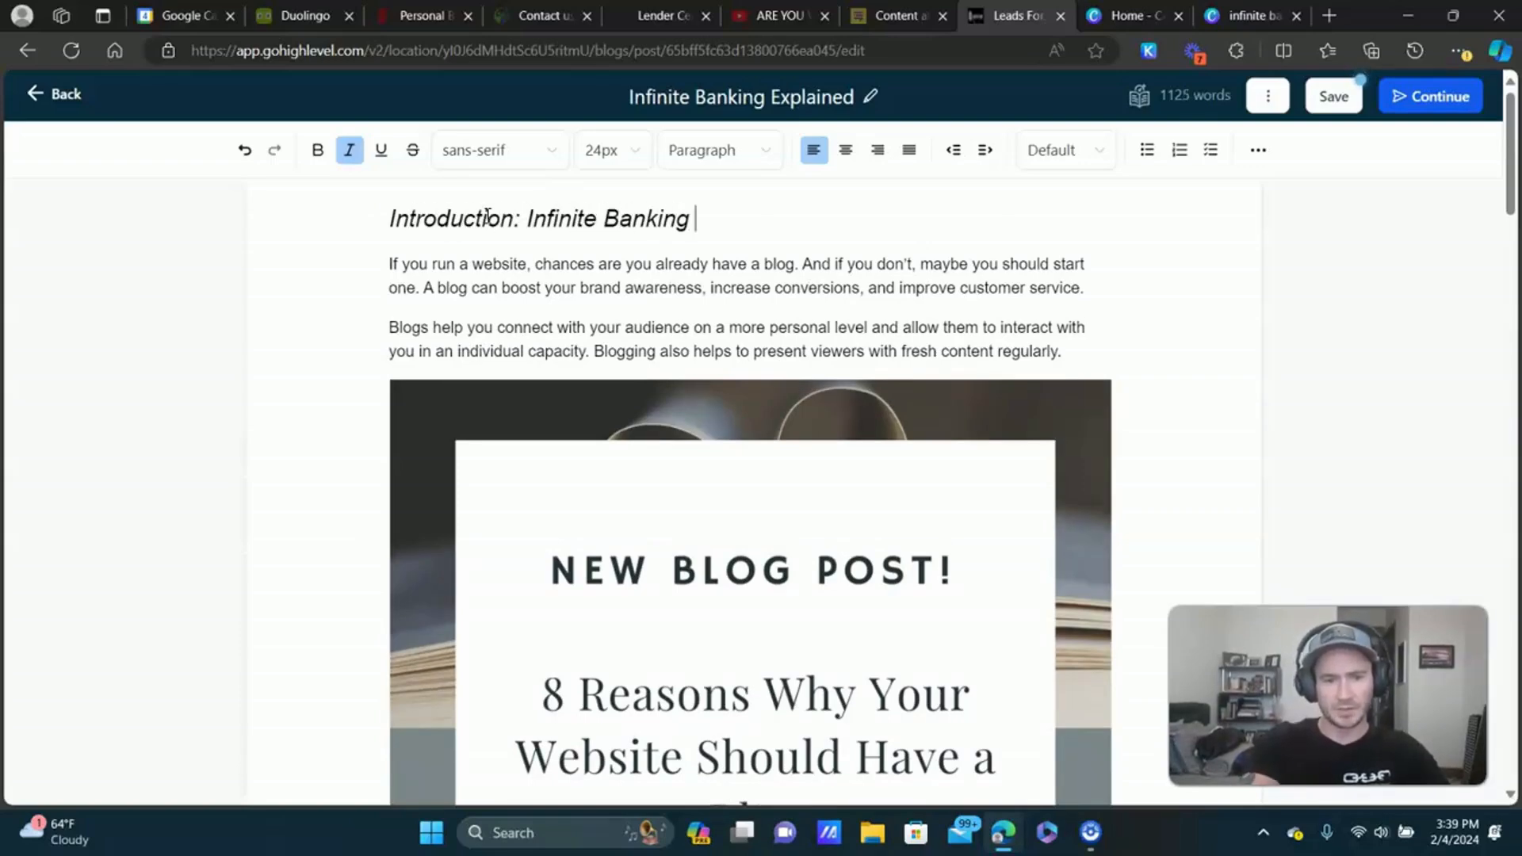
pyautogui.write(' Explained')
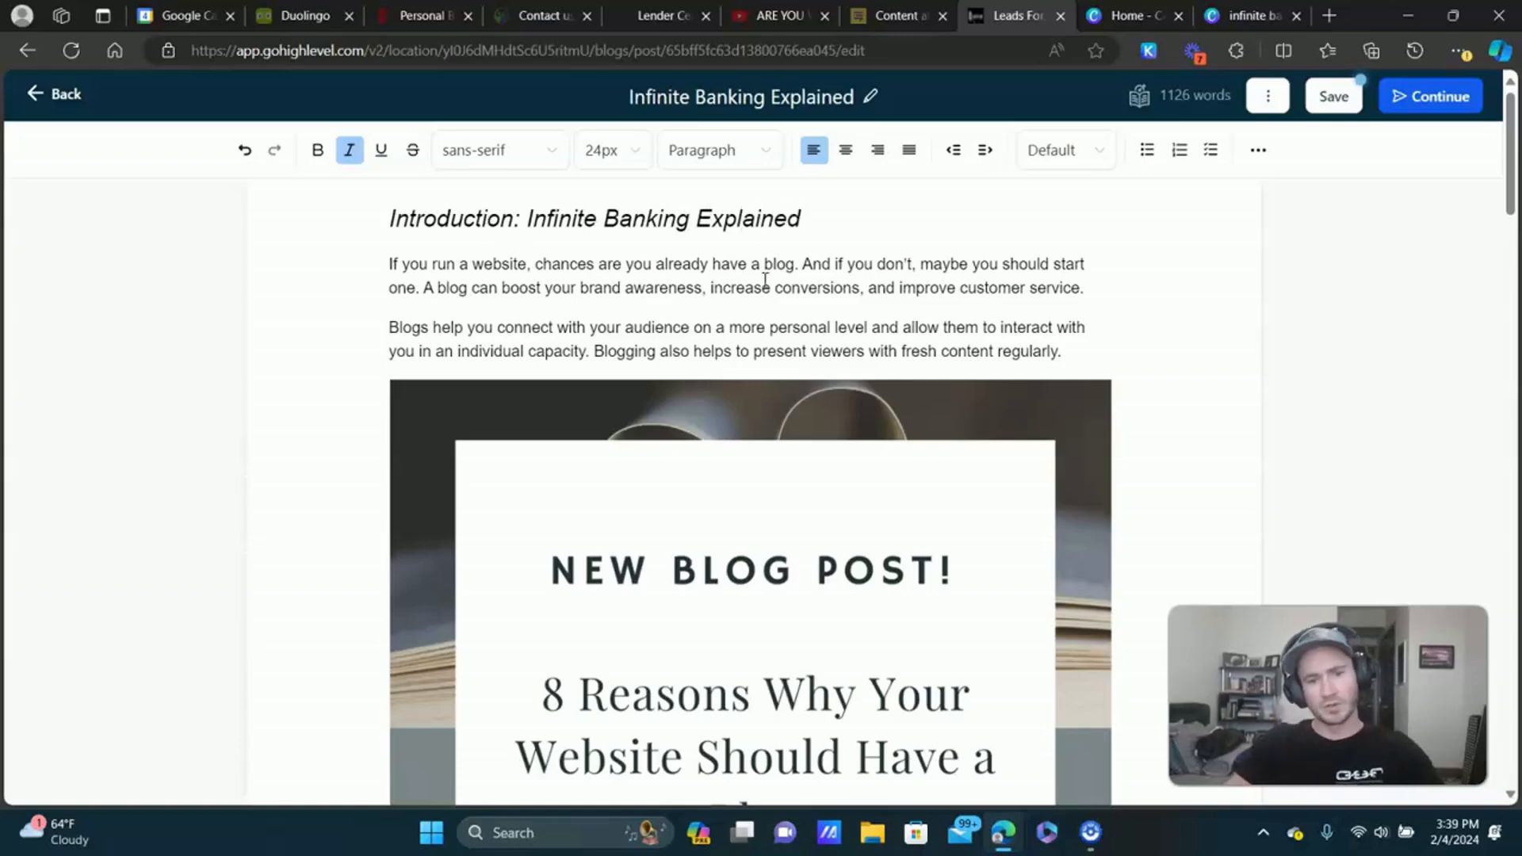
# Replace the template's "New Blog Post!" image with the Infinite Banking Explained image from the media library, and make it responsive on smaller devices.
pyautogui.moveTo(1066, 349); pyautogui.dragTo(557, 270)
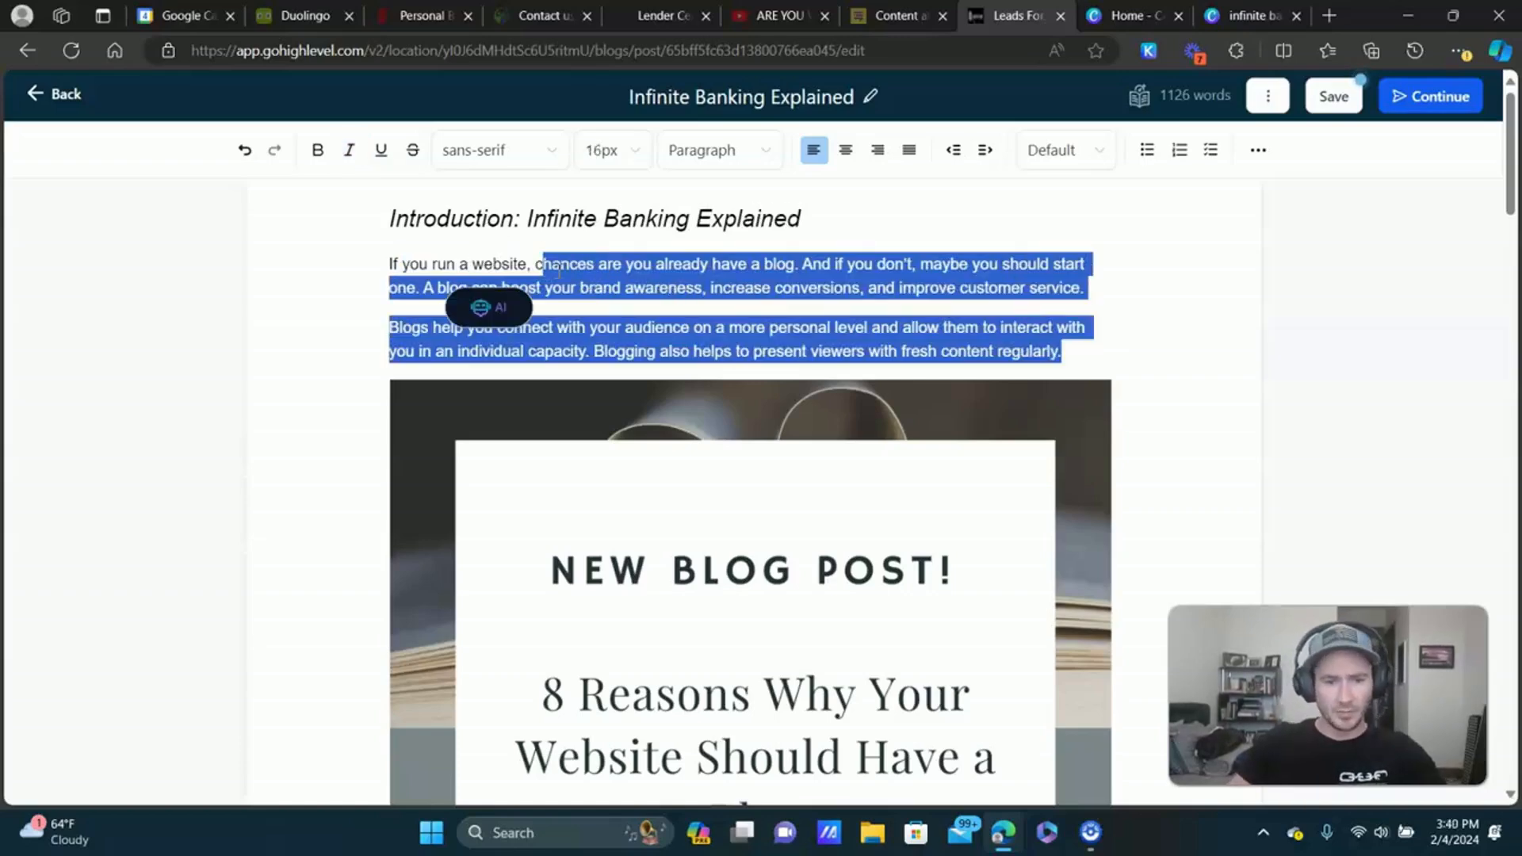
pyautogui.scroll(-3, 792, 305)
pyautogui.click(901, 369)
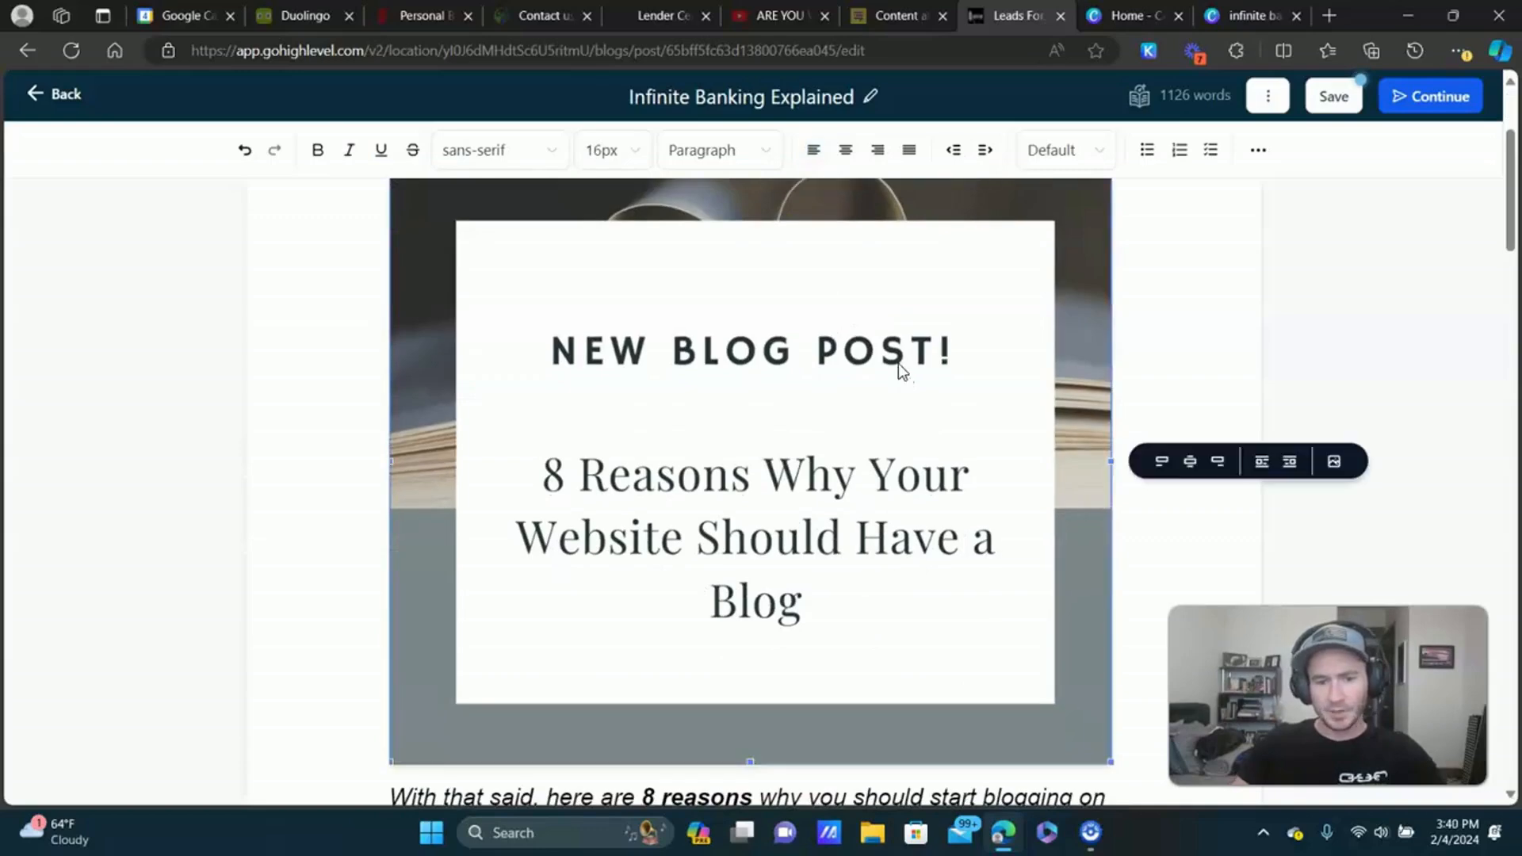
pyautogui.click(1336, 450)
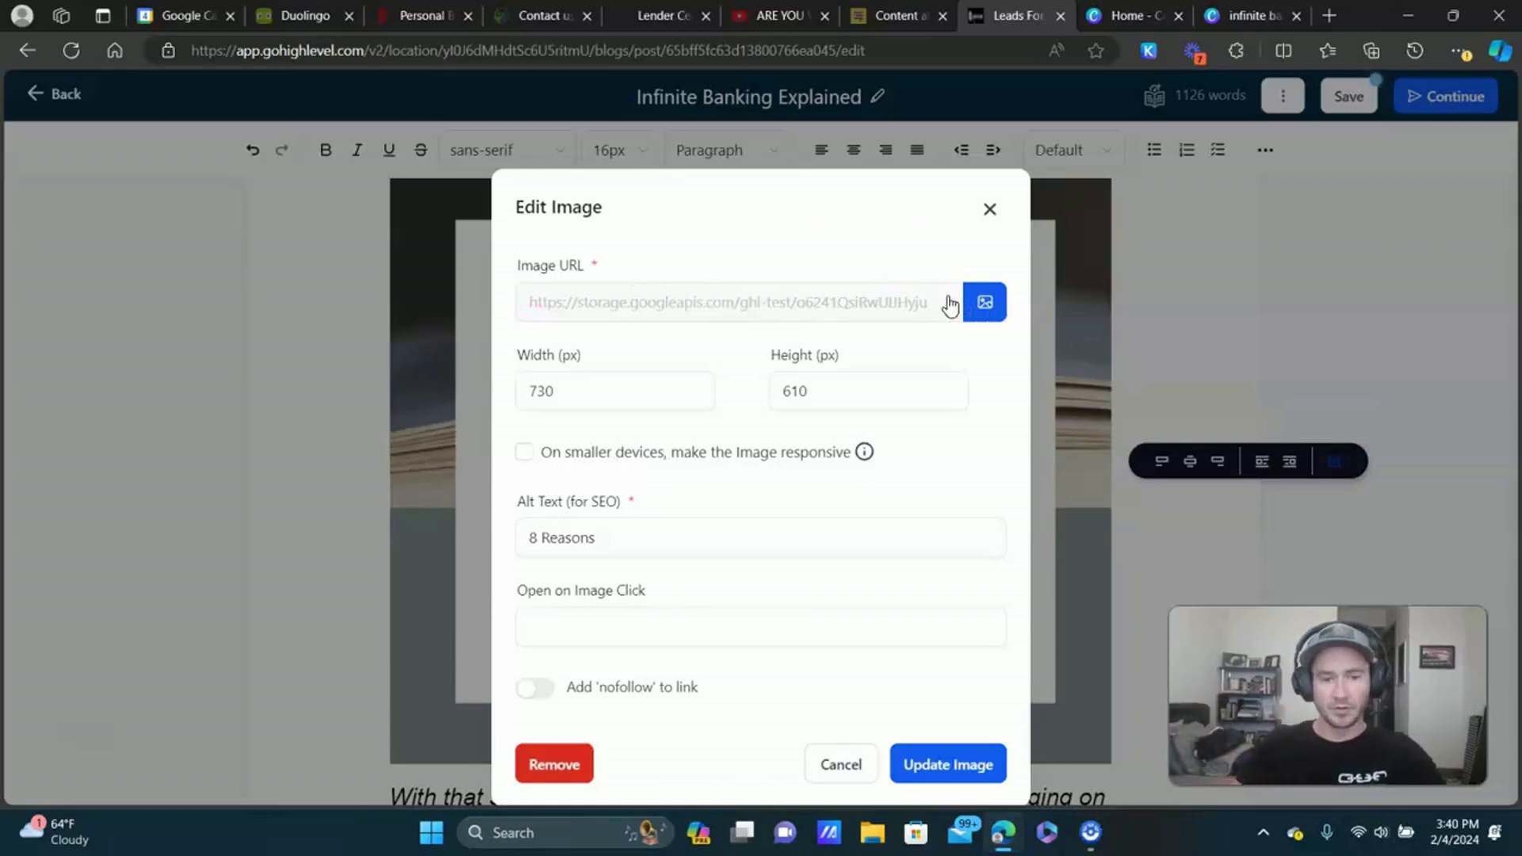
pyautogui.click(991, 305)
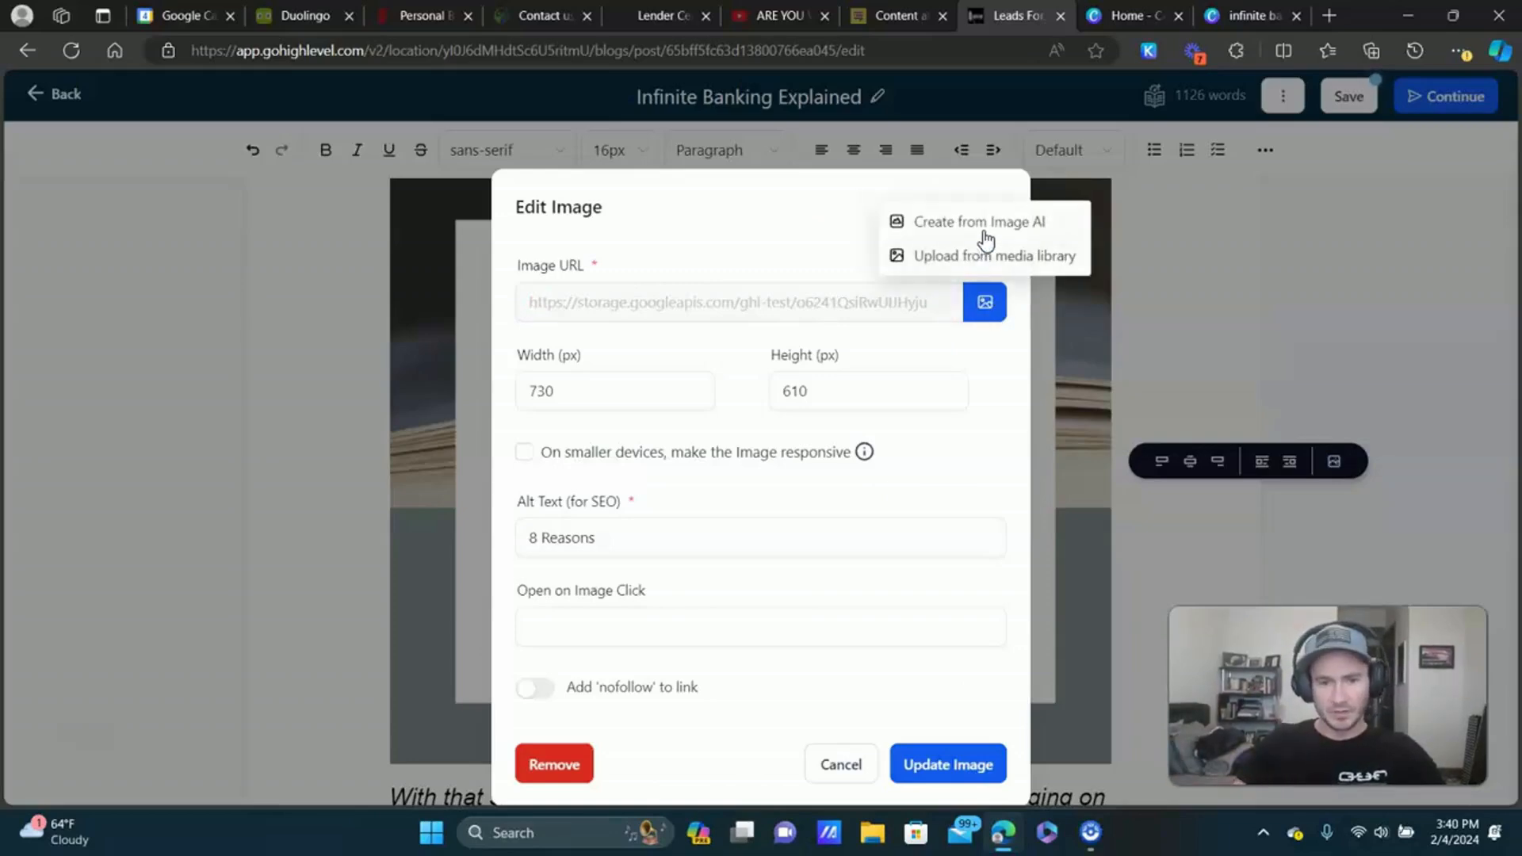
pyautogui.click(1002, 258)
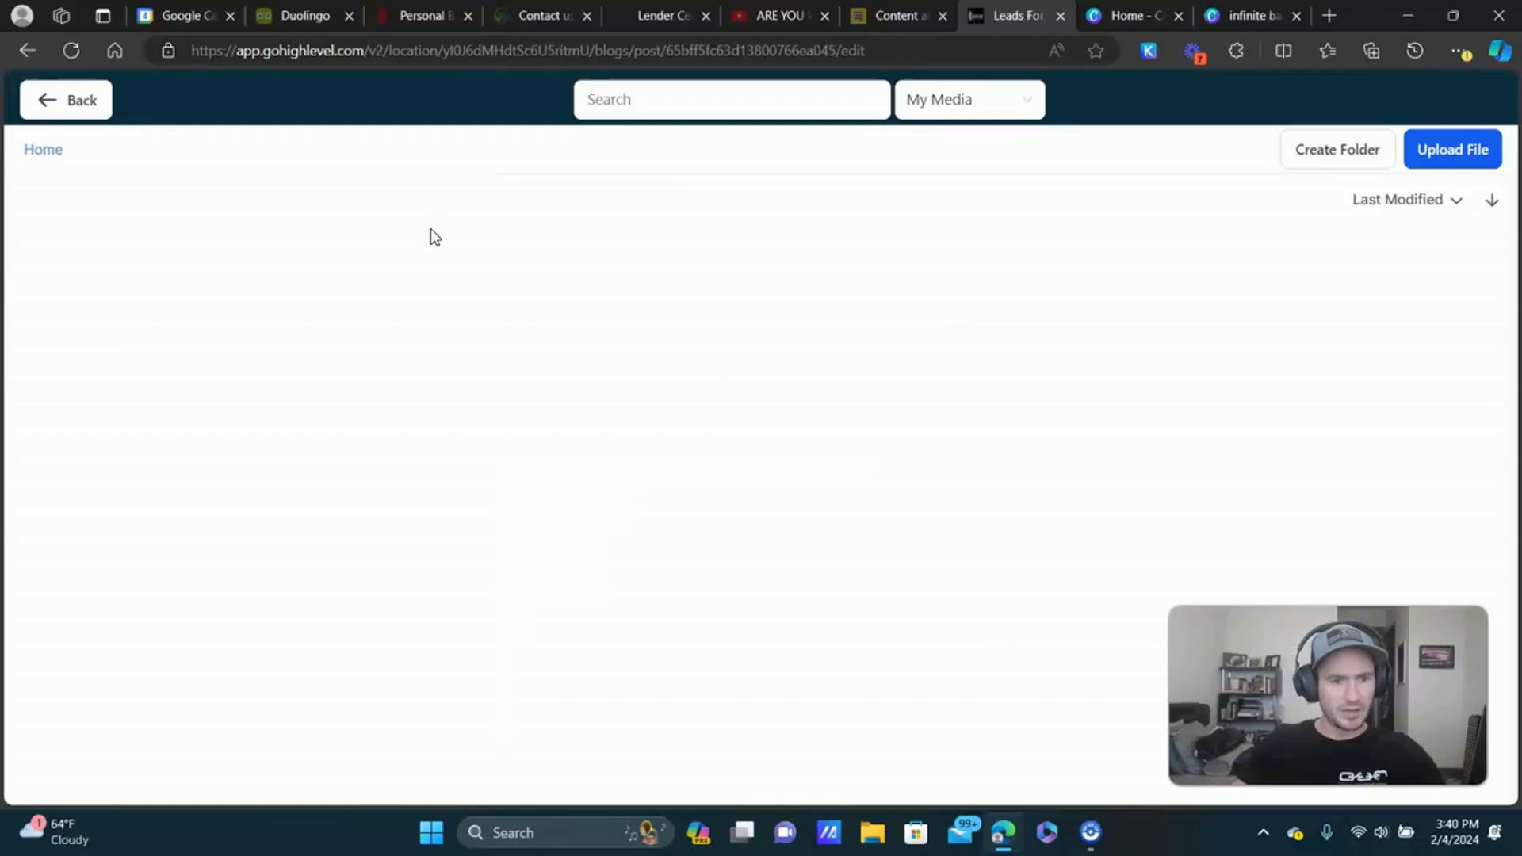
pyautogui.doubleClick(165, 420)
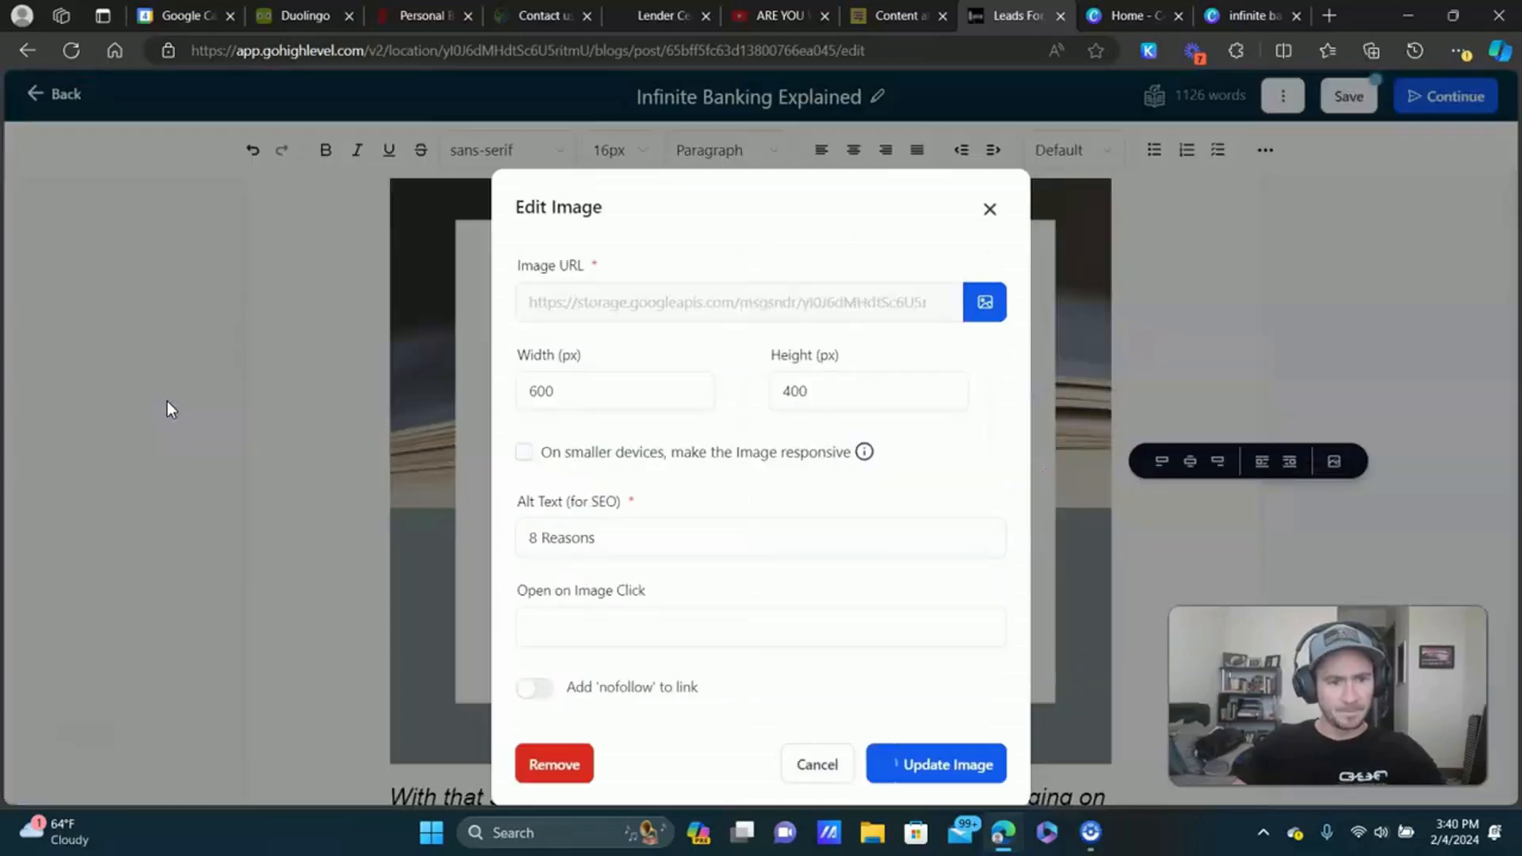
pyautogui.click(523, 451)
pyautogui.click(920, 382)
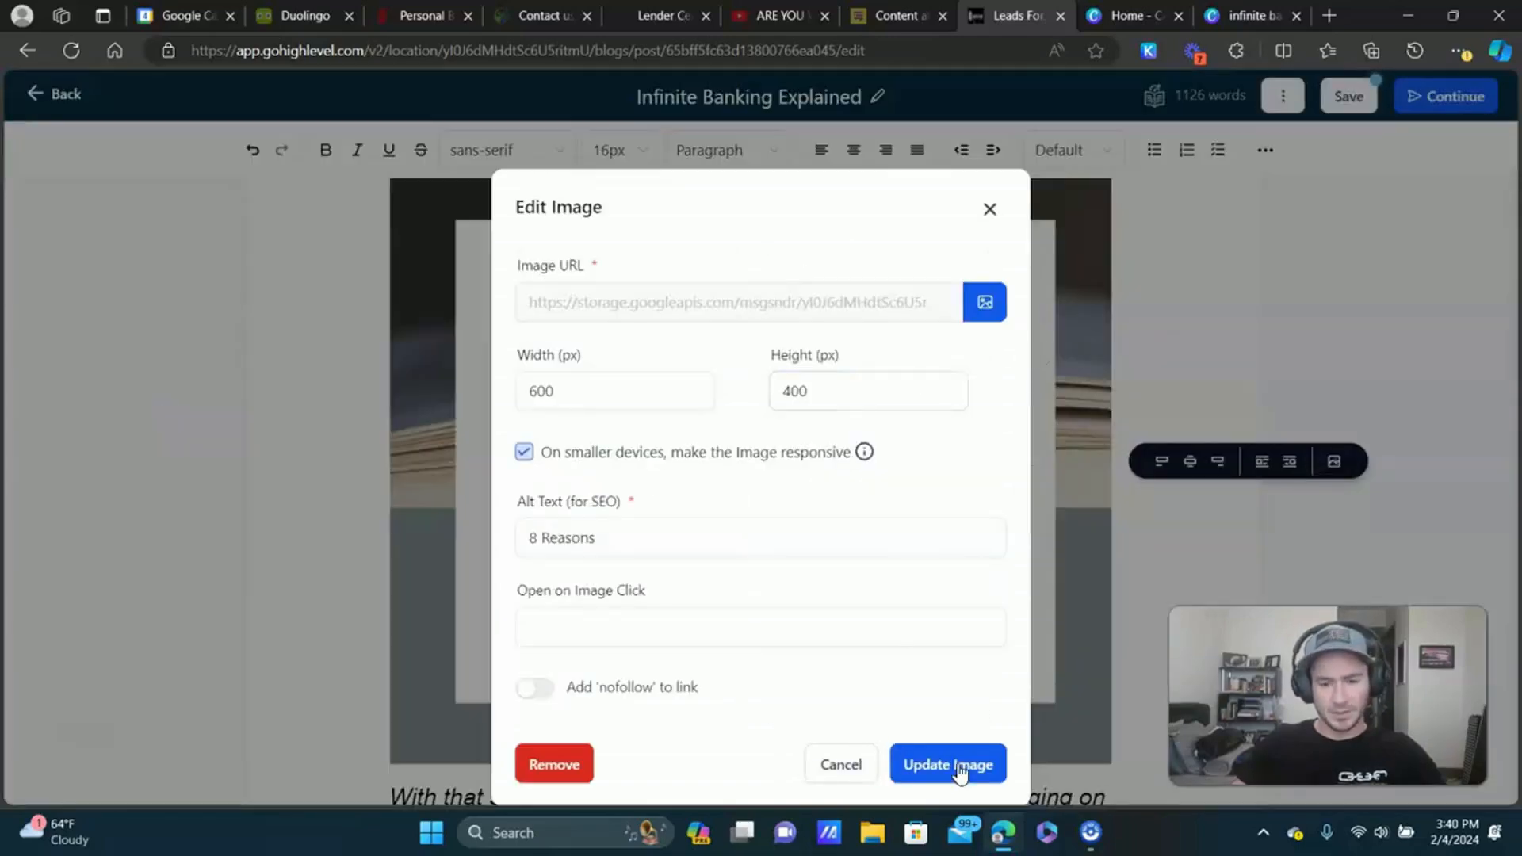
pyautogui.click(955, 766)
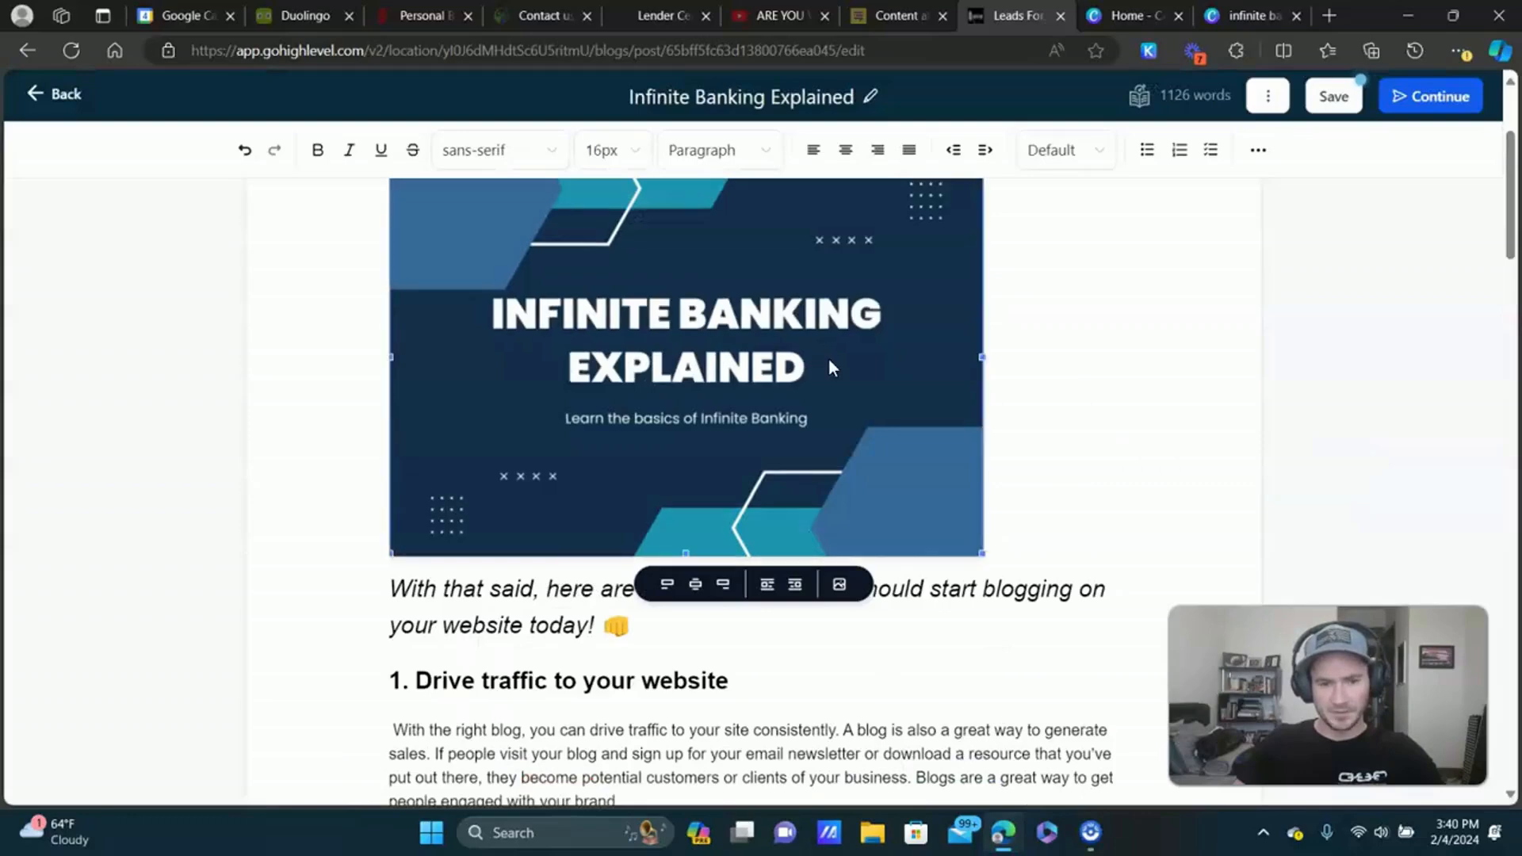
# Center the Infinite Banking Explained image below the introduction paragraphs.
pyautogui.scroll(3, 832, 365)
pyautogui.scroll(-1, 848, 386)
pyautogui.scroll(1, 846, 378)
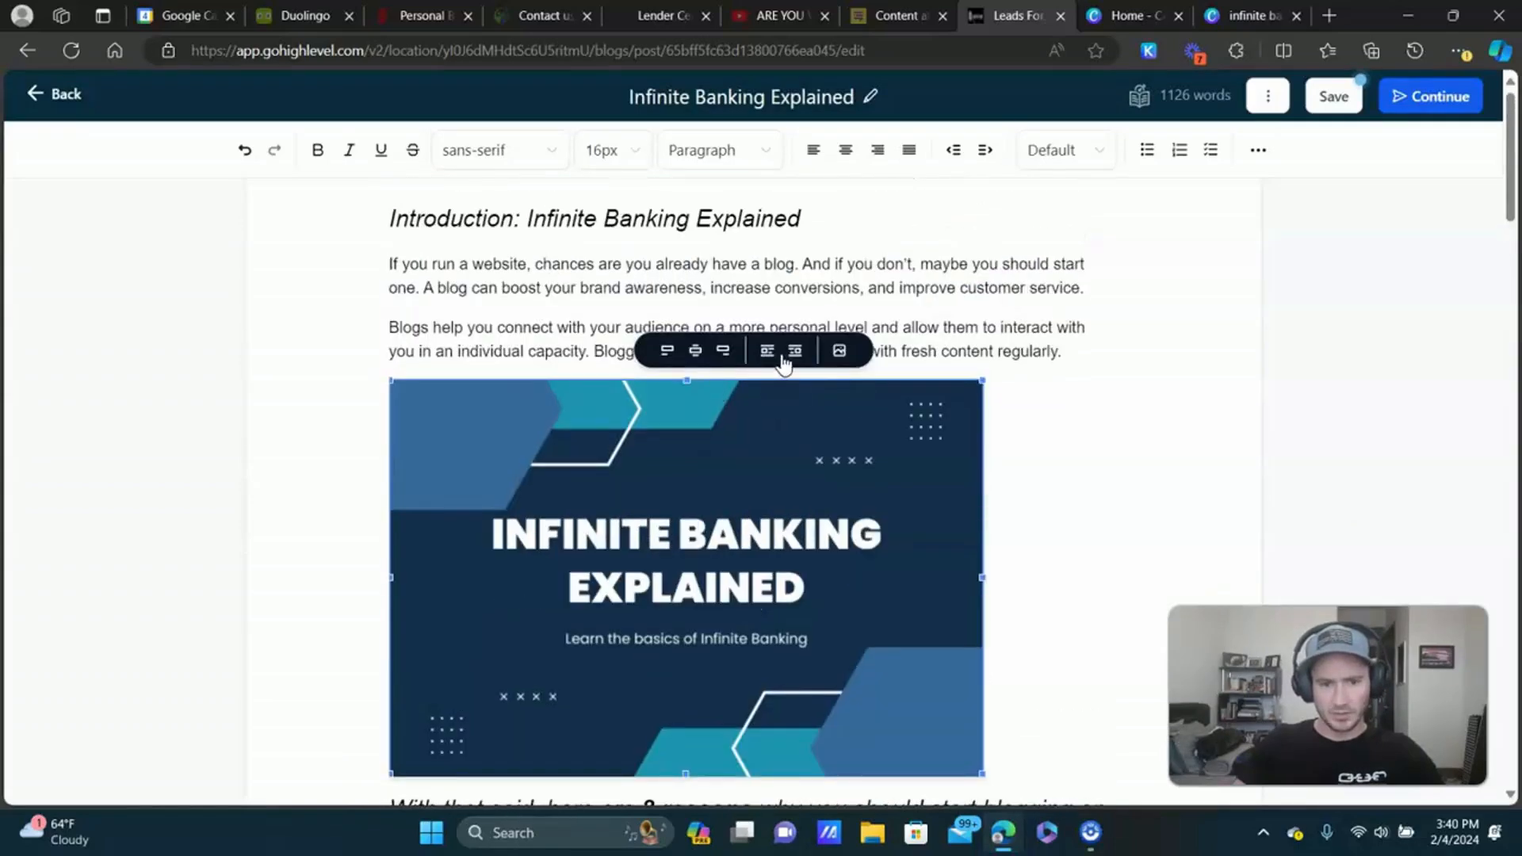
pyautogui.click(695, 355)
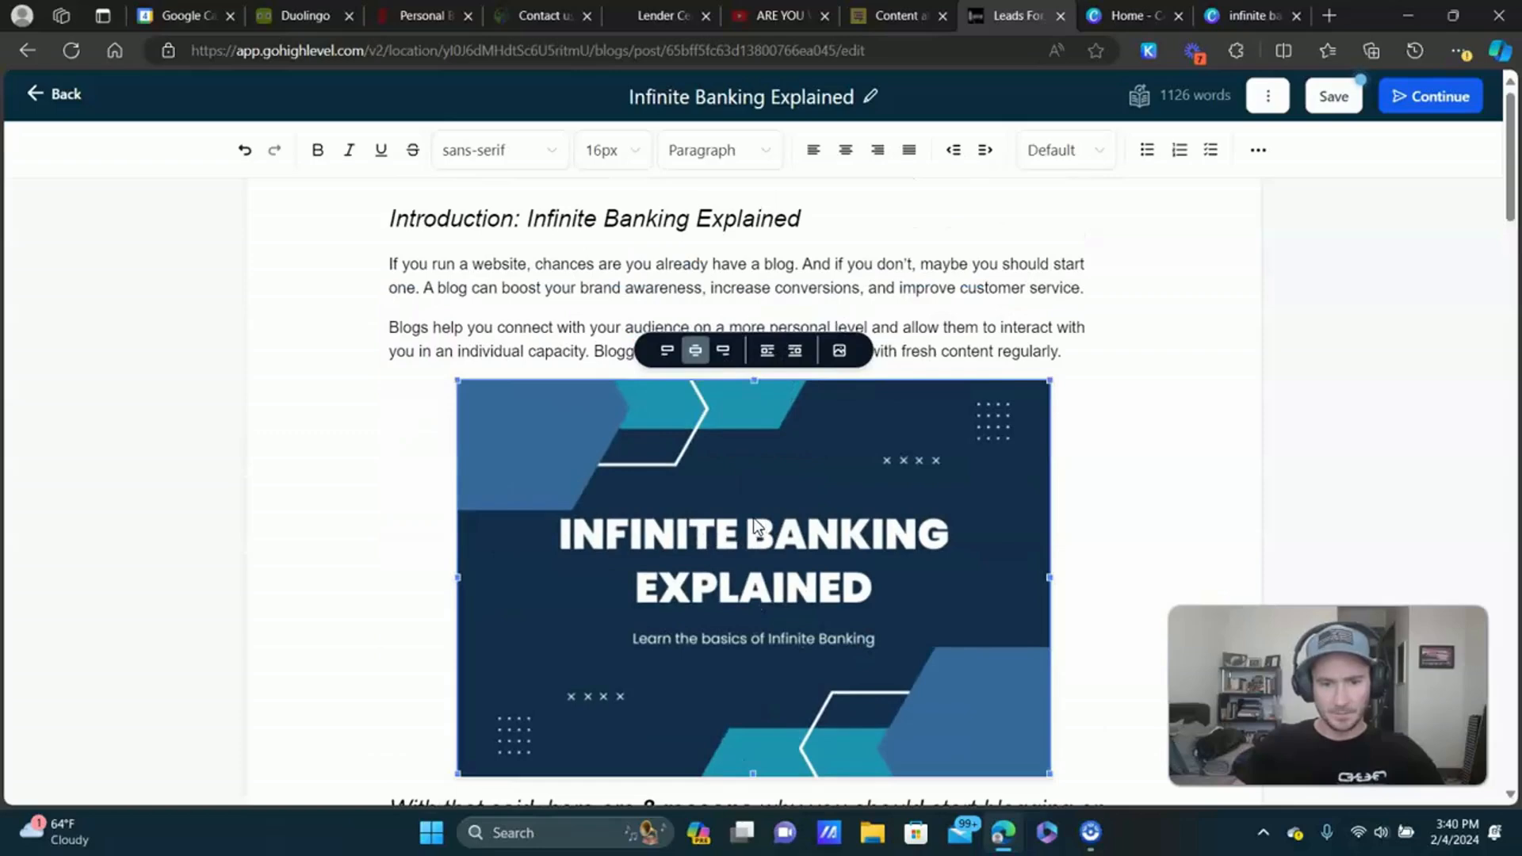
# Review the inserted image's edit settings, including its size and alt text, and close them without changes.
pyautogui.scroll(-3, 880, 507)
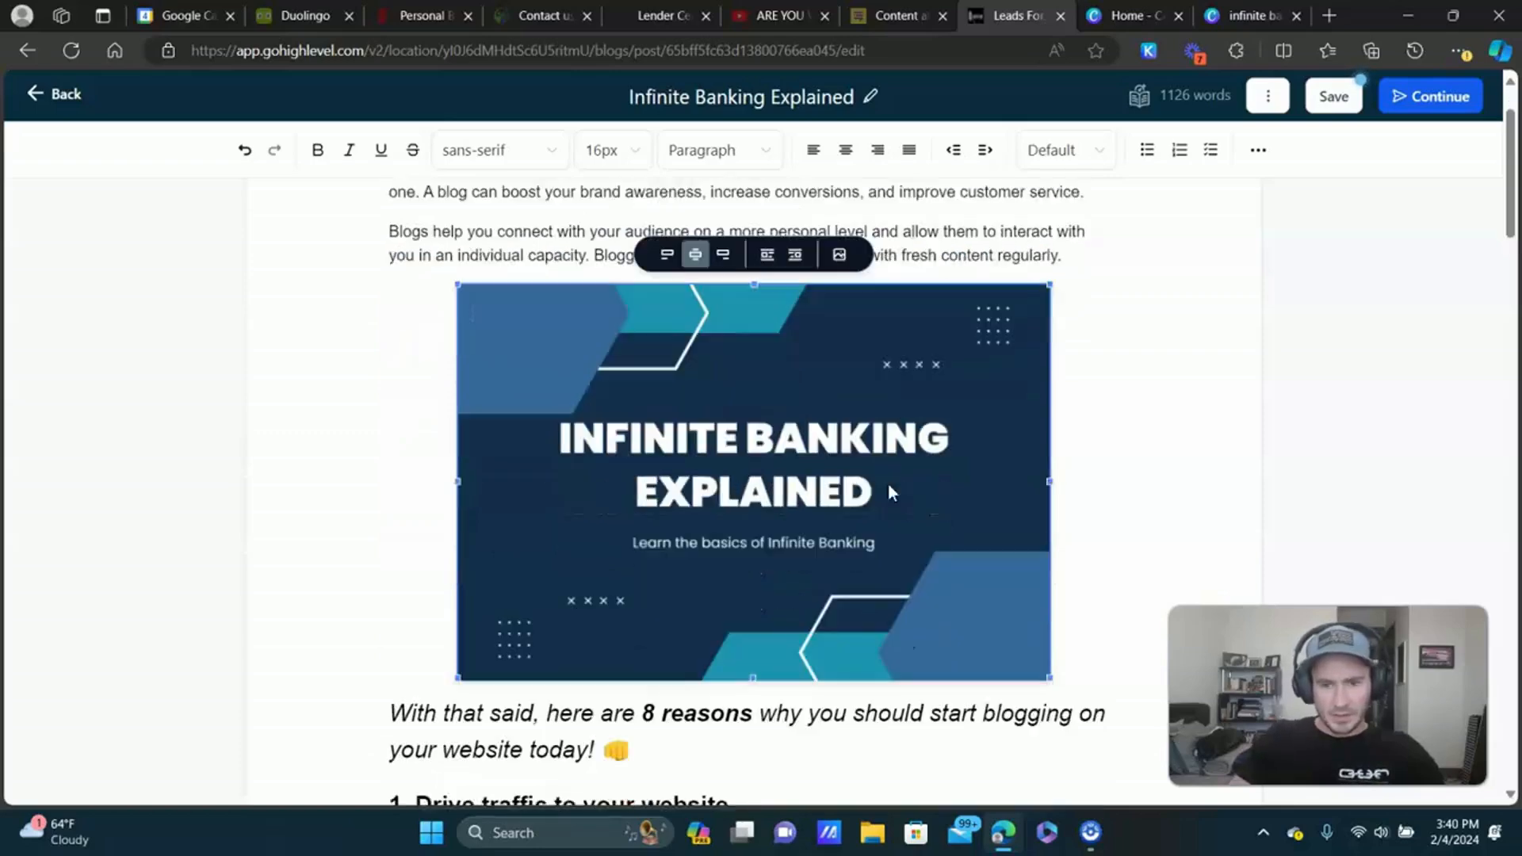
pyautogui.scroll(1, 818, 428)
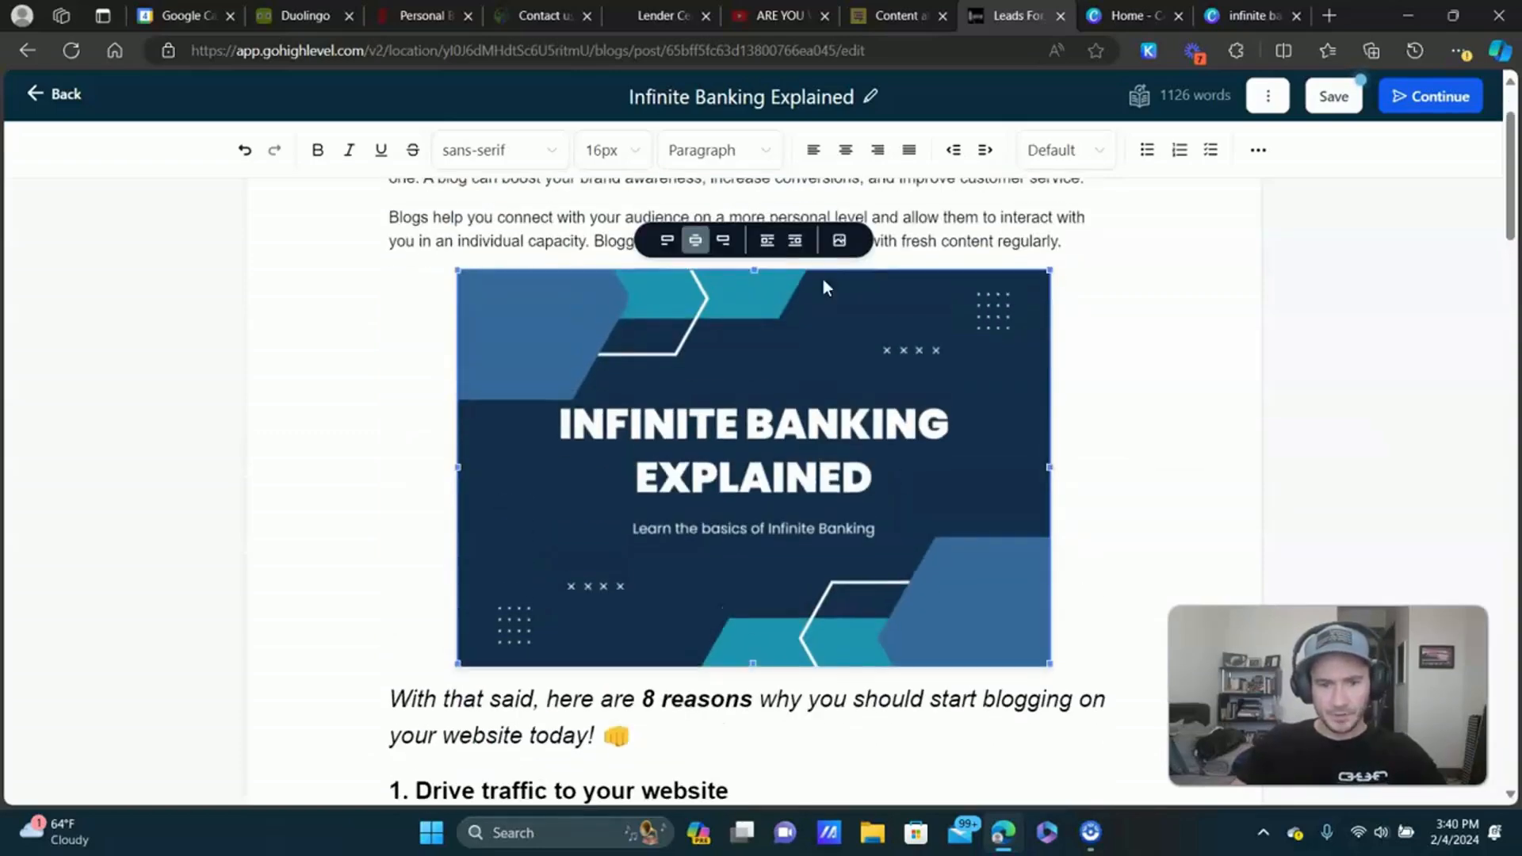
pyautogui.click(840, 243)
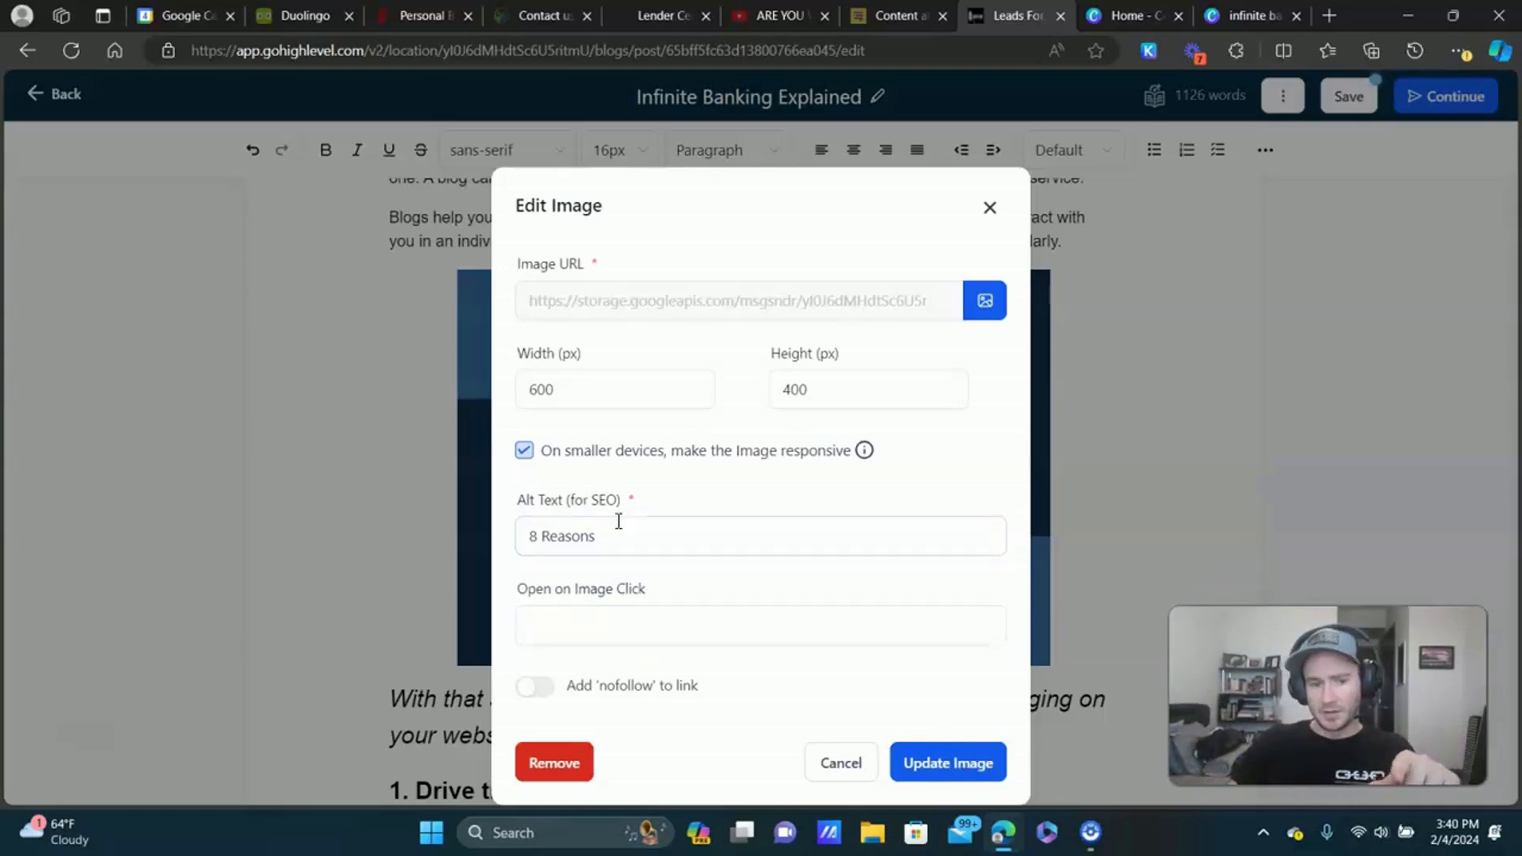
pyautogui.click(991, 208)
# Check the available heading styles for the "2. Convert traffic into leads" section heading, leaving its style as is.
pyautogui.scroll(-2, 1230, 380)
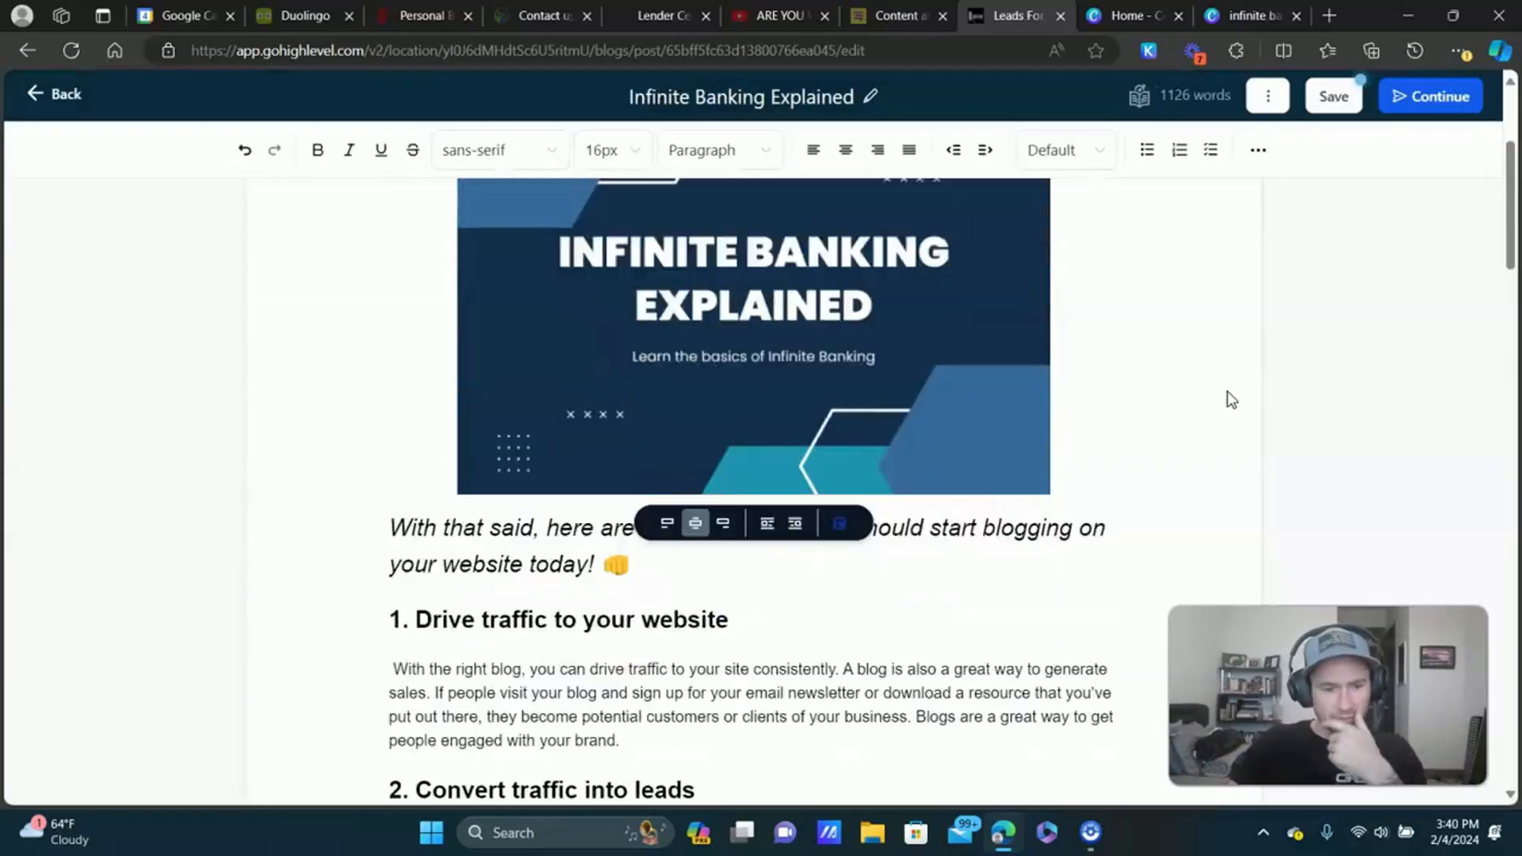
pyautogui.scroll(-2, 1220, 400)
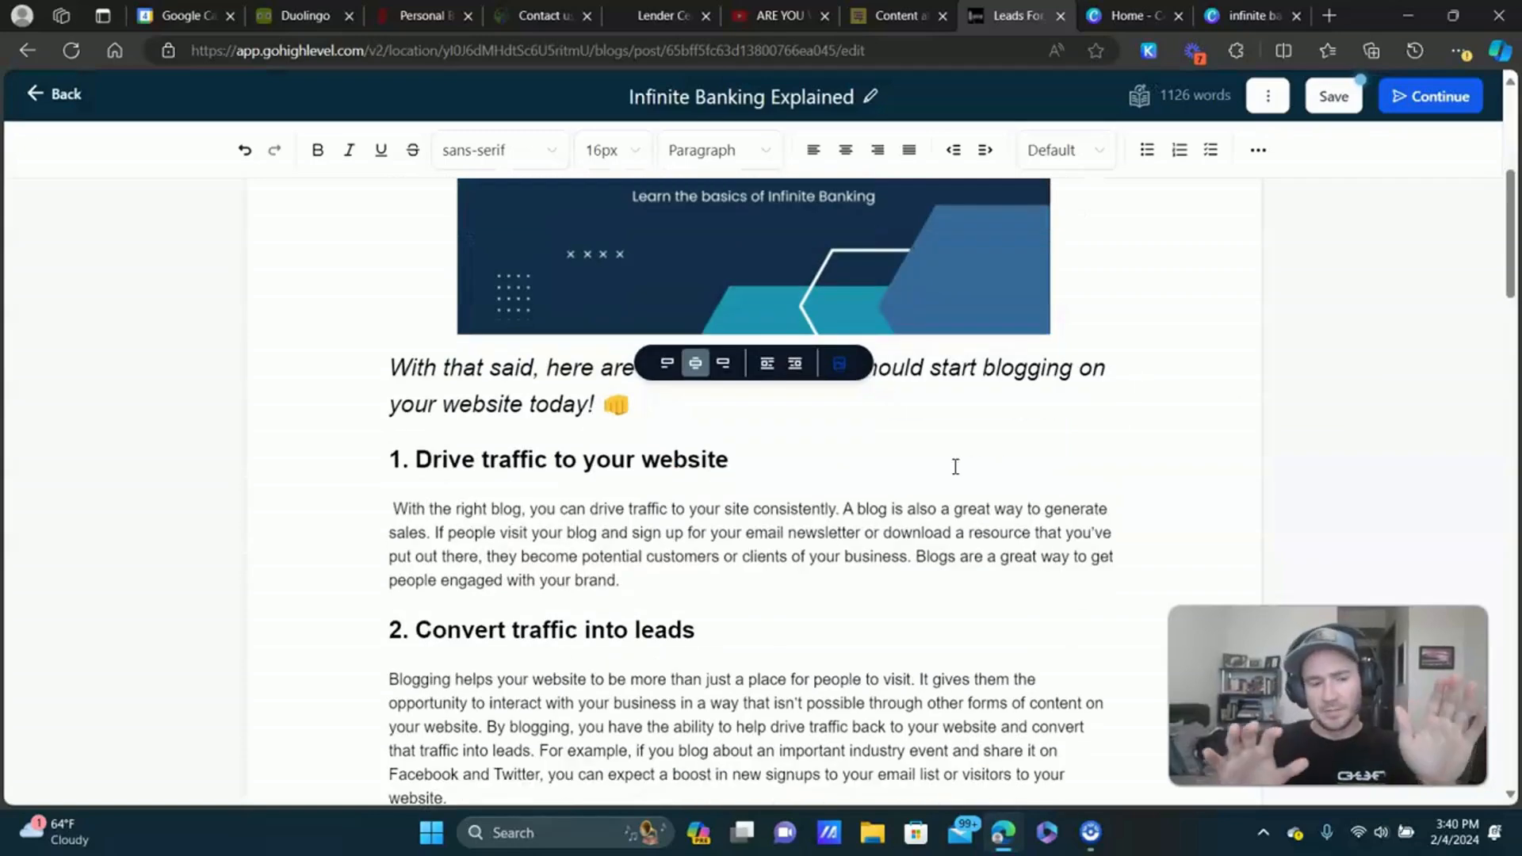
pyautogui.click(482, 396)
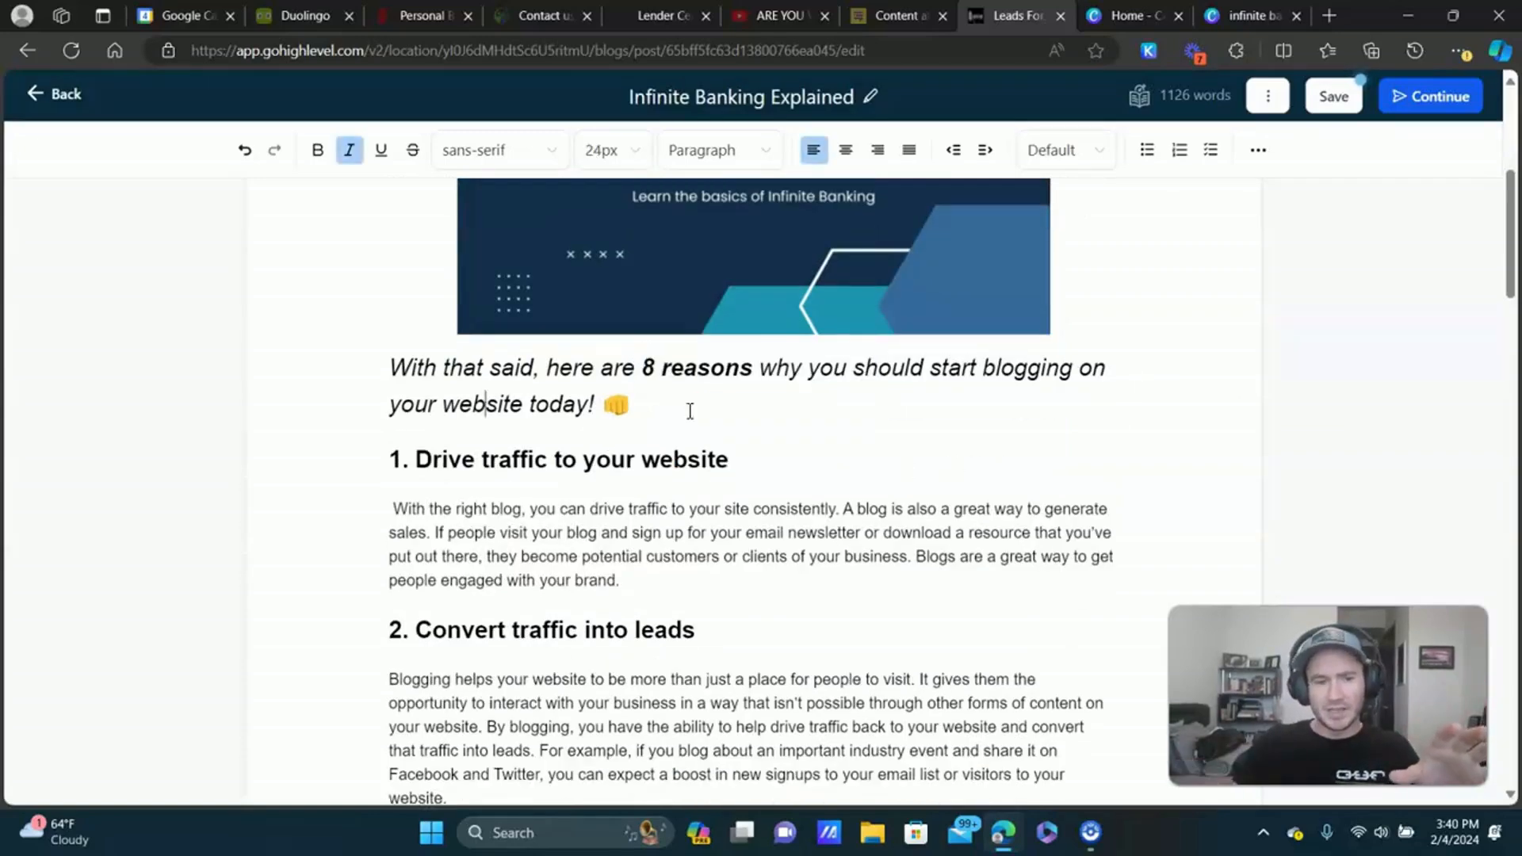
pyautogui.scroll(-4, 694, 414)
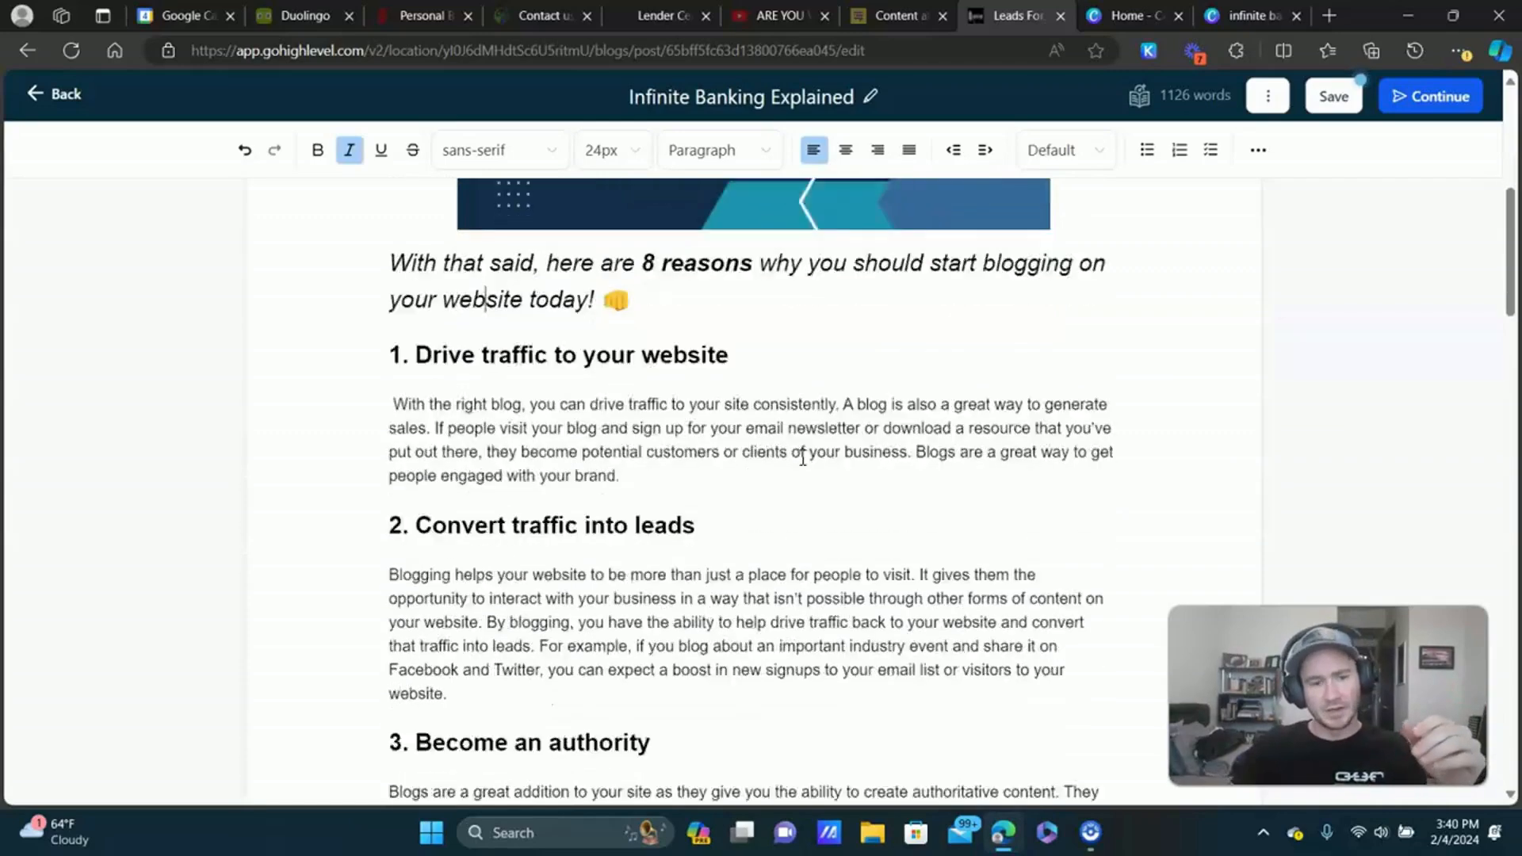
pyautogui.click(614, 300)
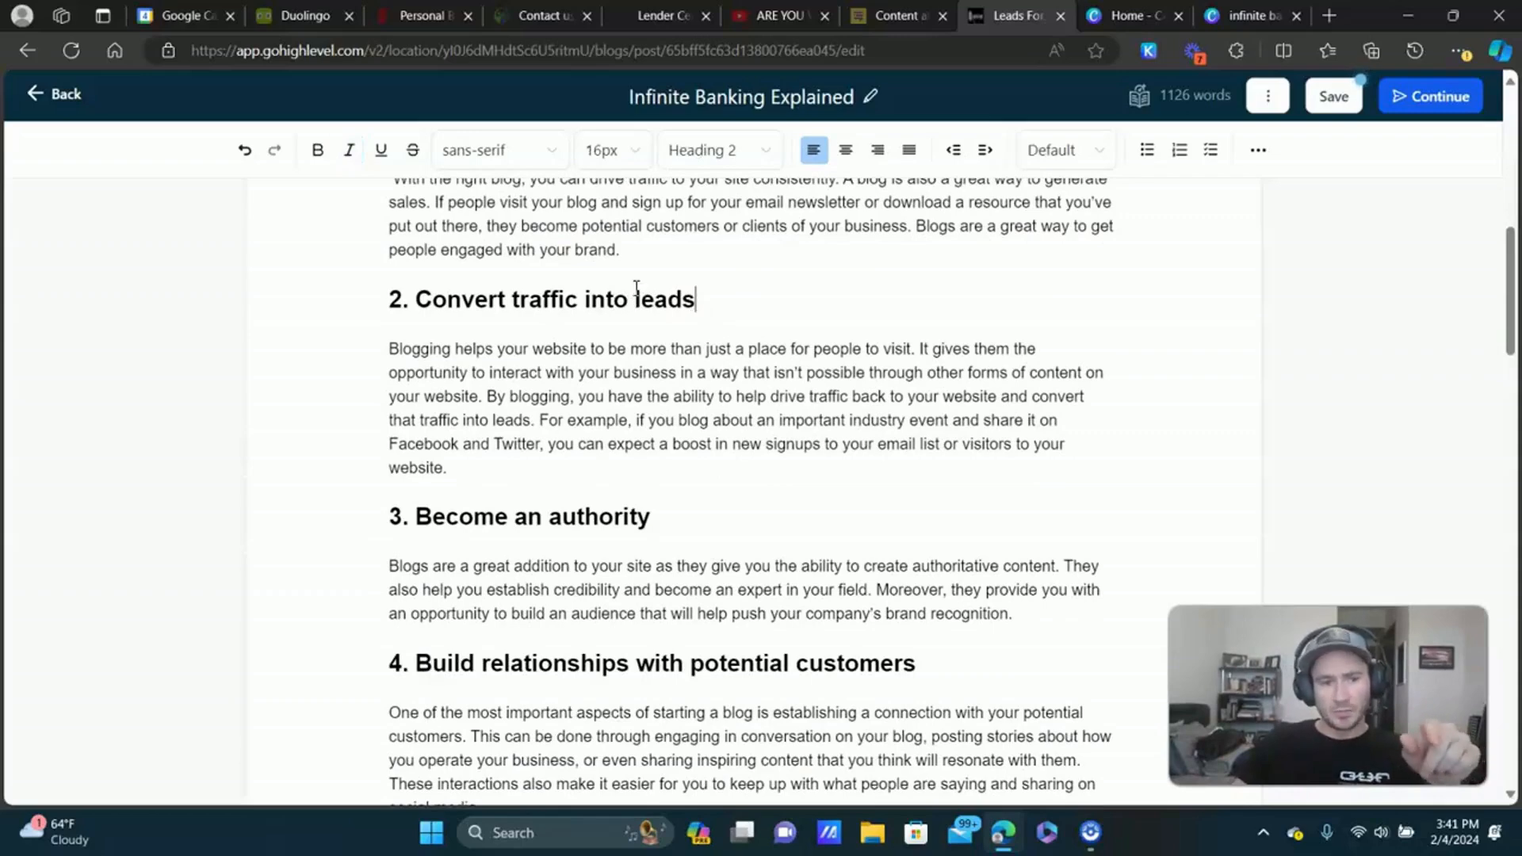
pyautogui.moveTo(654, 300); pyautogui.dragTo(487, 300)
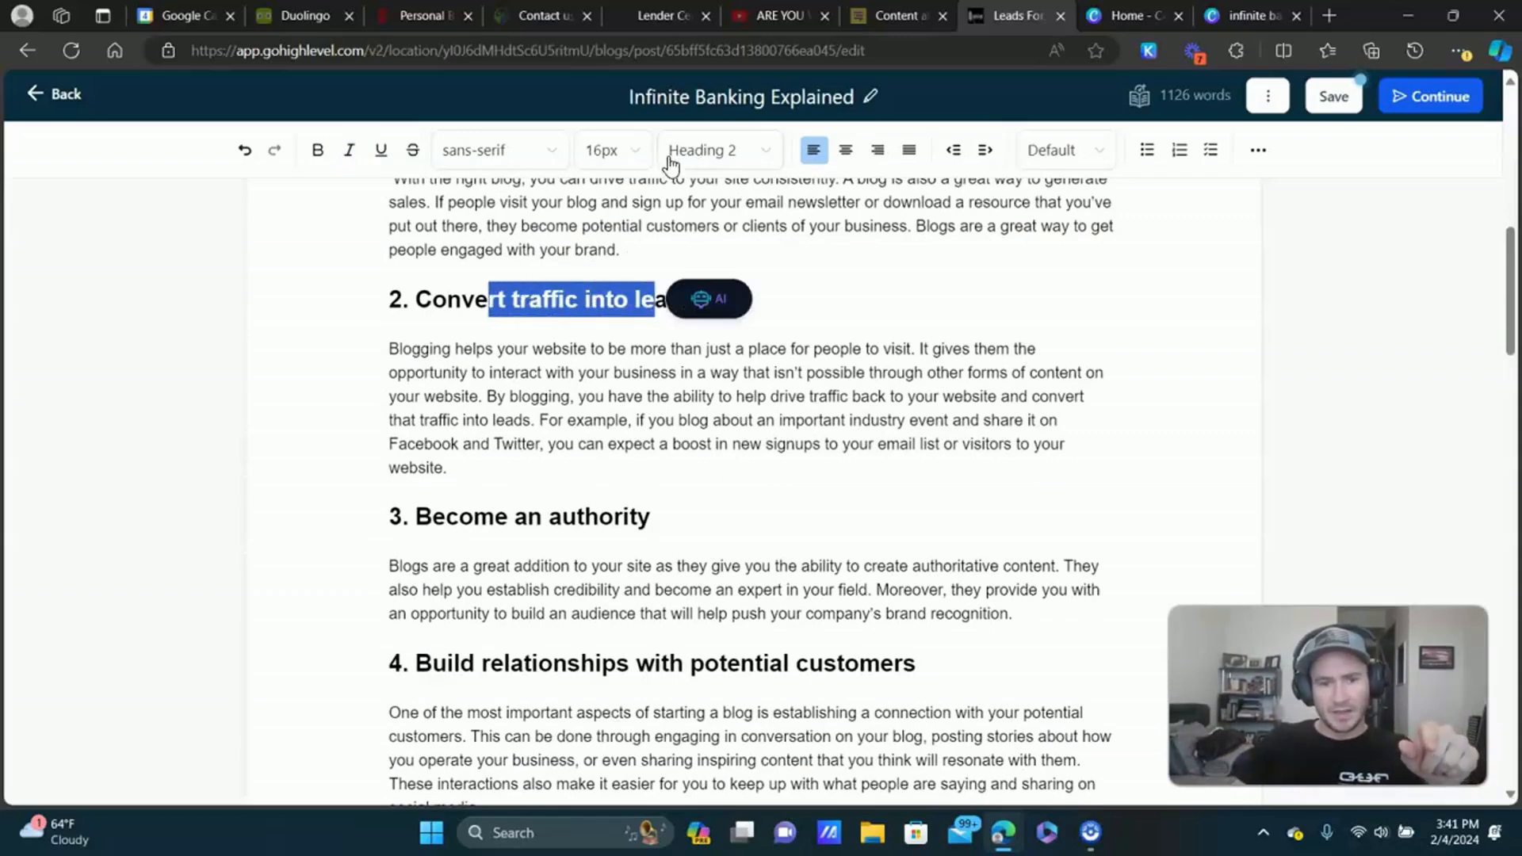
pyautogui.click(721, 158)
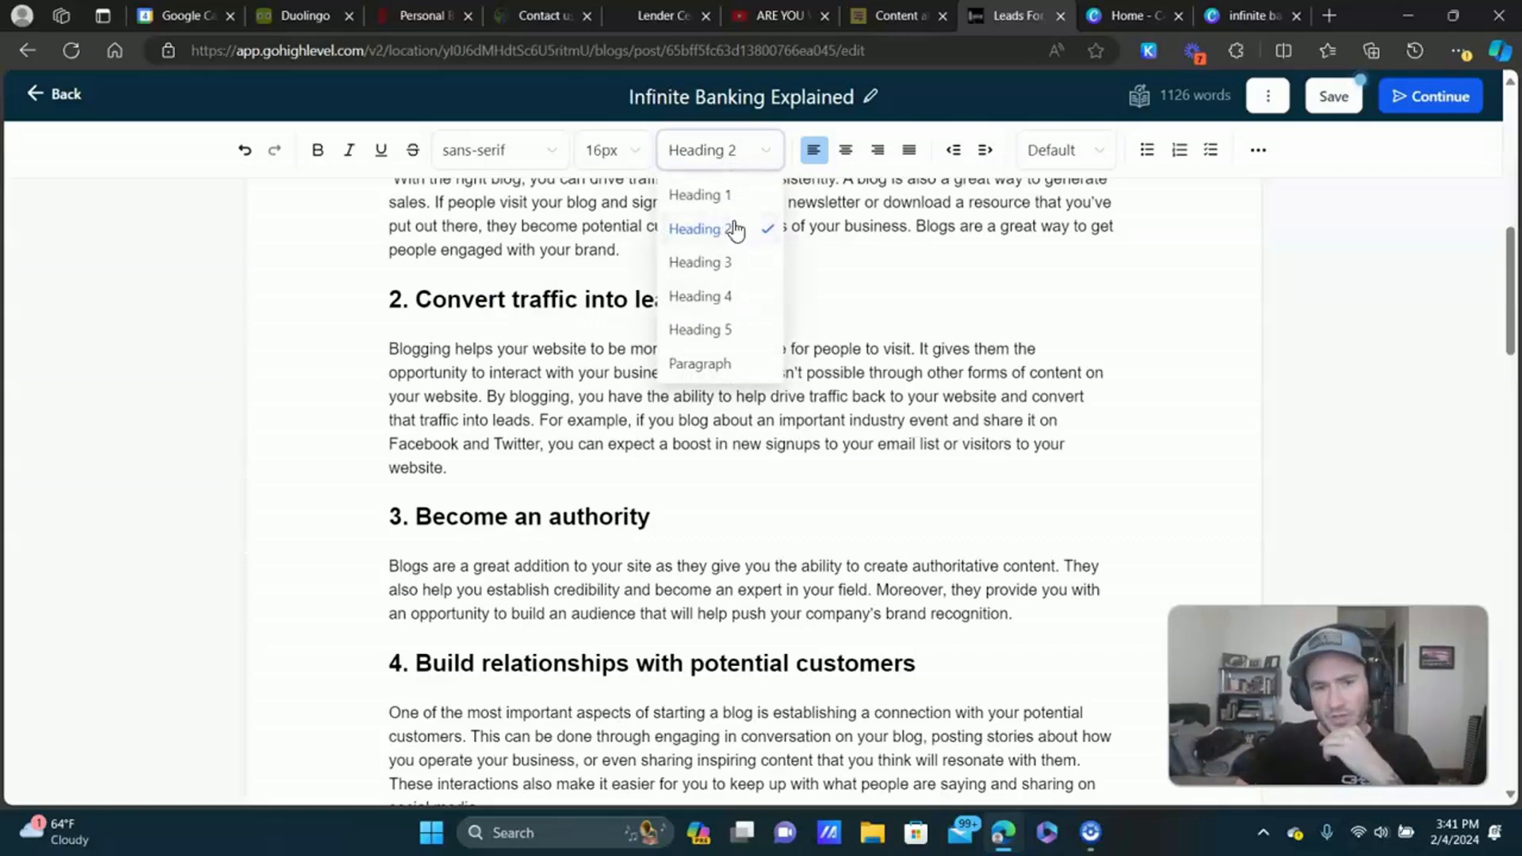
pyautogui.click(565, 304)
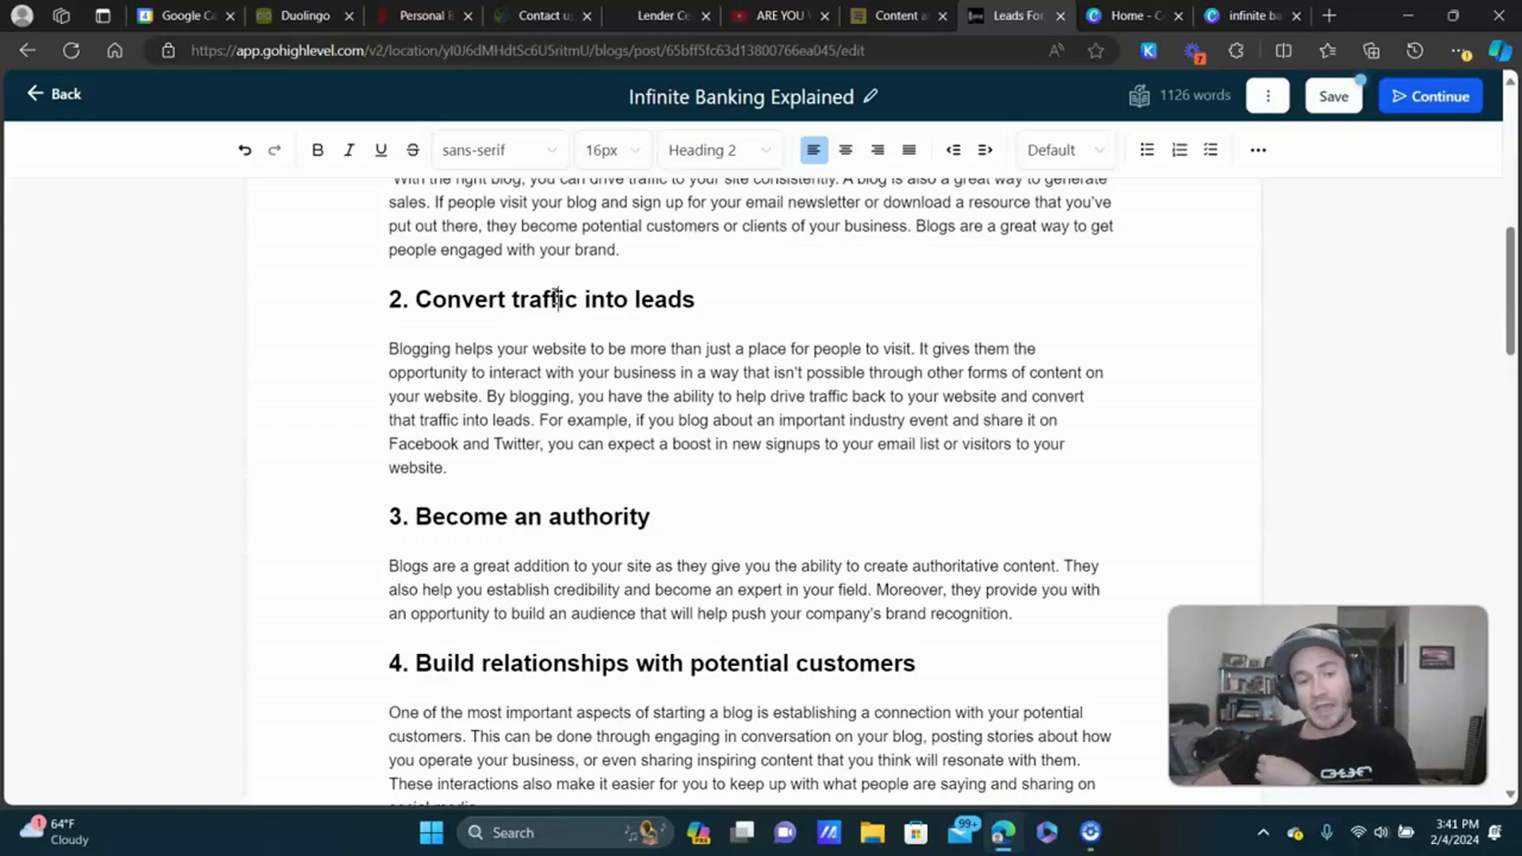
# View the editor's additional formatting and insert options, such as link, image, audio and video.
pyautogui.scroll(-3, 579, 304)
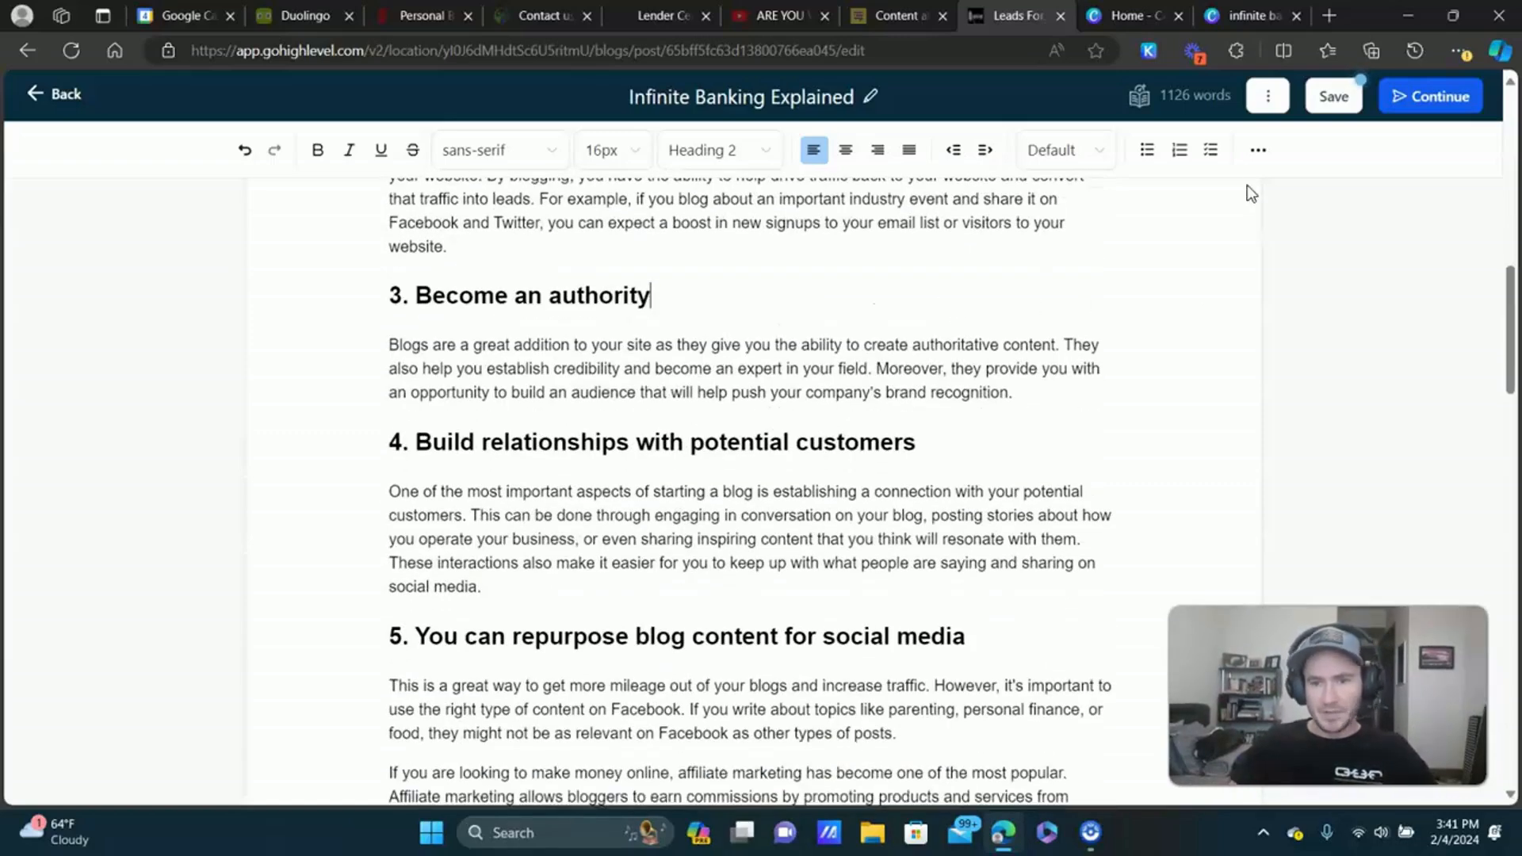
pyautogui.click(1259, 152)
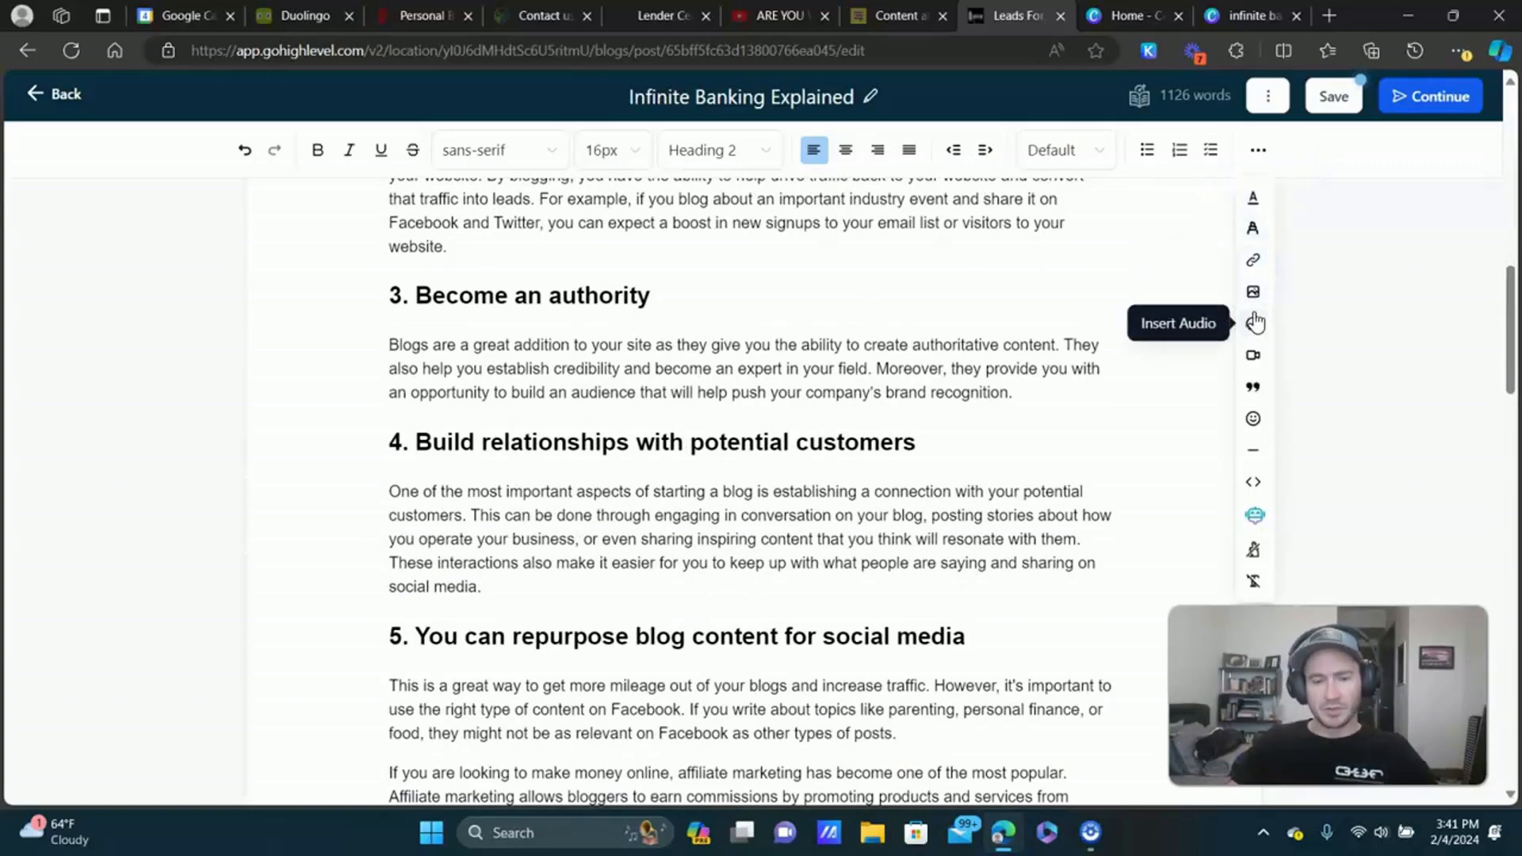
pyautogui.click(902, 325)
# Examine the template's numbered sections and their headings throughout the post body.
pyautogui.scroll(-6, 896, 313)
pyautogui.scroll(3, 535, 355)
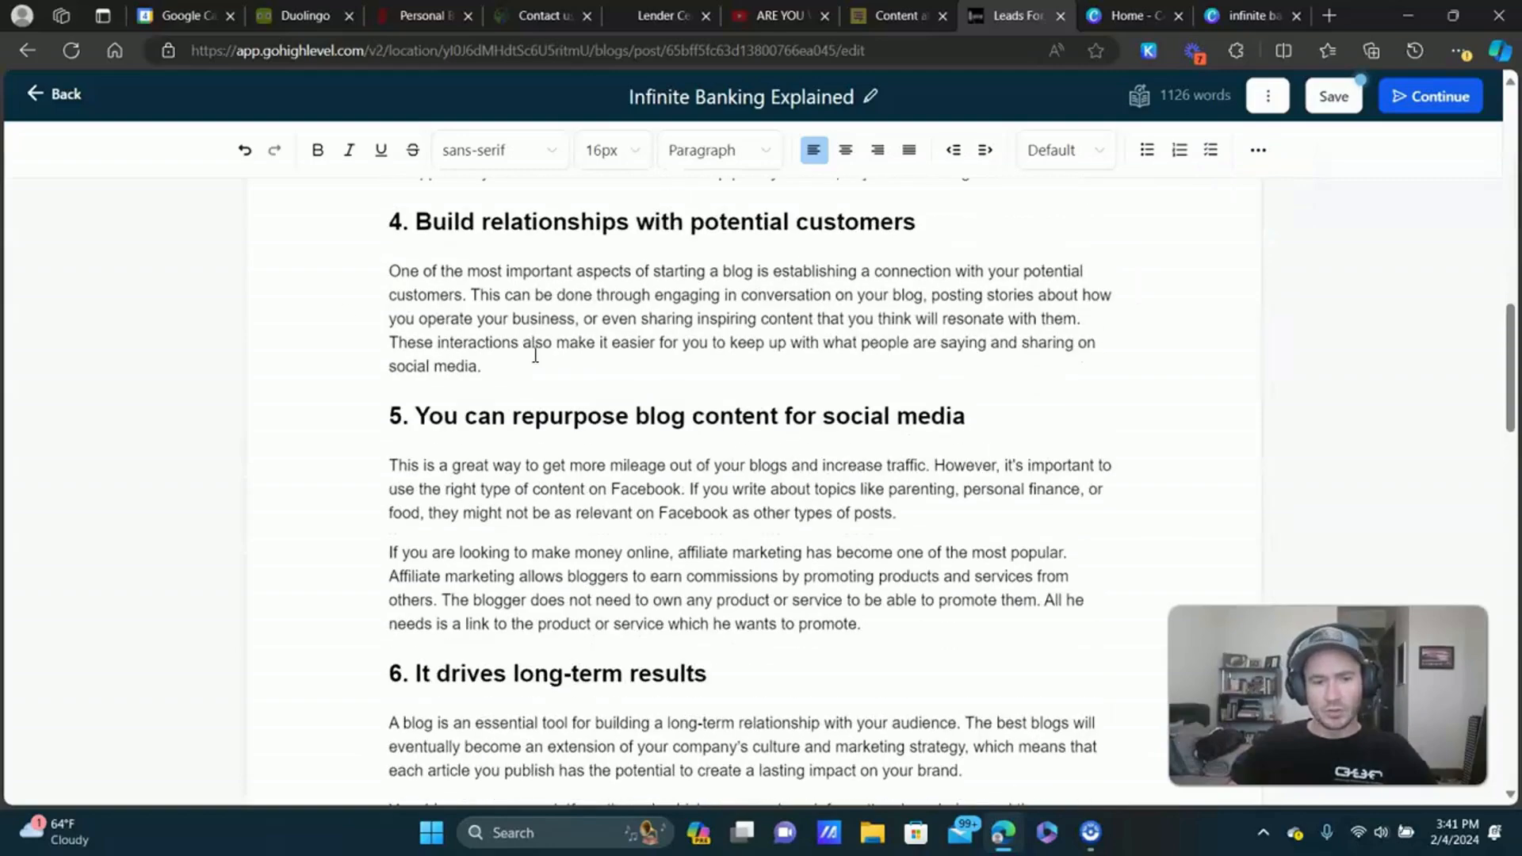
pyautogui.scroll(13, 547, 367)
pyautogui.scroll(-6, 672, 334)
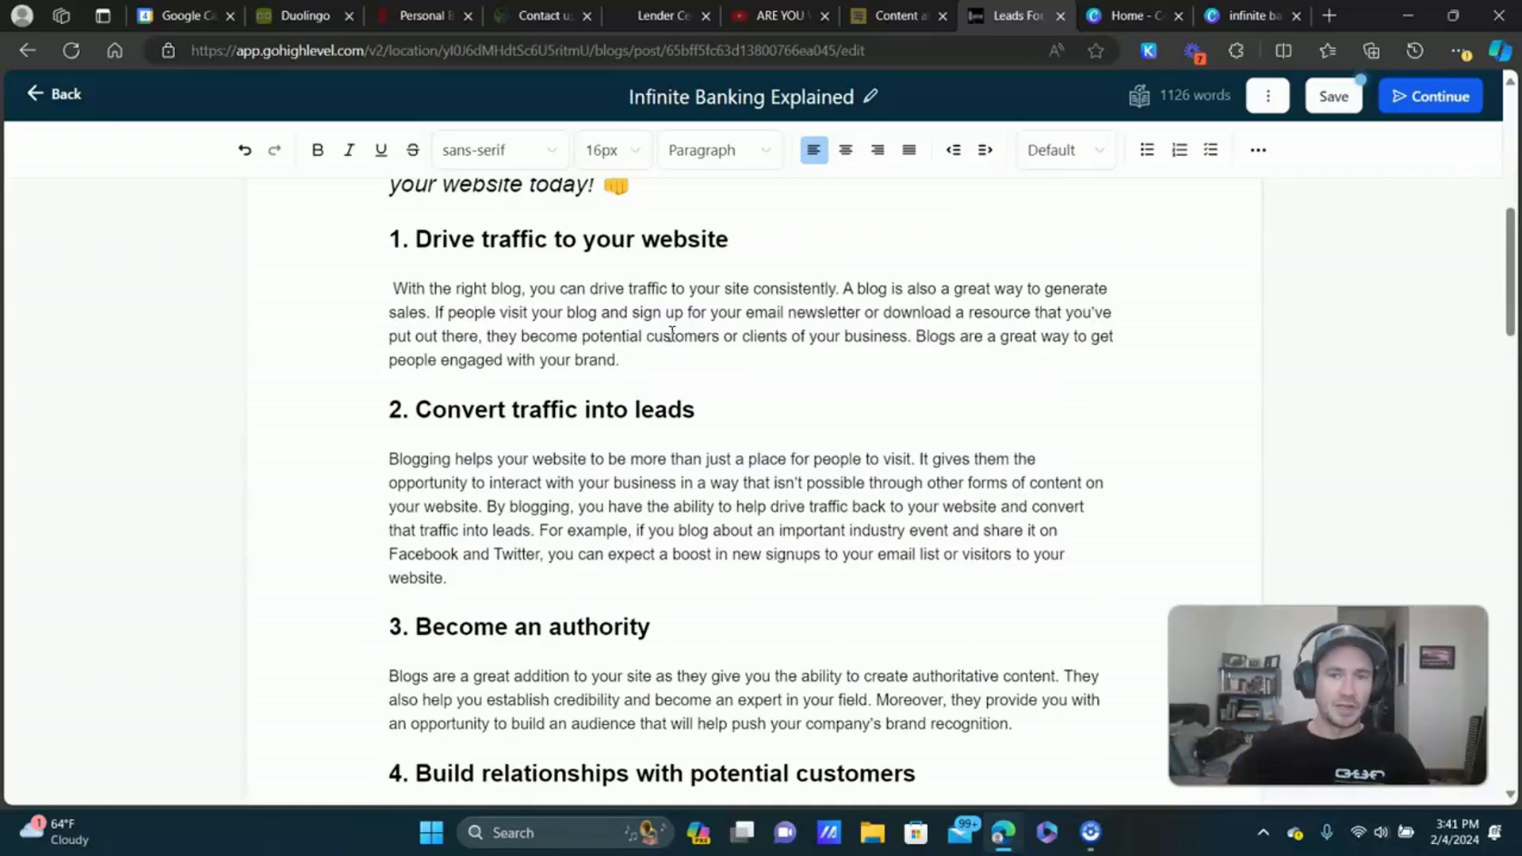
pyautogui.scroll(-3, 706, 279)
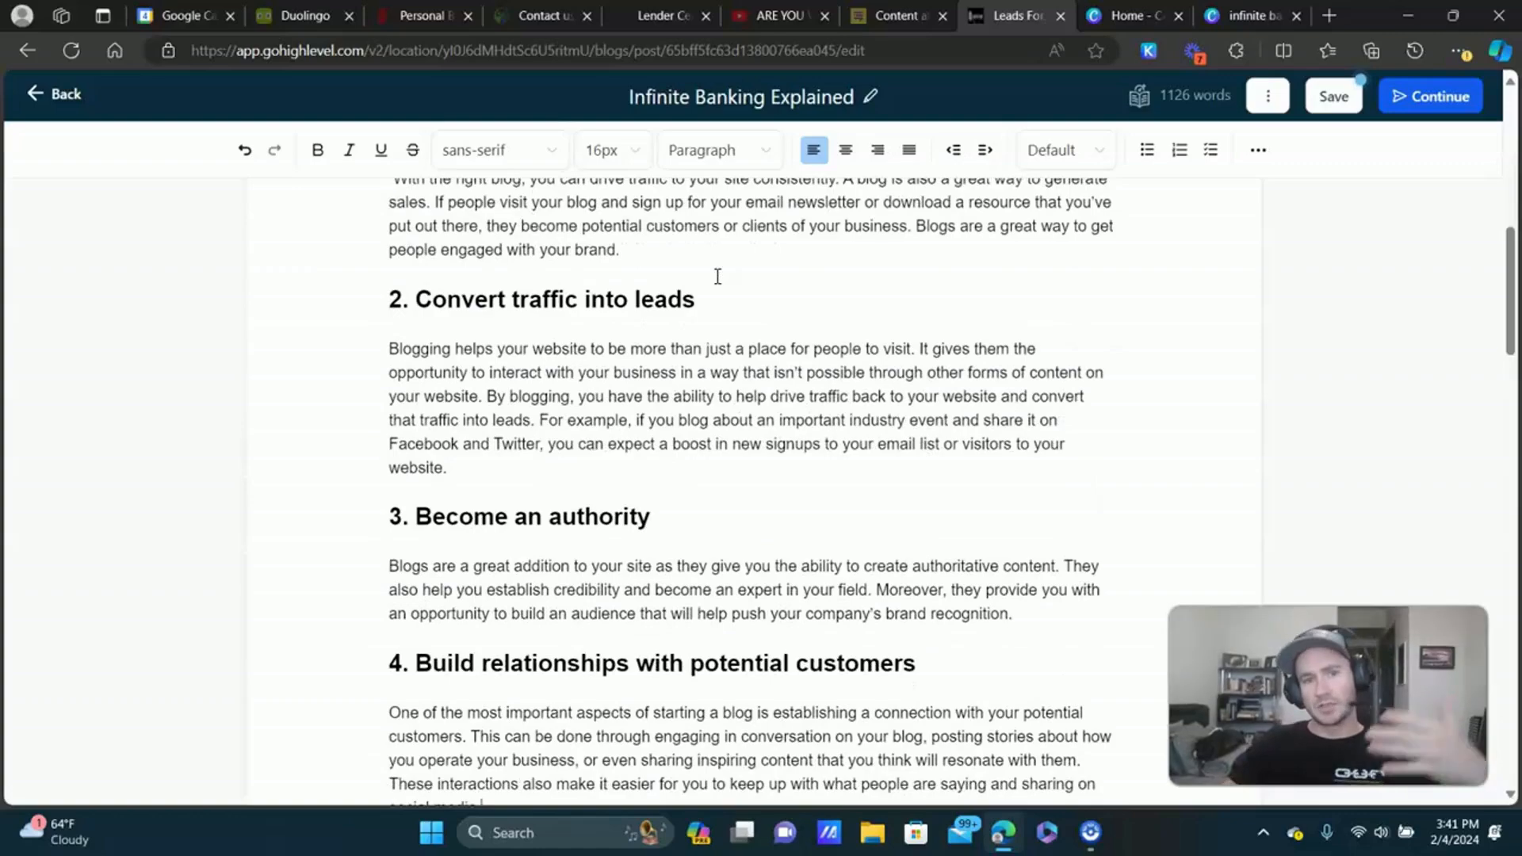
pyautogui.scroll(-8, 717, 276)
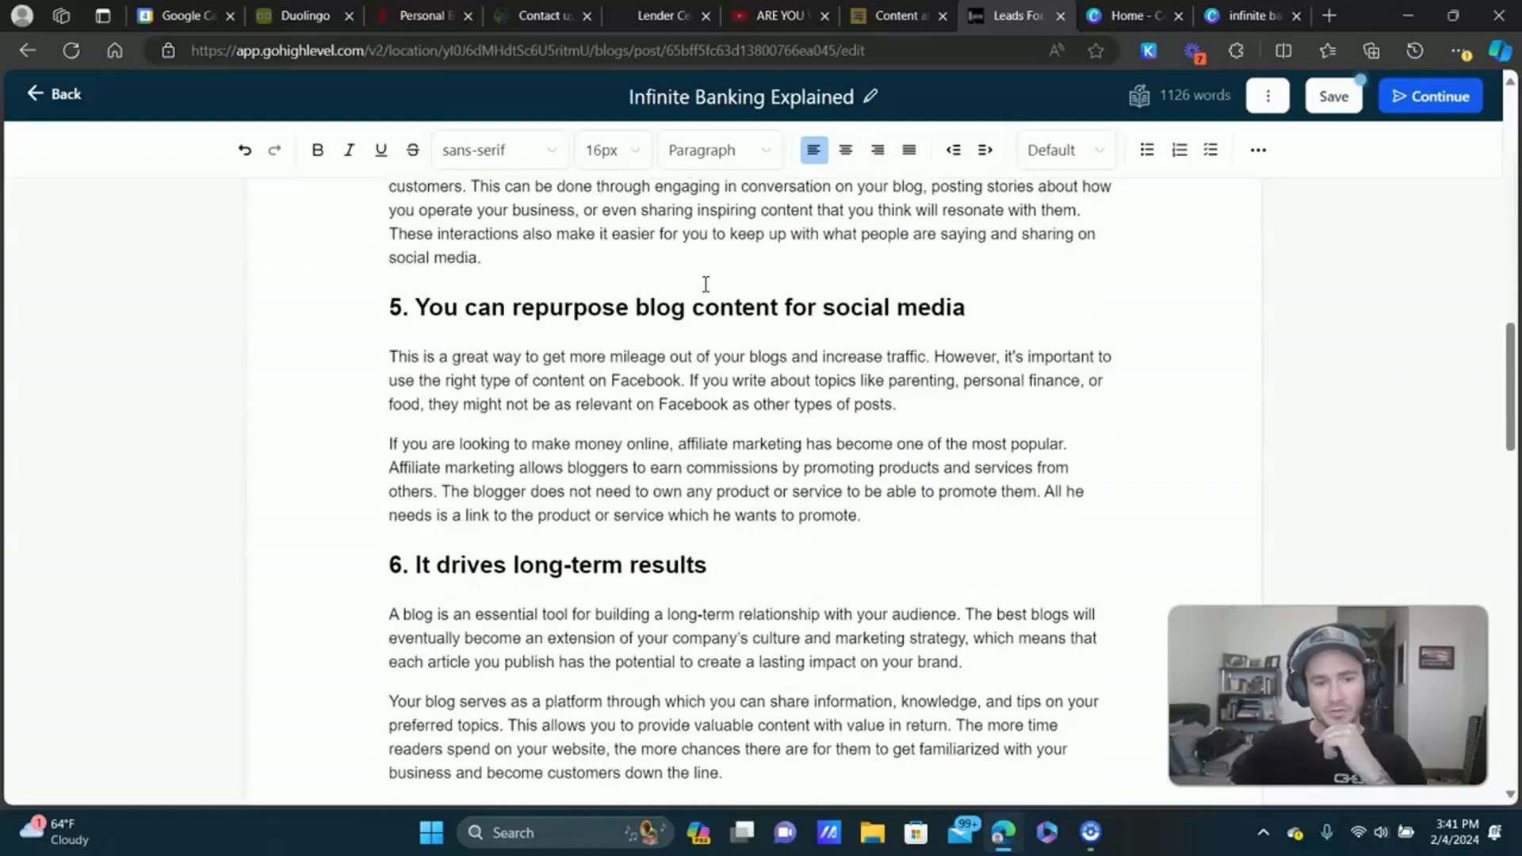
pyautogui.scroll(2, 707, 280)
pyautogui.scroll(10, 707, 281)
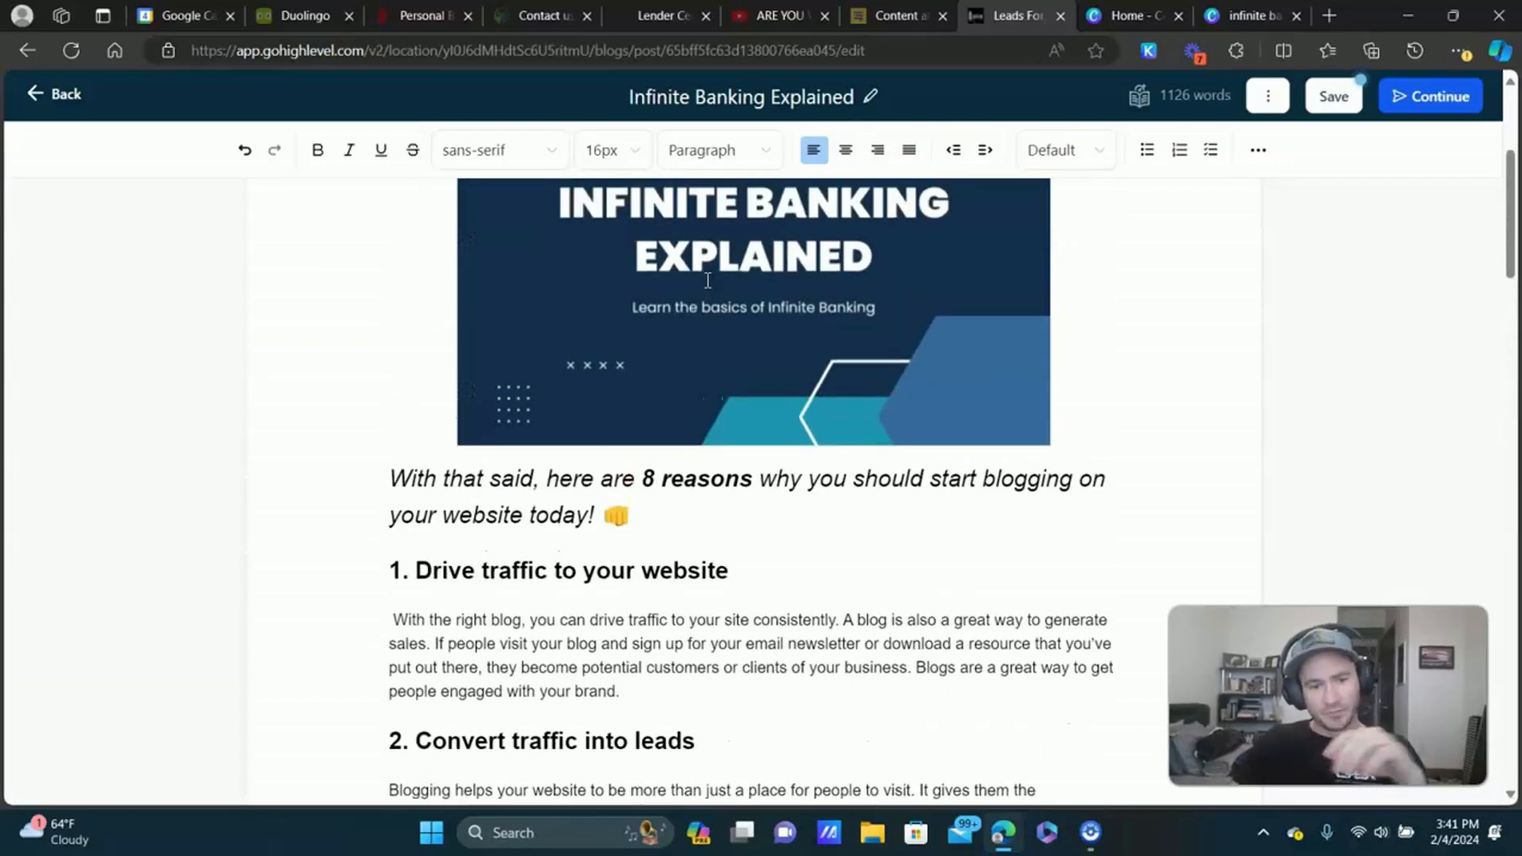
pyautogui.scroll(-5, 711, 314)
pyautogui.scroll(-7, 710, 315)
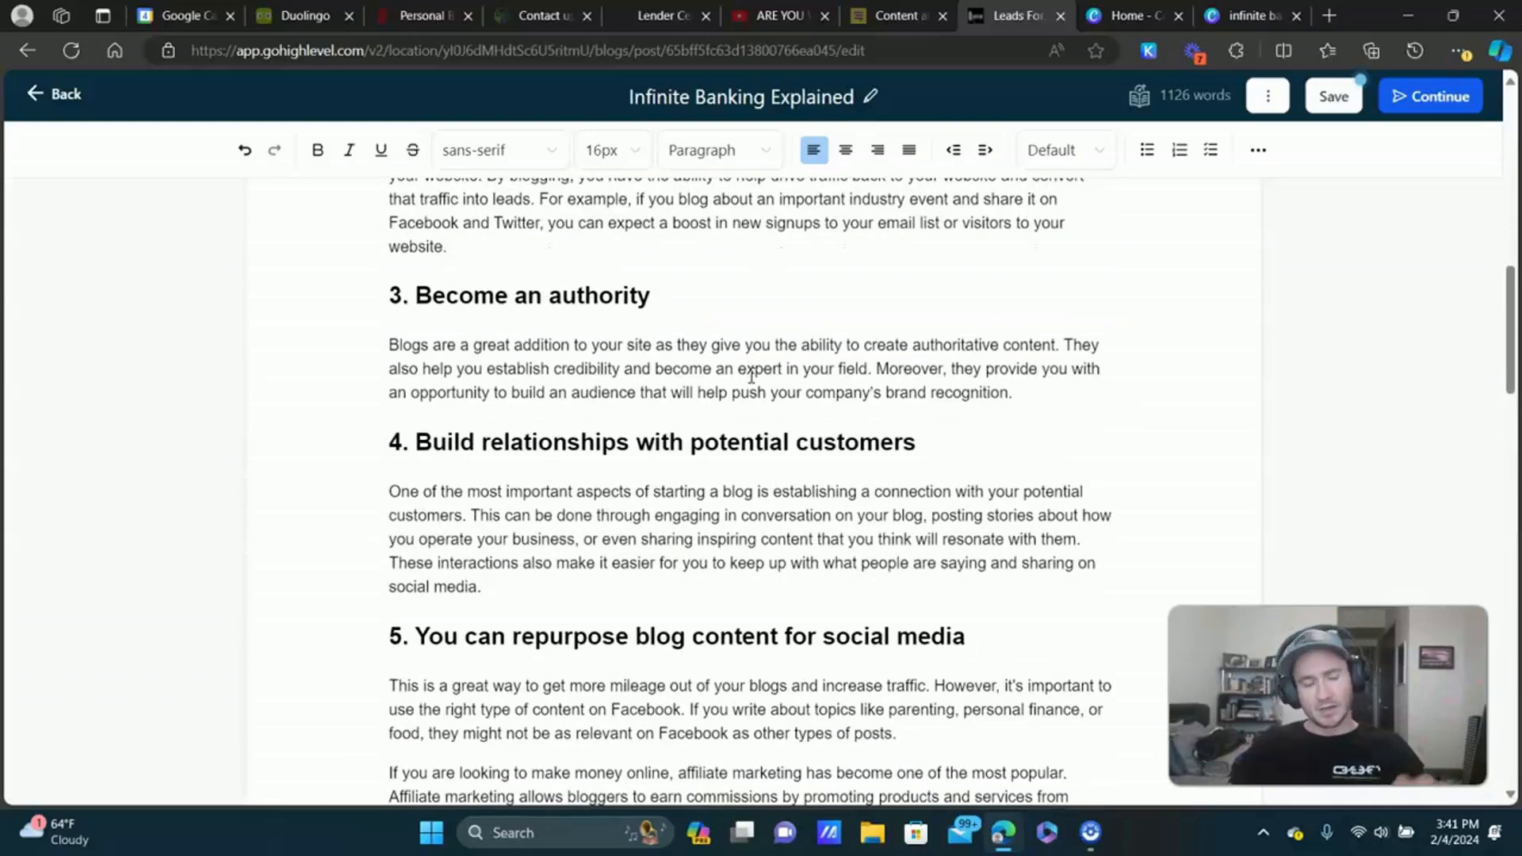
pyautogui.scroll(-3, 751, 374)
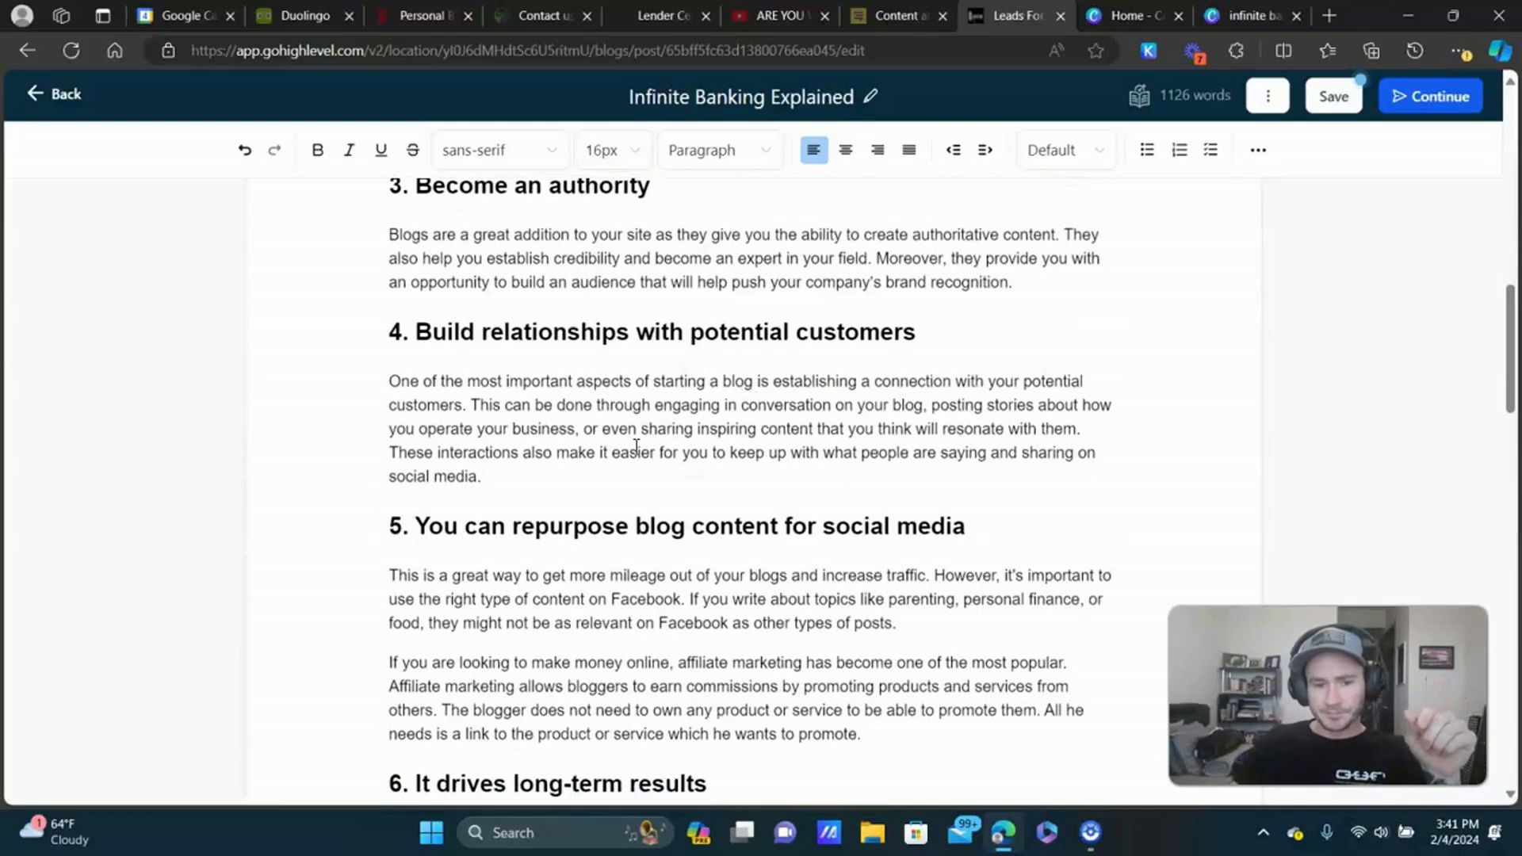
# Review the blog editor's AI Generate Content form, including its type, title, description, keywords, writing tone and variations fields, and close it unused.
pyautogui.click(587, 523)
pyautogui.click(584, 488)
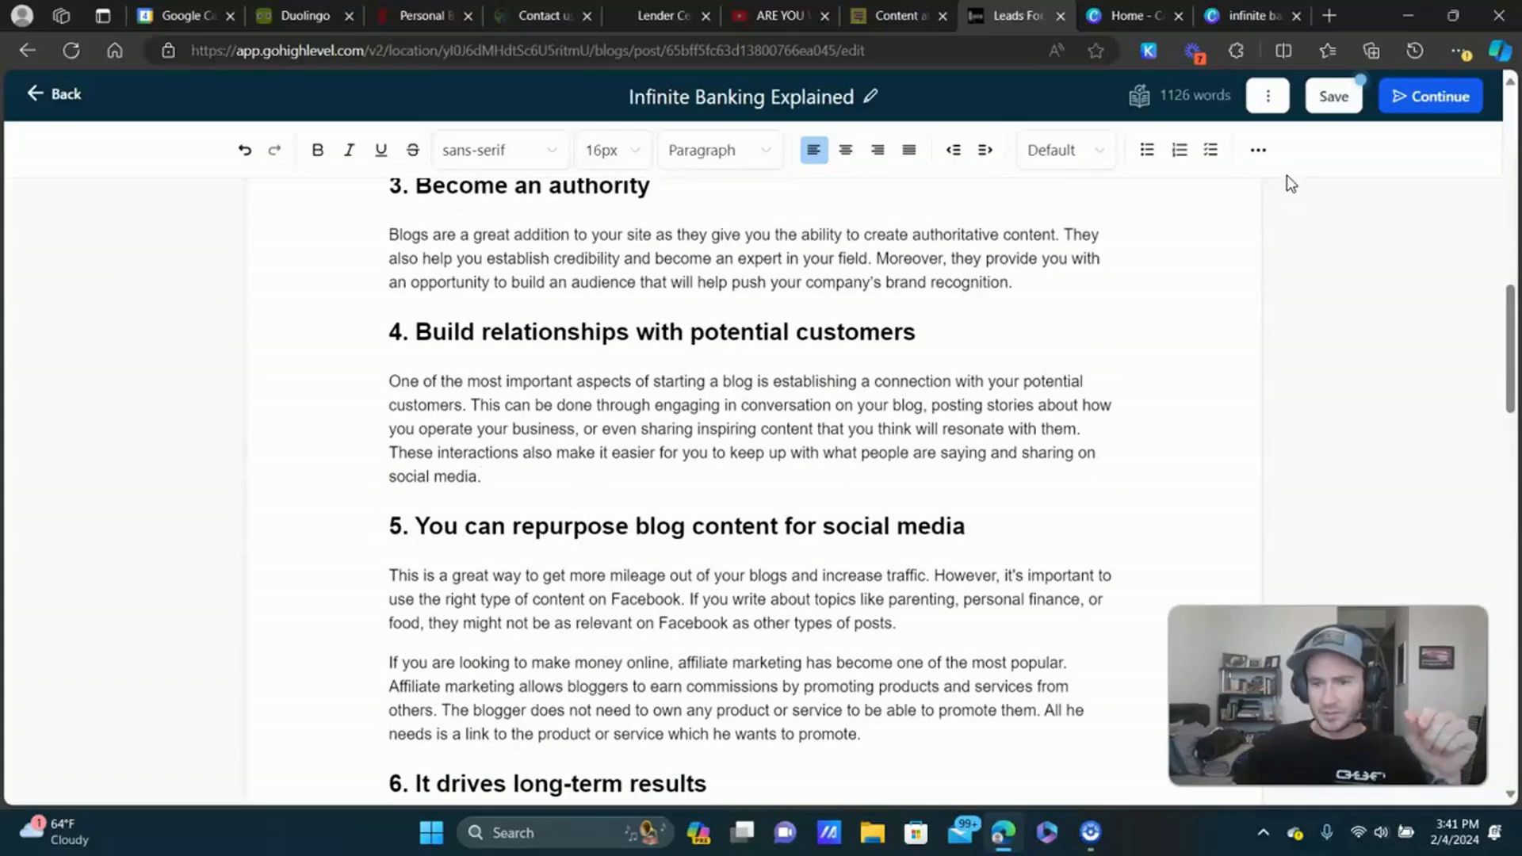
pyautogui.click(1268, 153)
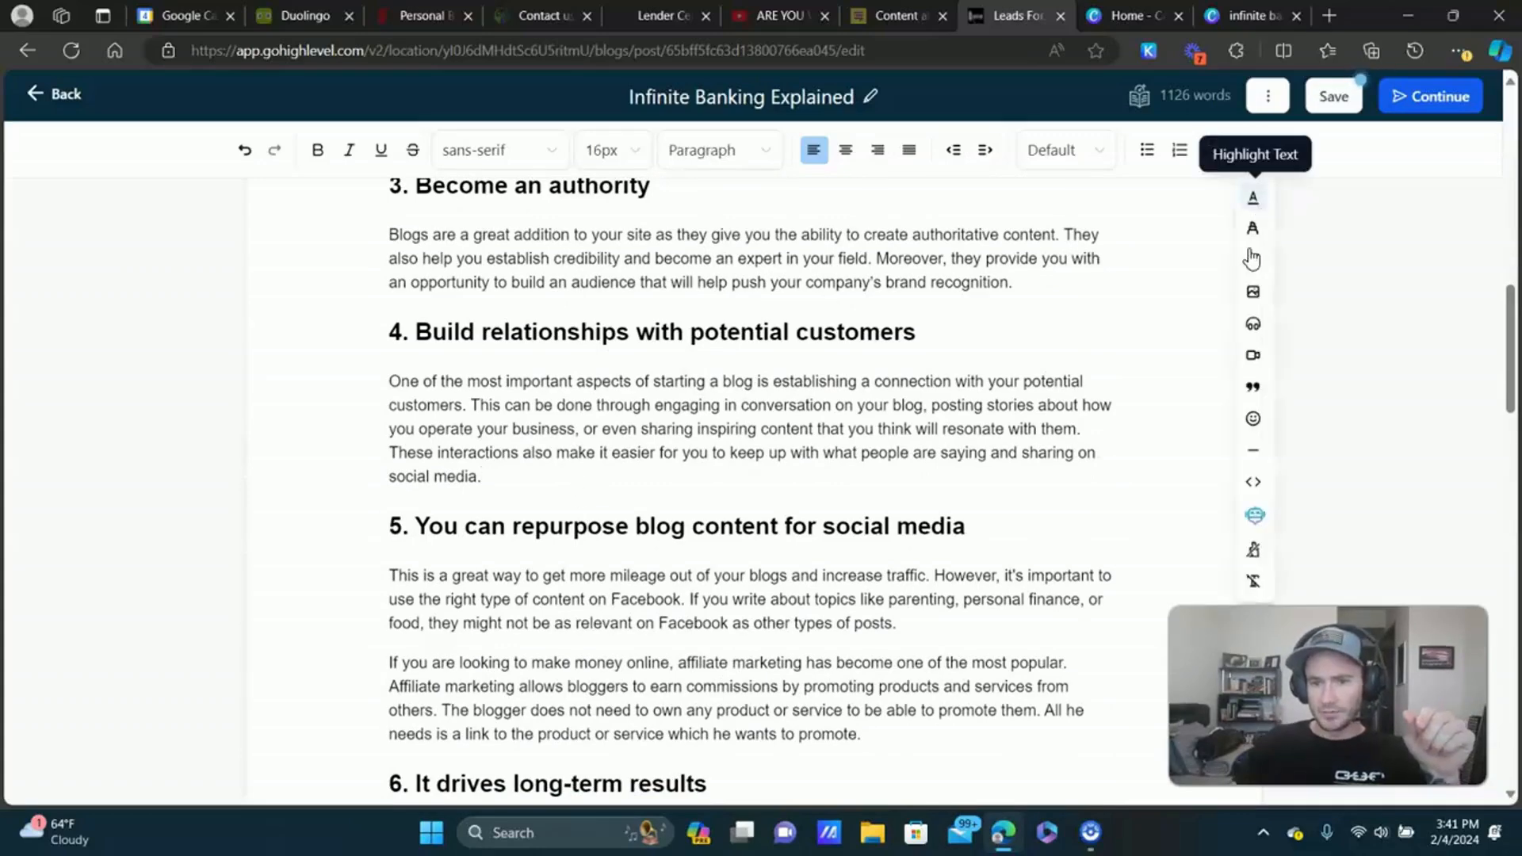
pyautogui.scroll(-1, 1252, 235)
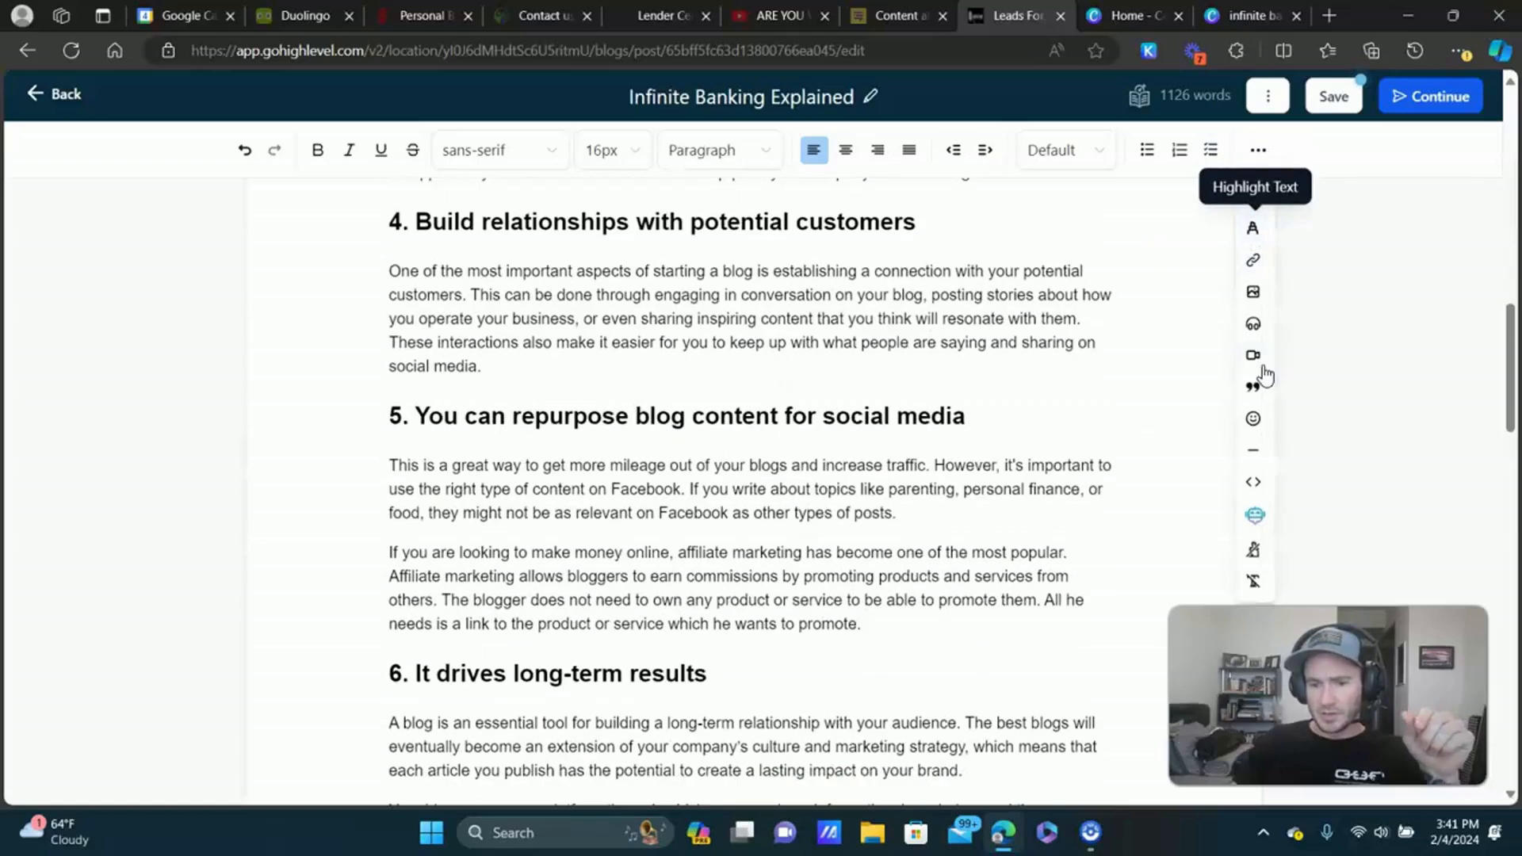
pyautogui.click(1259, 517)
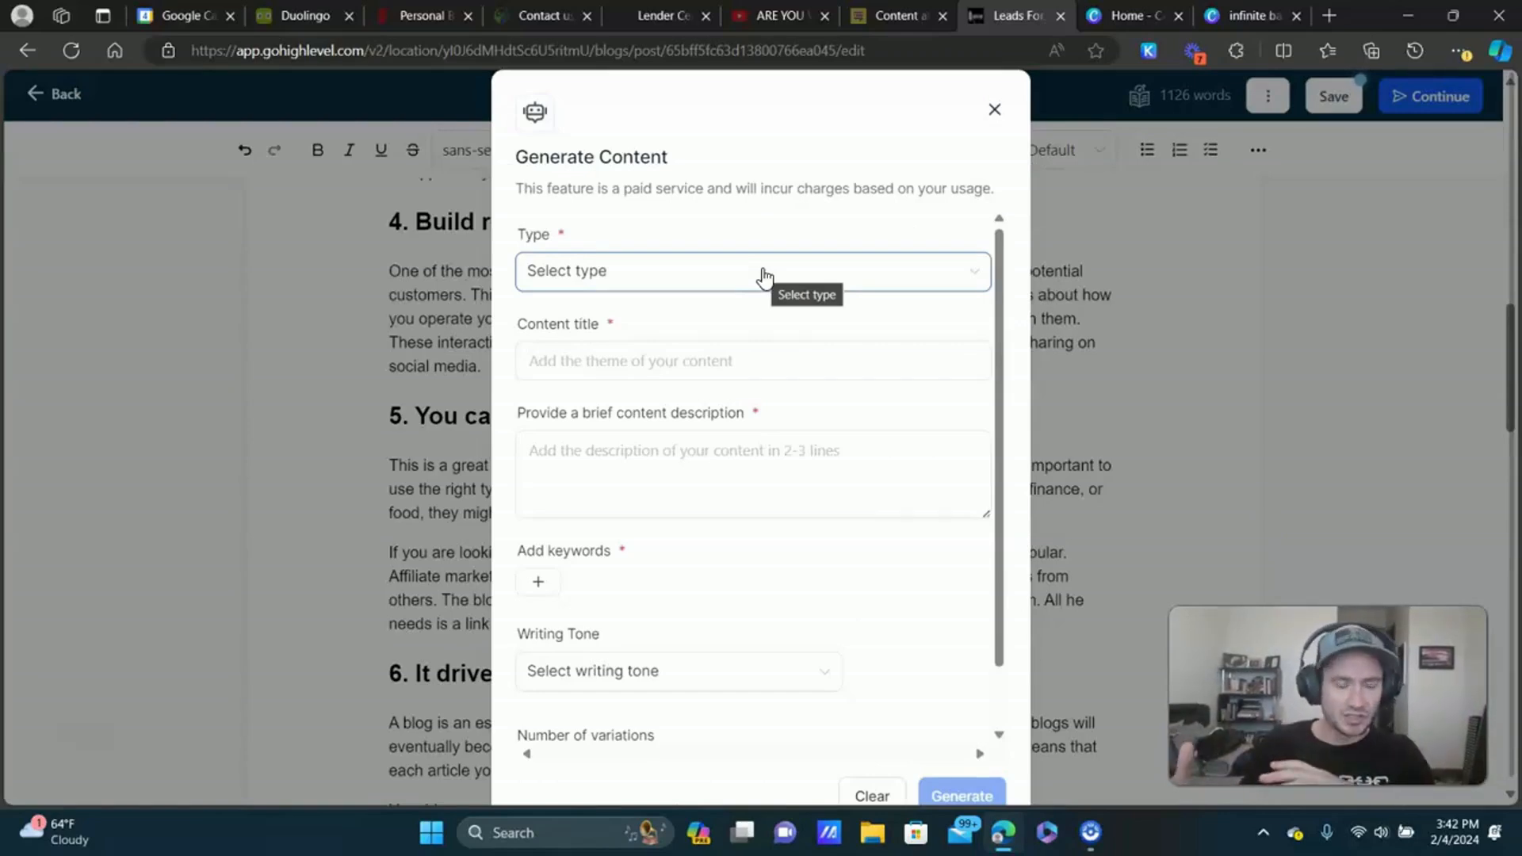
pyautogui.scroll(-3, 862, 404)
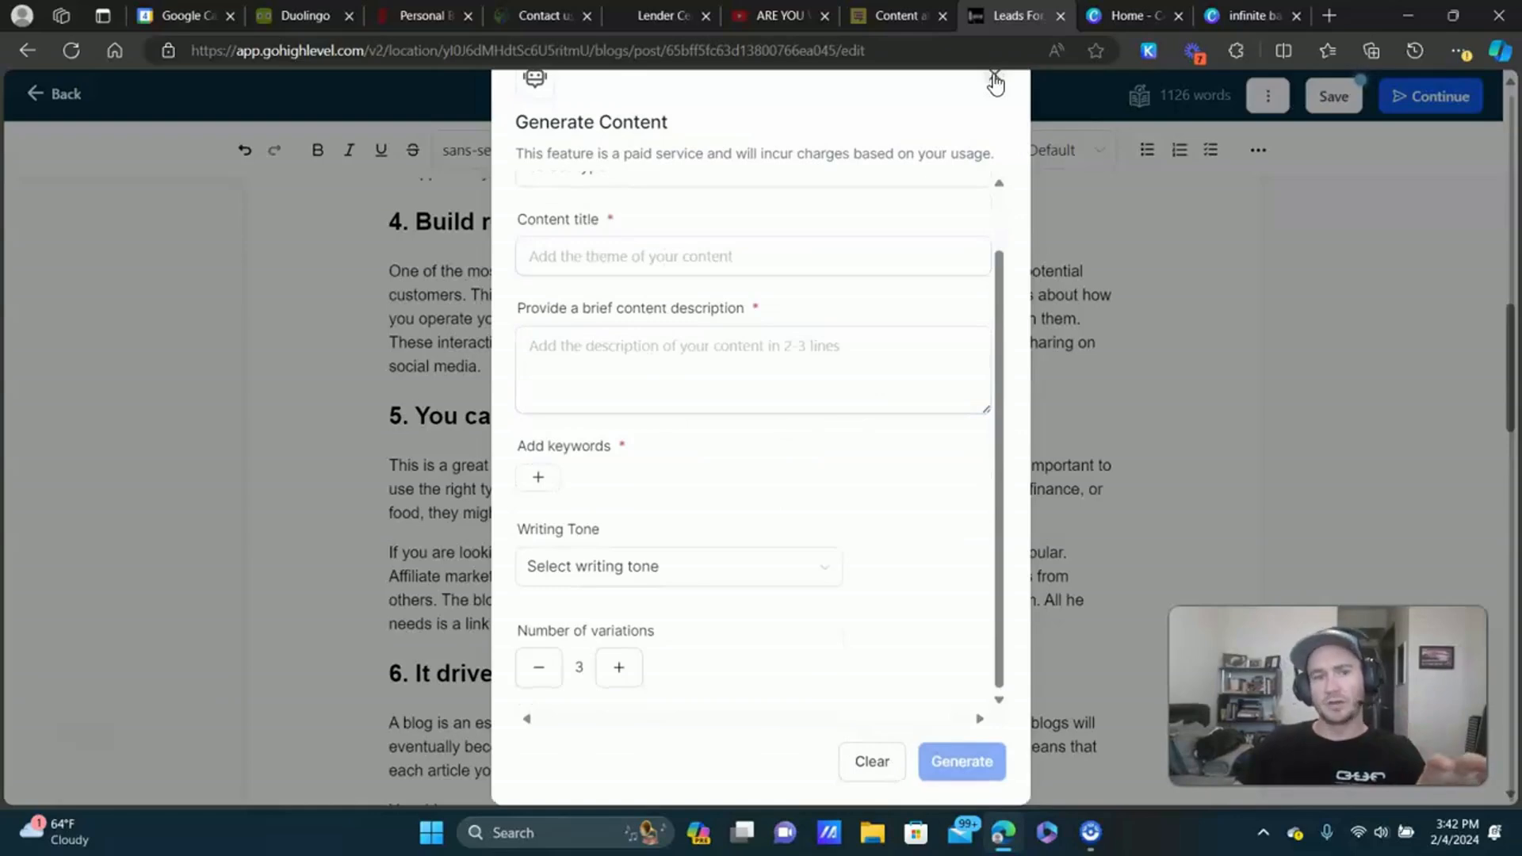
pyautogui.click(994, 78)
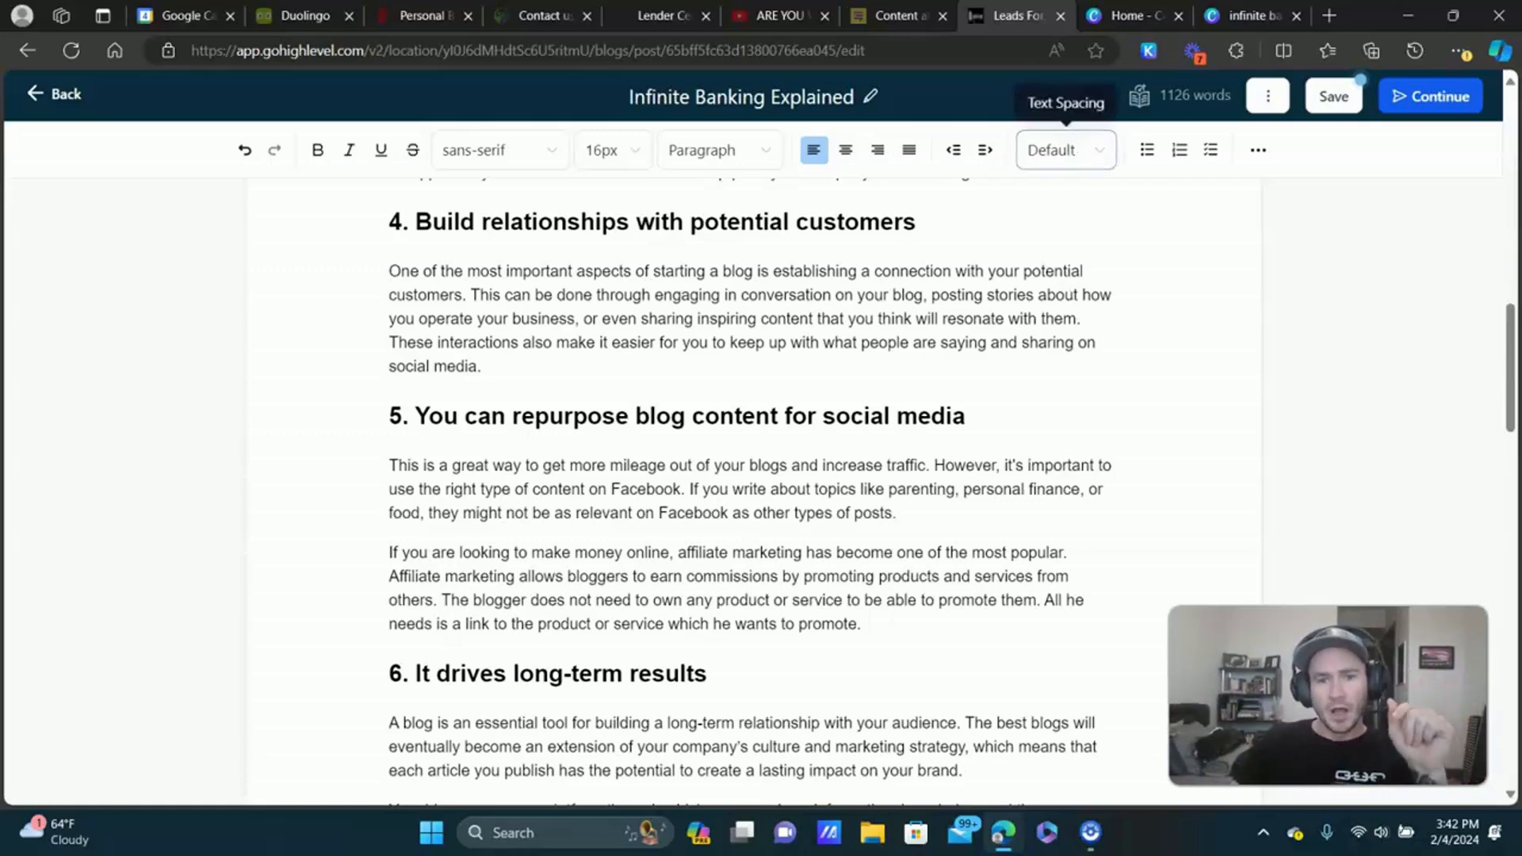
# Compare the Content at Scale AI writer website with the blog editor's Generate Content form, leaving the form unused.
pyautogui.hotkey('ctrl', 'shift', 'Tab')
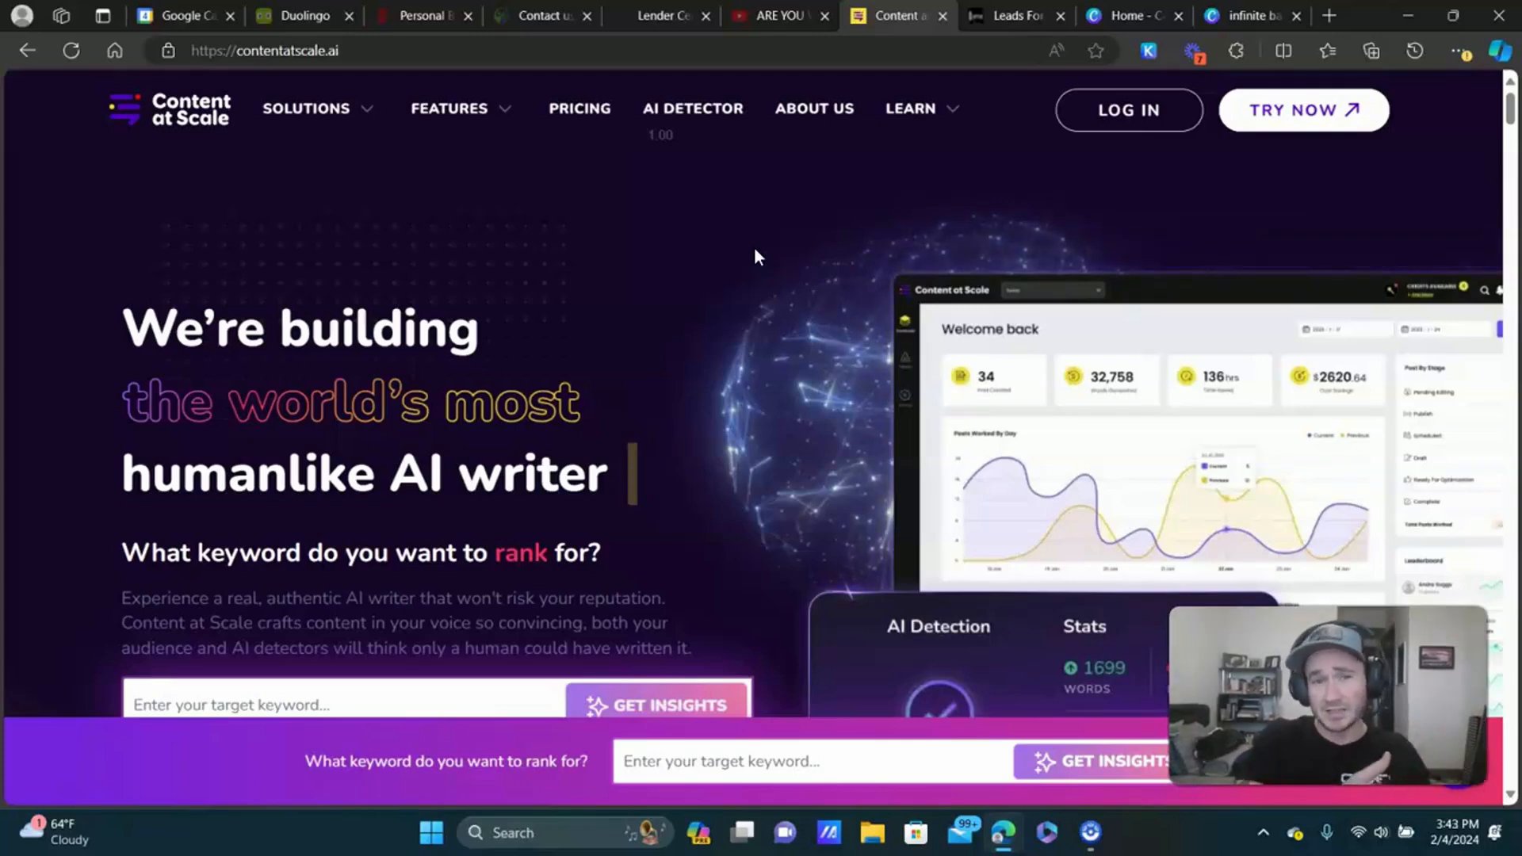
pyautogui.hotkey('ctrl', 'Tab')
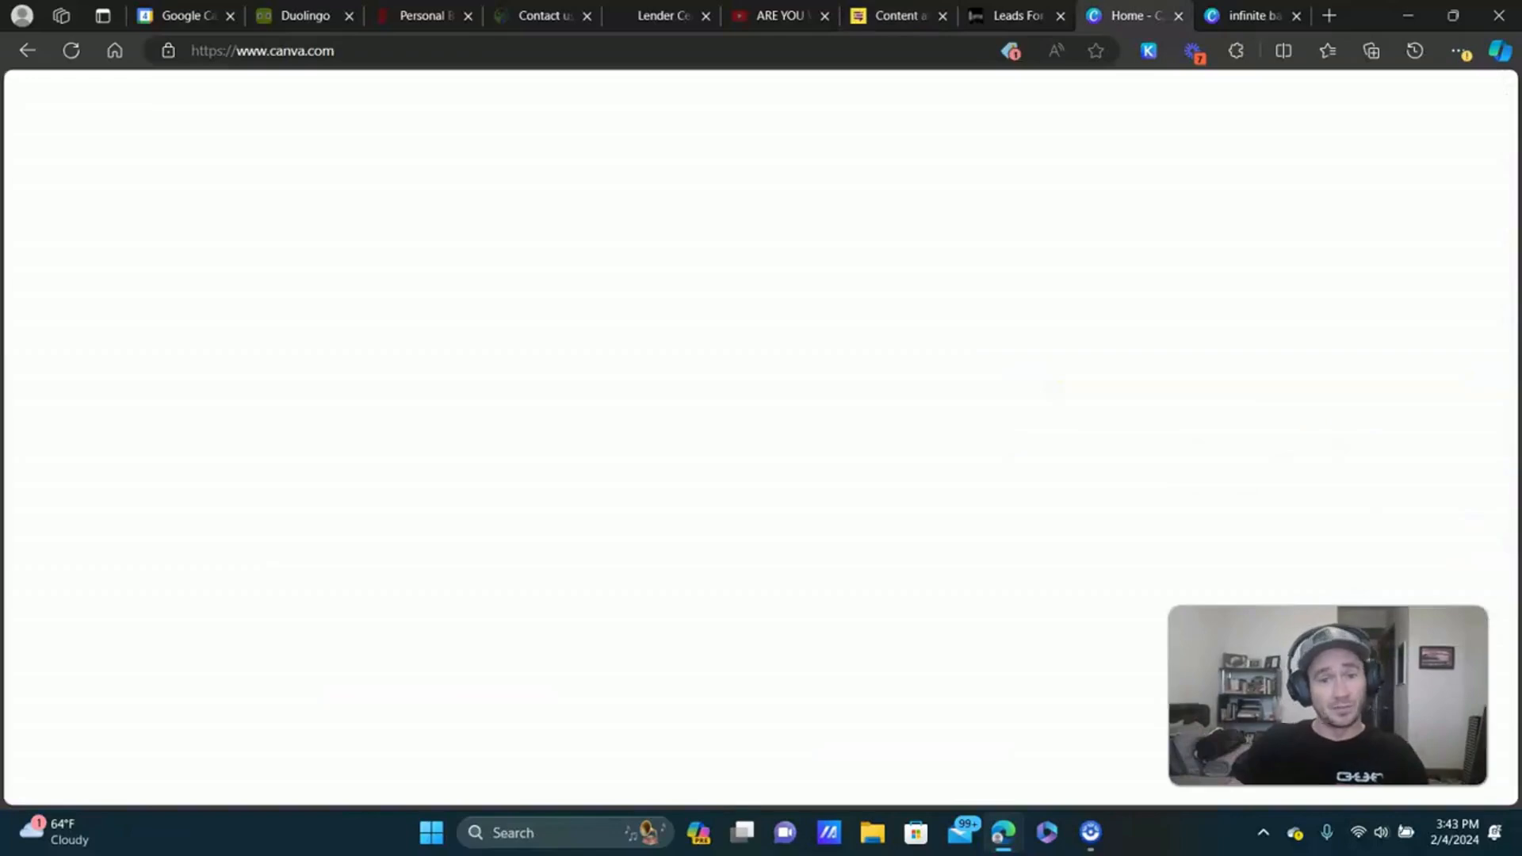
pyautogui.click(1260, 153)
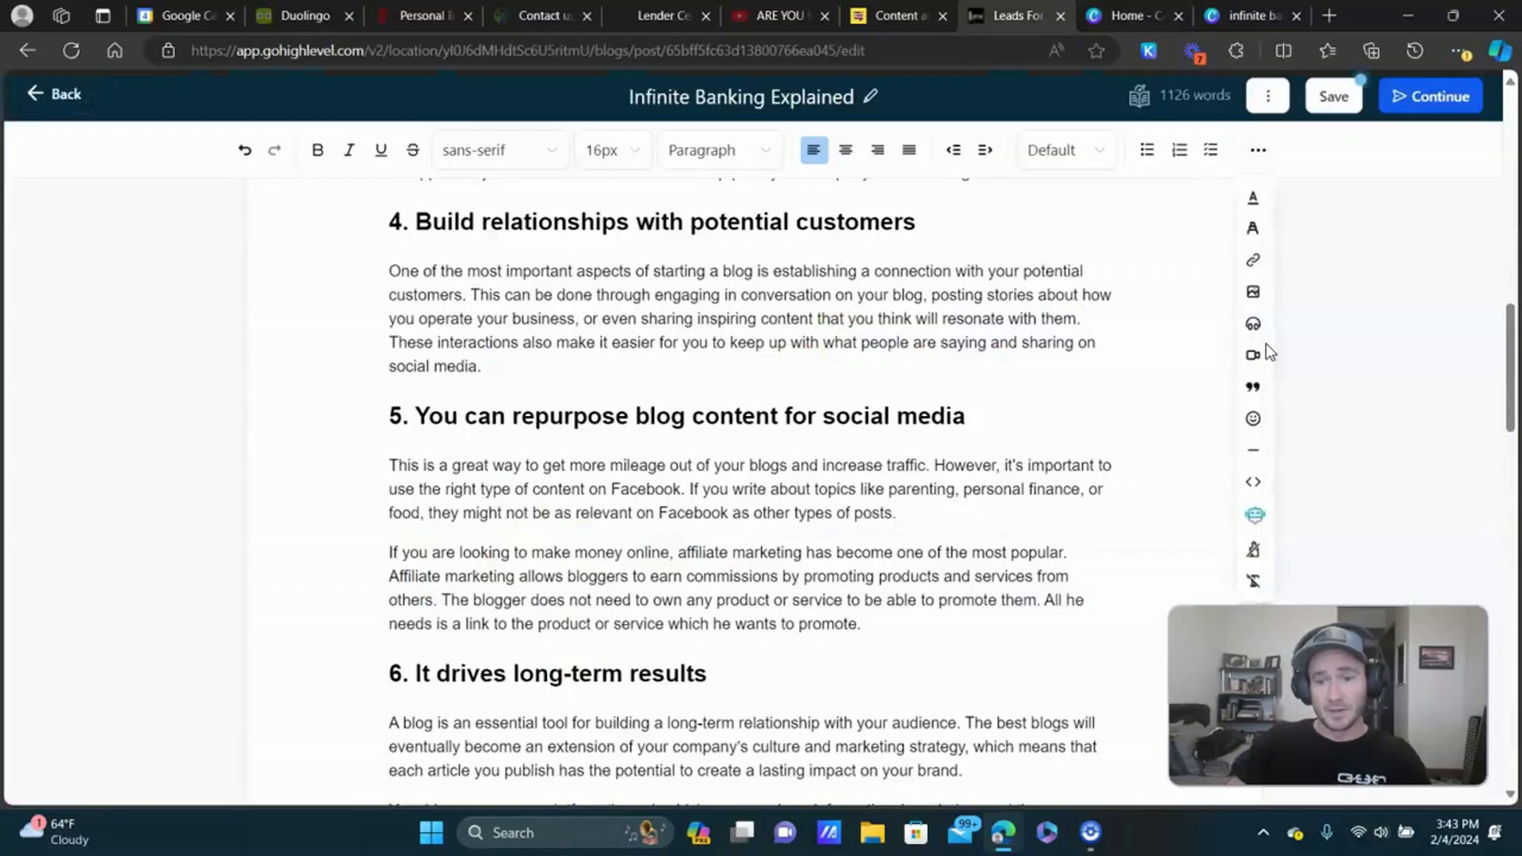
pyautogui.click(1253, 517)
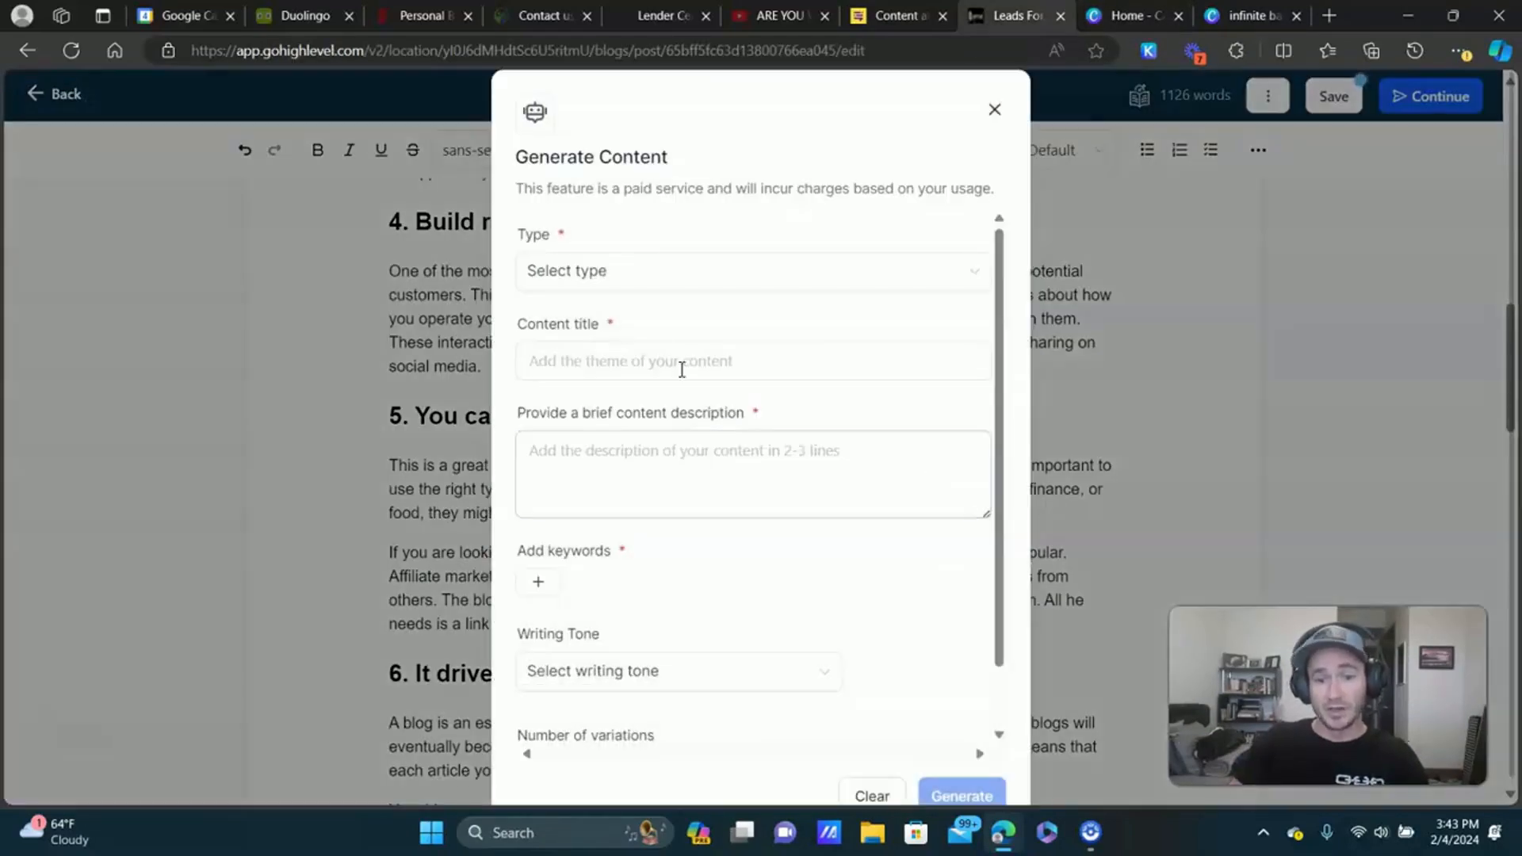
pyautogui.scroll(-3, 688, 317)
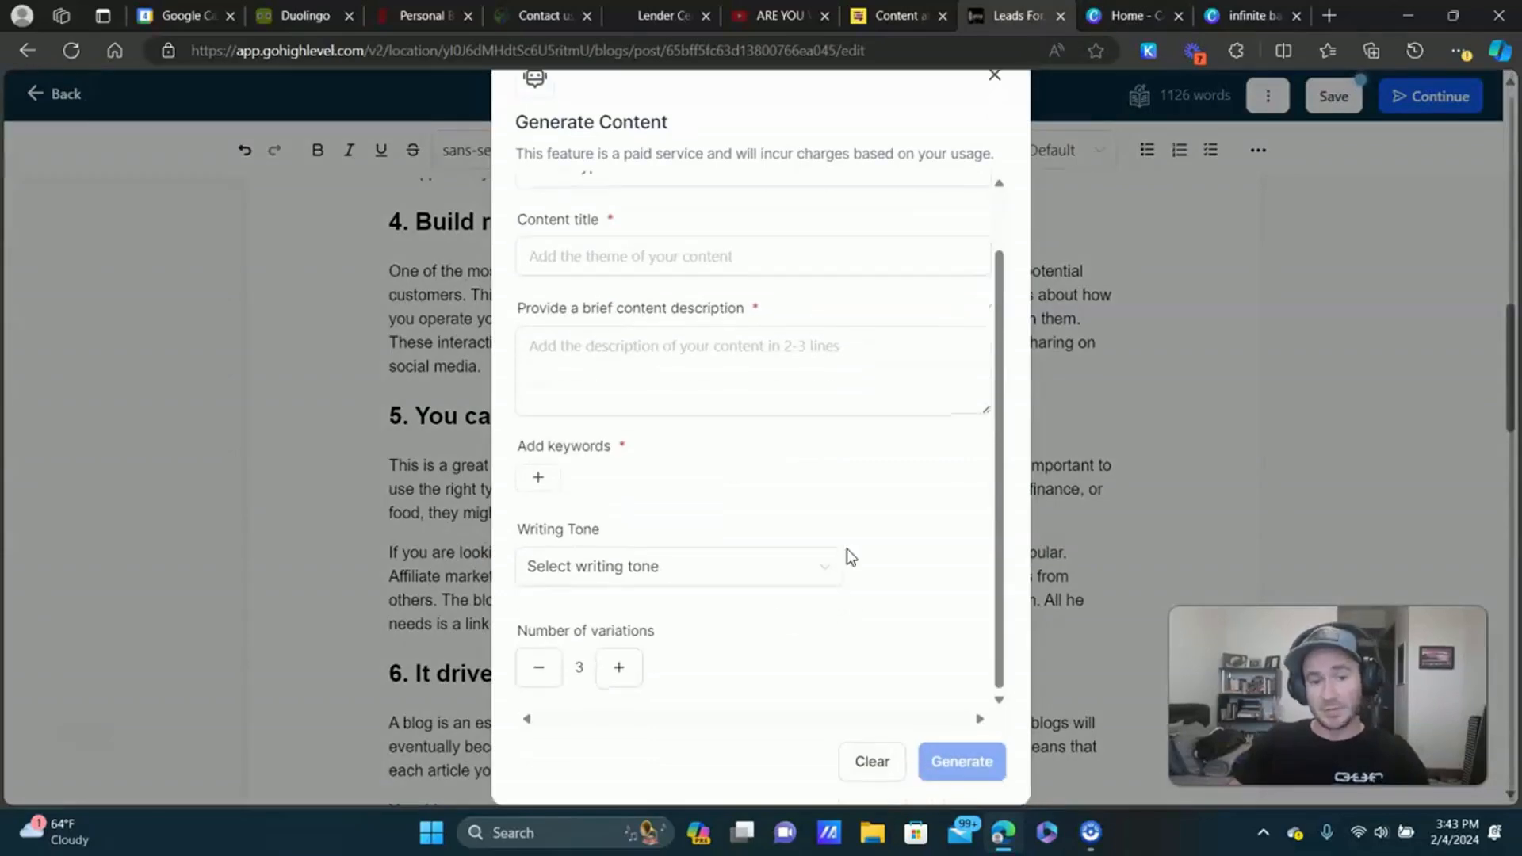
pyautogui.click(992, 76)
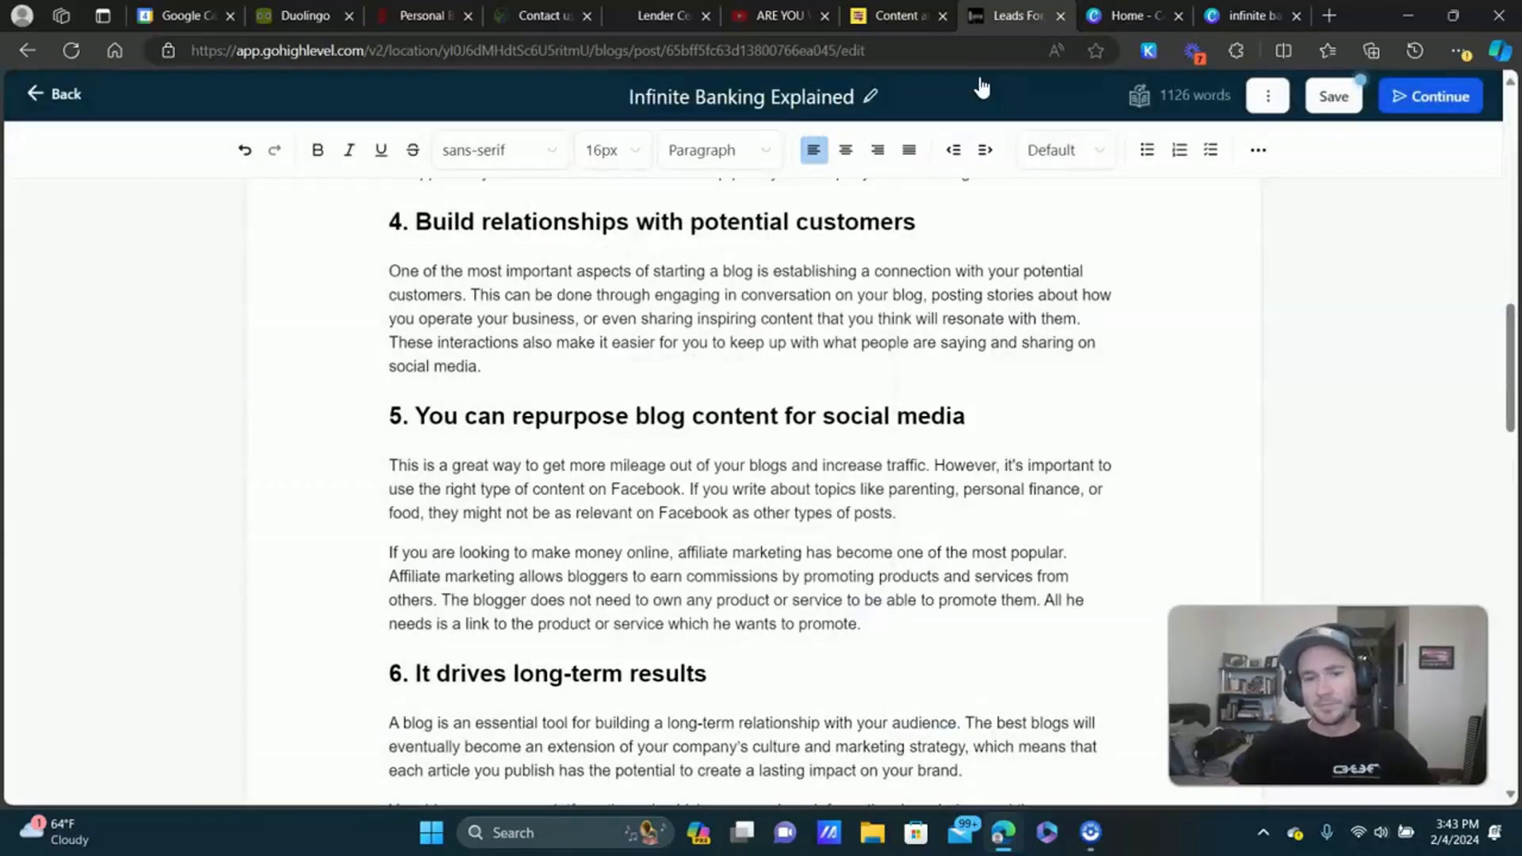
pyautogui.click(900, 4)
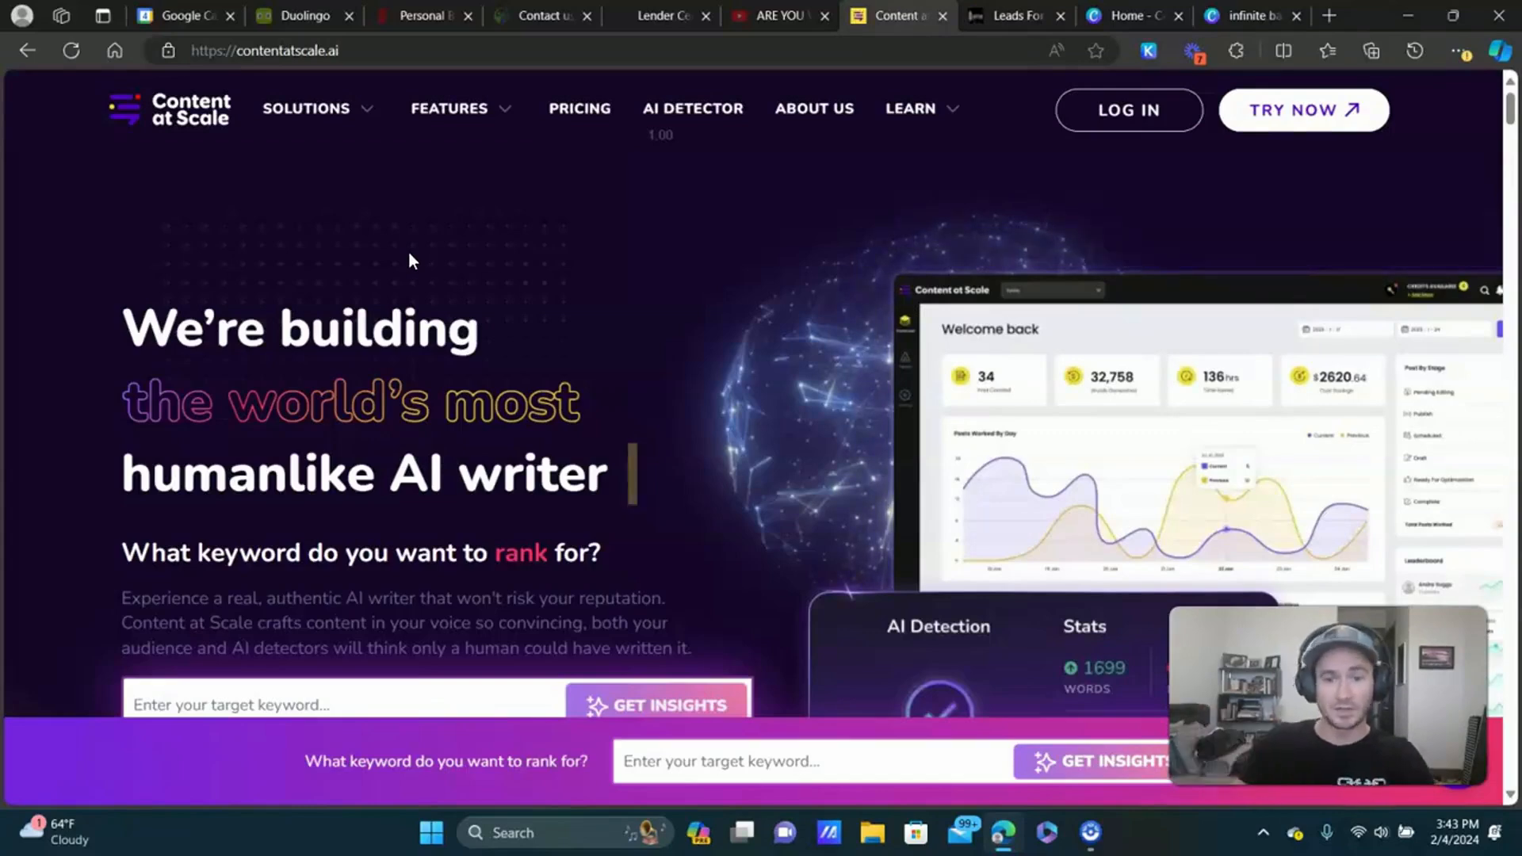
pyautogui.click(1009, 23)
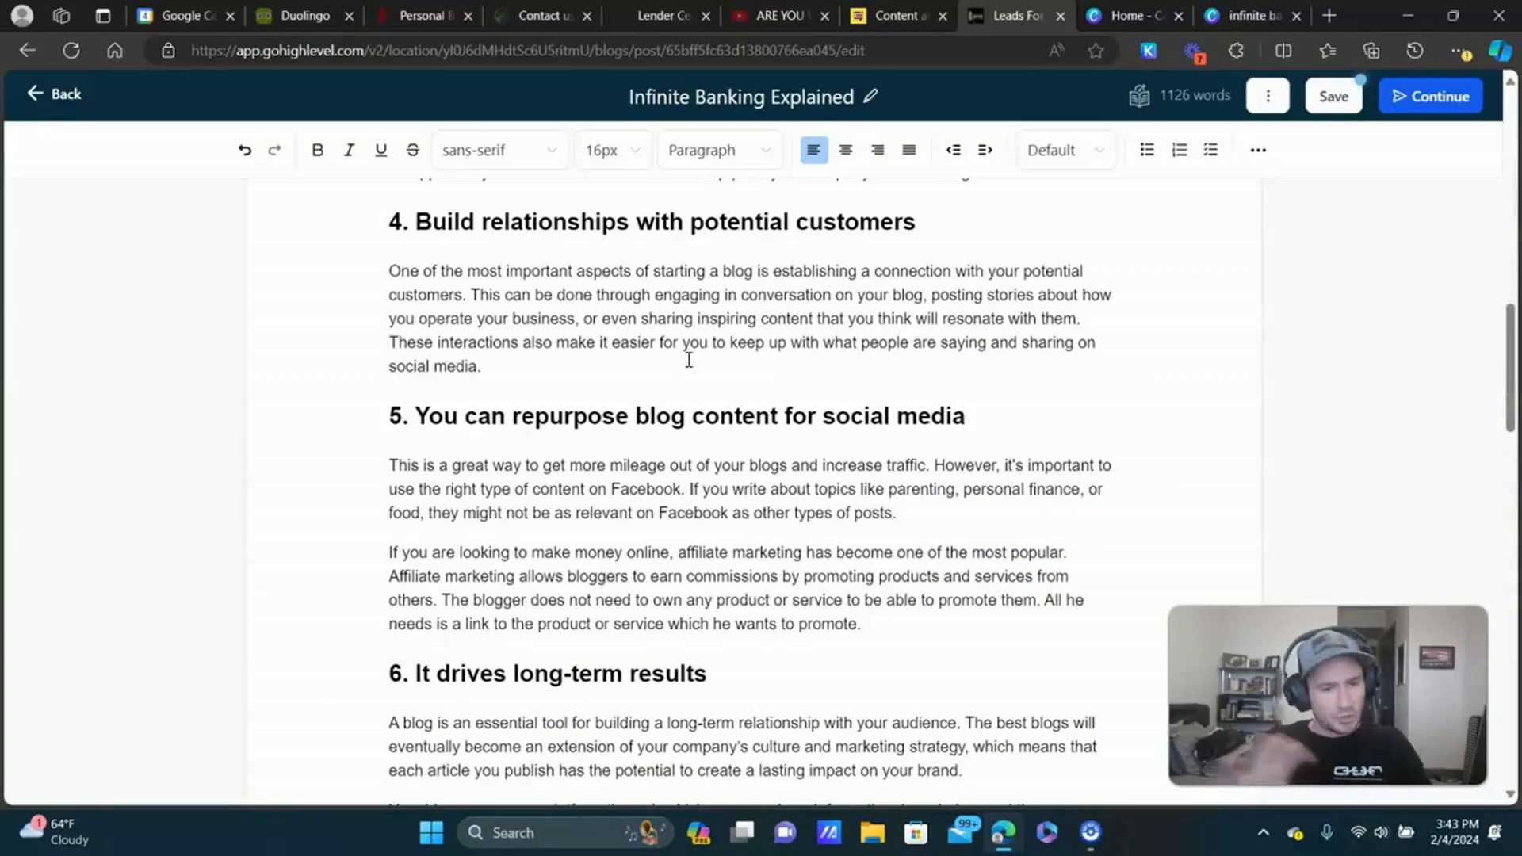
# Insert an empty paragraph after the text of the "4. Build relationships with potential customers" section.
pyautogui.scroll(-4, 800, 460)
pyautogui.scroll(10, 796, 446)
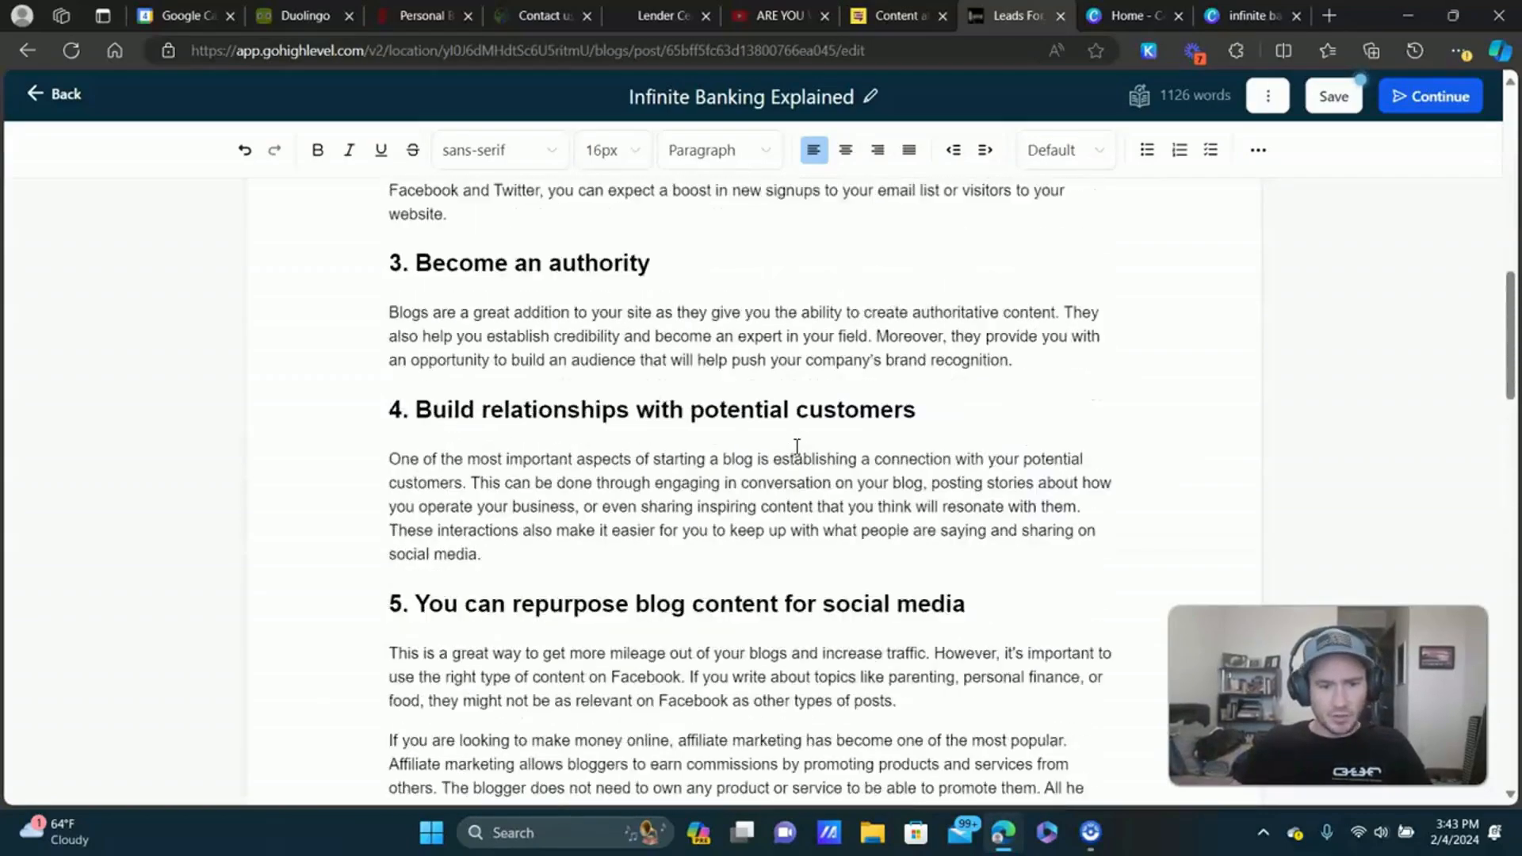
pyautogui.scroll(-6, 797, 446)
pyautogui.scroll(-2, 797, 446)
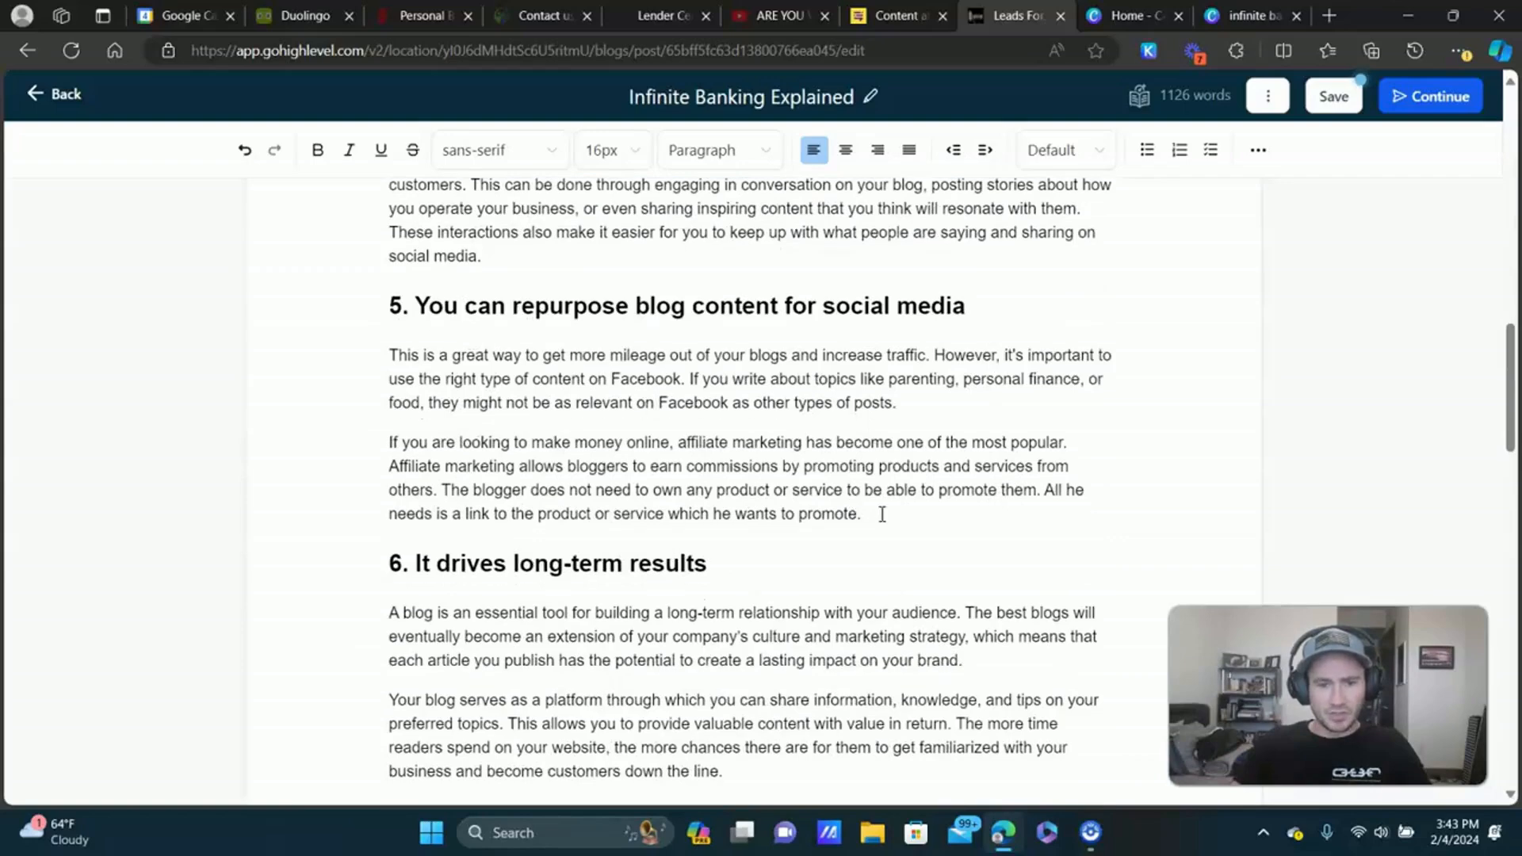
pyautogui.click(527, 260)
pyautogui.press('Return')
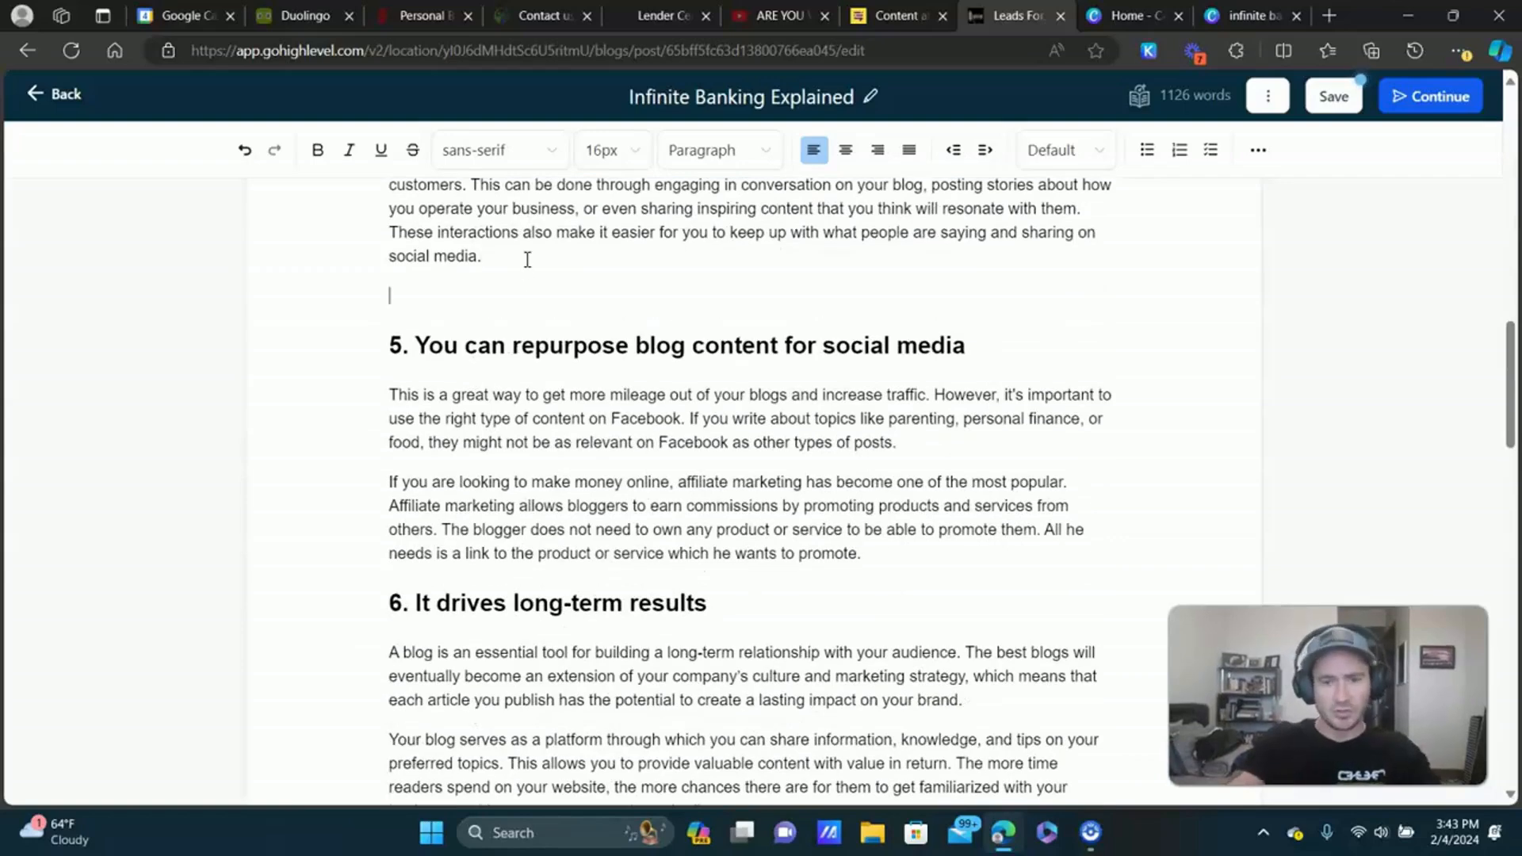
# Switch to Canva, close the "infinite banking explained" design, and create a new custom-size design of 1000 × 350 px.
pyautogui.hotkey('ctrl', '9')
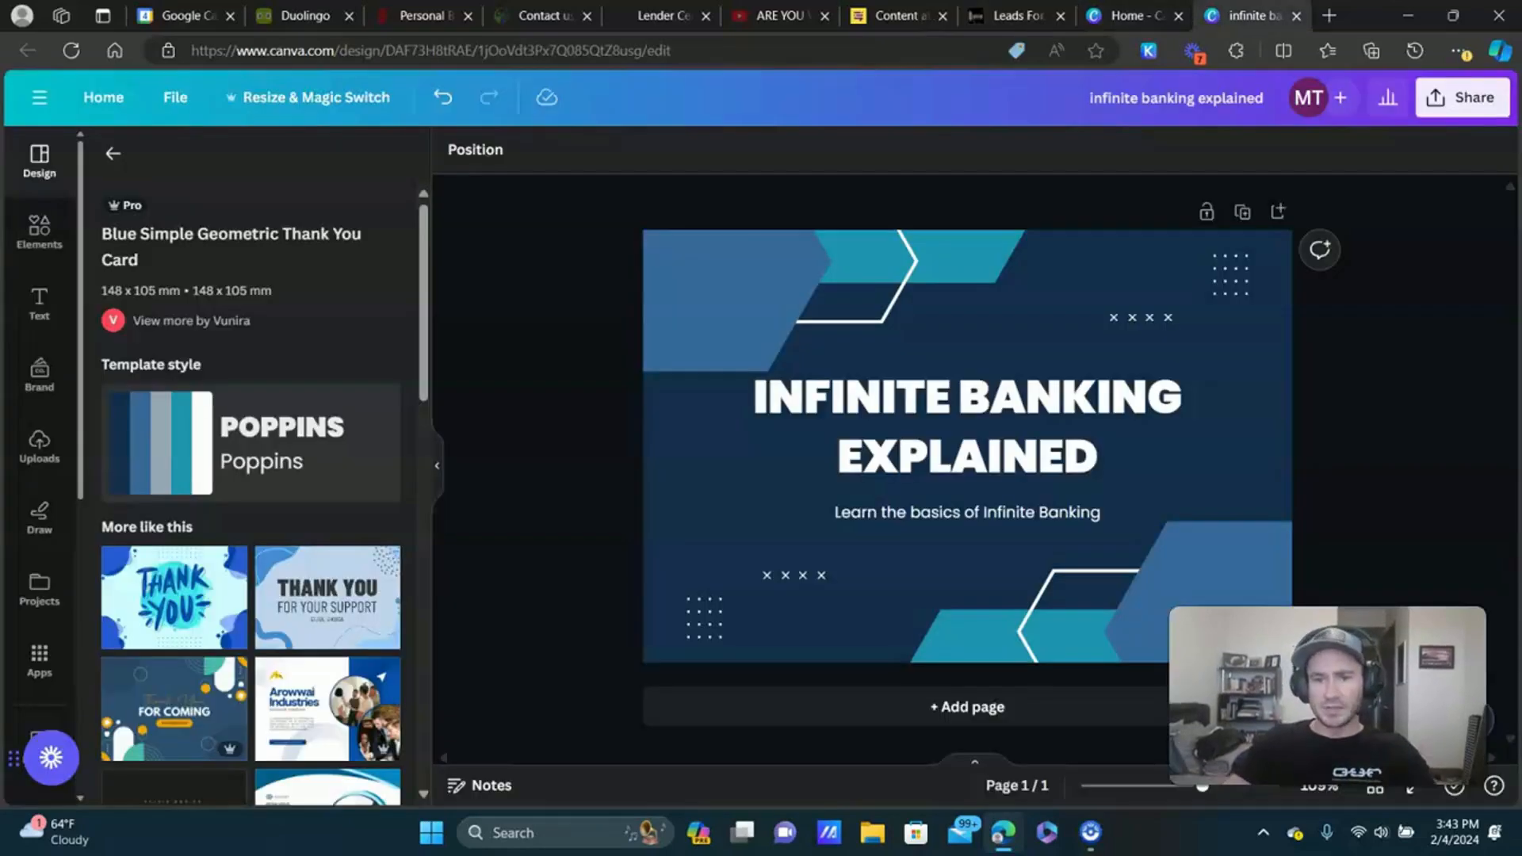
pyautogui.click(1295, 16)
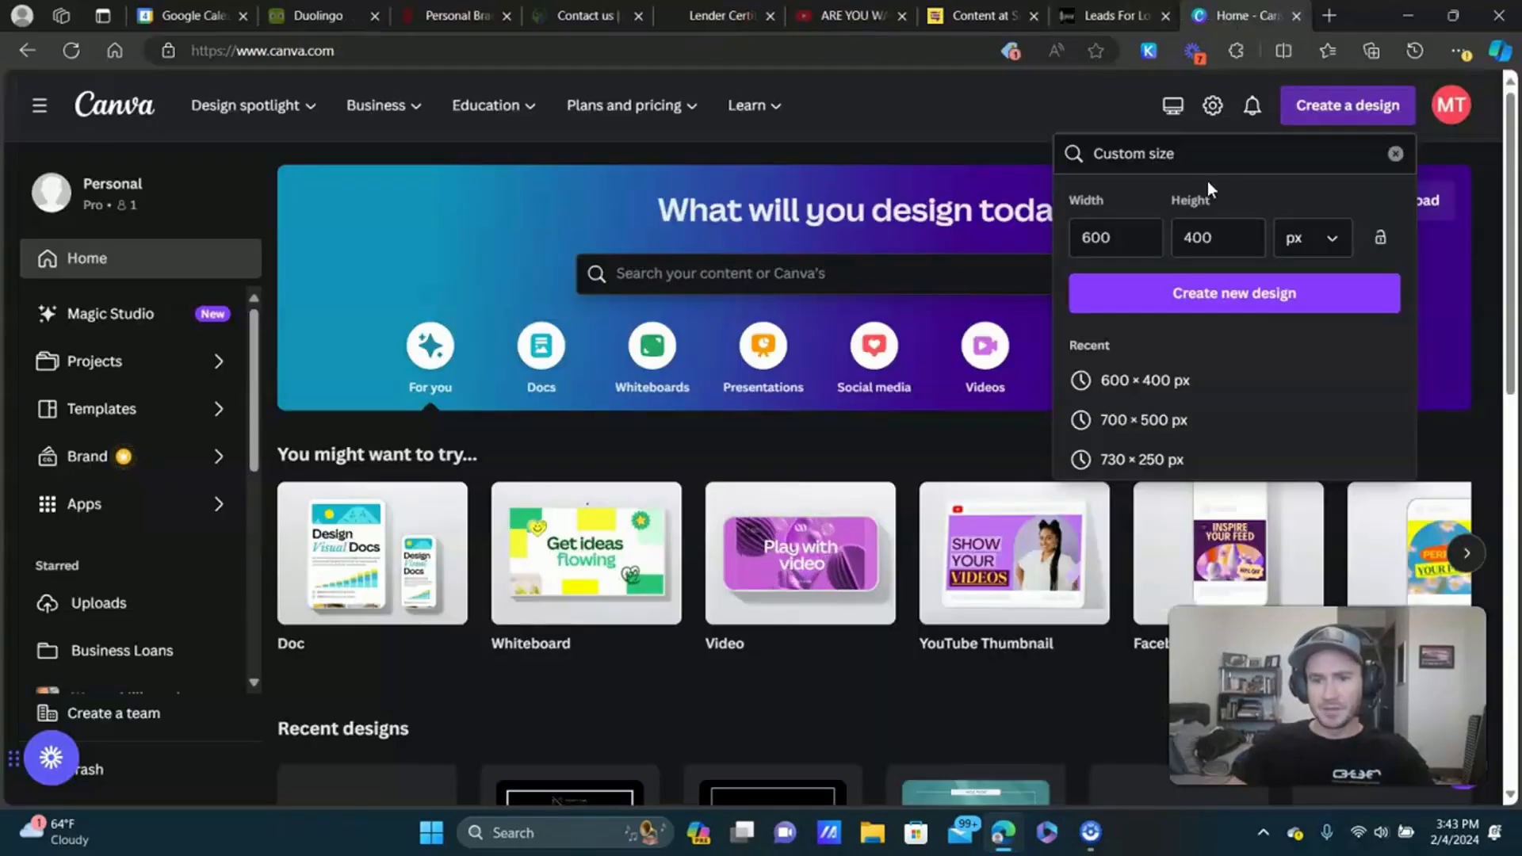
pyautogui.doubleClick(1108, 237)
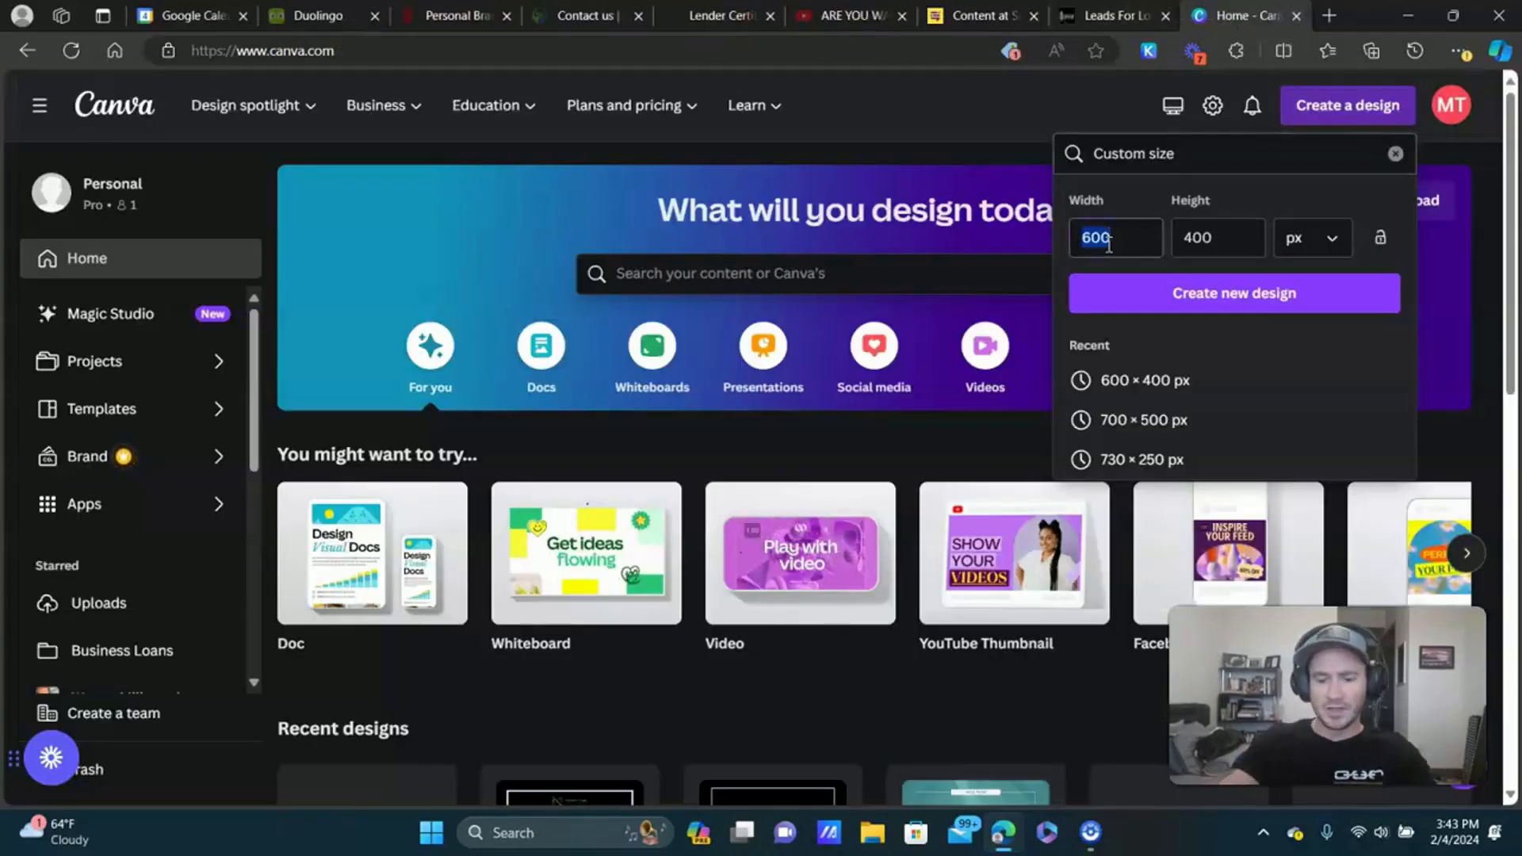
pyautogui.write('1000')
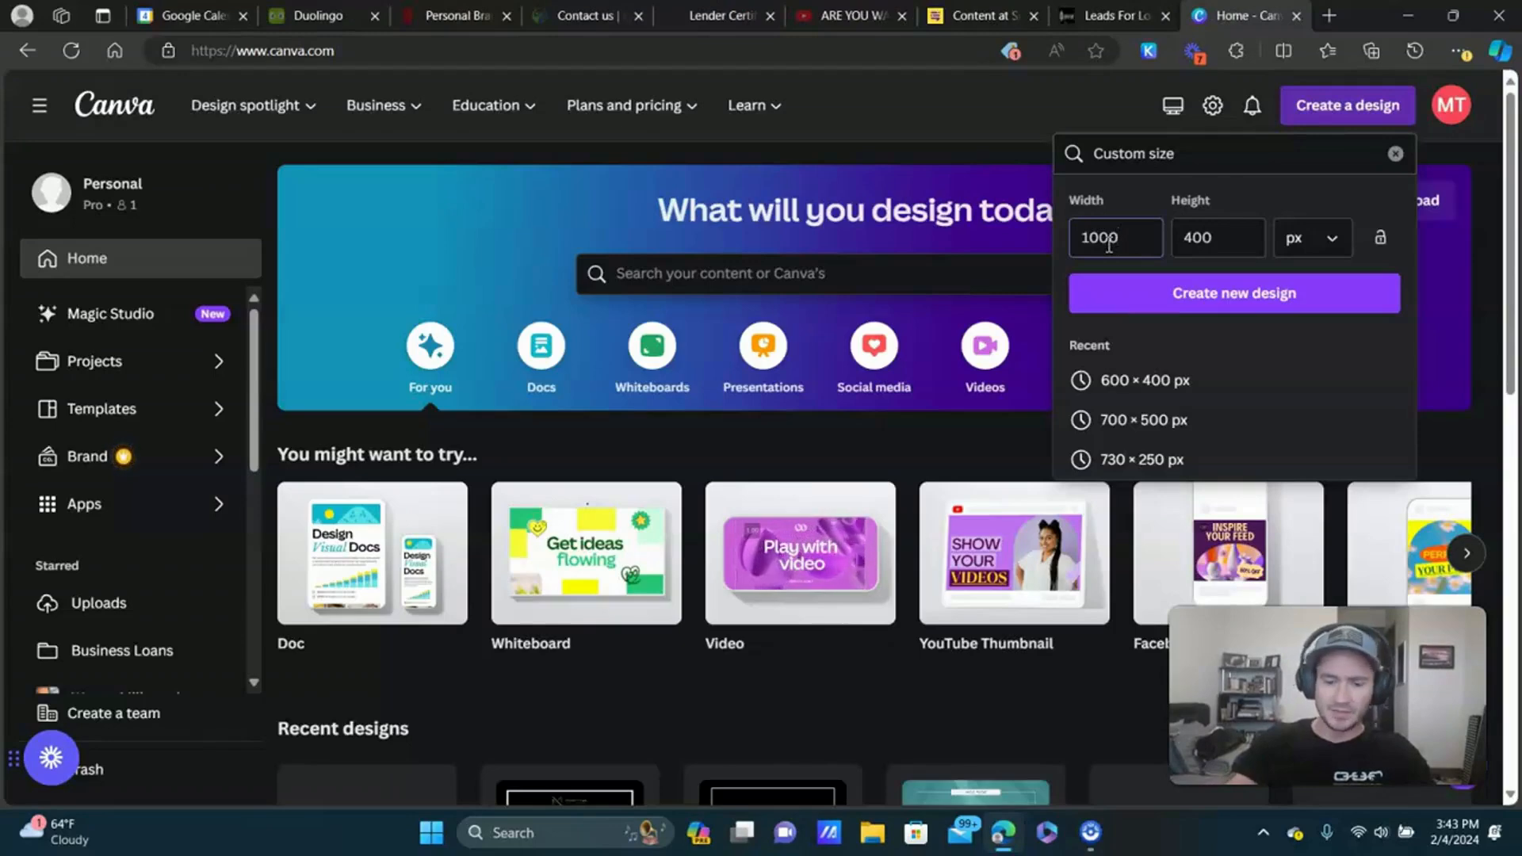
pyautogui.press('Tab')
pyautogui.write('350')
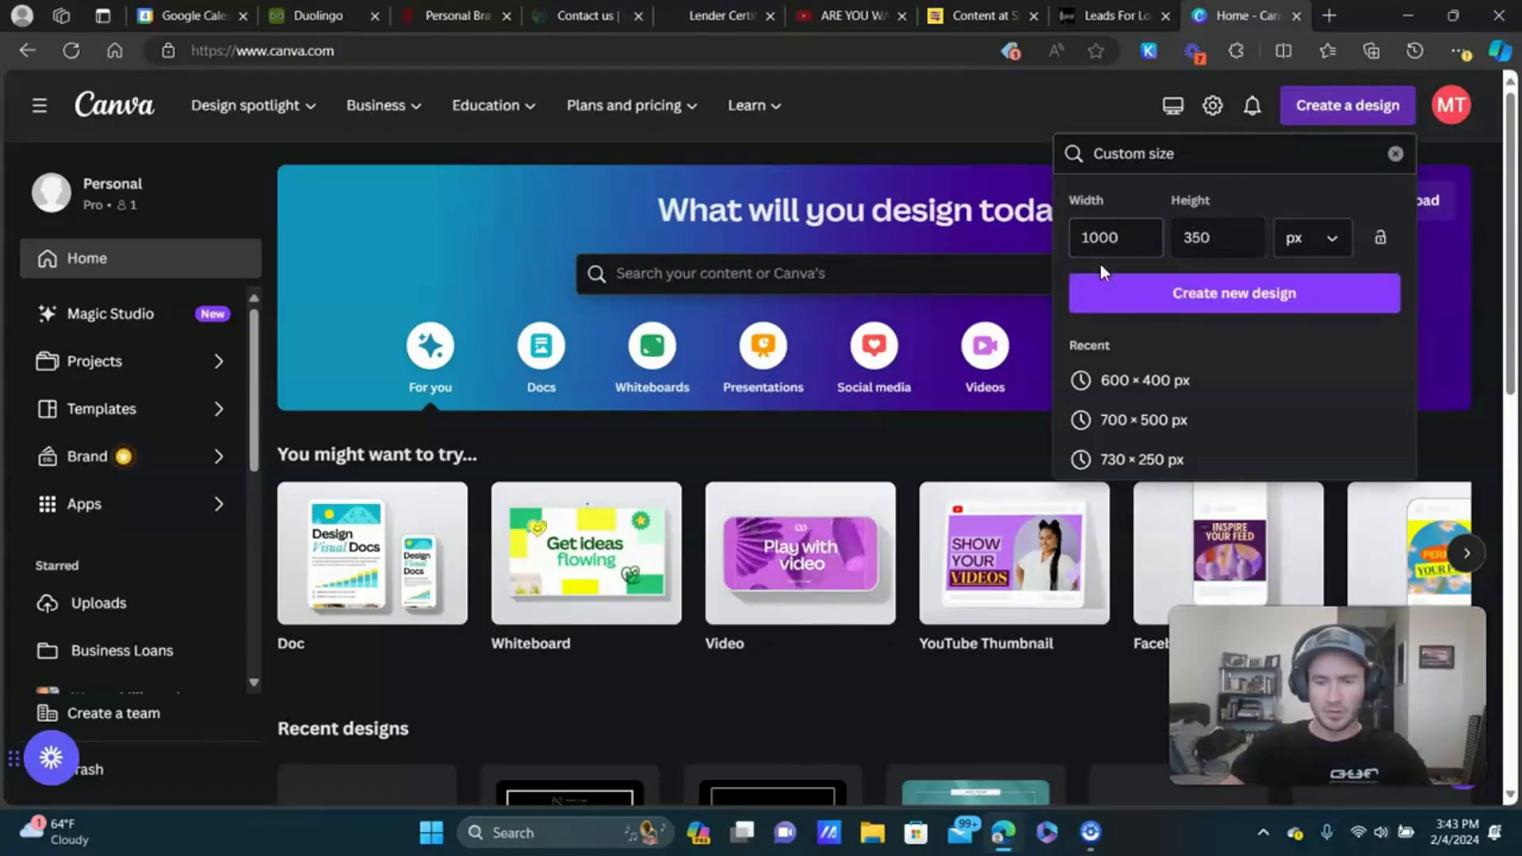
pyautogui.click(1238, 297)
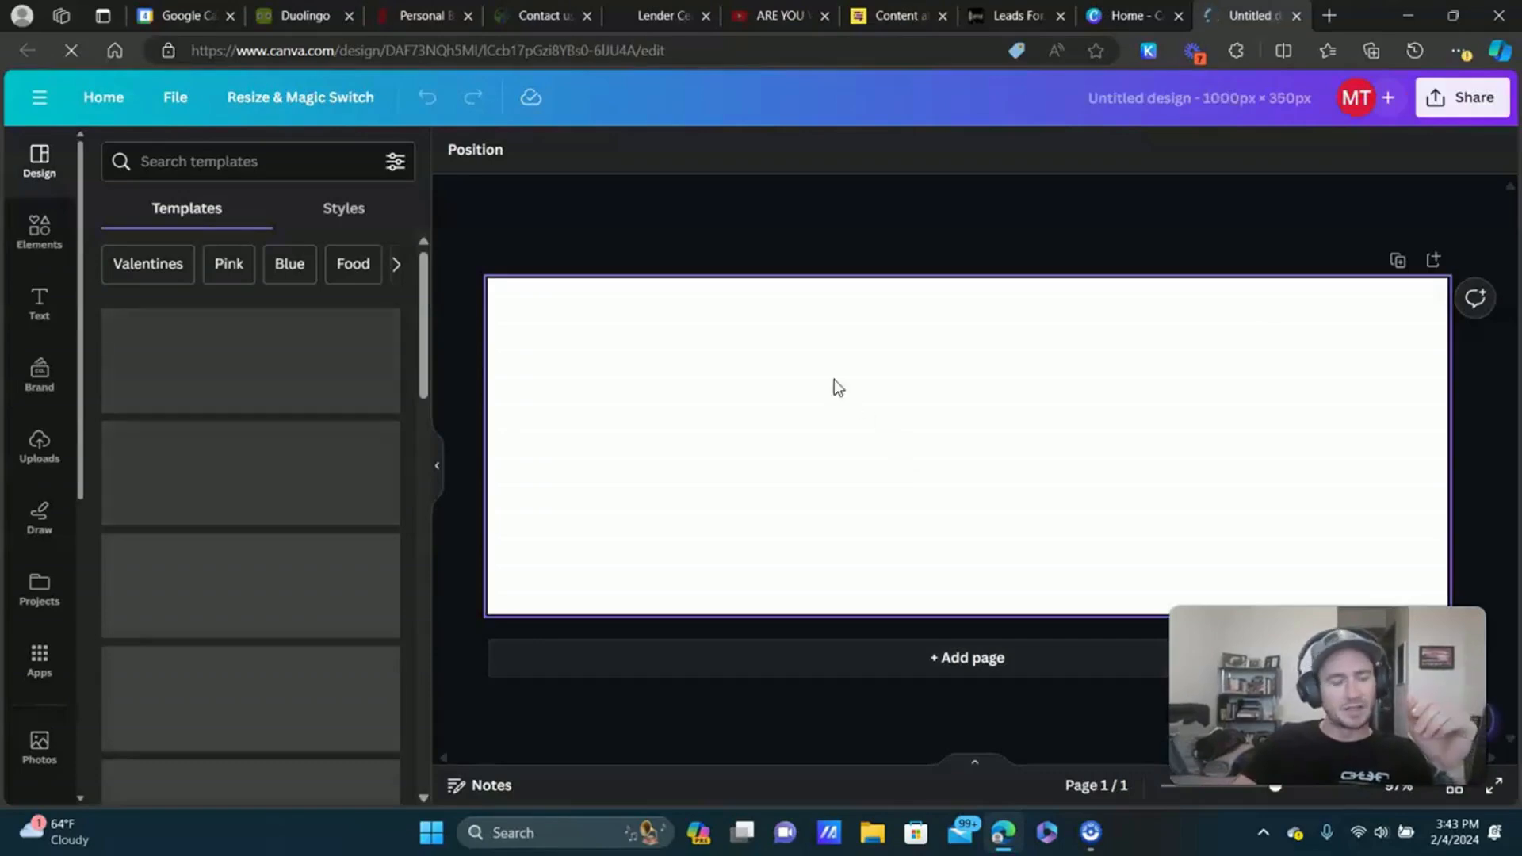
# Search the design templates for "Simple" and browse the banner layouts.
pyautogui.click(244, 164)
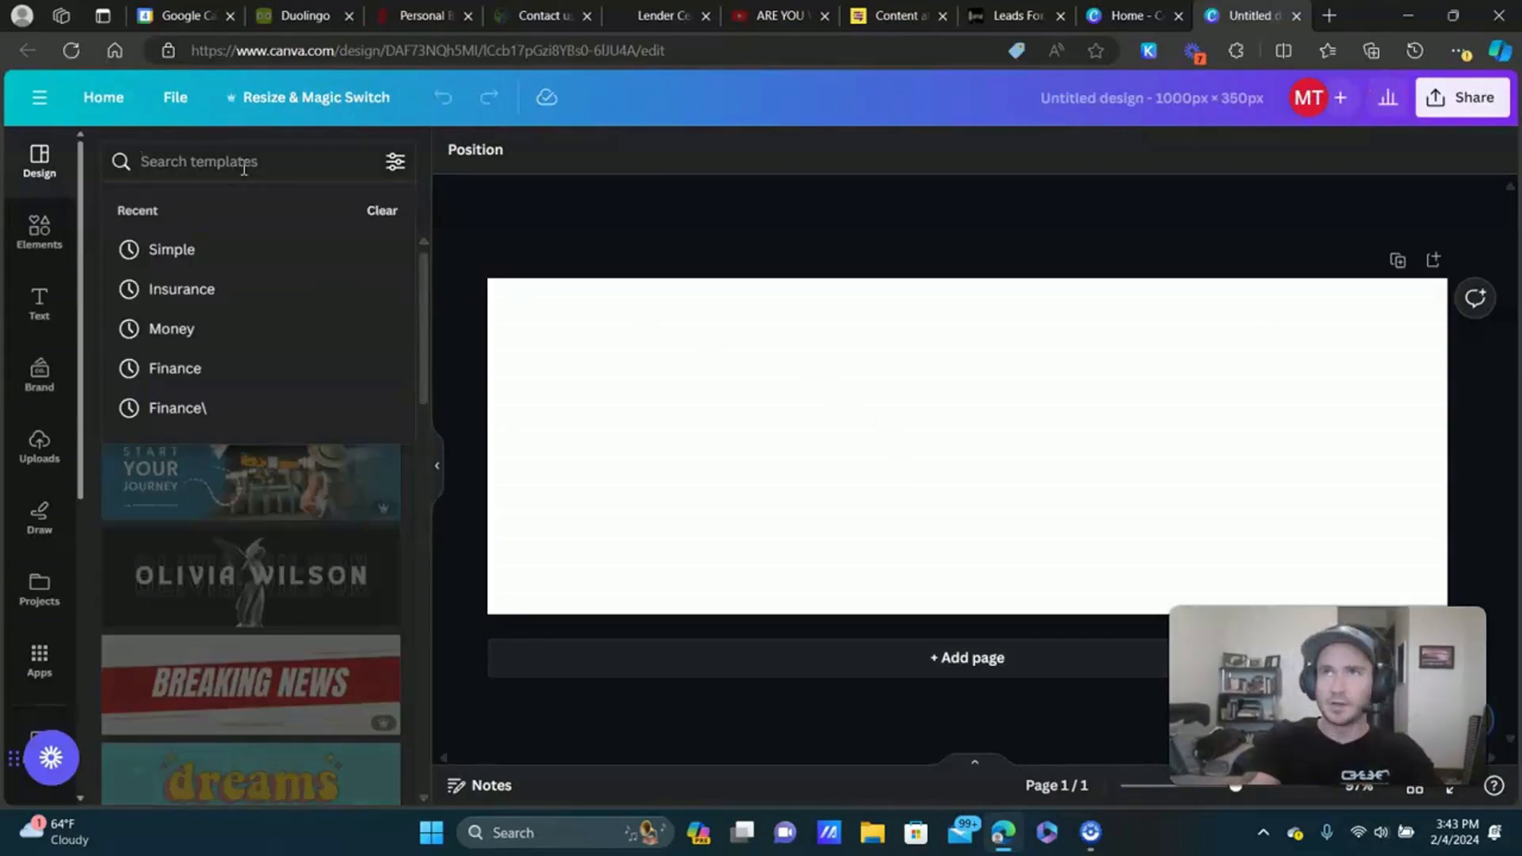
pyautogui.write('Simple')
pyautogui.press('Return')
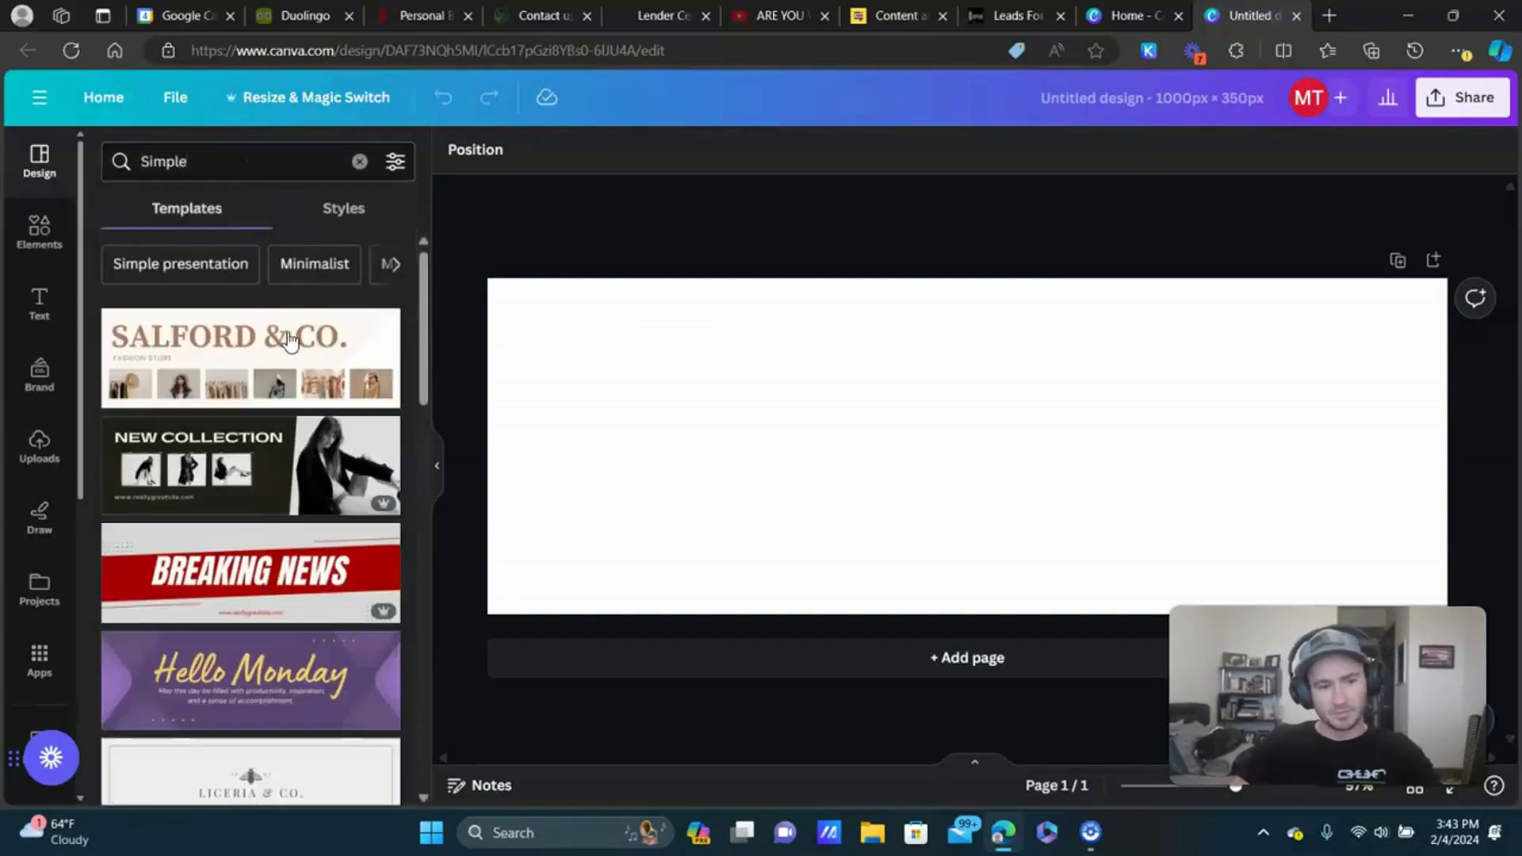
pyautogui.scroll(-8, 289, 340)
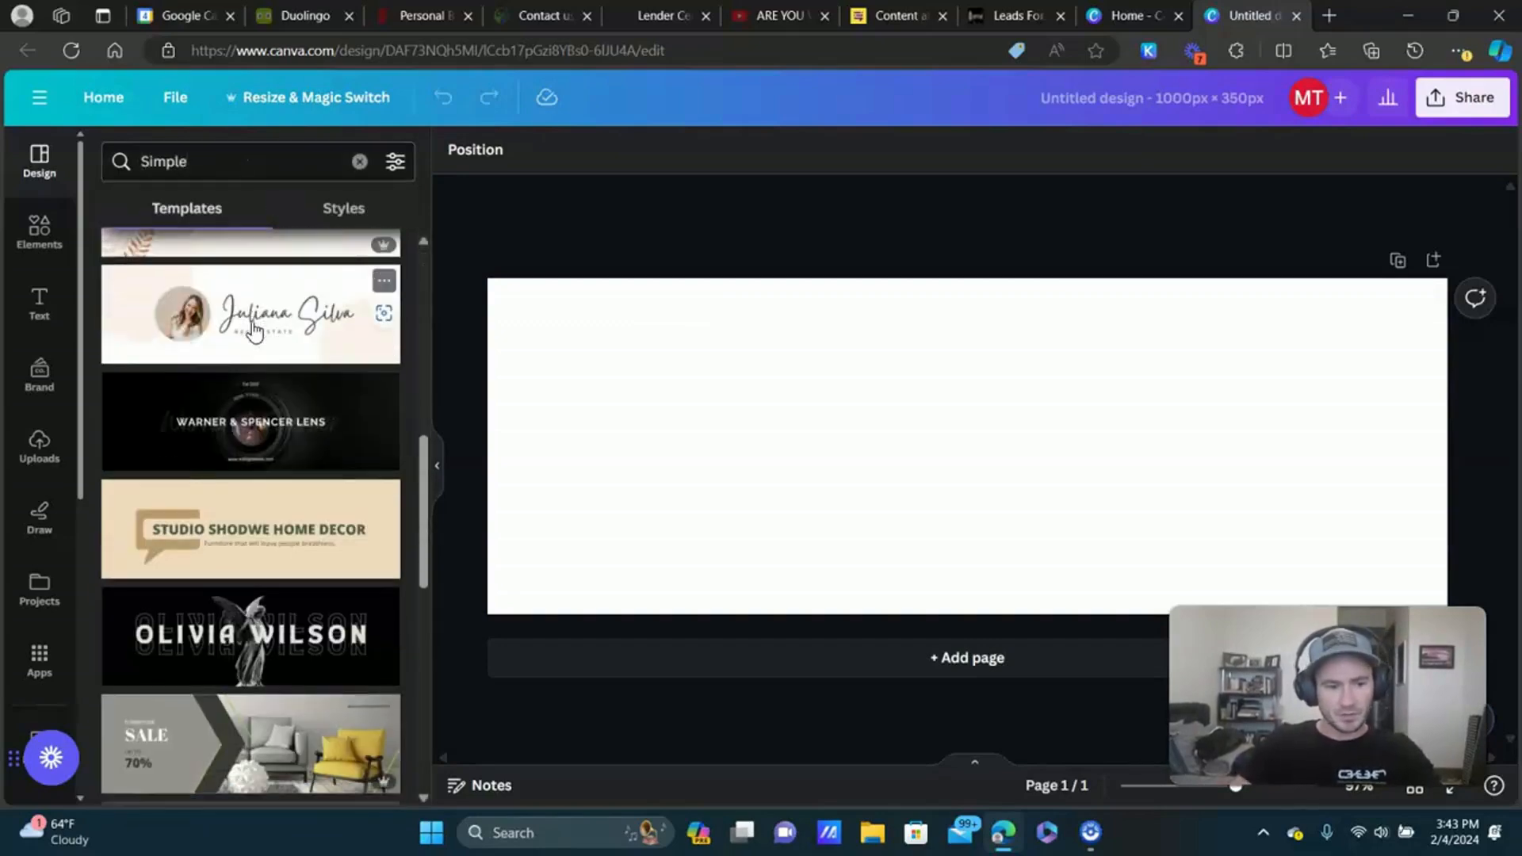
pyautogui.scroll(-2, 254, 329)
pyautogui.scroll(-2, 266, 362)
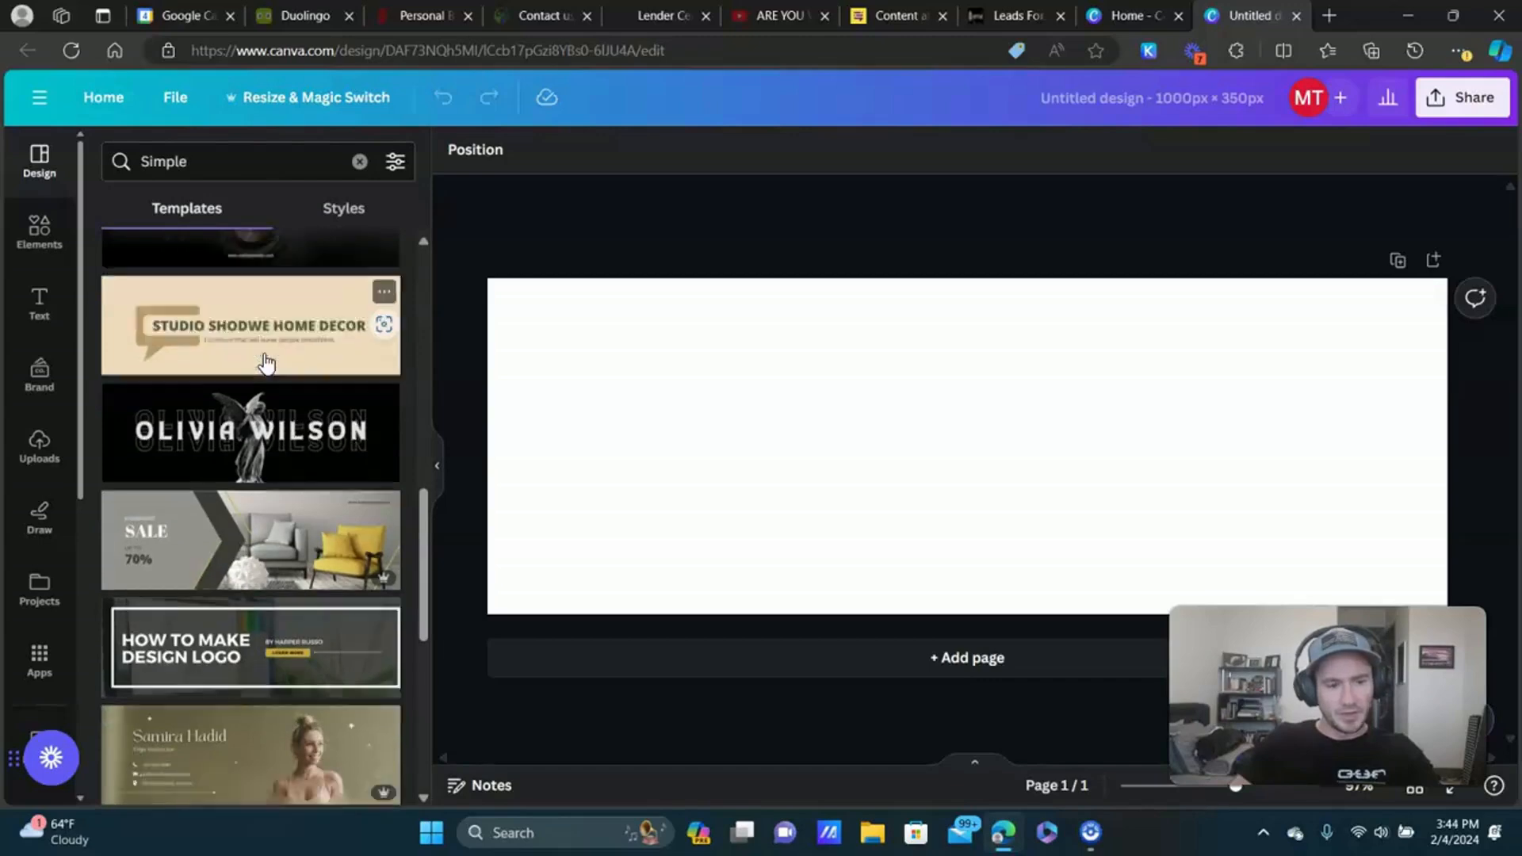
# Search the templates for "HVAC" and repeat the search for "simple".
pyautogui.doubleClick(214, 158)
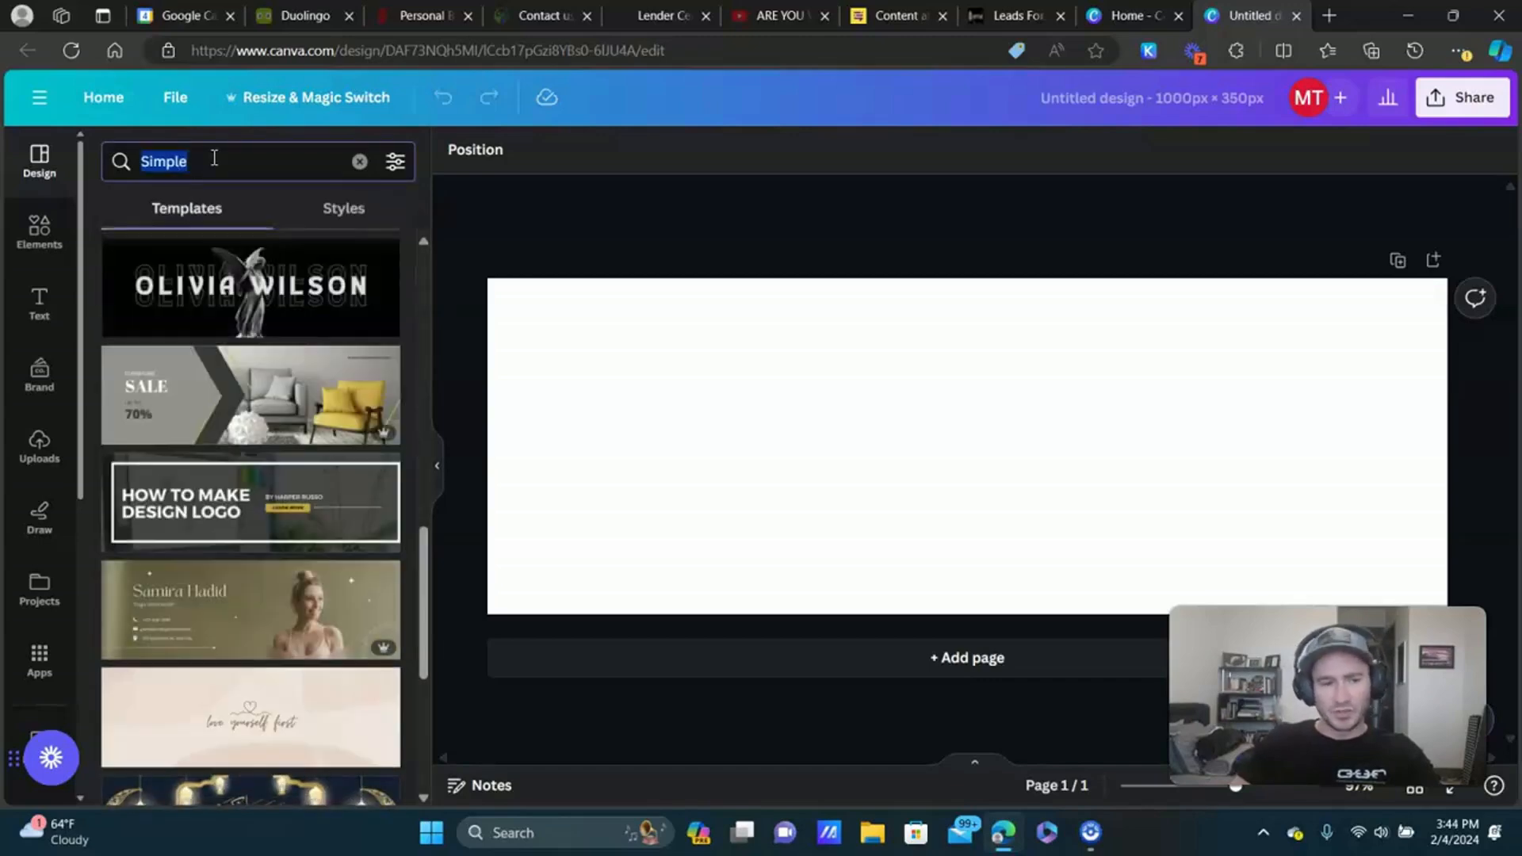
pyautogui.write('HVAC')
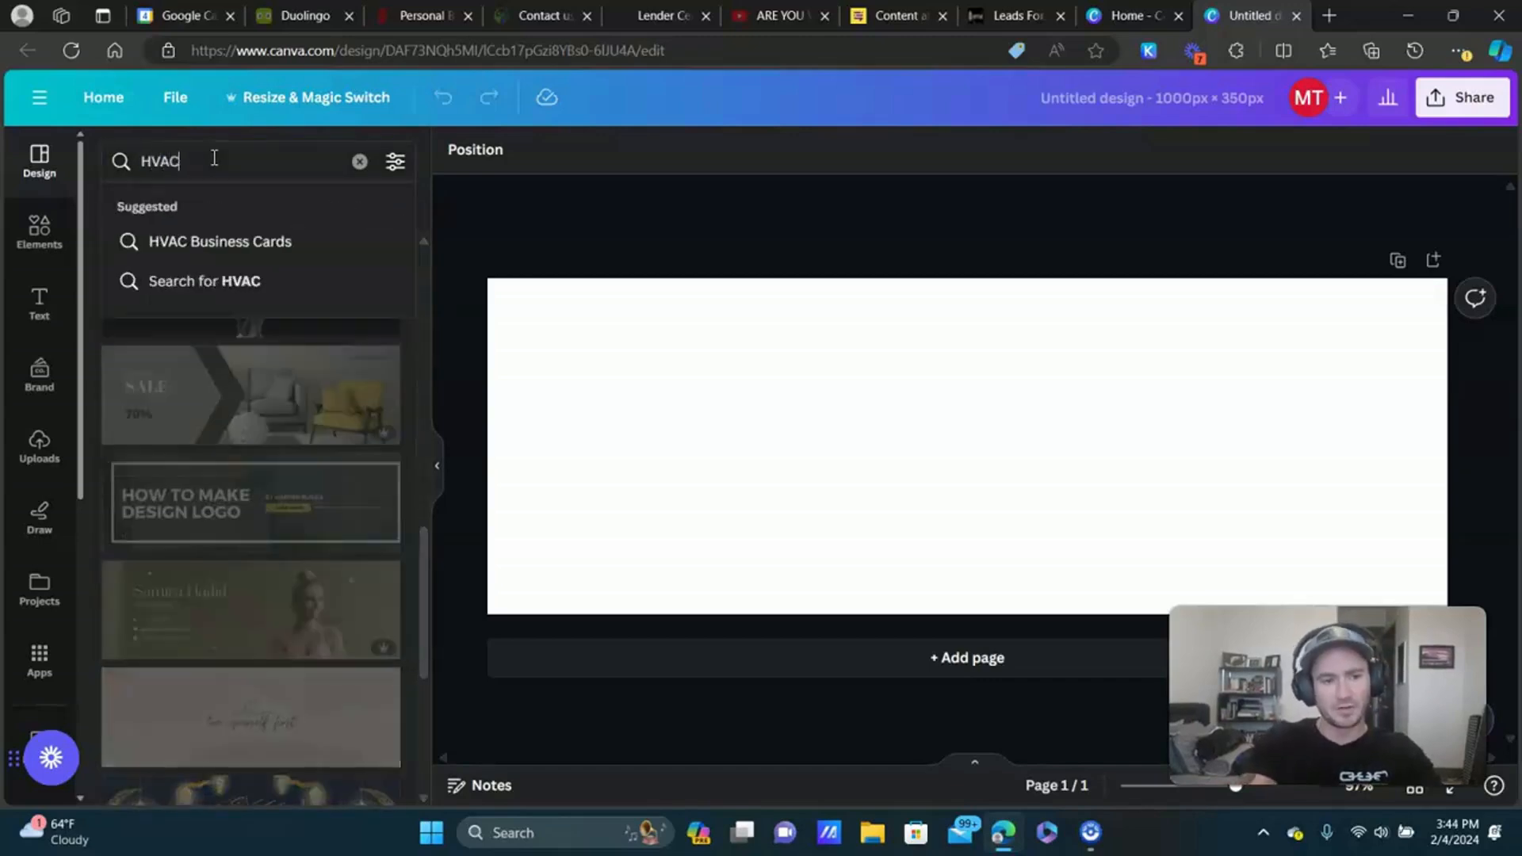
pyautogui.press('Return')
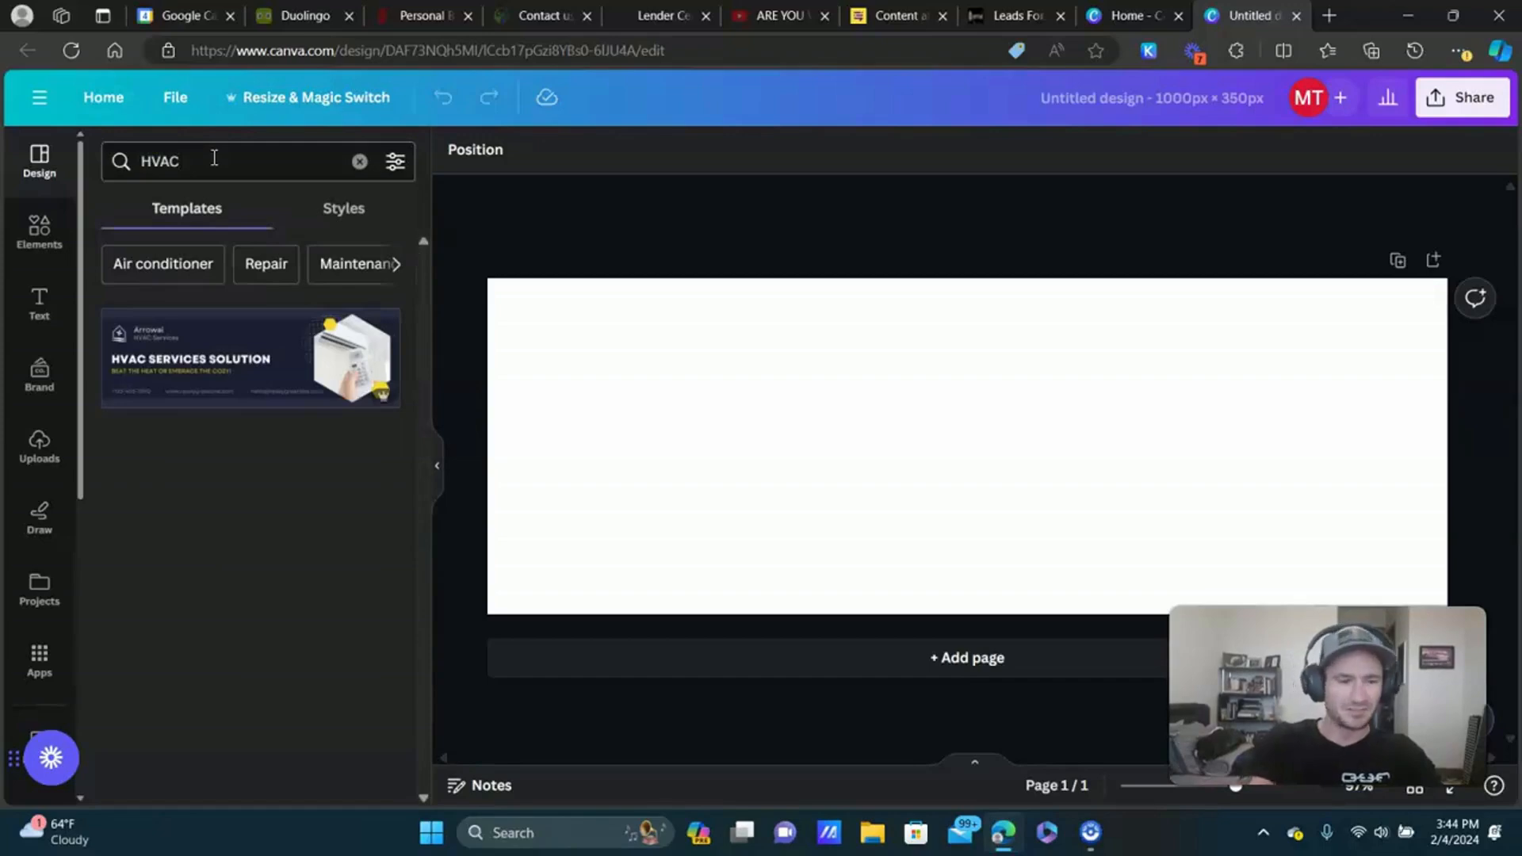
pyautogui.doubleClick(299, 163)
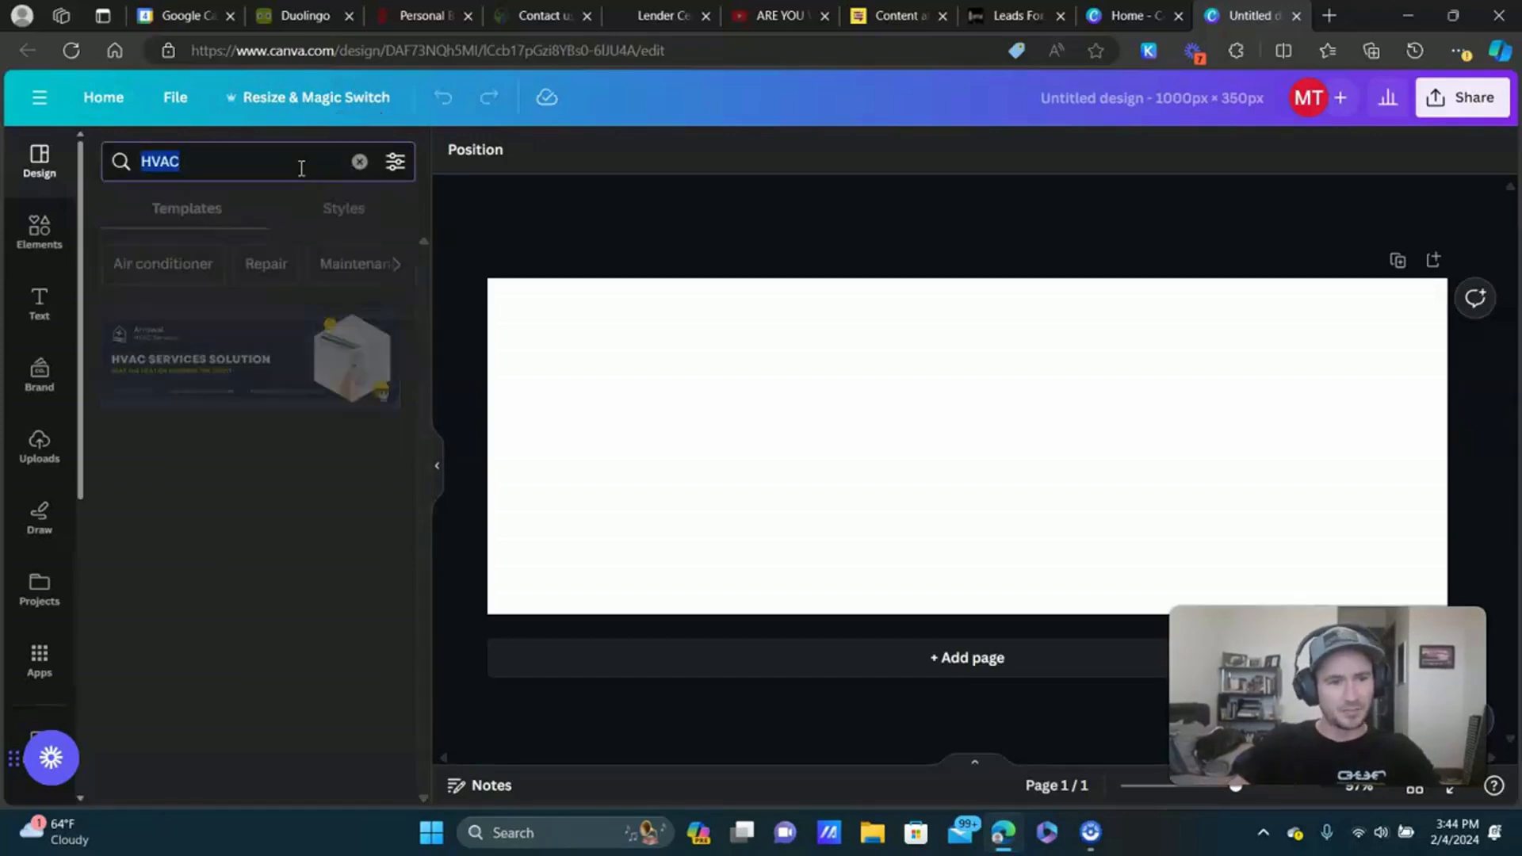
pyautogui.write('simple')
pyautogui.press('Return')
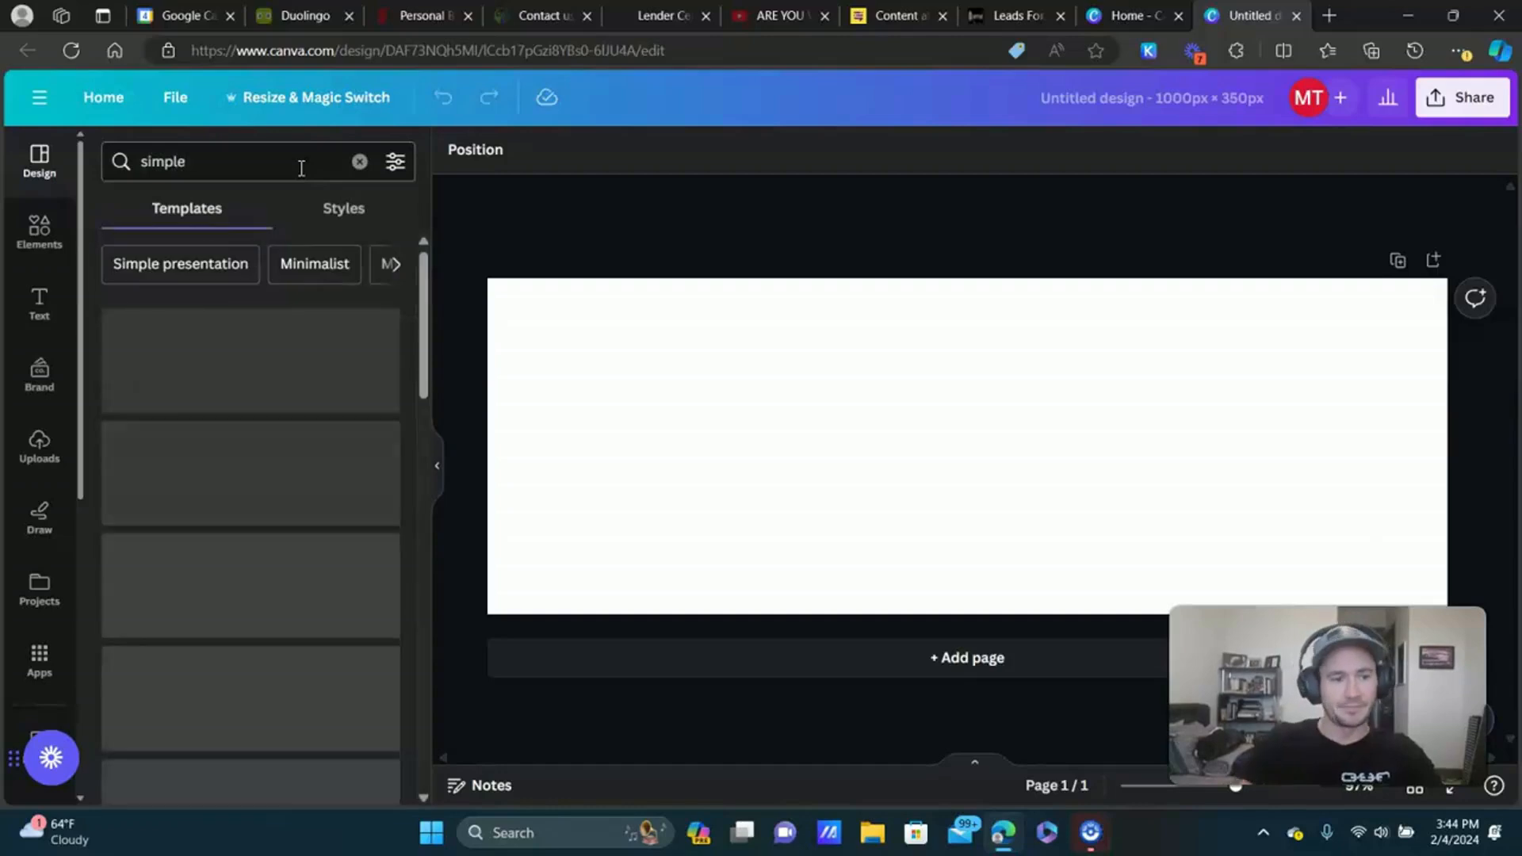
# Search the design templates for "finance" and apply the Red and Orange Modern Professional Company Email Header to the page.
pyautogui.click(324, 161)
pyautogui.doubleClick(341, 170)
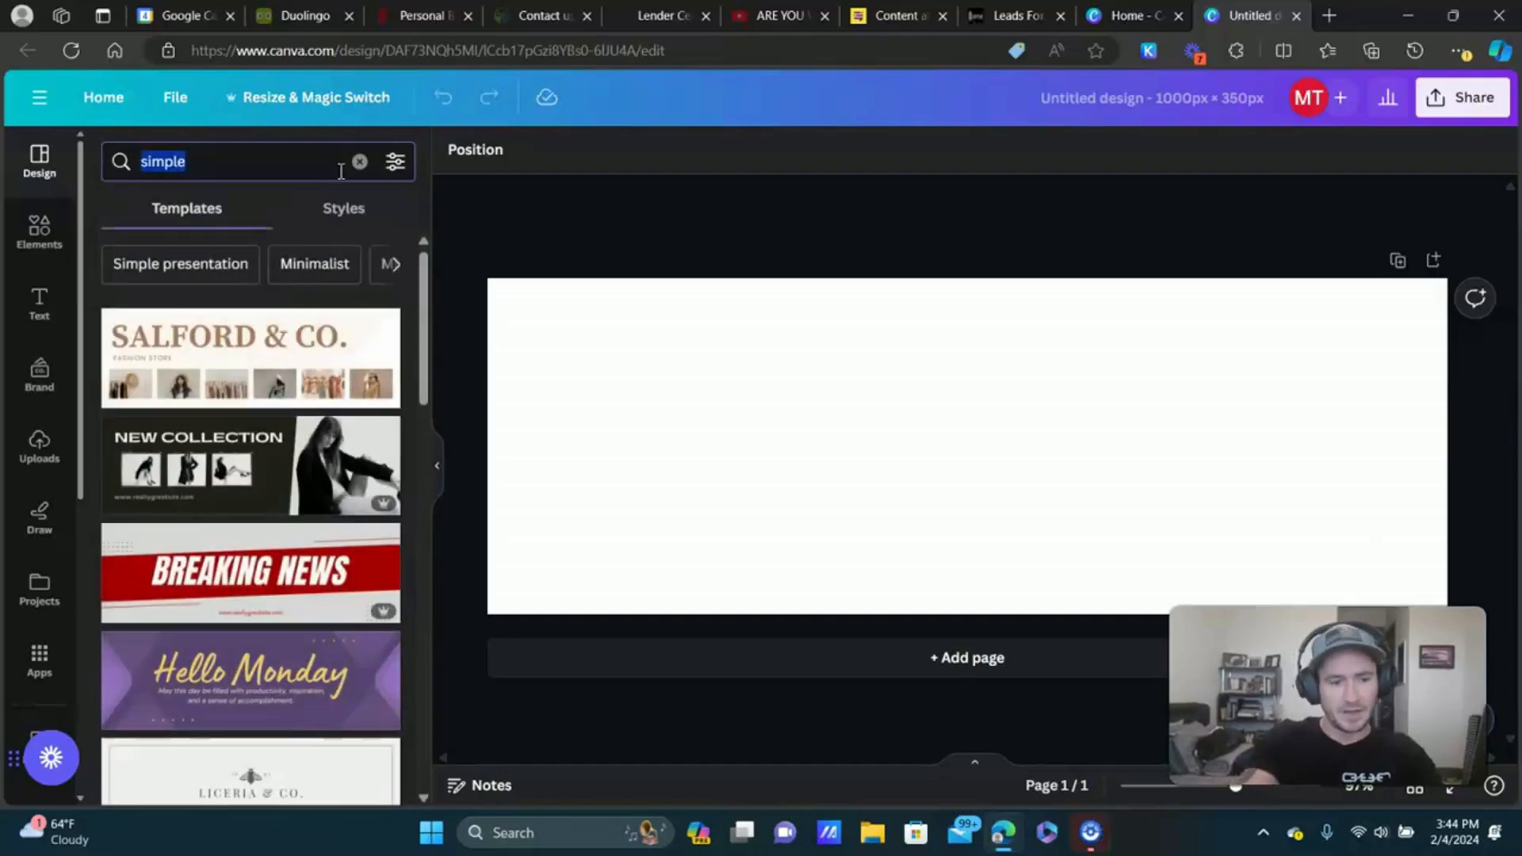
pyautogui.write('finance')
pyautogui.press('Return')
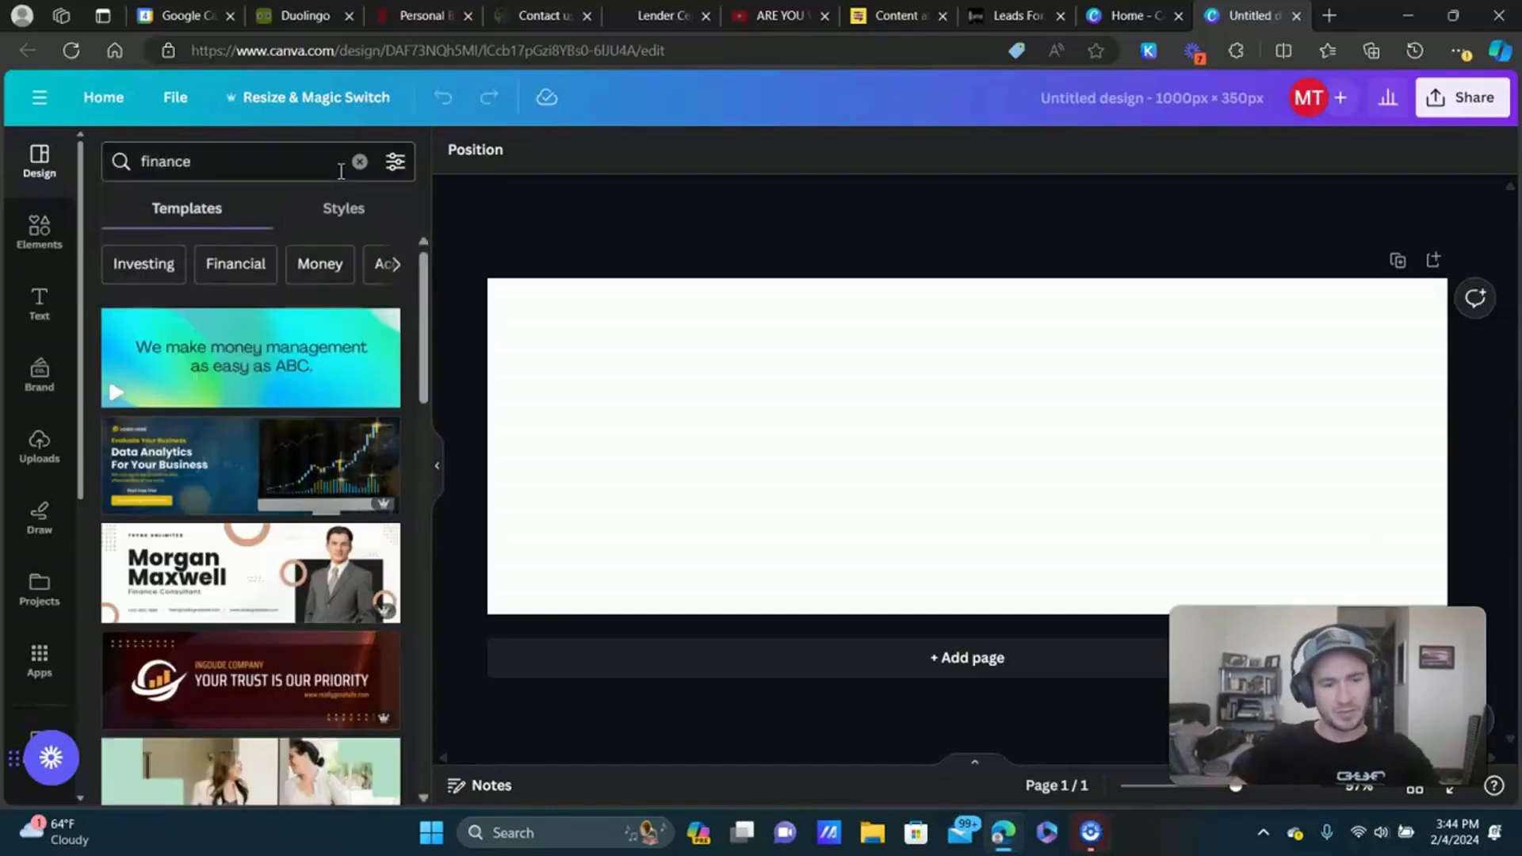
pyautogui.scroll(-3, 298, 317)
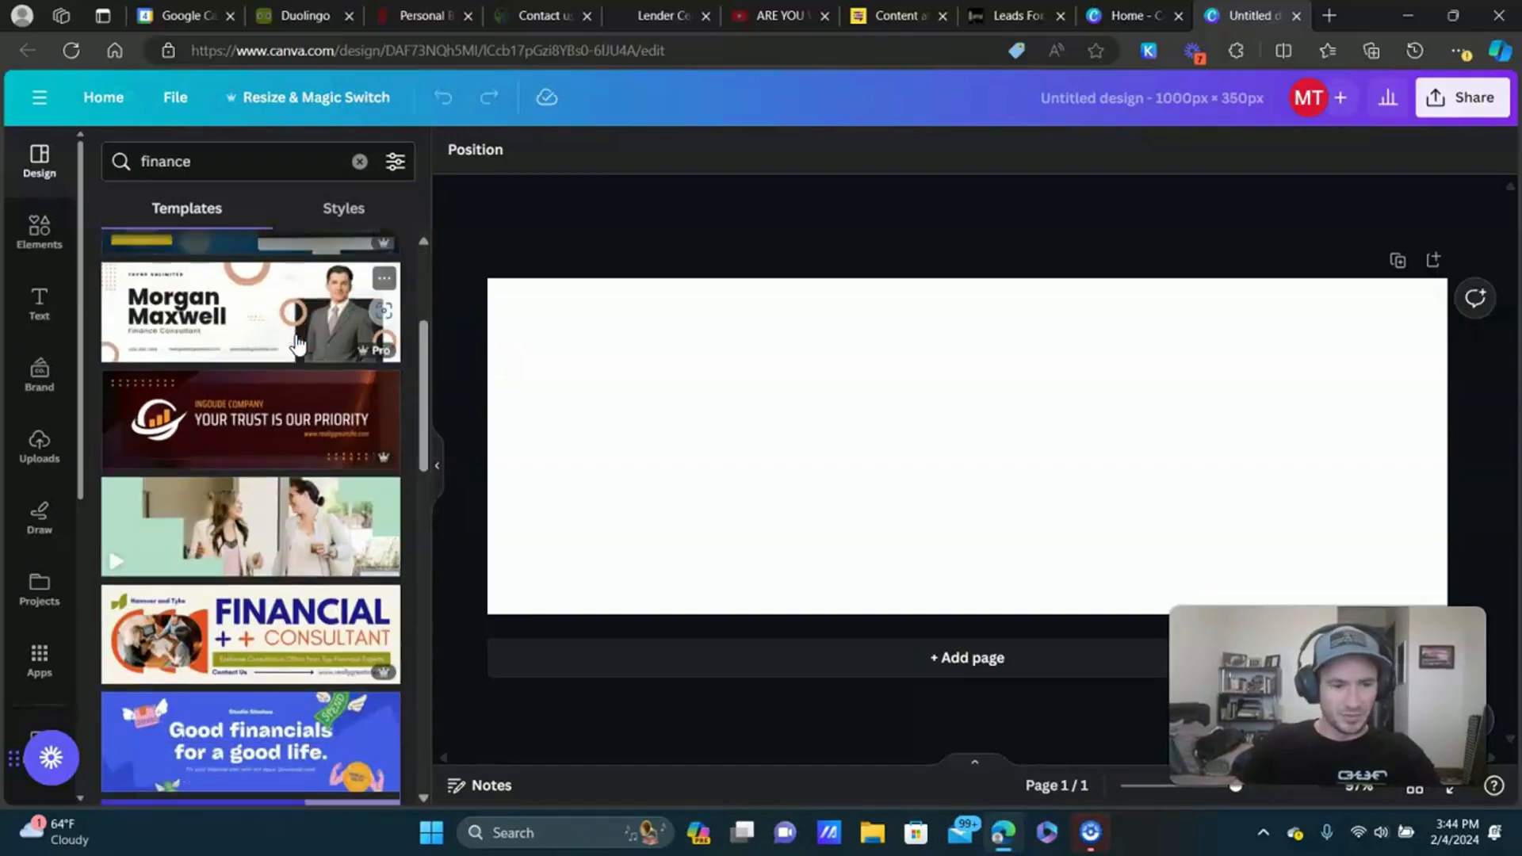
pyautogui.click(259, 413)
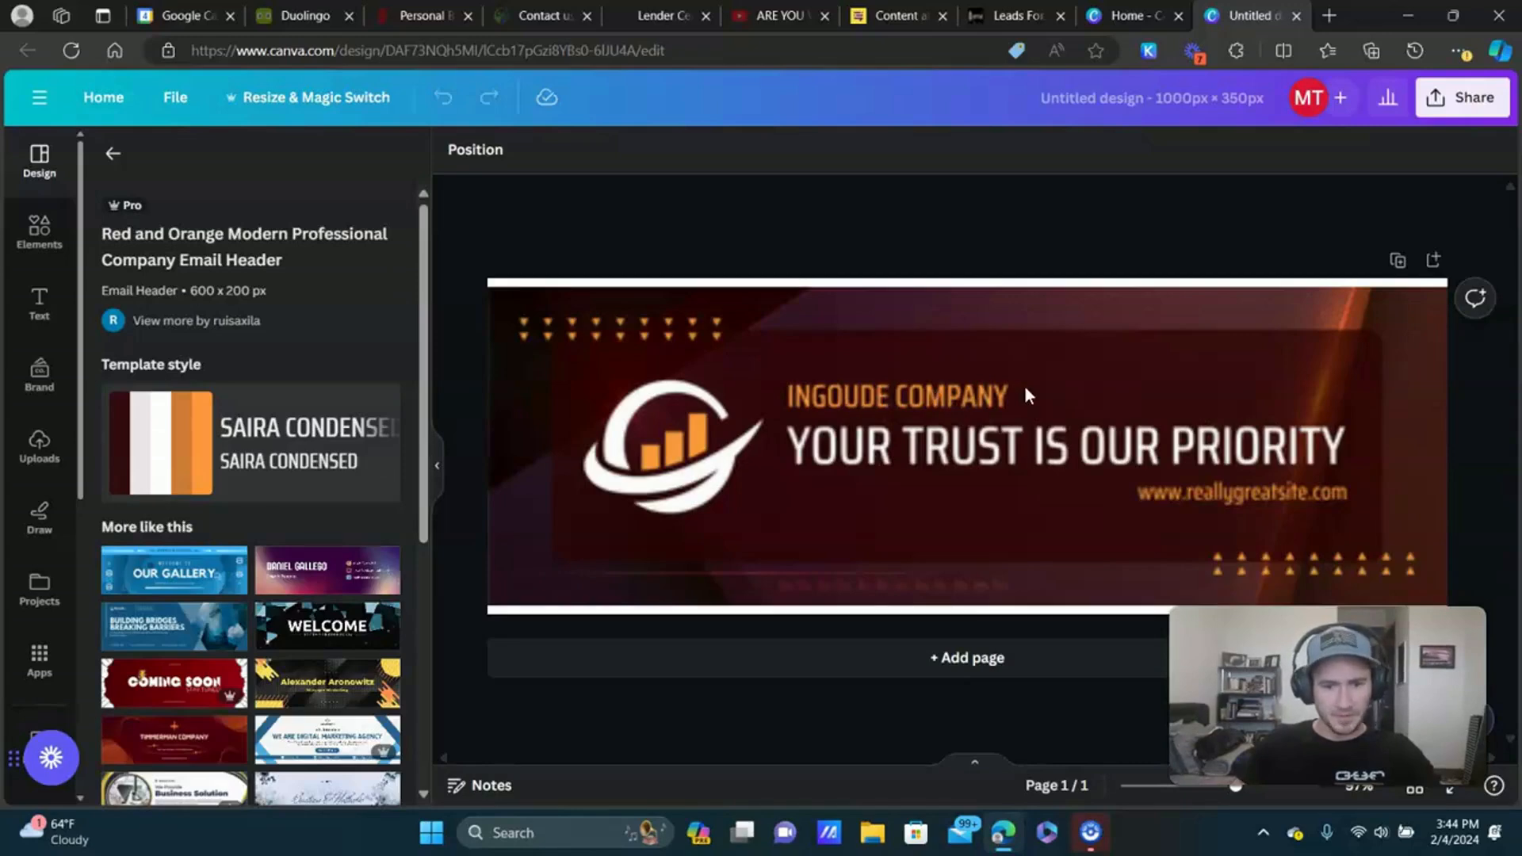
pyautogui.press('Delete')
pyautogui.click(910, 415)
pyautogui.hotkey('ctrl', 'z')
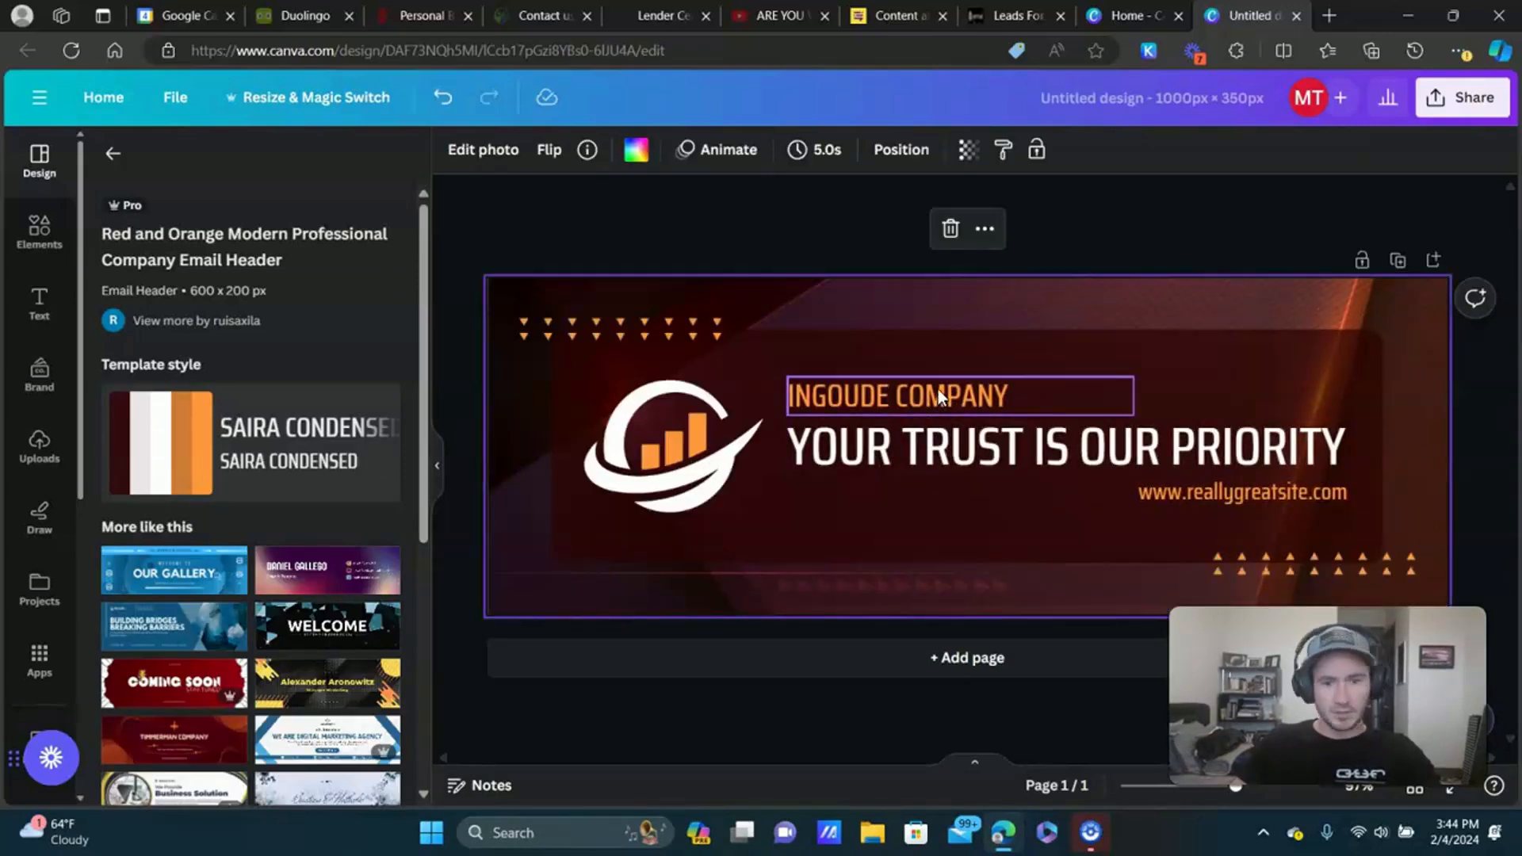
# Replace the headline "YOUR TRUST IS OUR PRIORITY" with "FREE INFINITE BANKING COACHING CALL".
pyautogui.click(938, 394)
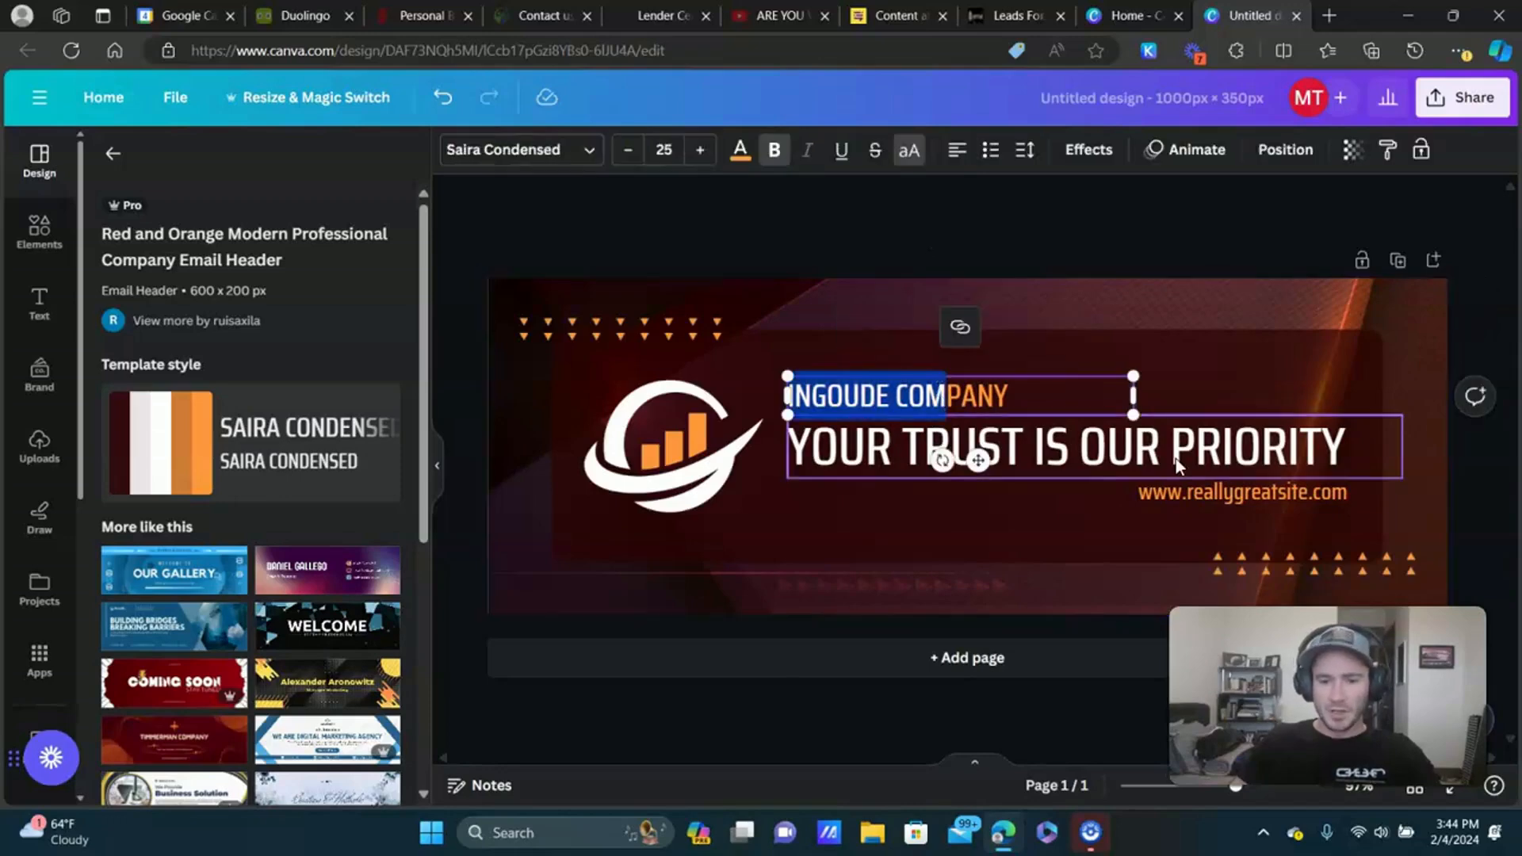
pyautogui.click(1124, 449)
pyautogui.doubleClick(1124, 448)
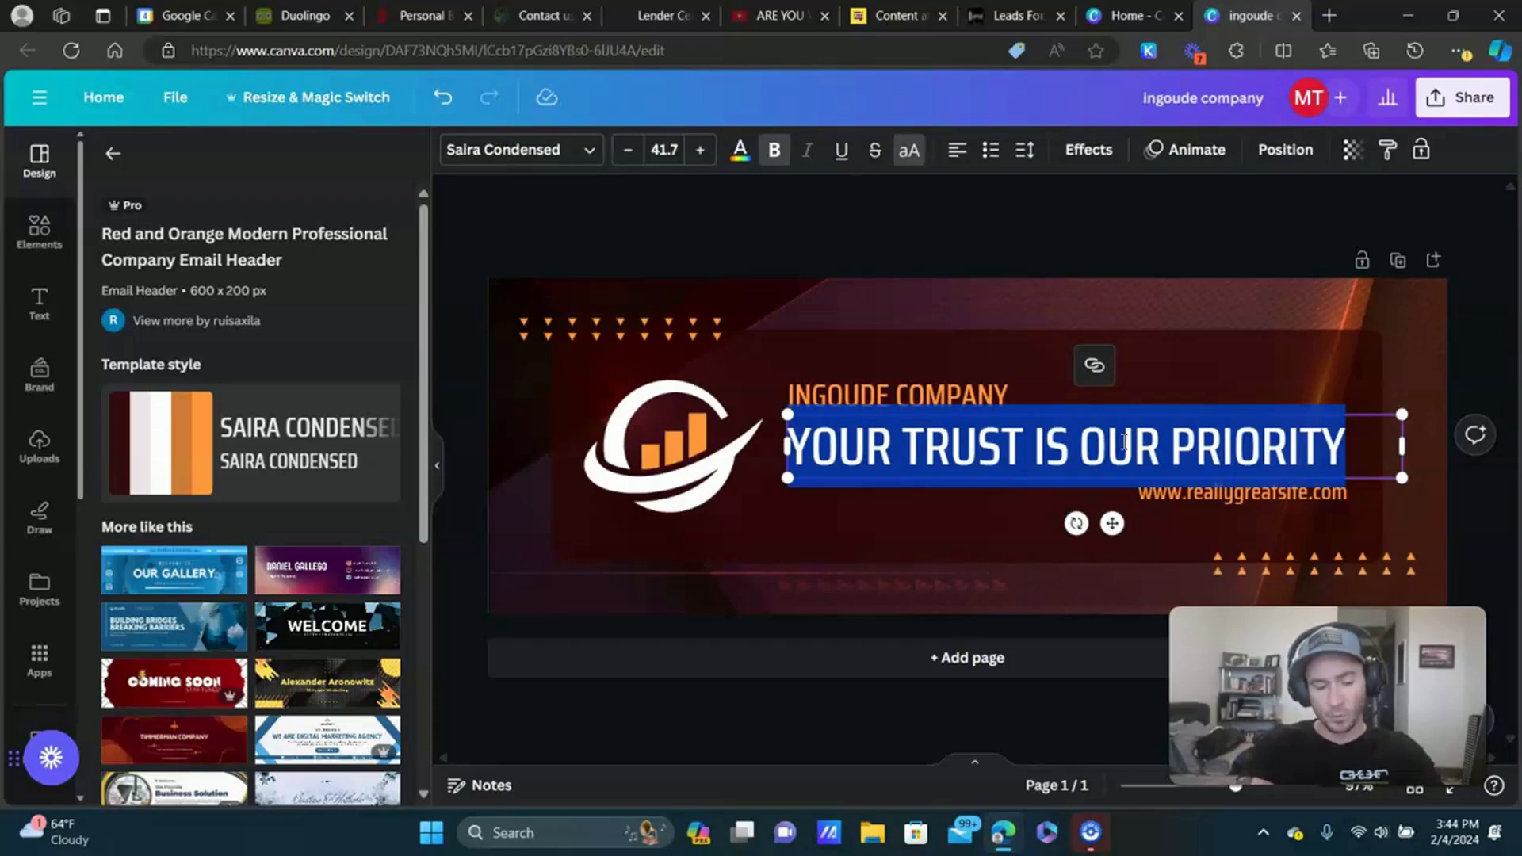
pyautogui.write('FREE')
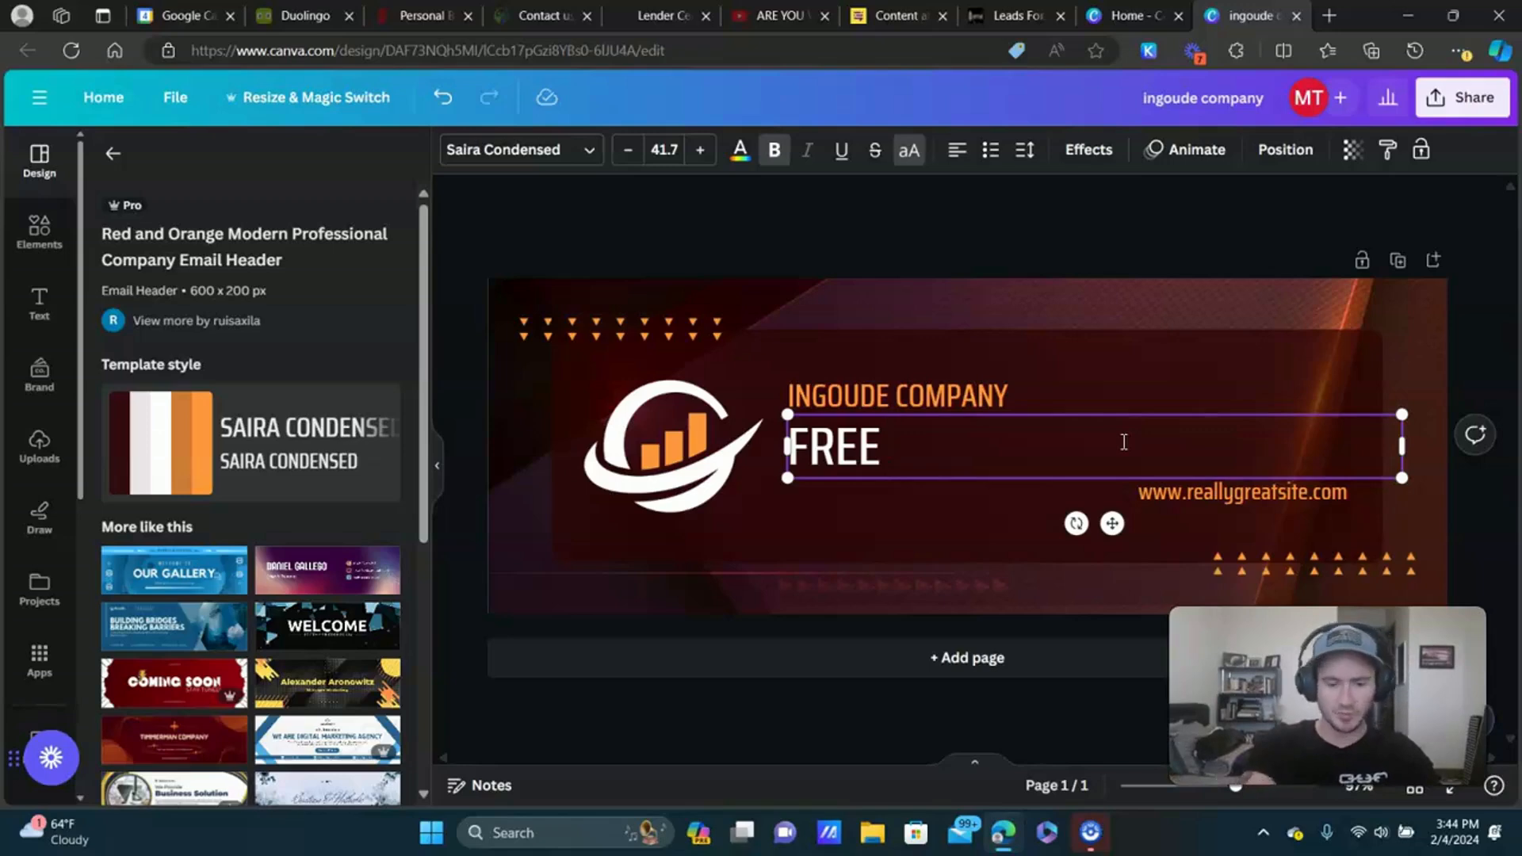
pyautogui.write('INFINITE')
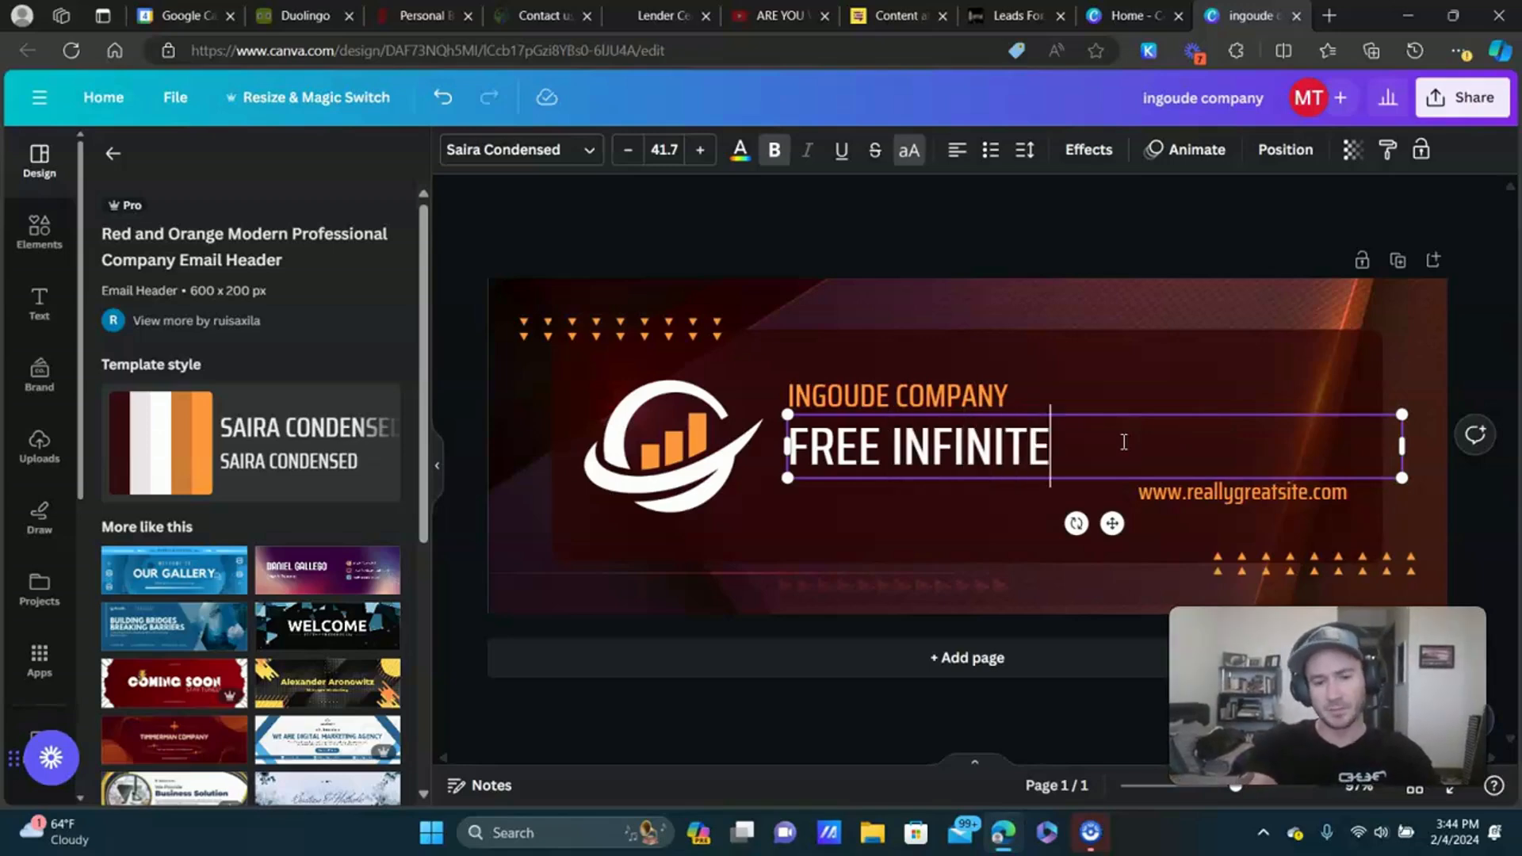
pyautogui.write(' BANKING COACHING')
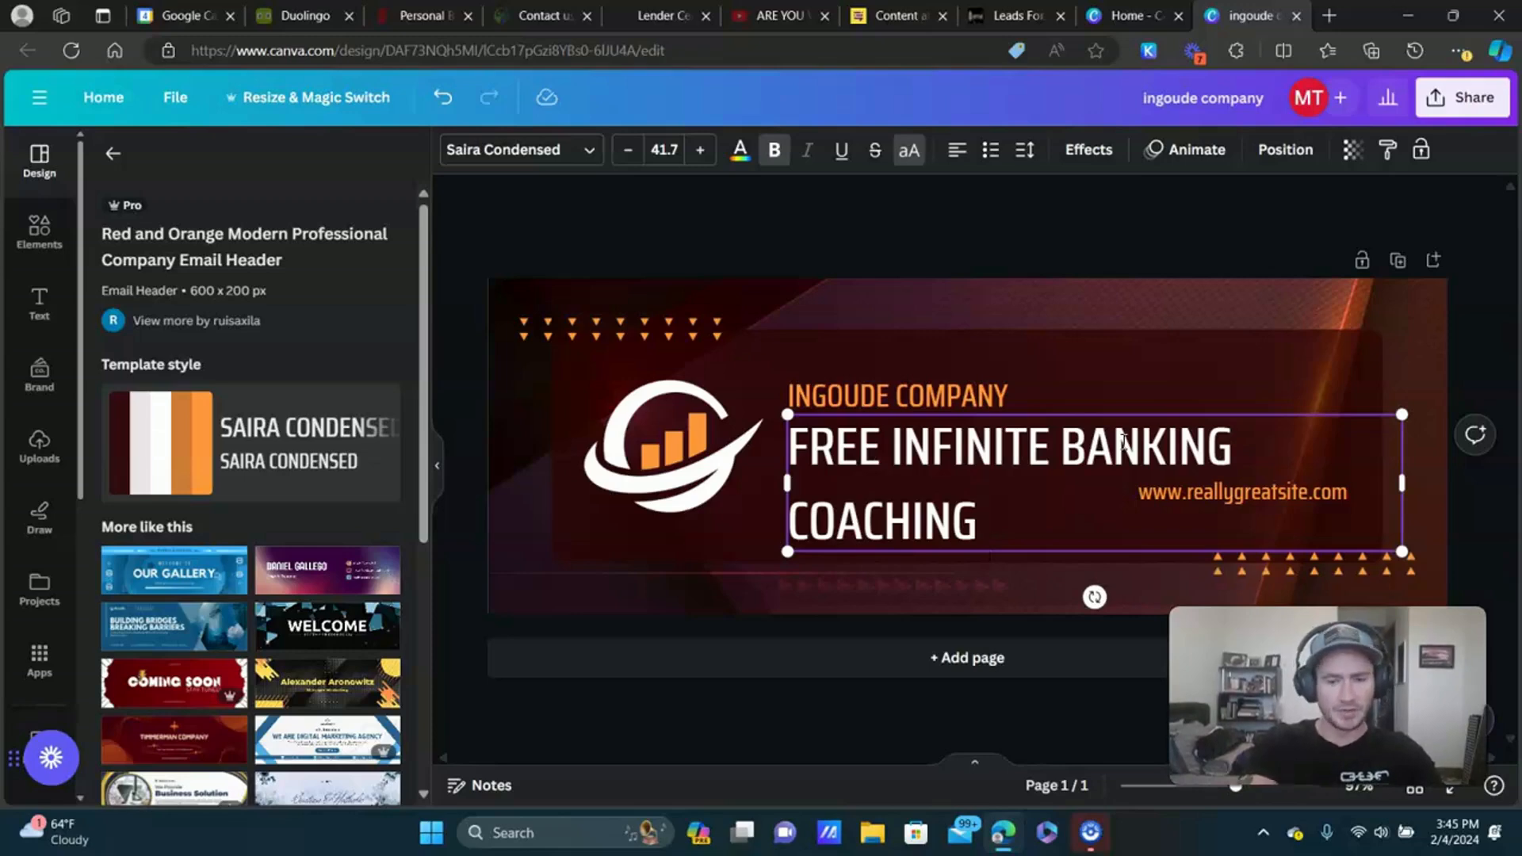
pyautogui.write('CALL')
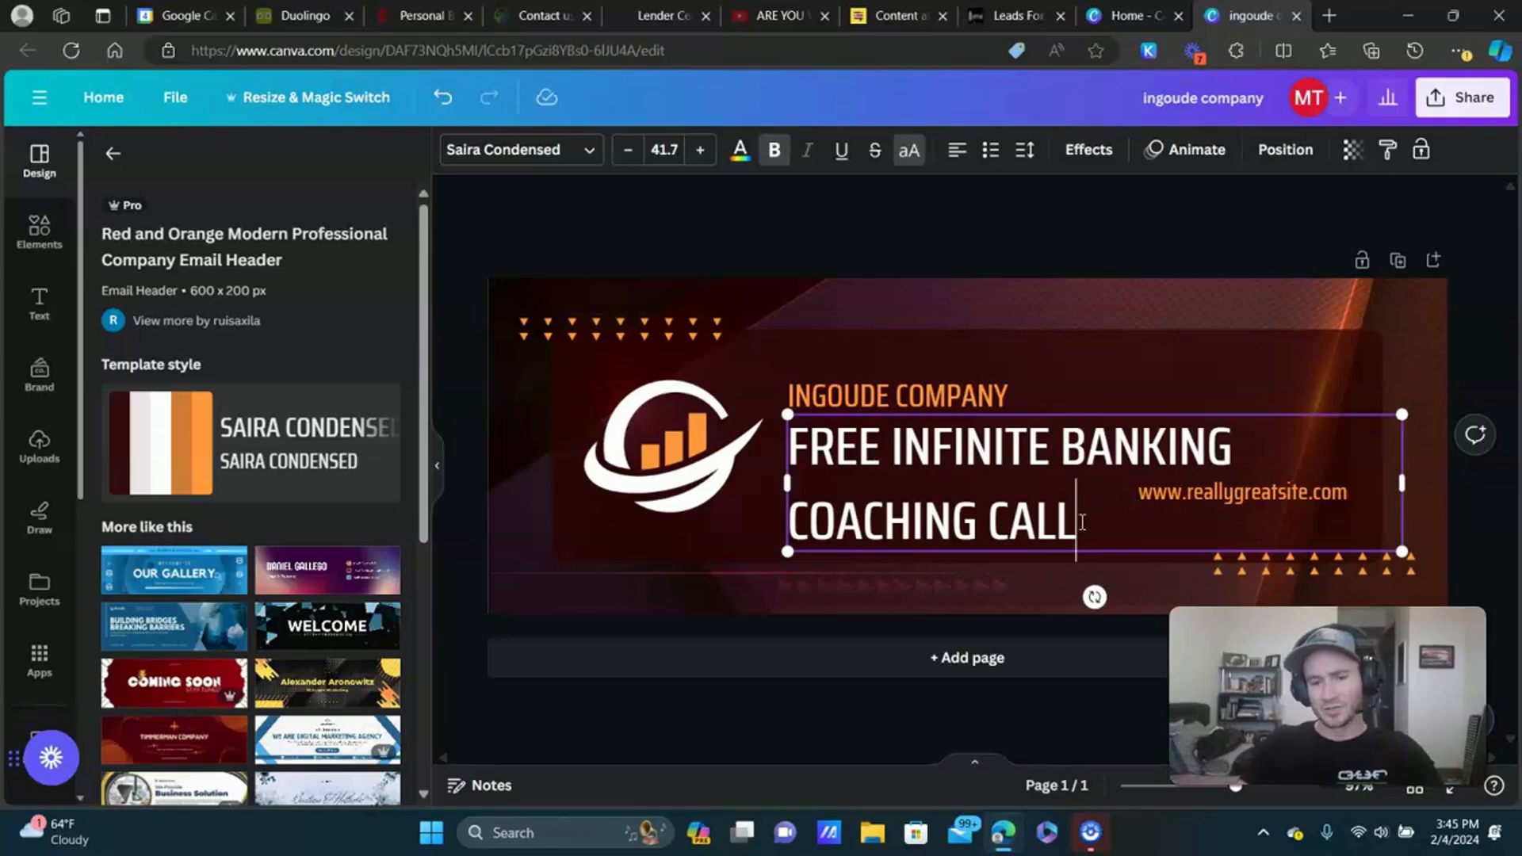
# Replace "COACHING CALL" in the headline with "MASTERCLASS".
pyautogui.moveTo(1090, 521); pyautogui.dragTo(792, 521)
pyautogui.write('MAS')
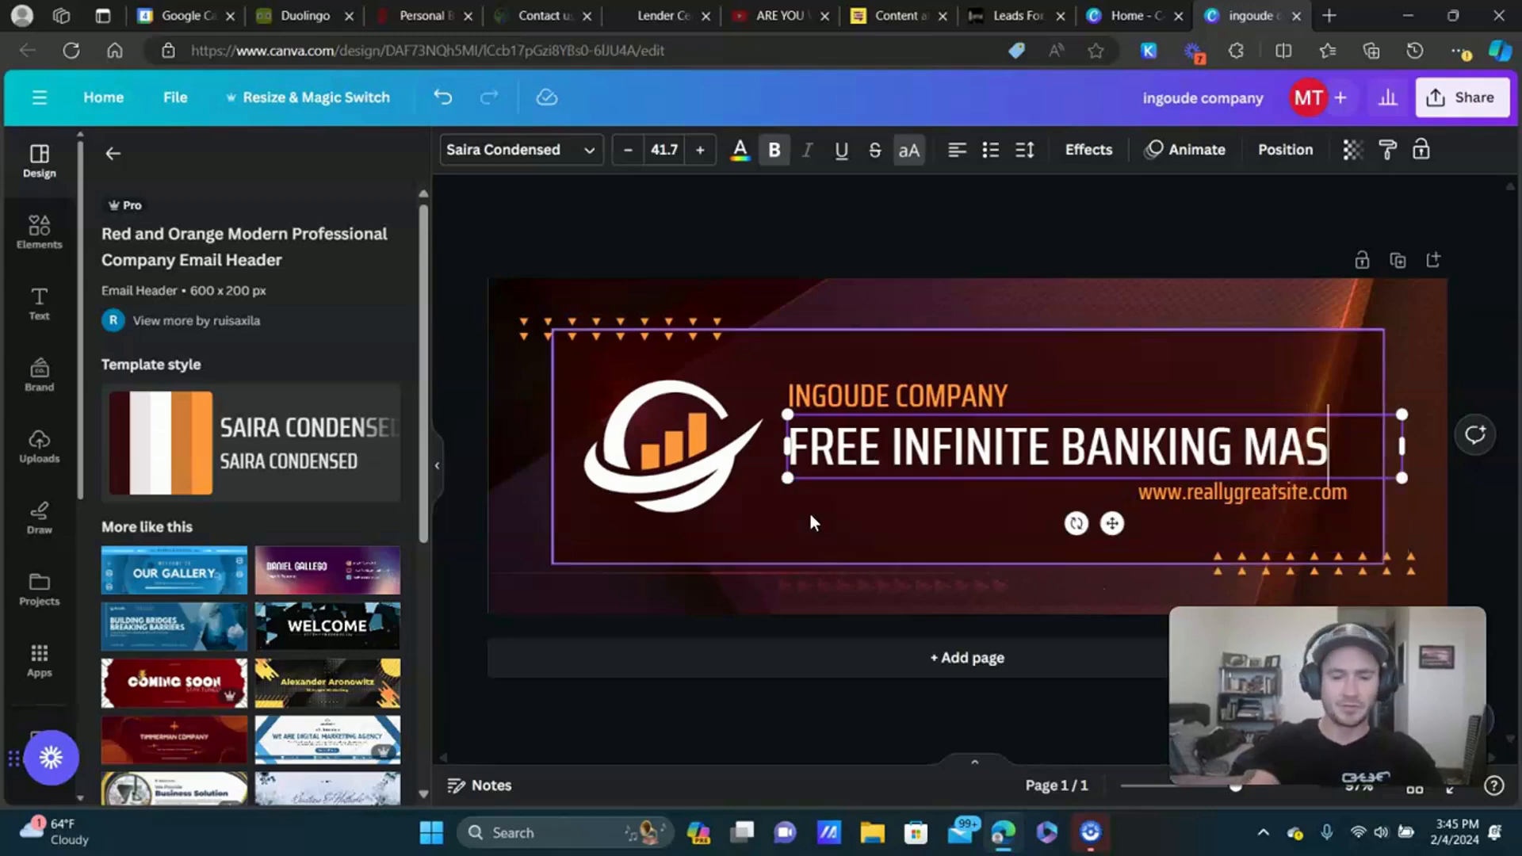
pyautogui.write('TERCLA')
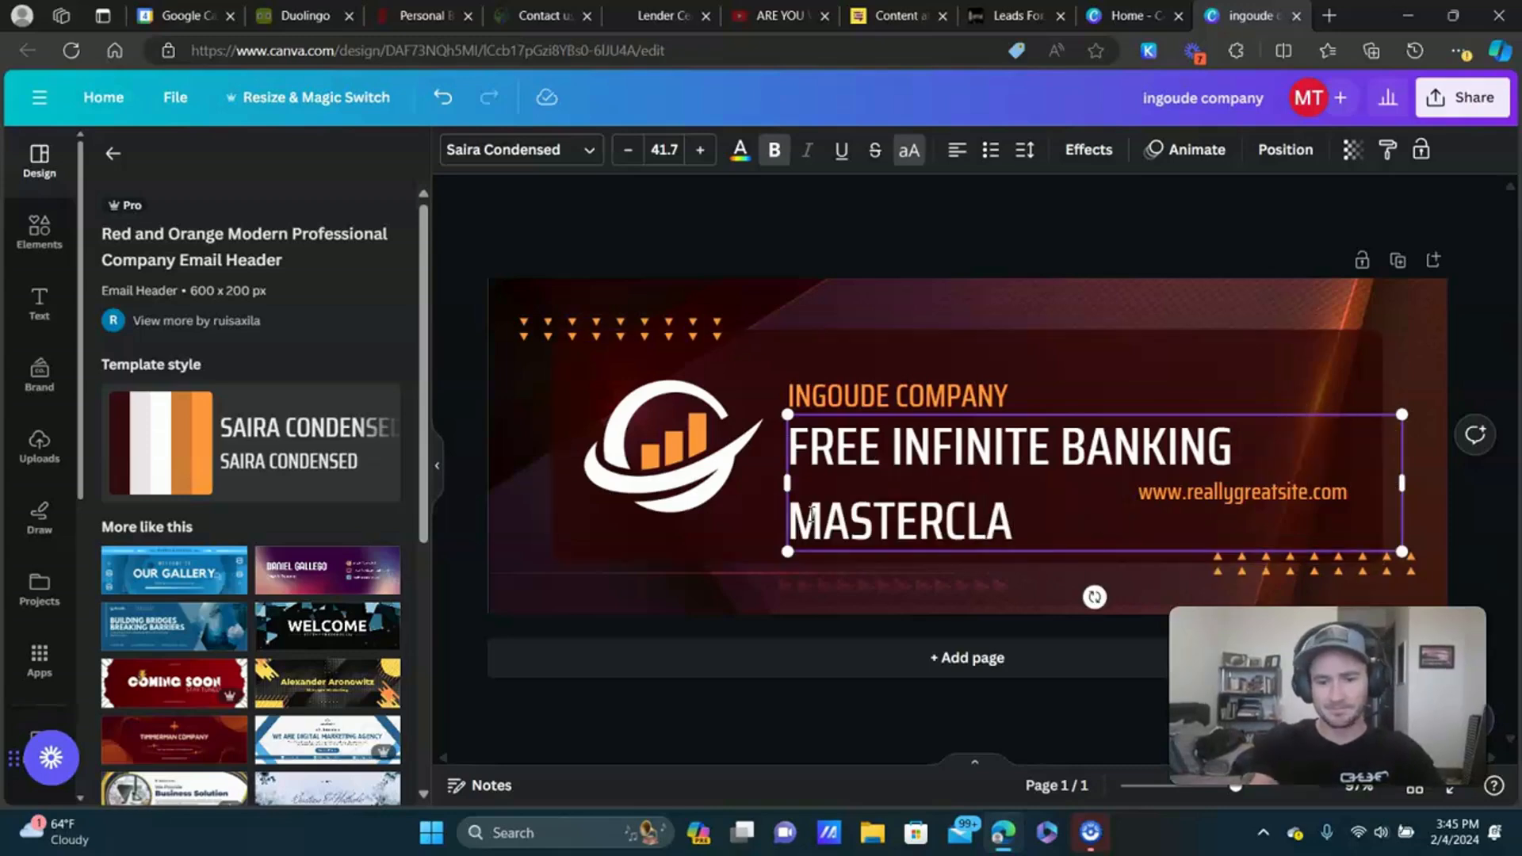
pyautogui.write('SS')
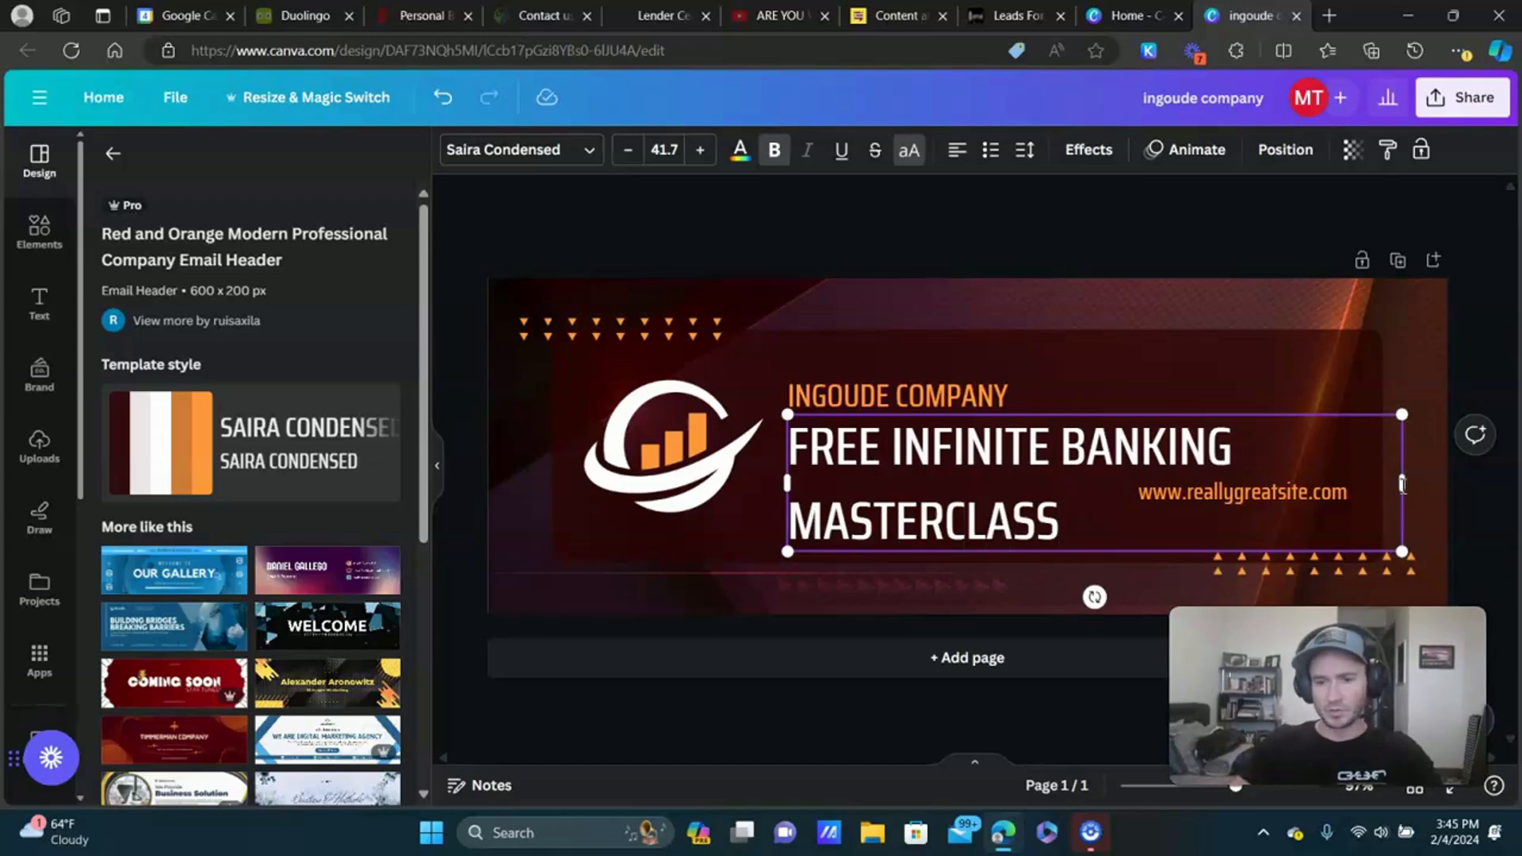
# Tighten the line spacing of the two-line headline.
pyautogui.click(1025, 150)
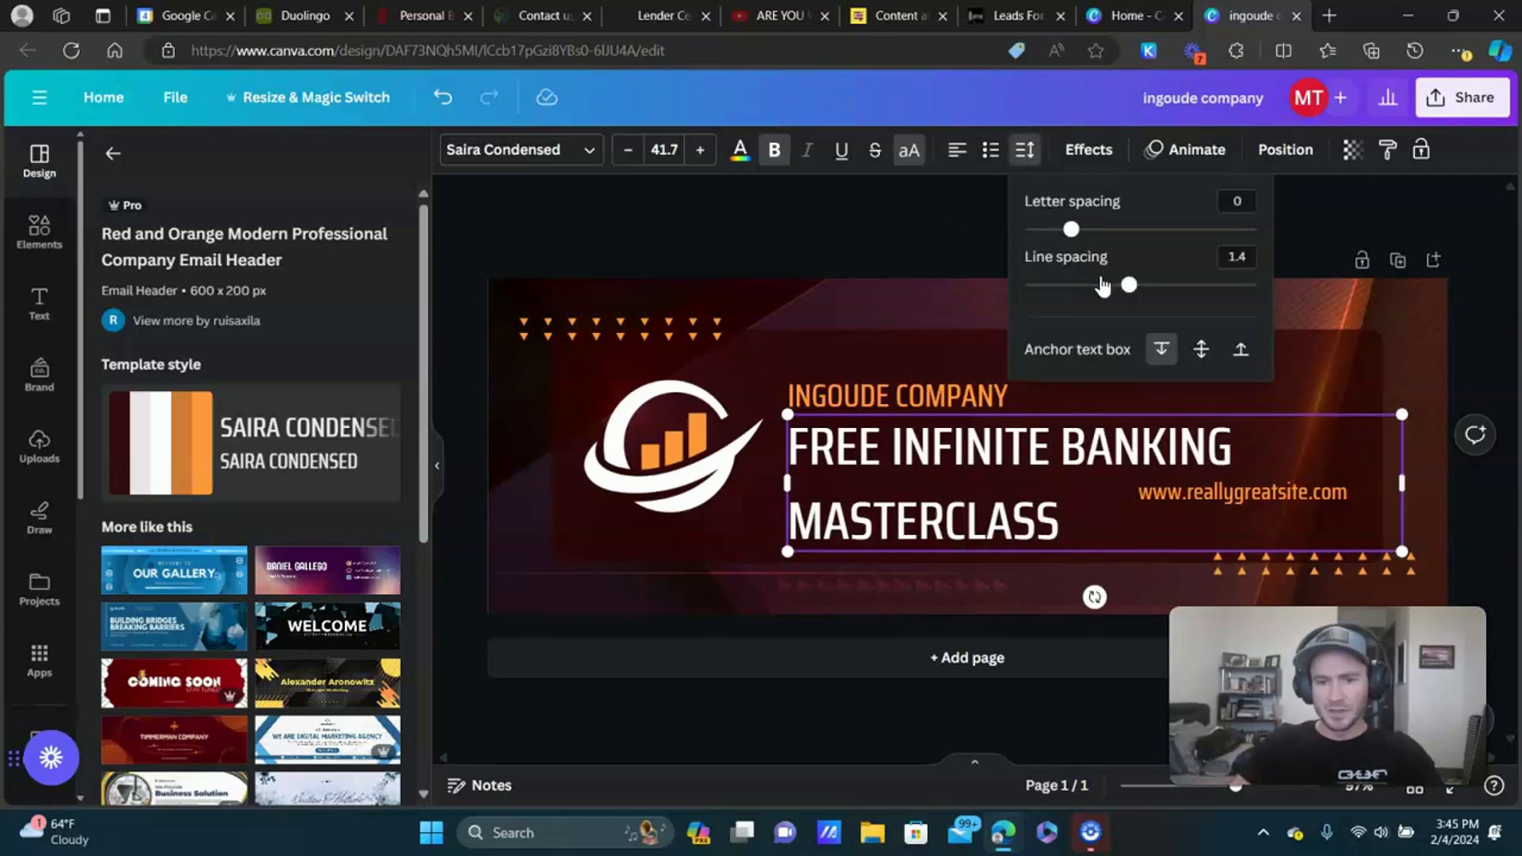
pyautogui.moveTo(1128, 285); pyautogui.dragTo(1094, 285)
pyautogui.click(1081, 448)
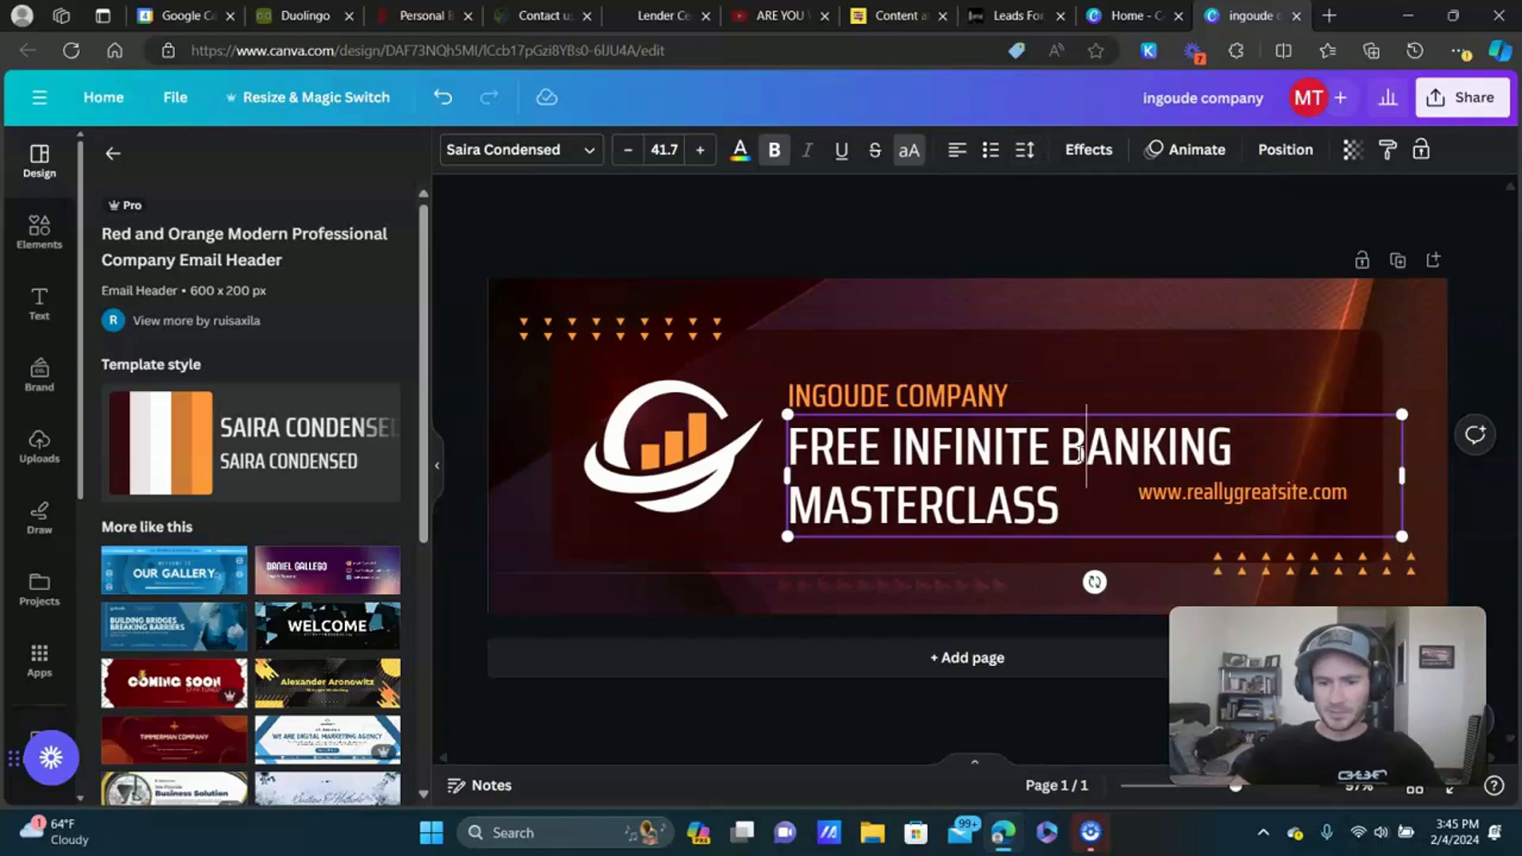
# Reduce the headline's font size to 31.7 so that it fits on one line.
pyautogui.click(627, 150)
pyautogui.click(627, 149)
pyautogui.click(627, 150)
pyautogui.click(627, 150)
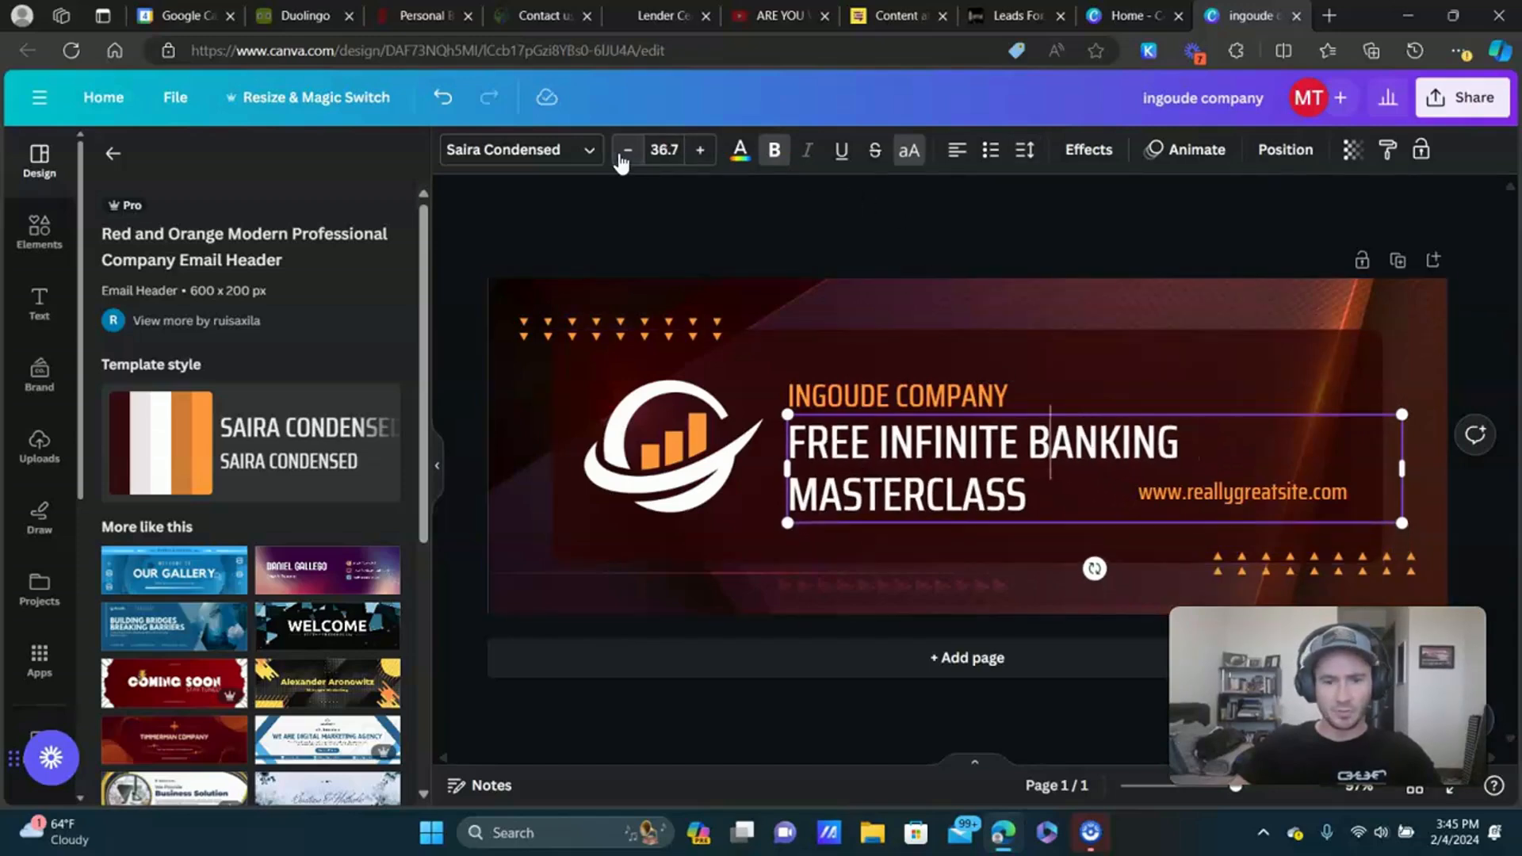
pyautogui.click(627, 150)
pyautogui.click(626, 150)
pyautogui.click(627, 150)
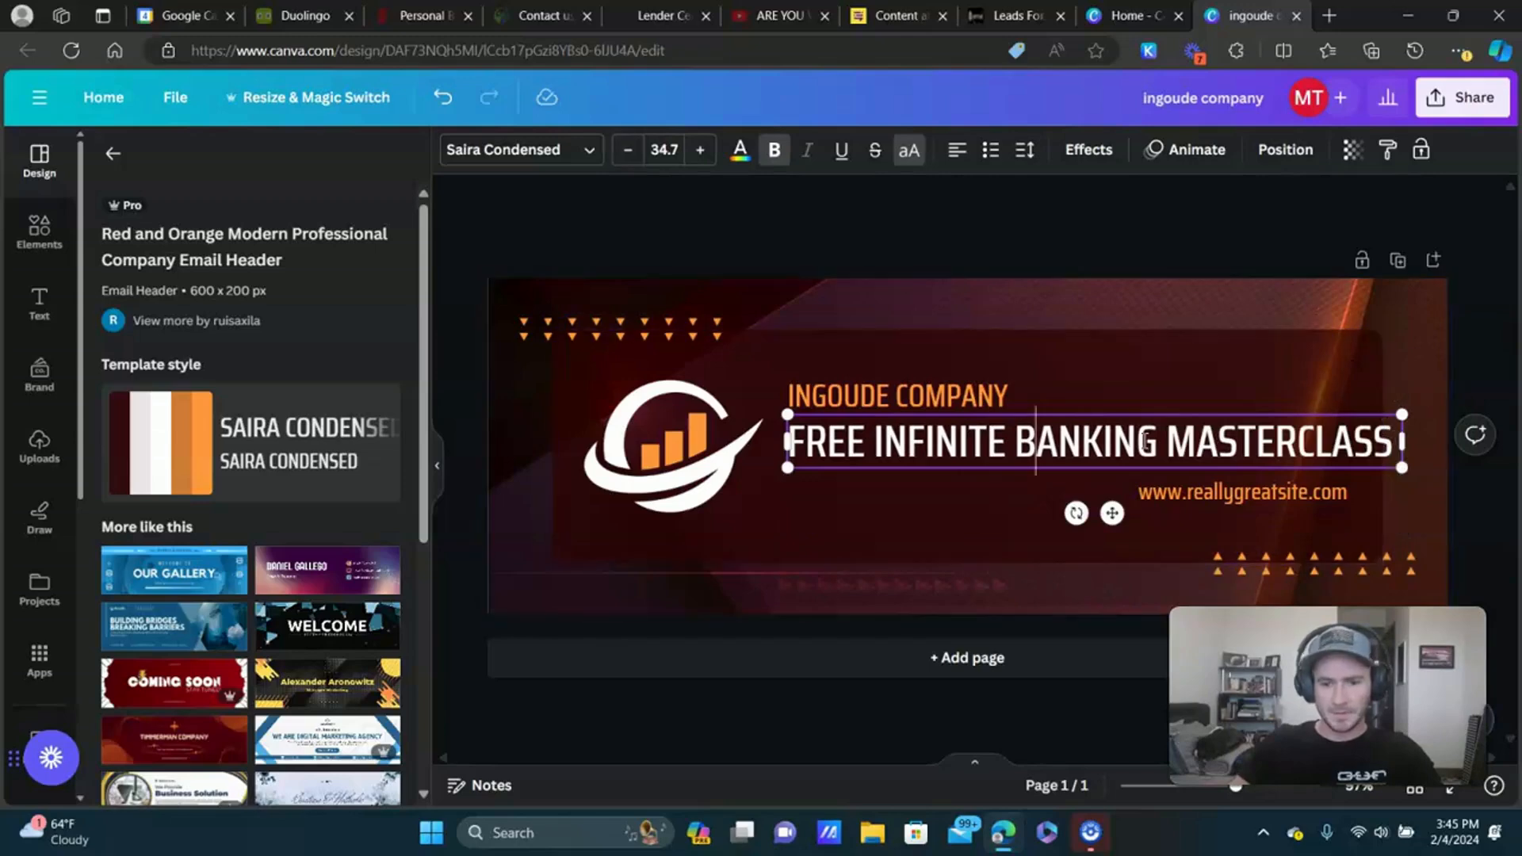
pyautogui.click(627, 149)
pyautogui.click(626, 150)
pyautogui.click(627, 150)
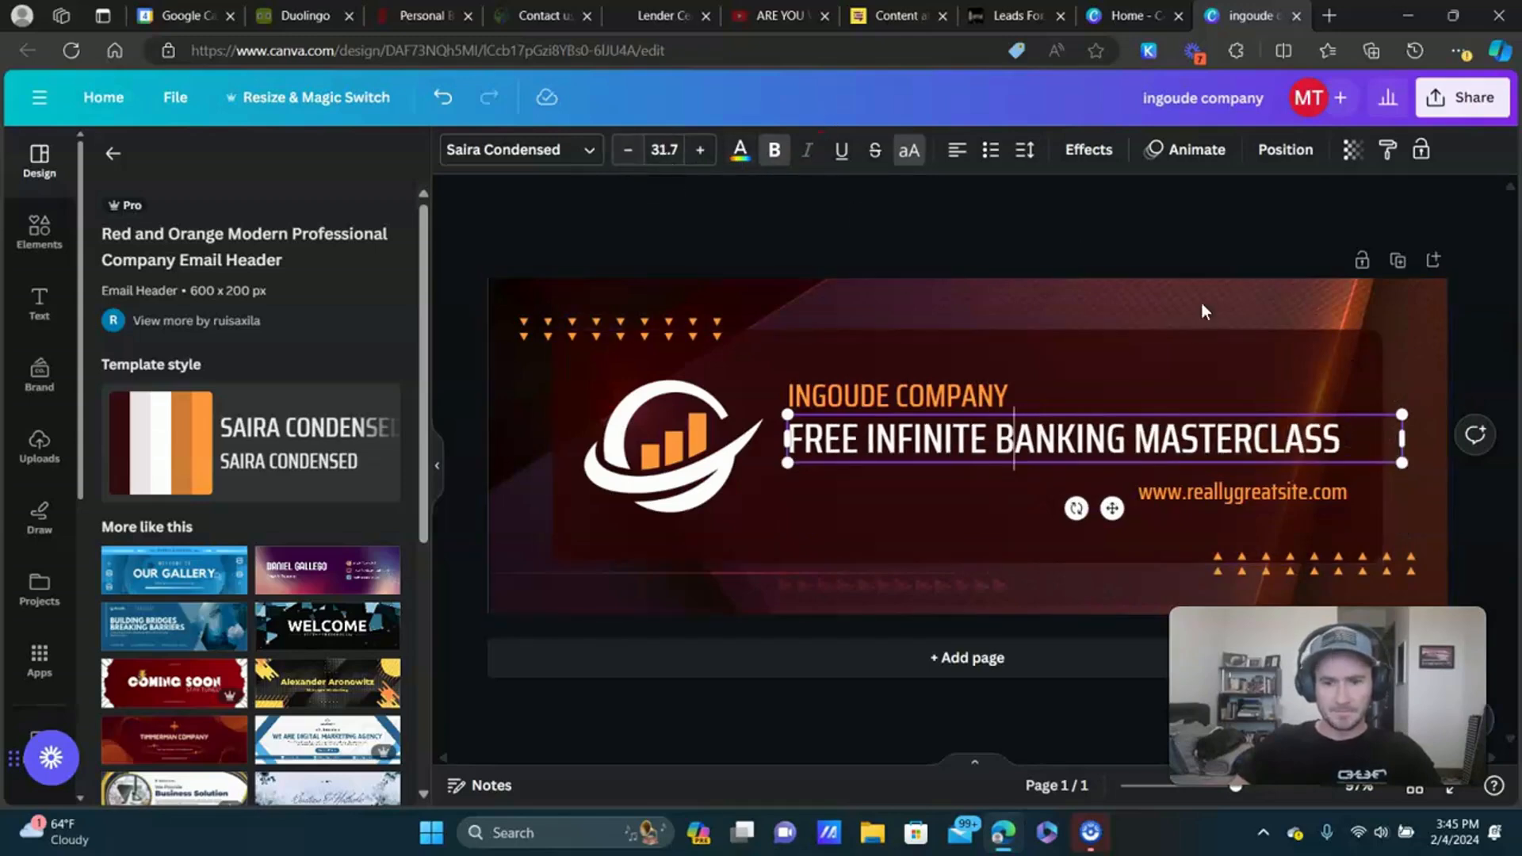
pyautogui.click(1420, 334)
# Replace the "INGOUDE COMPANY" text with "LEARN EVERYTHING YOU NEED TO KNOW ABOUT INFINITE BANKING".
pyautogui.doubleClick(934, 396)
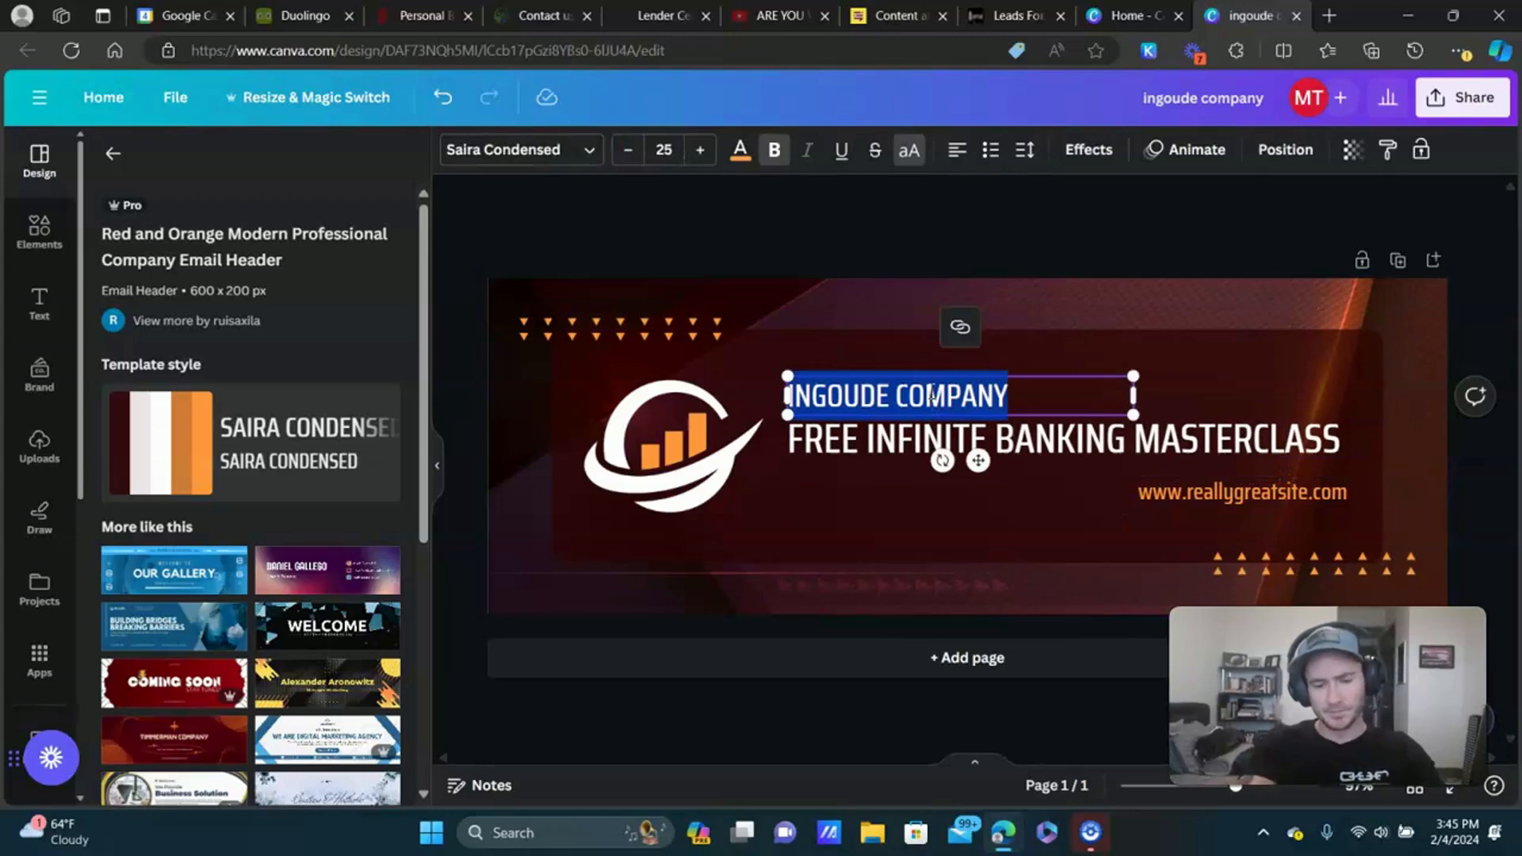
pyautogui.write('LEARN EV')
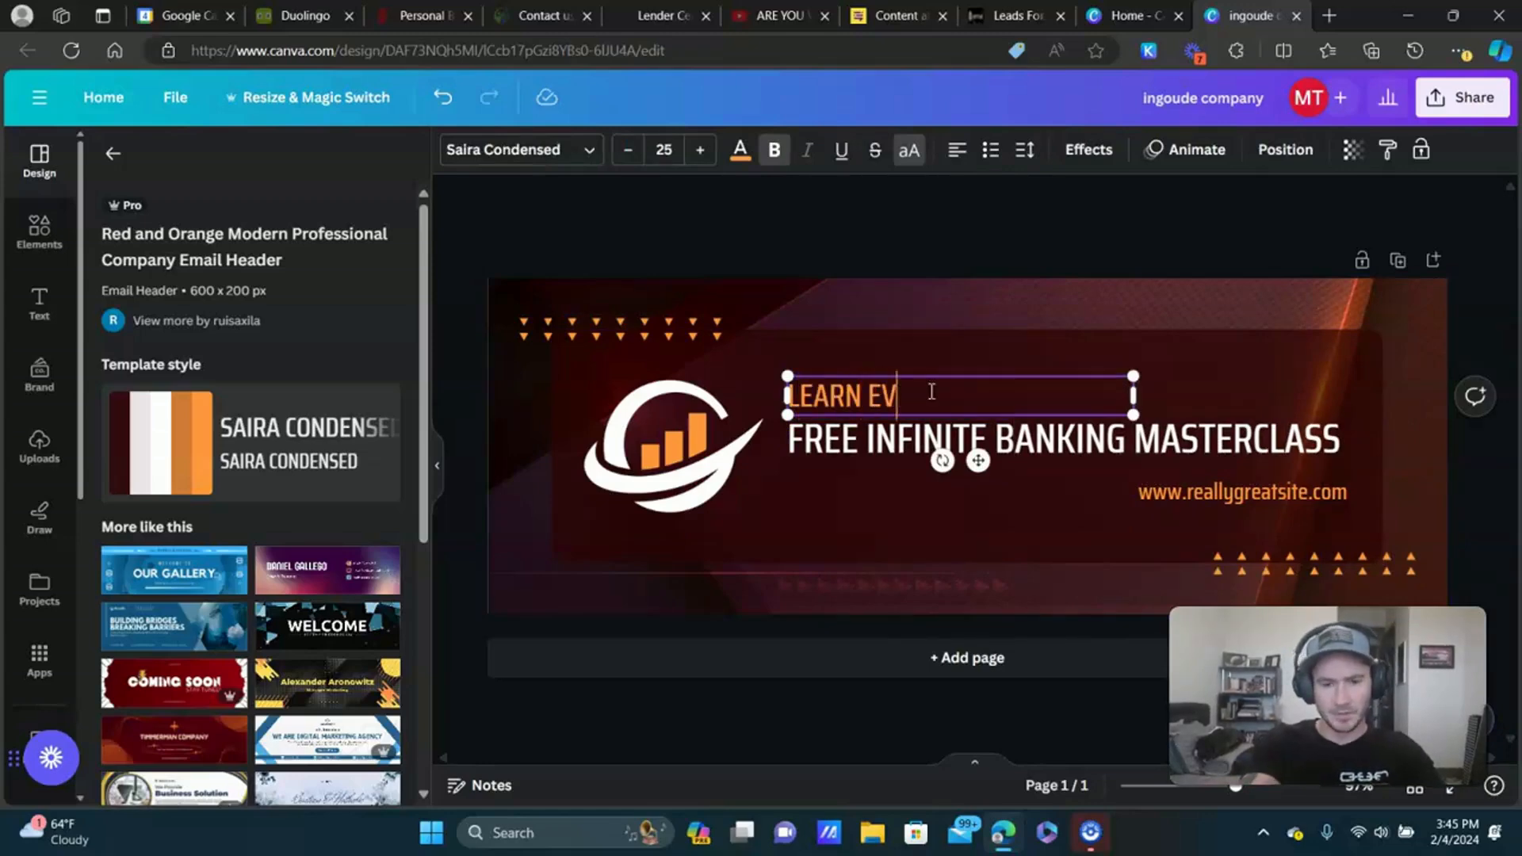
pyautogui.write('ERYHTI')
pyautogui.press('BackSpace')
pyautogui.press('BackSpace')
pyautogui.press('BackSpace')
pyautogui.write('TH')
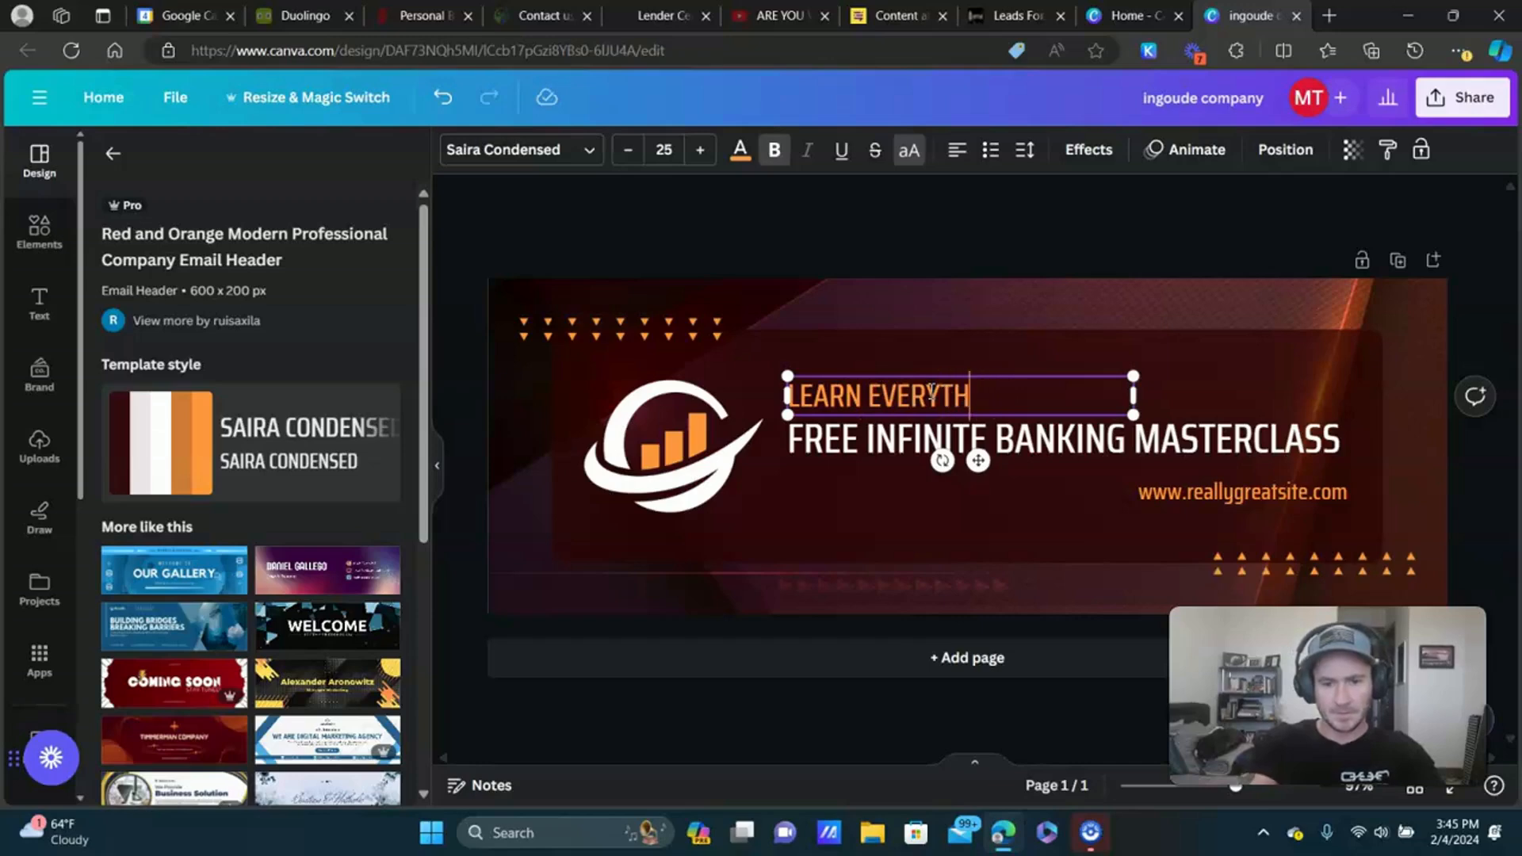
pyautogui.write('ING YOU NEED')
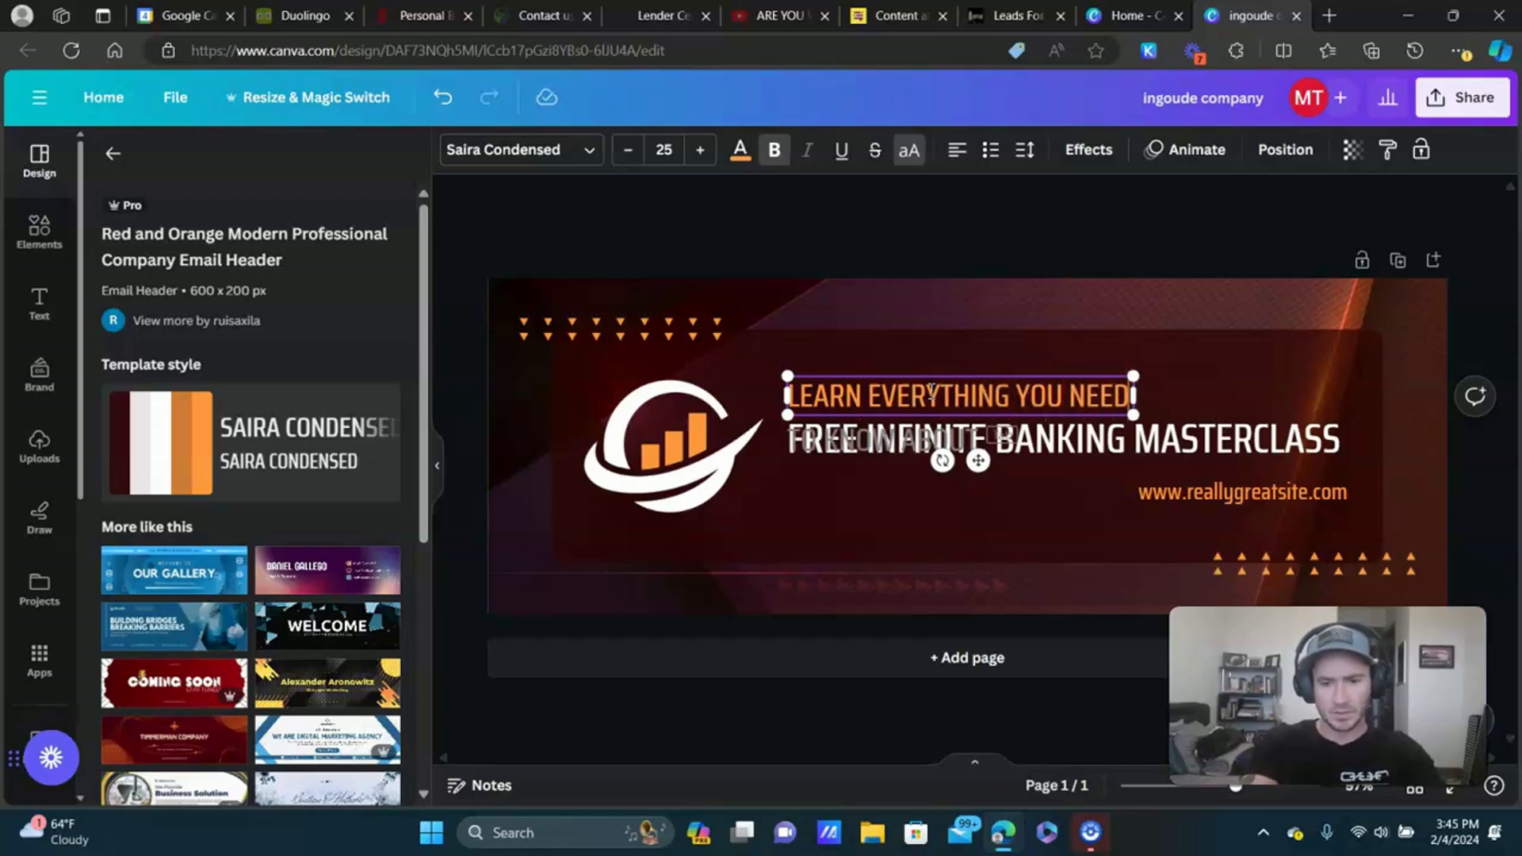
pyautogui.press('Return')
pyautogui.write('TO KNOW ABOUT INFINITE')
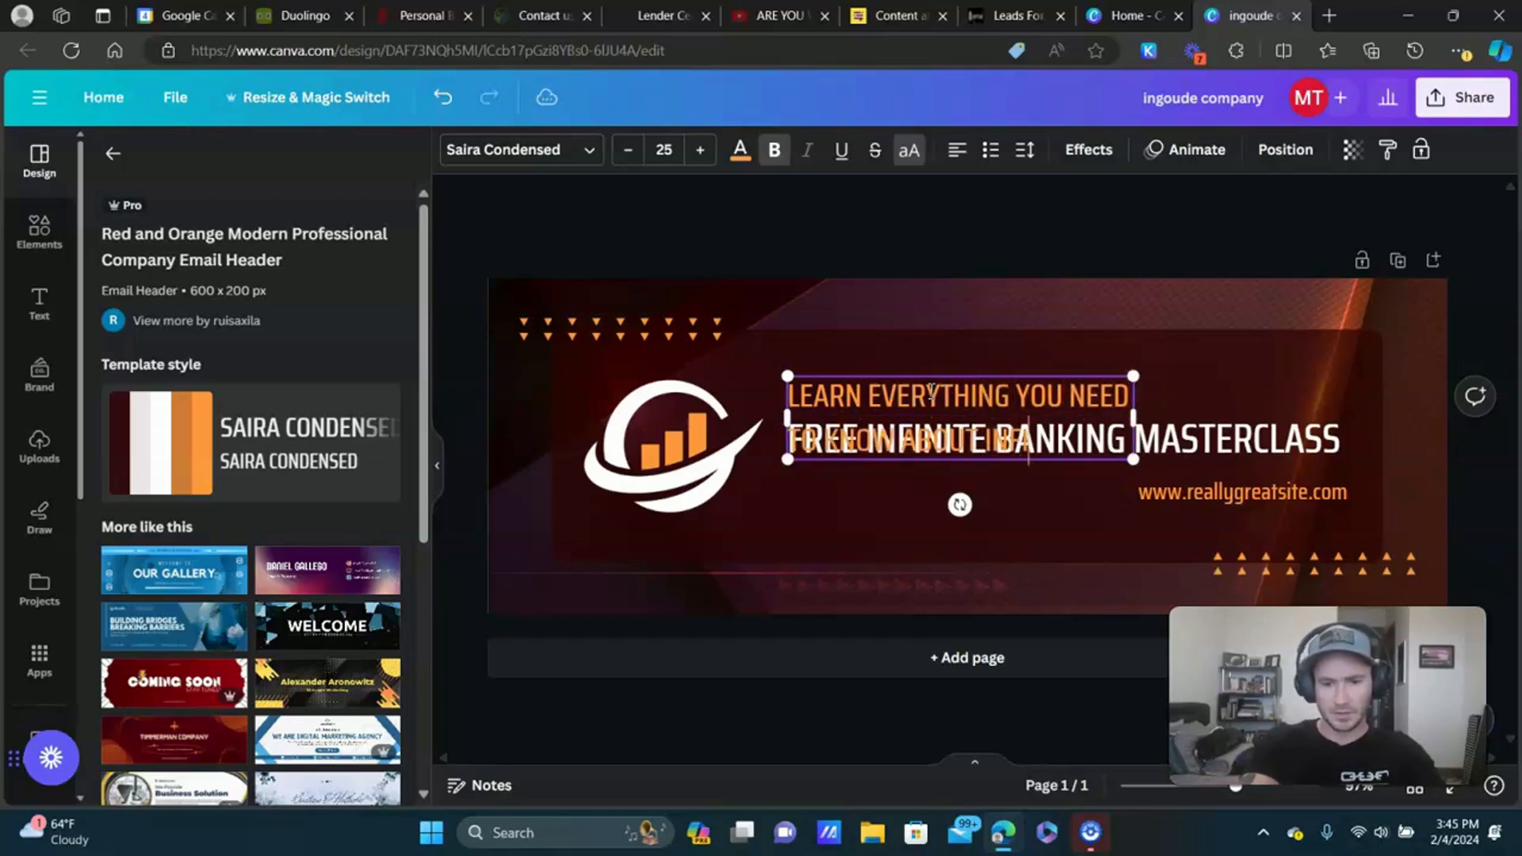
pyautogui.write(' BANKING')
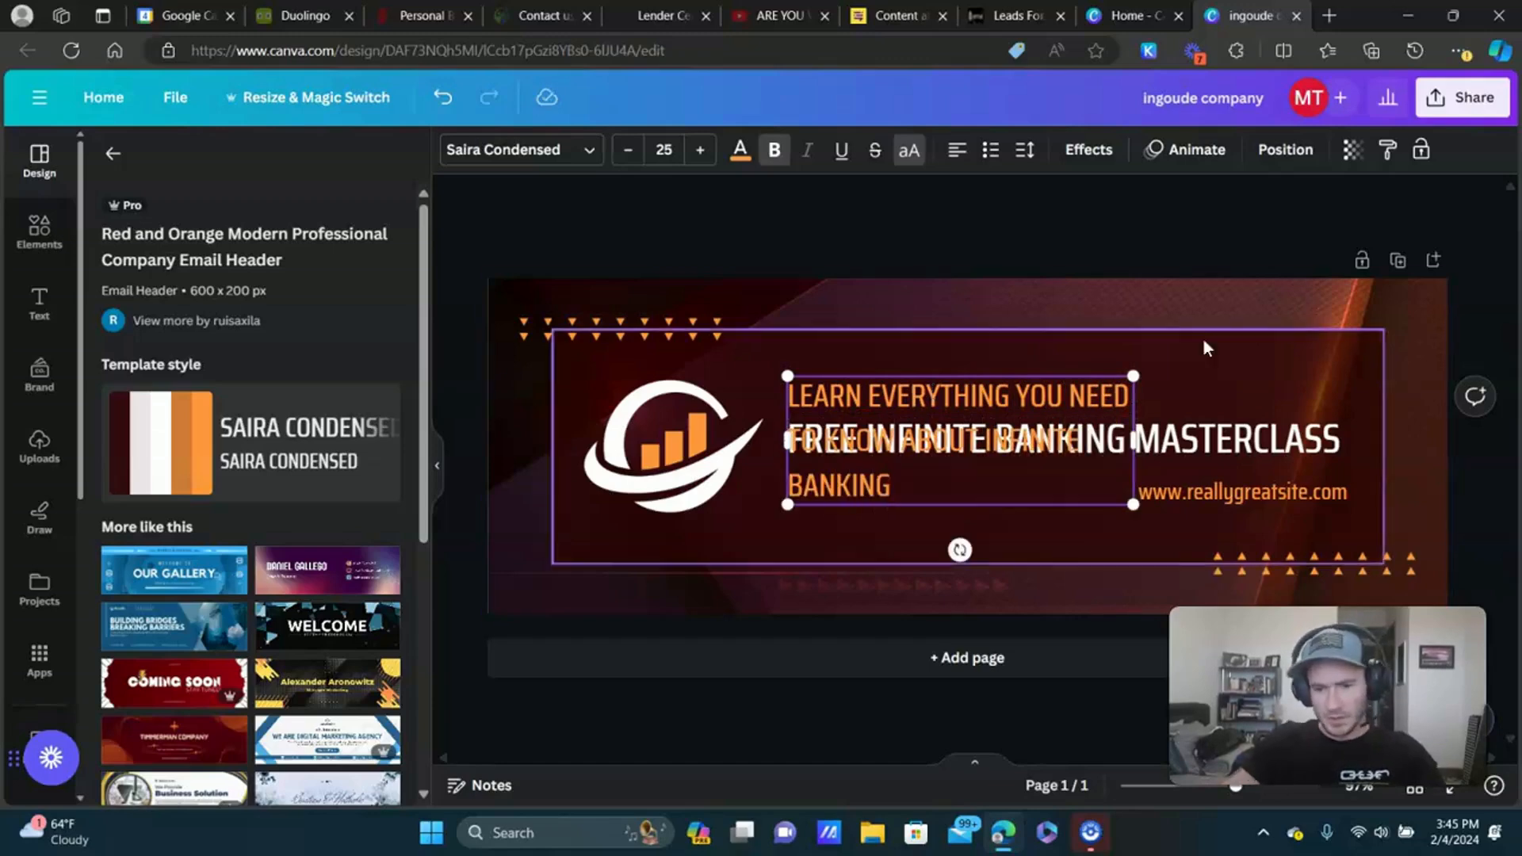
# Widen the orange subtitle's text box to about the headline's width, raise the headline slightly and place the subtitle directly beneath it.
pyautogui.moveTo(1139, 438); pyautogui.dragTo(1356, 438)
pyautogui.click(1130, 396)
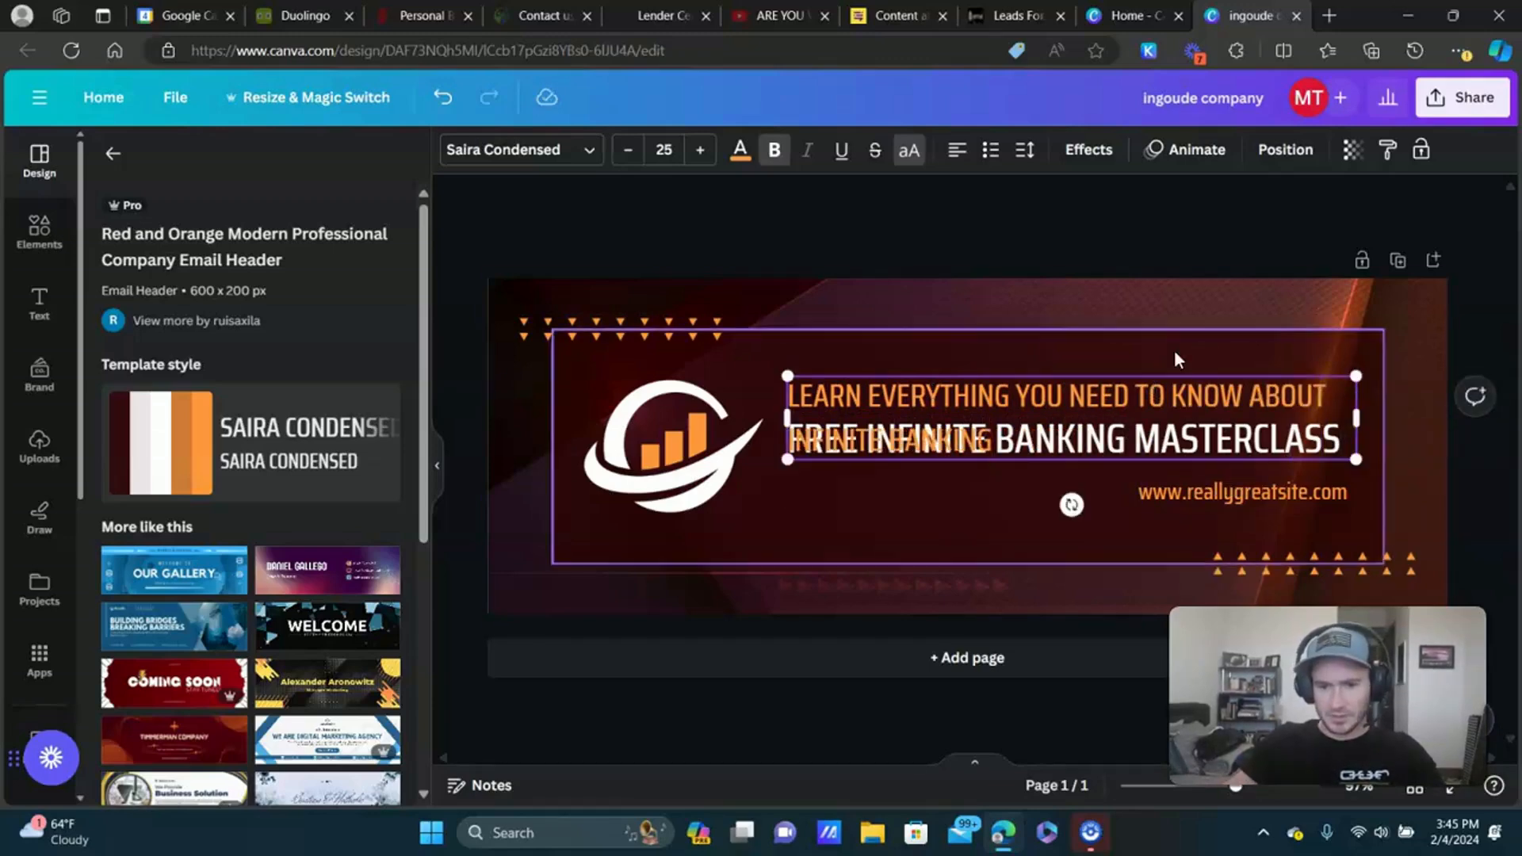
pyautogui.moveTo(1131, 396); pyautogui.dragTo(1122, 482)
pyautogui.click(918, 440)
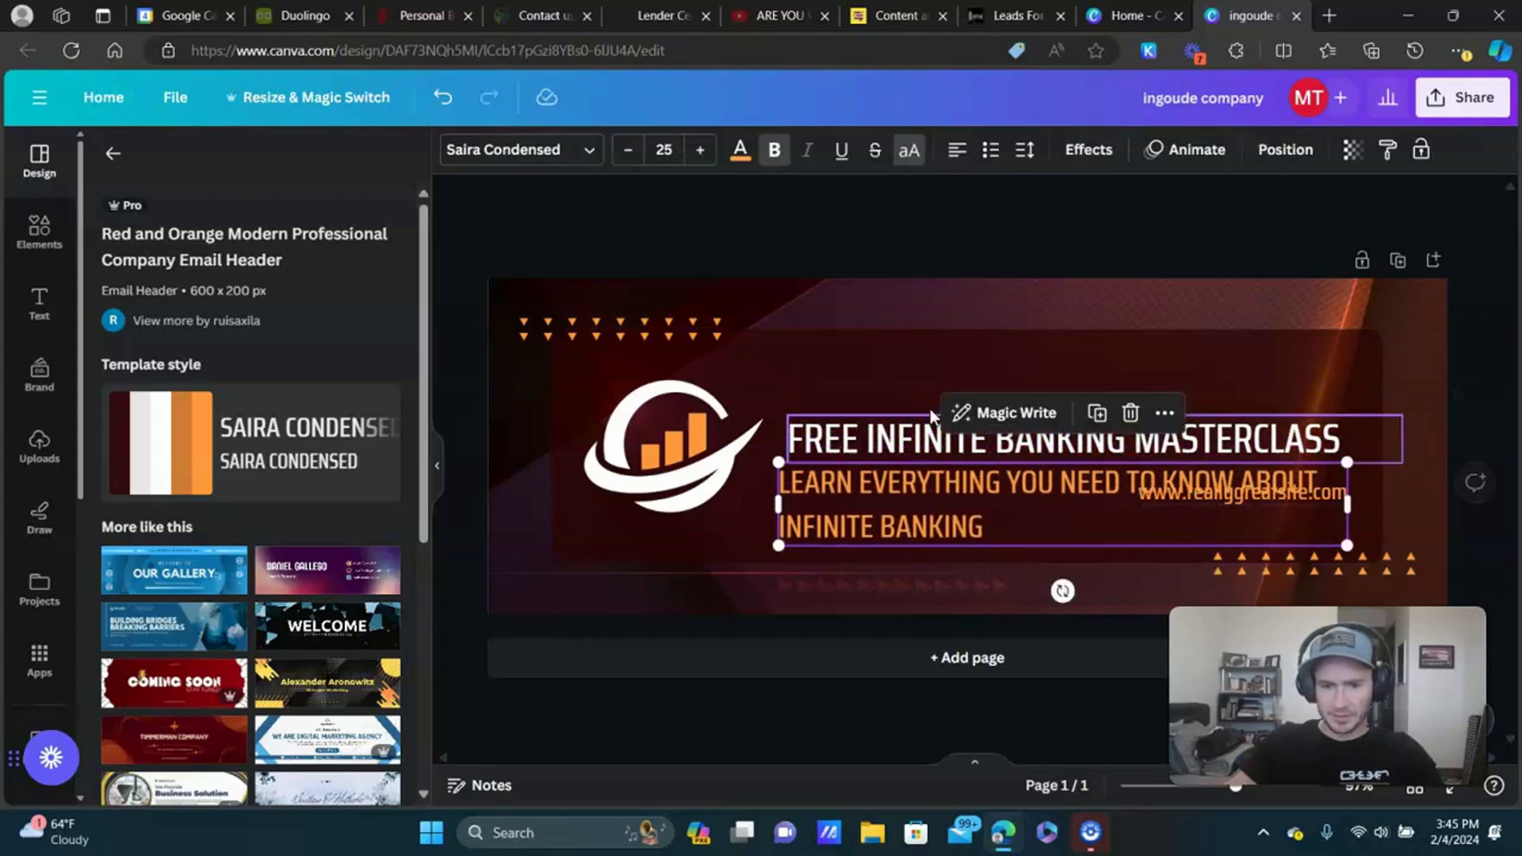
pyautogui.moveTo(915, 439); pyautogui.dragTo(913, 405)
pyautogui.click(905, 462)
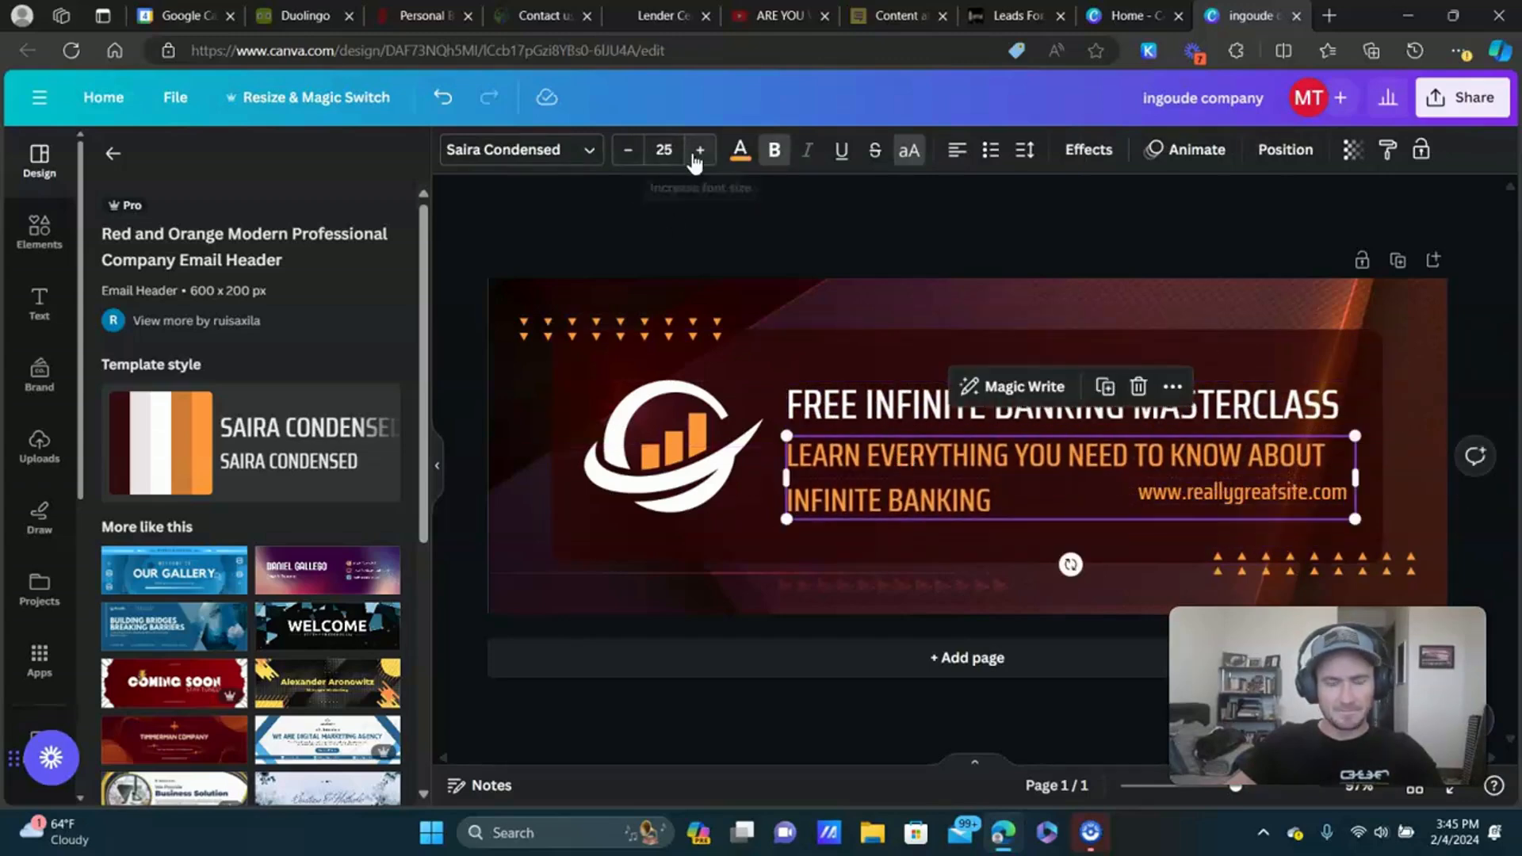
pyautogui.moveTo(1357, 476)
pyautogui.mouseDown()
pyautogui.moveTo(1236, 473)
pyautogui.moveTo(1363, 470)
pyautogui.mouseUp()
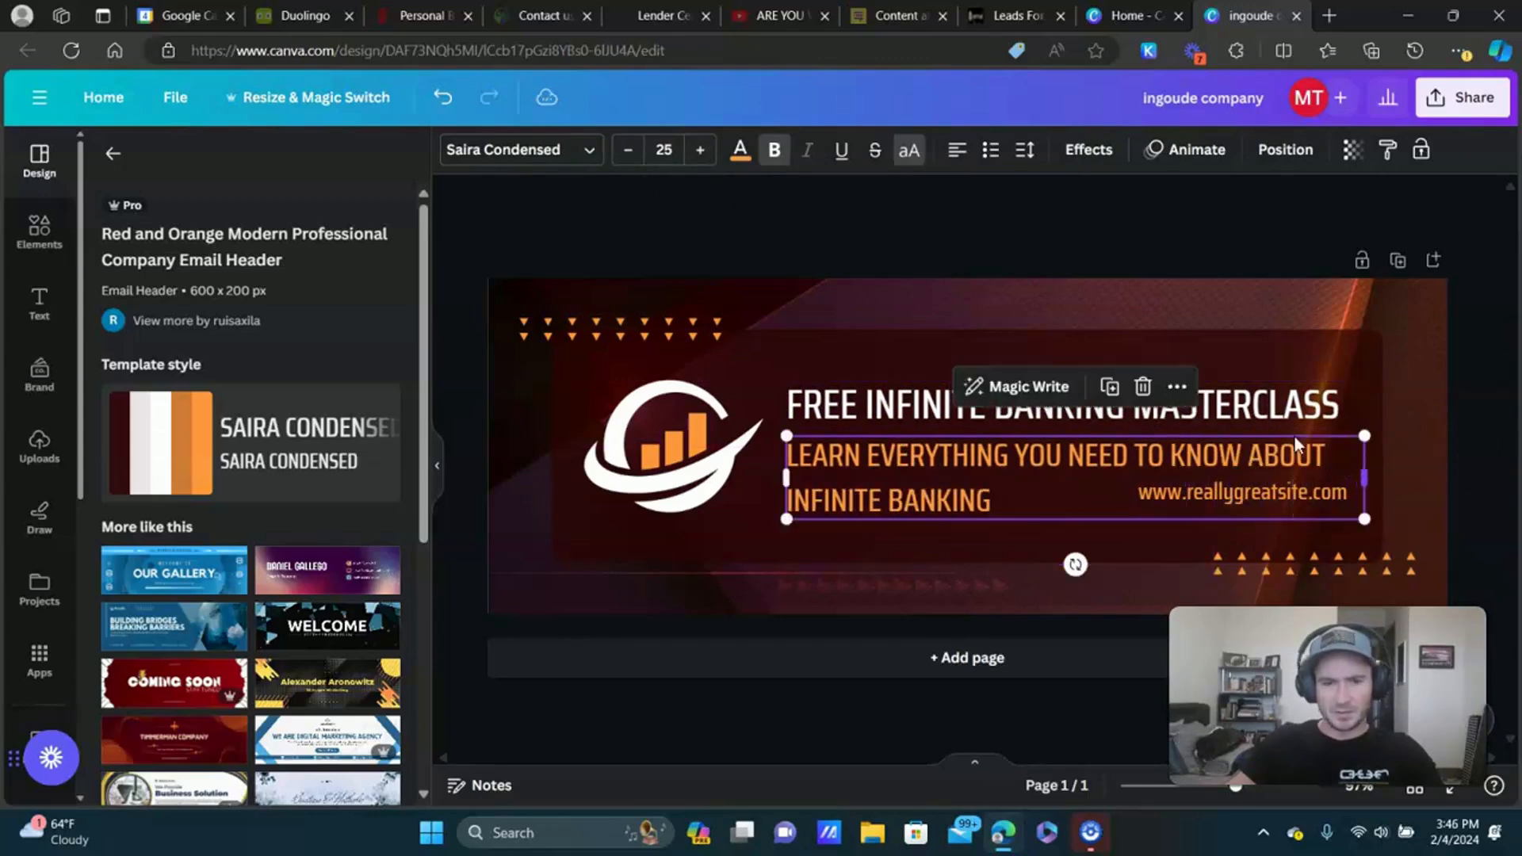
# Reduce the orange subtitle's font size so that it fills a single line beneath the headline.
pyautogui.click(628, 150)
pyautogui.click(627, 151)
pyautogui.click(628, 151)
pyautogui.click(627, 151)
pyautogui.click(627, 151)
pyautogui.click(627, 150)
pyautogui.click(627, 150)
pyautogui.click(628, 150)
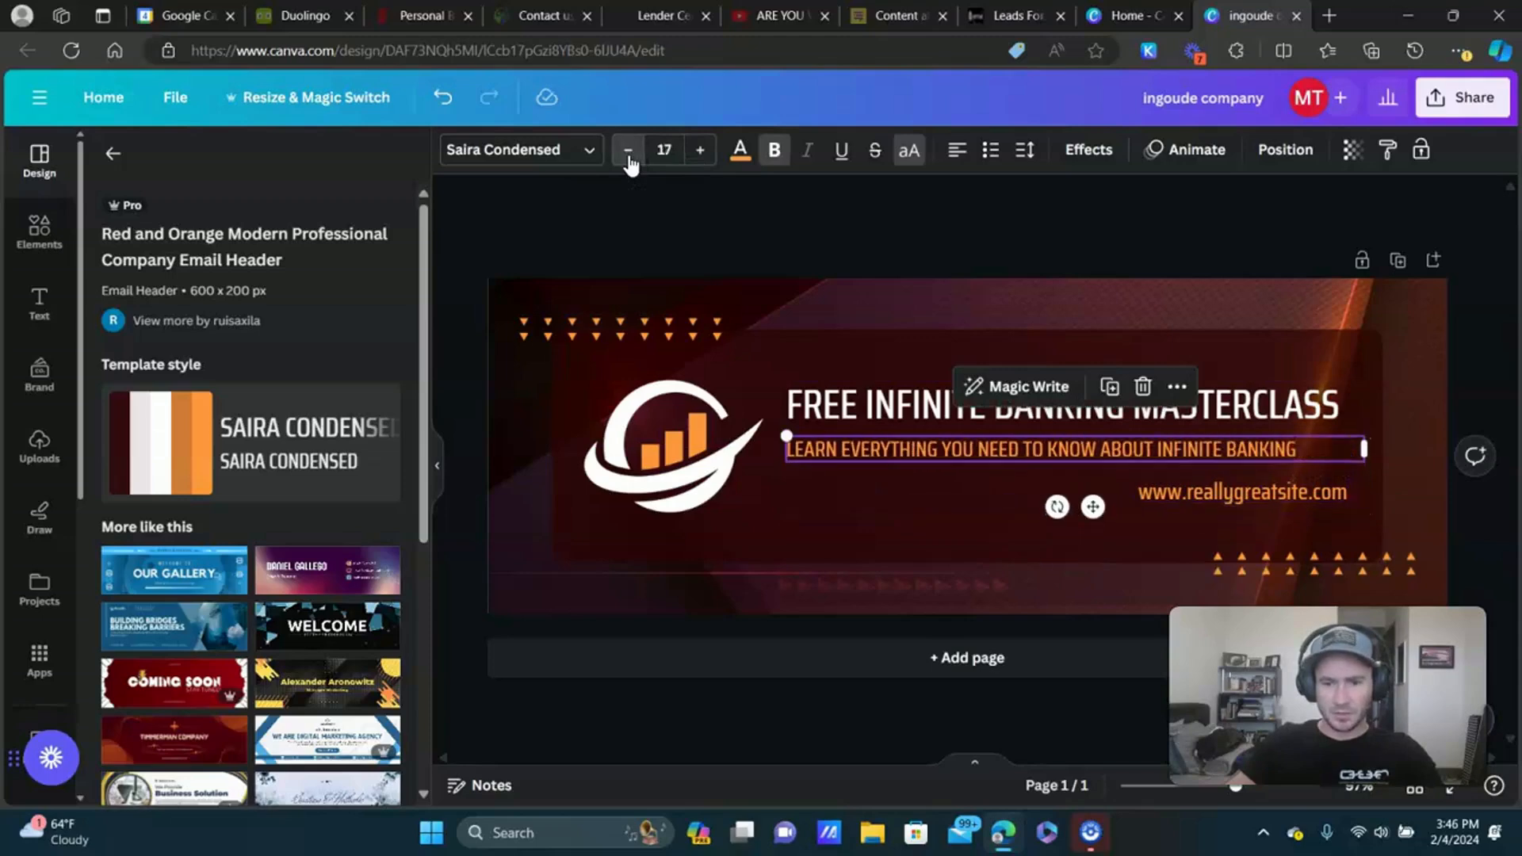
pyautogui.click(700, 150)
pyautogui.click(700, 150)
# Left-align the website address text and move it below the subtitle, flush with the subtitle's left edge.
pyautogui.click(1162, 489)
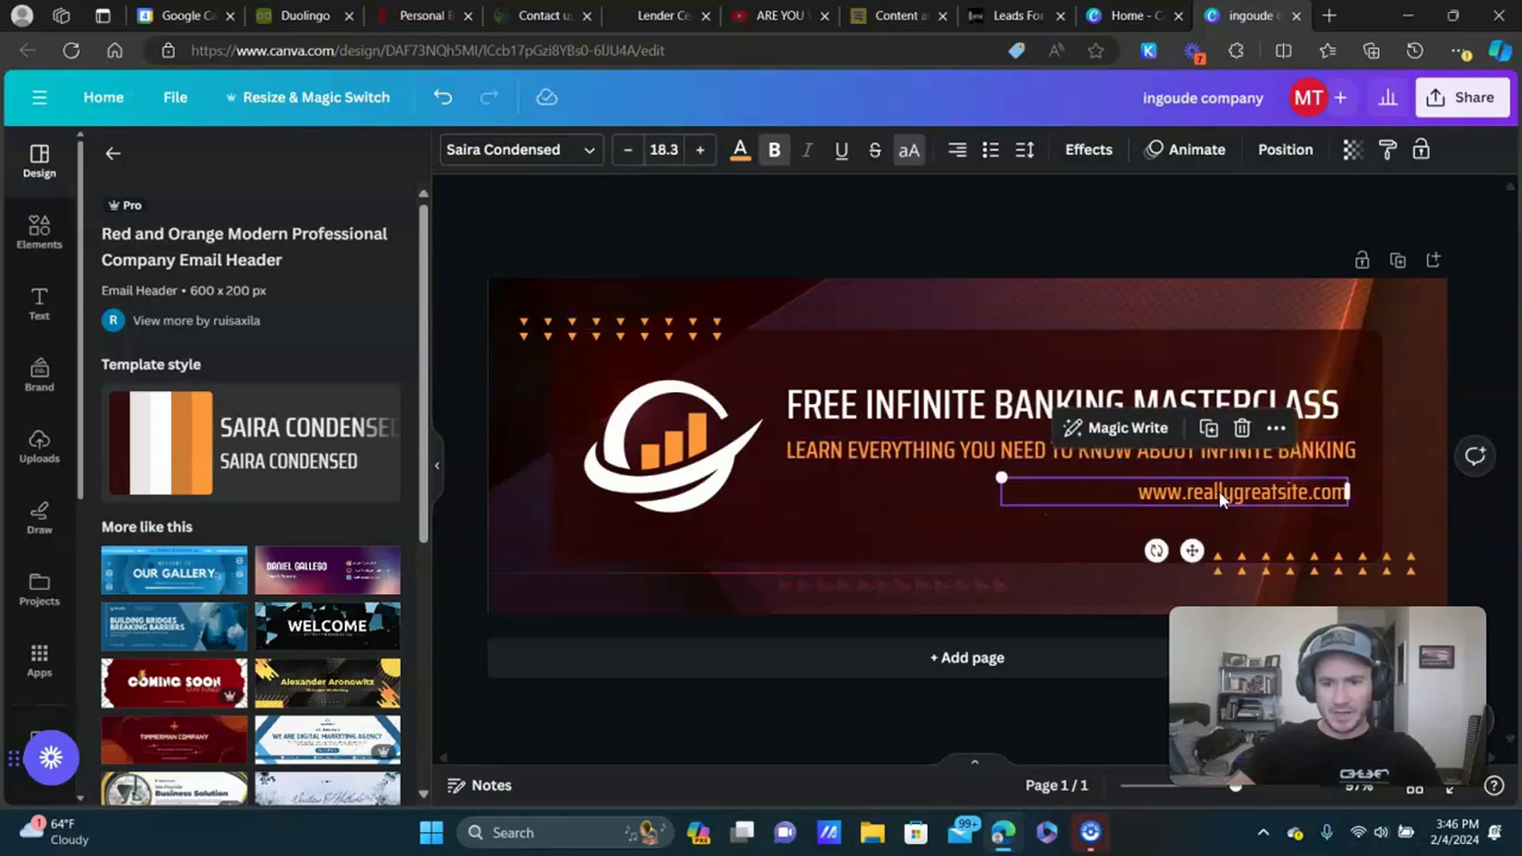
pyautogui.moveTo(1162, 489); pyautogui.dragTo(920, 485)
pyautogui.doubleClick(951, 487)
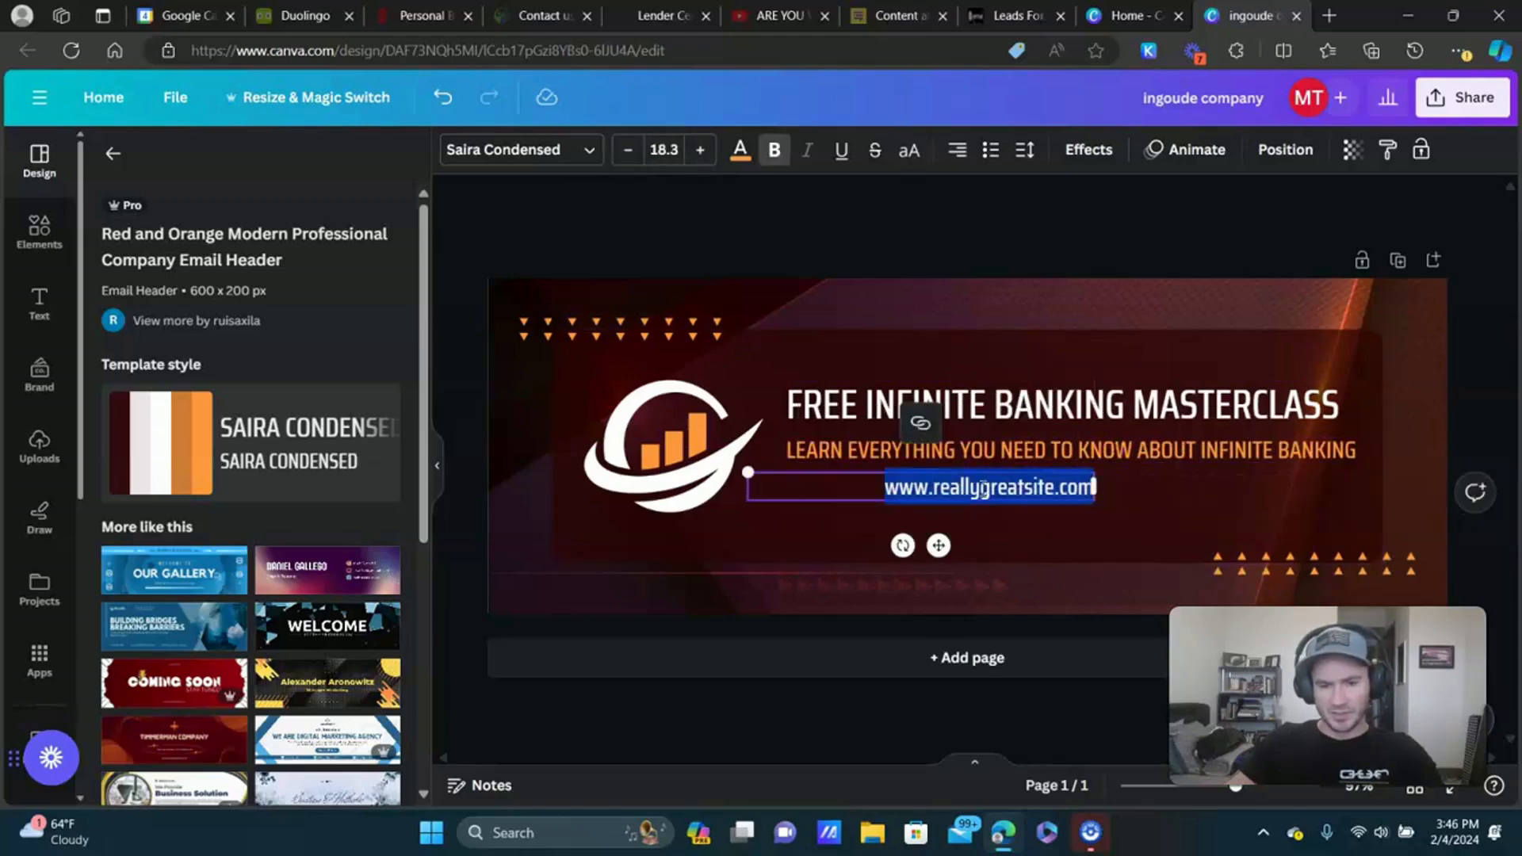
pyautogui.click(957, 150)
pyautogui.click(828, 485)
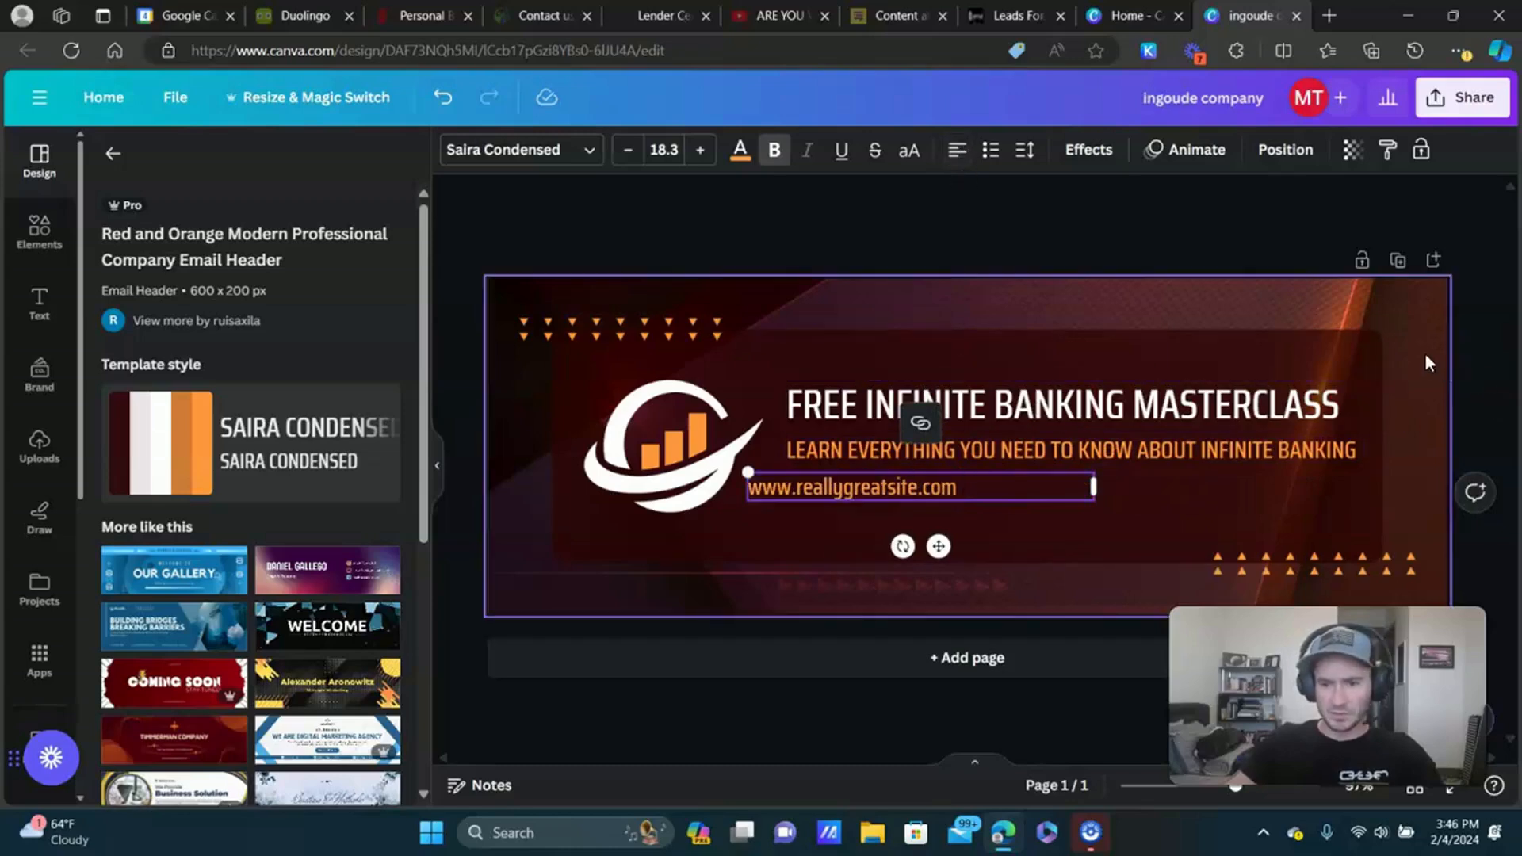
pyautogui.moveTo(824, 487); pyautogui.dragTo(860, 498)
# Replace the website address text with "Click Here To Request The Masterclass".
pyautogui.doubleClick(869, 500)
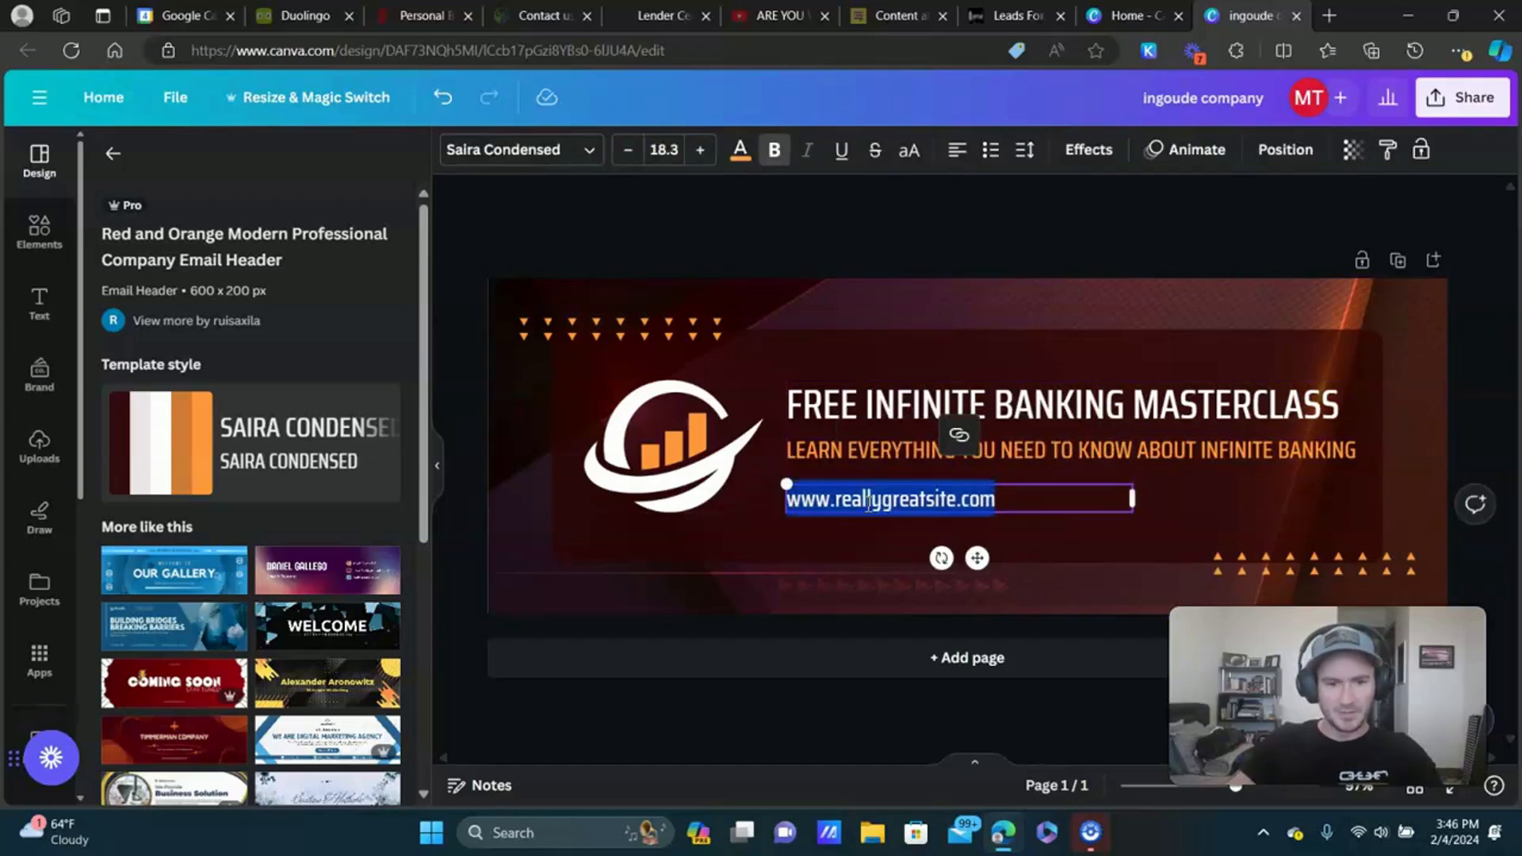
pyautogui.write('Learn')
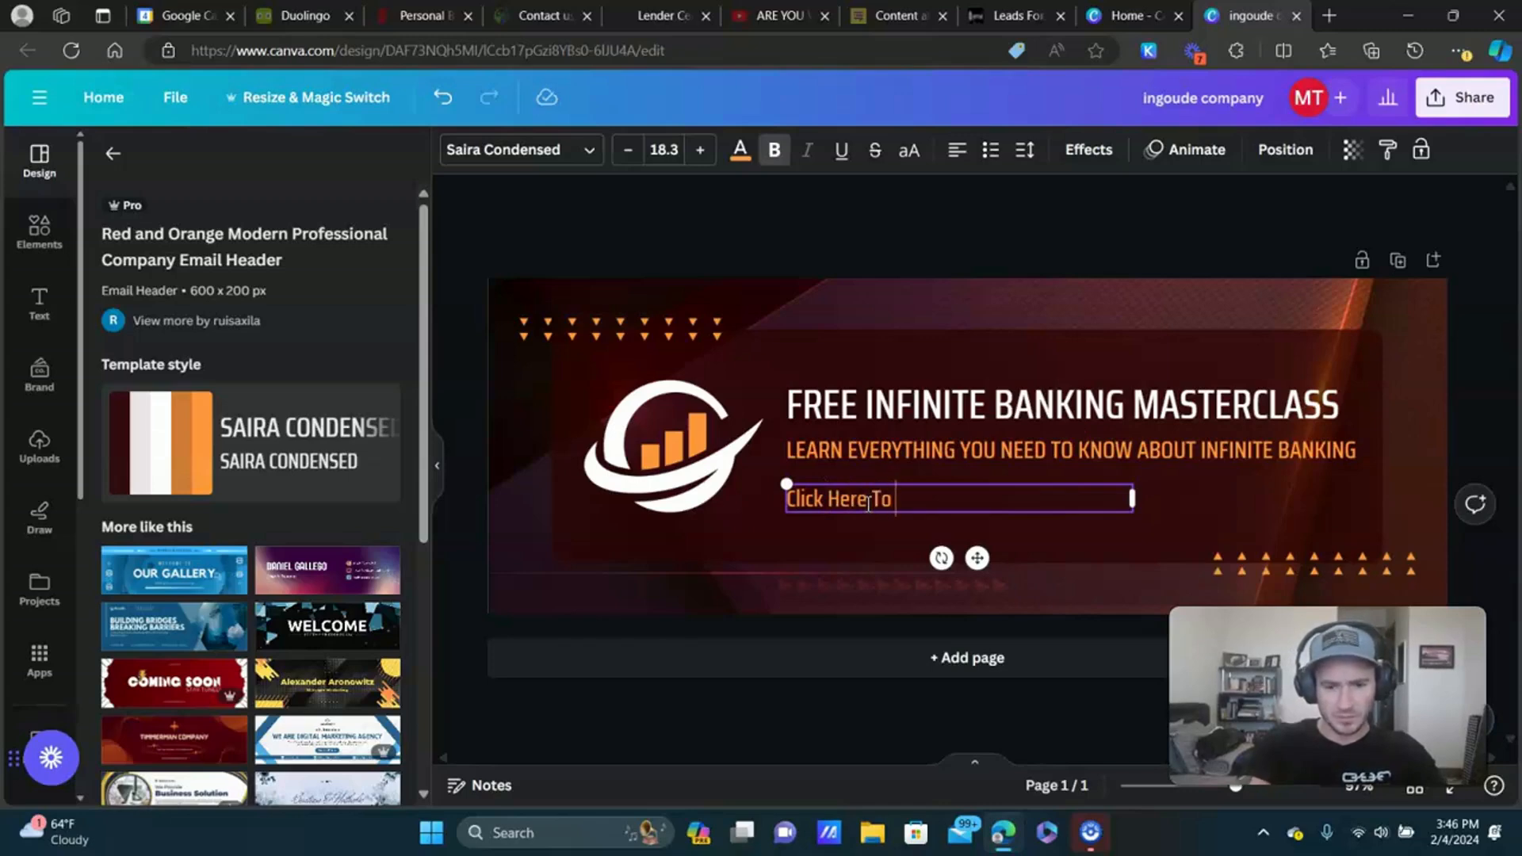
pyautogui.write('uickly')
pyautogui.hotkey('ctrl', 'BackSpace')
pyautogui.write('Request The Masterclass')
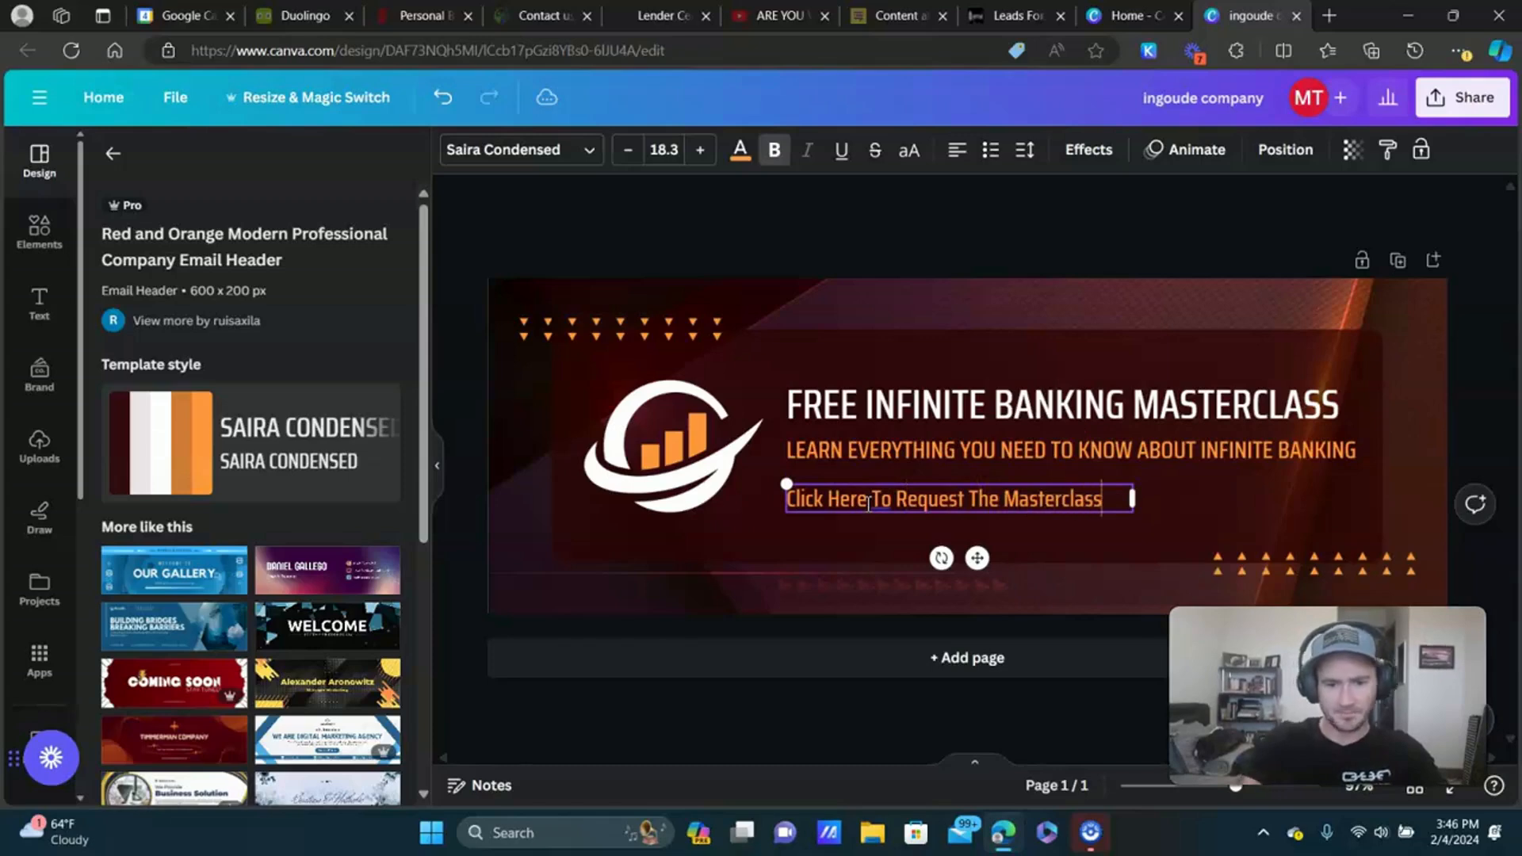
# Add a square shape and reshape it into a thin bar covering the "Click Here To Request The Masterclass" line.
pyautogui.click(42, 236)
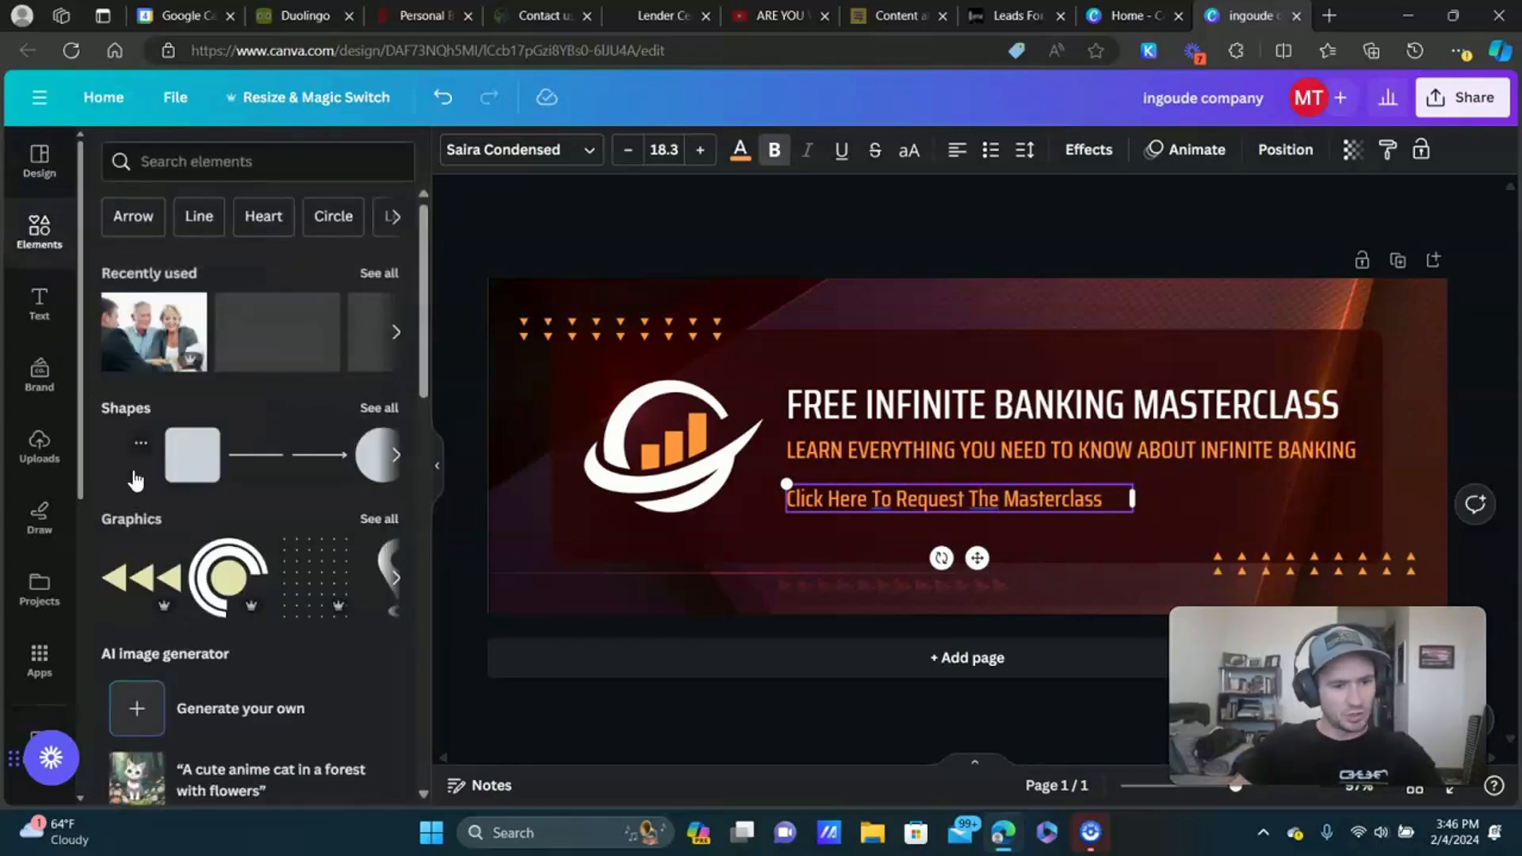
pyautogui.click(141, 464)
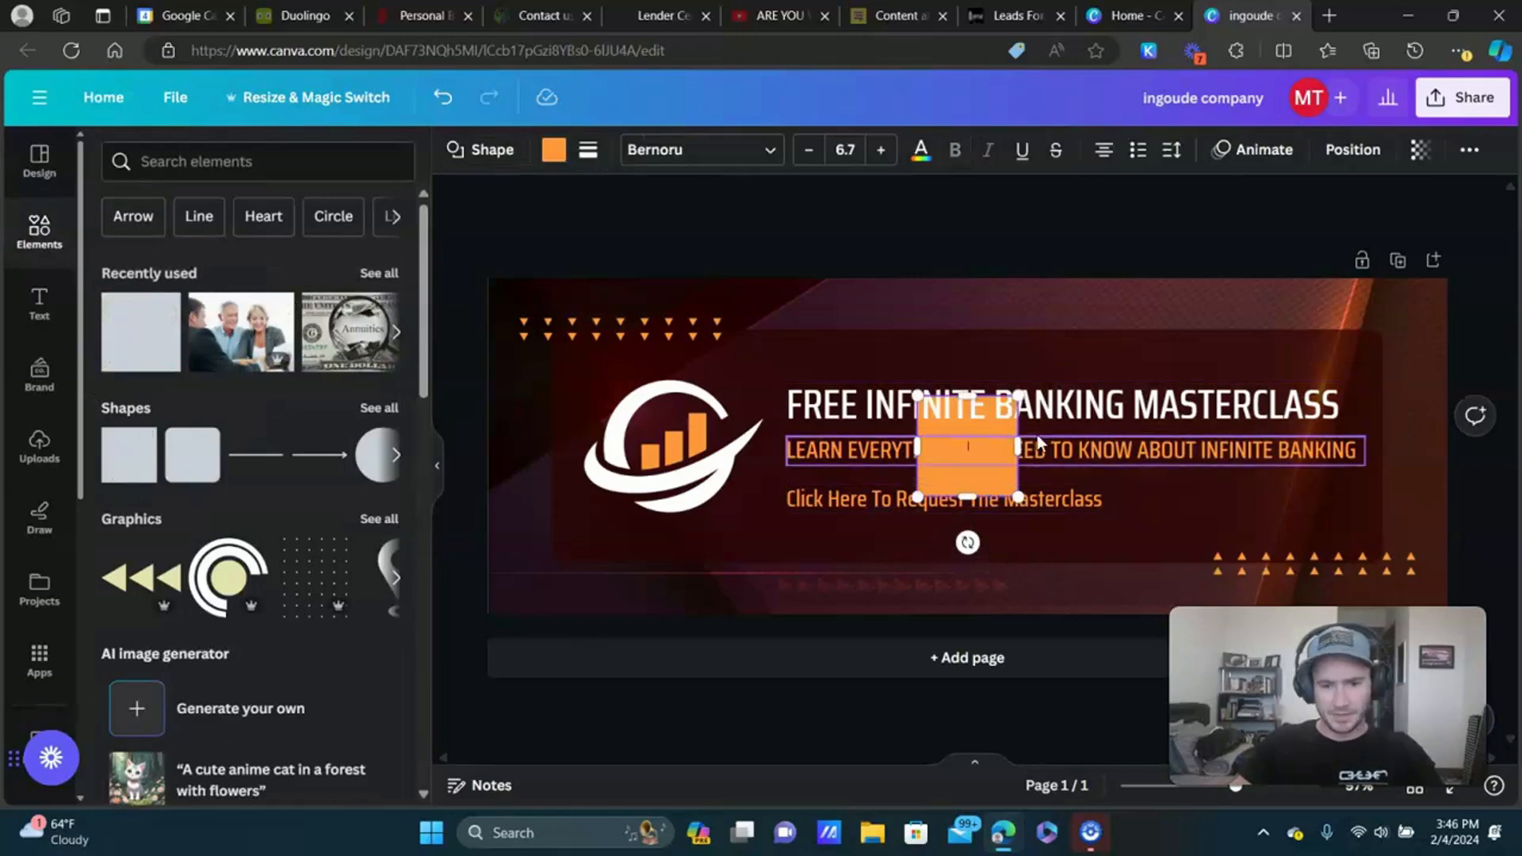
pyautogui.click(1155, 374)
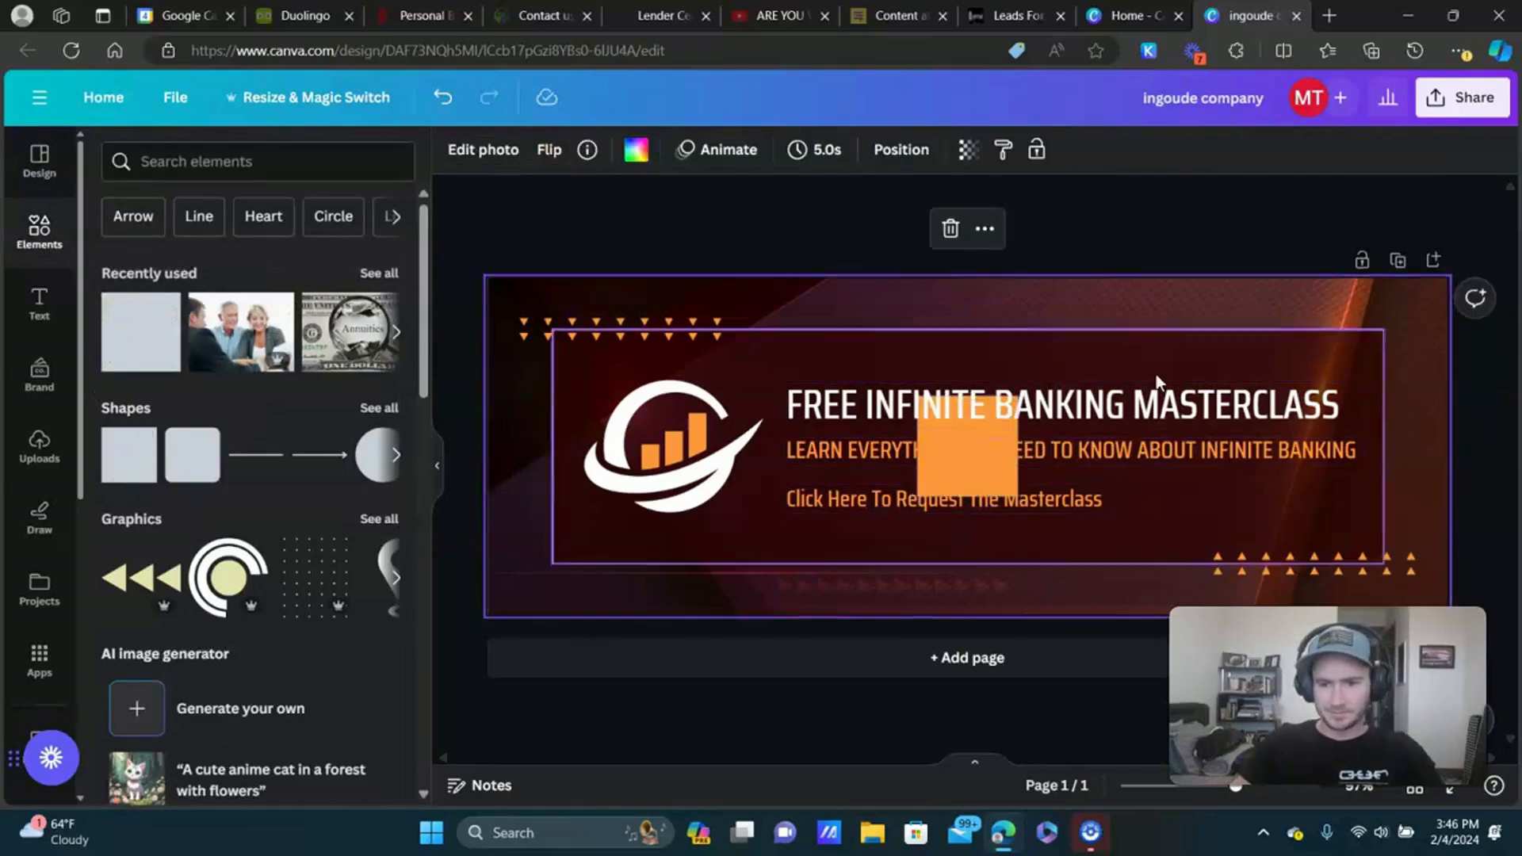
pyautogui.click(969, 432)
pyautogui.moveTo(996, 483); pyautogui.dragTo(845, 539)
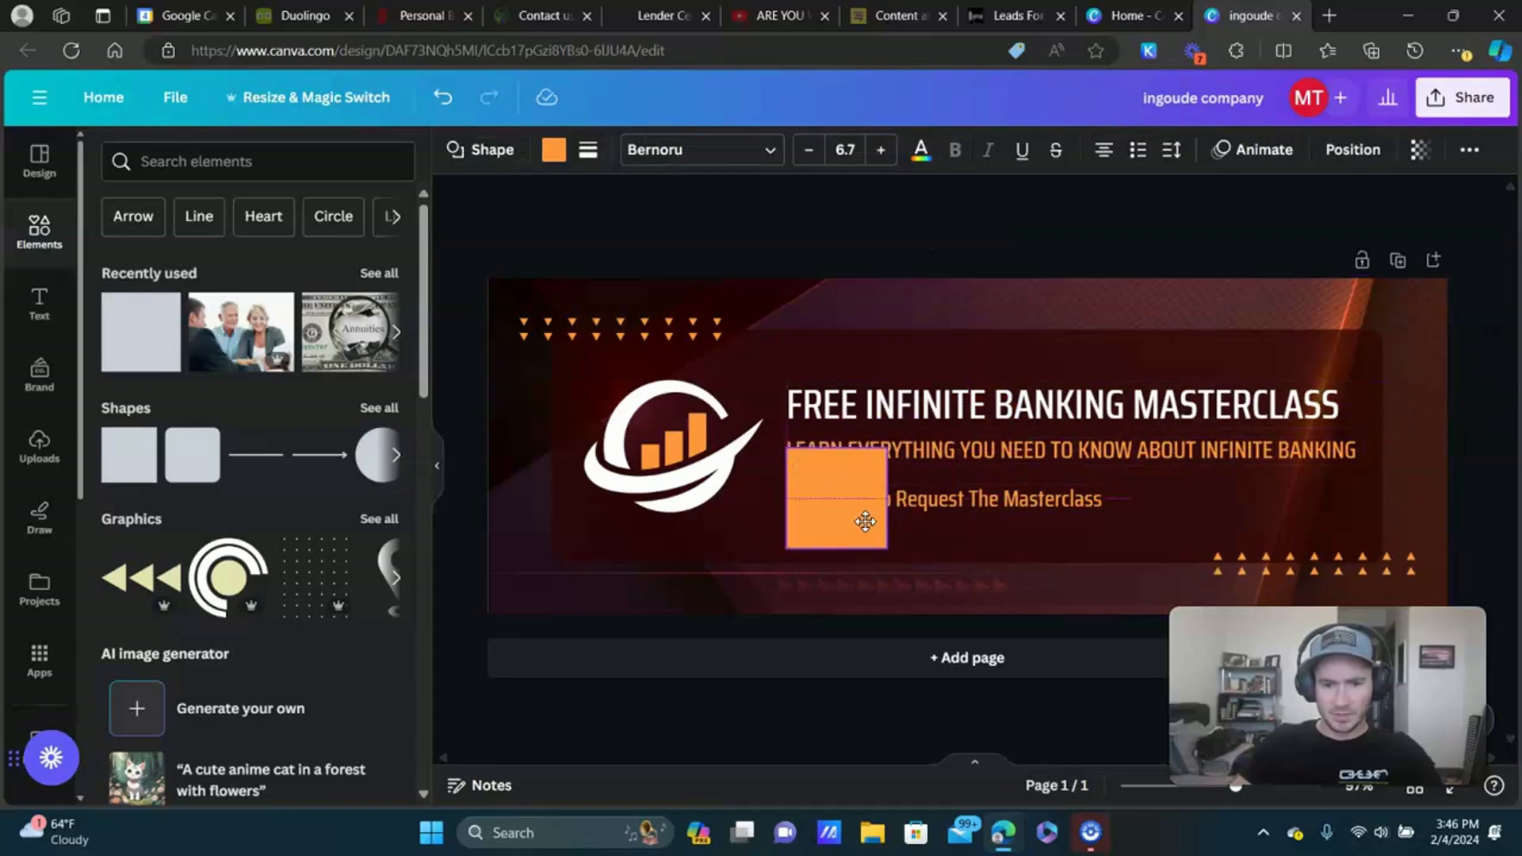
pyautogui.moveTo(890, 453); pyautogui.dragTo(1115, 498)
# Fill the bar black behind the call-to-action text and enlarge it to leave a small even margin around the words.
pyautogui.click(554, 150)
pyautogui.click(119, 646)
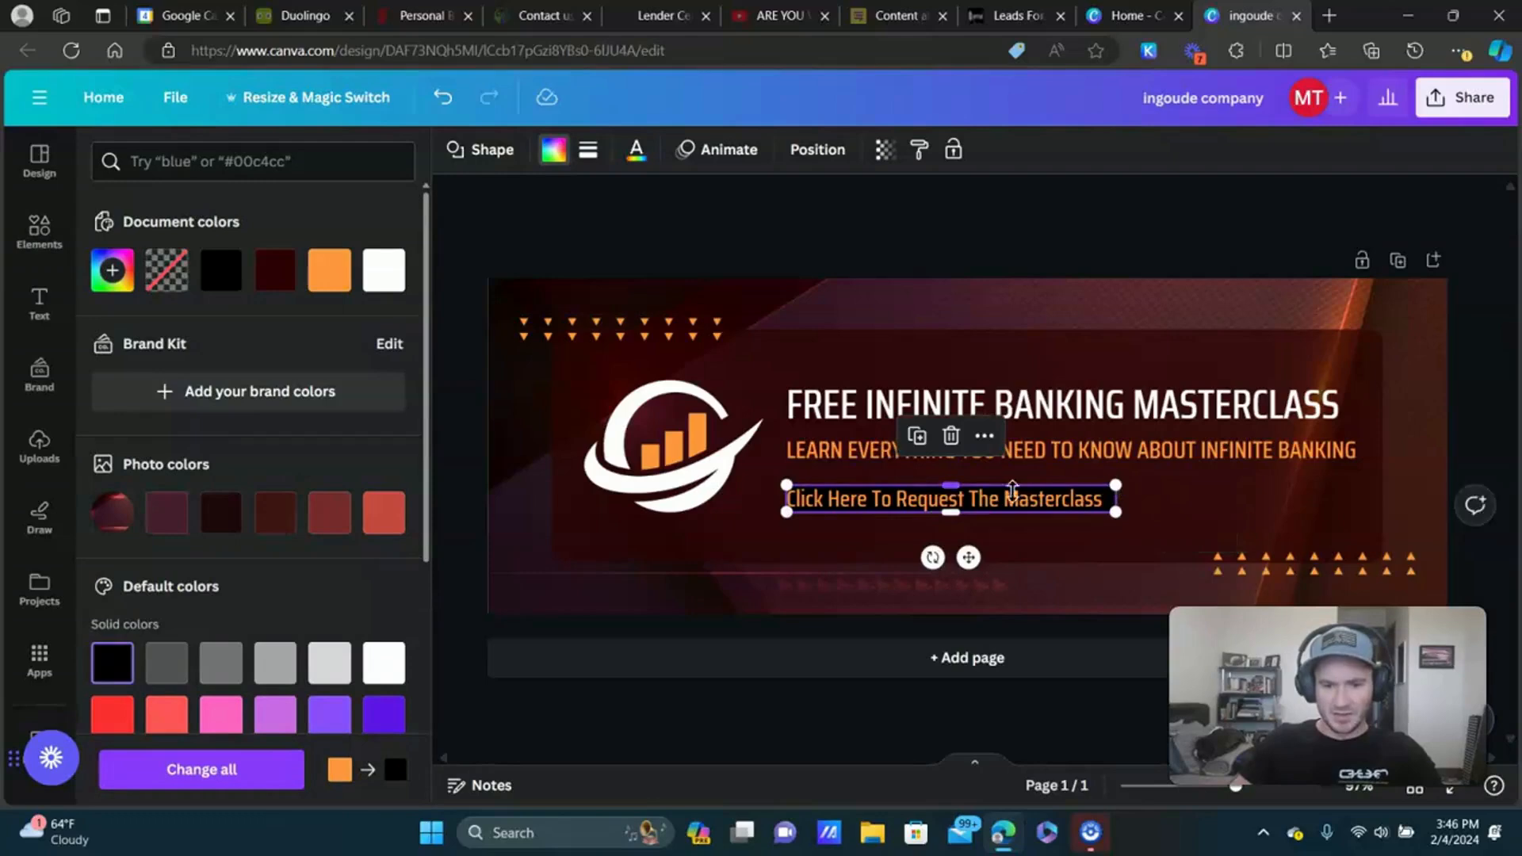
pyautogui.moveTo(1014, 494); pyautogui.dragTo(1015, 498)
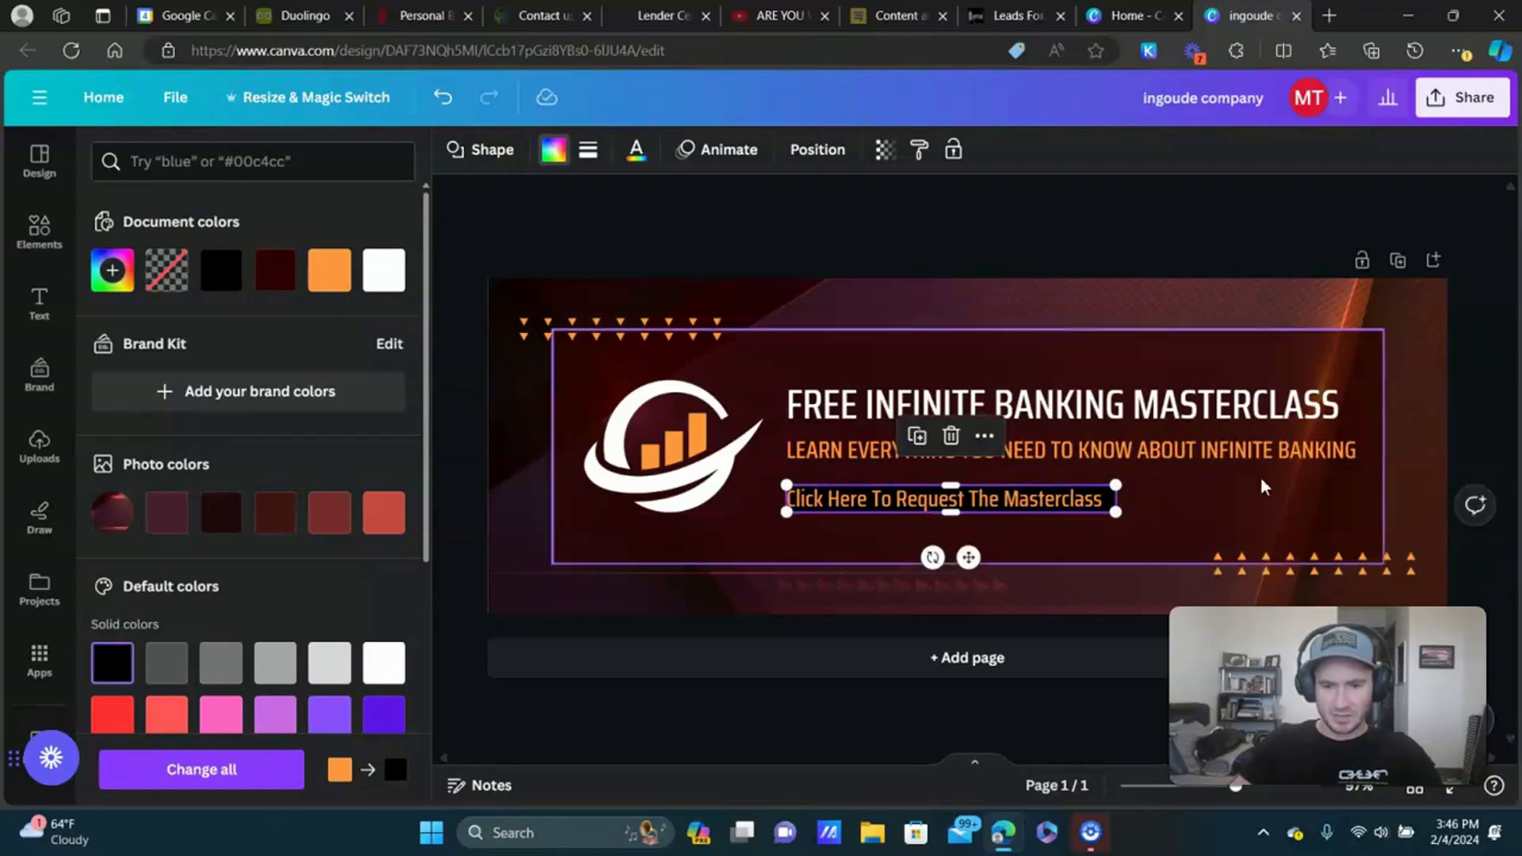
pyautogui.click(996, 507)
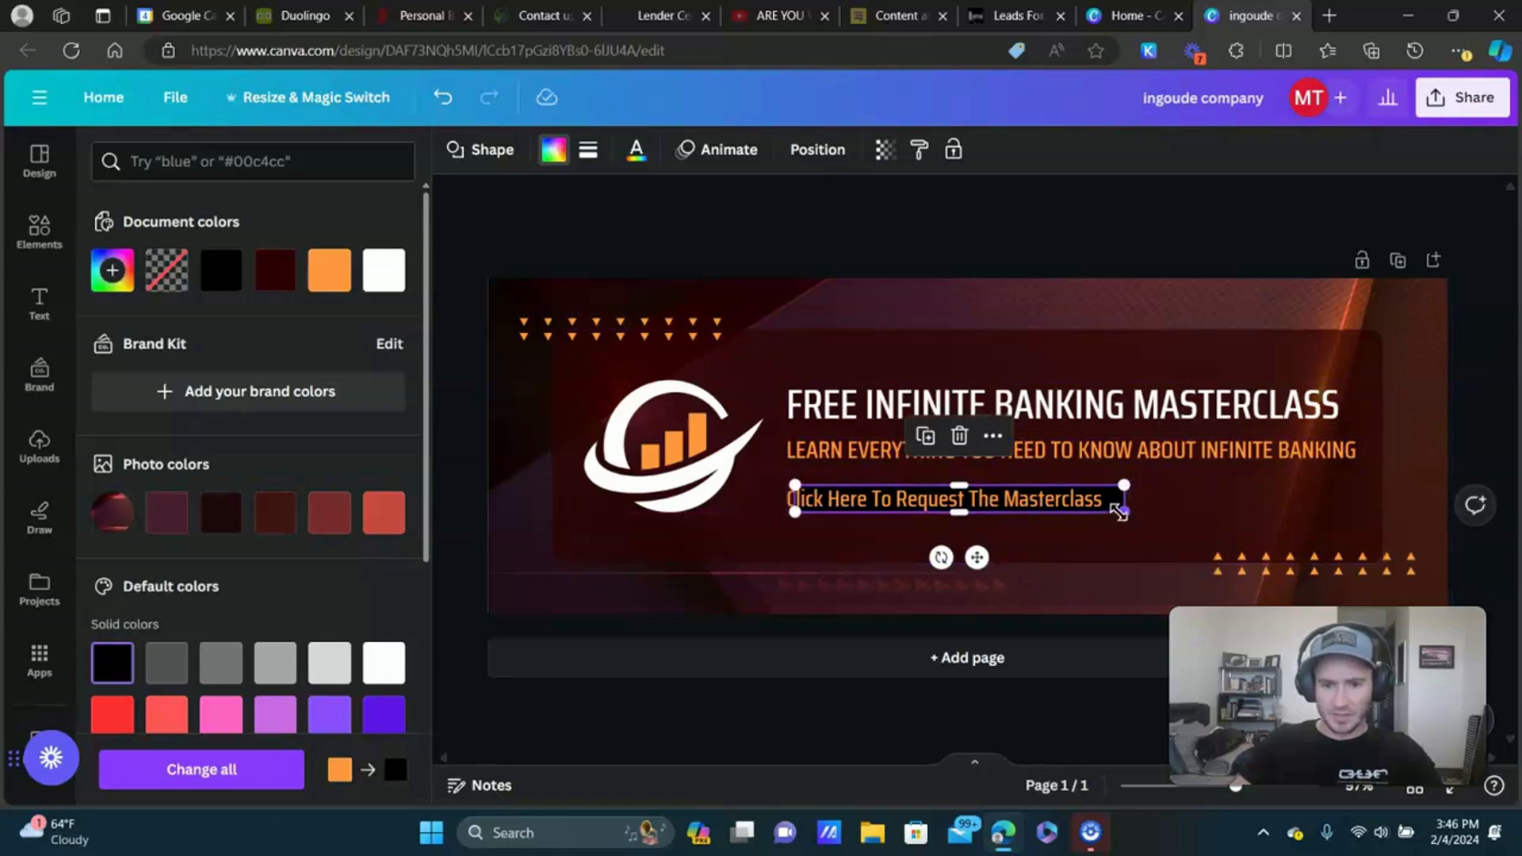
pyautogui.moveTo(1115, 511); pyautogui.dragTo(1136, 530)
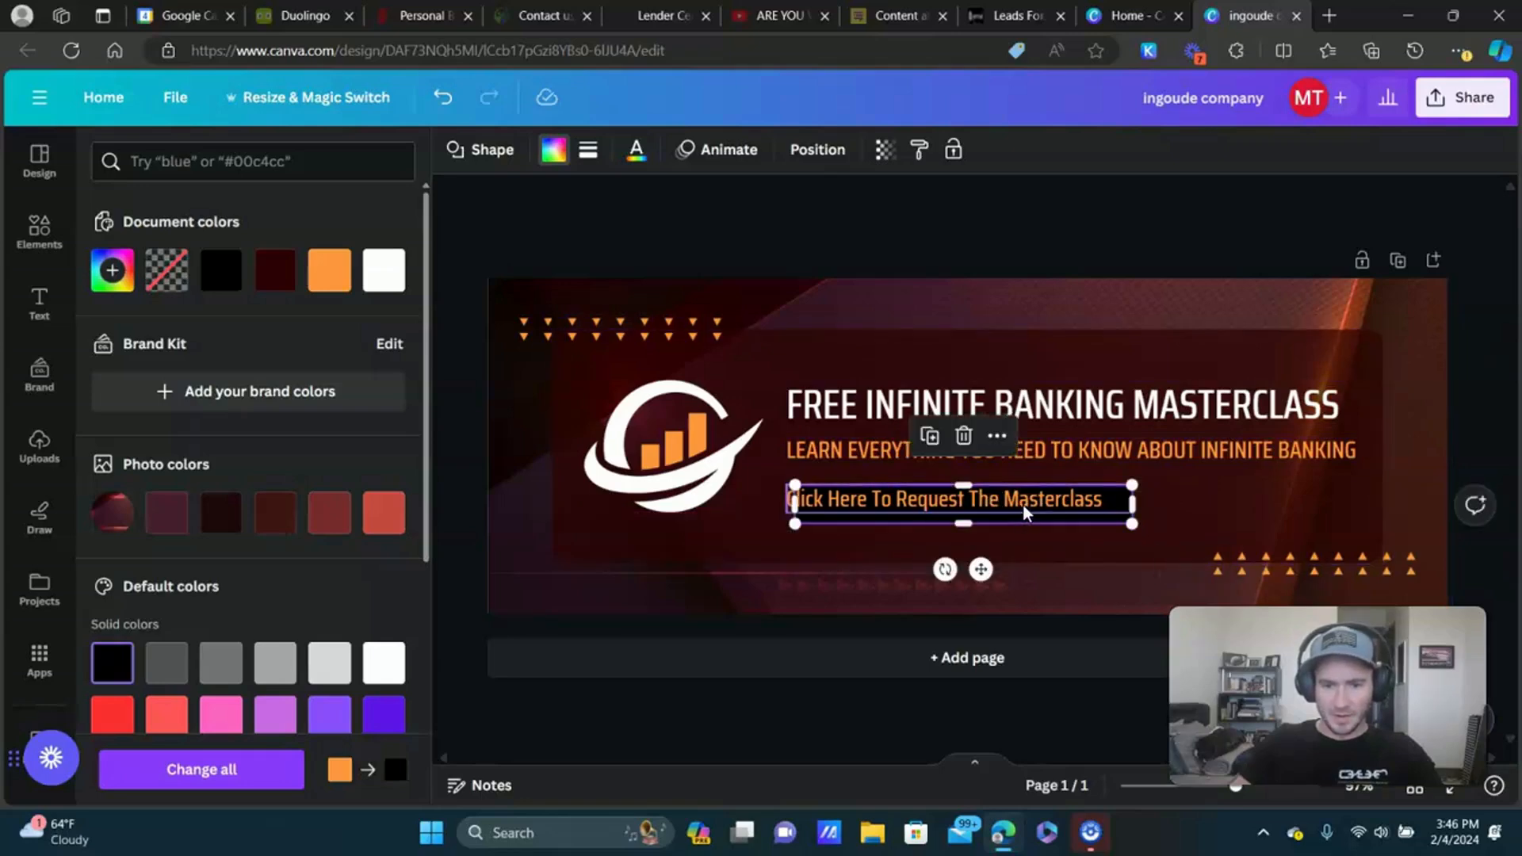
pyautogui.moveTo(1025, 510); pyautogui.dragTo(1005, 502)
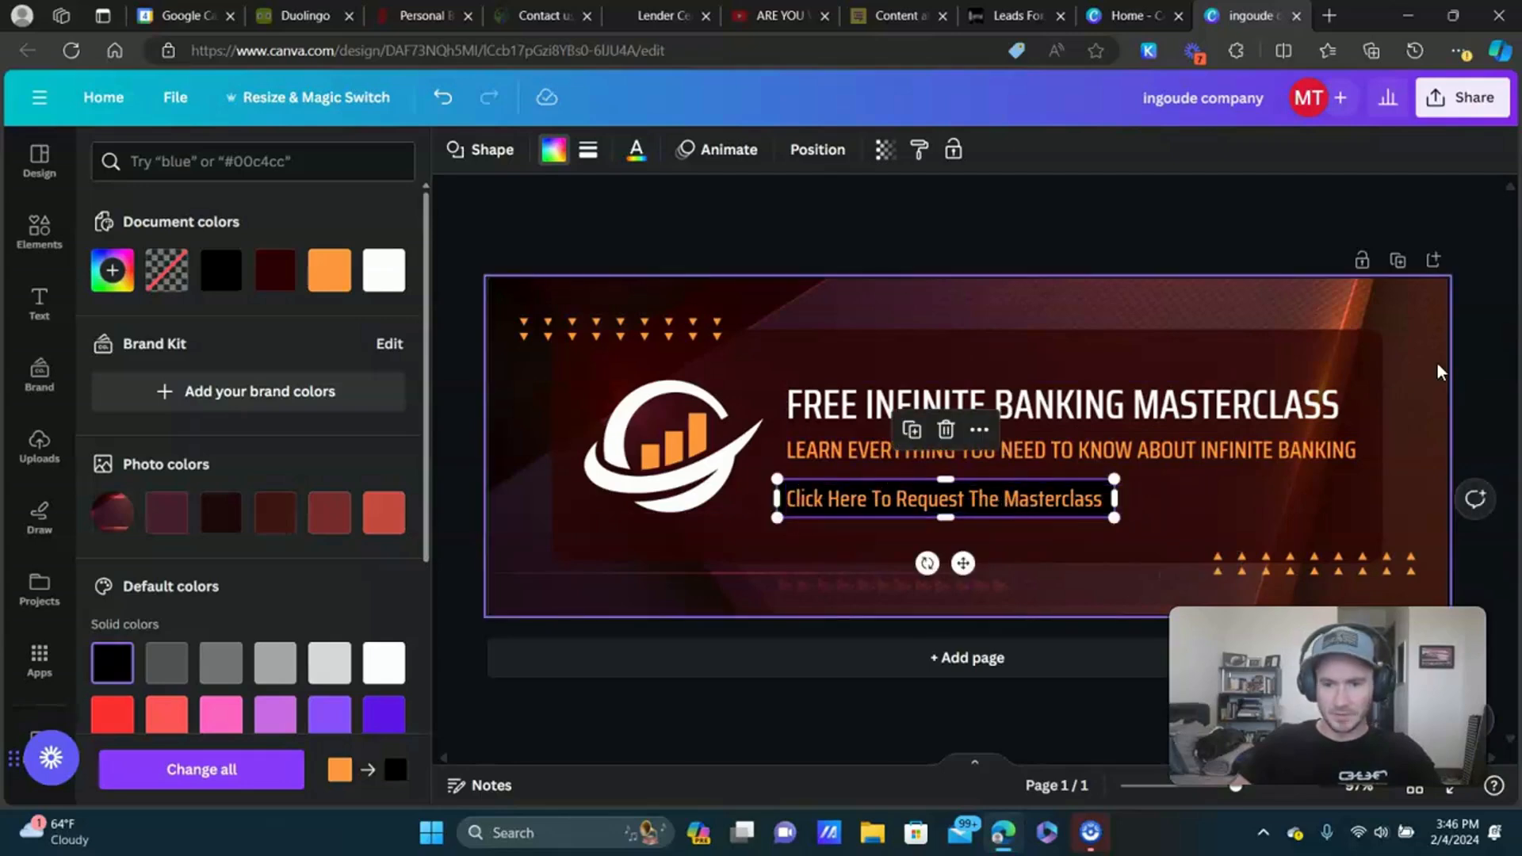
pyautogui.press('Escape')
pyautogui.click(1198, 226)
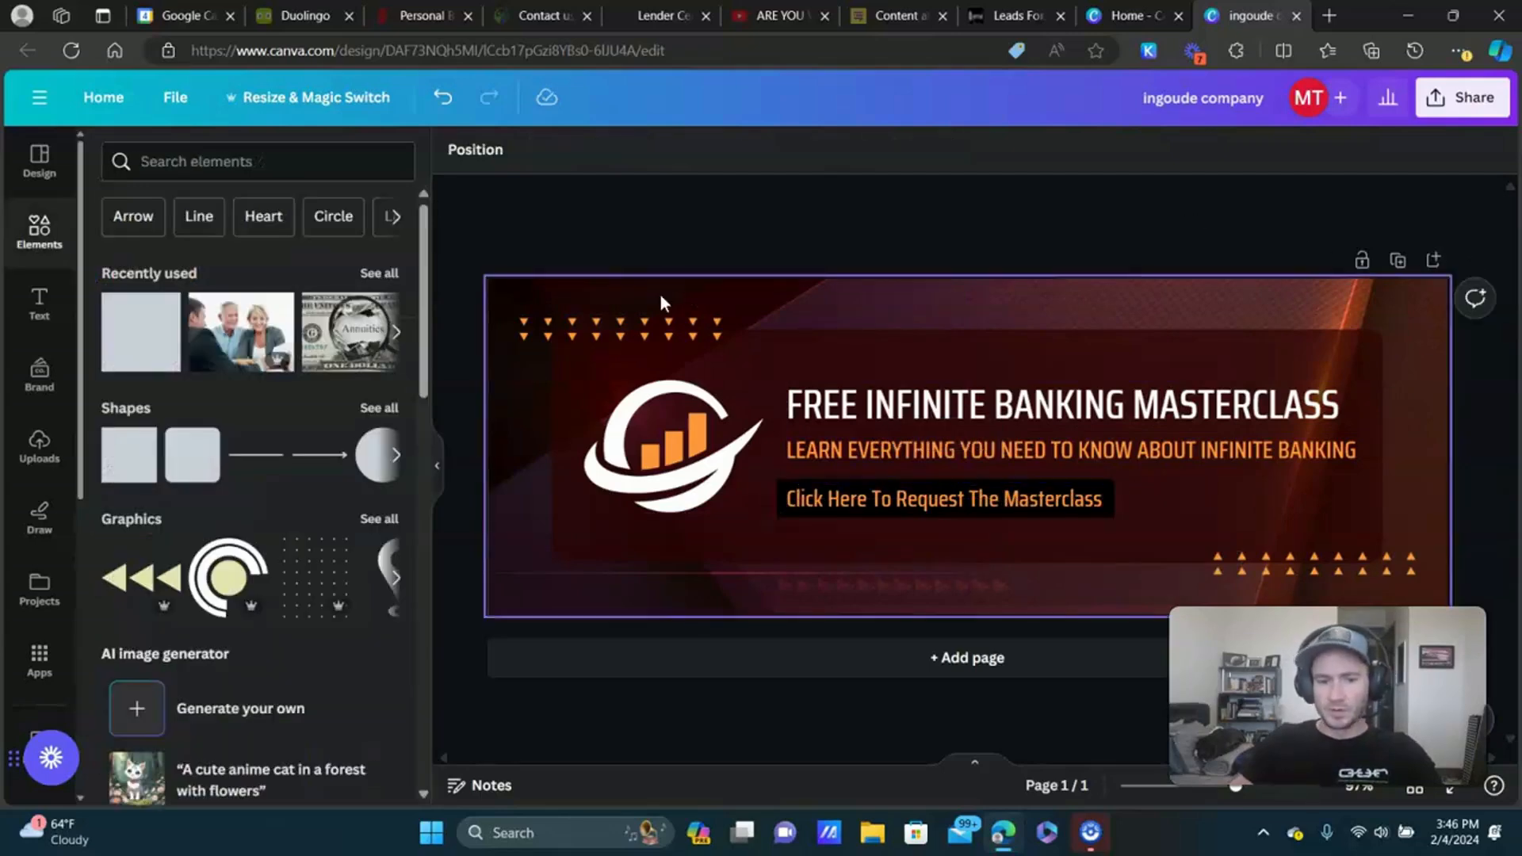
# Download the banner as a PNG at 1,000 × 350 px.
pyautogui.click(1435, 107)
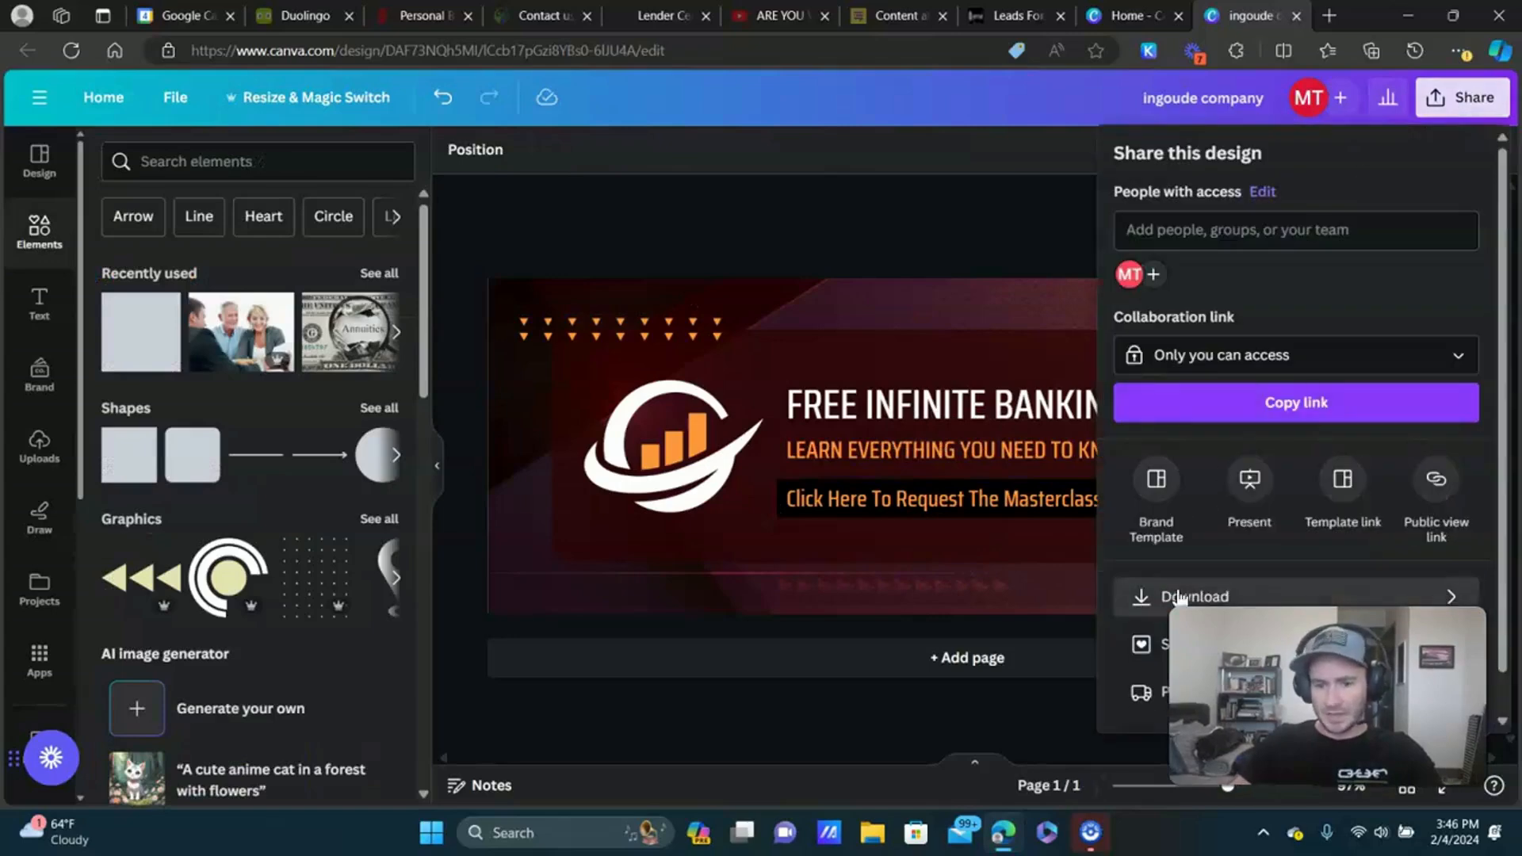
pyautogui.click(1216, 596)
pyautogui.click(1242, 474)
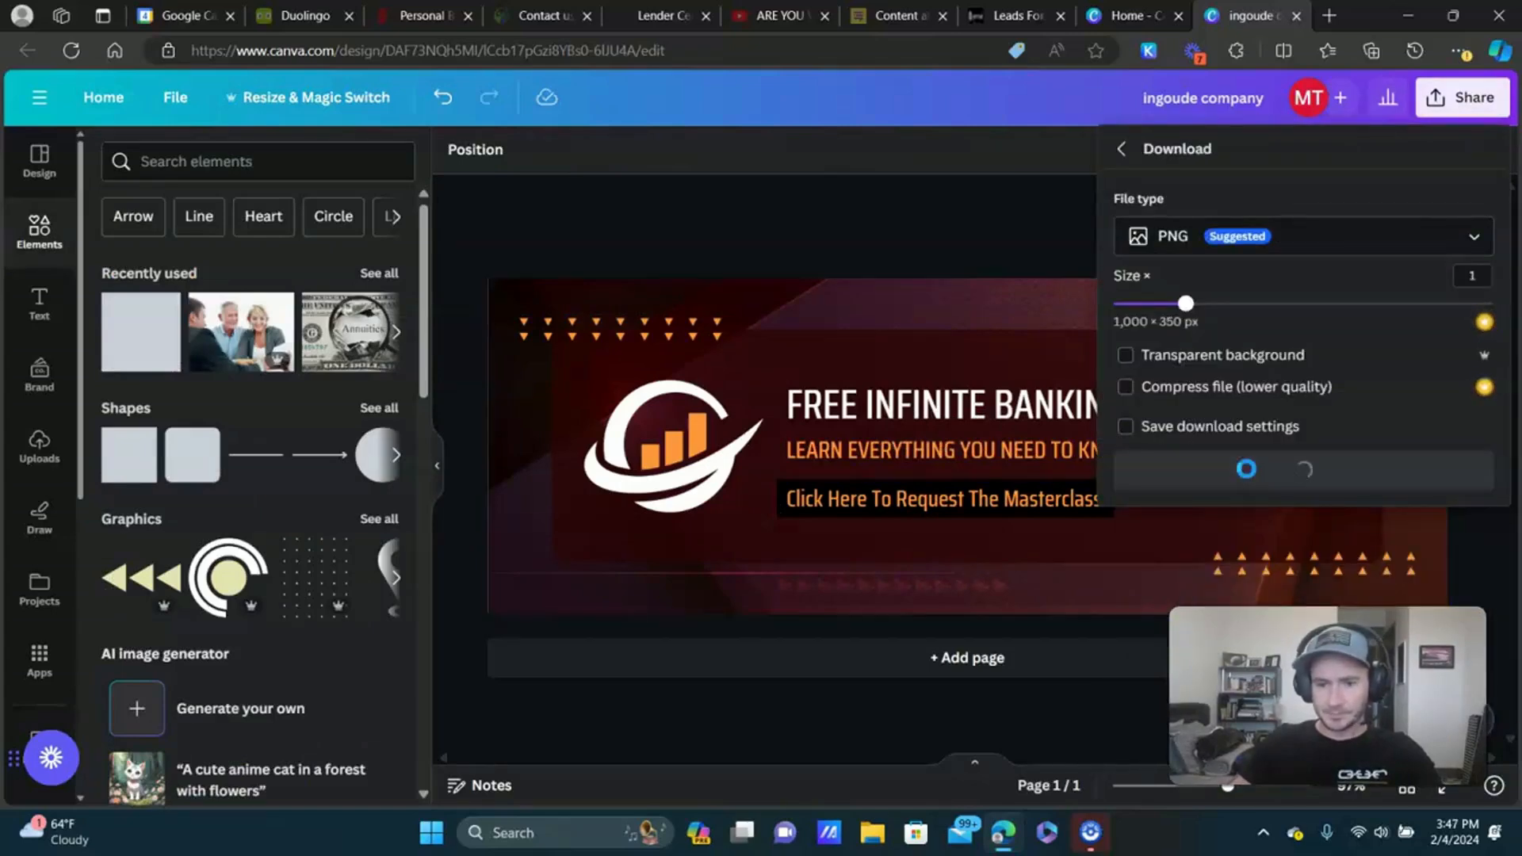
# Switch to the GoHighLevel blog post and begin an image insertion above heading 5, uploading and choosing "ingoude company.png" in the media library.
pyautogui.click(1016, 15)
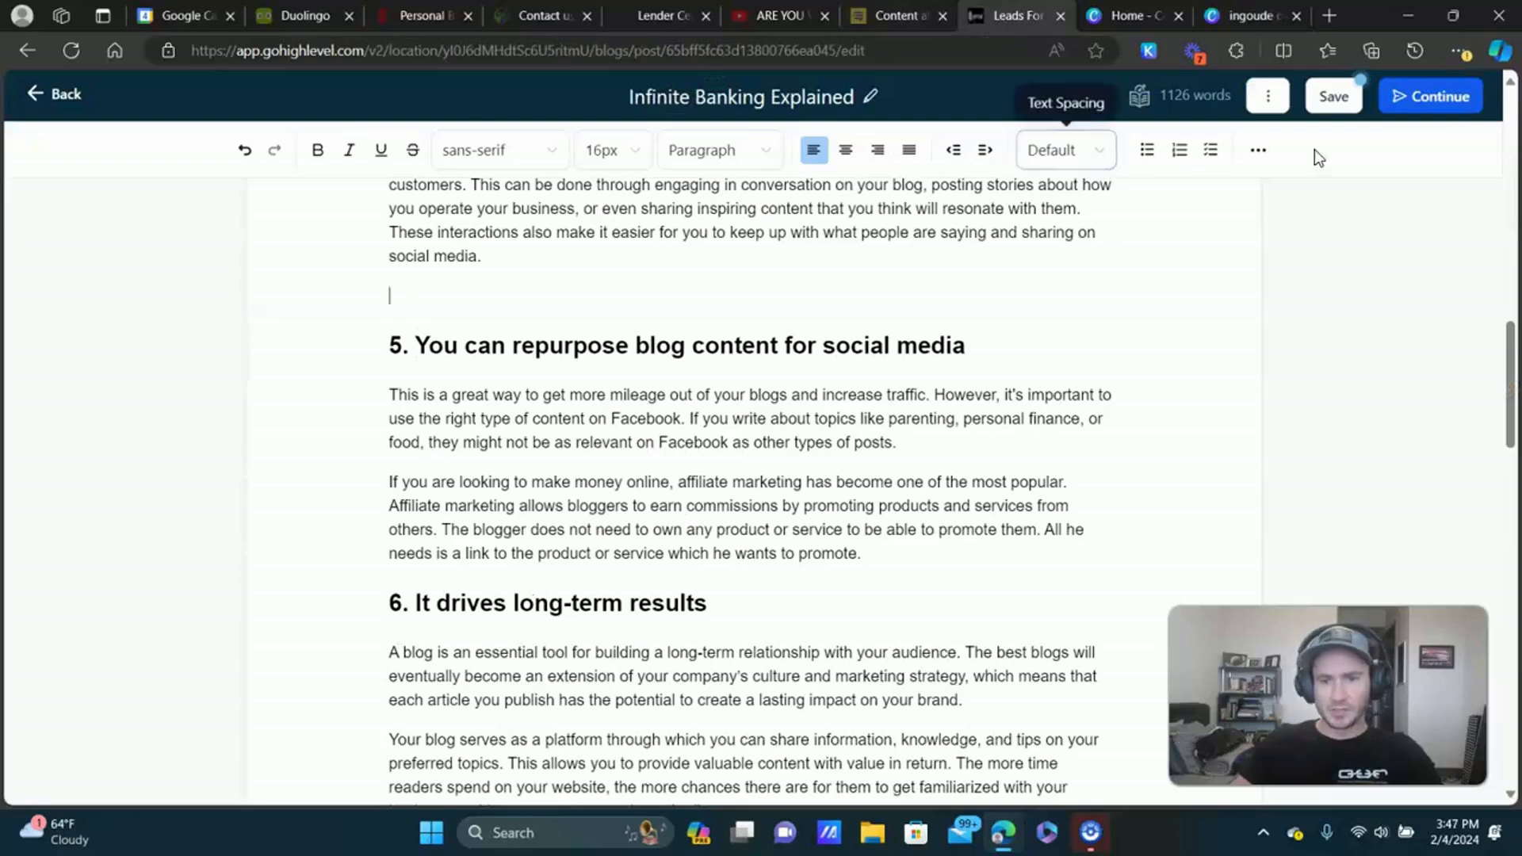
pyautogui.click(1257, 152)
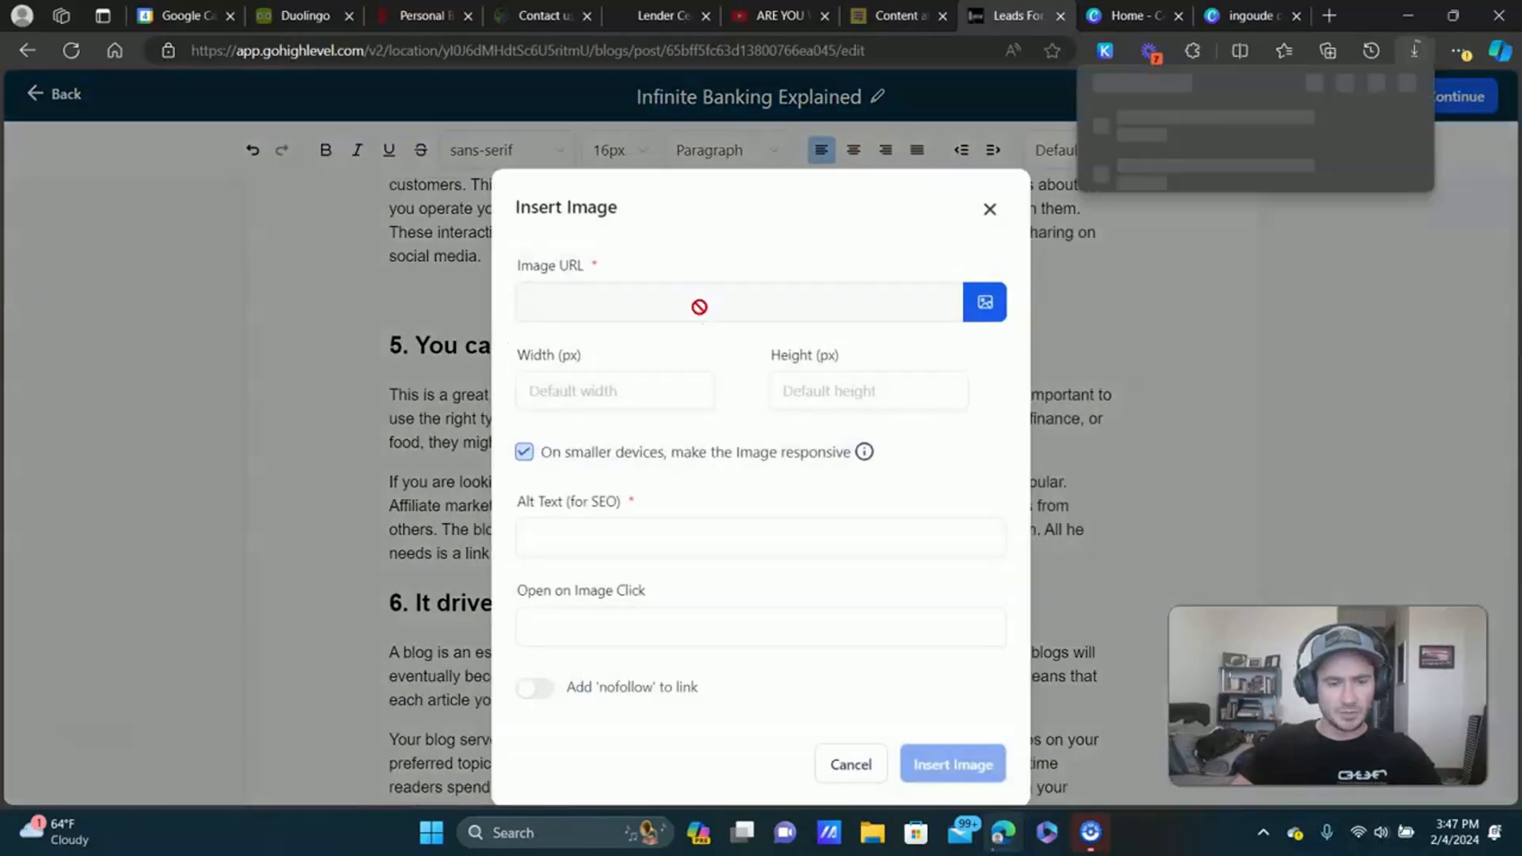
pyautogui.click(984, 303)
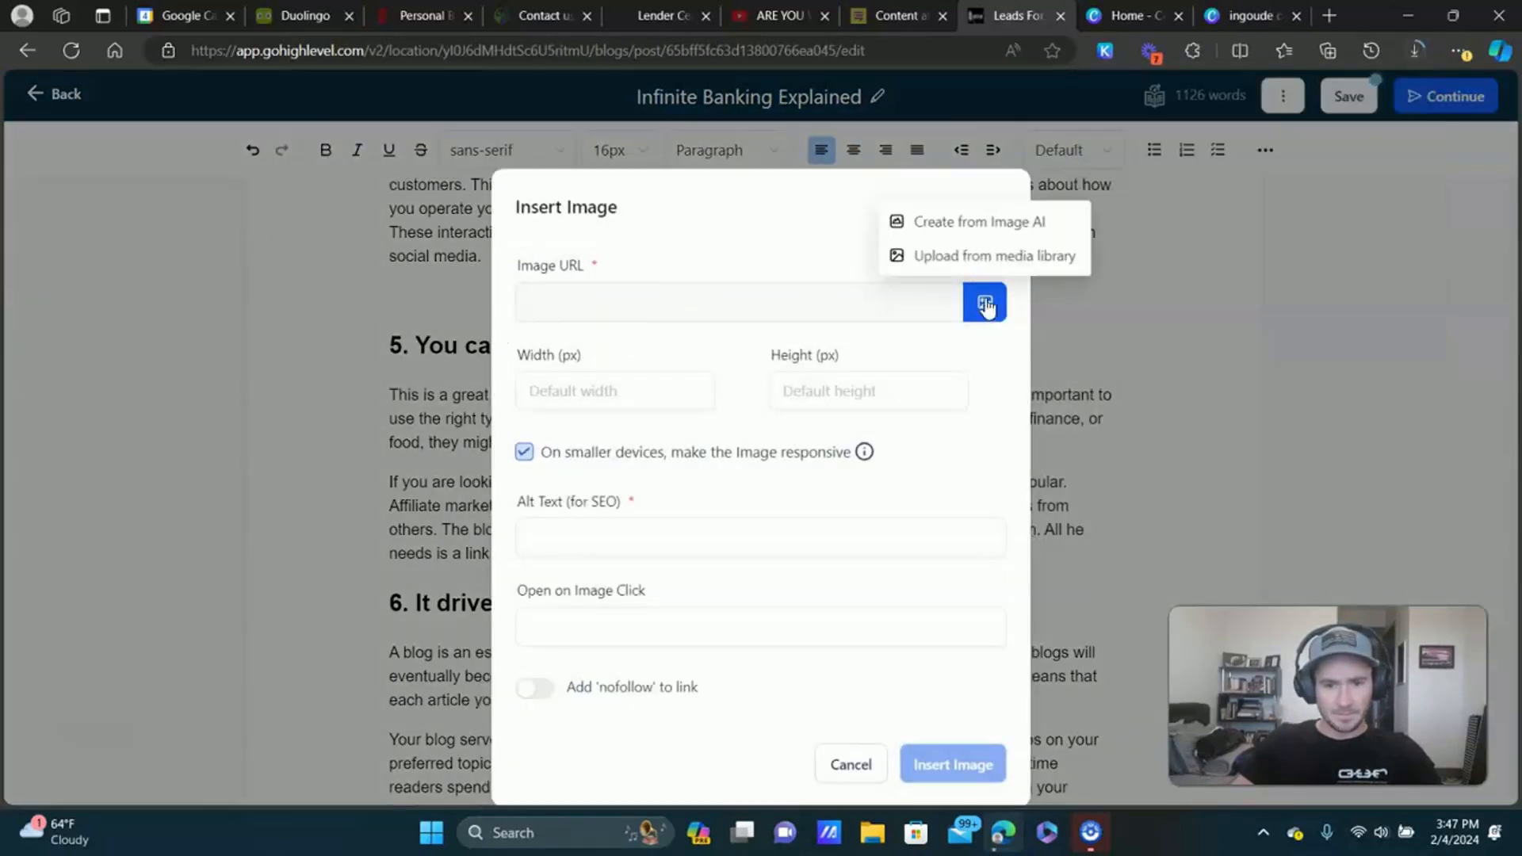
pyautogui.click(987, 256)
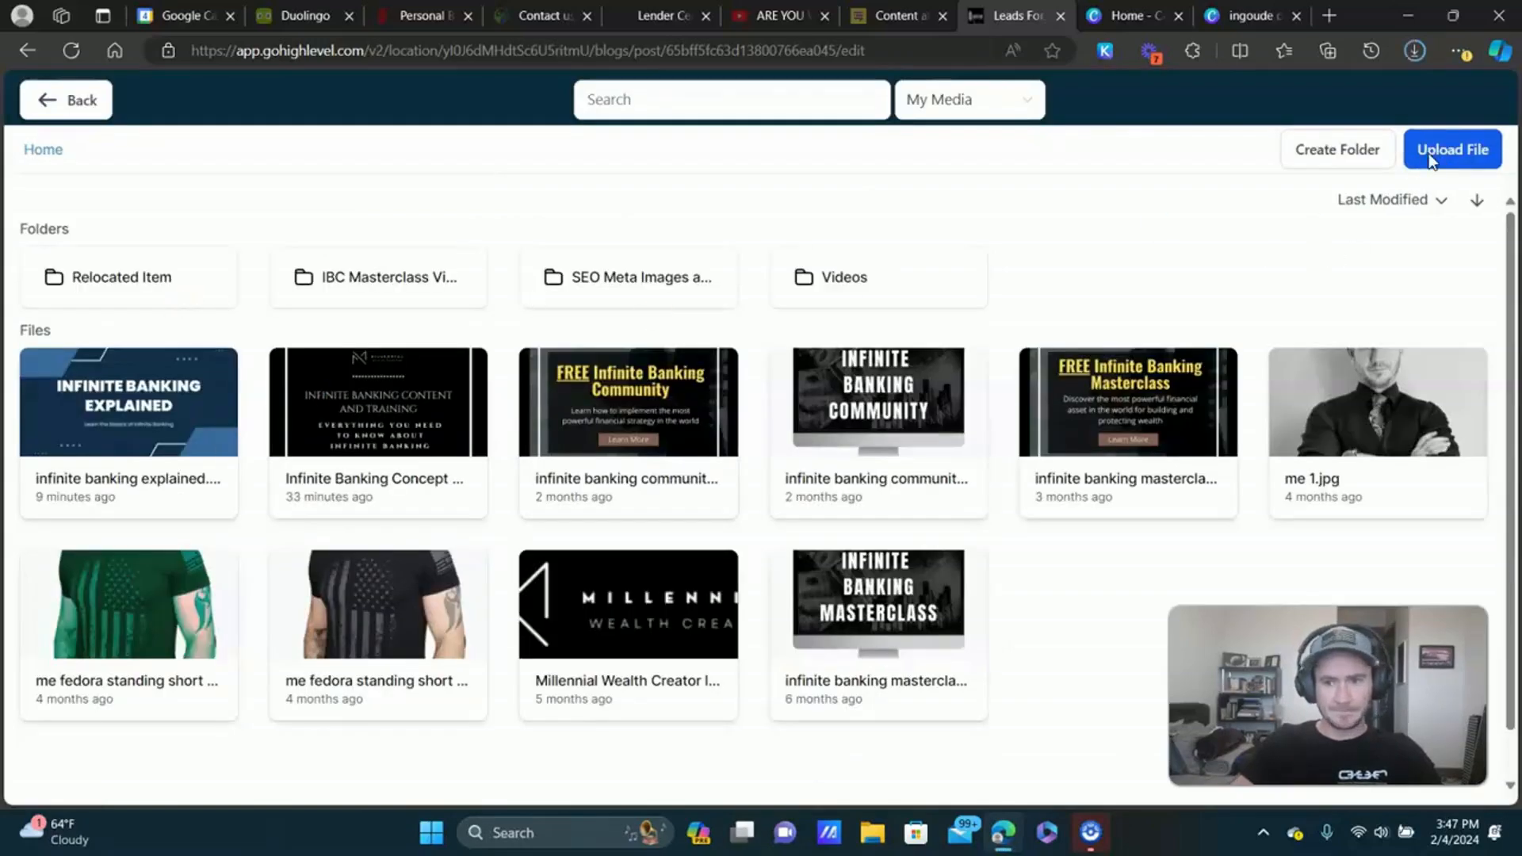
pyautogui.click(1429, 152)
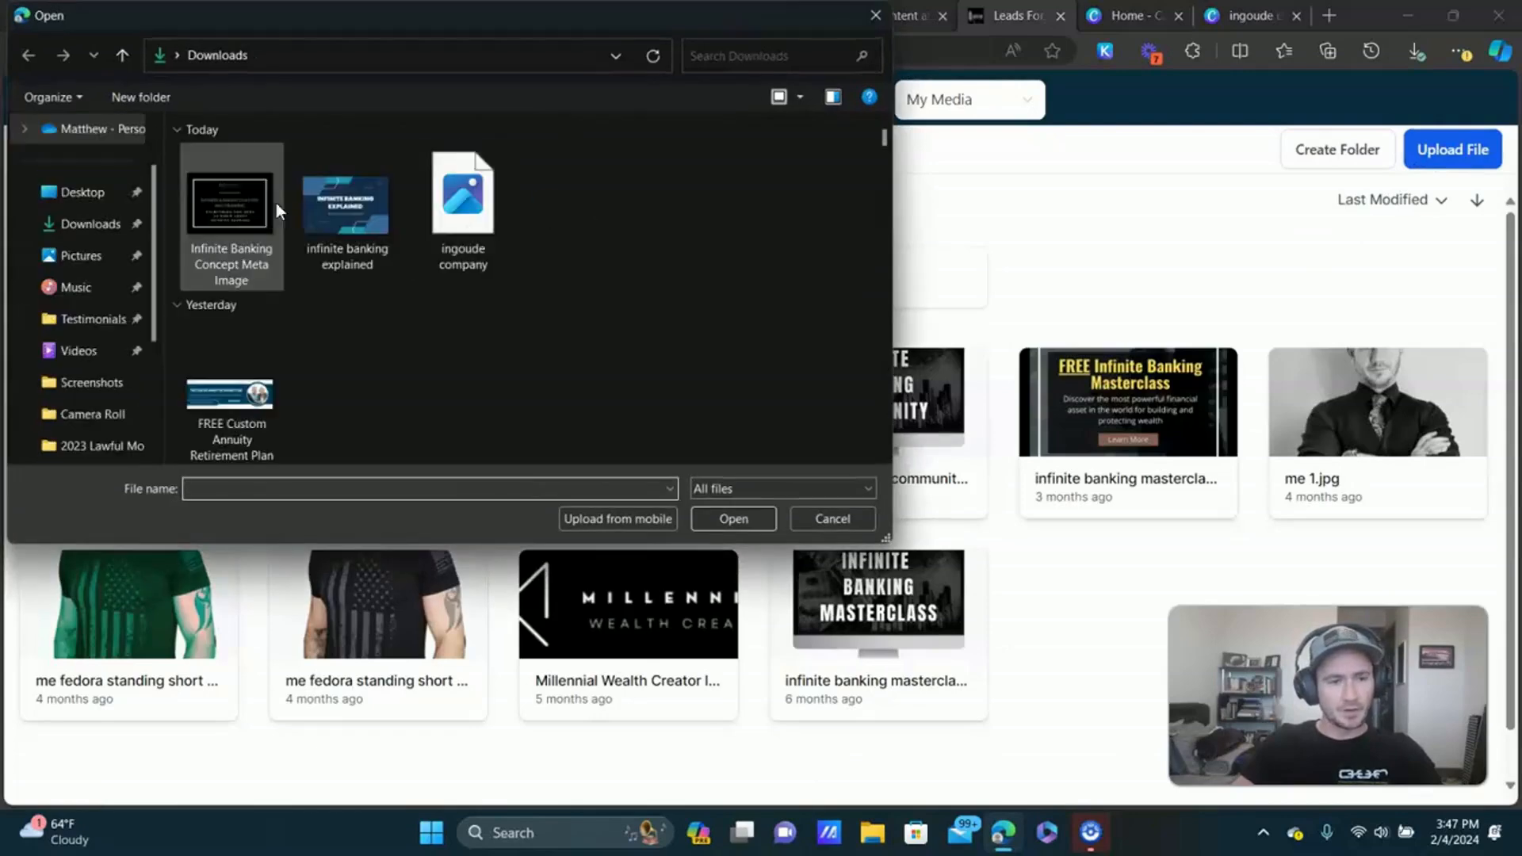
pyautogui.doubleClick(458, 240)
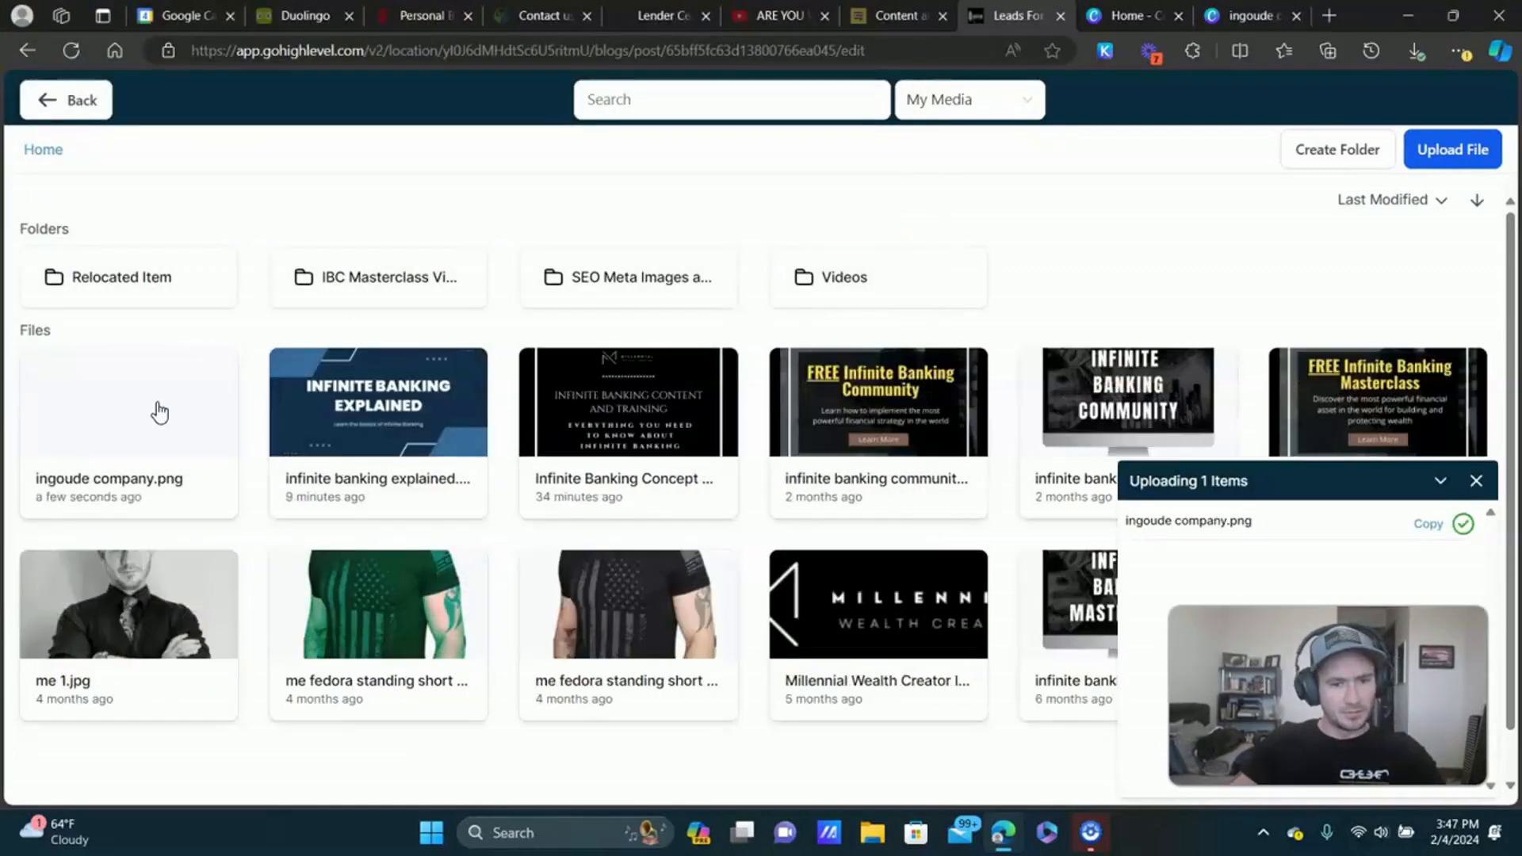
pyautogui.click(159, 412)
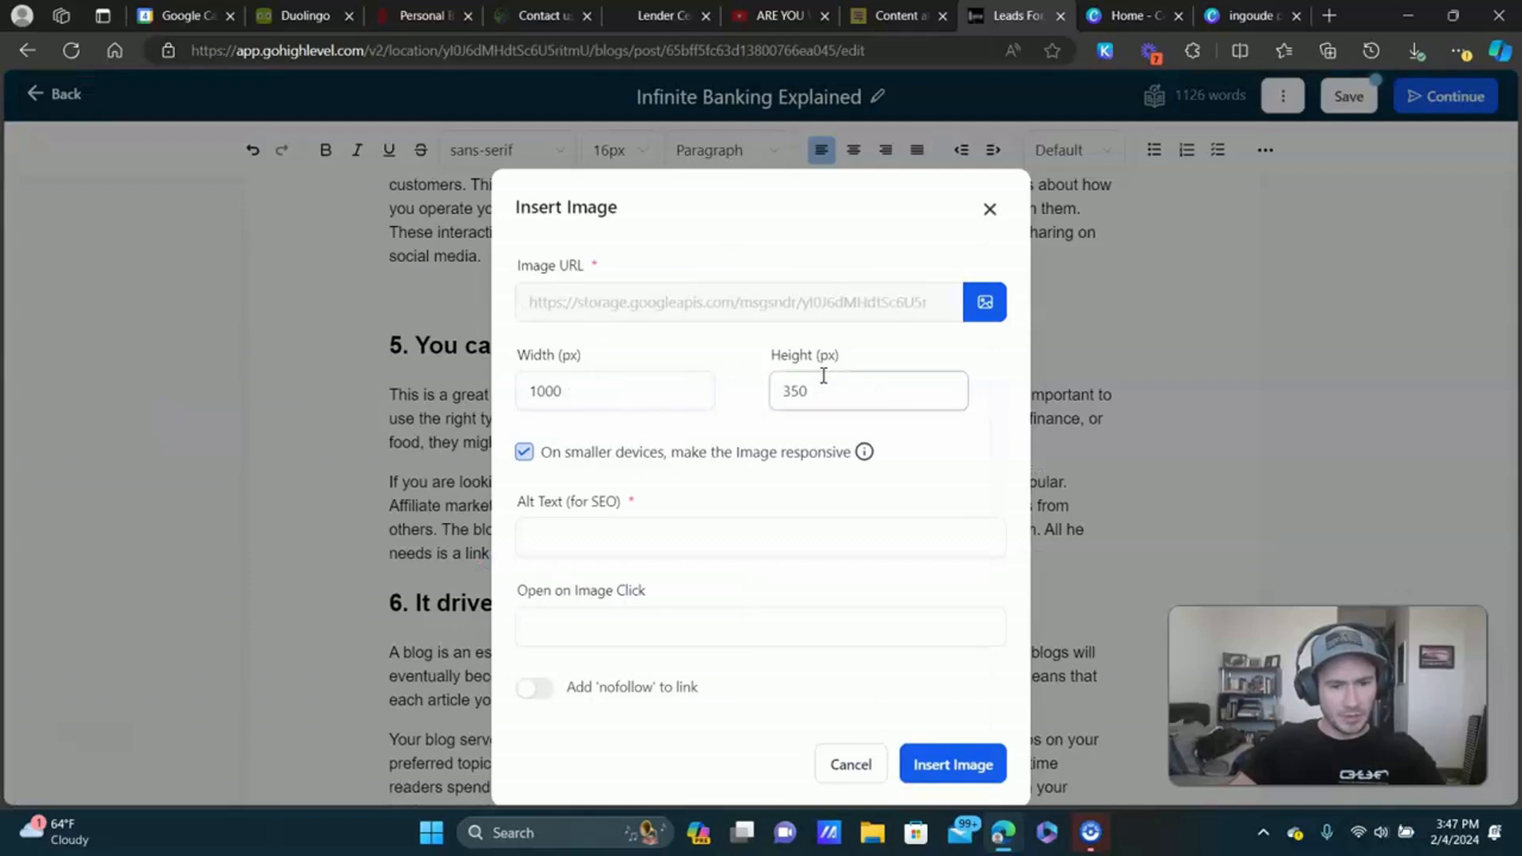
pyautogui.click(547, 535)
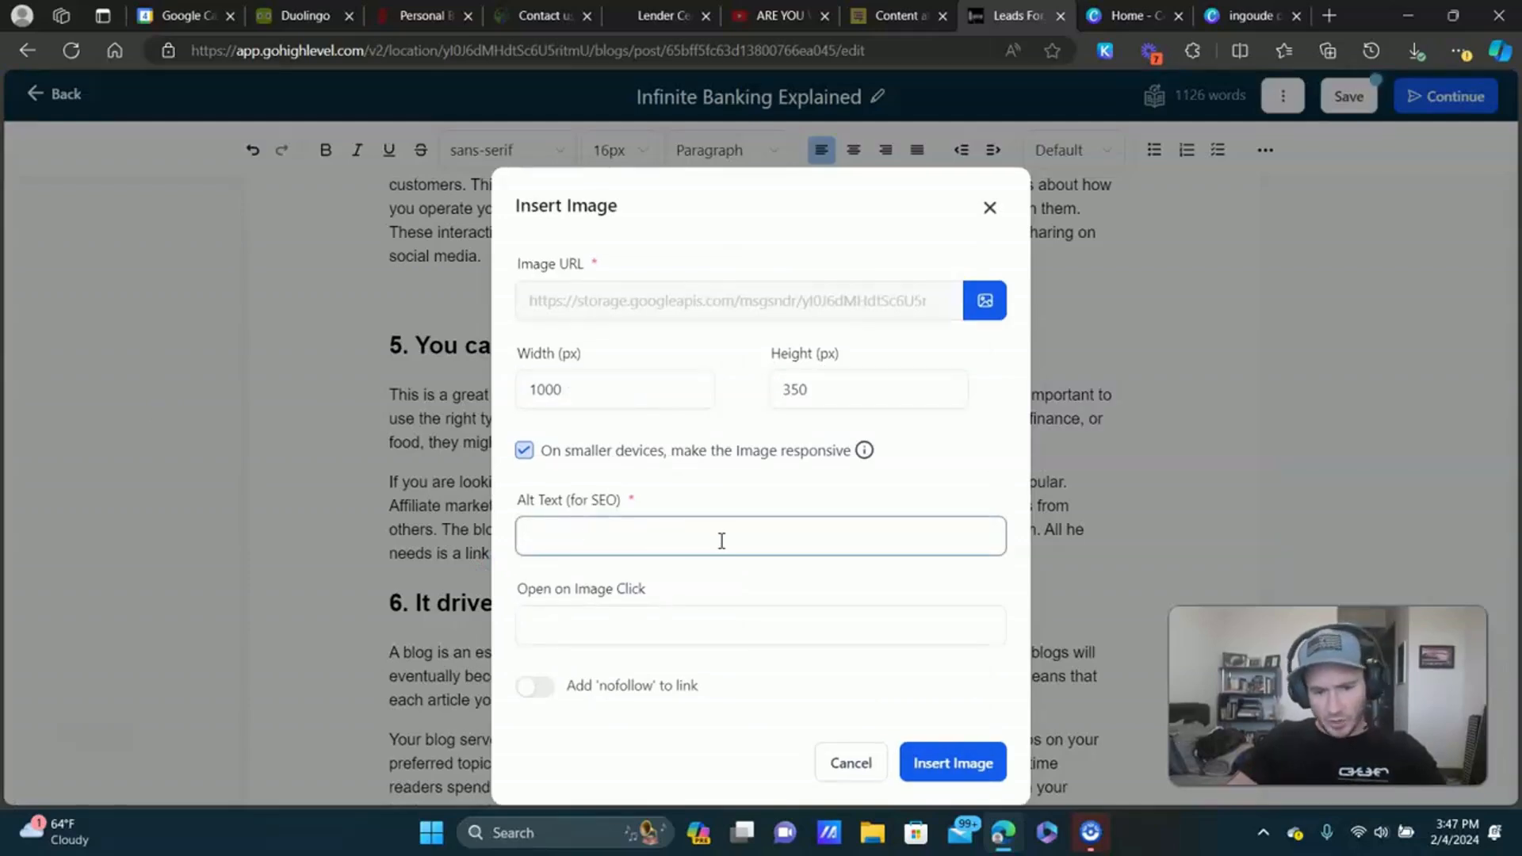
pyautogui.click(546, 616)
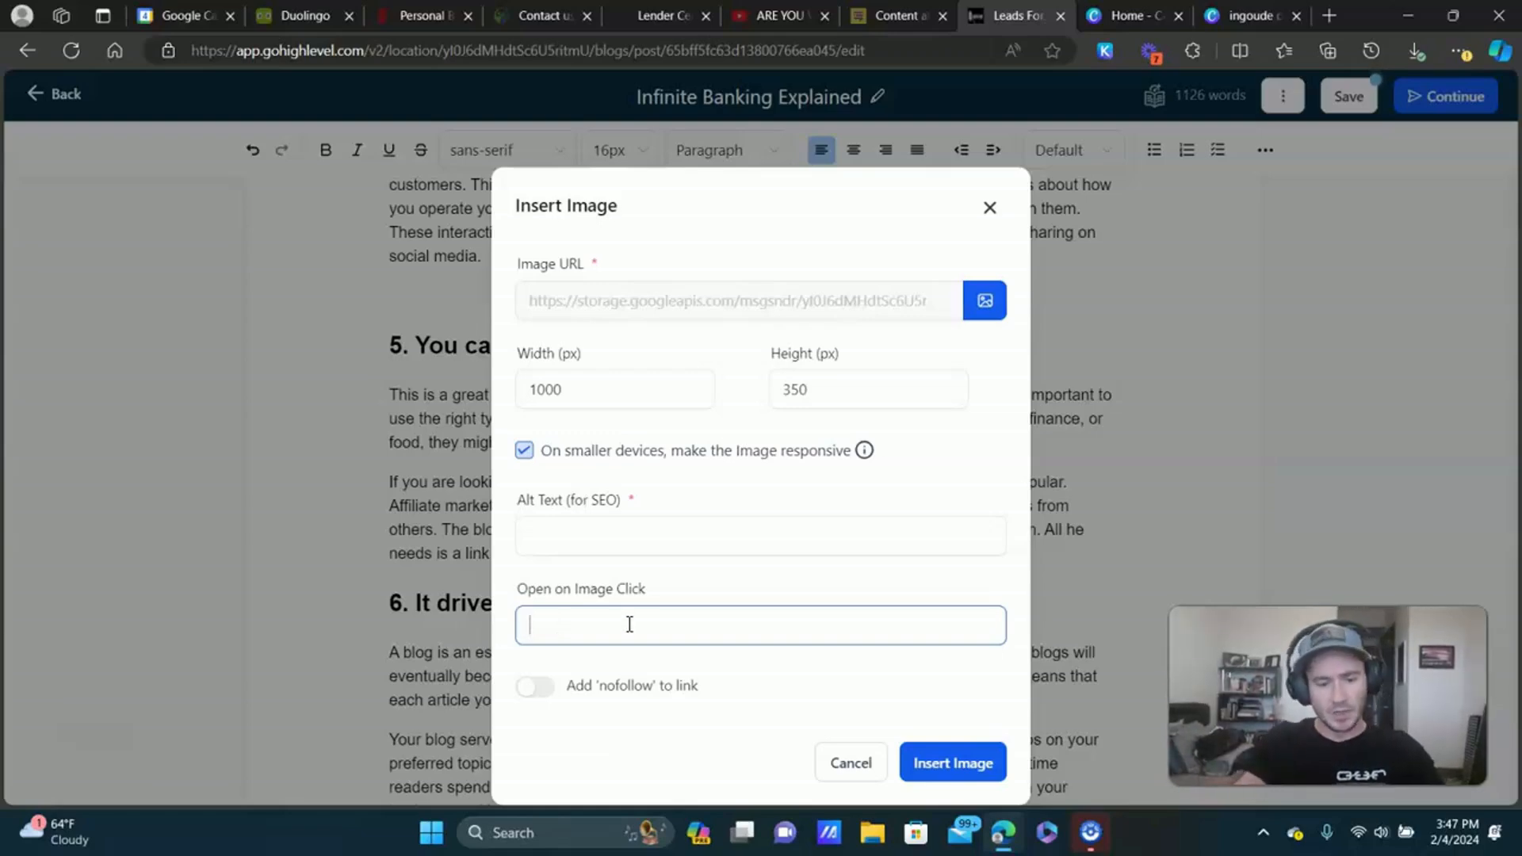
pyautogui.write('w')
pyautogui.press('BackSpace')
pyautogui.press('BackSpace')
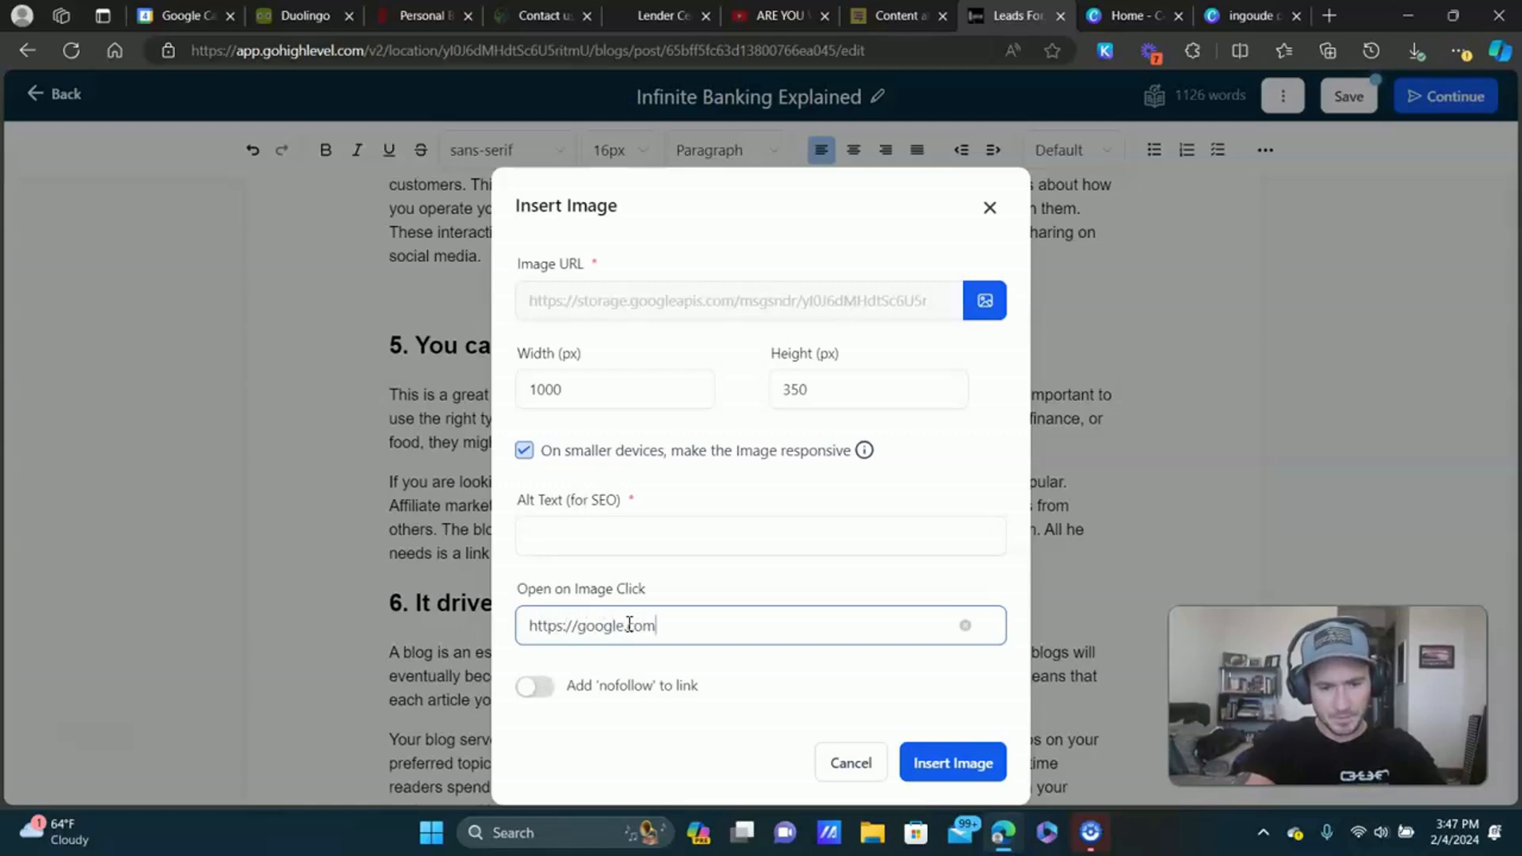
pyautogui.click(955, 759)
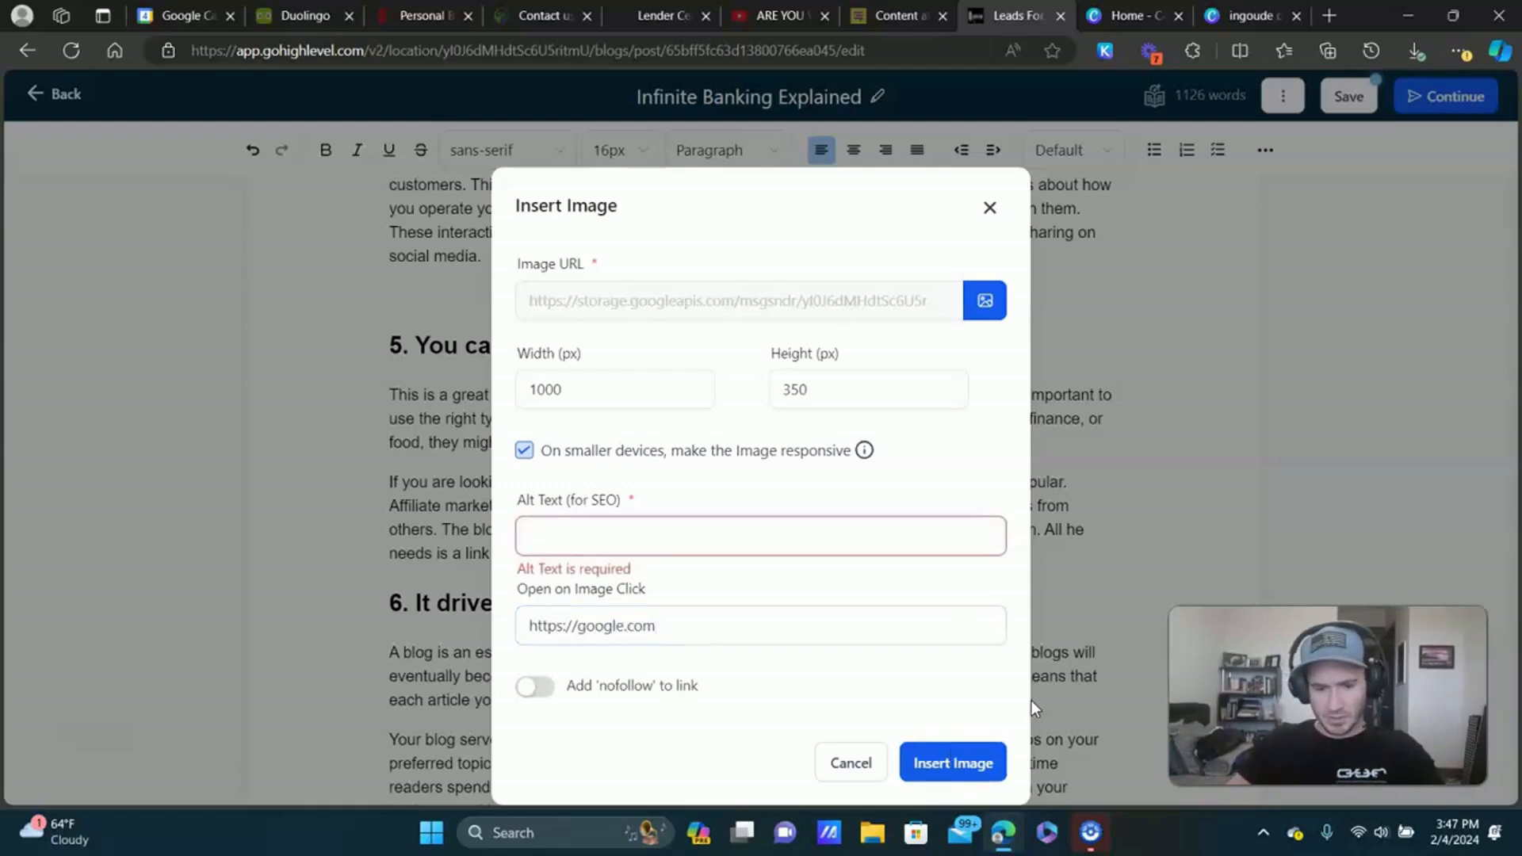
pyautogui.click(596, 534)
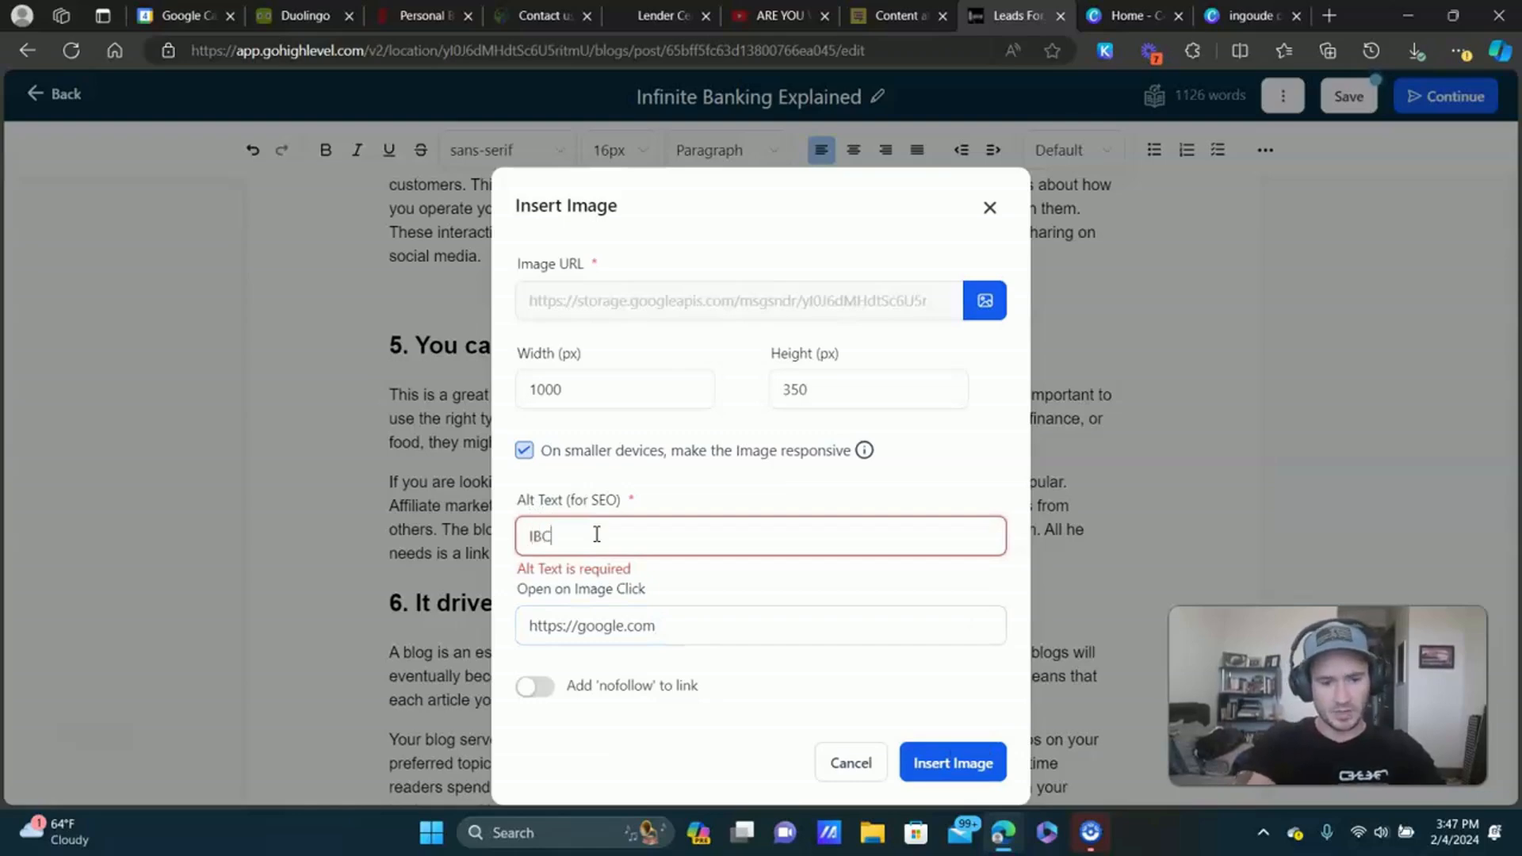
pyautogui.click(969, 762)
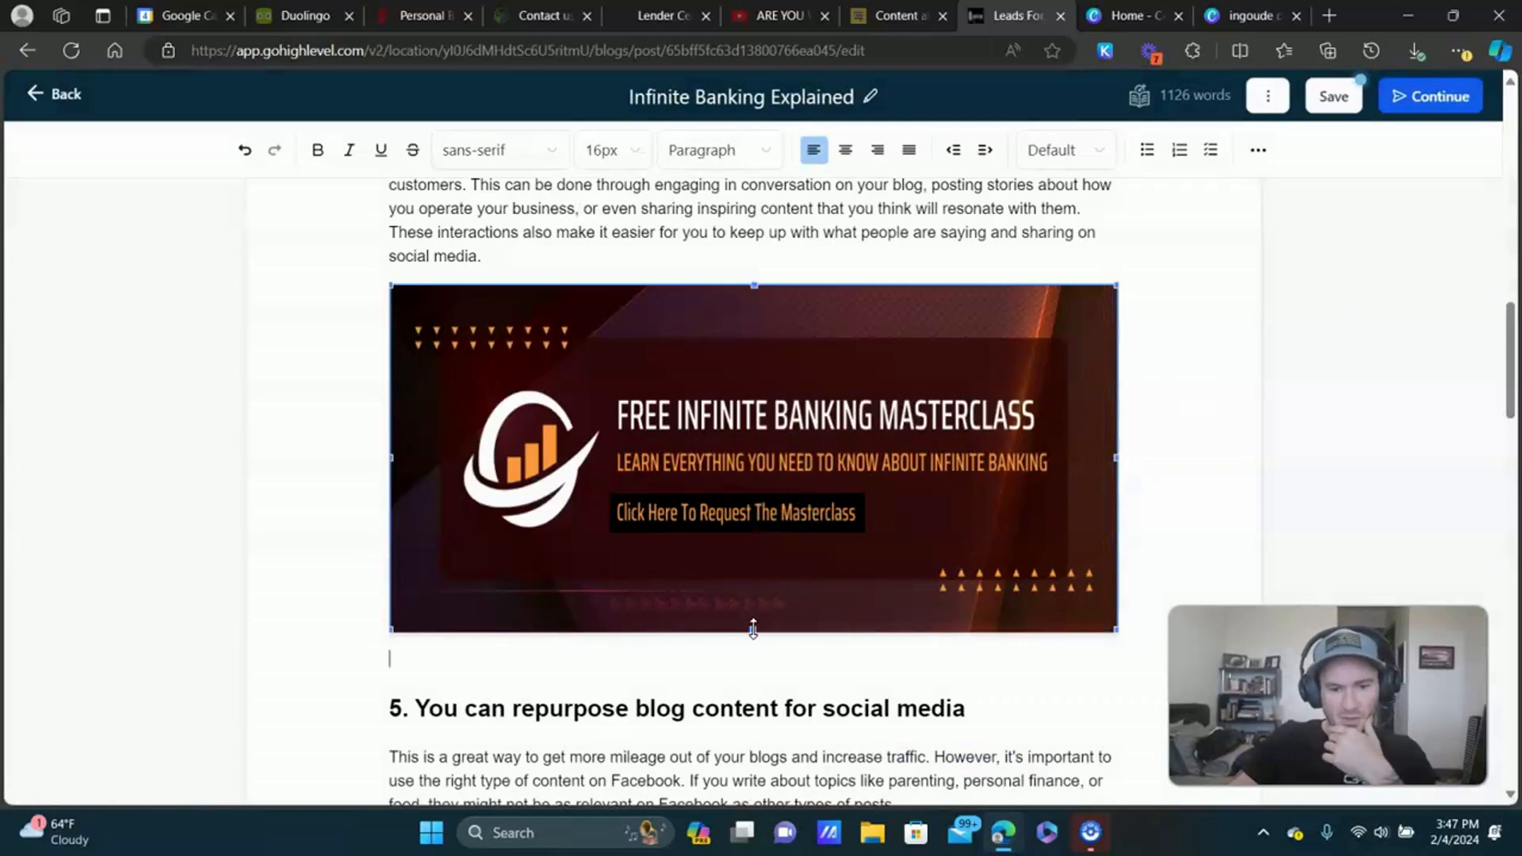
# Reduce the inserted banner's height so that its artwork is no longer vertically stretched.
pyautogui.moveTo(753, 630); pyautogui.dragTo(832, 516)
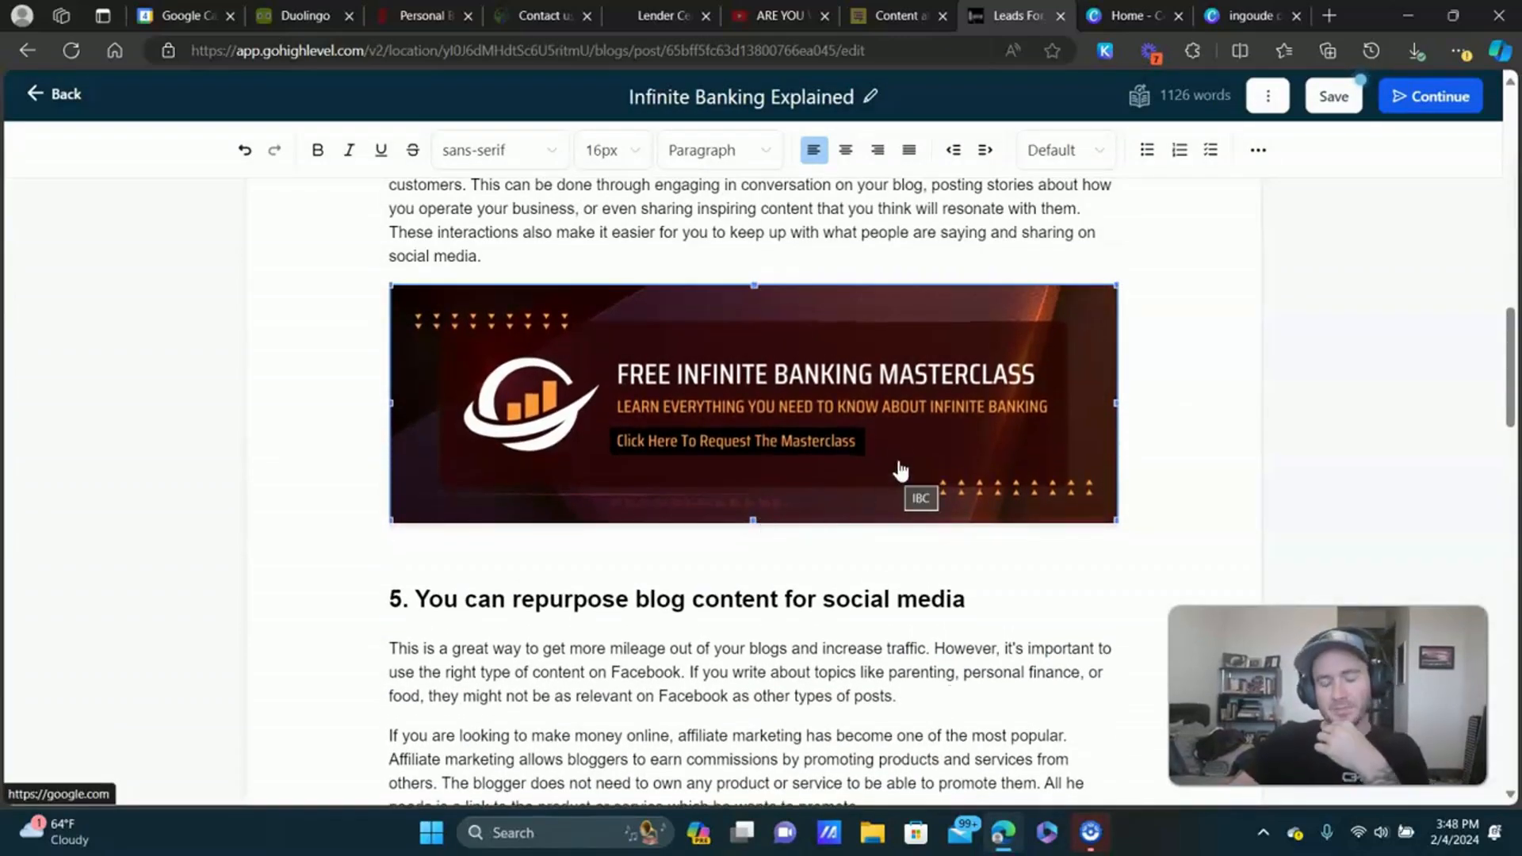
pyautogui.click(1358, 333)
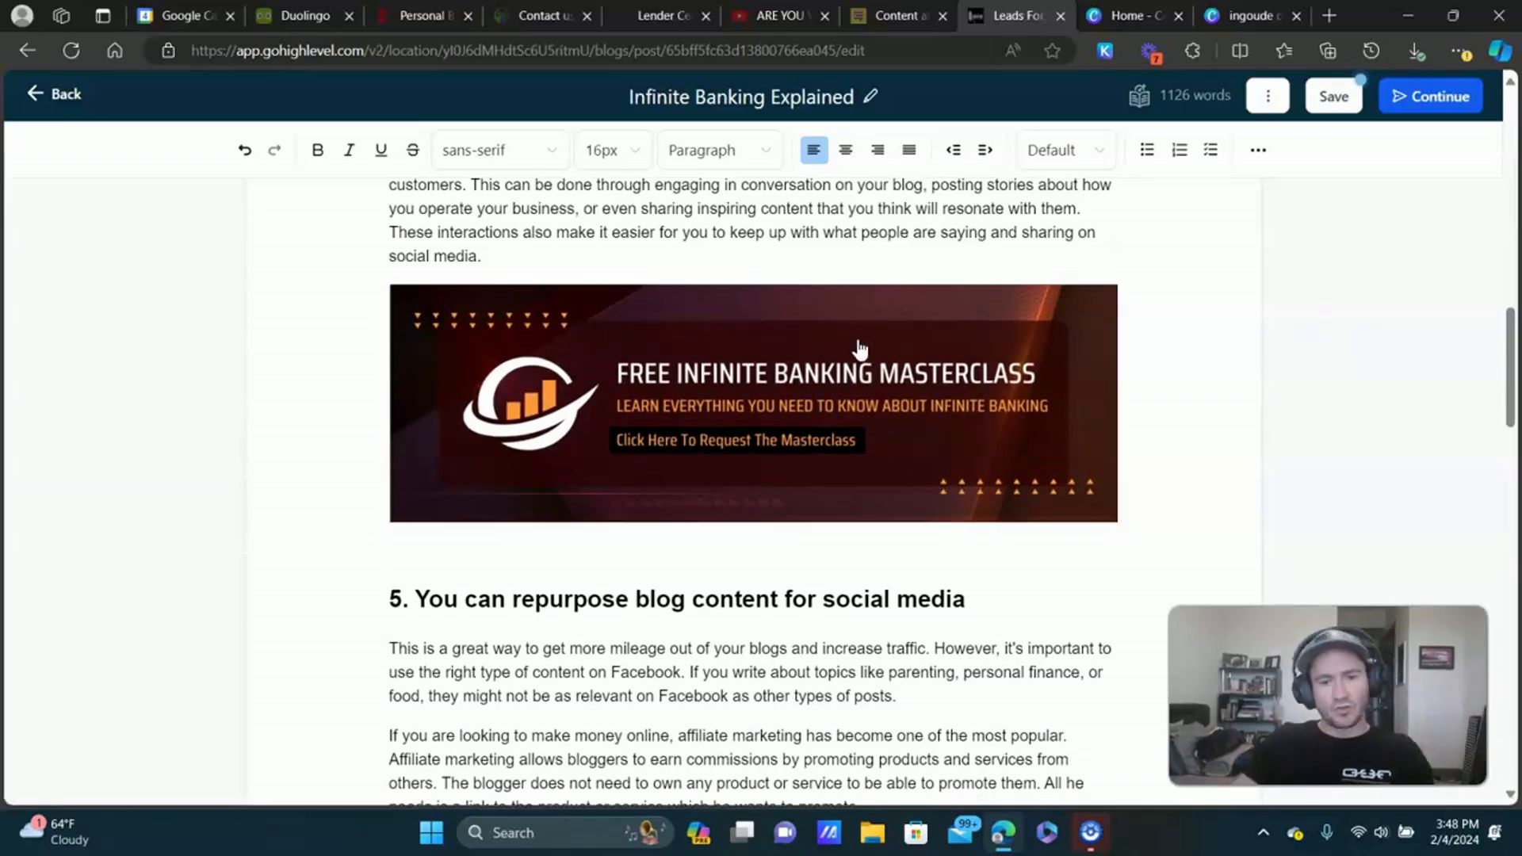
# Look through the post's sections around and below the banner, down to the video under "Other resources to help you get started with blogging".
pyautogui.scroll(3, 840, 353)
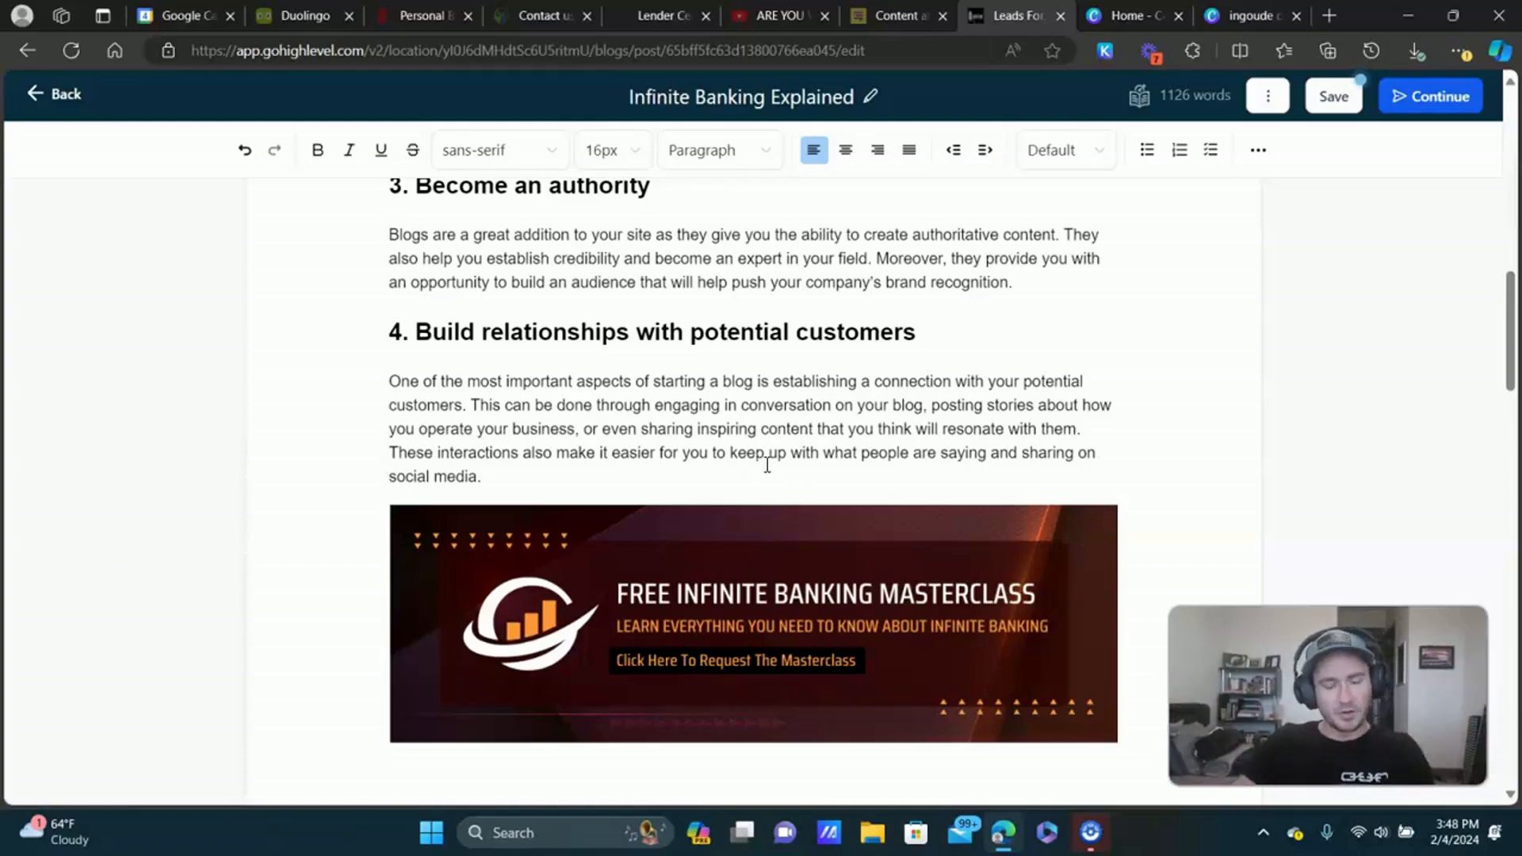
pyautogui.scroll(5, 767, 465)
pyautogui.scroll(-12, 767, 465)
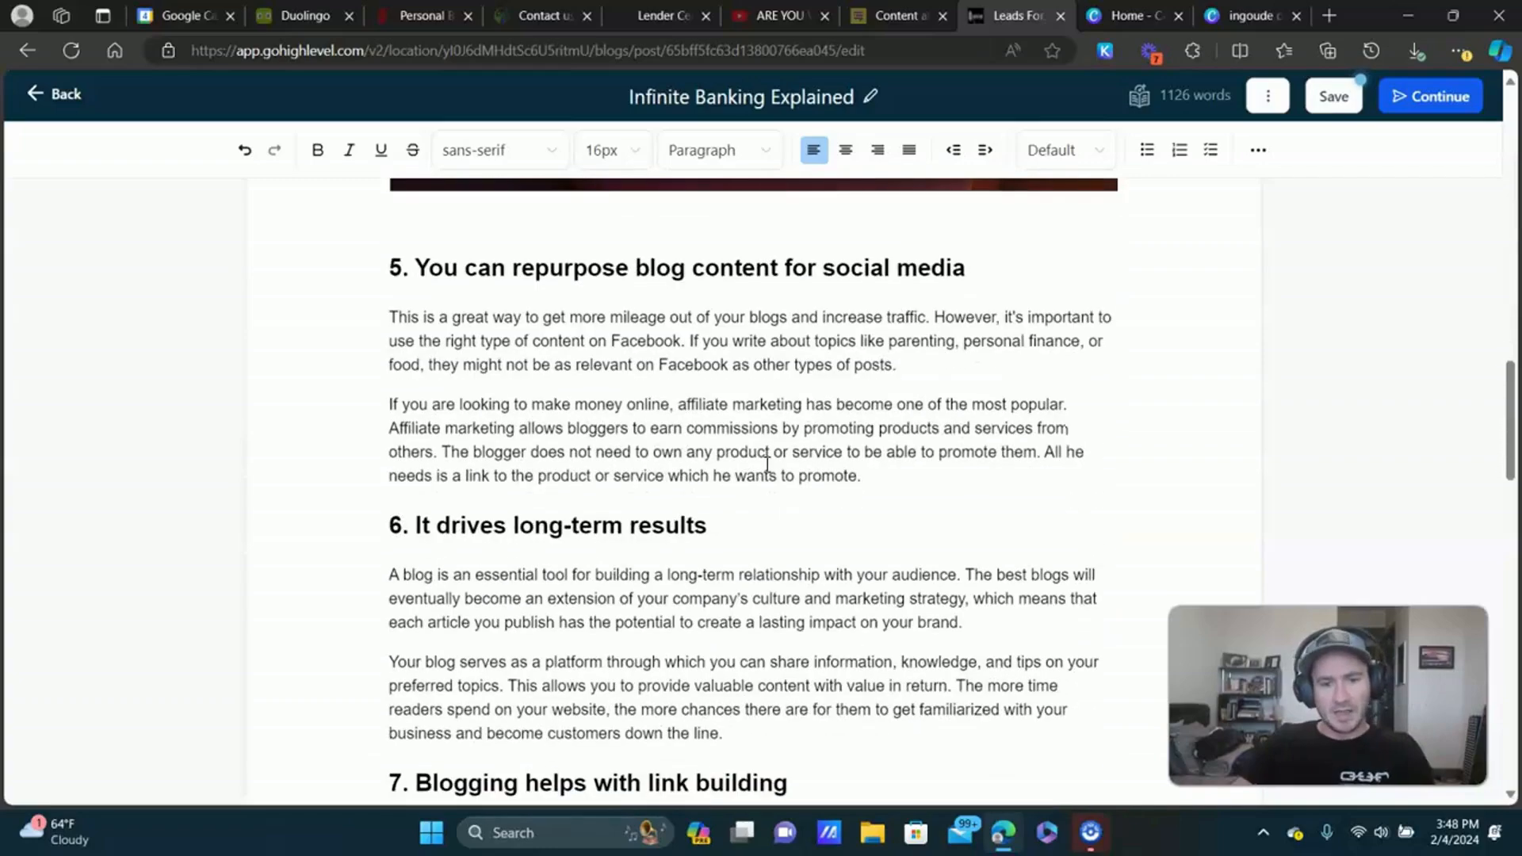
pyautogui.scroll(-4, 793, 420)
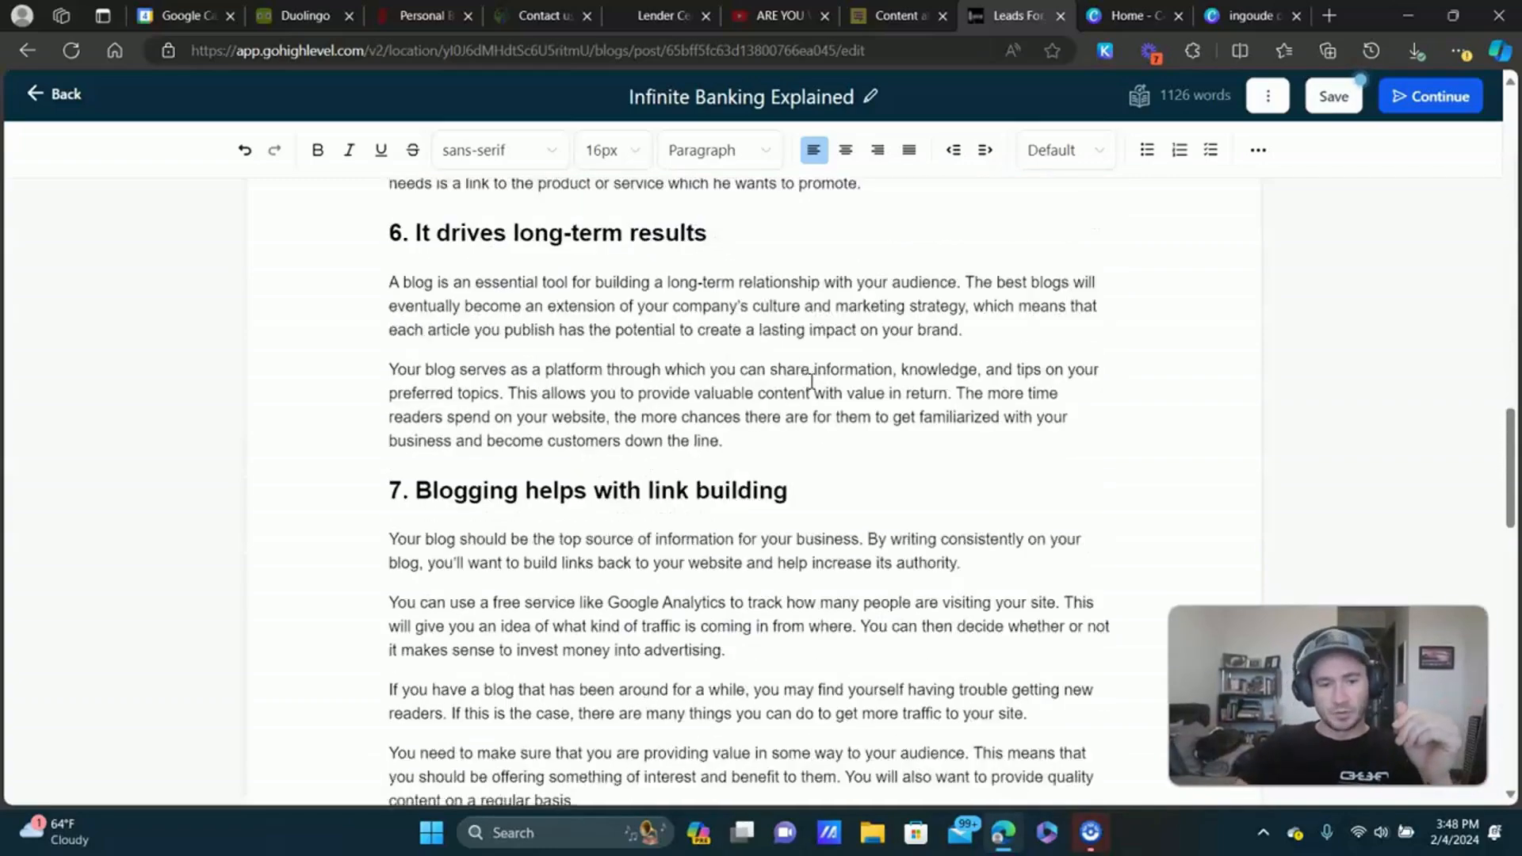
pyautogui.scroll(-8, 808, 396)
pyautogui.scroll(6, 749, 403)
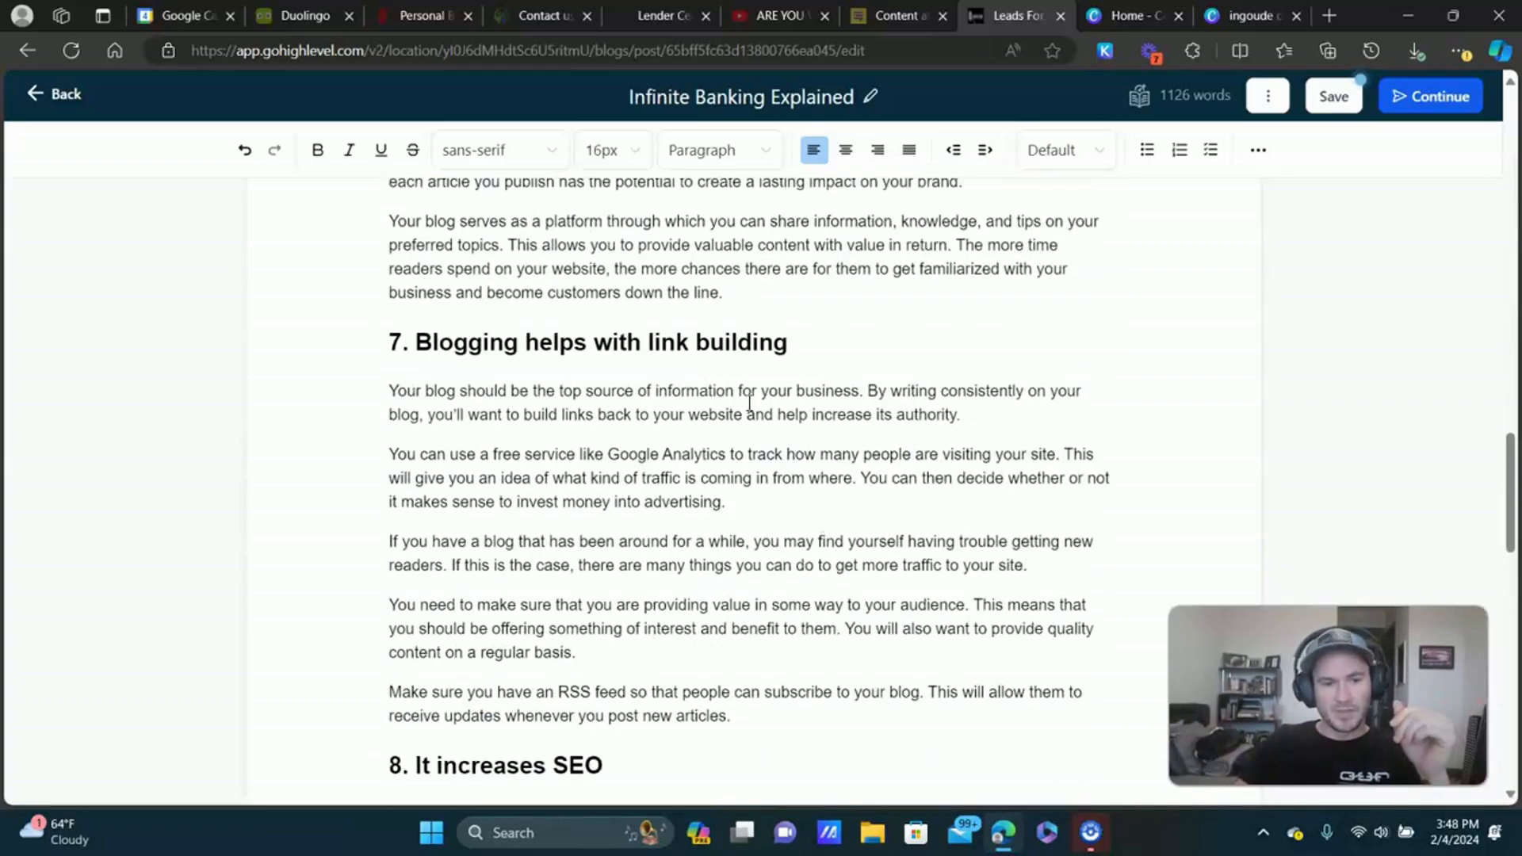
pyautogui.scroll(-10, 701, 382)
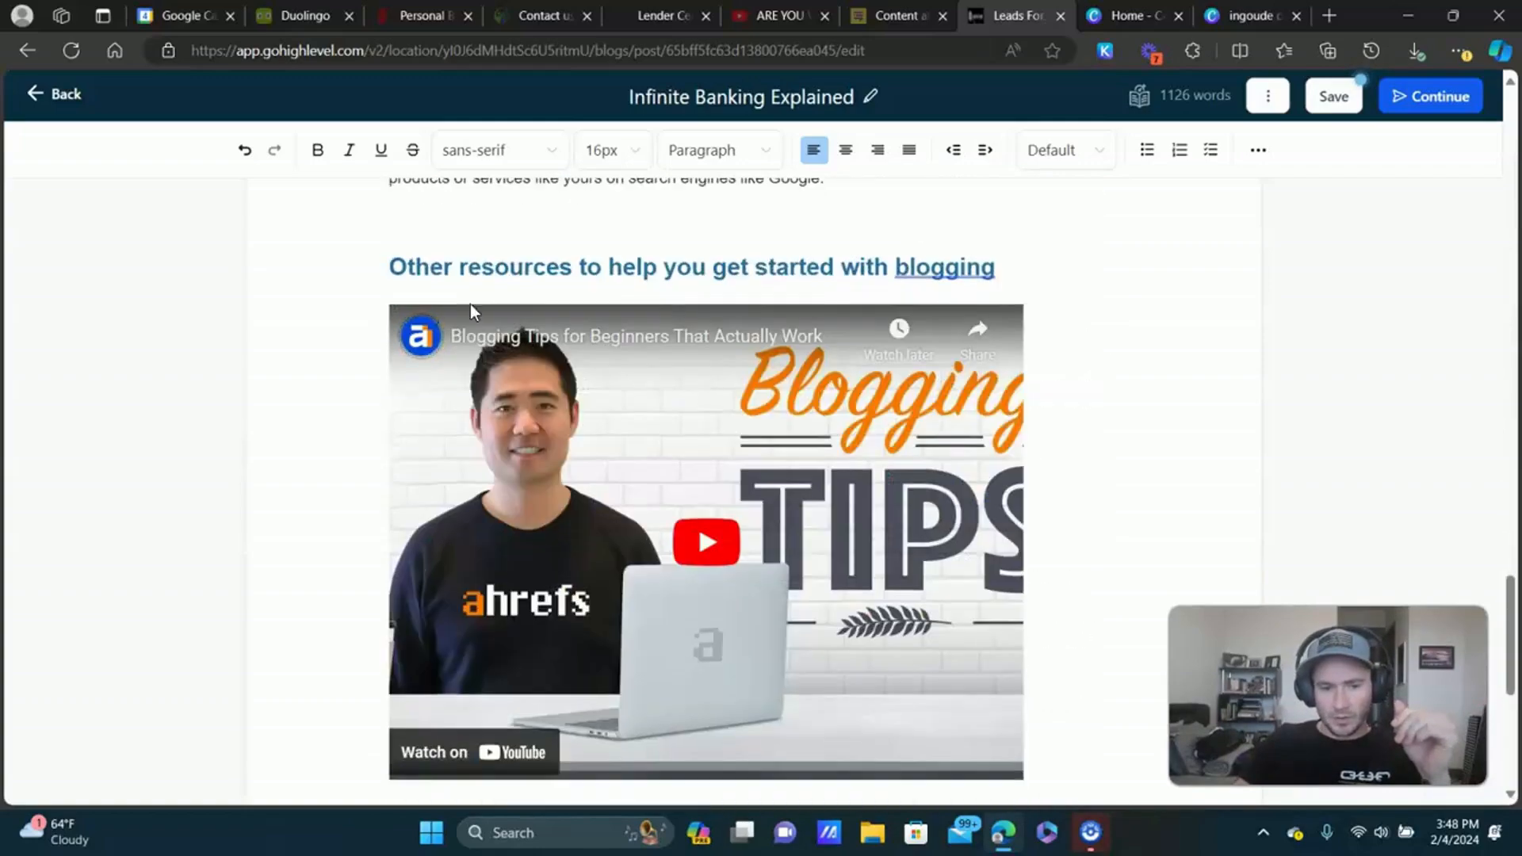
# Examine the edit settings of the video under "Other resources to help you get started with blogging" and the editor's media insertion options.
pyautogui.scroll(-7, 907, 492)
pyautogui.scroll(10, 890, 458)
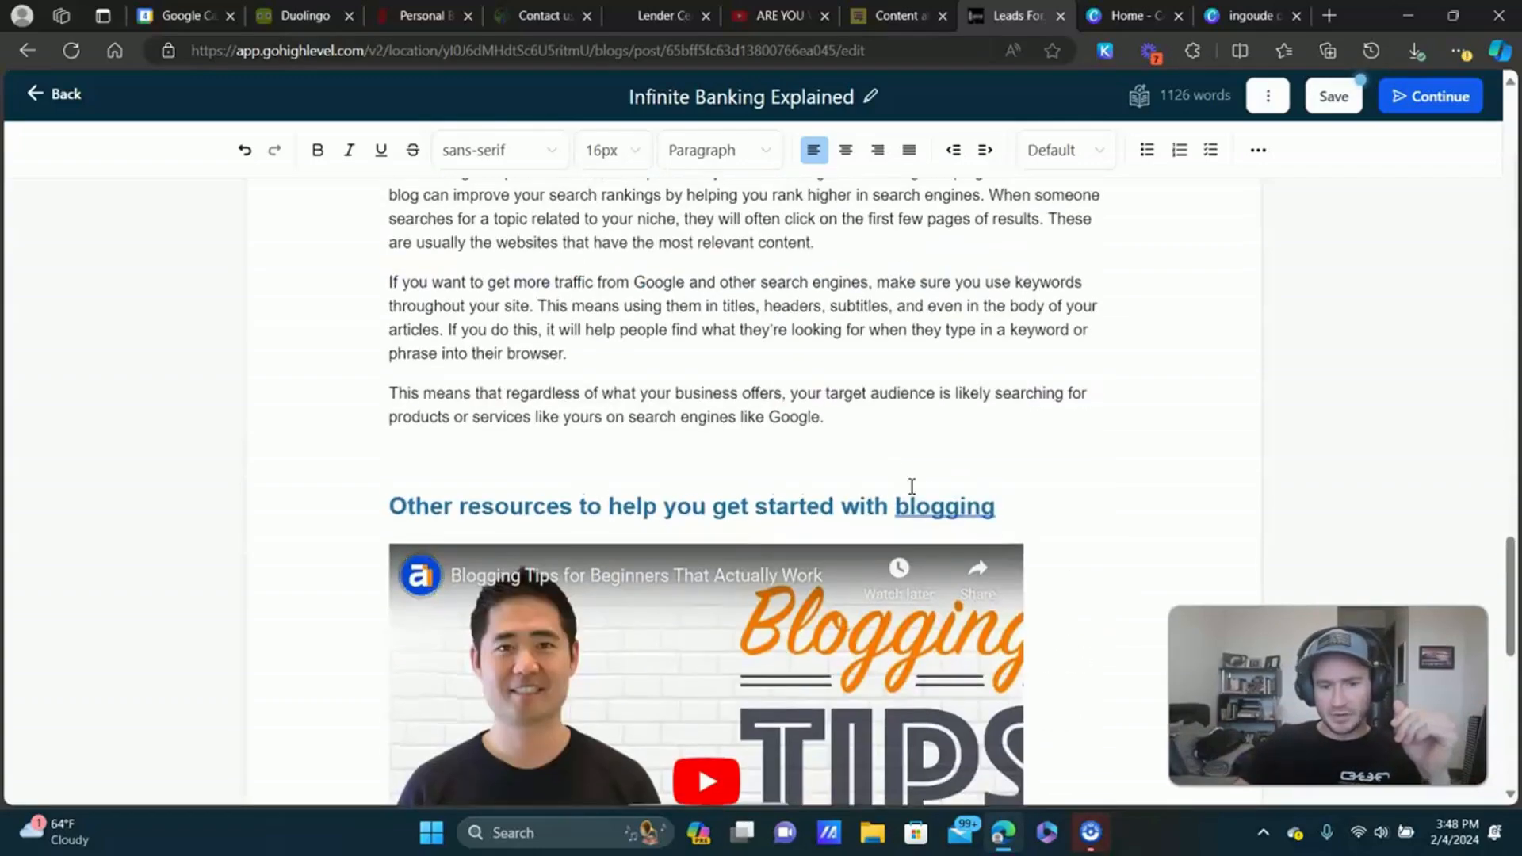
pyautogui.scroll(-2, 911, 486)
pyautogui.click(890, 466)
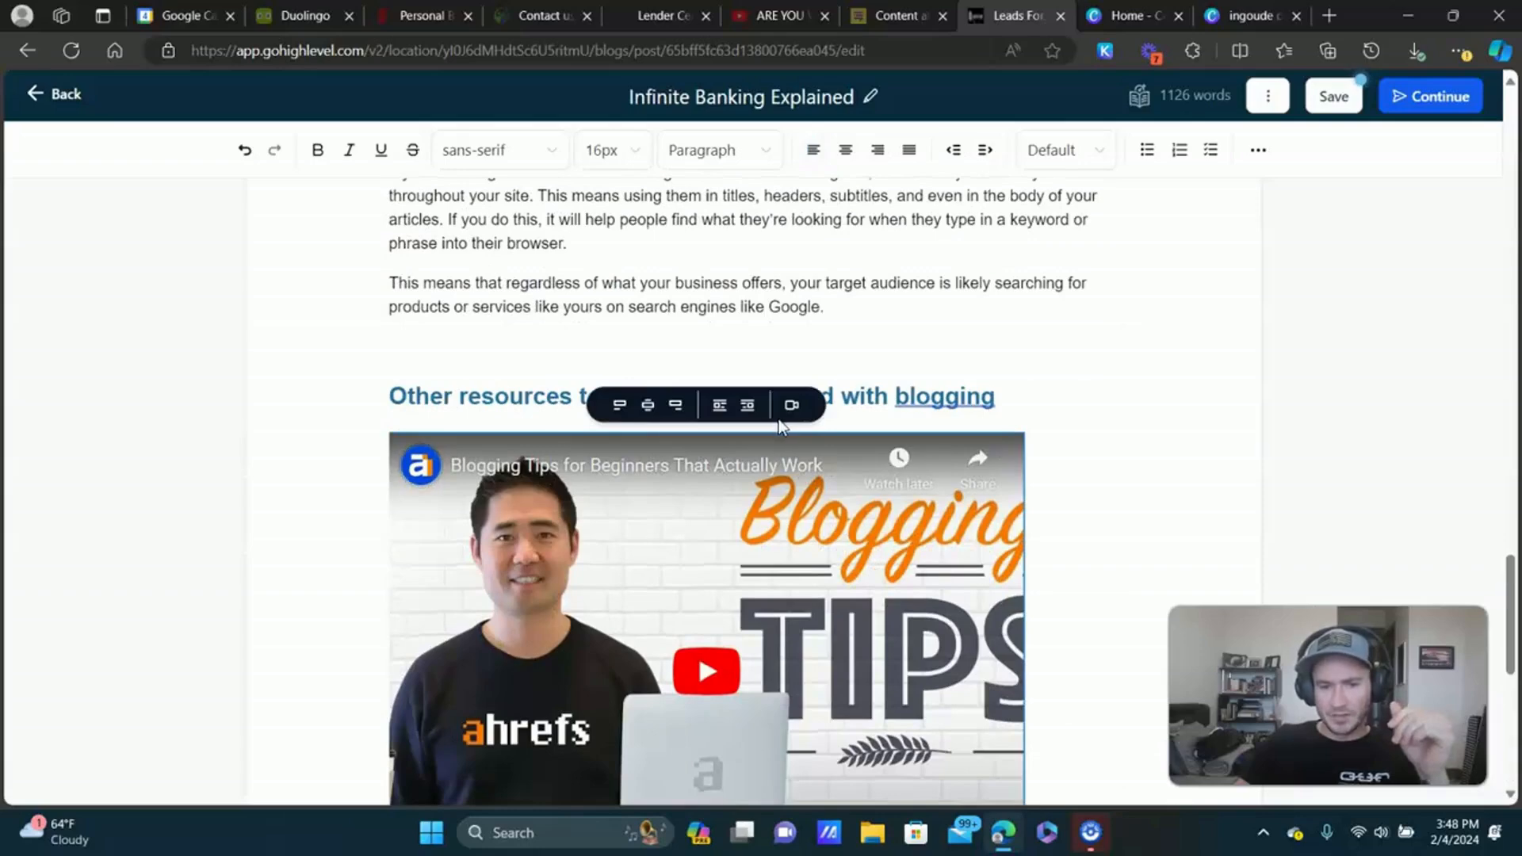
pyautogui.scroll(-1, 1030, 478)
pyautogui.scroll(-1, 1030, 478)
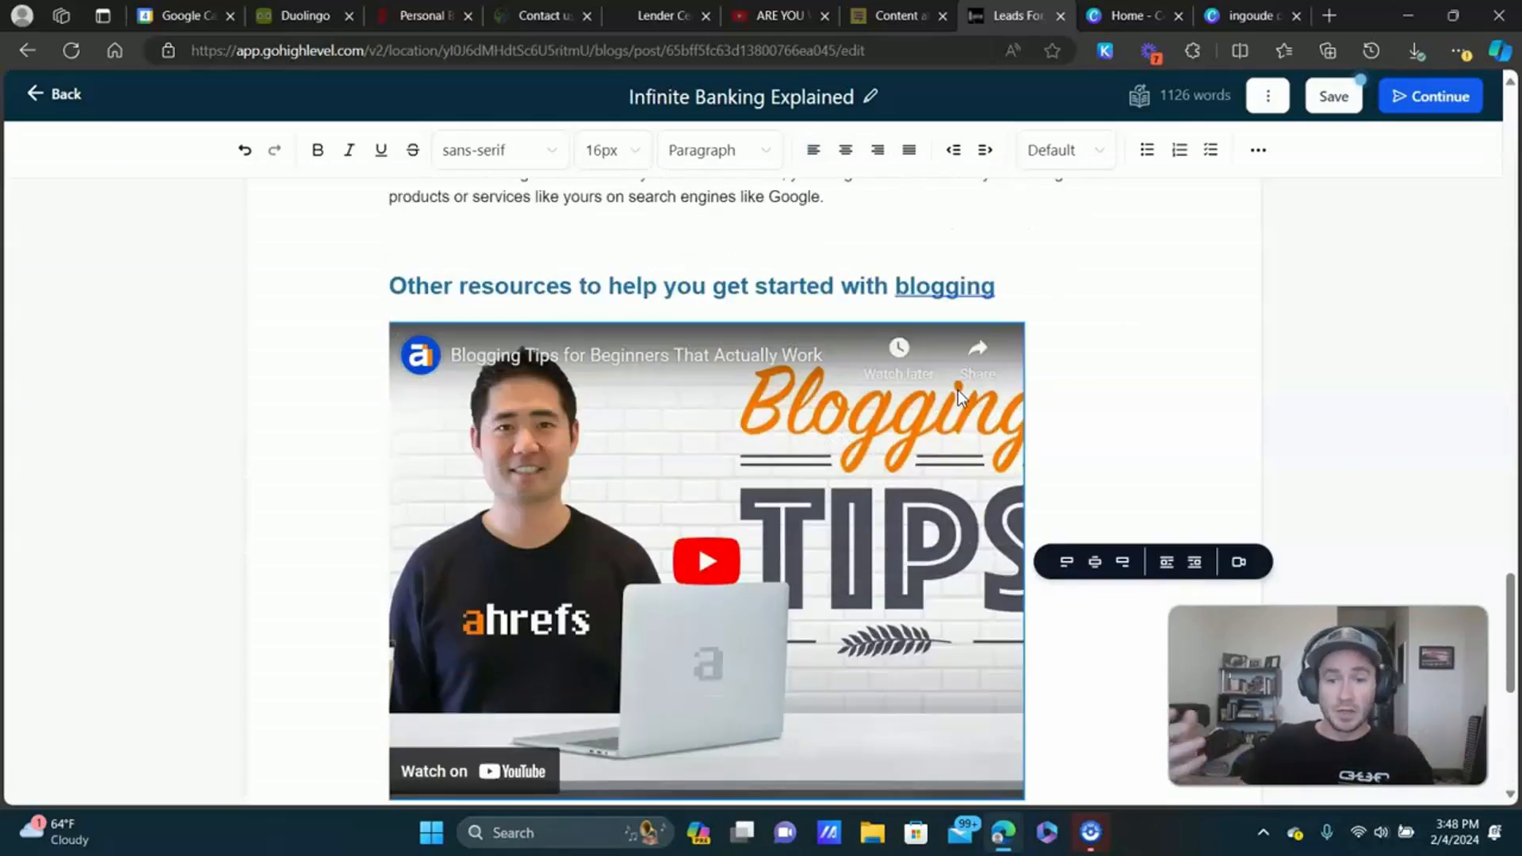
pyautogui.click(1238, 561)
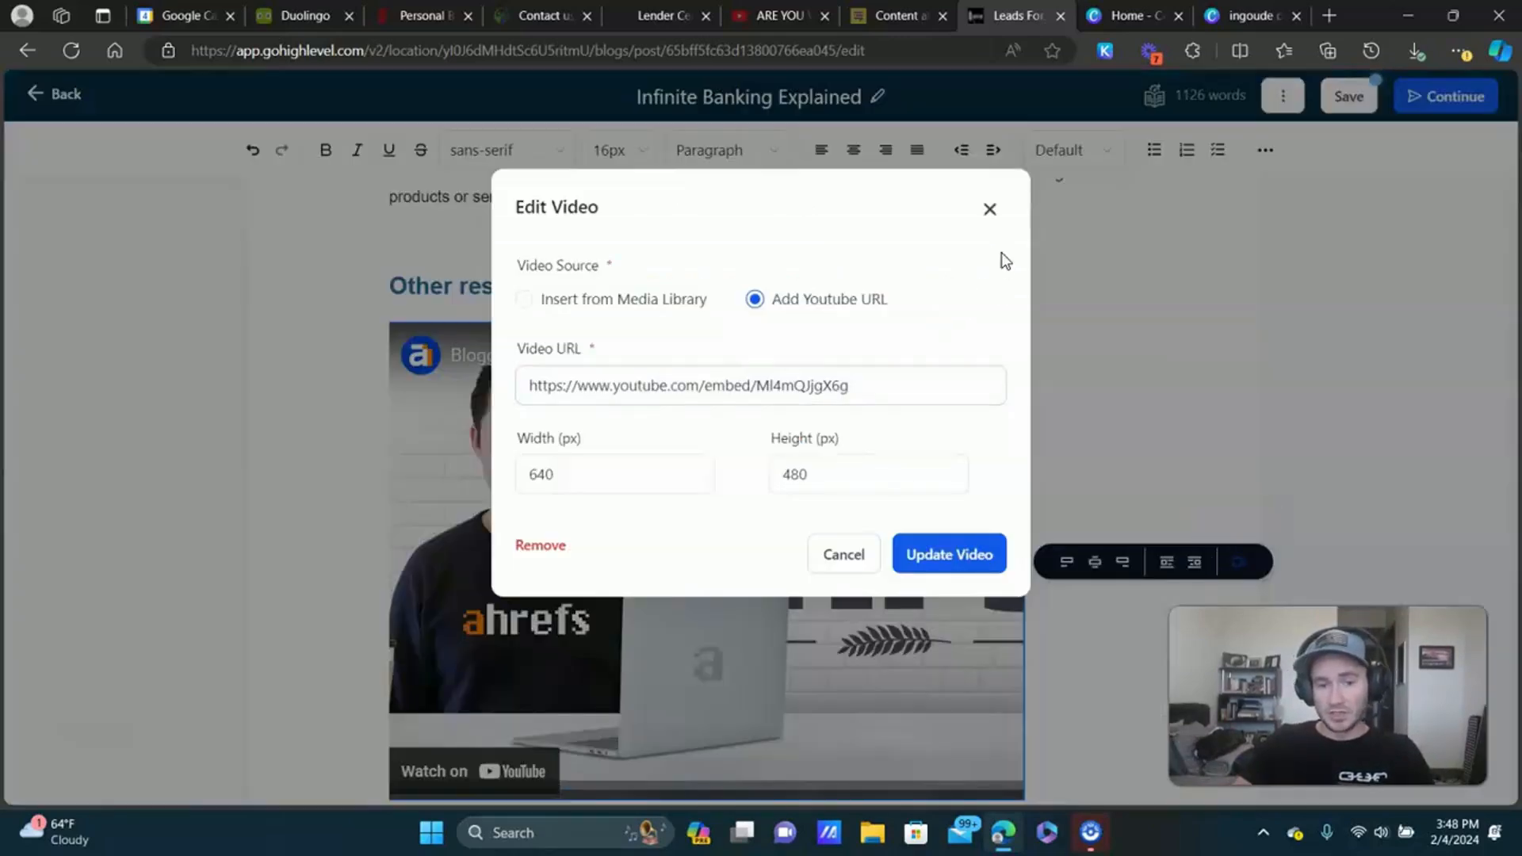
pyautogui.click(989, 208)
pyautogui.click(1257, 151)
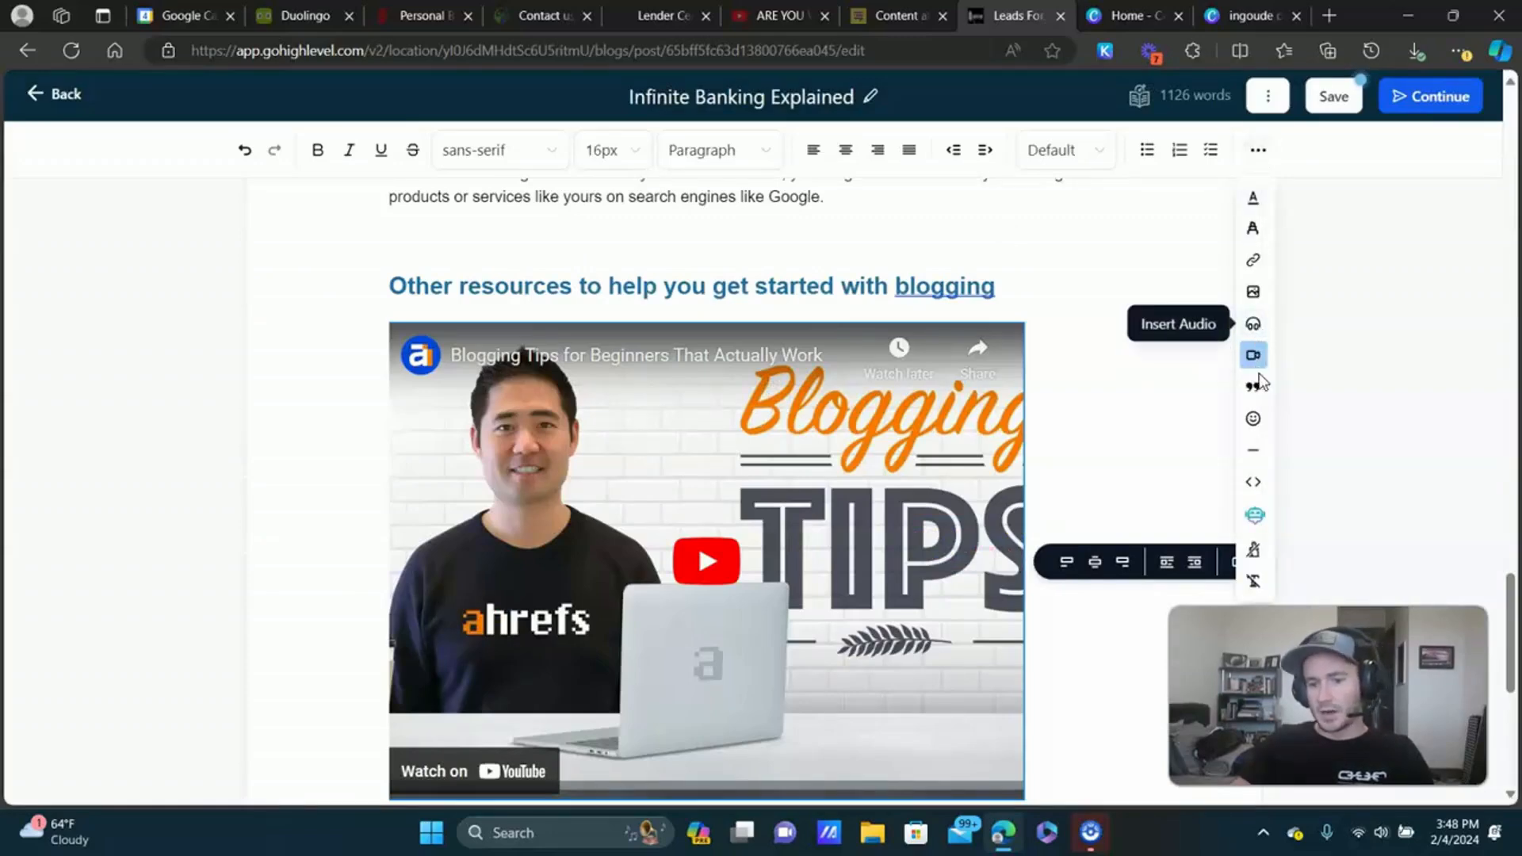
pyautogui.click(1272, 159)
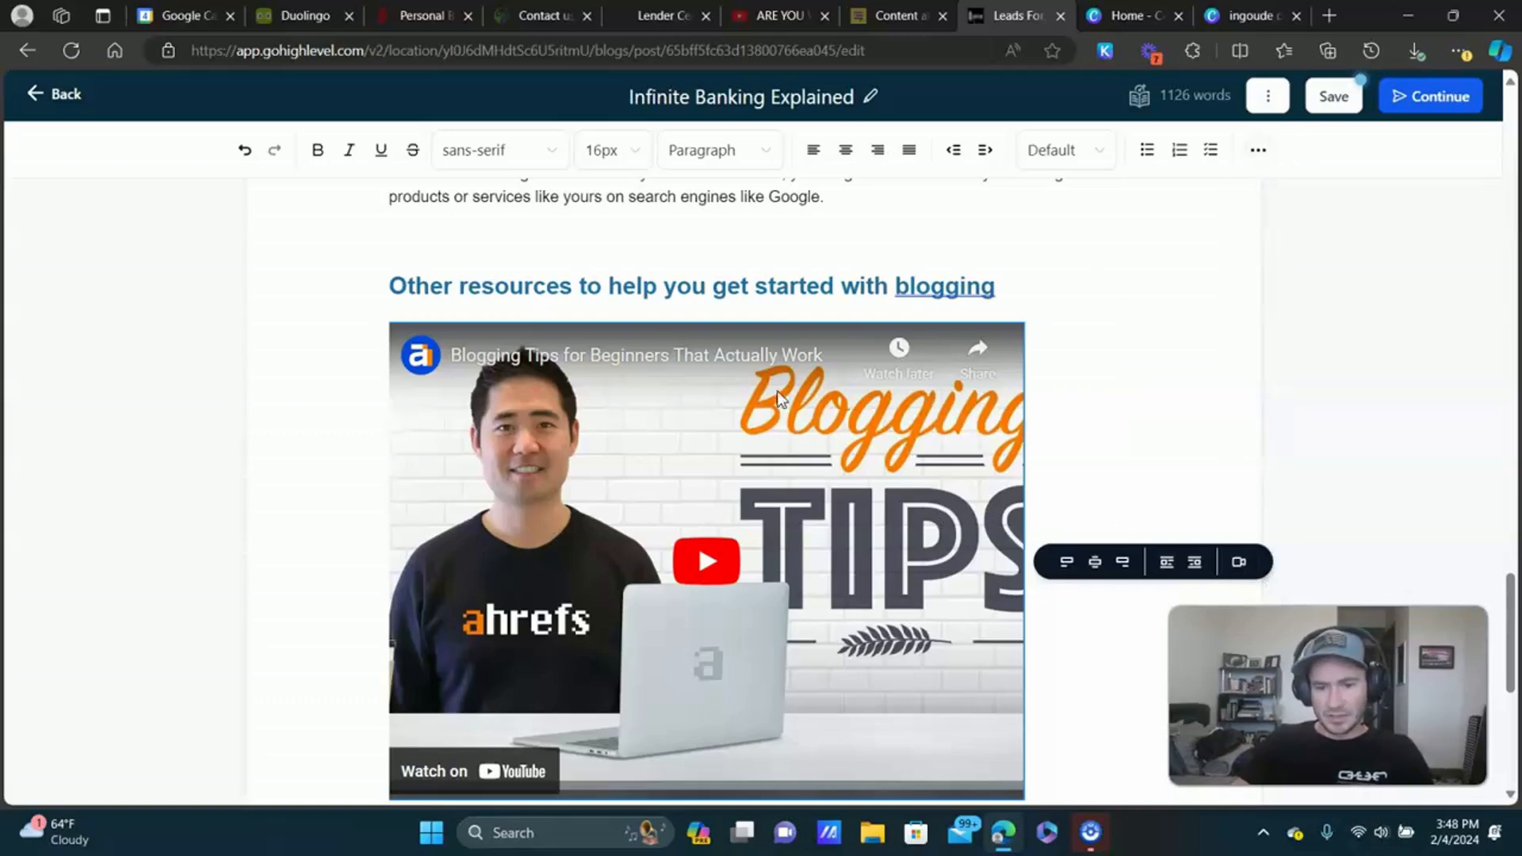
# Remove the embedded YouTube video under the heading "Other resources to help you get started with blogging".
pyautogui.scroll(-3, 716, 355)
pyautogui.click(1237, 342)
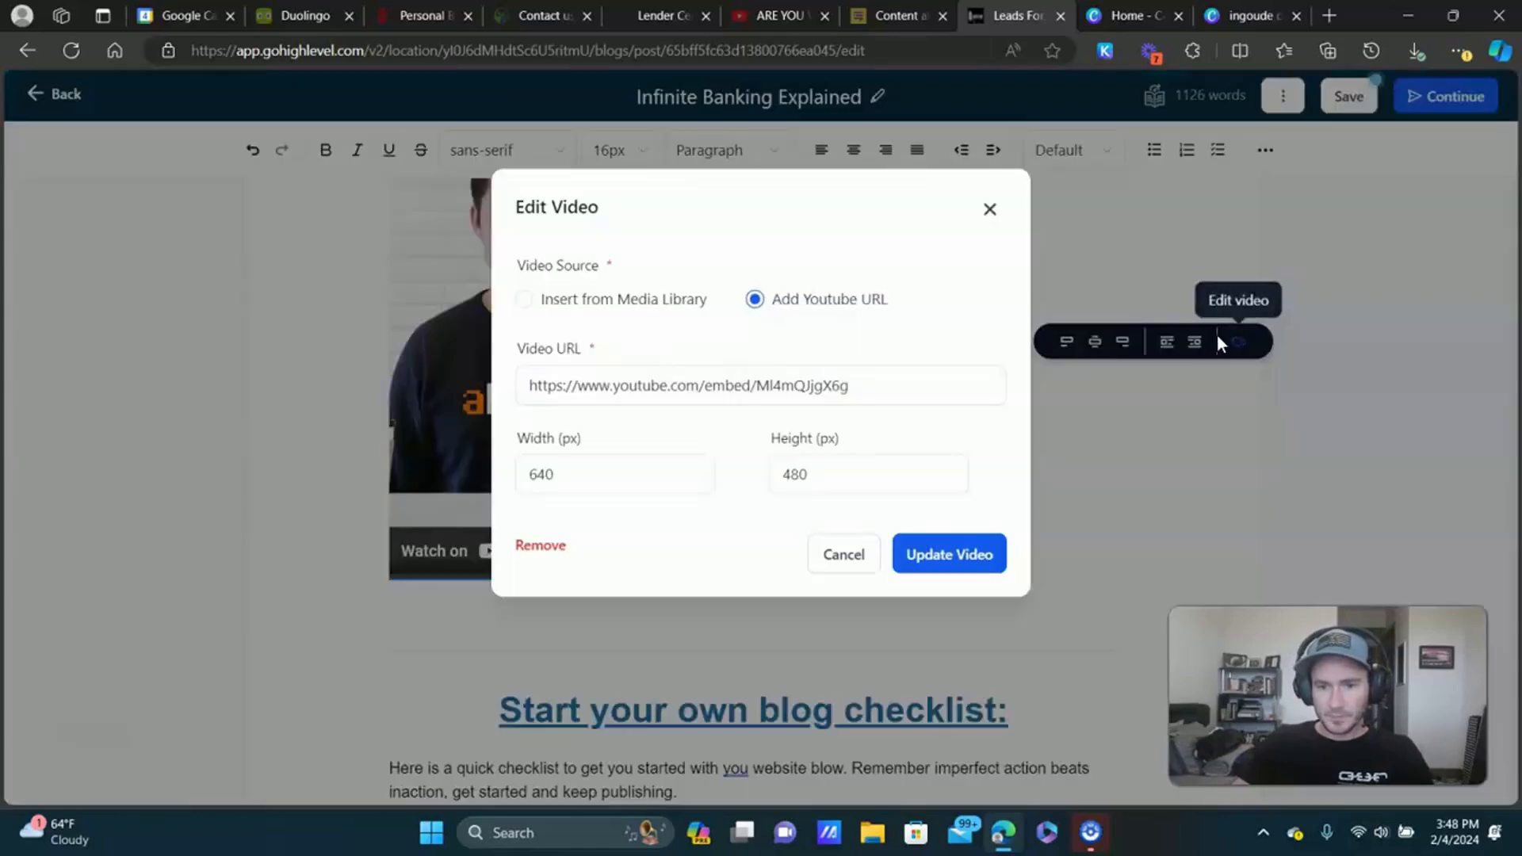
pyautogui.click(552, 552)
pyautogui.scroll(3, 968, 424)
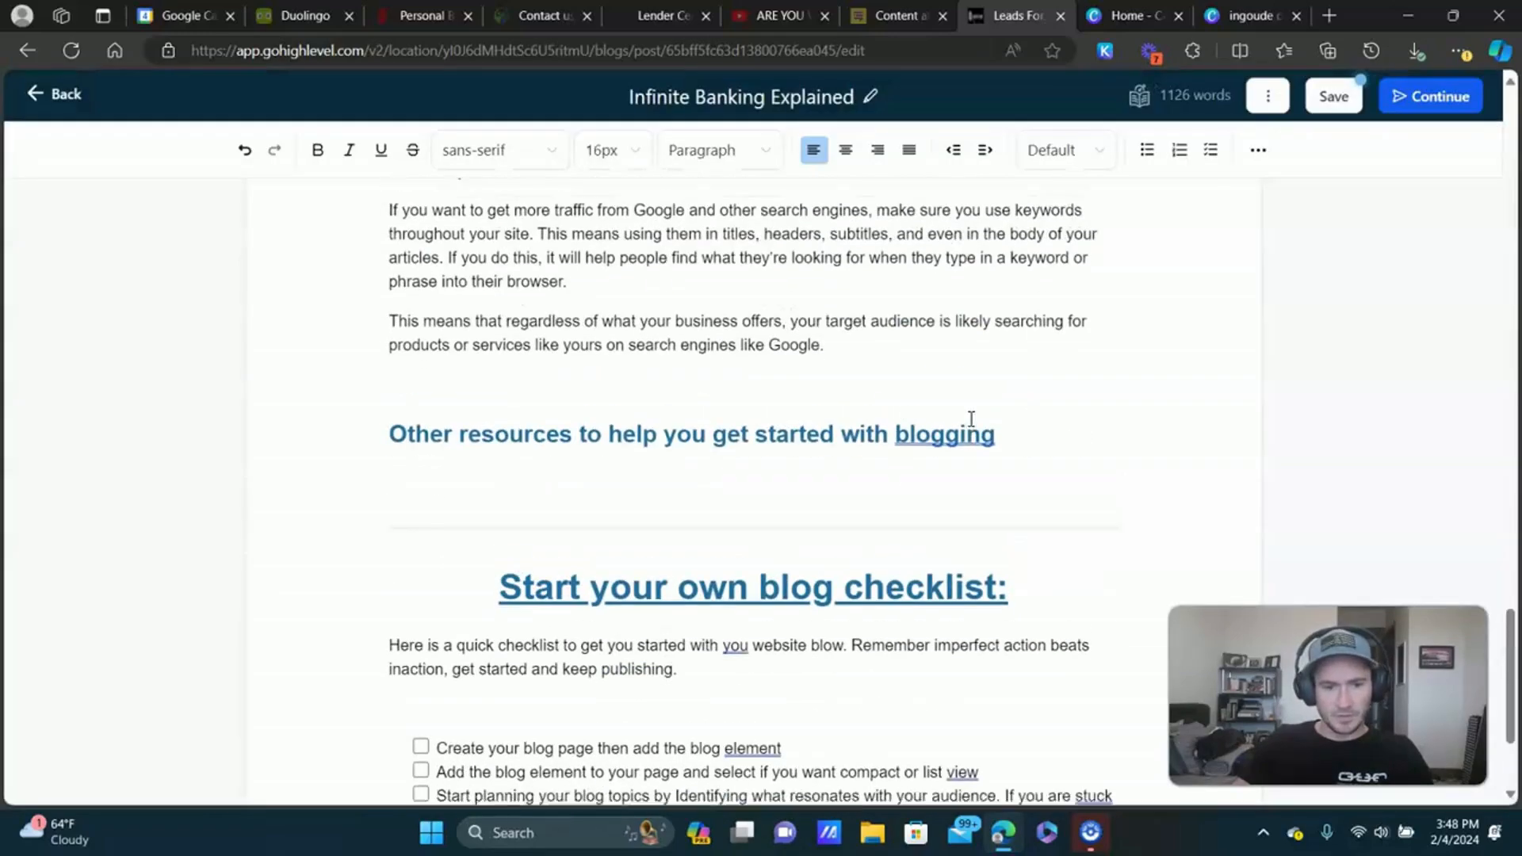
# Replace the heading "Start your own blog checklist:" with "Additional Infinite Banking Resources".
pyautogui.scroll(-2, 637, 467)
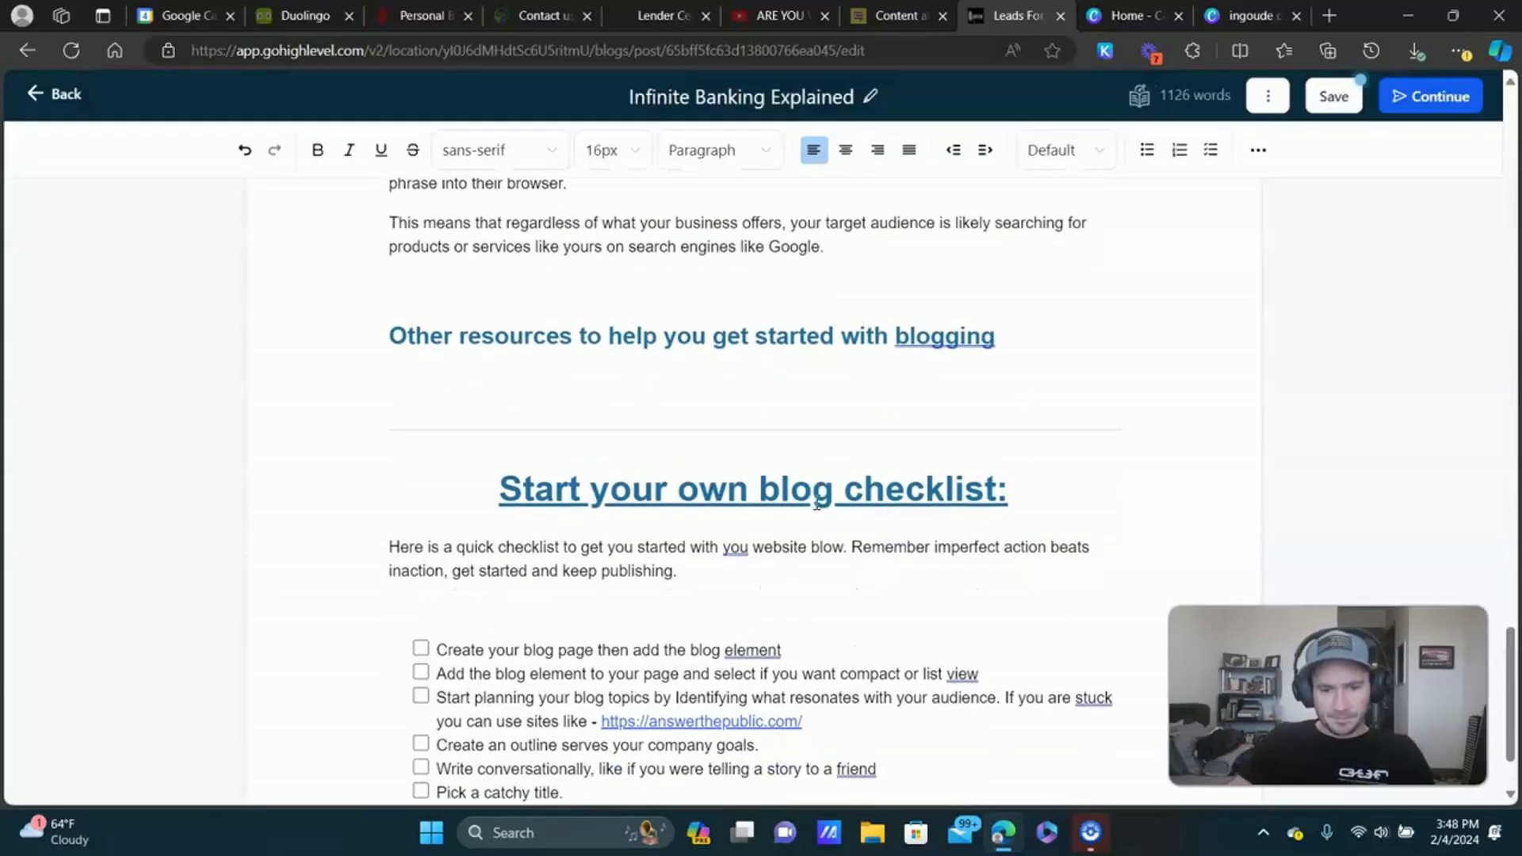
pyautogui.tripleClick(820, 496)
pyautogui.write('Addi')
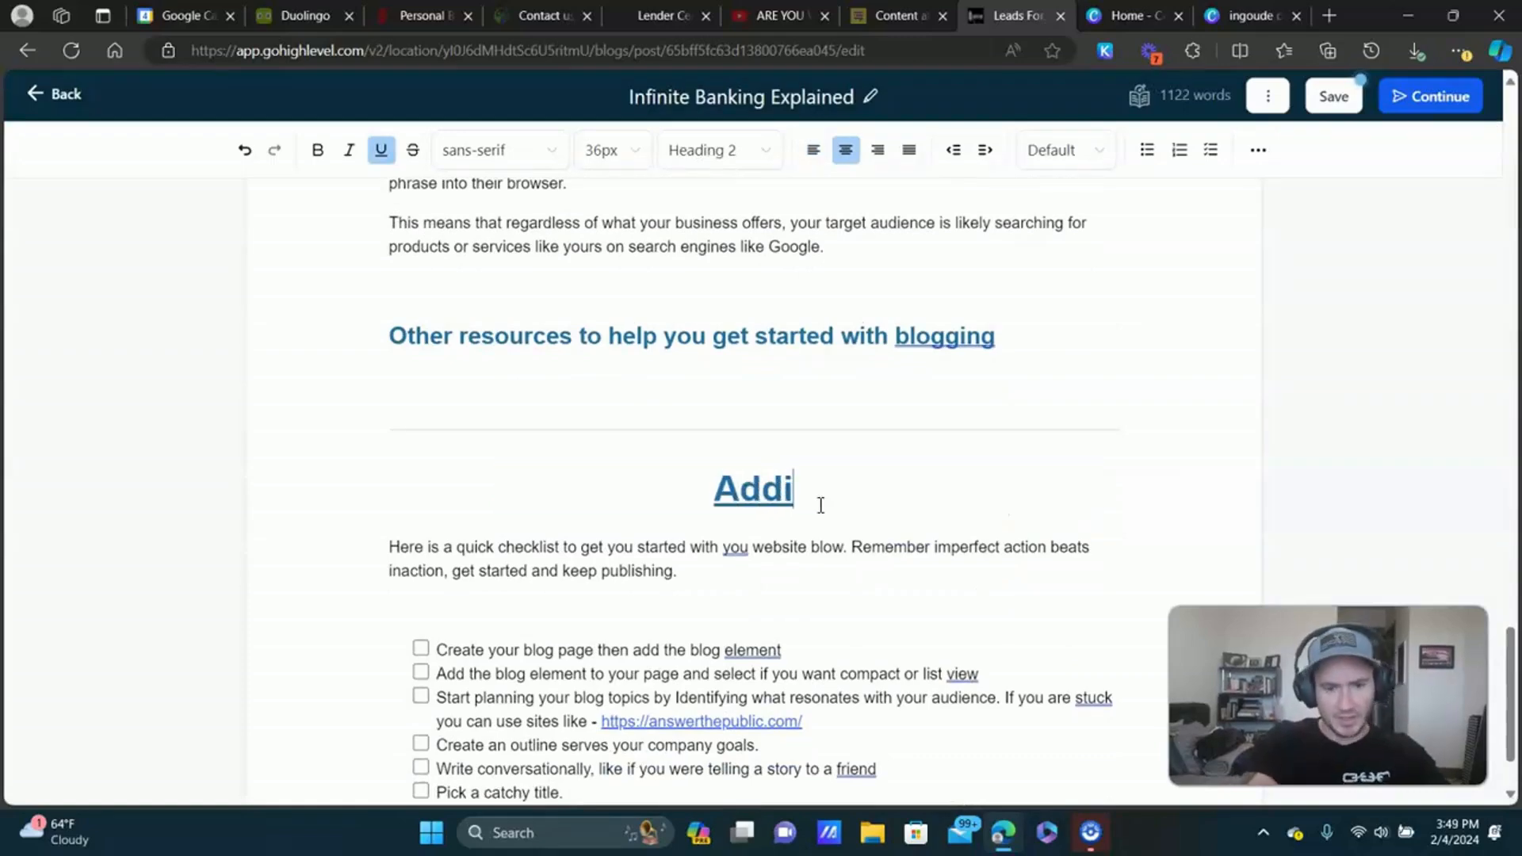
pyautogui.write('tional Infinite Ba')
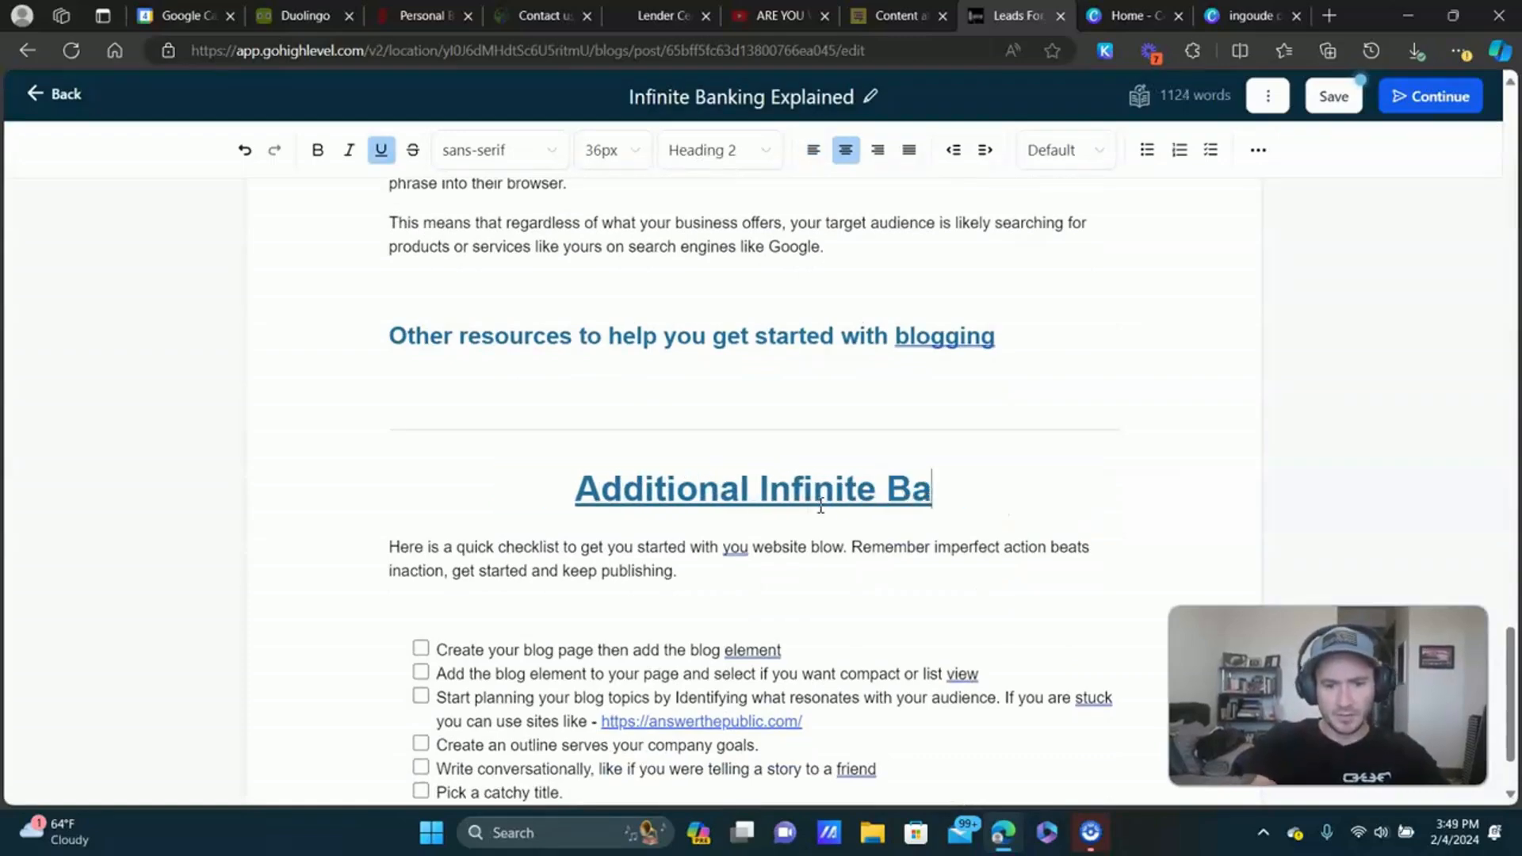
pyautogui.write('nking Resources')
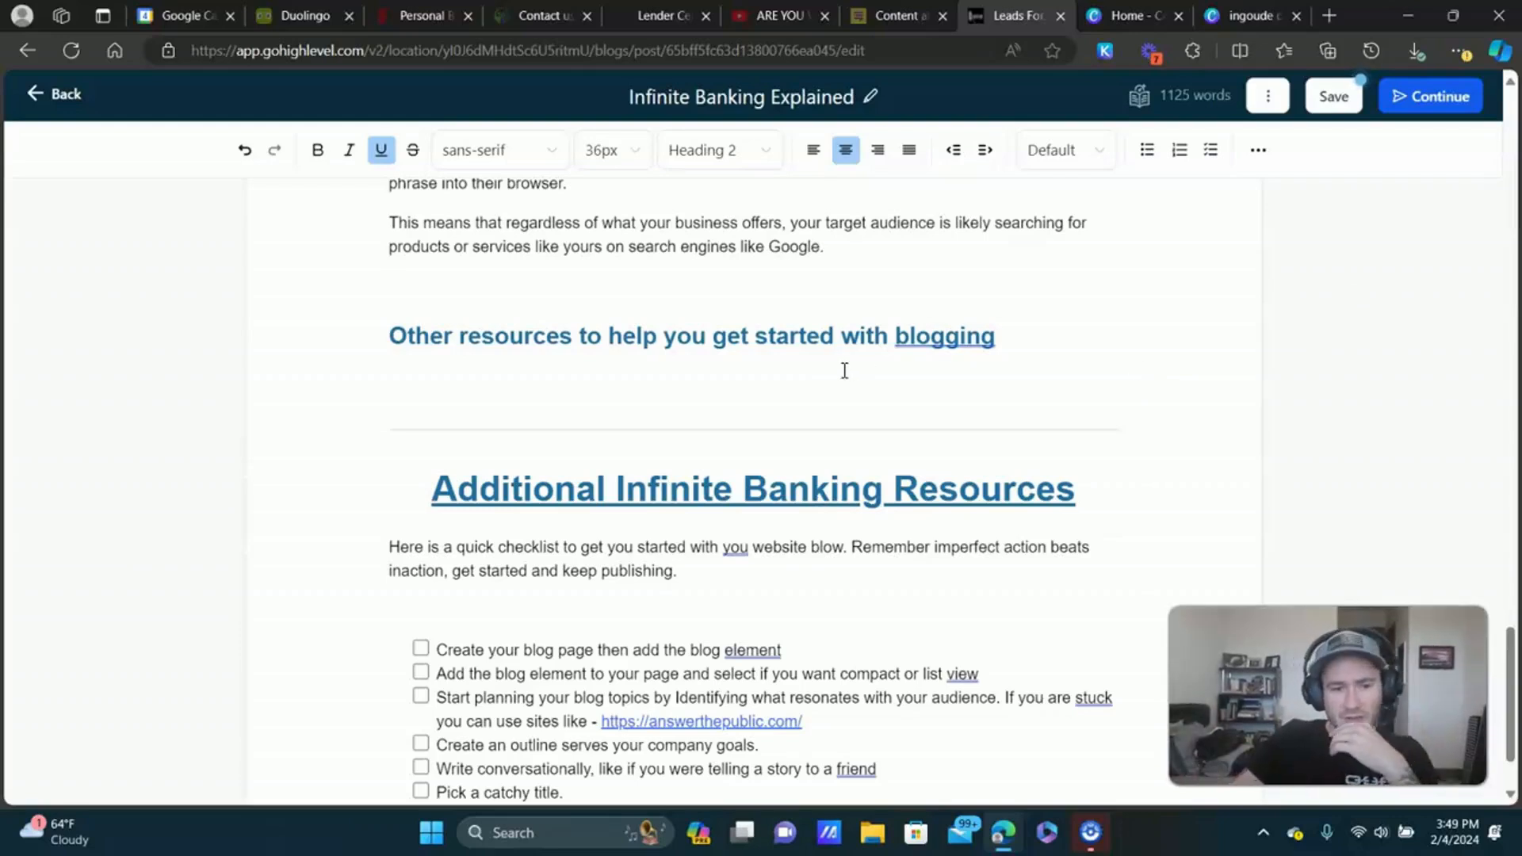
# Delete all the checklist items beneath the "Additional Infinite Banking Resources" section's introductory paragraph.
pyautogui.scroll(-2, 586, 470)
pyautogui.click(604, 561)
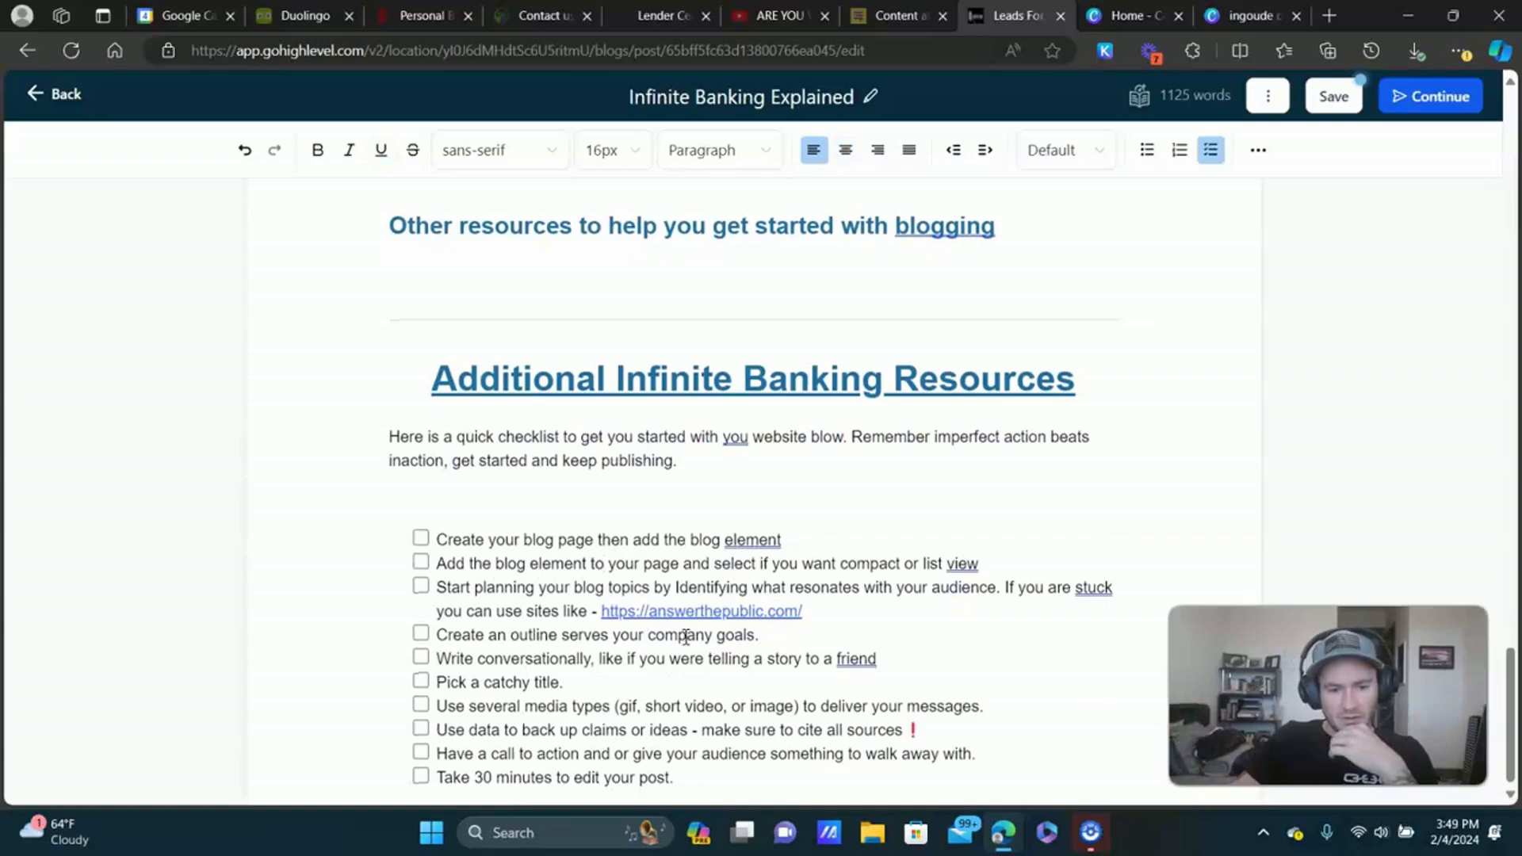
pyautogui.moveTo(721, 779); pyautogui.dragTo(440, 527)
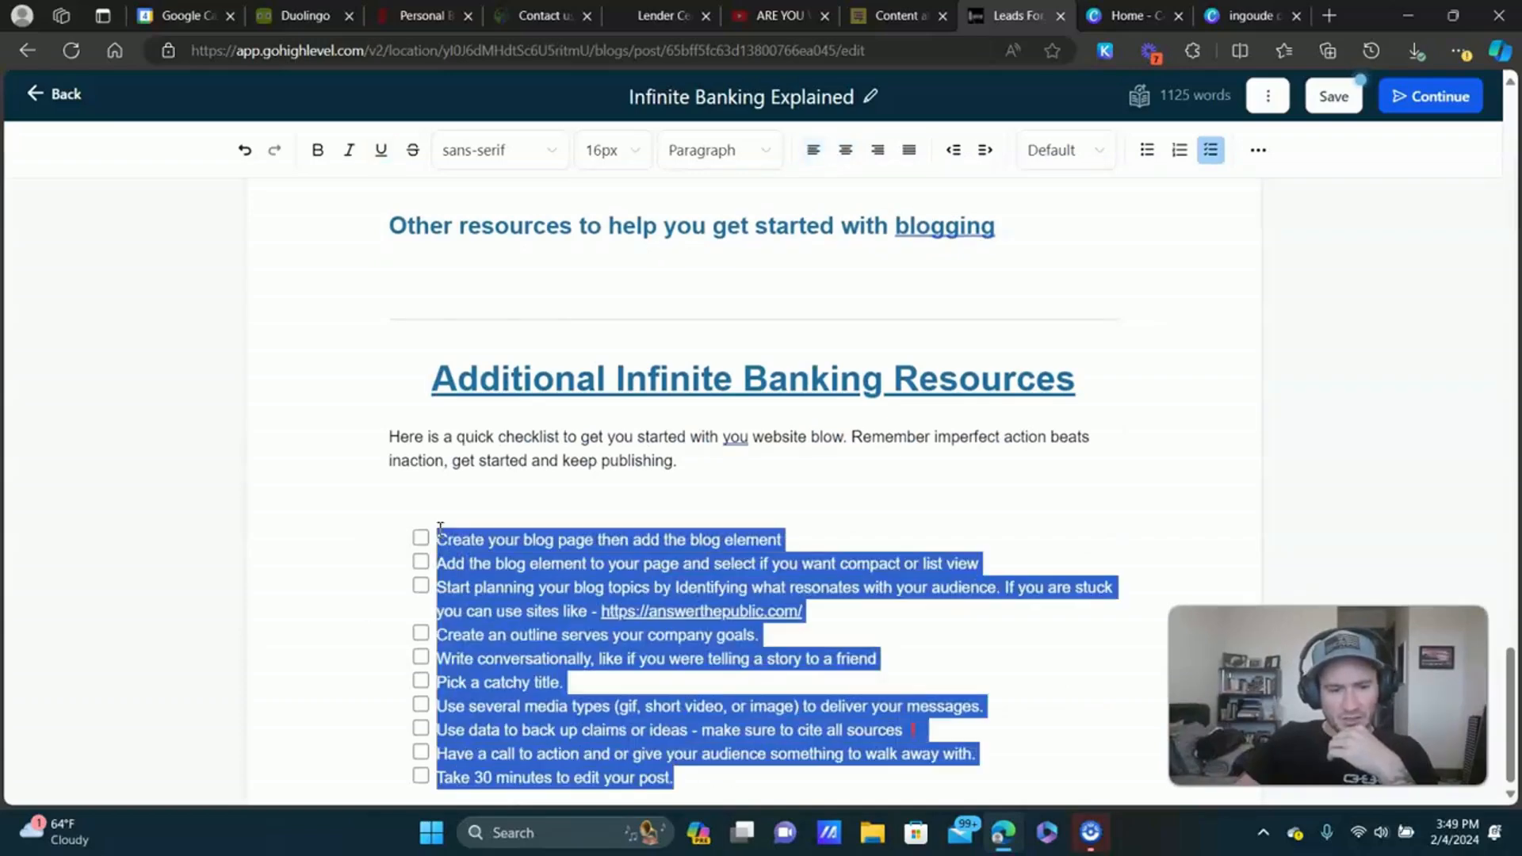
pyautogui.press('BackSpace')
# Add a numbered list at the post's end: "Infinite Banking Masterclass", "FREE Infinite Banking Coaching Call" and "Main Infinite Banking Blog Page".
pyautogui.press('Return')
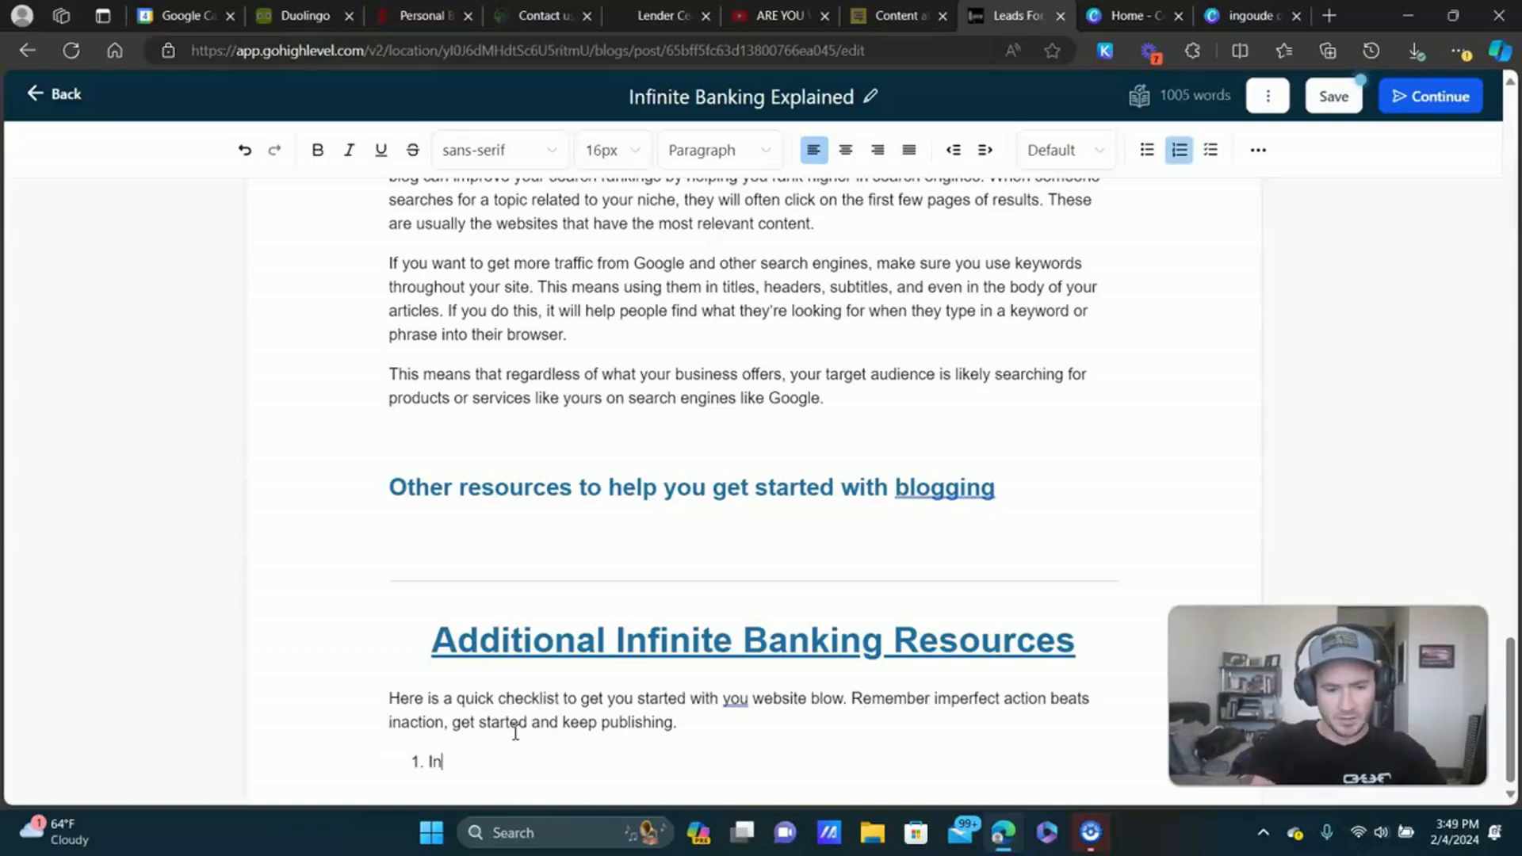
pyautogui.write('Infinite Bankiing')
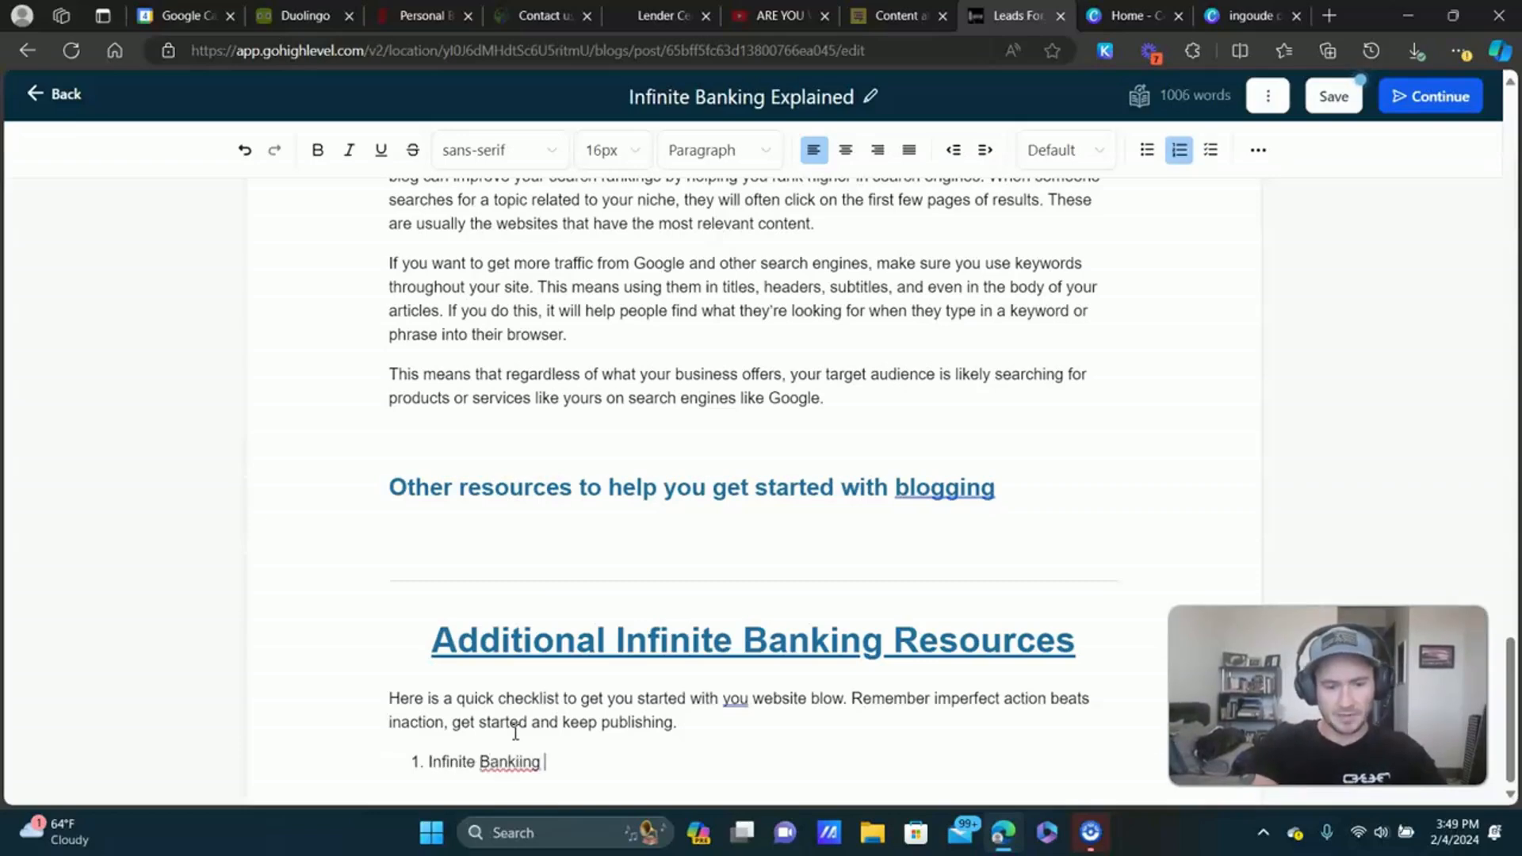
pyautogui.press('BackSpace')
pyautogui.press('BackSpace')
pyautogui.press('BackSpace')
pyautogui.press('BackSpace')
pyautogui.write('ng Maste')
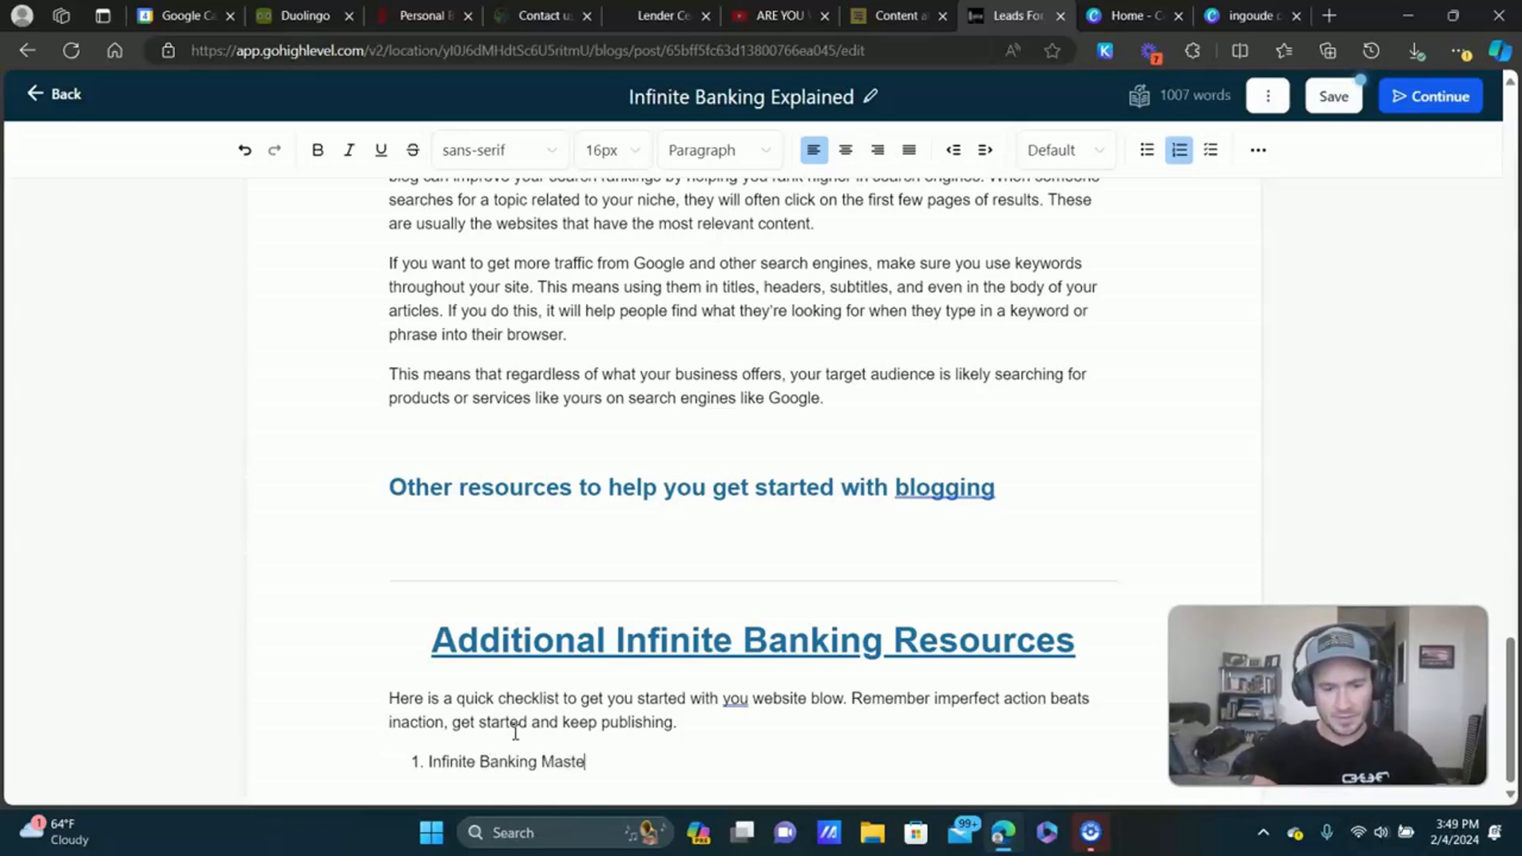
pyautogui.write('rcla')
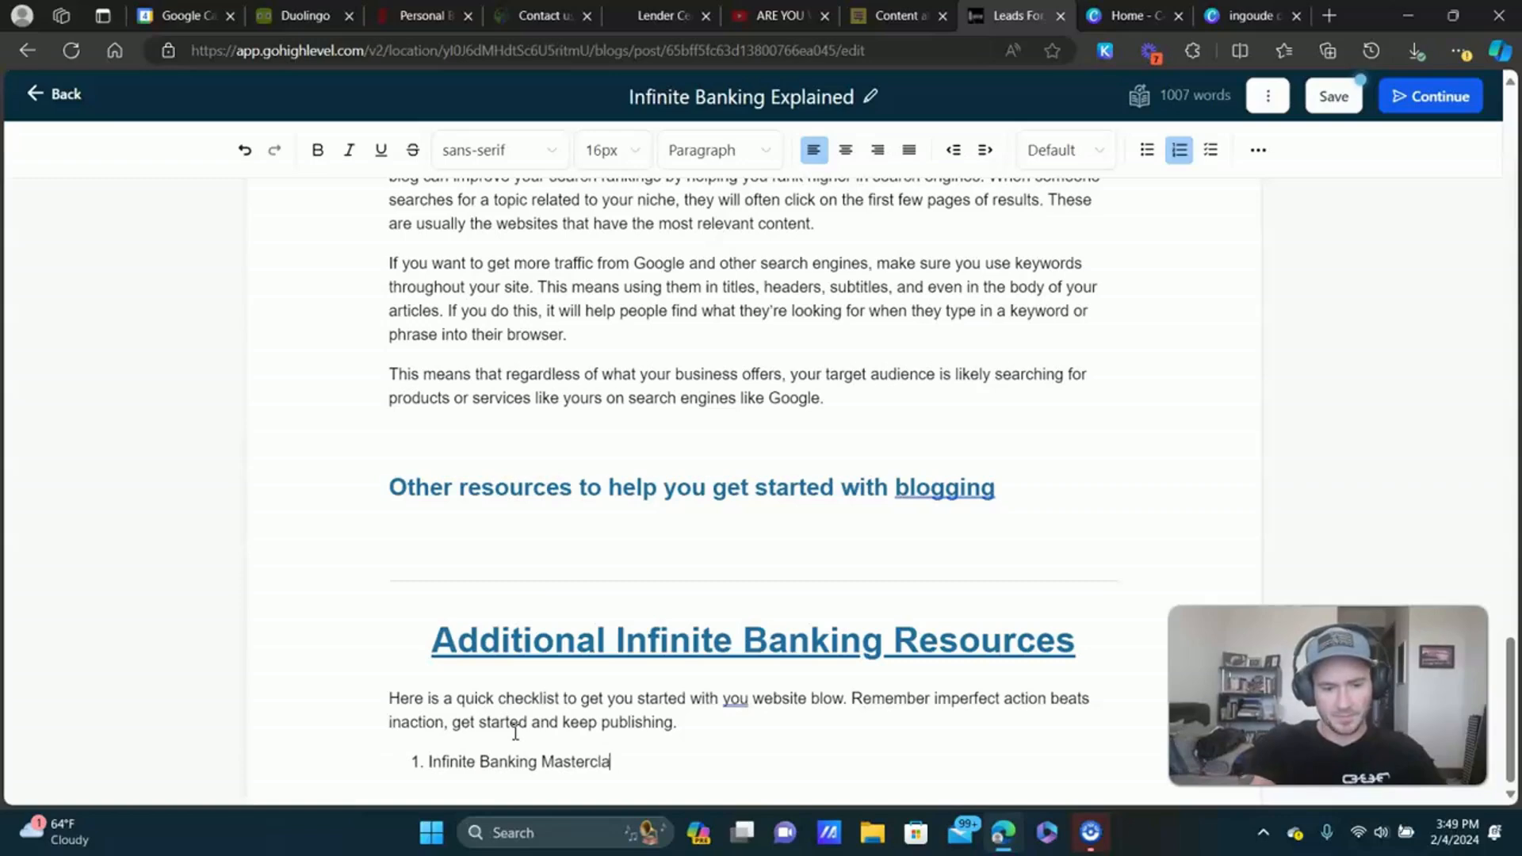
pyautogui.write('ss')
pyautogui.press('Return')
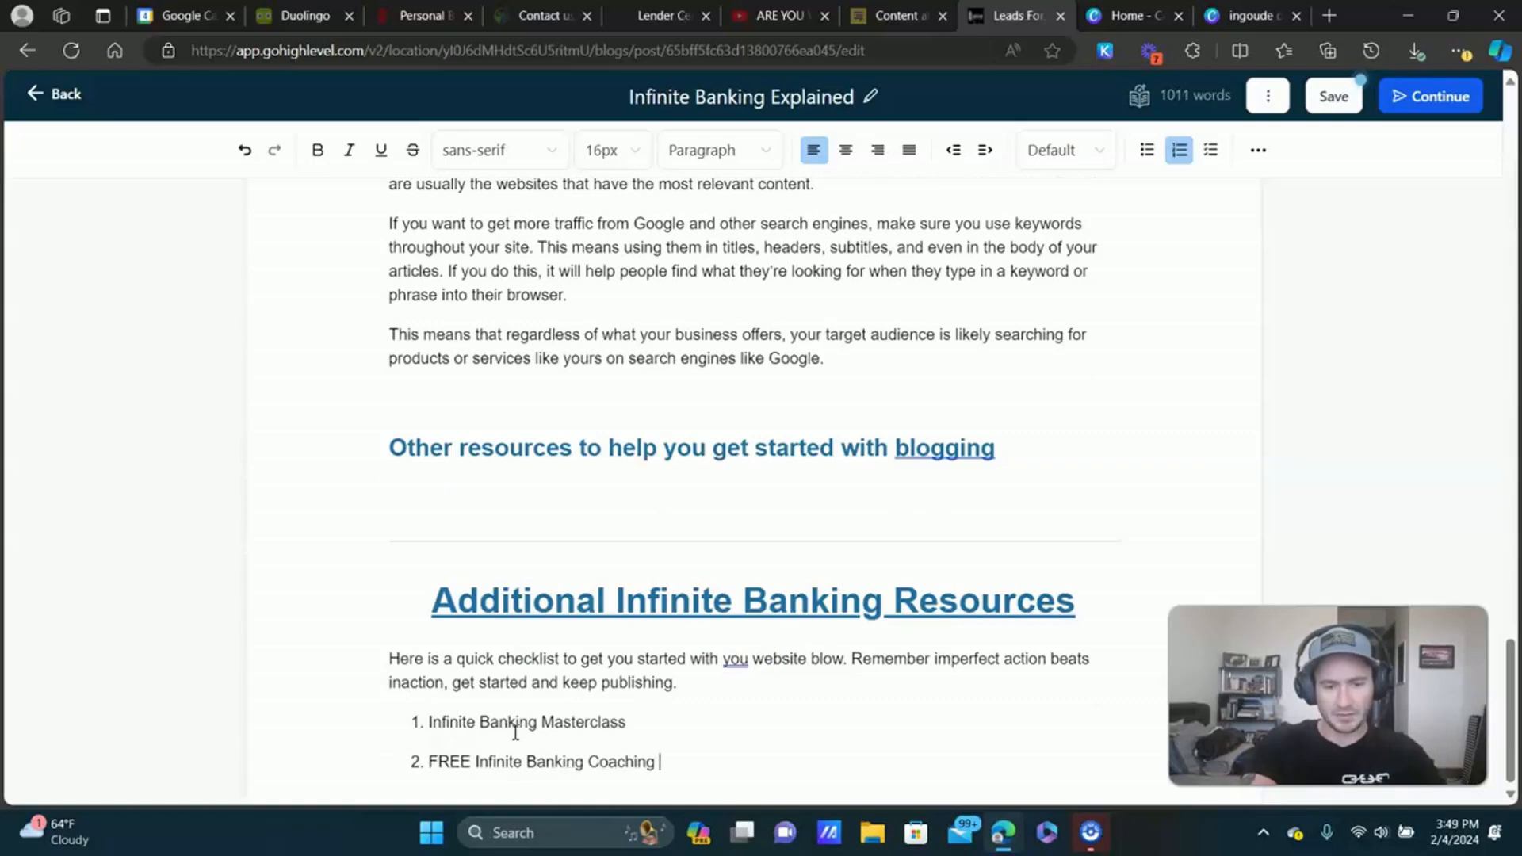
pyautogui.press('Return')
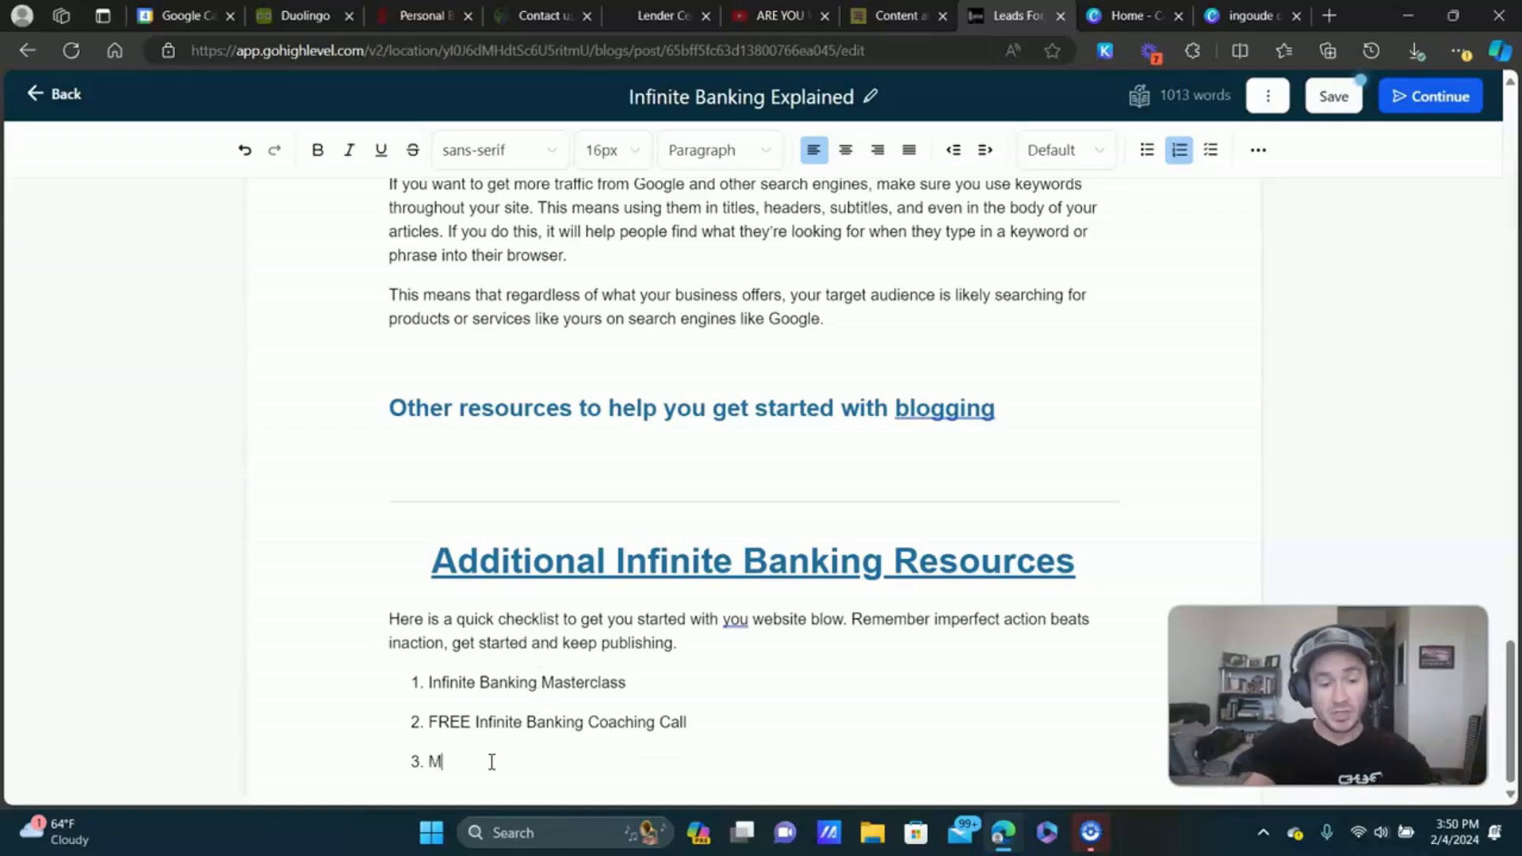
pyautogui.write('e Banking Blog Page')
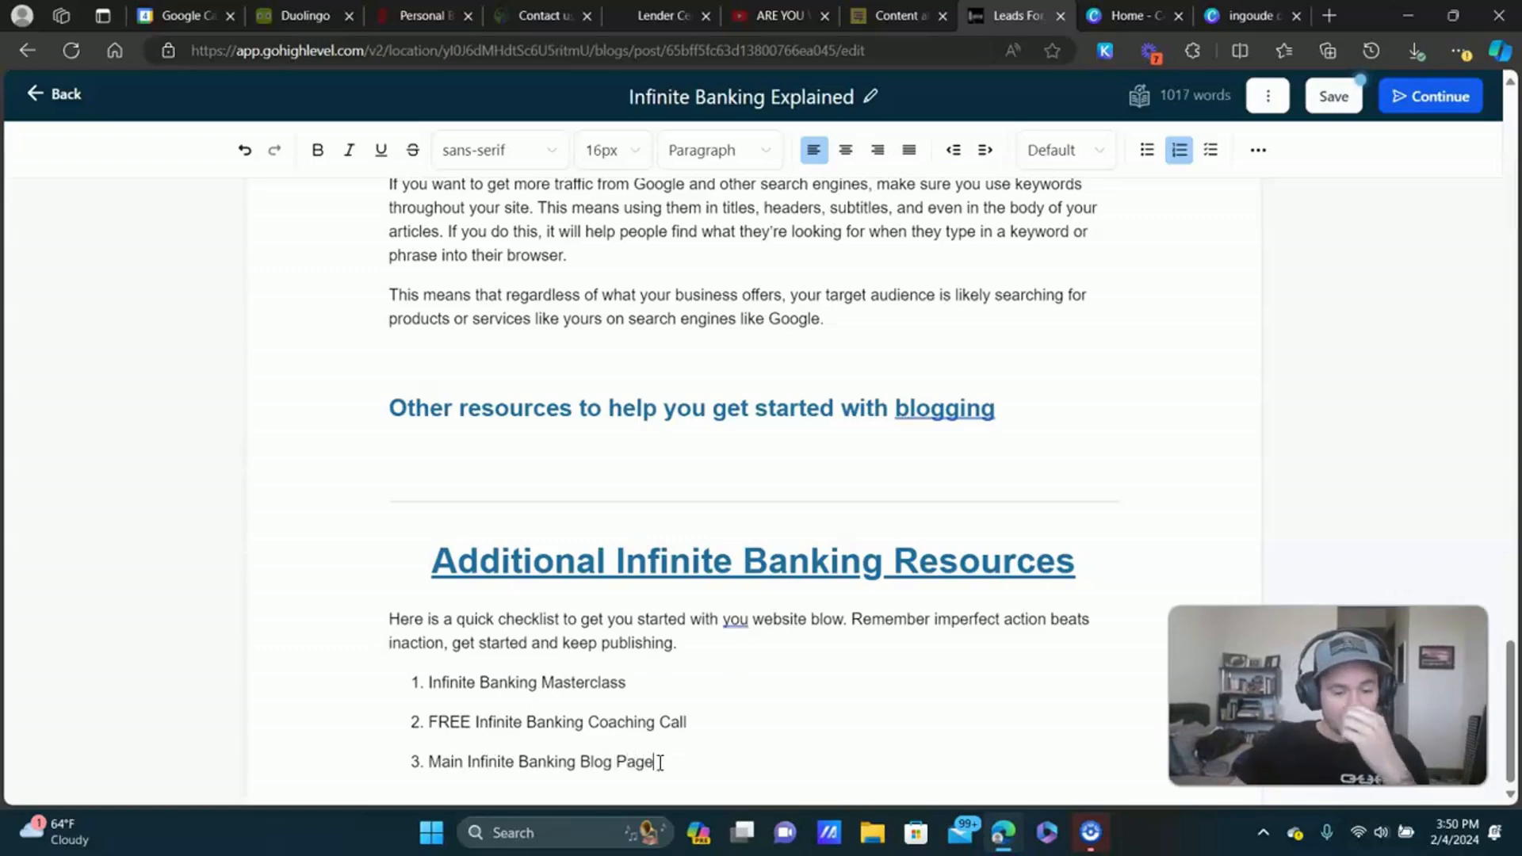
pyautogui.moveTo(659, 762); pyautogui.dragTo(427, 762)
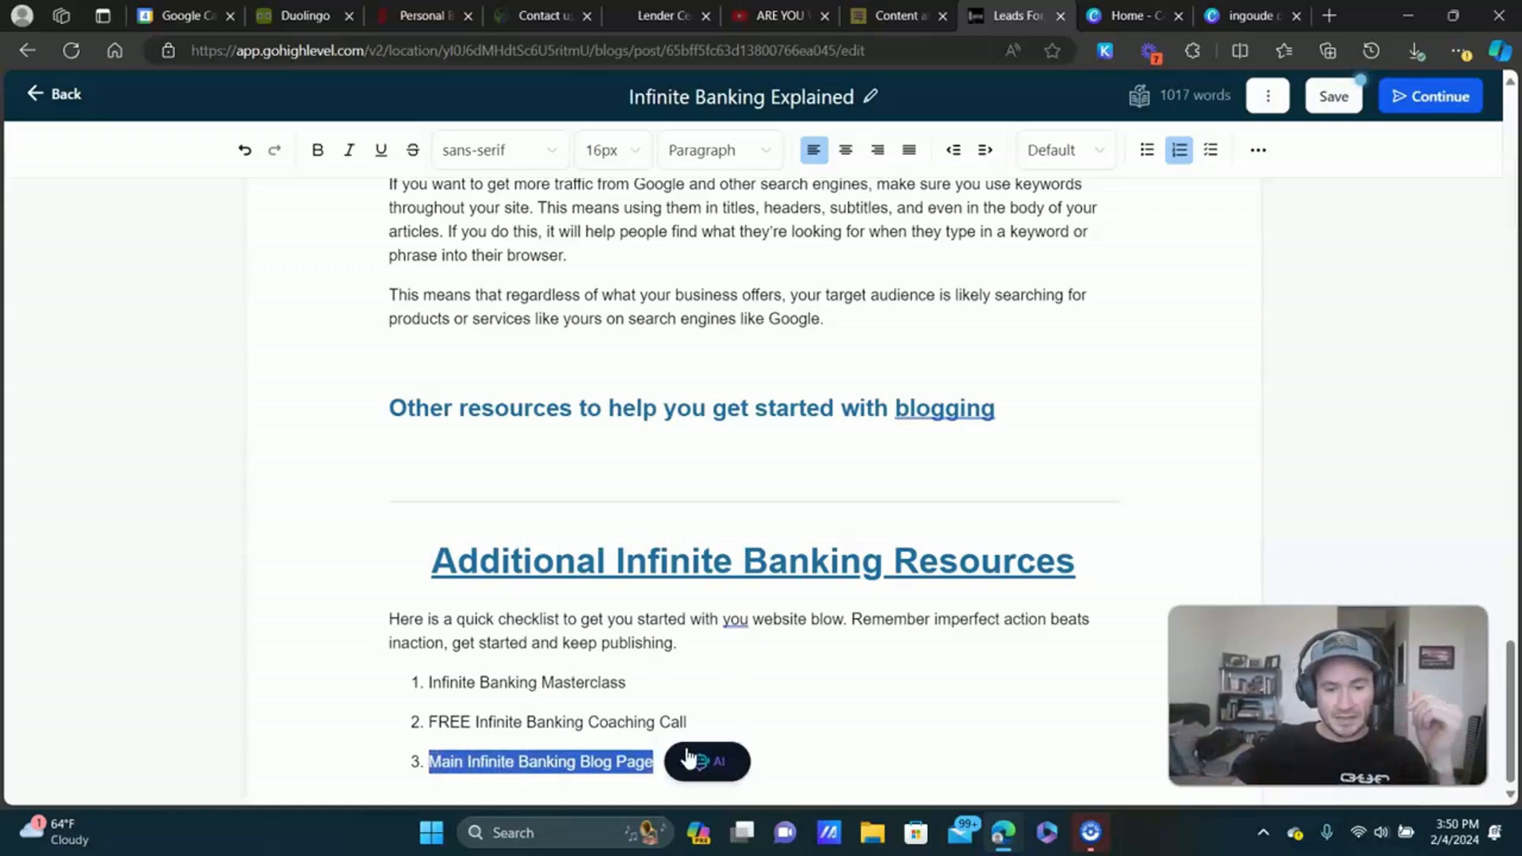
pyautogui.click(1257, 150)
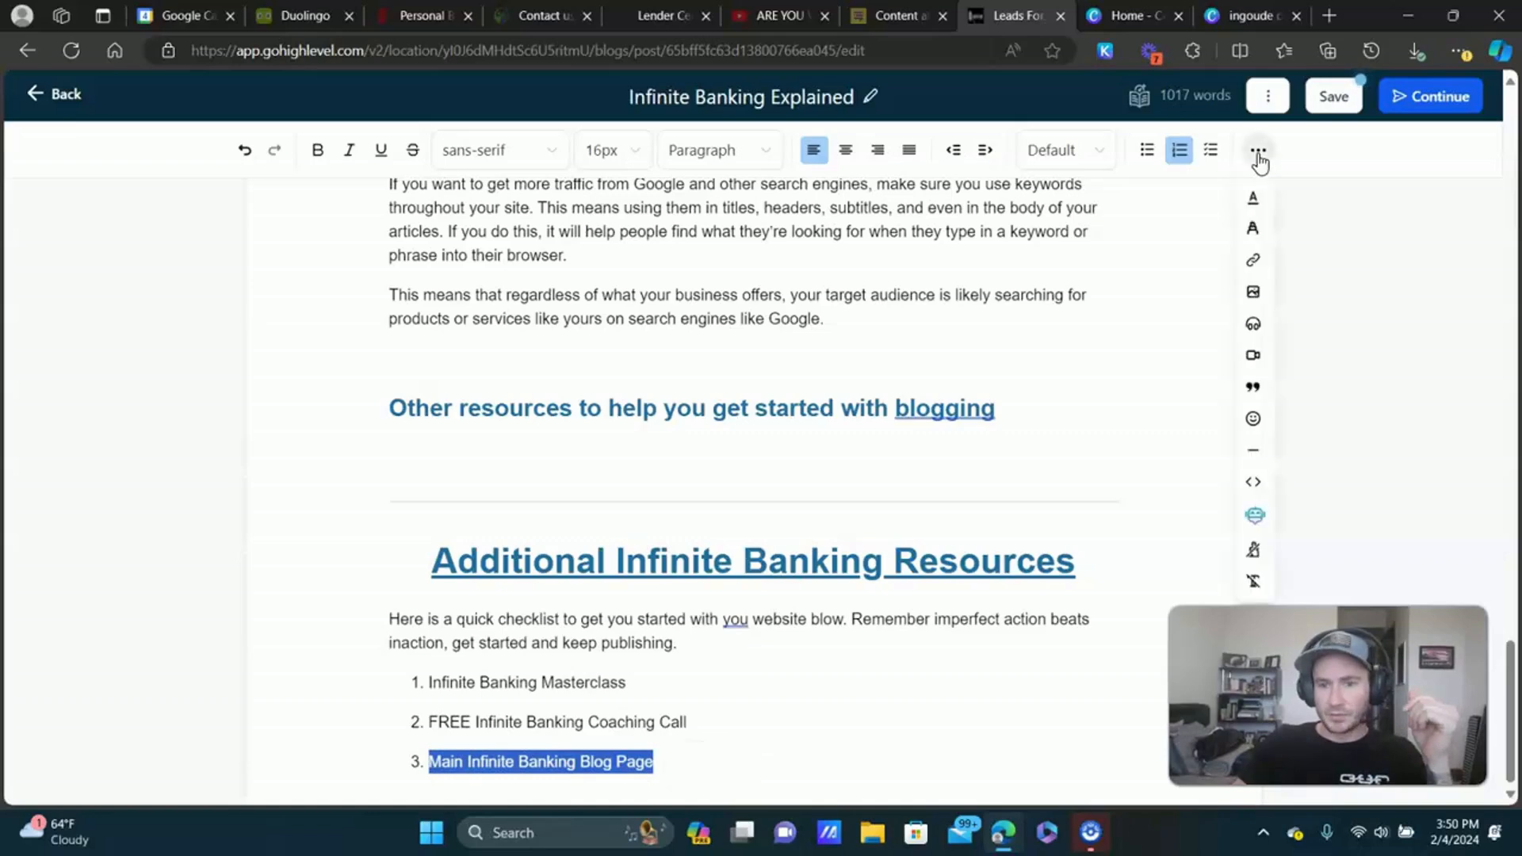
pyautogui.click(1252, 260)
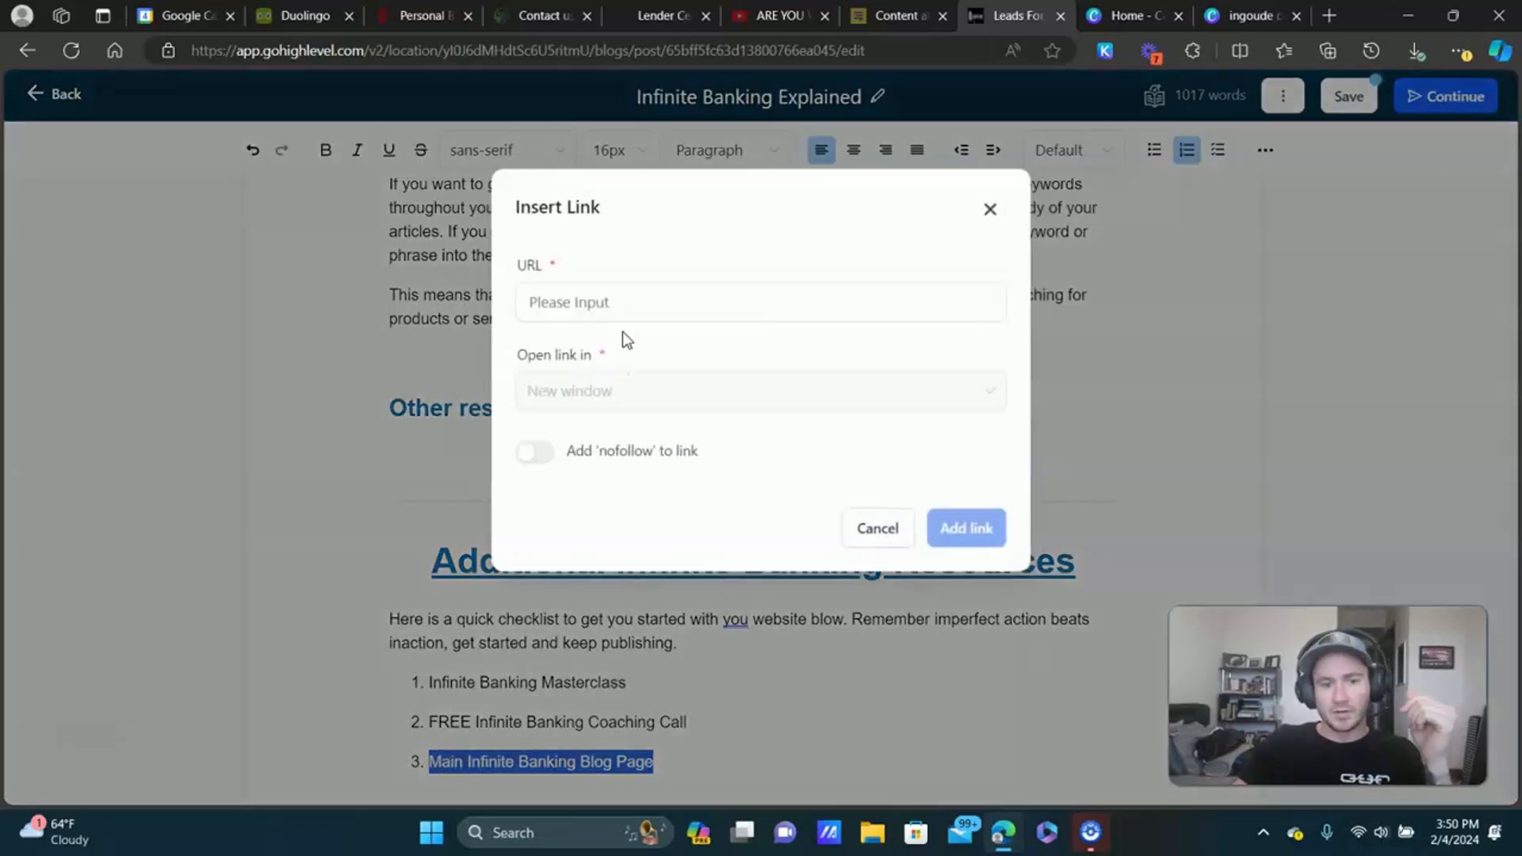
pyautogui.click(656, 299)
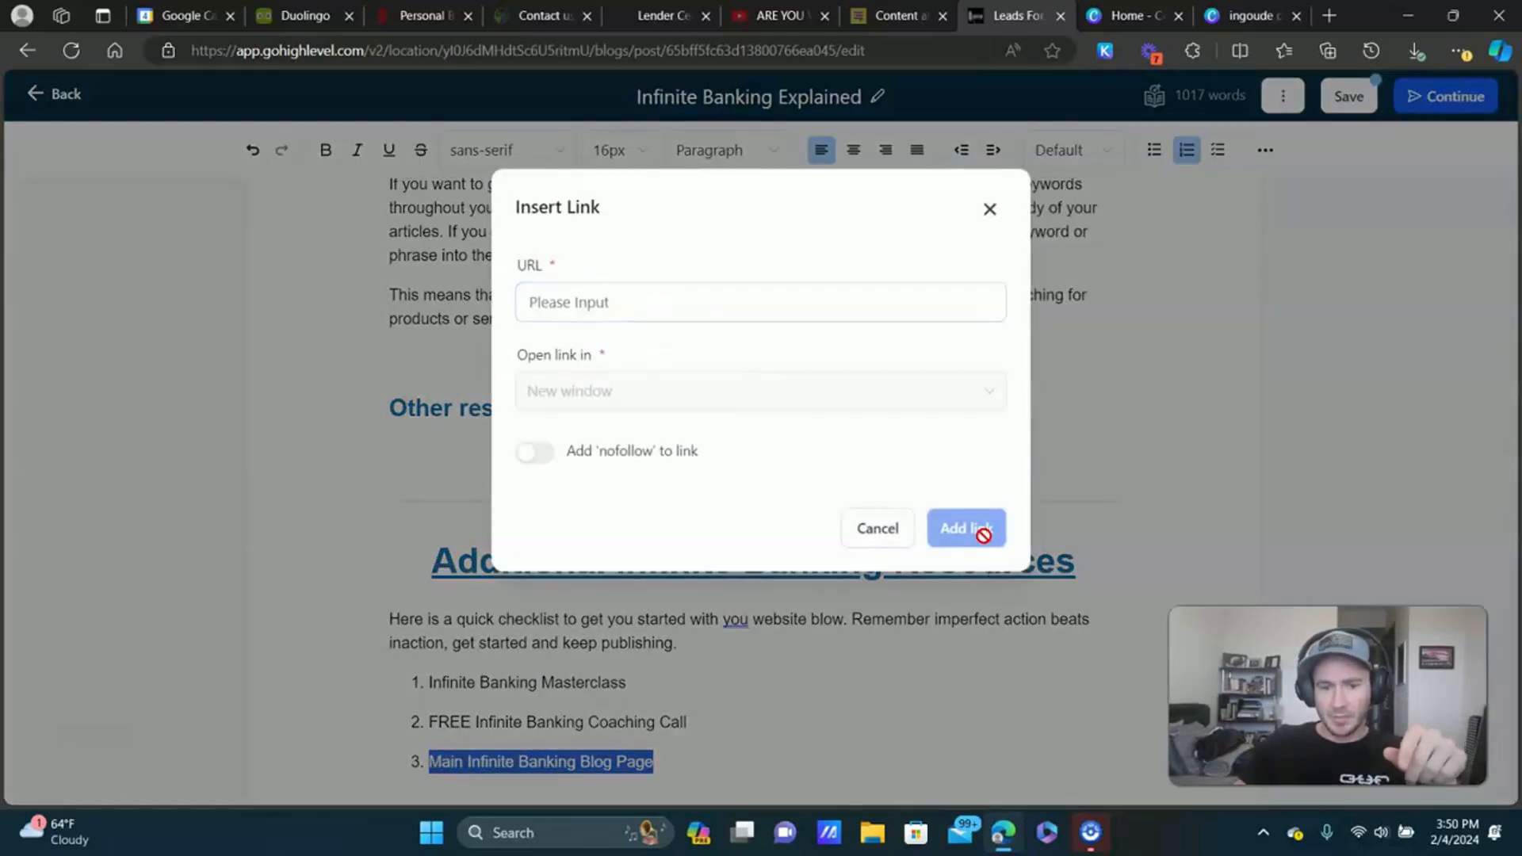
pyautogui.click(992, 208)
pyautogui.click(737, 317)
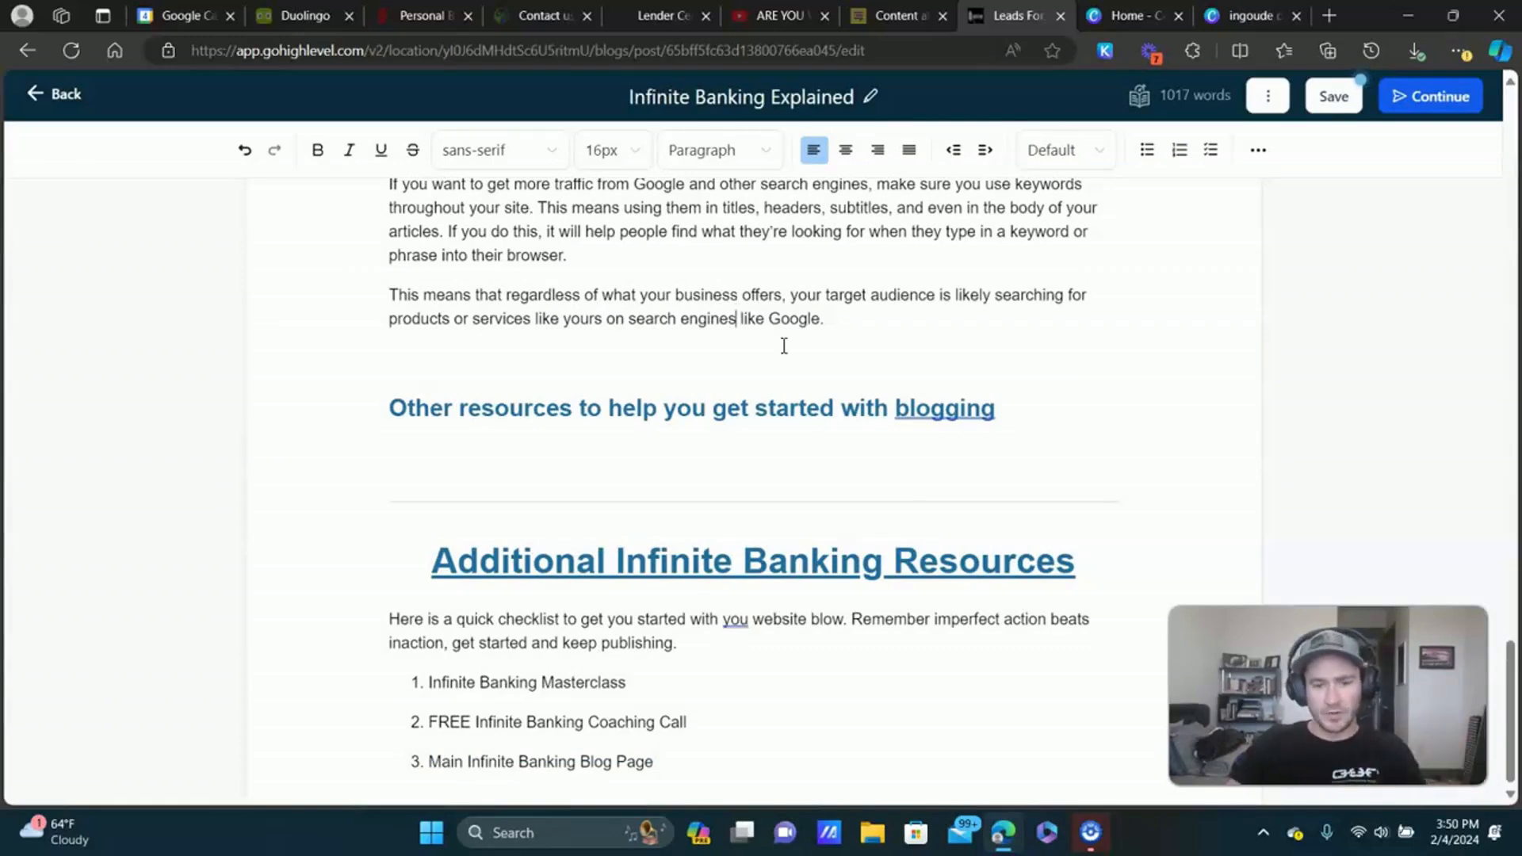
# Save the blog post and continue to its publish or schedule settings.
pyautogui.click(1331, 97)
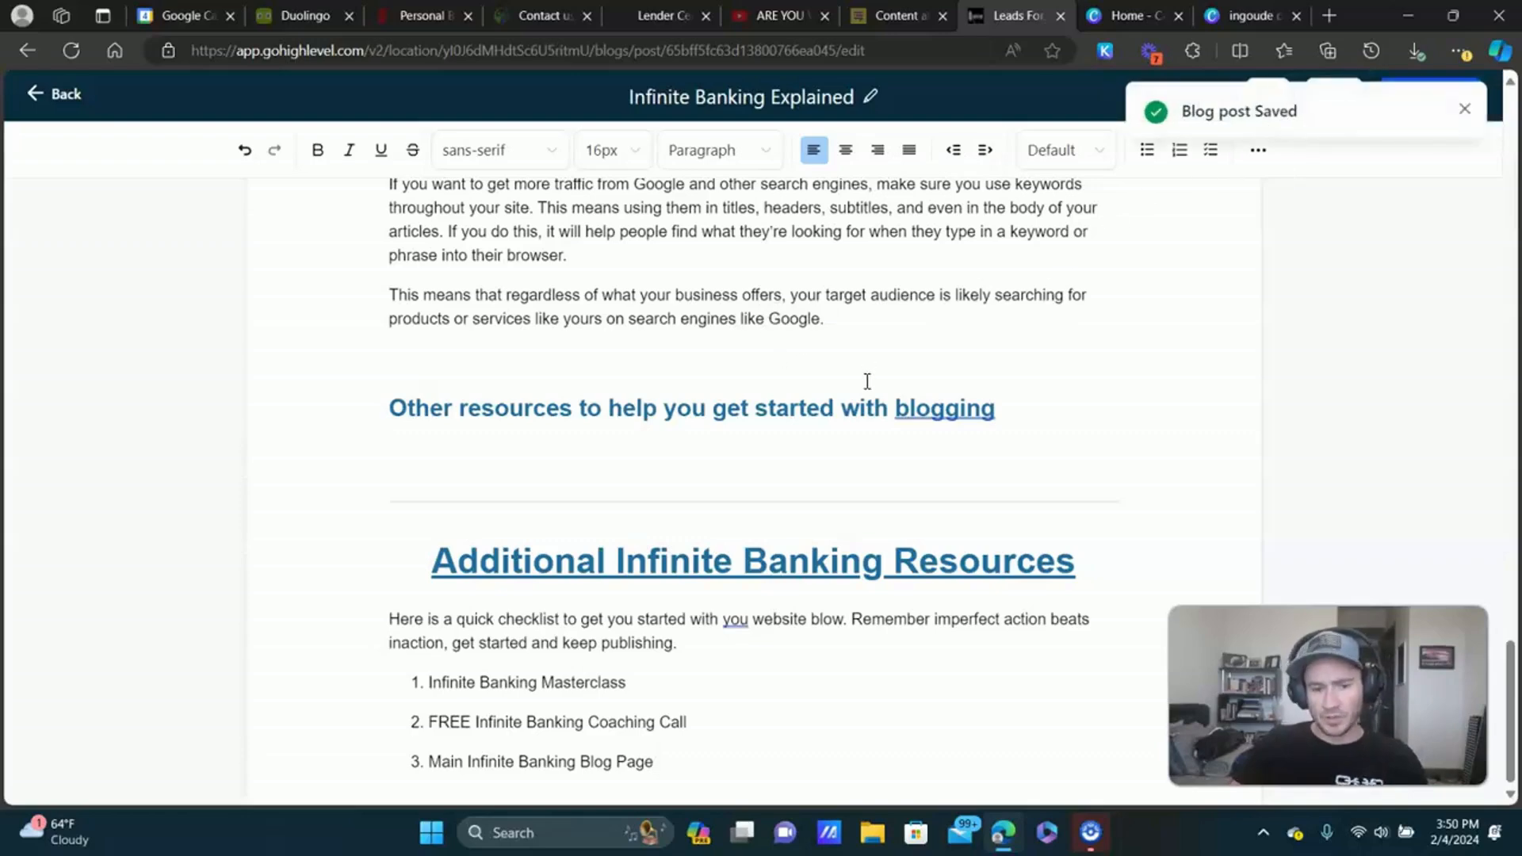
pyautogui.click(1465, 109)
pyautogui.click(1430, 97)
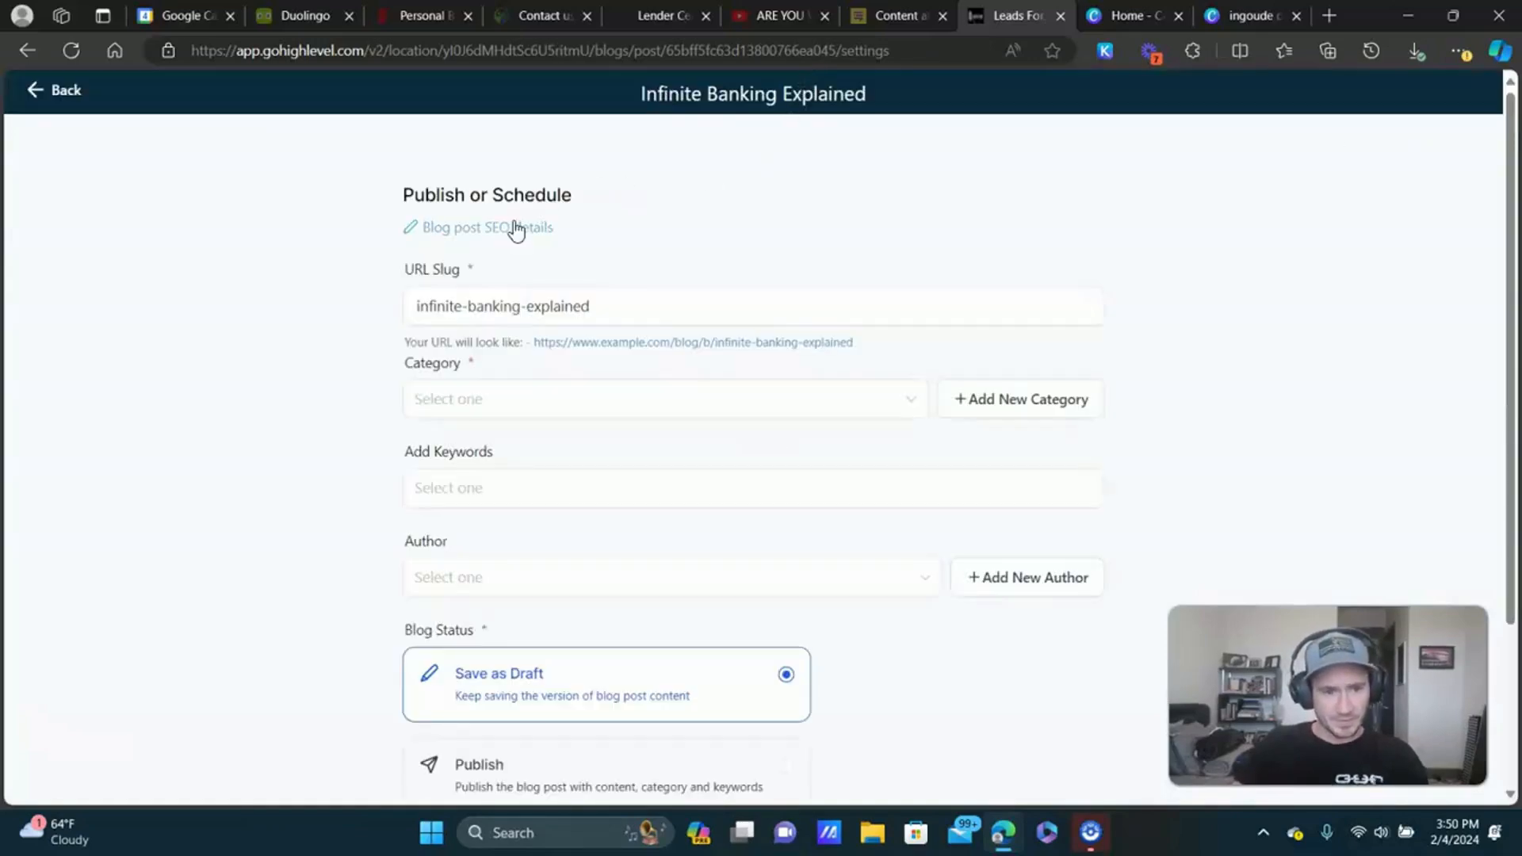
# Start a new blog category labelled "Infinite Banking" and use the "Infinite Banking Content and Training" picture as its category image.
pyautogui.click(979, 402)
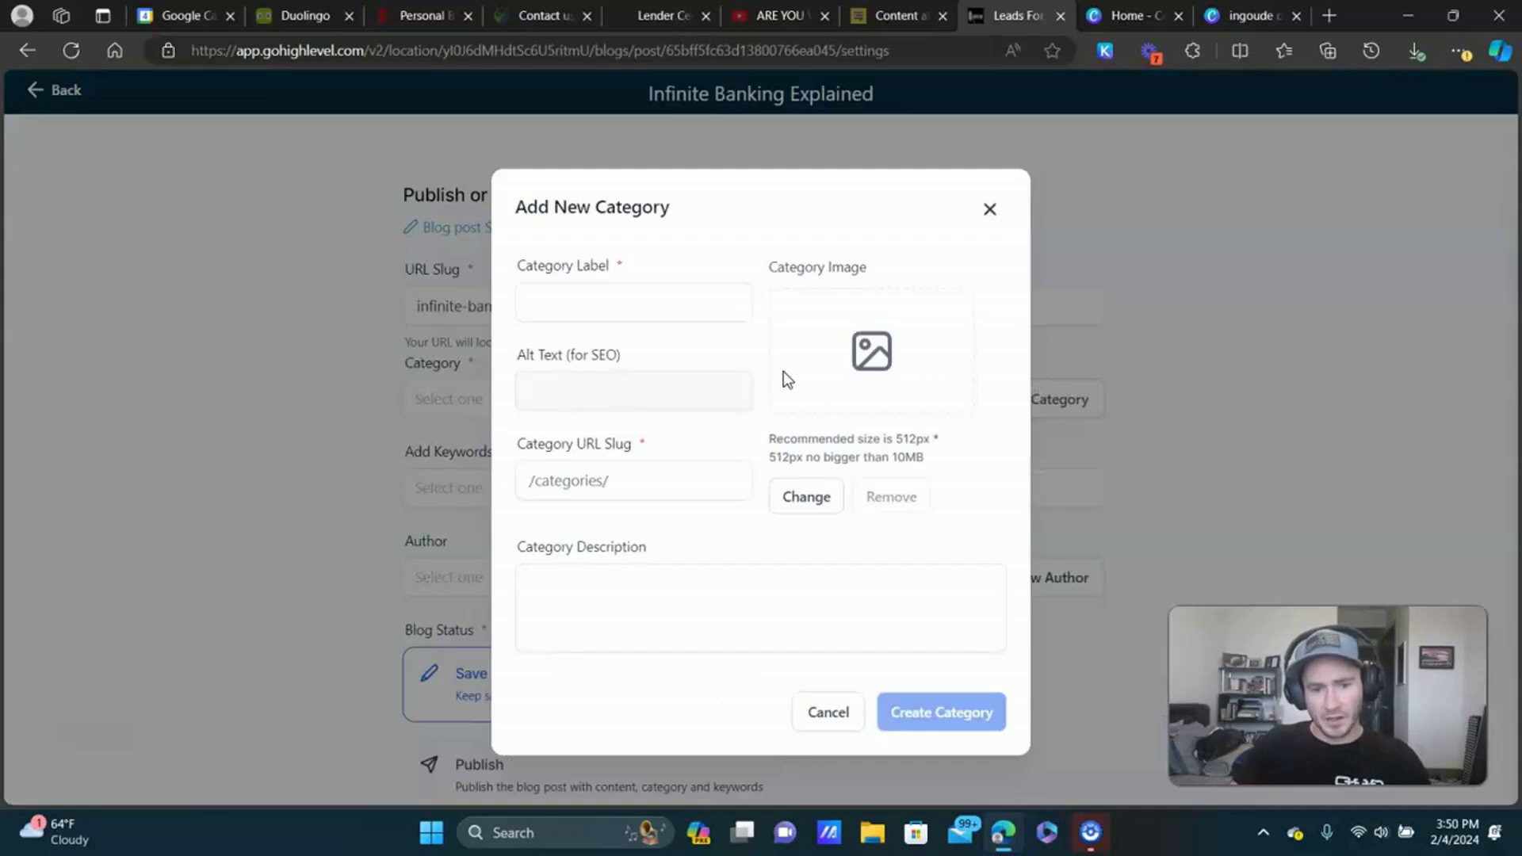
pyautogui.click(642, 305)
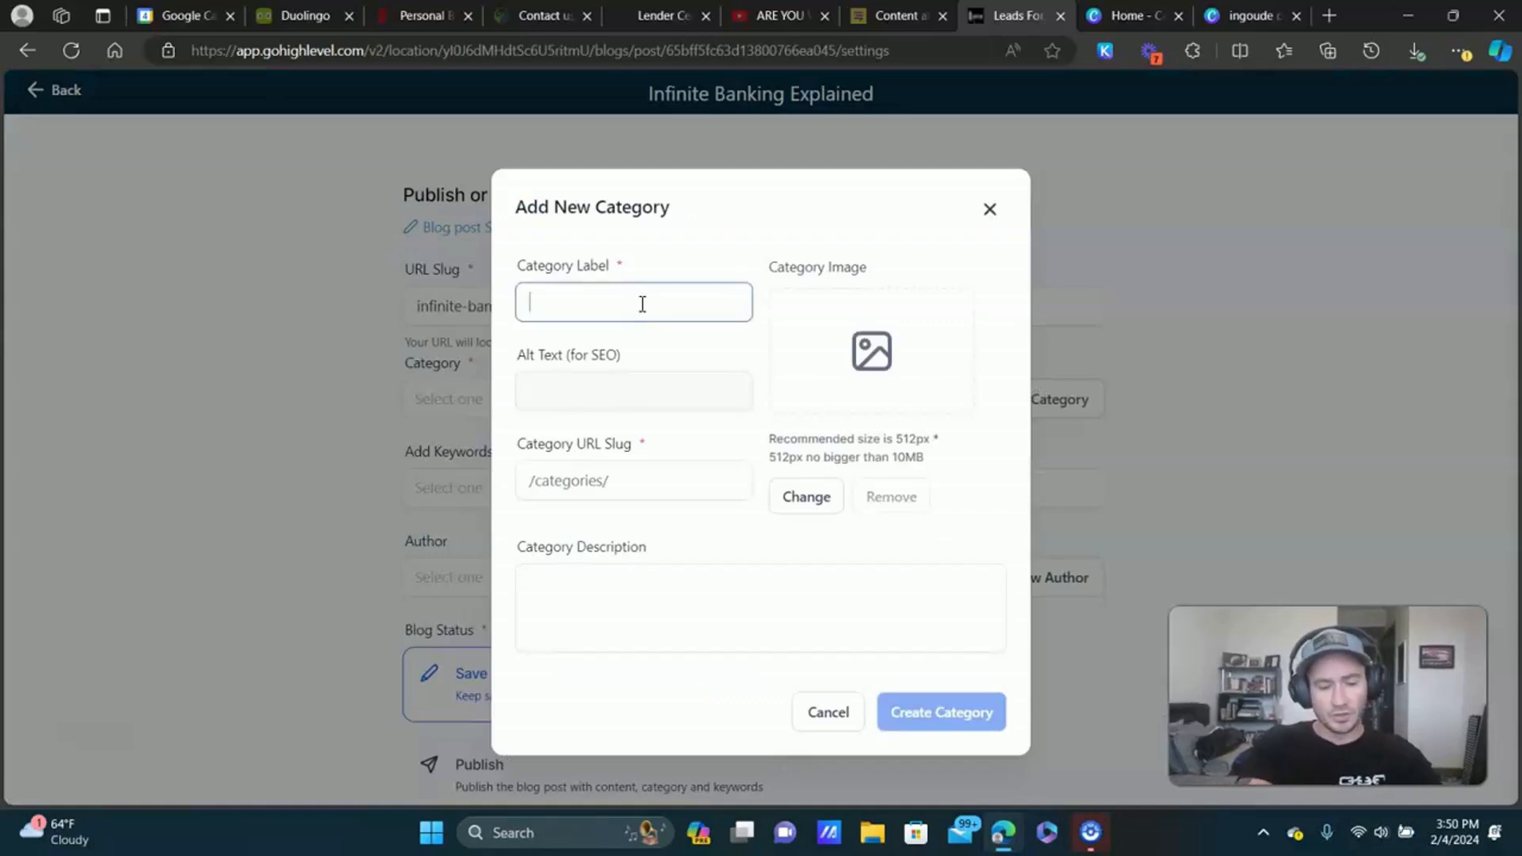
pyautogui.write('Infinite Banking')
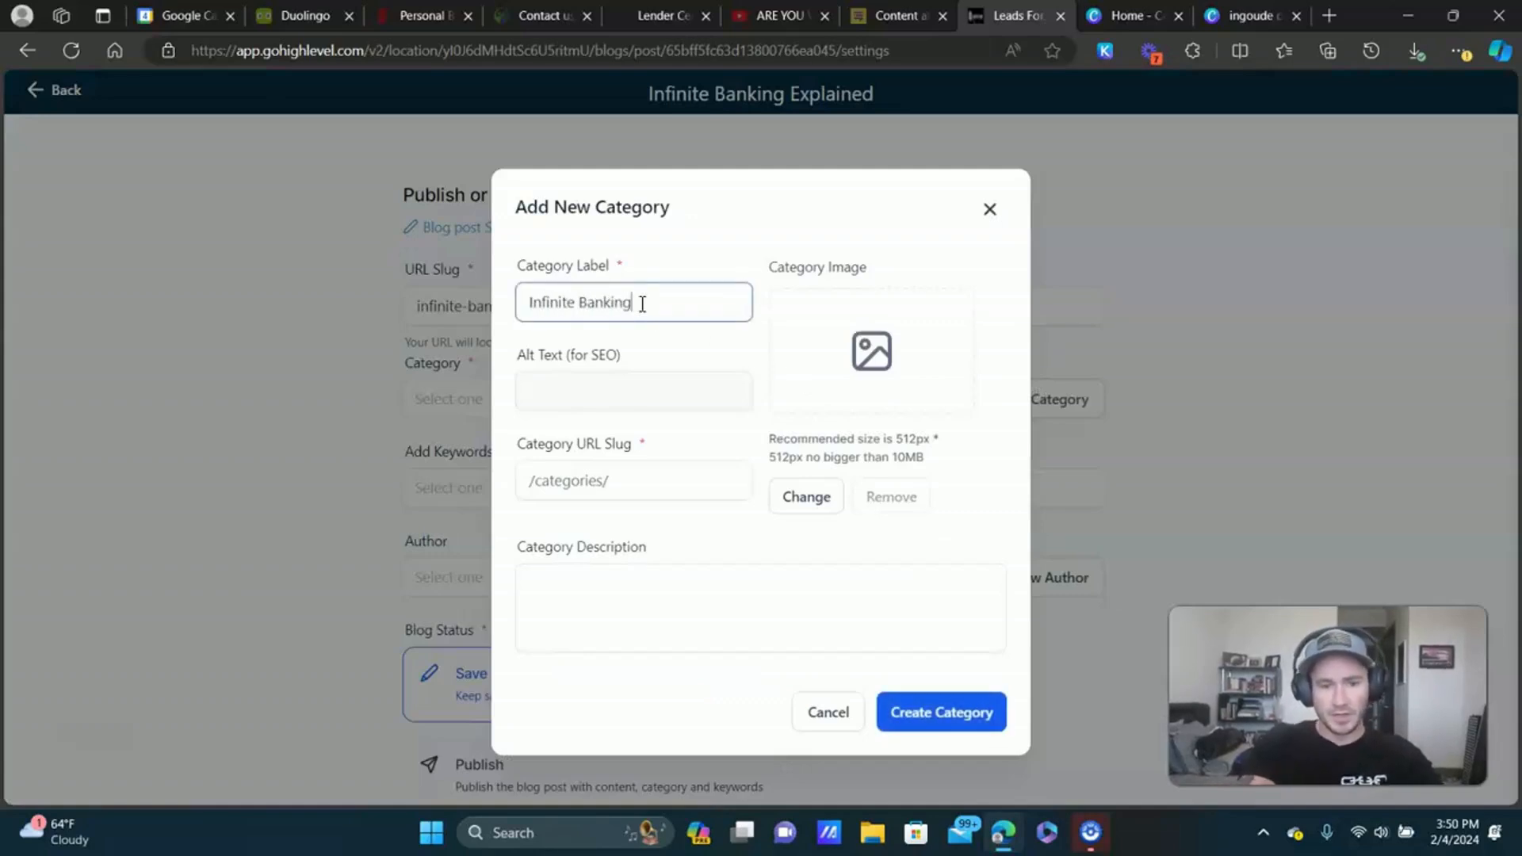
pyautogui.click(831, 507)
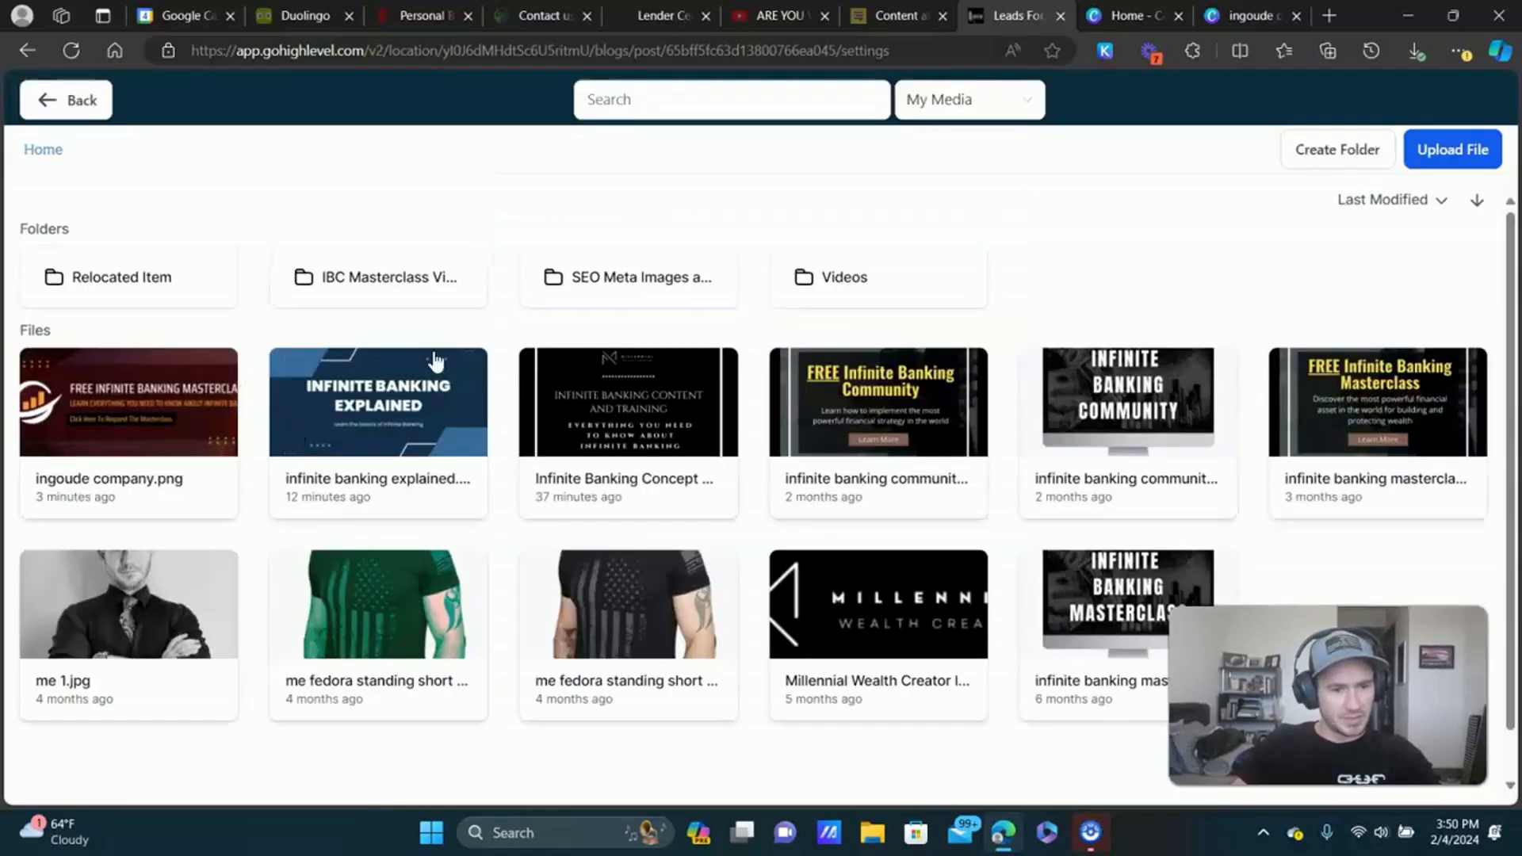
pyautogui.click(639, 415)
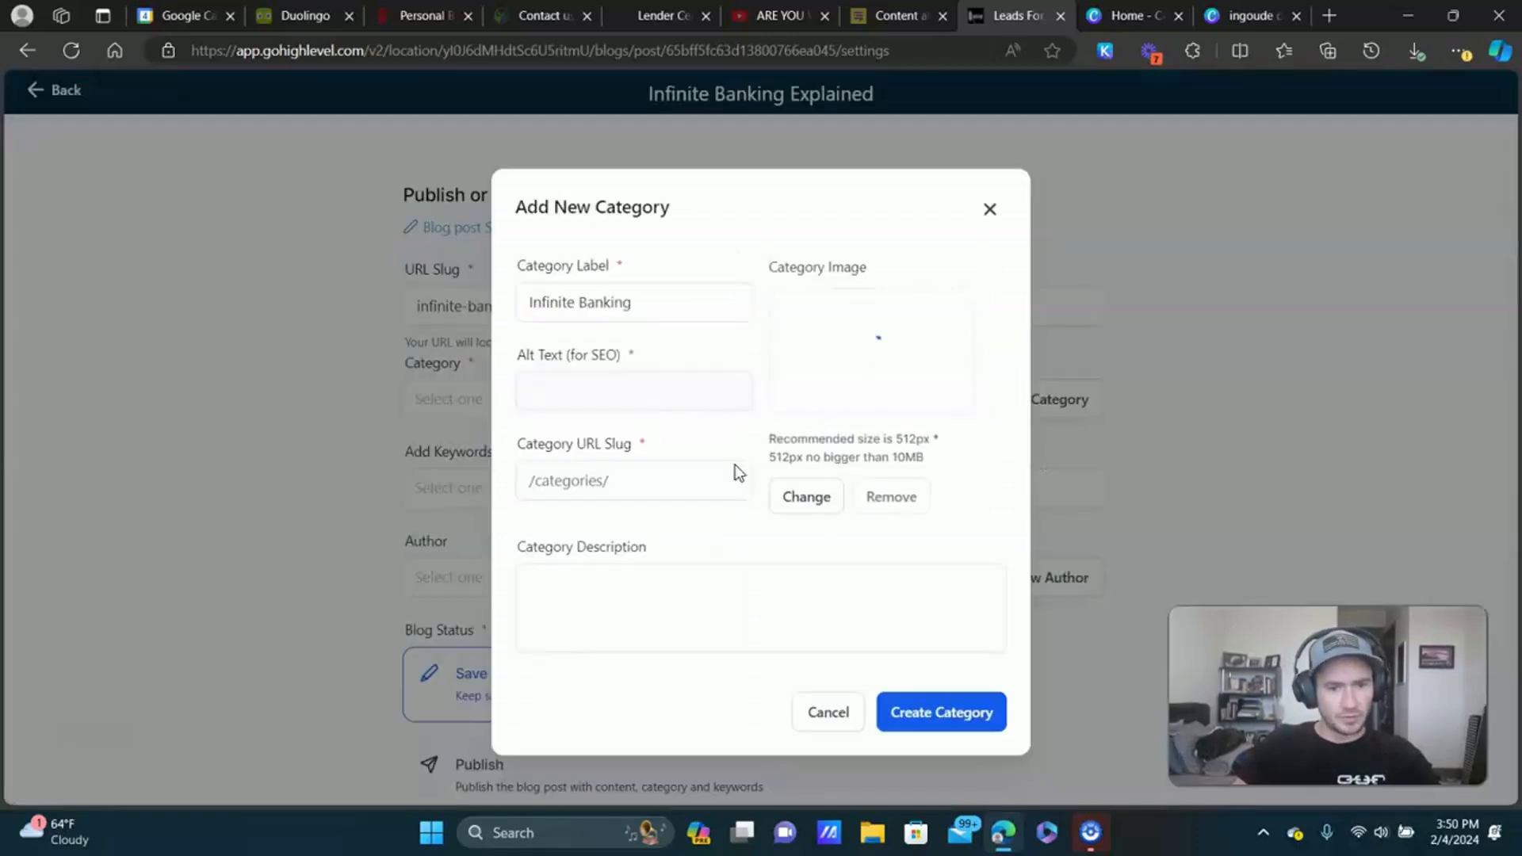
# Give the category alt text "IBC", URL slug "infinite-banking" and description "IBC", and create it.
pyautogui.click(575, 388)
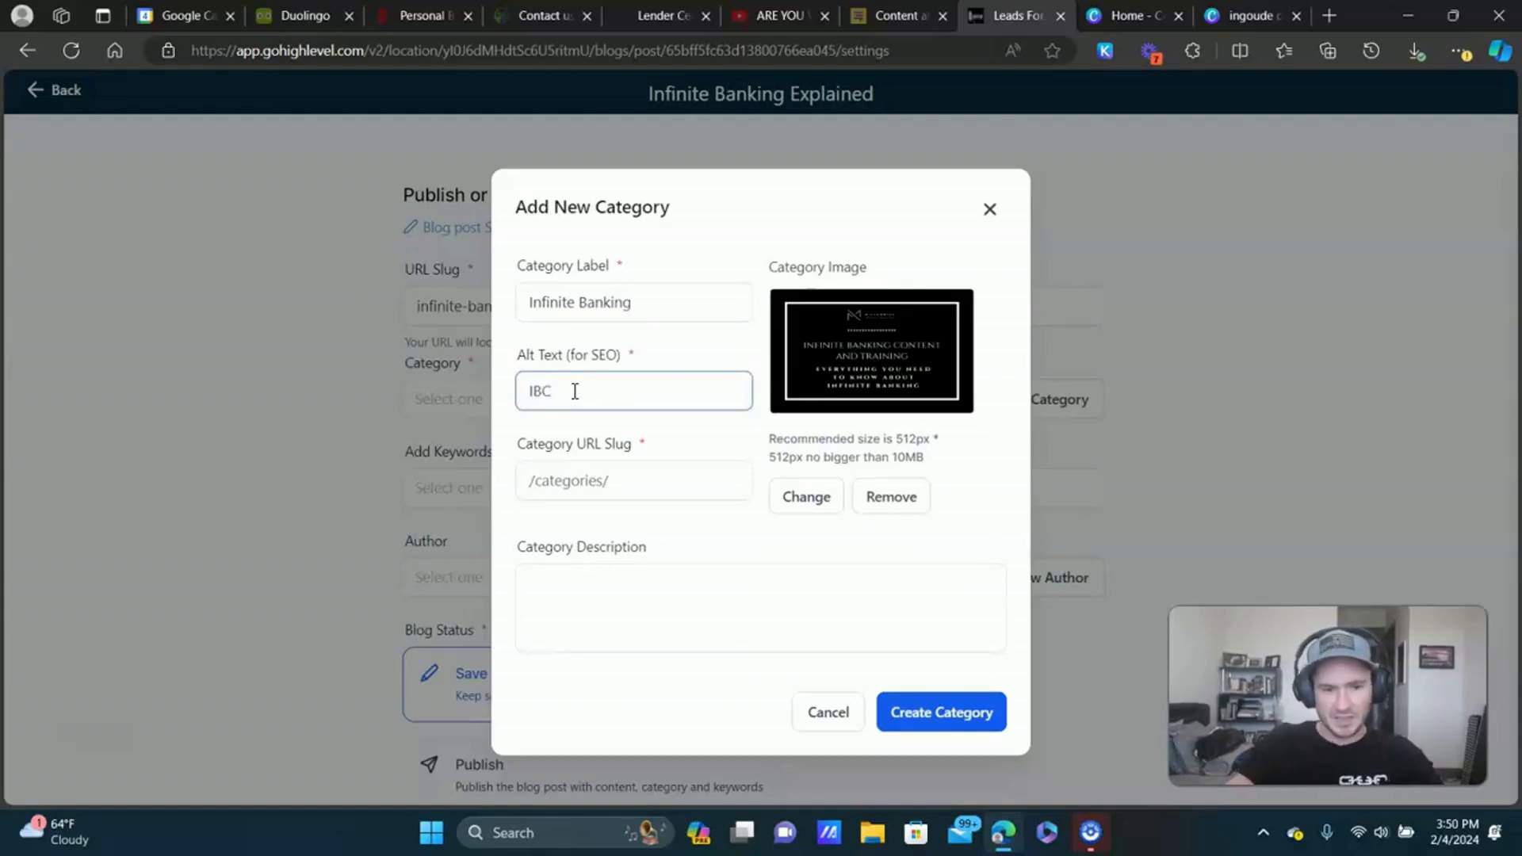
pyautogui.click(685, 481)
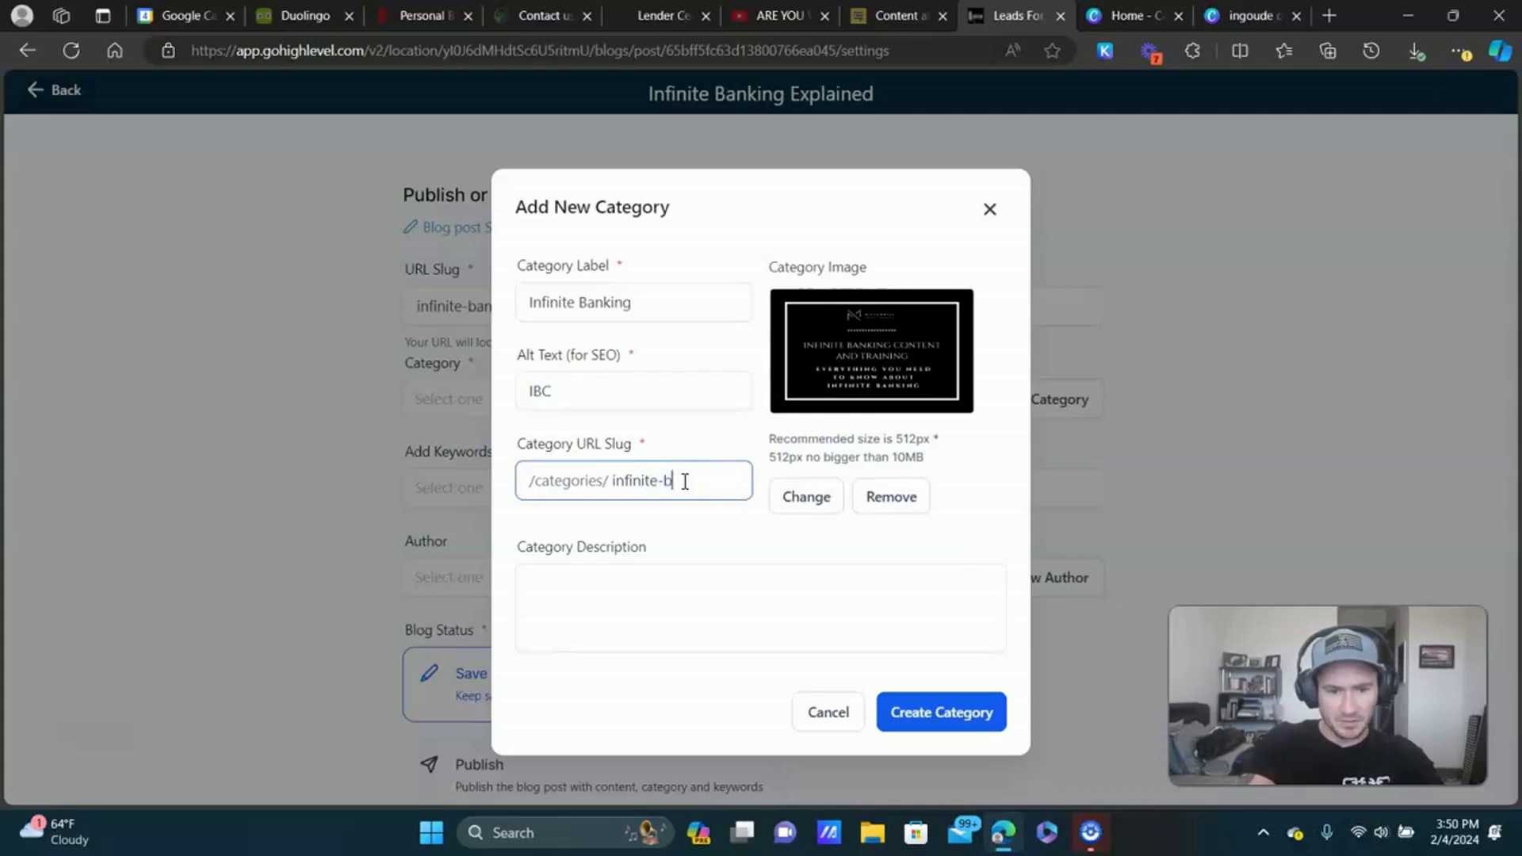
pyautogui.write('infinite-banking')
pyautogui.click(672, 582)
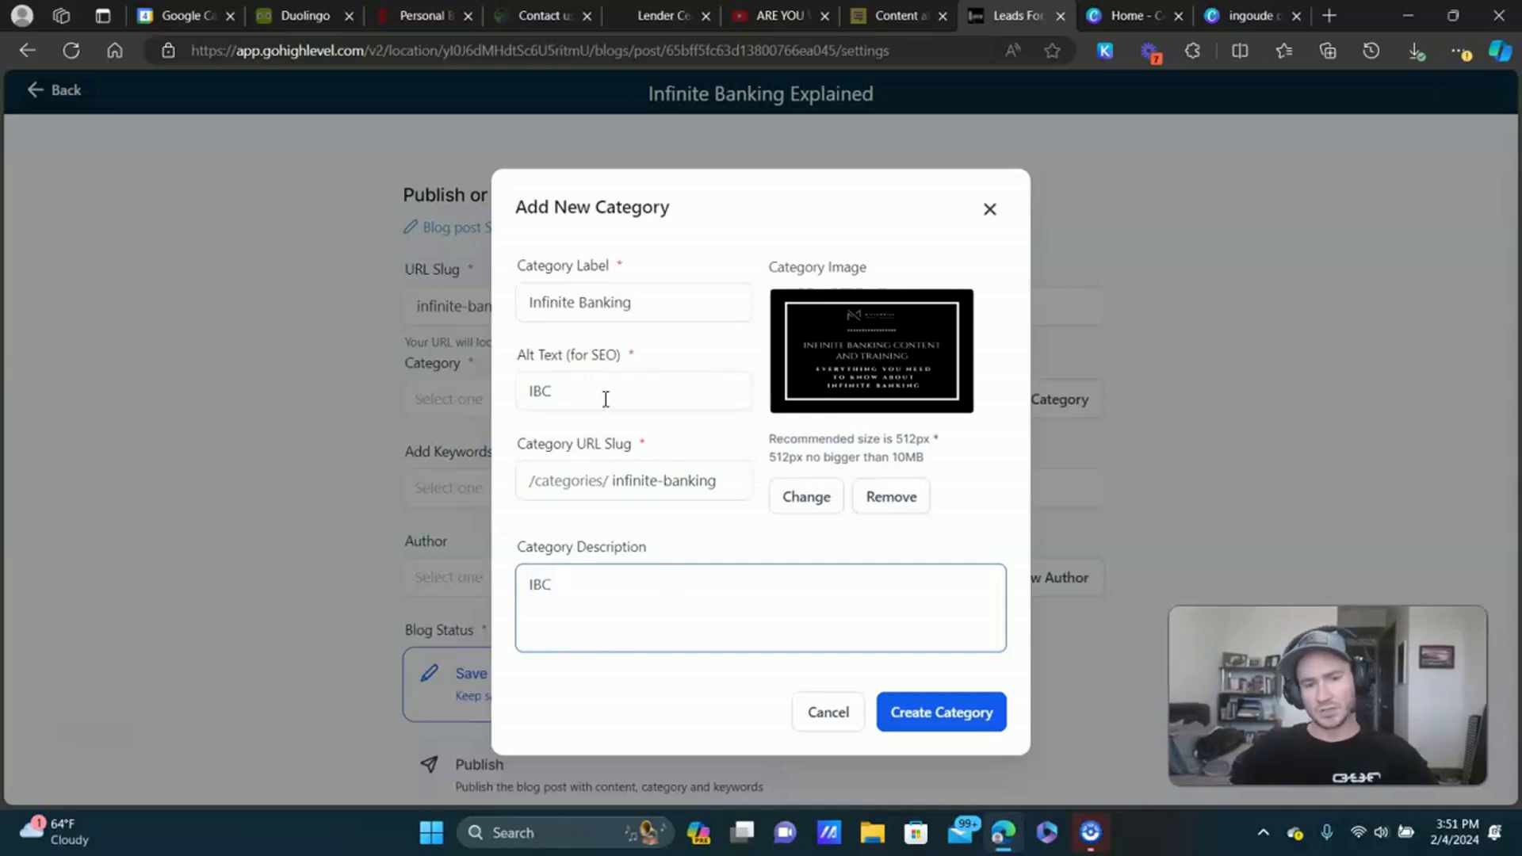
pyautogui.click(951, 723)
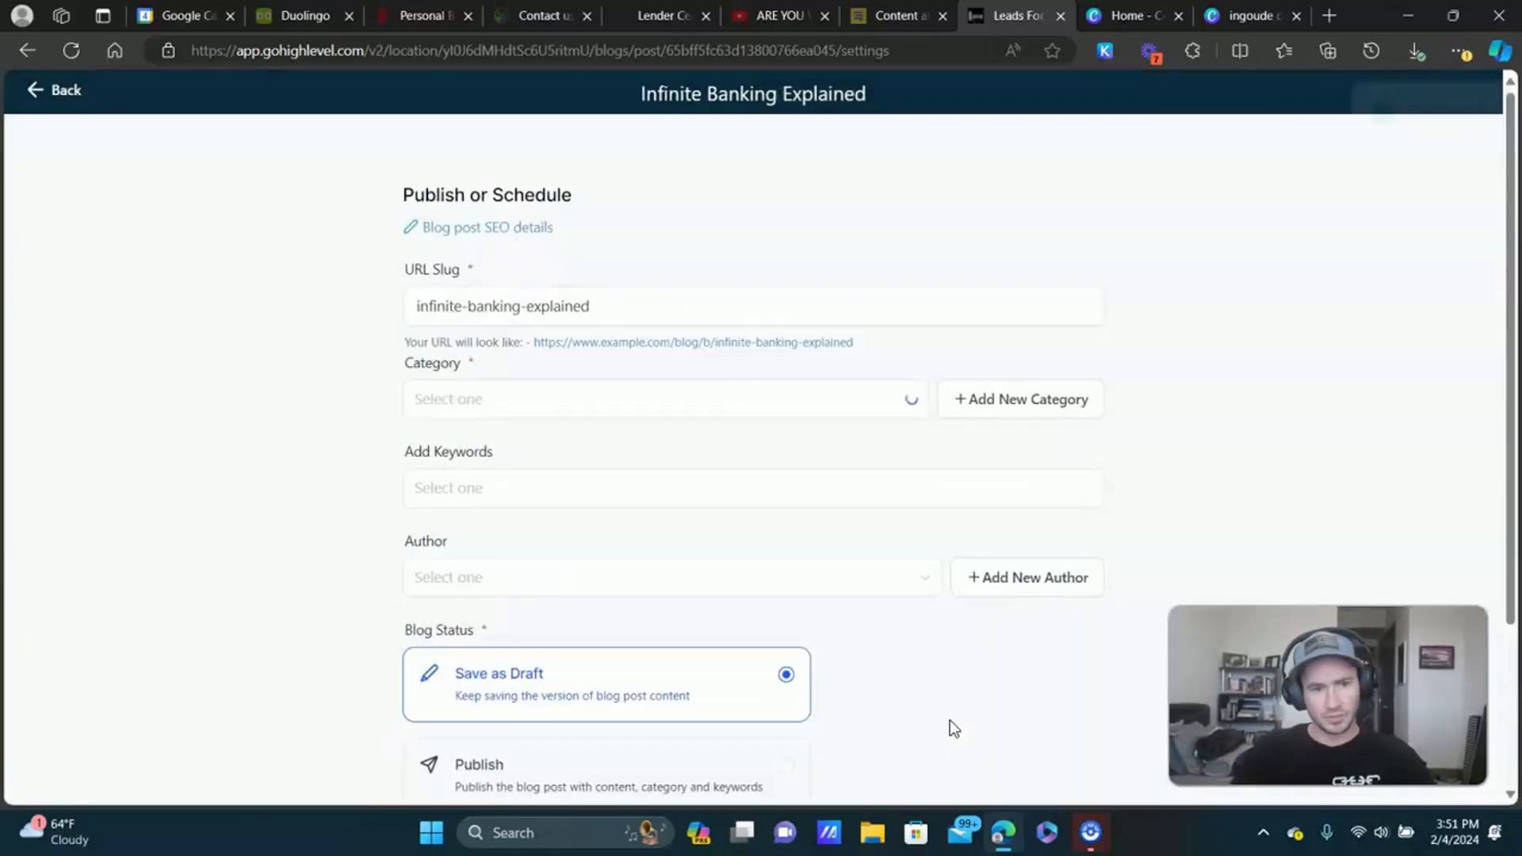
# Assign the Infinite Banking category to the blog post.
pyautogui.click(968, 507)
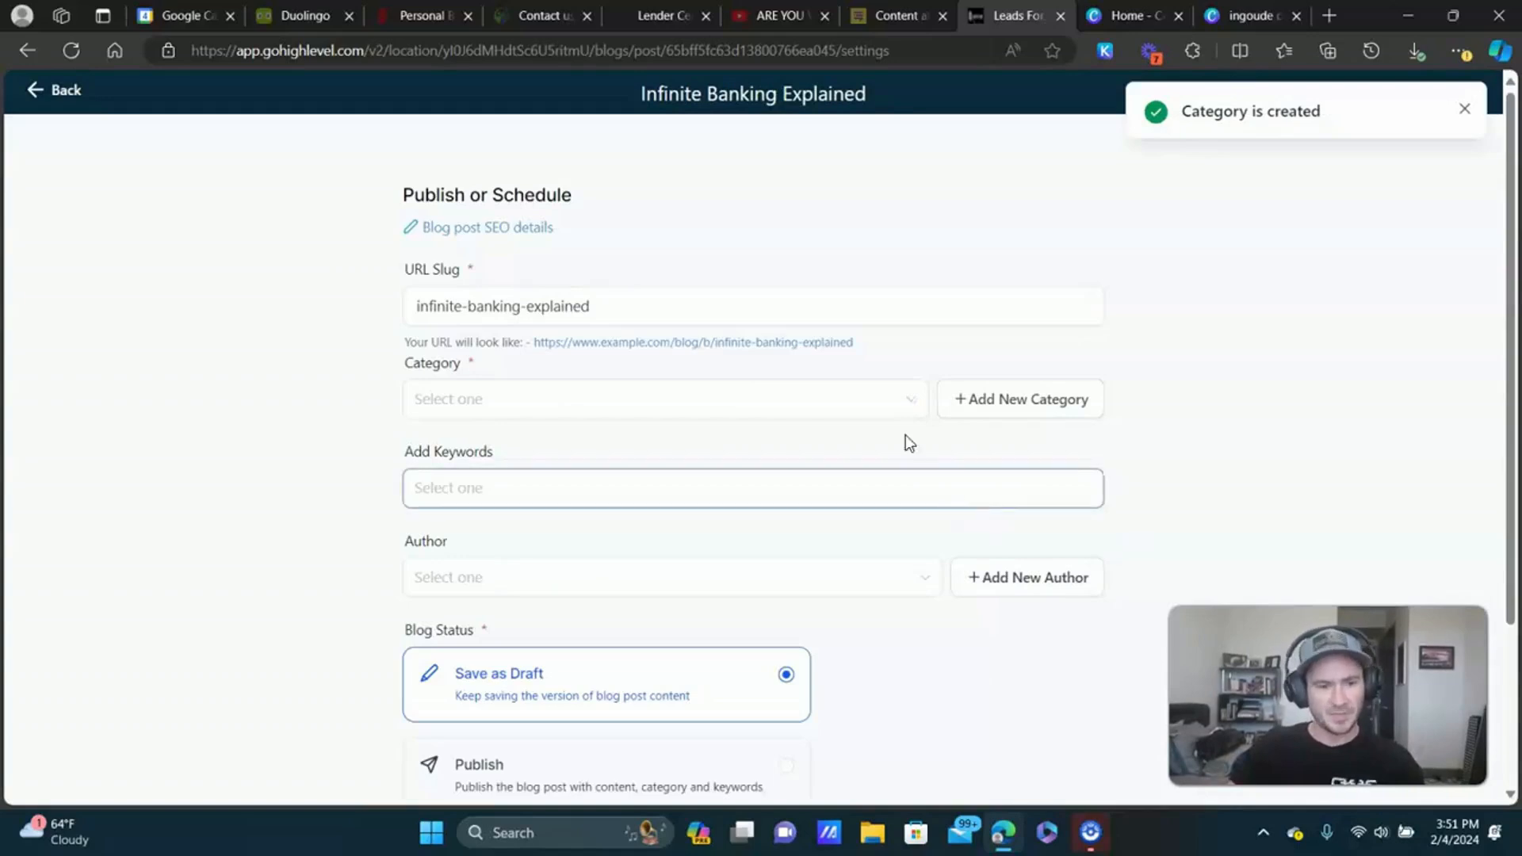
pyautogui.click(832, 394)
pyautogui.click(509, 444)
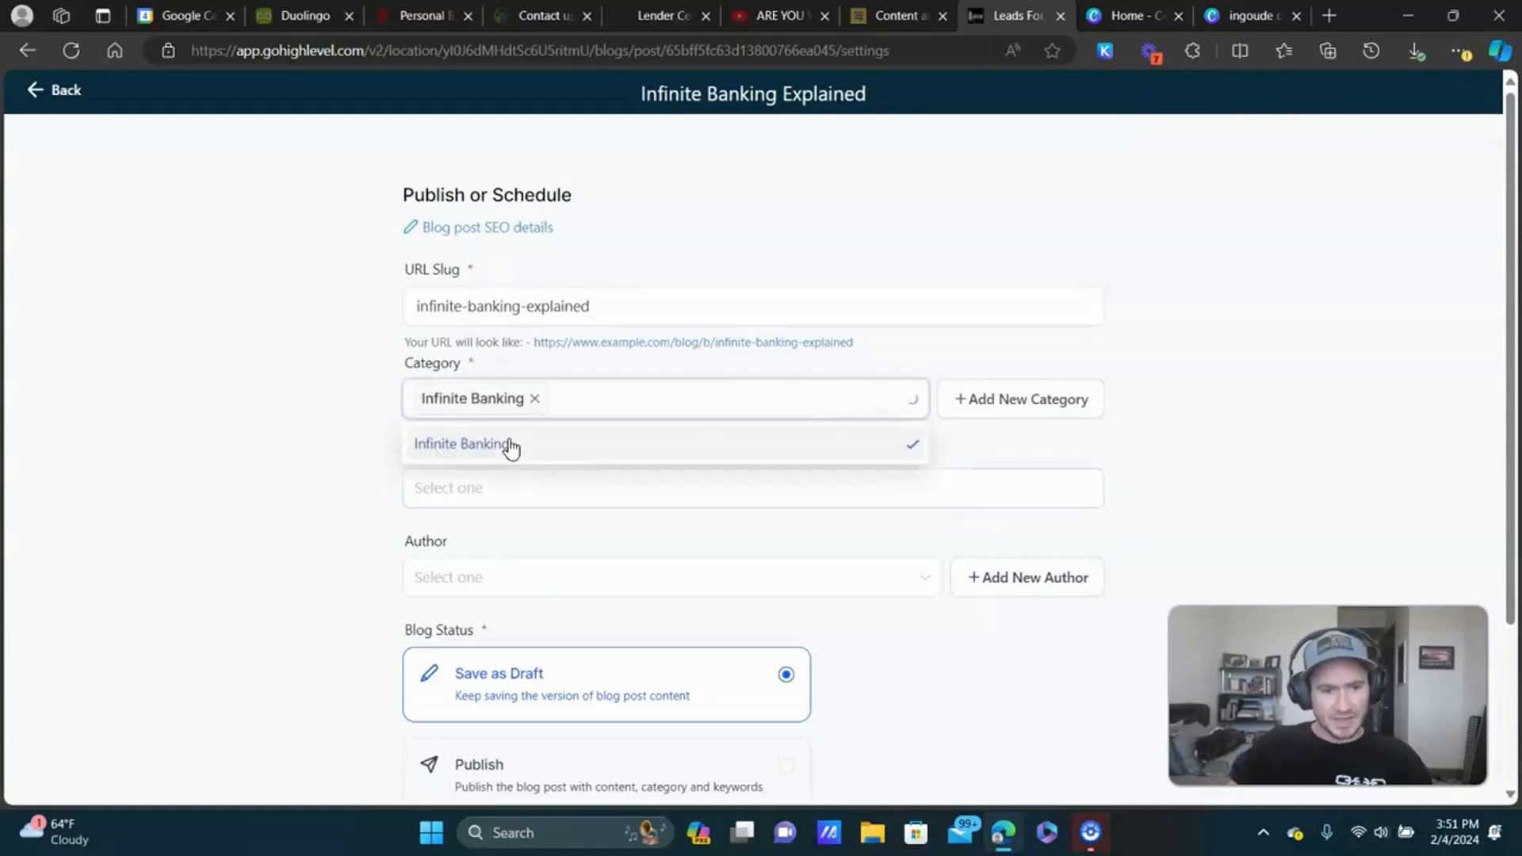
pyautogui.click(1195, 292)
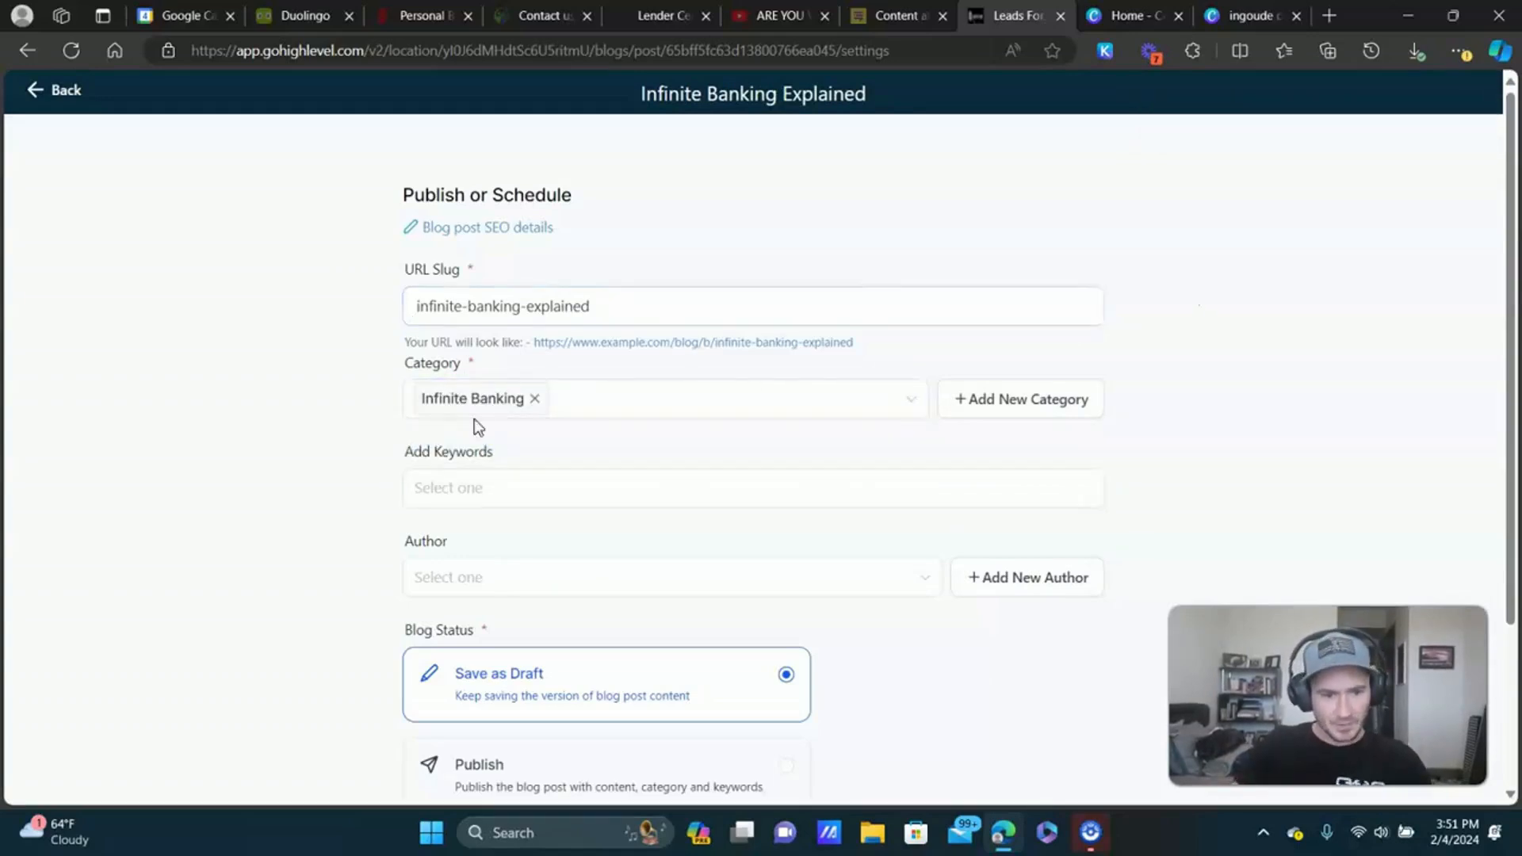
# Add the keywords "infinite banking" and "infinite banking concept" to the blog post.
pyautogui.click(500, 489)
pyautogui.write('inf')
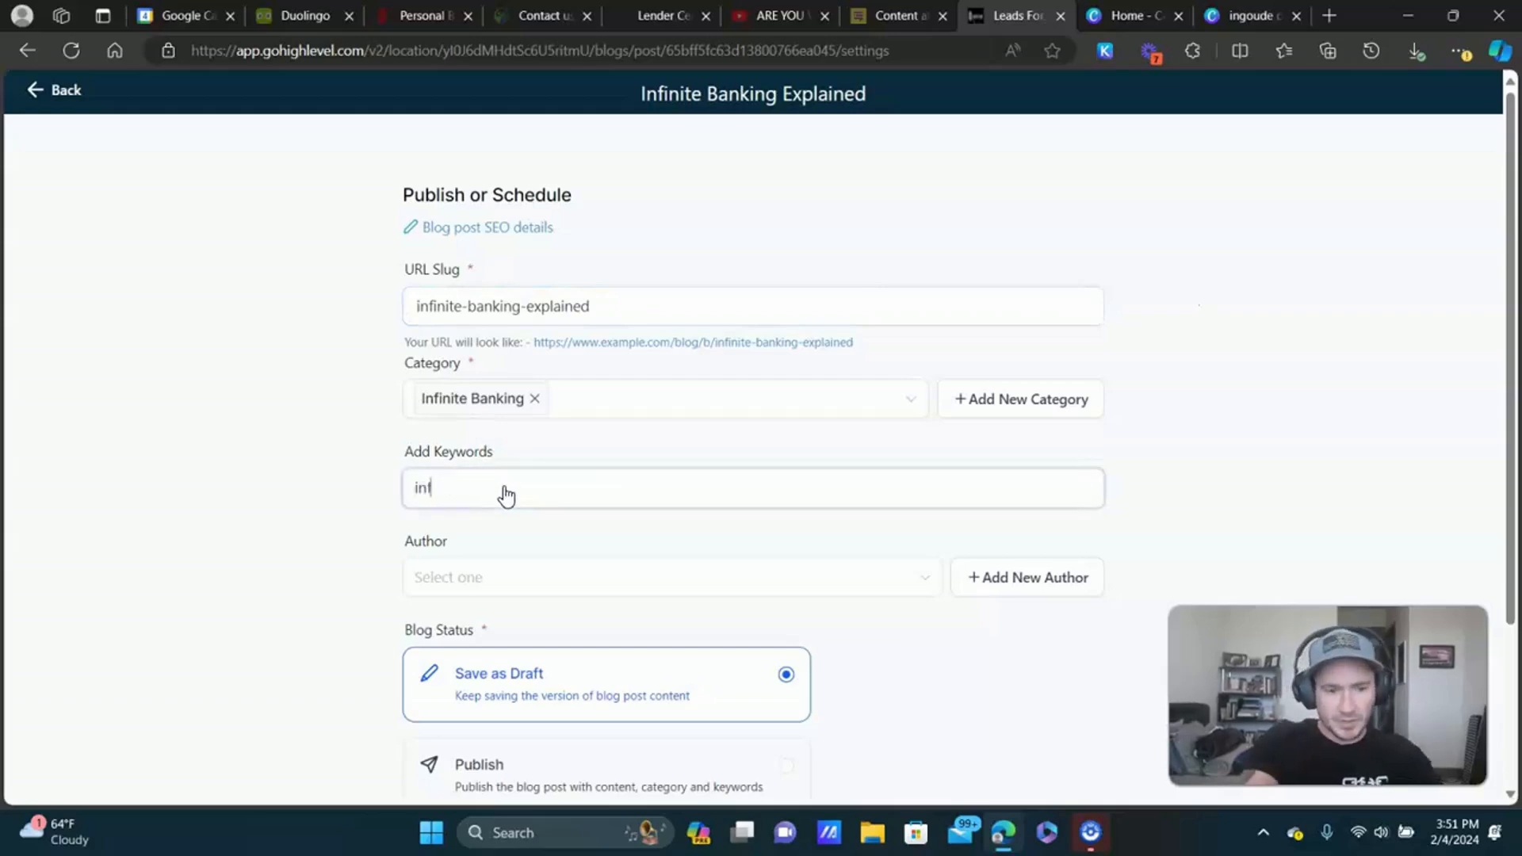
pyautogui.write('inite banking')
pyautogui.press('Return')
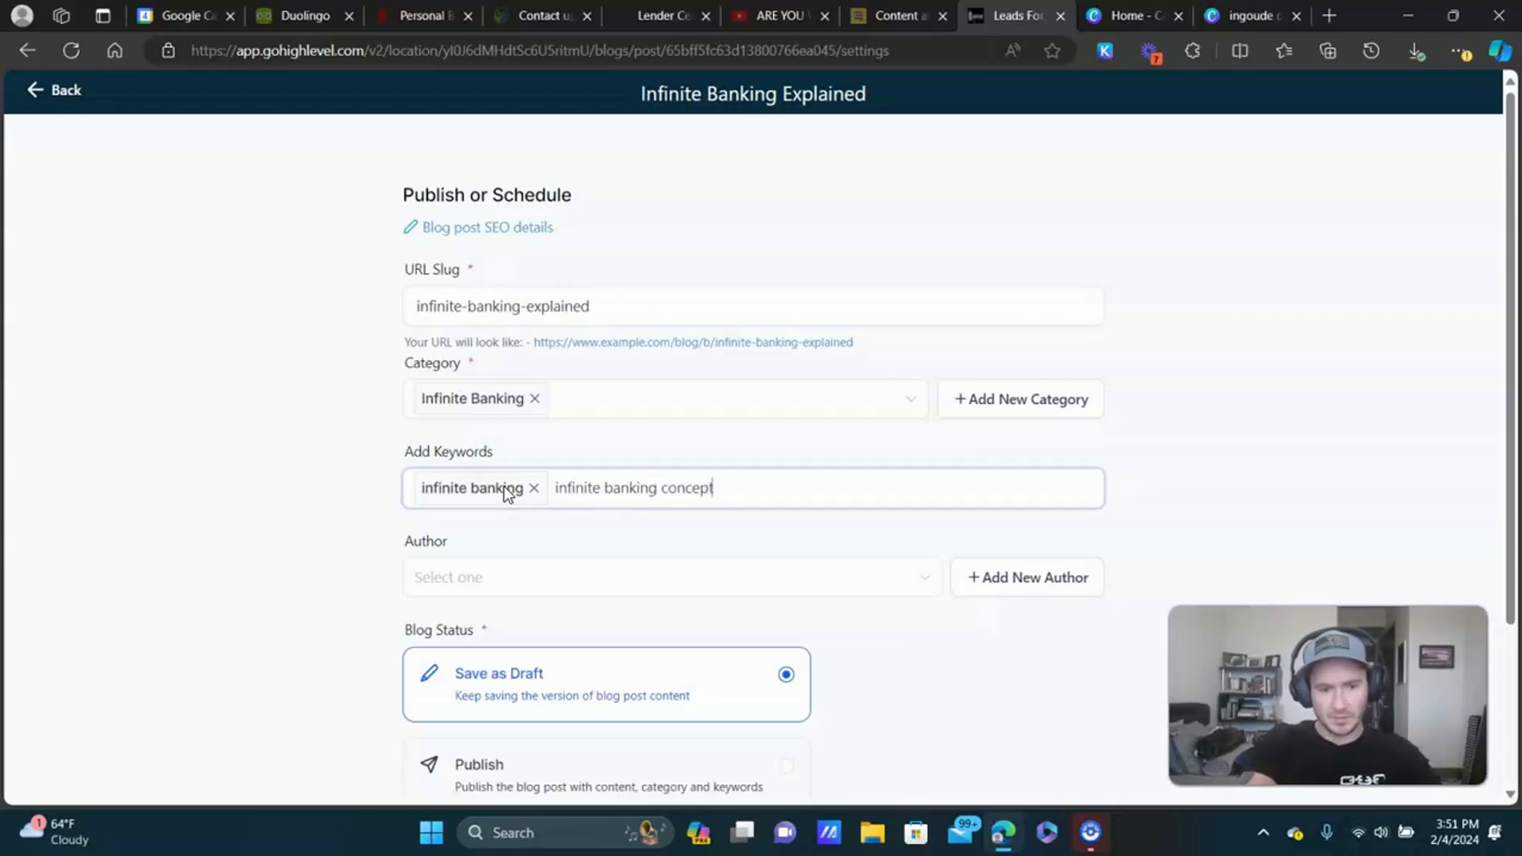
pyautogui.write('infinite banking concept')
pyautogui.press('Return')
# Create a new author with the author's full name and assign that author to the blog post.
pyautogui.click(1030, 577)
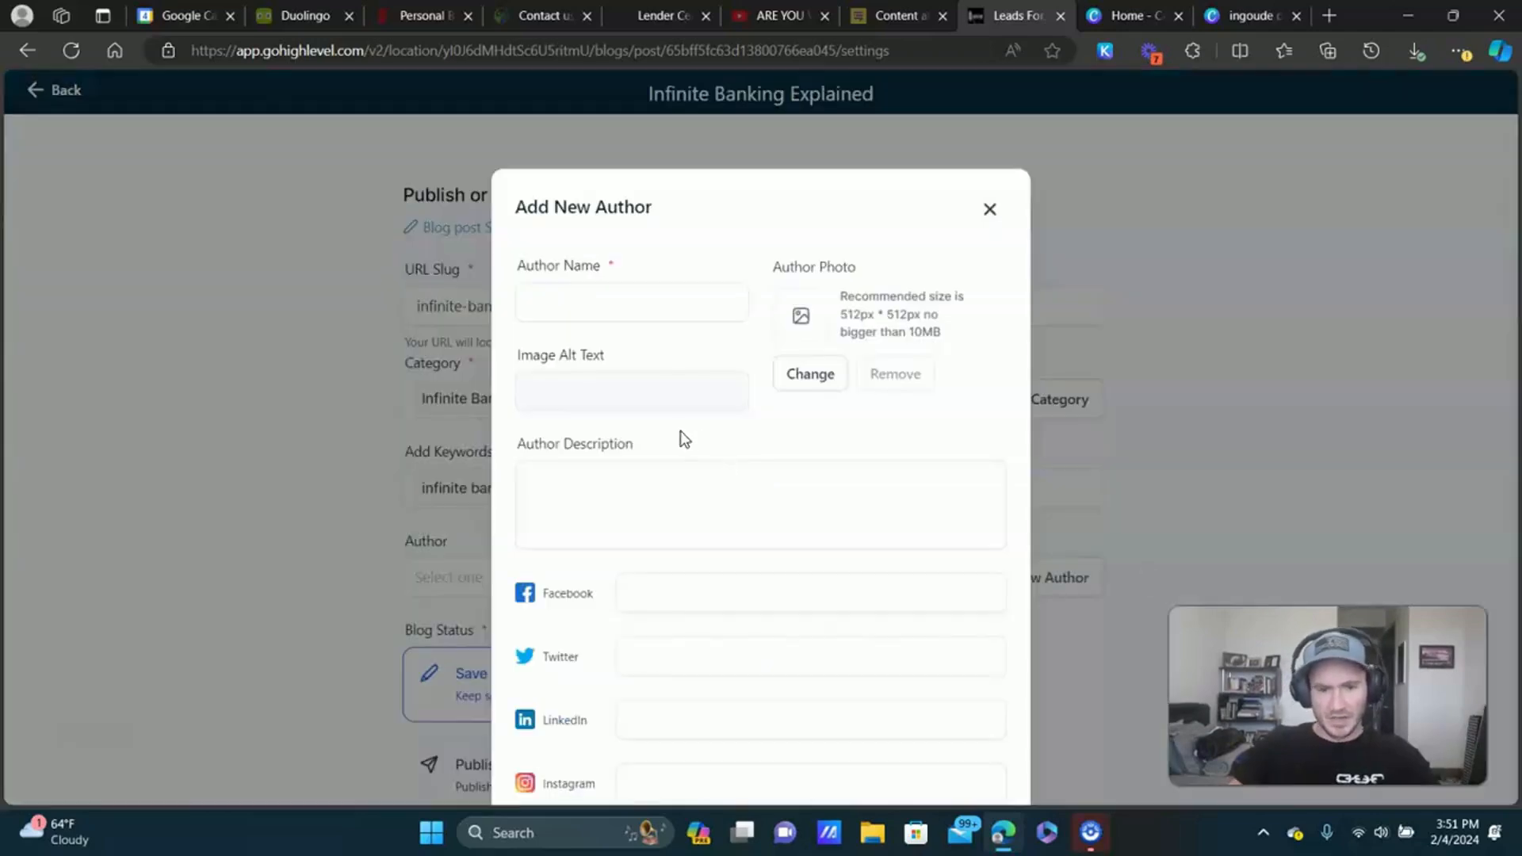
pyautogui.click(626, 293)
pyautogui.write('Matt Teuschel')
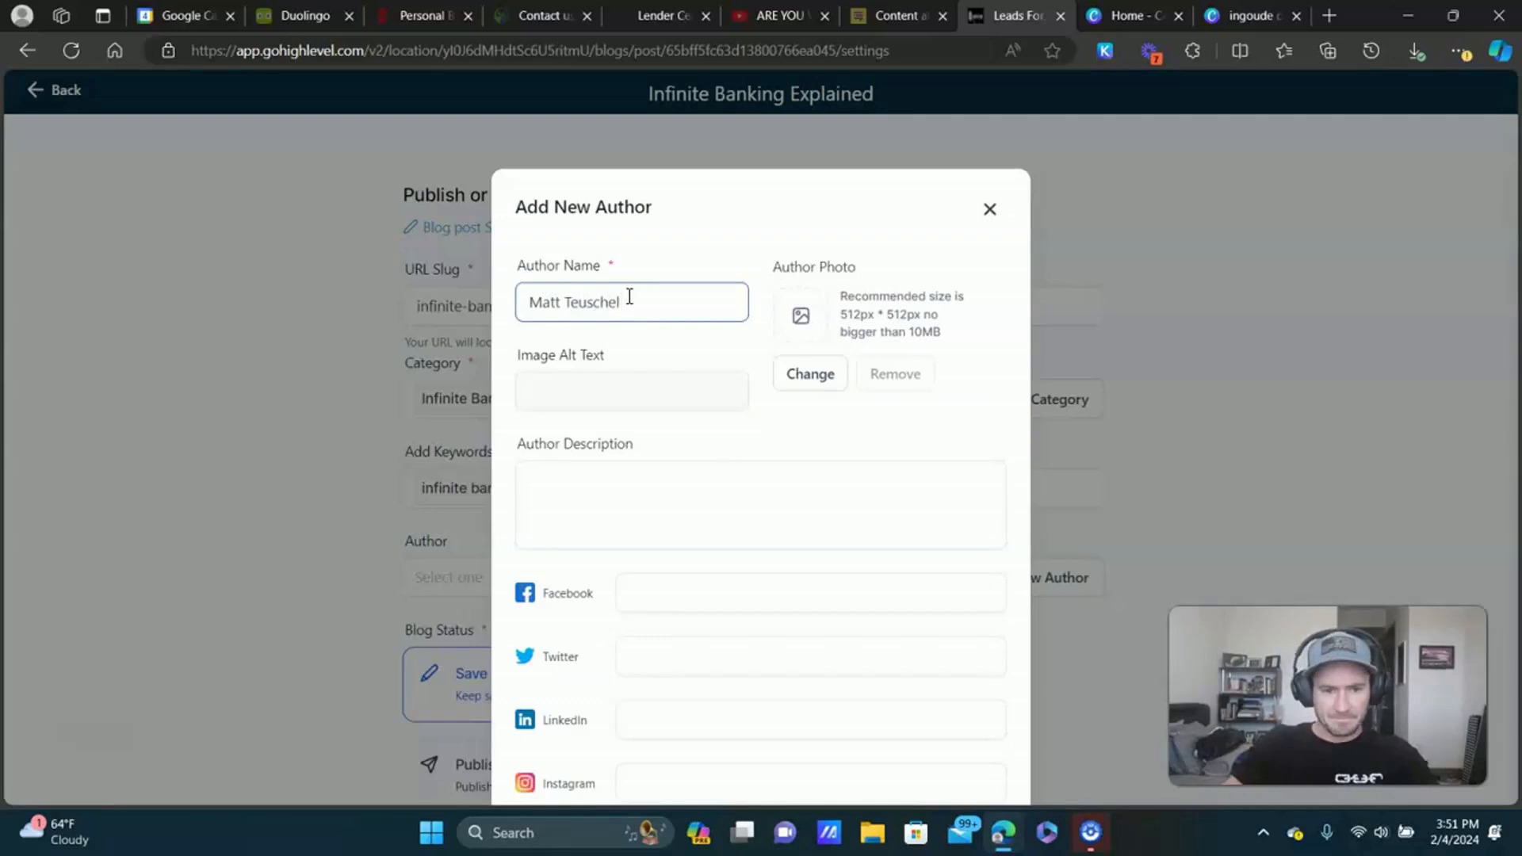
pyautogui.scroll(-2, 672, 348)
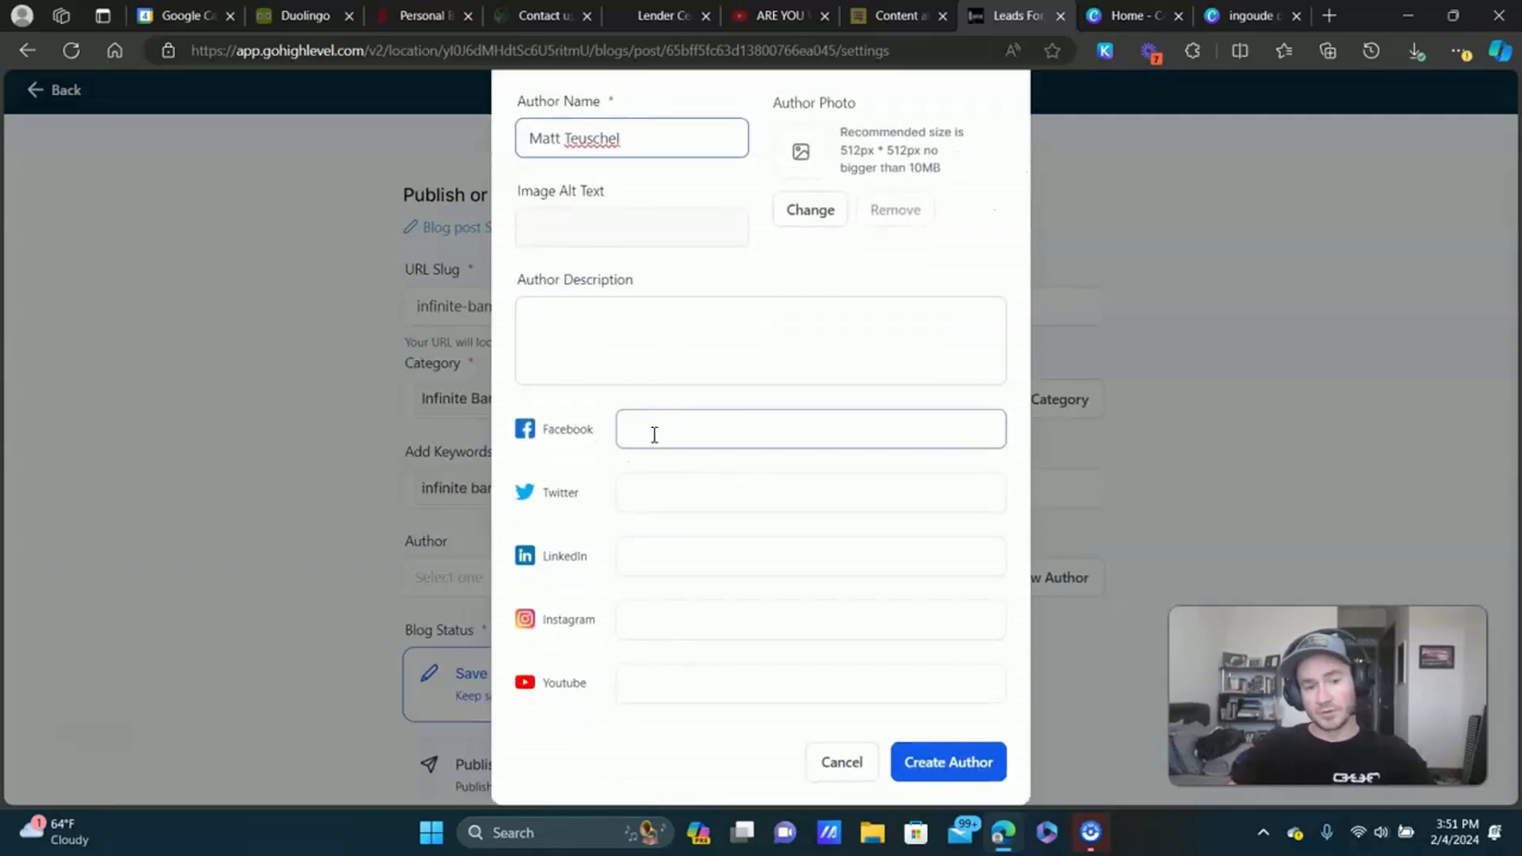
pyautogui.click(968, 764)
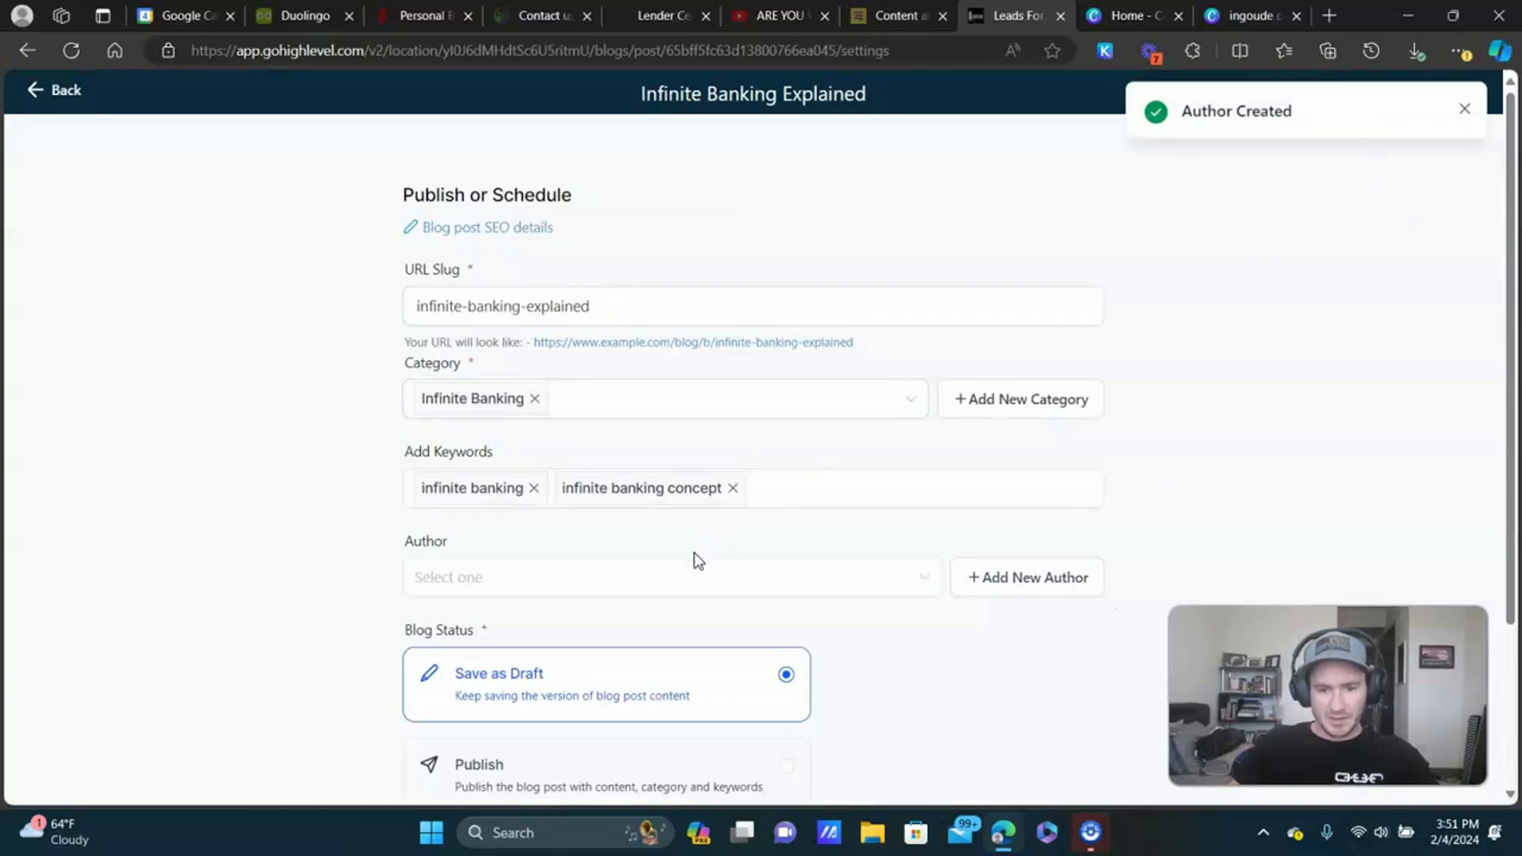
pyautogui.click(547, 577)
pyautogui.click(537, 620)
# Set the blog status to Publish with the current date, 2024-02-04, as the publish date, and save the post.
pyautogui.scroll(-3, 488, 535)
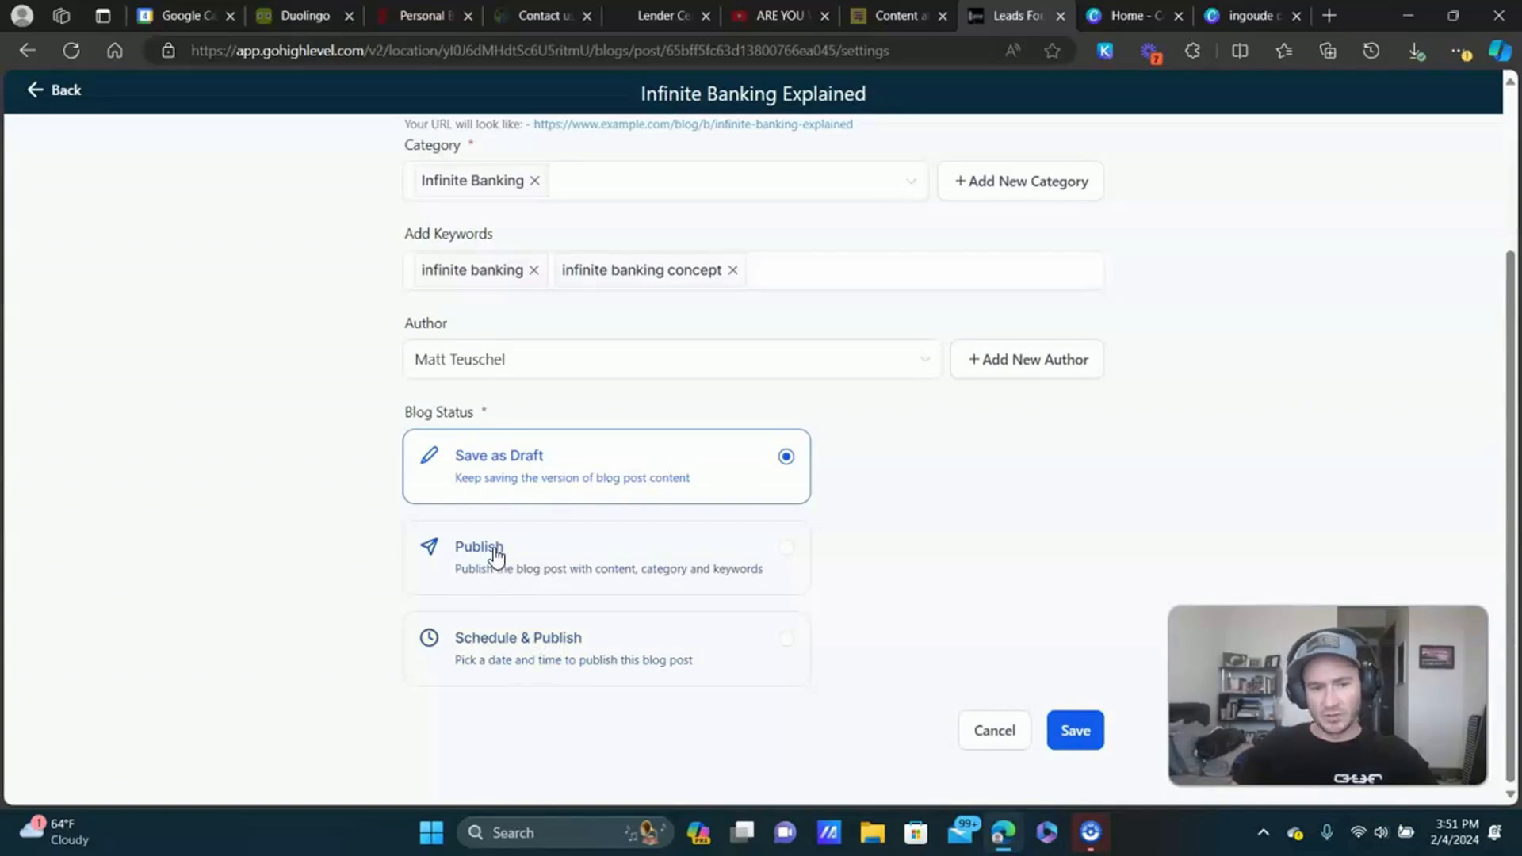
pyautogui.click(496, 554)
pyautogui.scroll(-2, 777, 554)
pyautogui.click(550, 647)
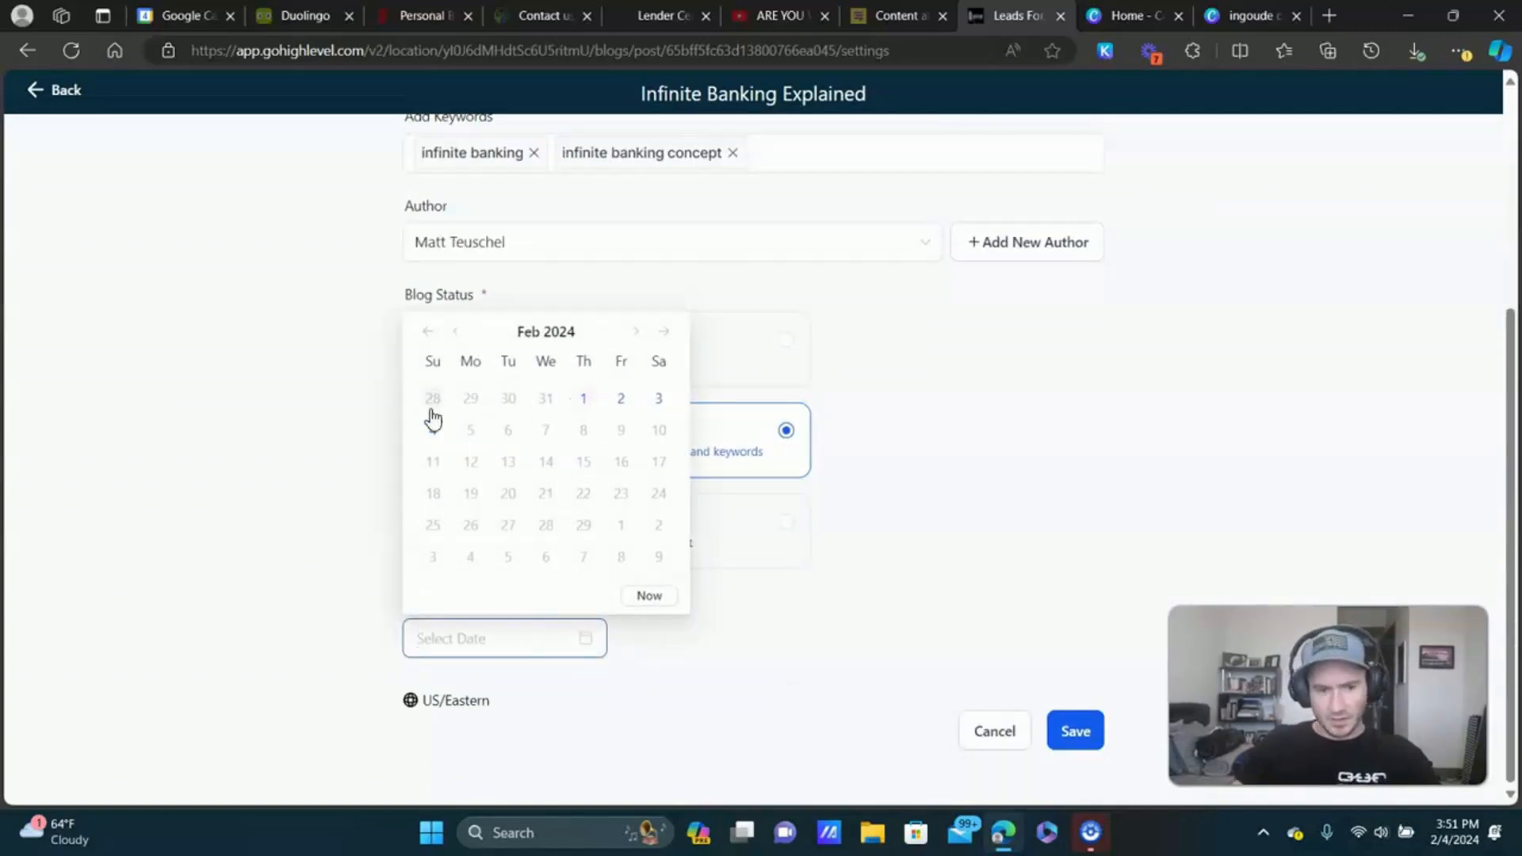
pyautogui.click(432, 429)
pyautogui.click(486, 630)
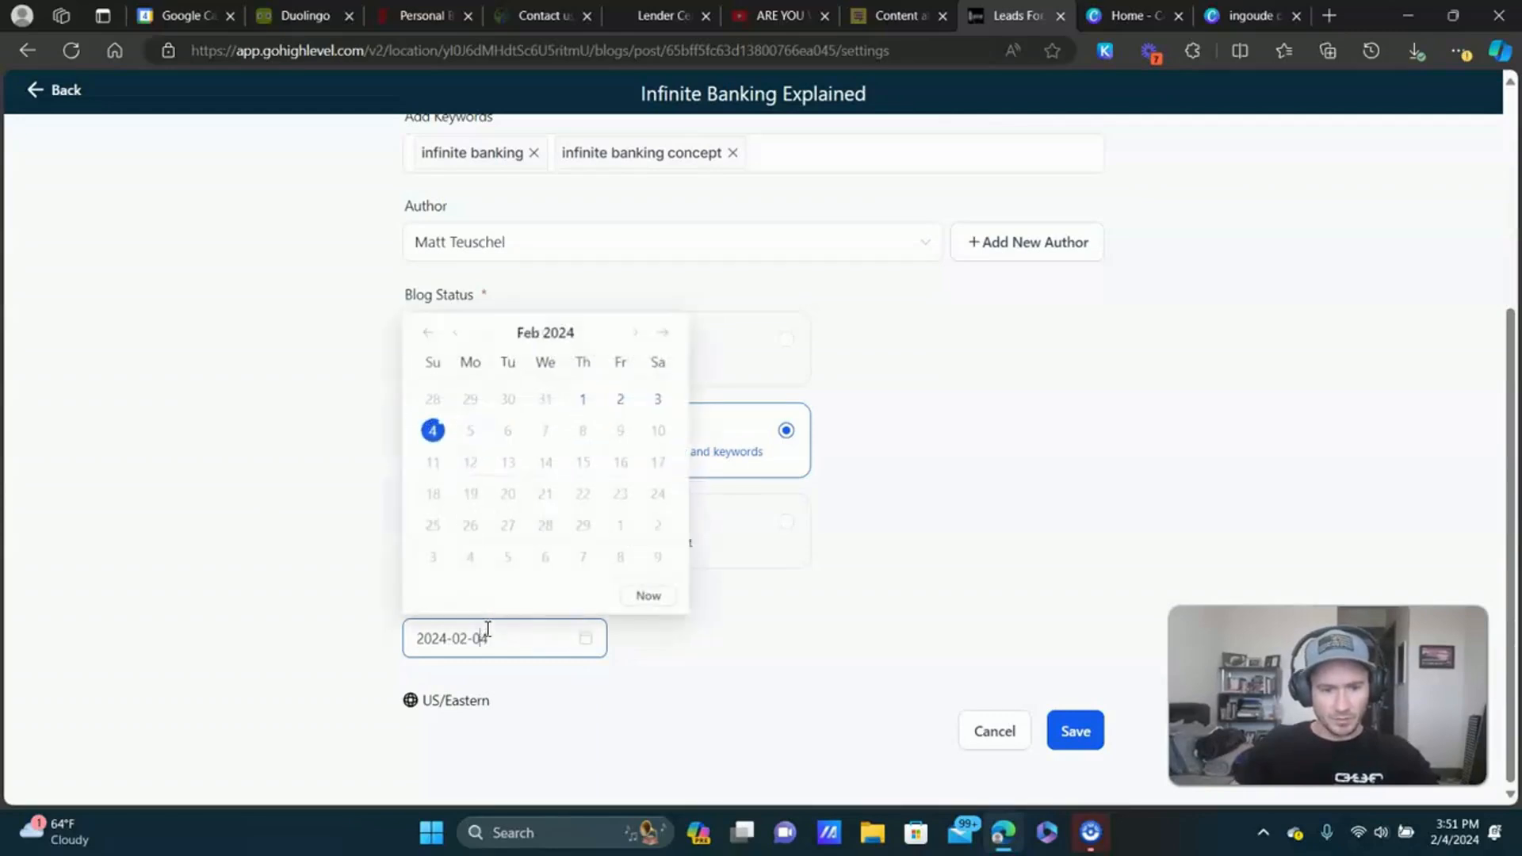
pyautogui.click(651, 596)
pyautogui.click(1076, 733)
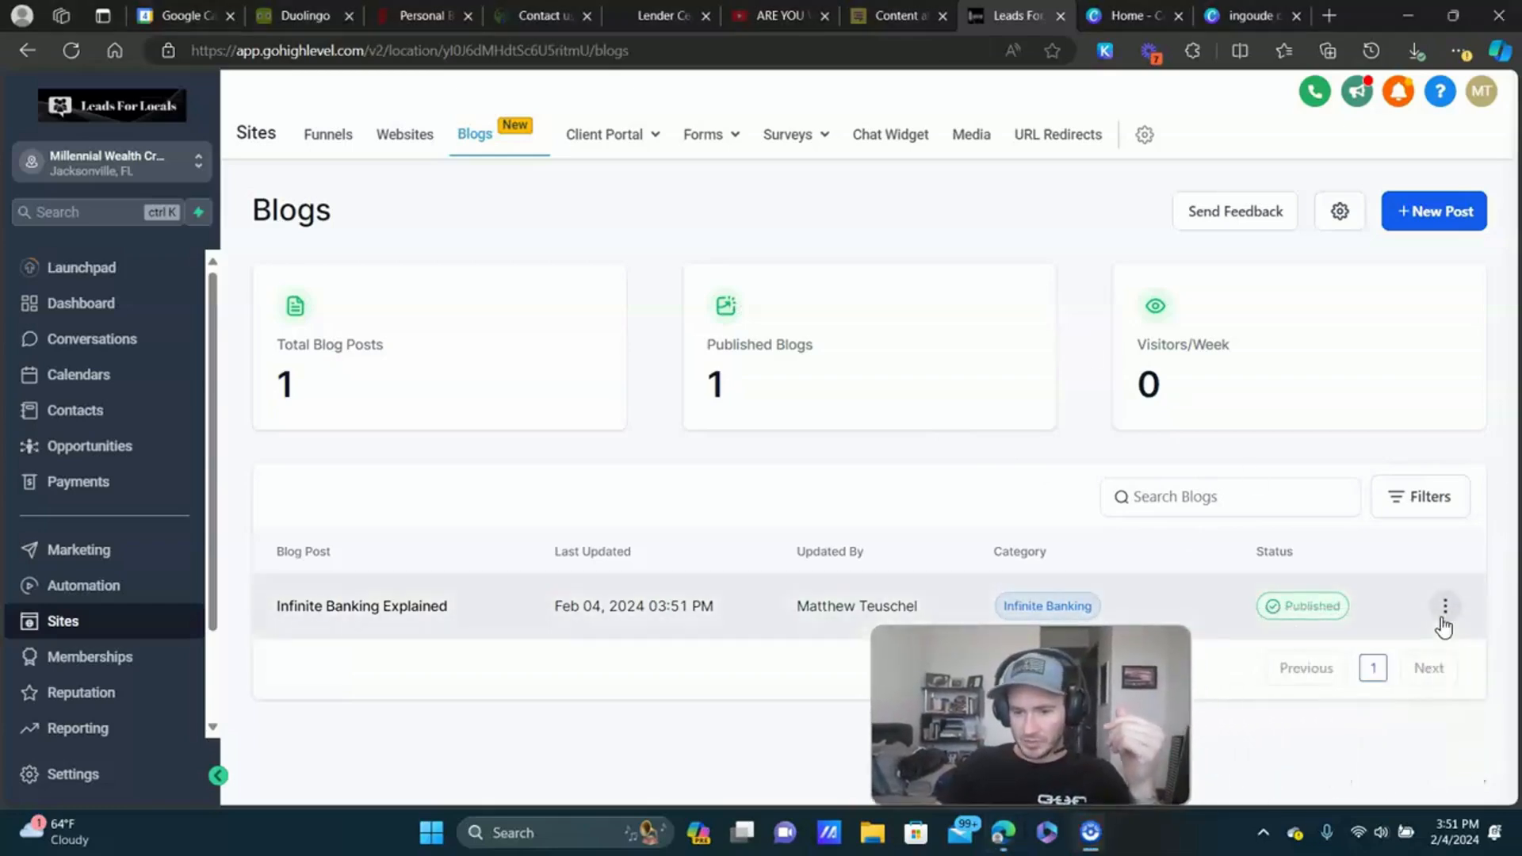
# View the SEO details of the "Infinite Banking Explained" post and close them without changes.
pyautogui.click(1443, 607)
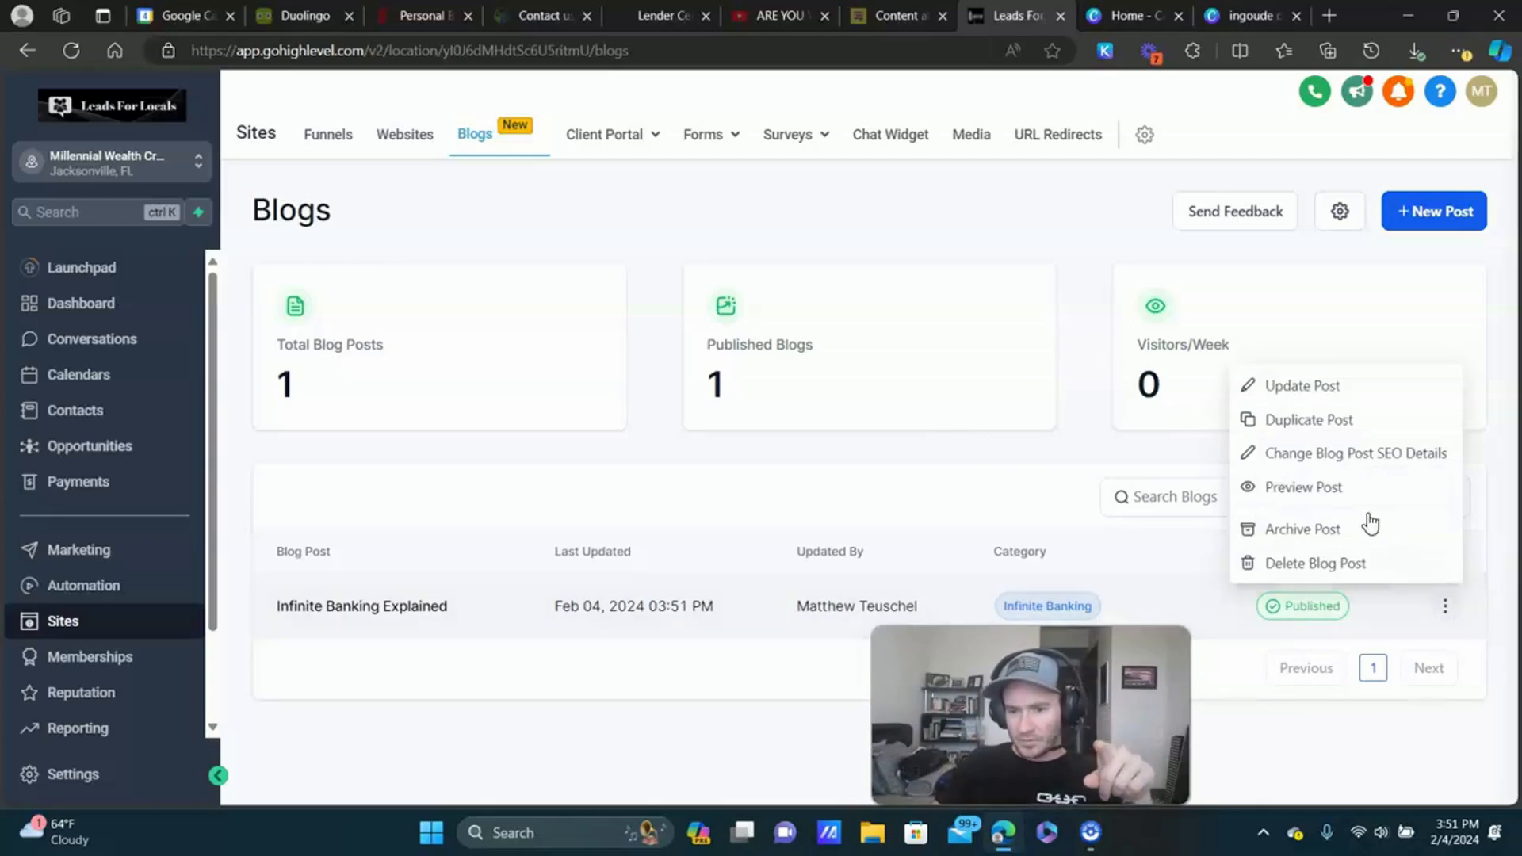
pyautogui.click(1328, 450)
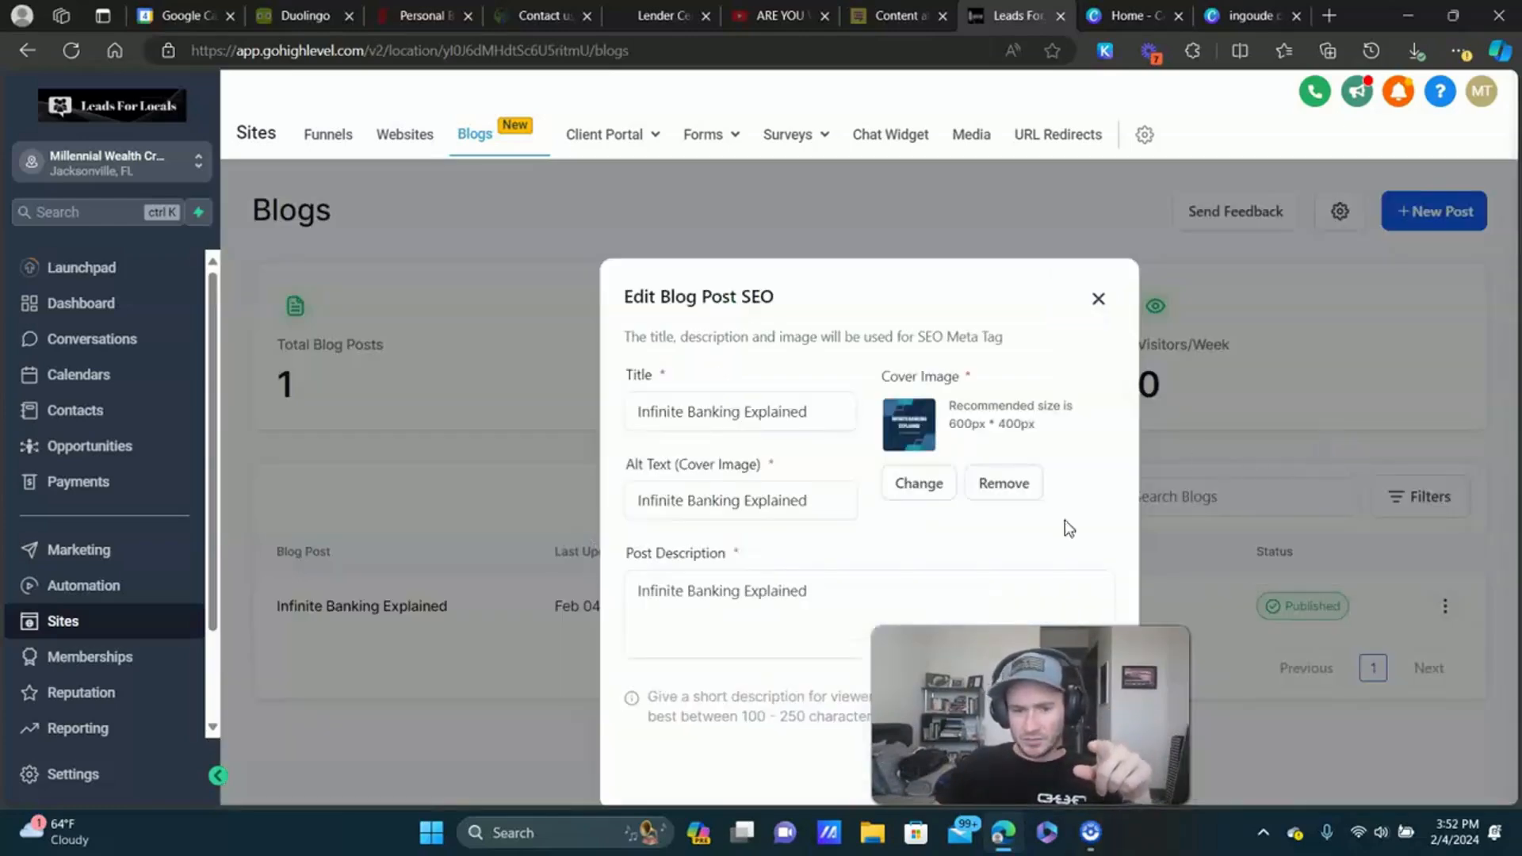
pyautogui.click(1098, 300)
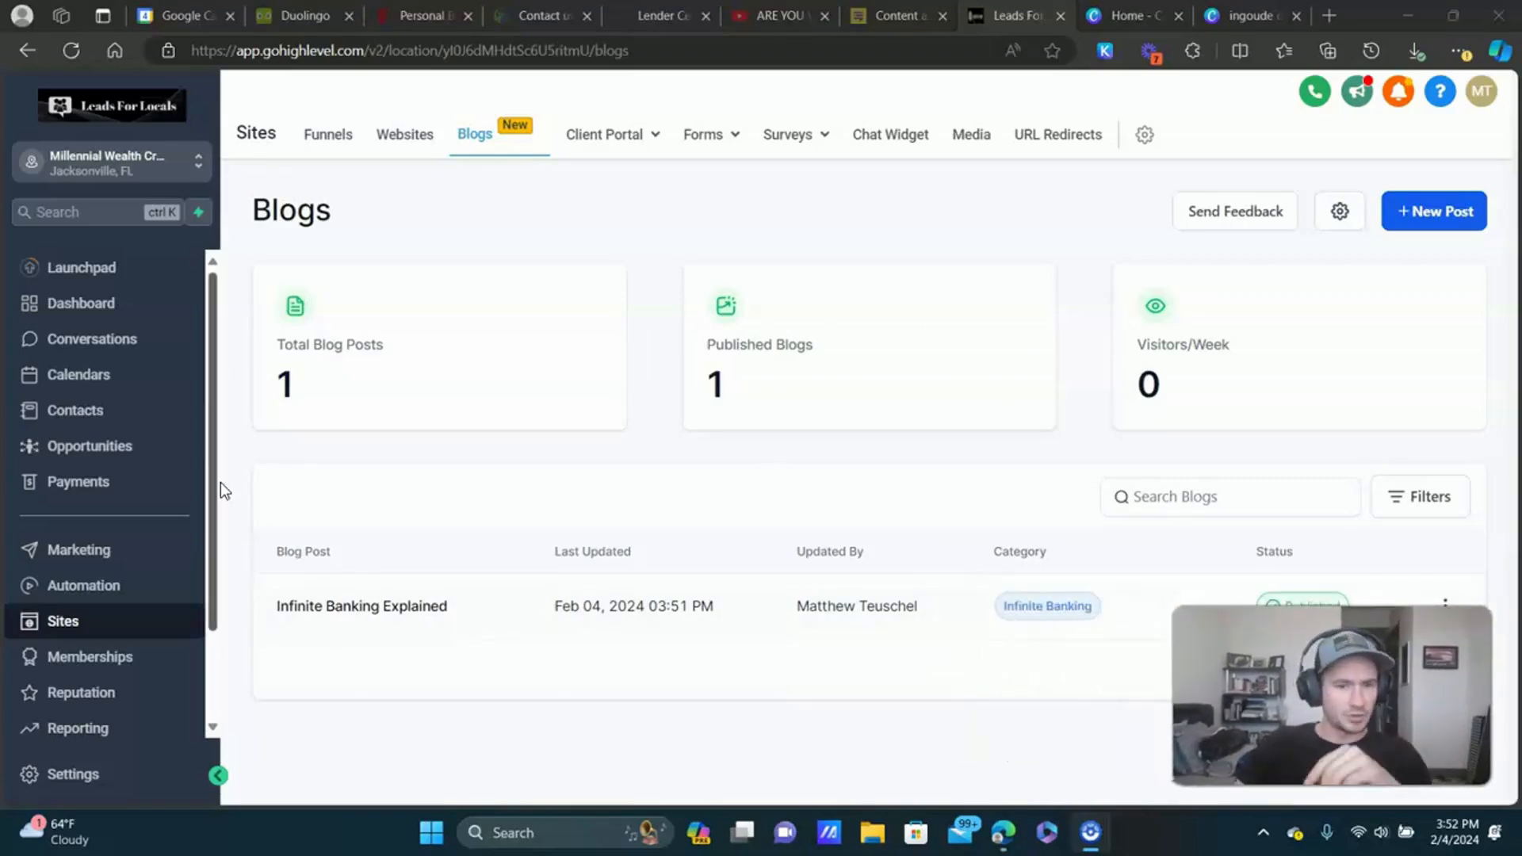
# Open the live page of the Infinite Banking Blog funnel and look at its article list.
pyautogui.click(333, 141)
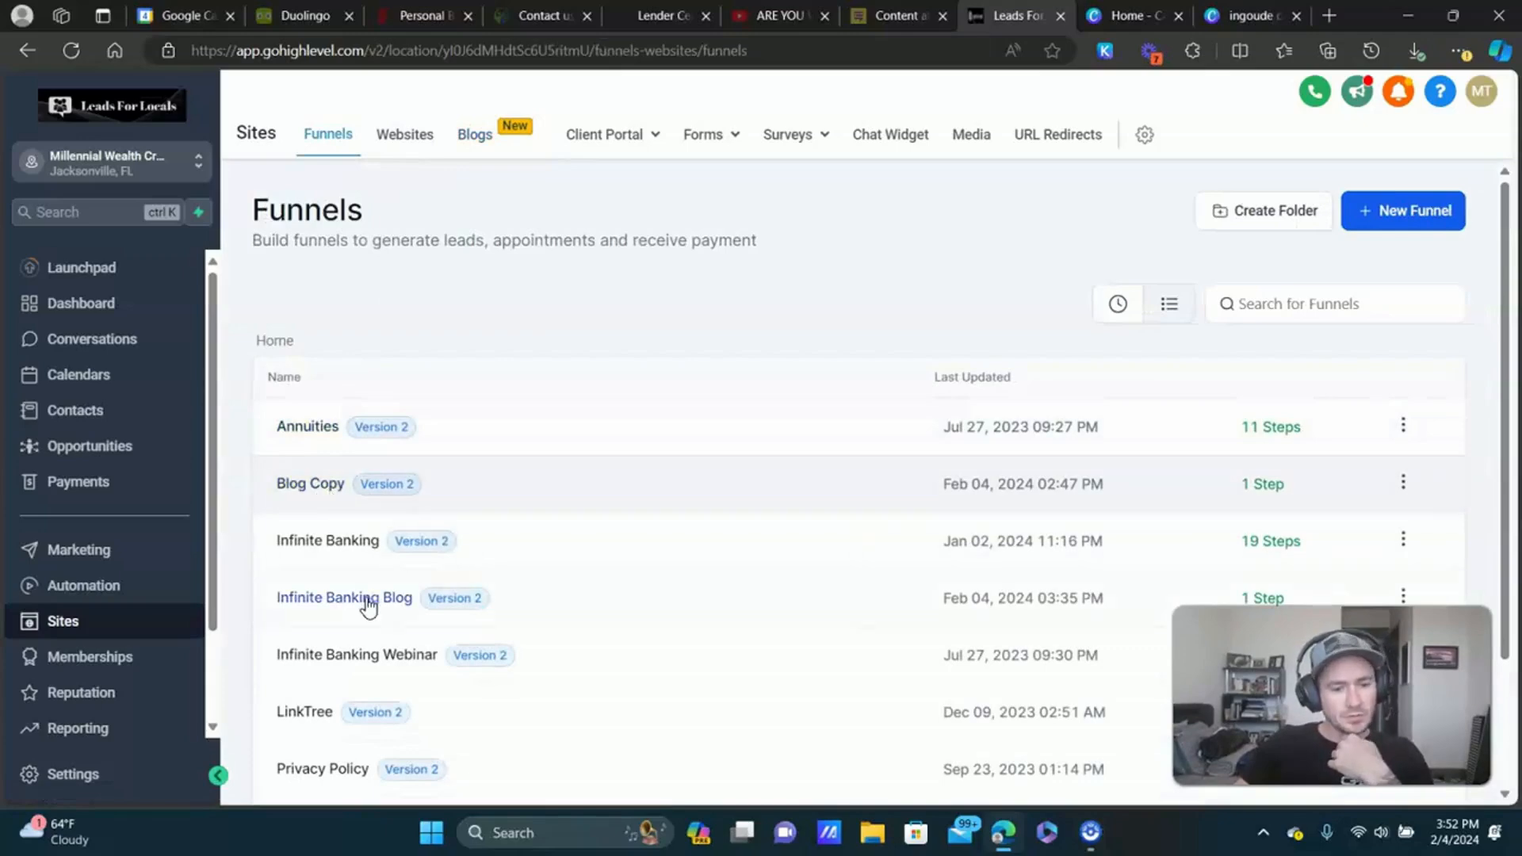
pyautogui.click(368, 601)
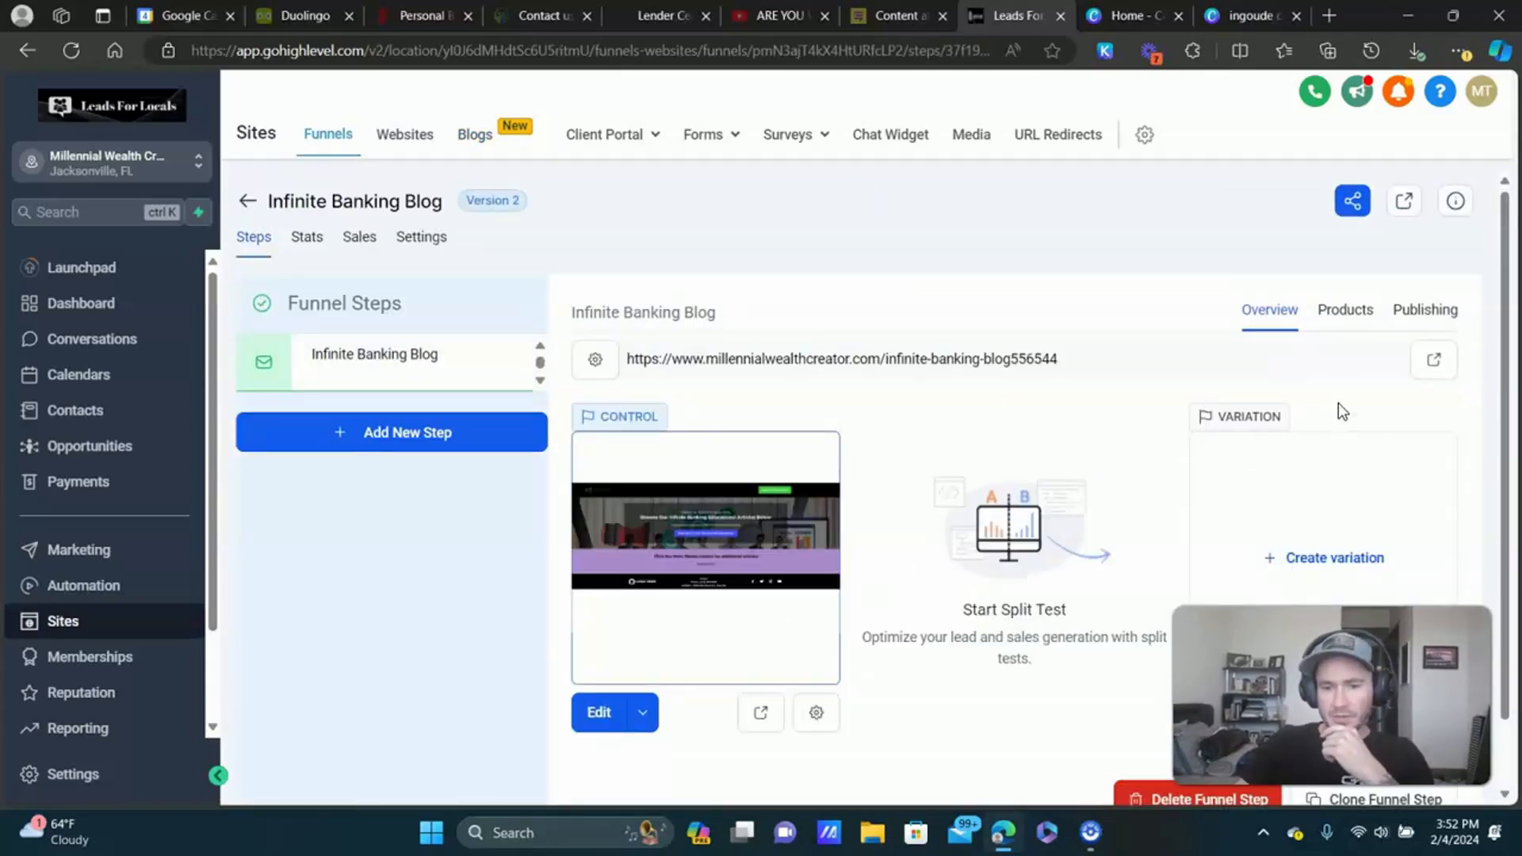
pyautogui.click(1435, 359)
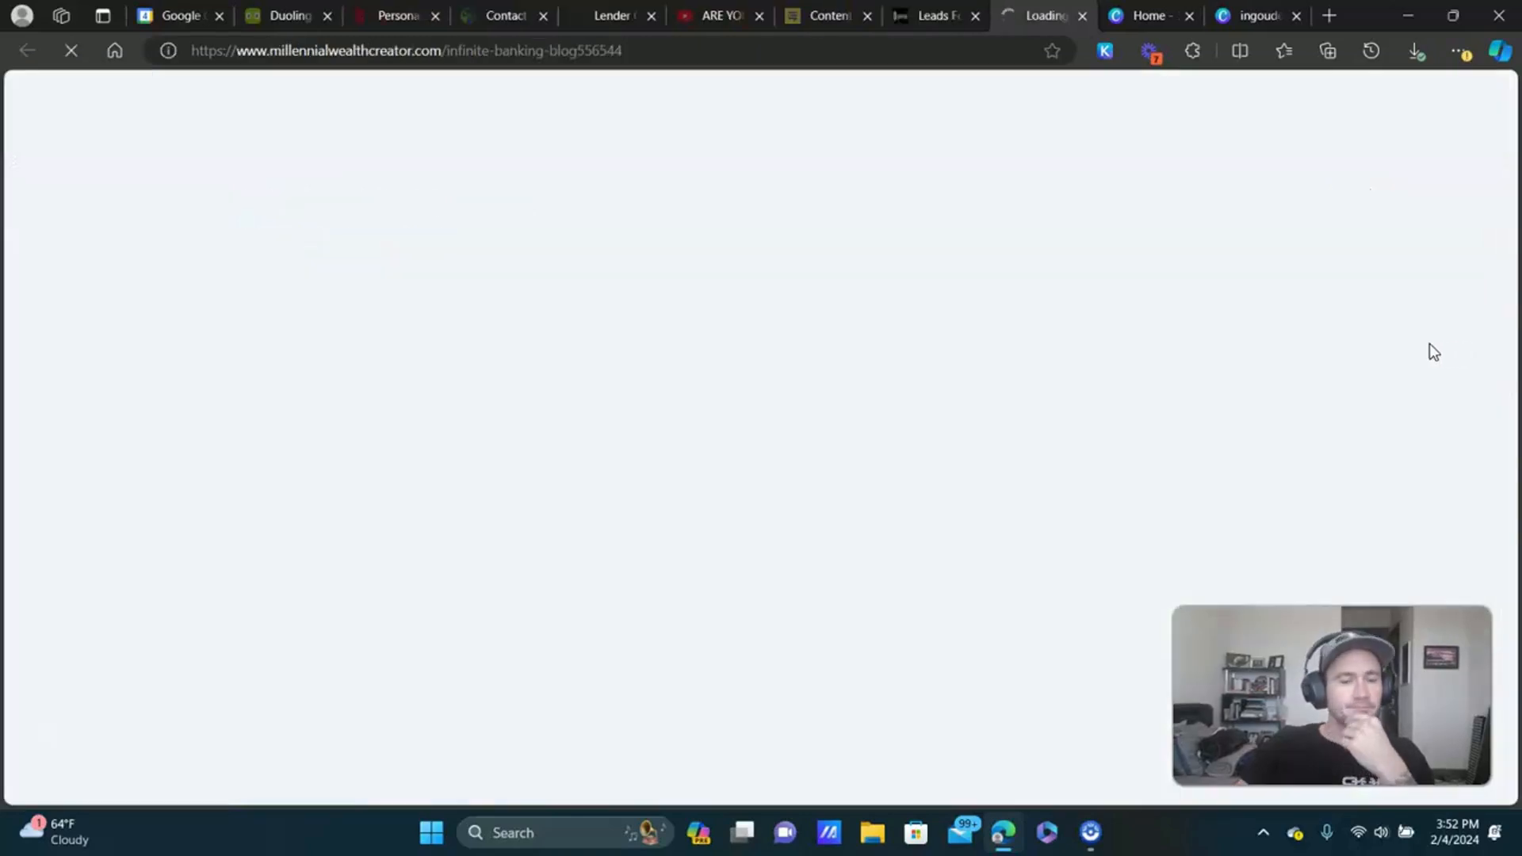
pyautogui.scroll(-4, 680, 497)
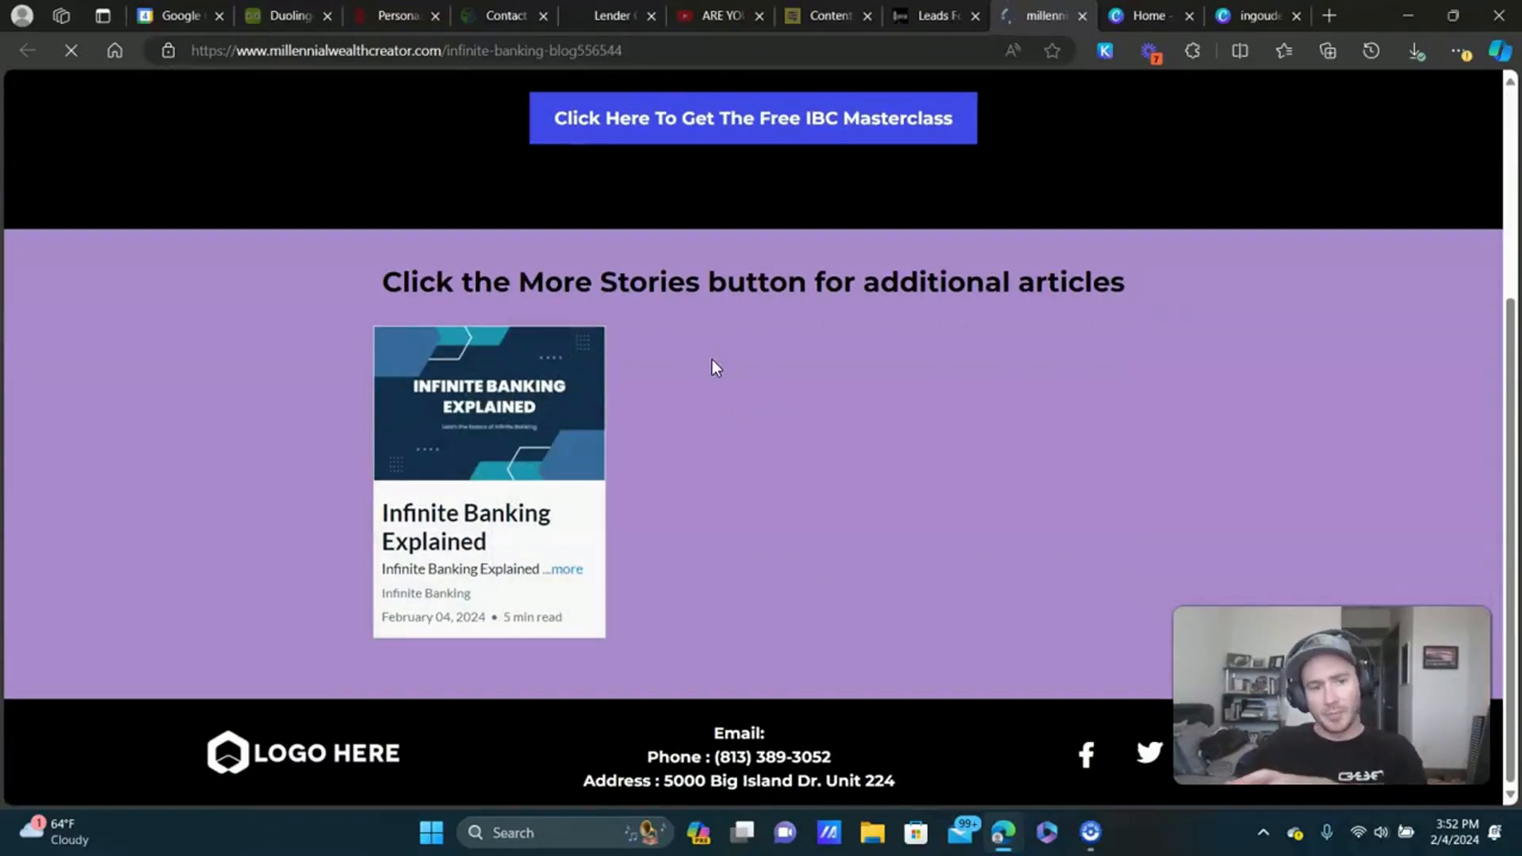
# Open the "Infinite Banking Explained" article on the live blog page and review its content.
pyautogui.click(546, 420)
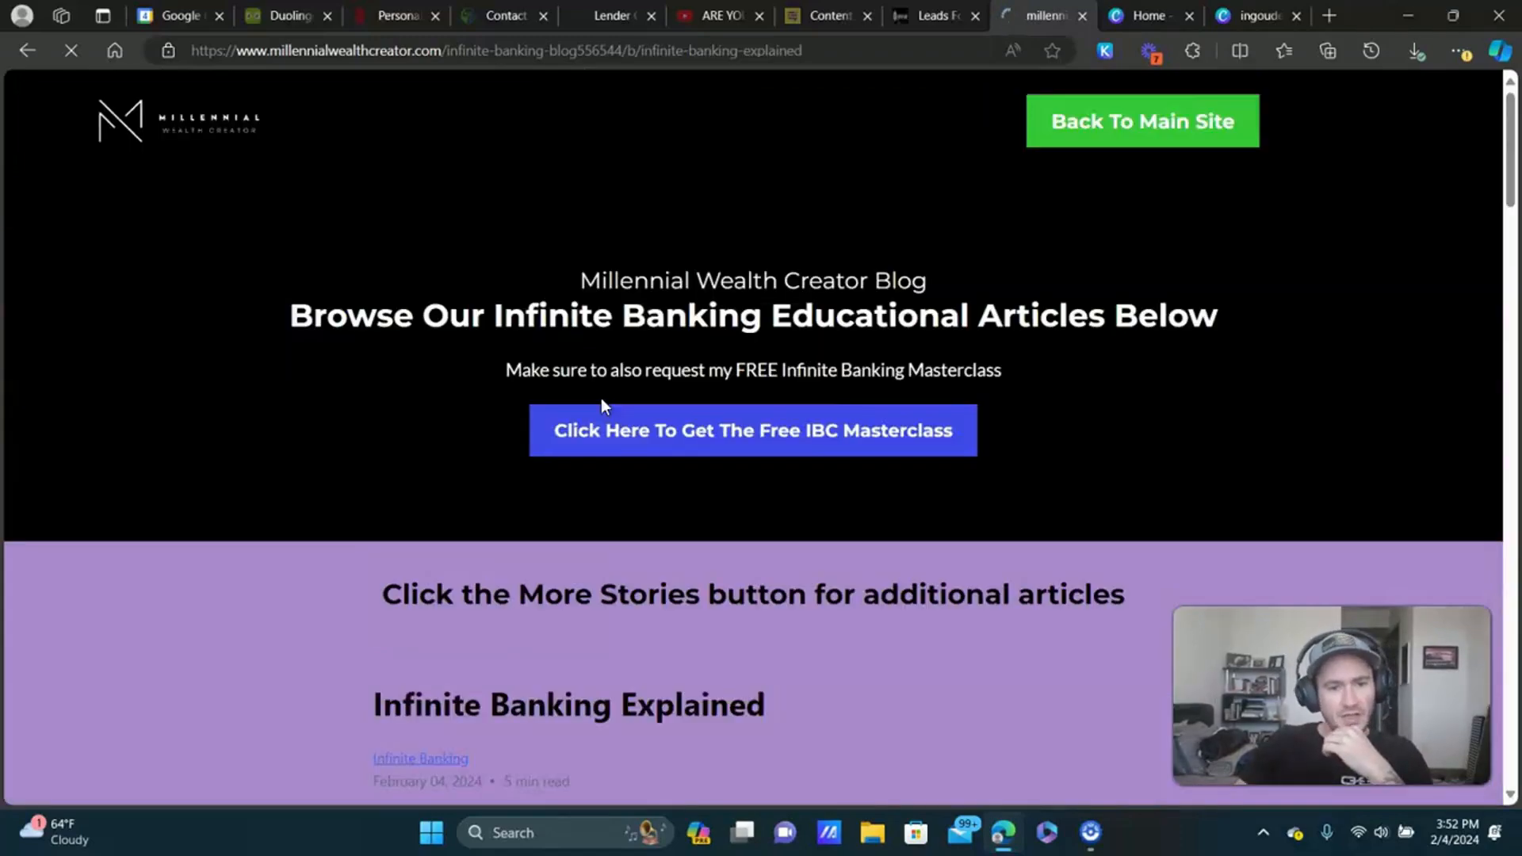
pyautogui.scroll(-6, 700, 441)
pyautogui.scroll(-15, 816, 336)
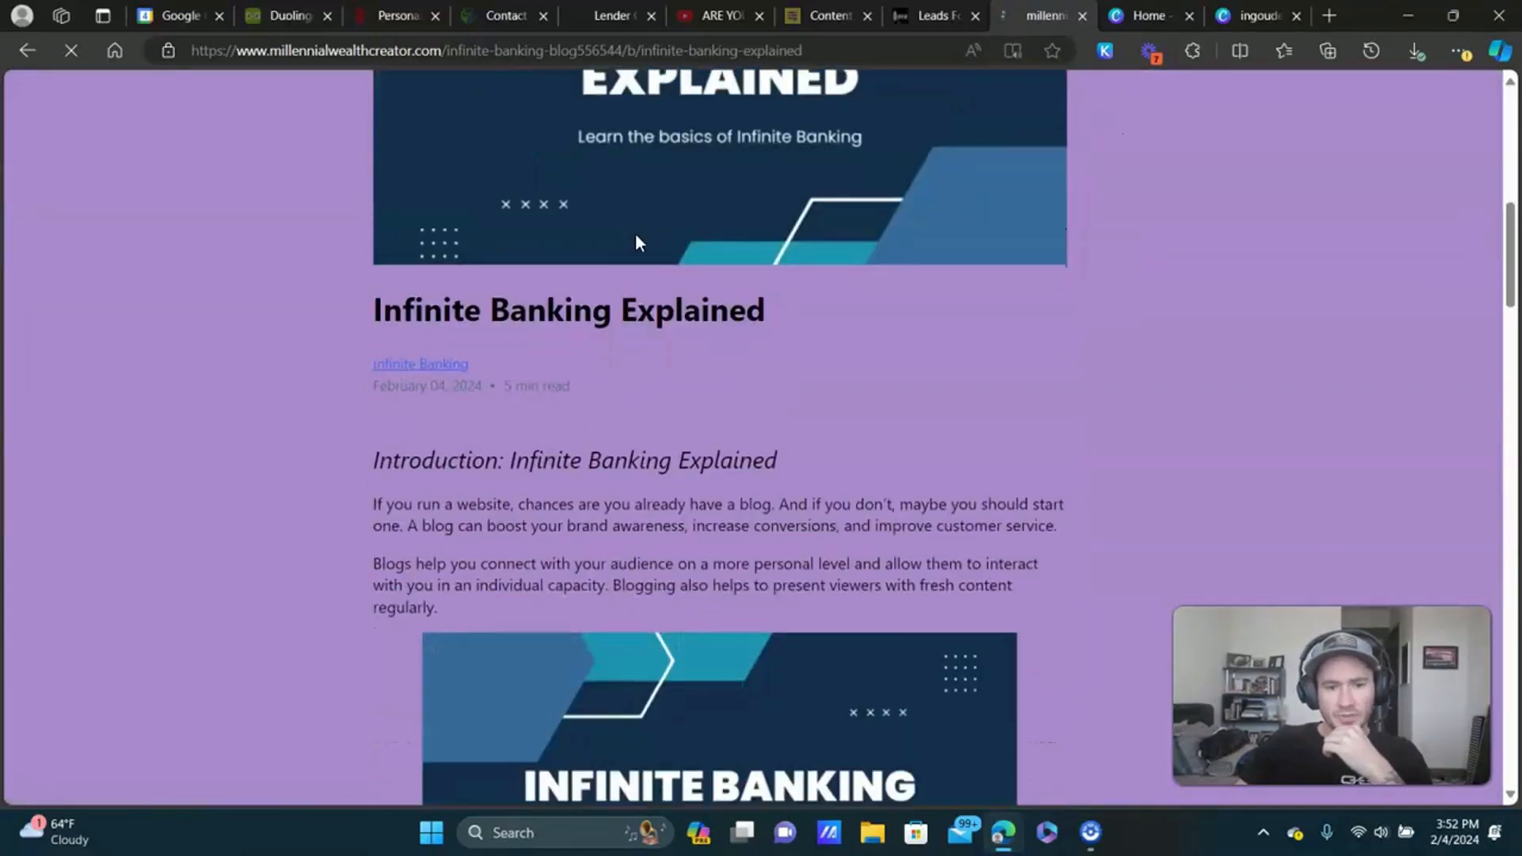
pyautogui.scroll(-15, 785, 262)
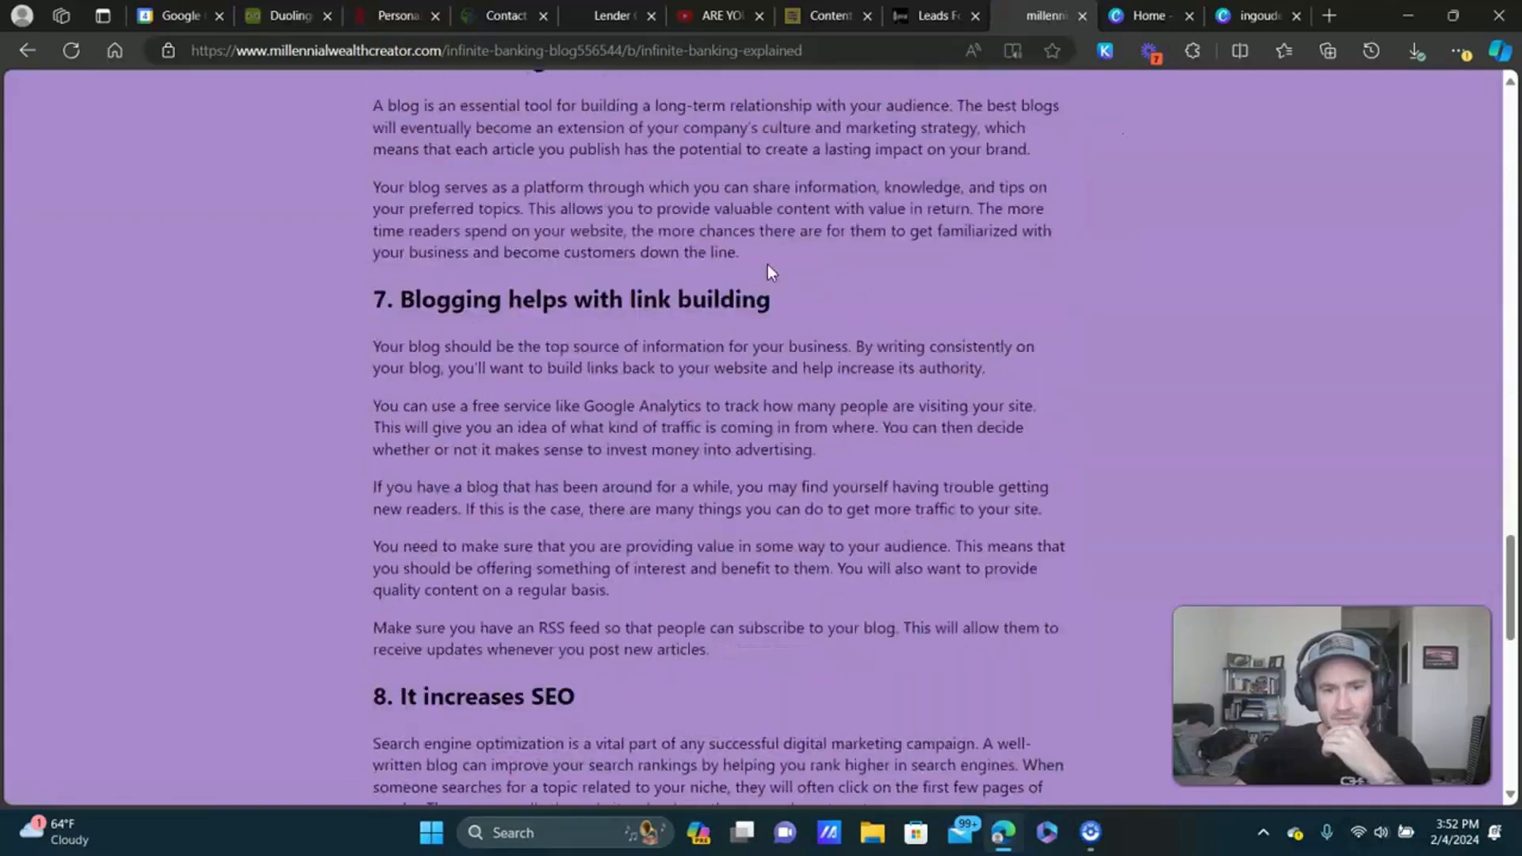
pyautogui.scroll(12, 756, 317)
# Test the link on the article's masterclass banner, close the page it opens and look through the article again.
pyautogui.click(749, 333)
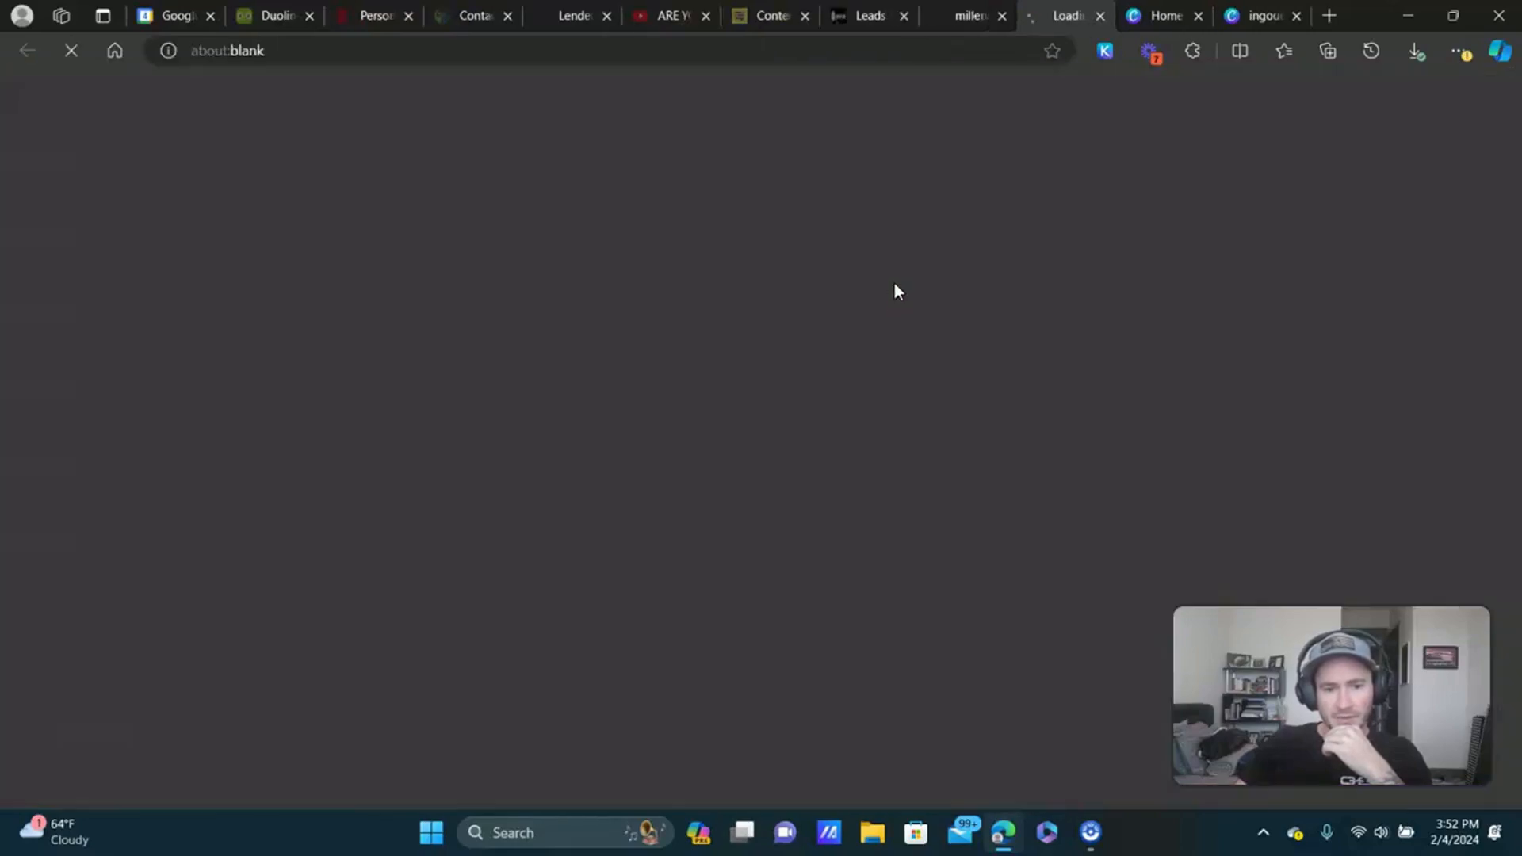
pyautogui.click(1100, 18)
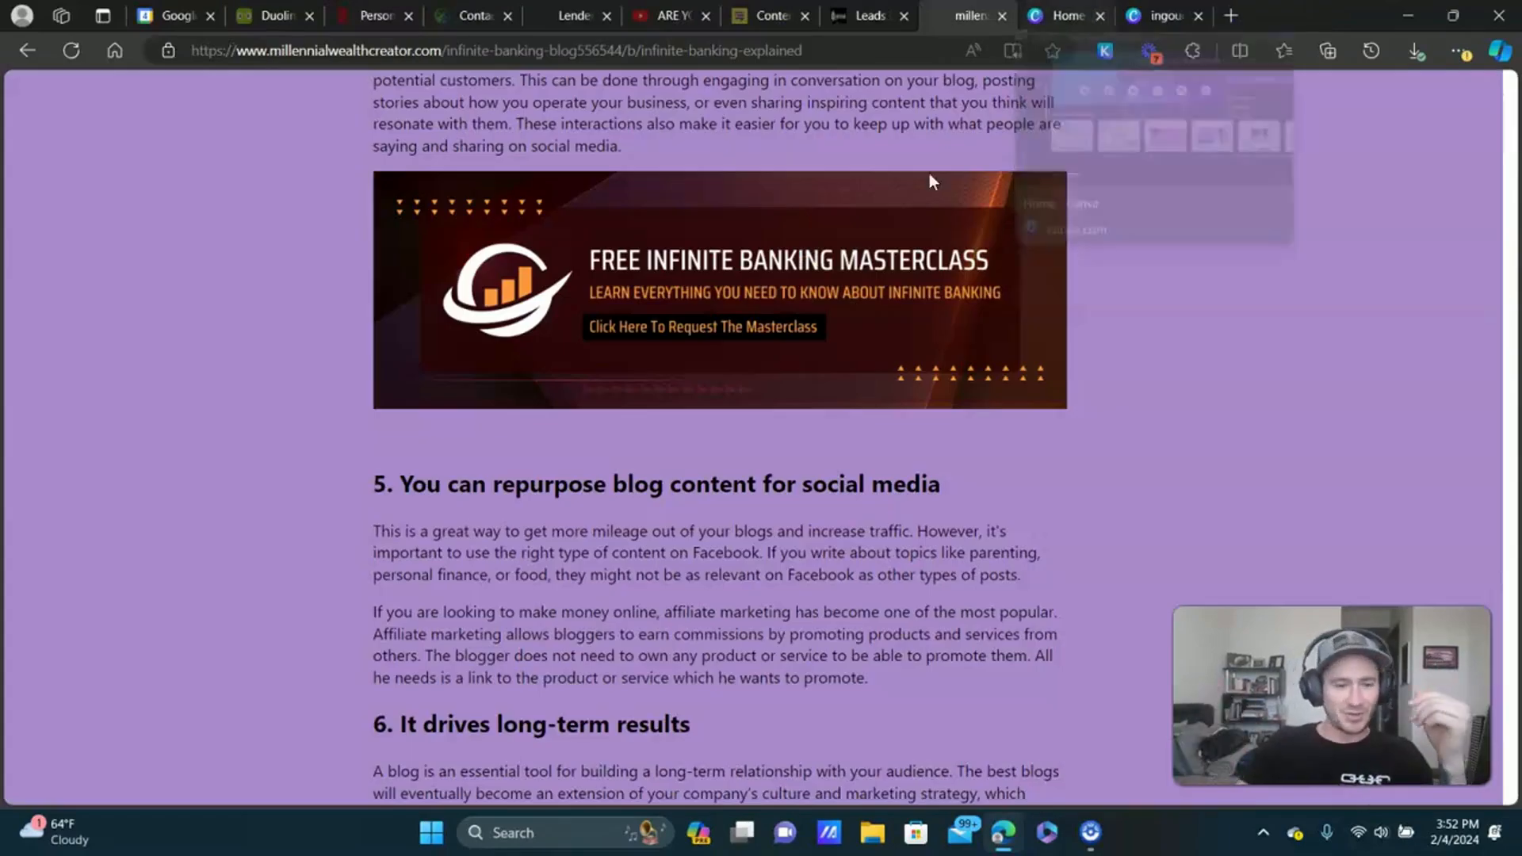
pyautogui.scroll(-8, 823, 274)
pyautogui.scroll(2, 767, 320)
pyautogui.scroll(12, 767, 320)
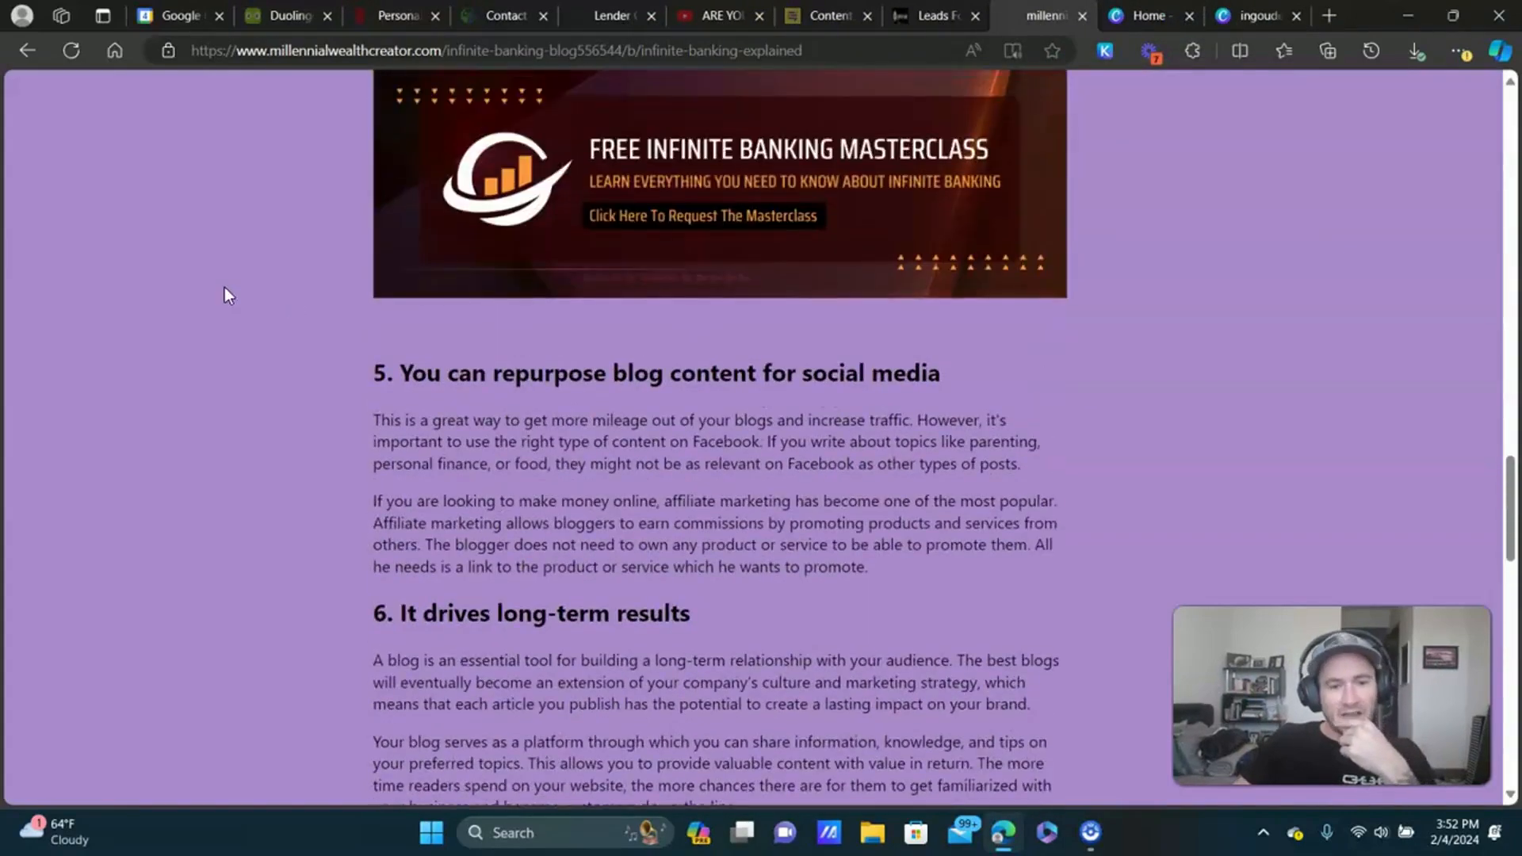
# Look through the header and cover image of the "Infinite Banking Explained" article on the live blog page.
pyautogui.scroll(10, 858, 299)
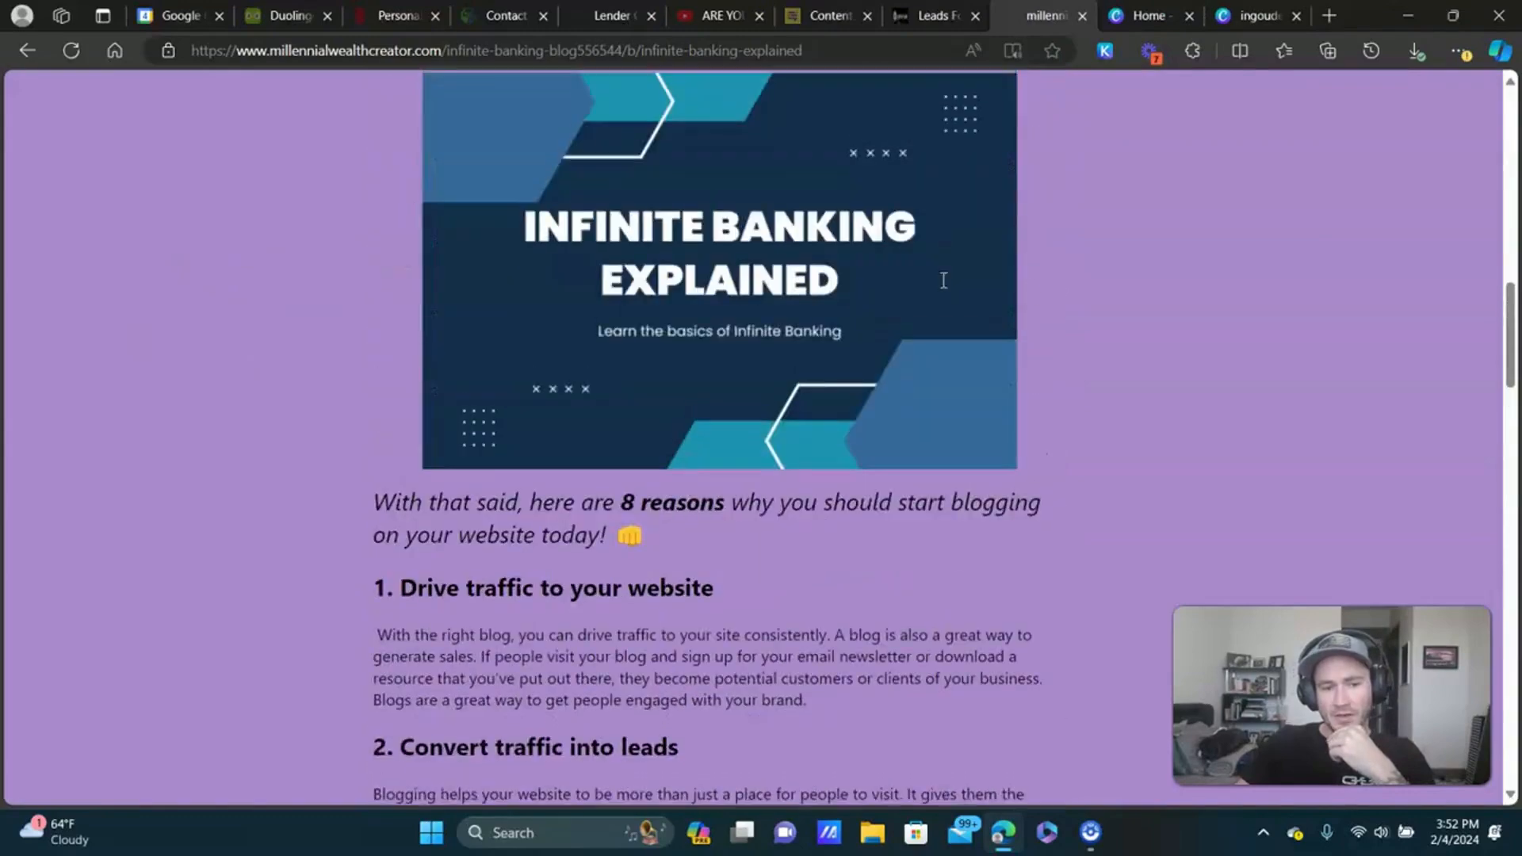
pyautogui.scroll(6, 889, 266)
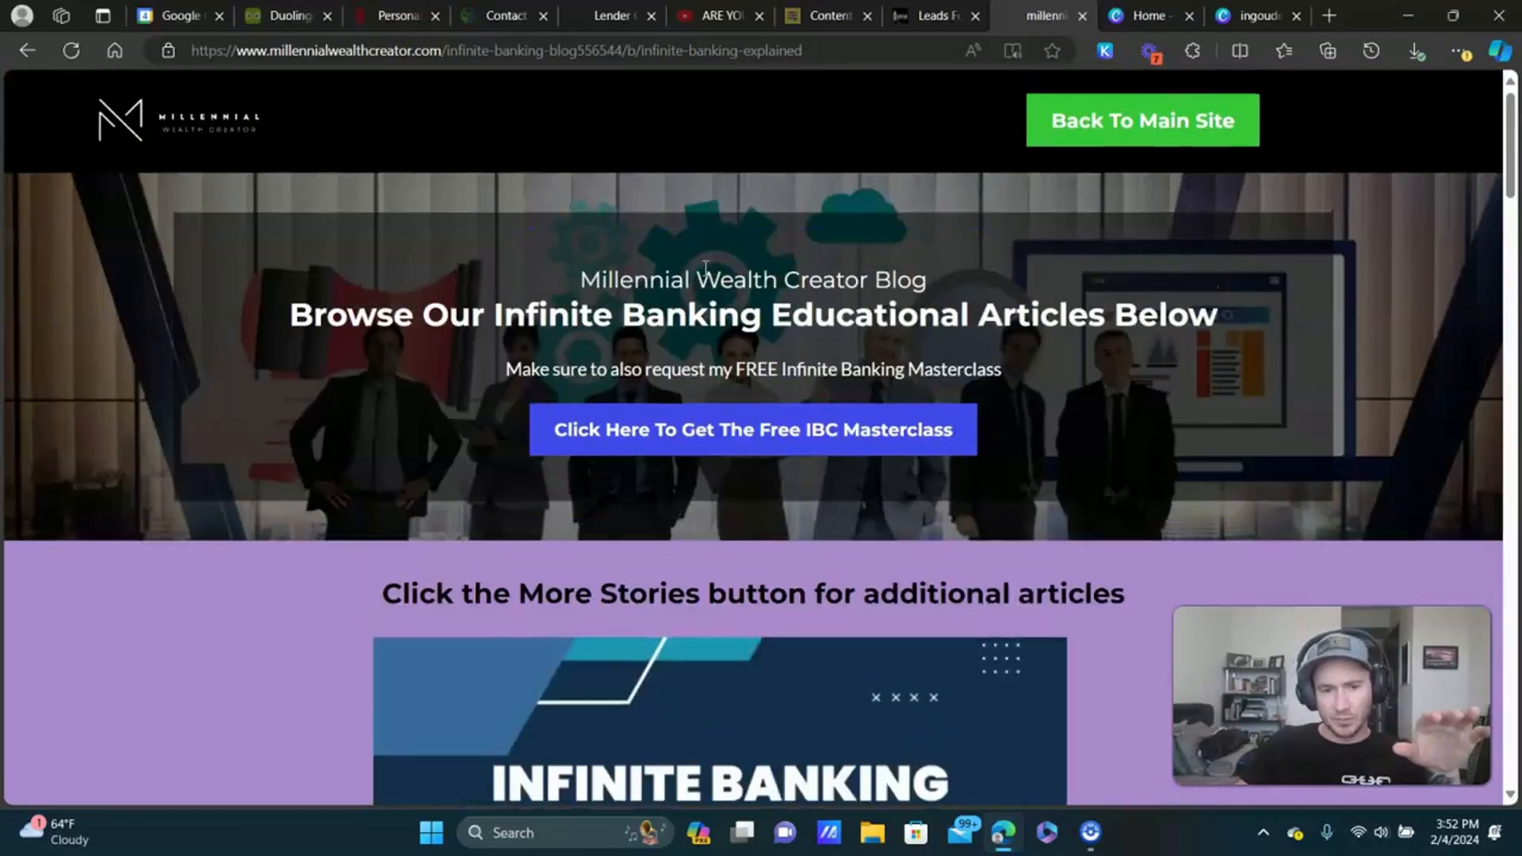
pyautogui.scroll(-4, 567, 512)
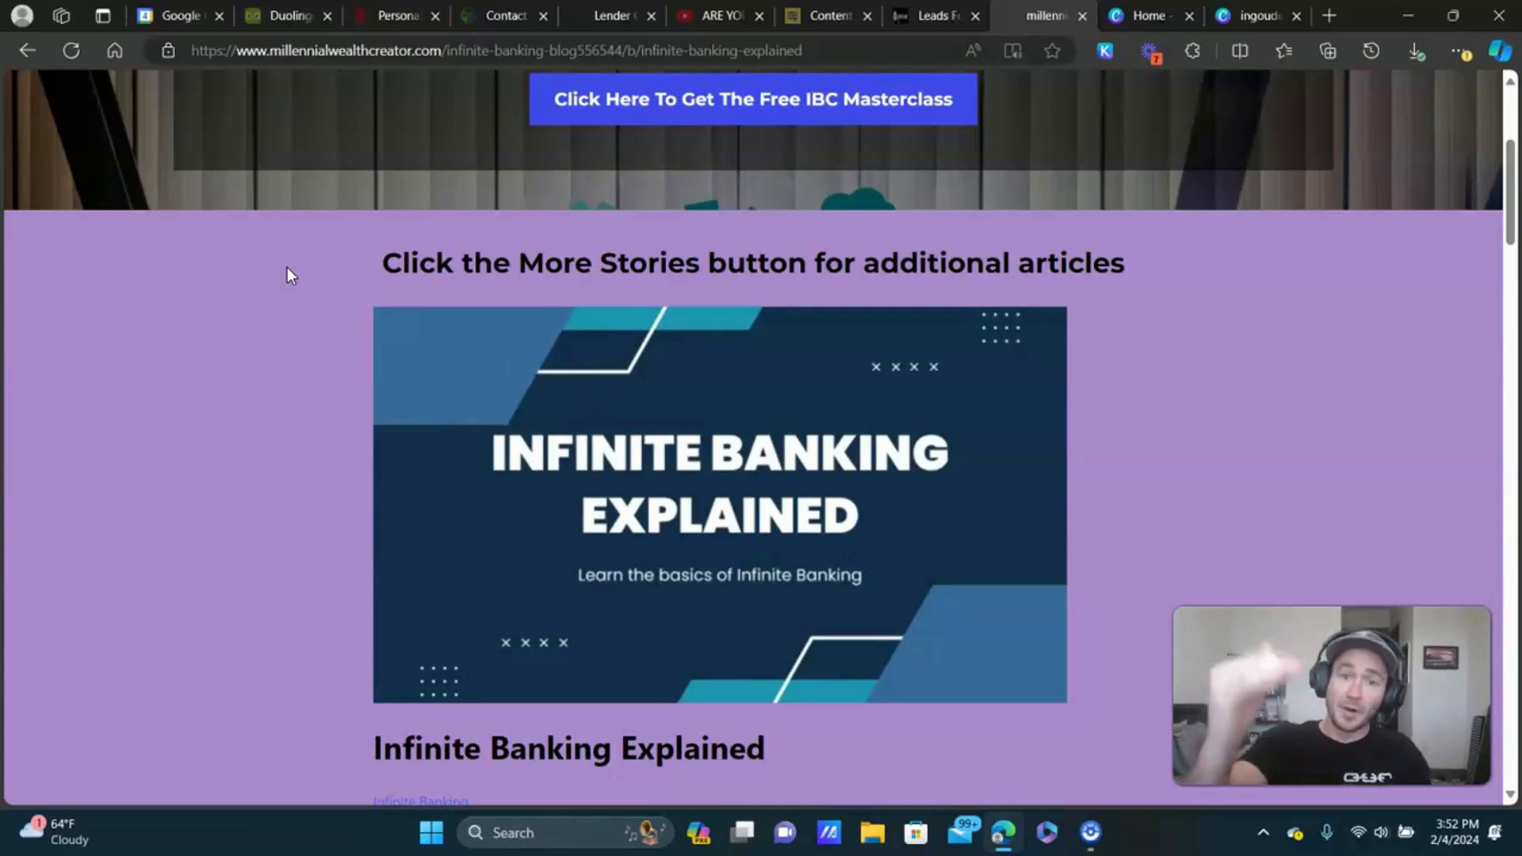
pyautogui.scroll(4, 295, 271)
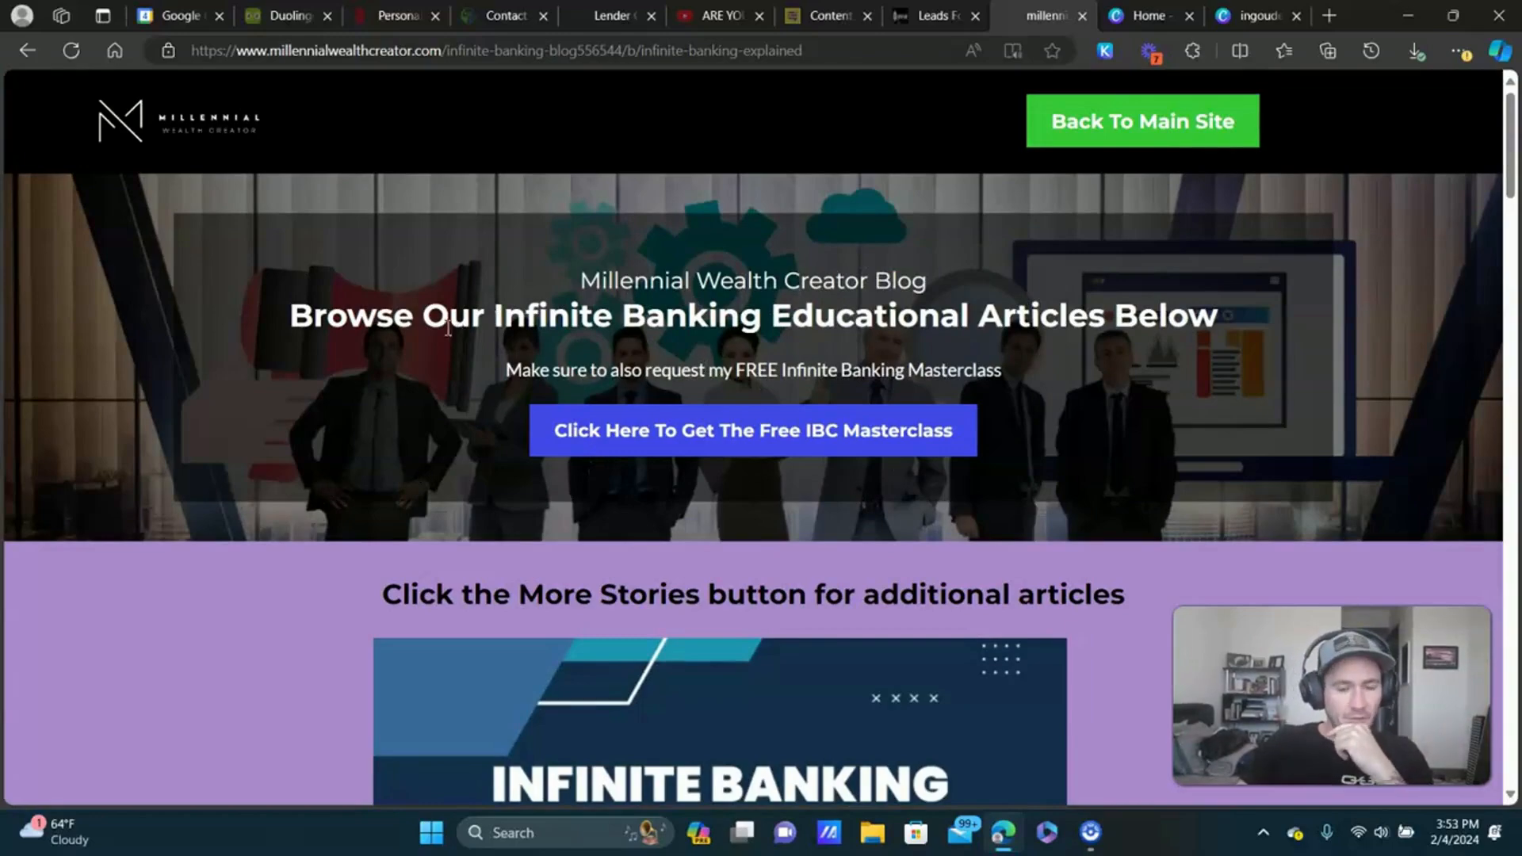
pyautogui.scroll(-3, 331, 342)
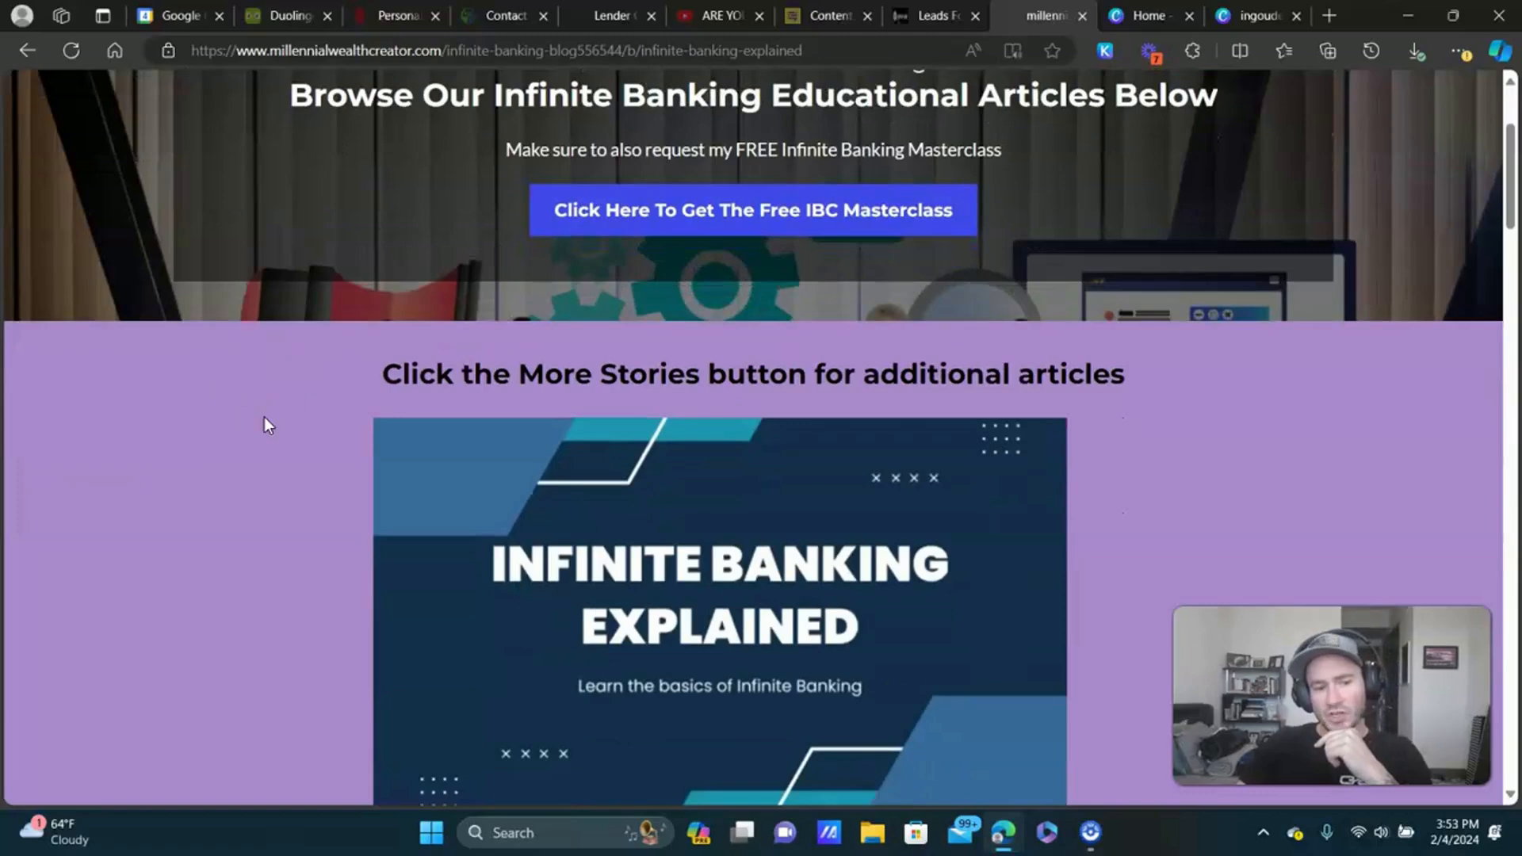
# Open the Infinite Banking Blog funnel page for editing in a new tab and close the Canva tabs.
pyautogui.click(936, 15)
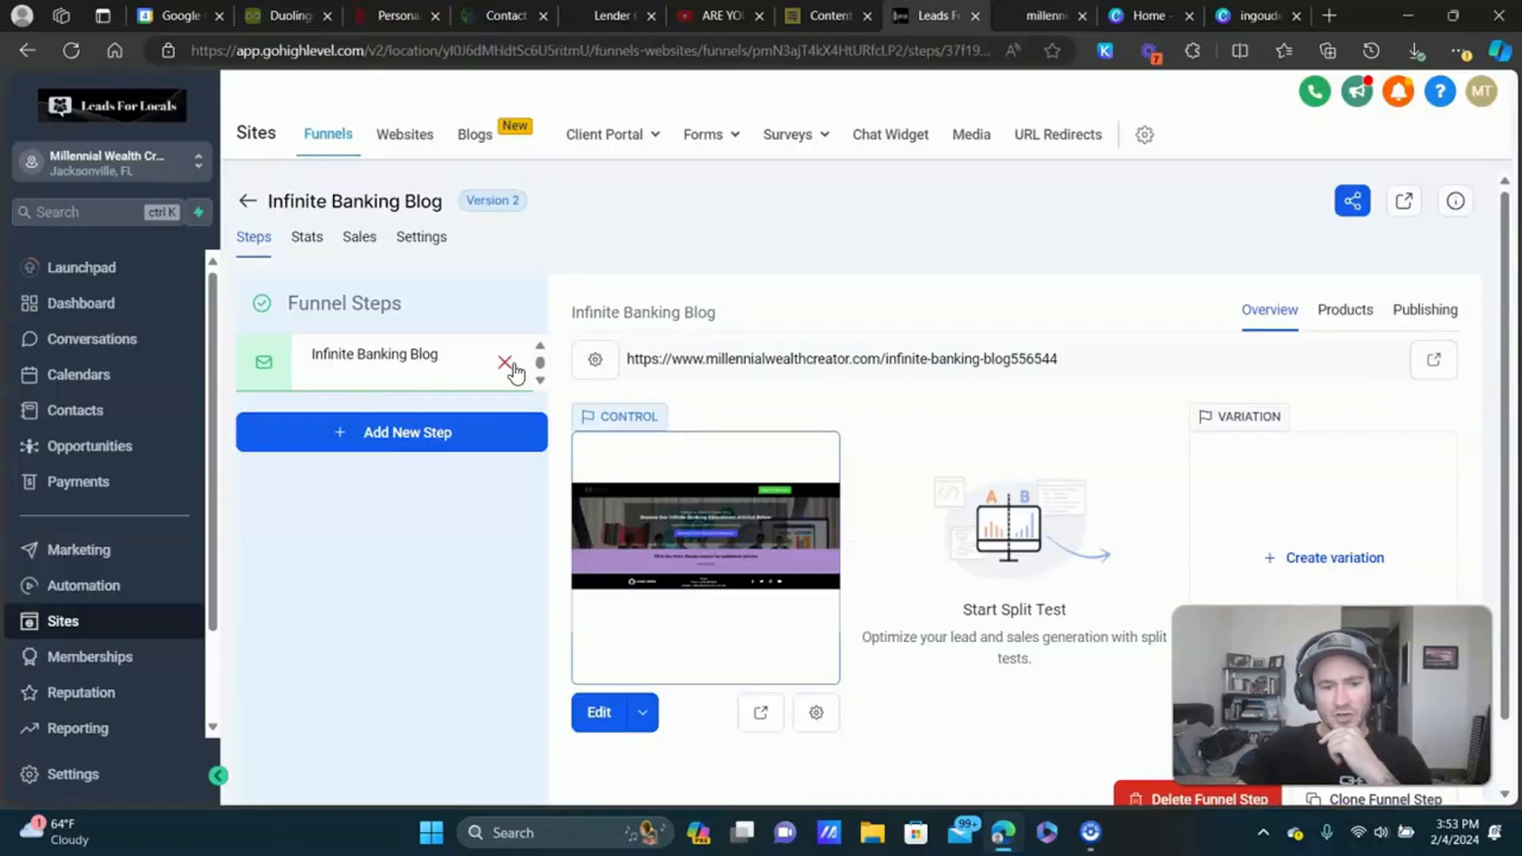
pyautogui.click(639, 713)
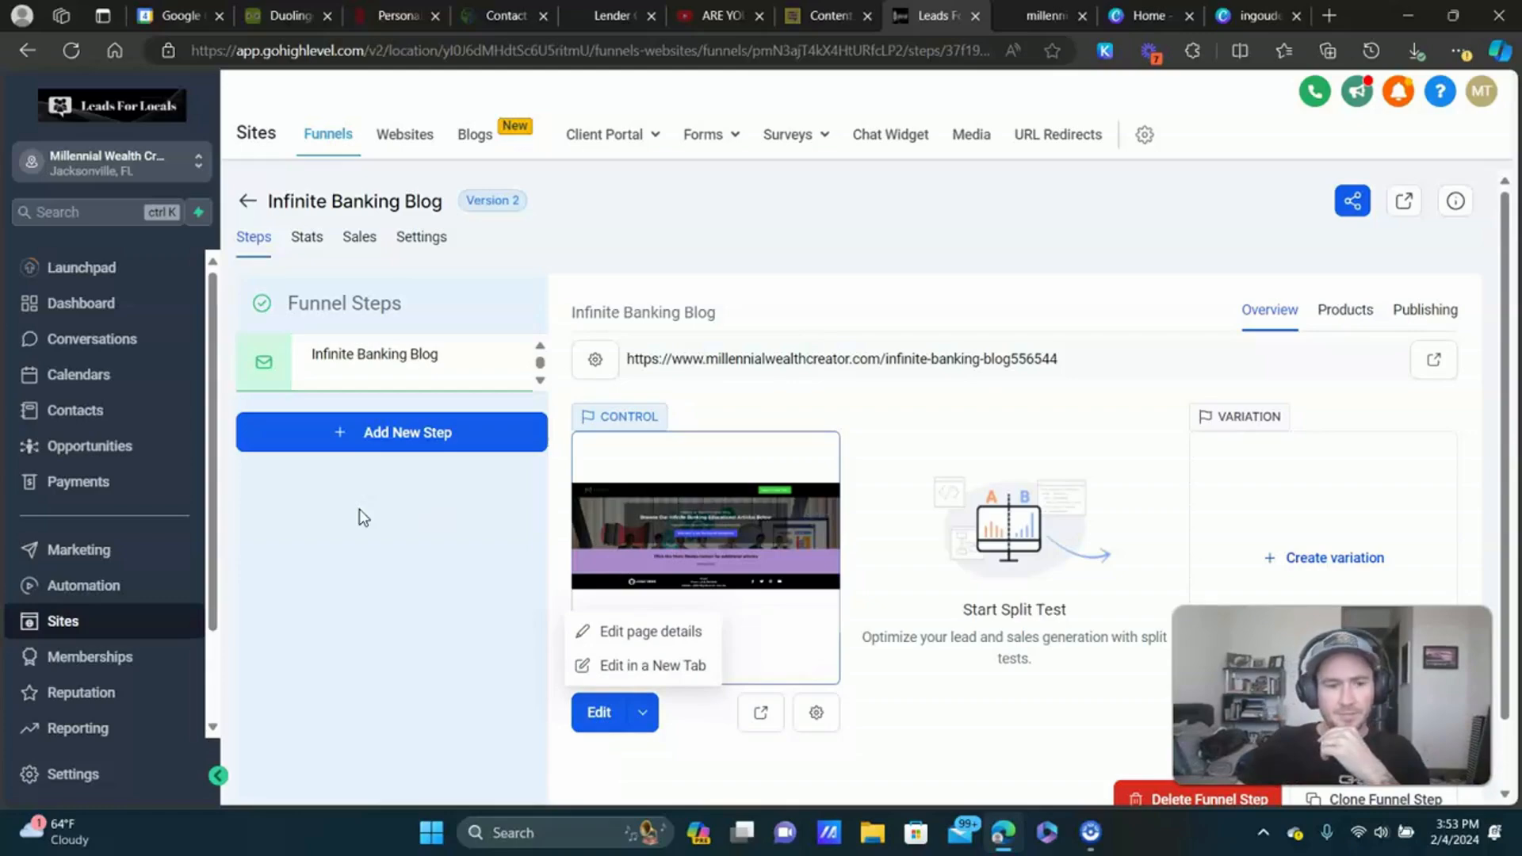
pyautogui.click(644, 717)
pyautogui.click(674, 666)
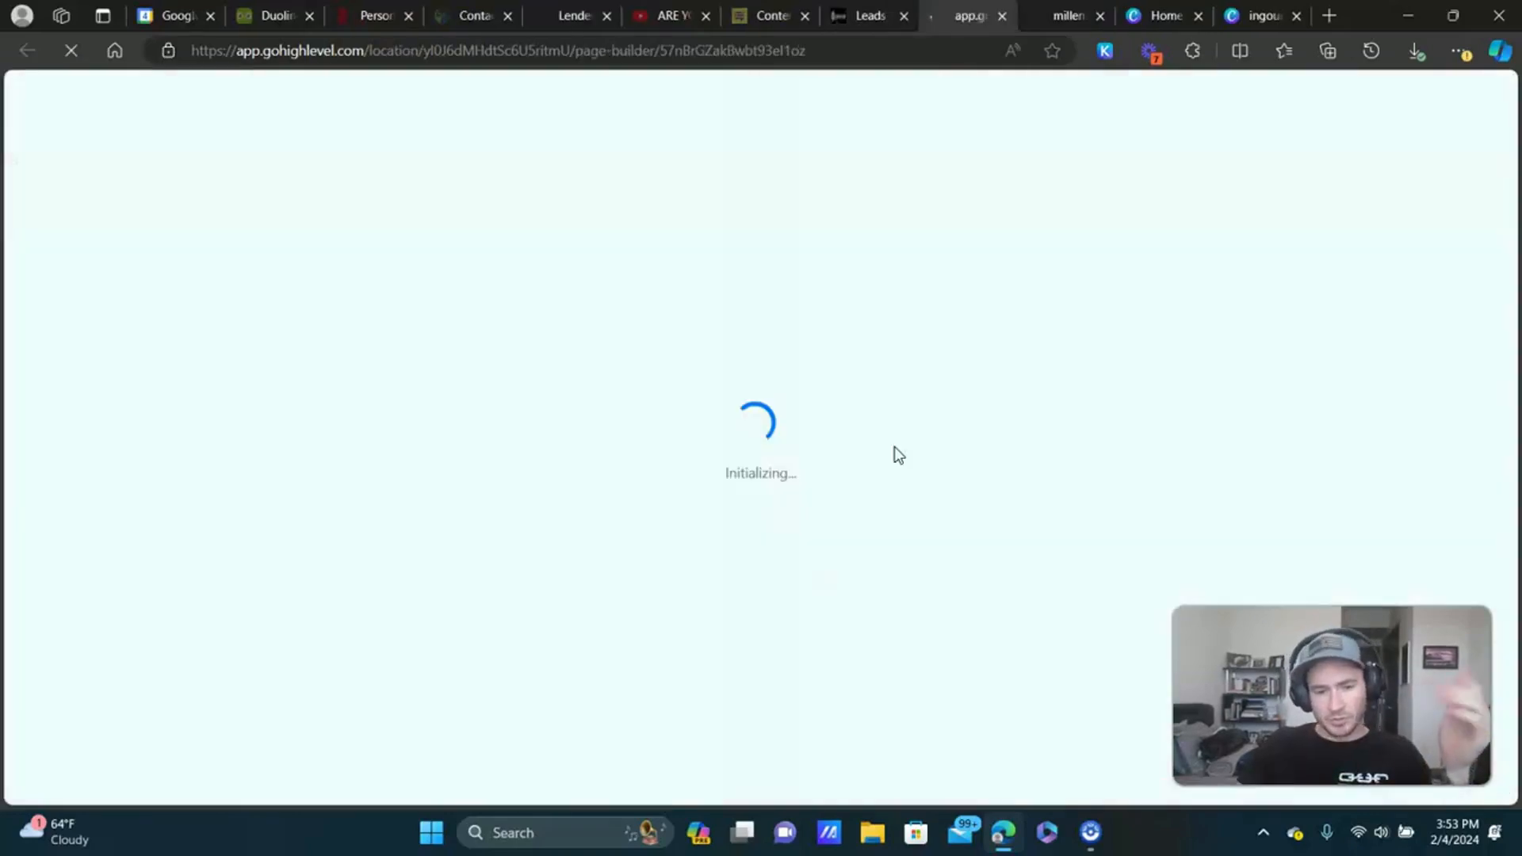
pyautogui.click(1296, 18)
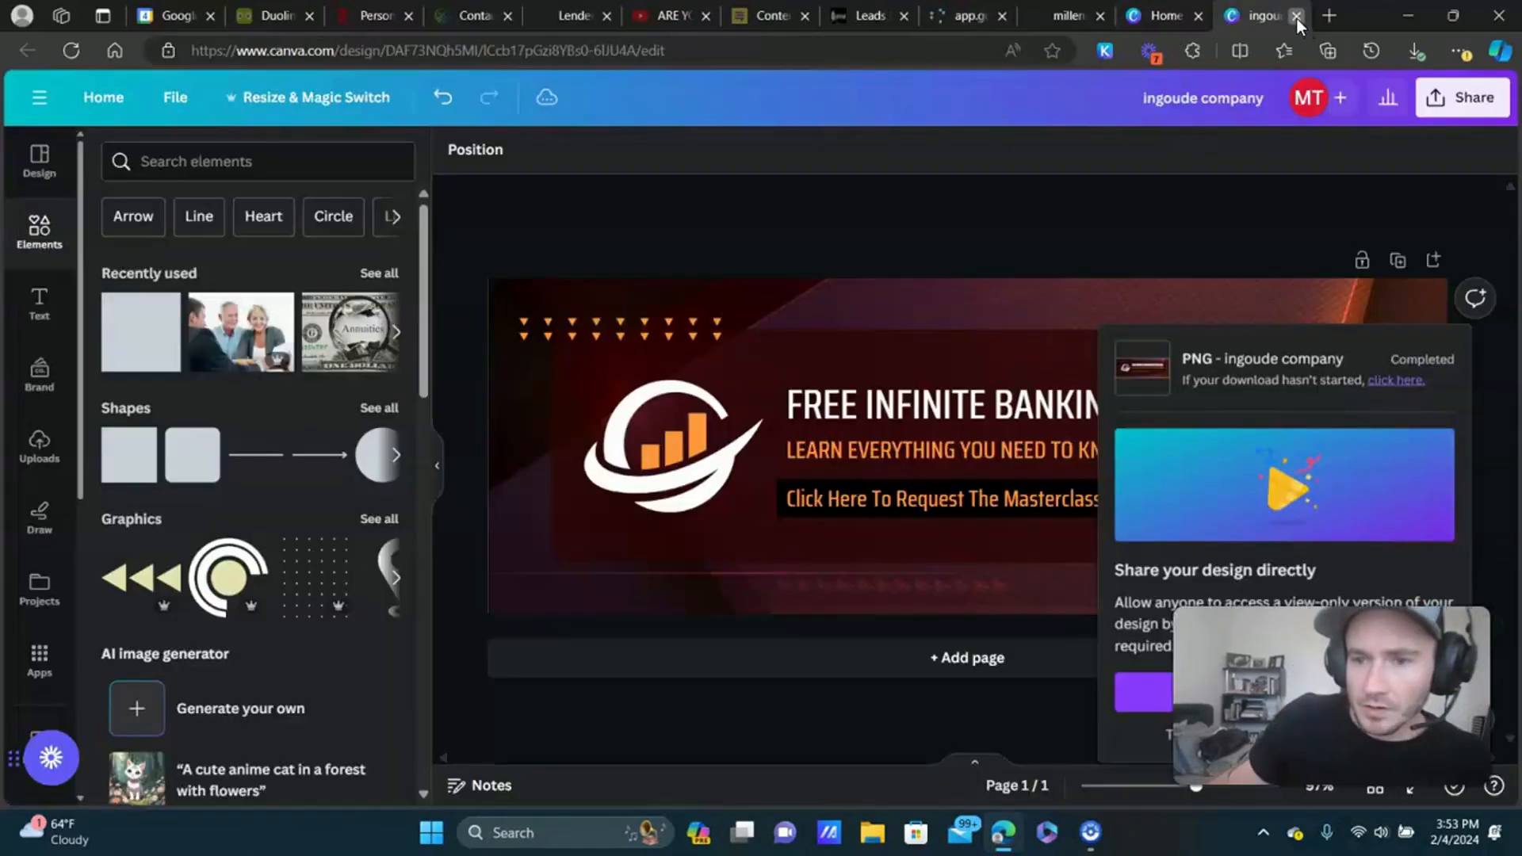
pyautogui.click(1295, 18)
pyautogui.click(1295, 18)
pyautogui.click(1138, 16)
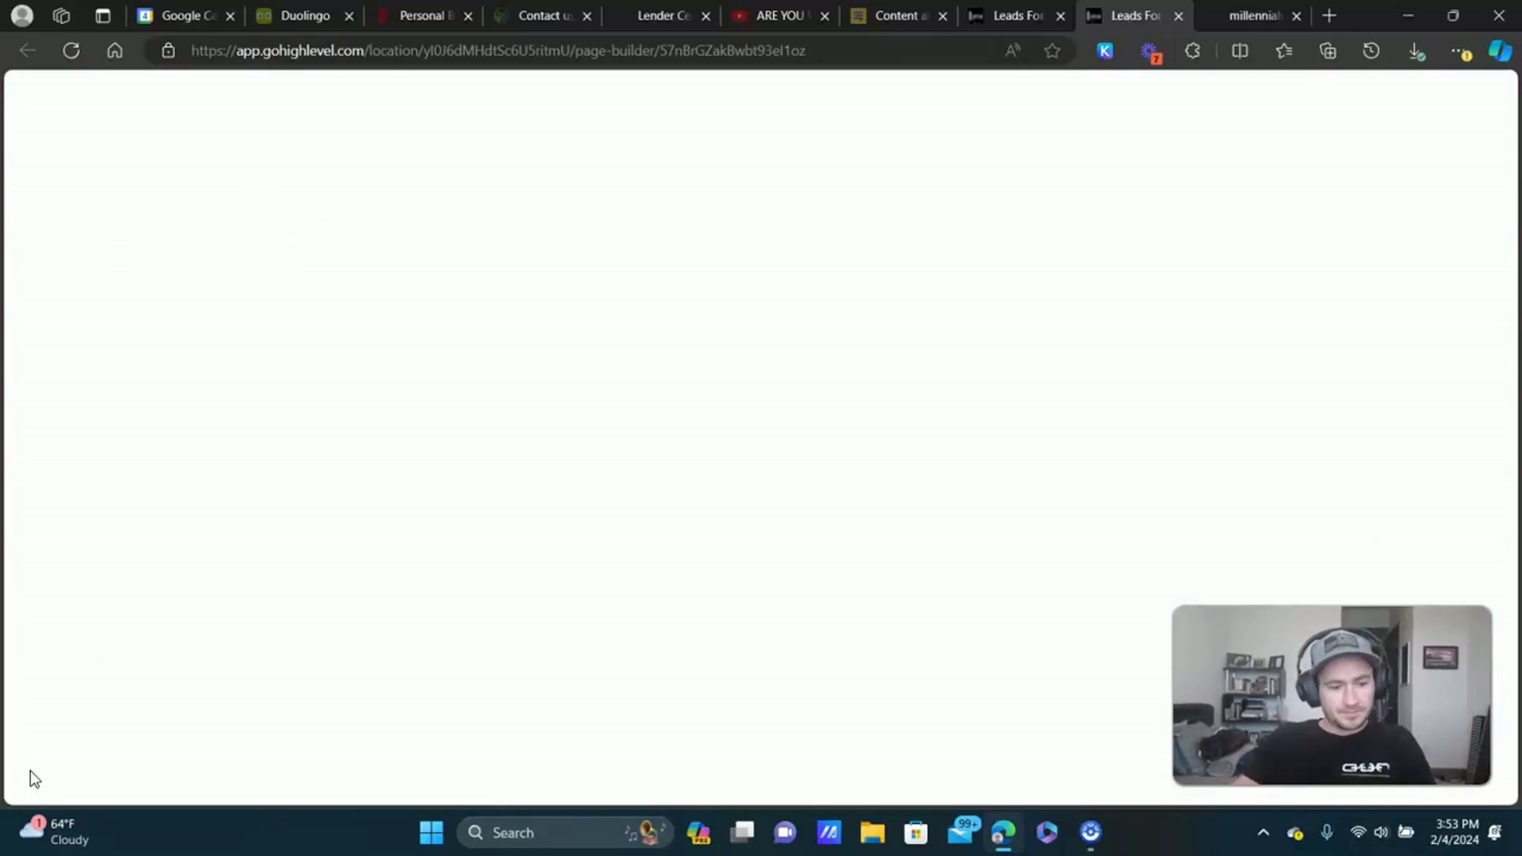
# Change the background color of the blog articles section to white, save the page and close the SEO meta data.
pyautogui.scroll(-4, 220, 442)
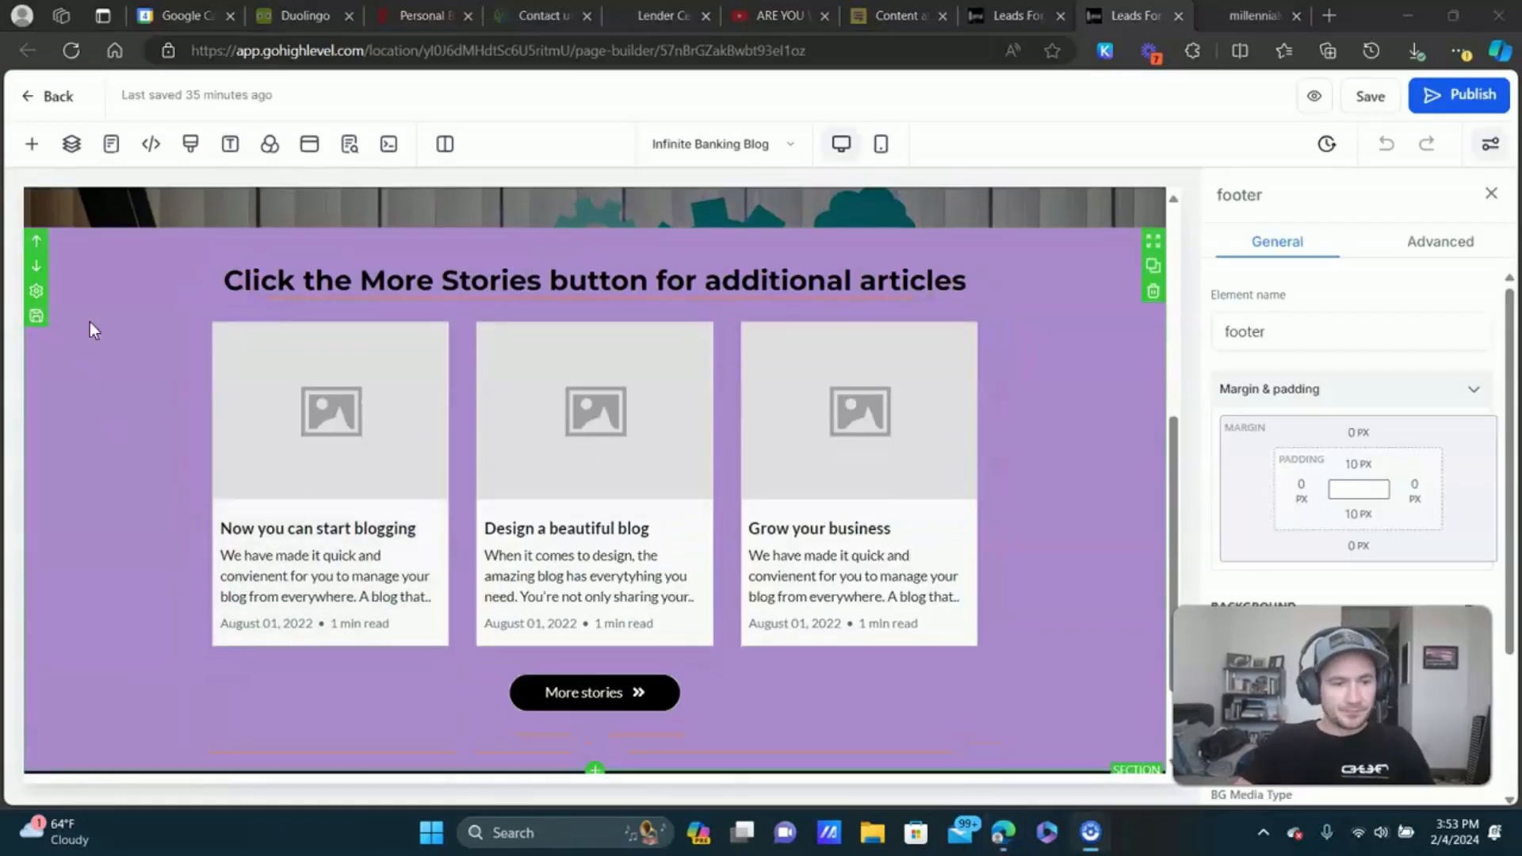
pyautogui.click(92, 247)
pyautogui.scroll(-3, 1317, 372)
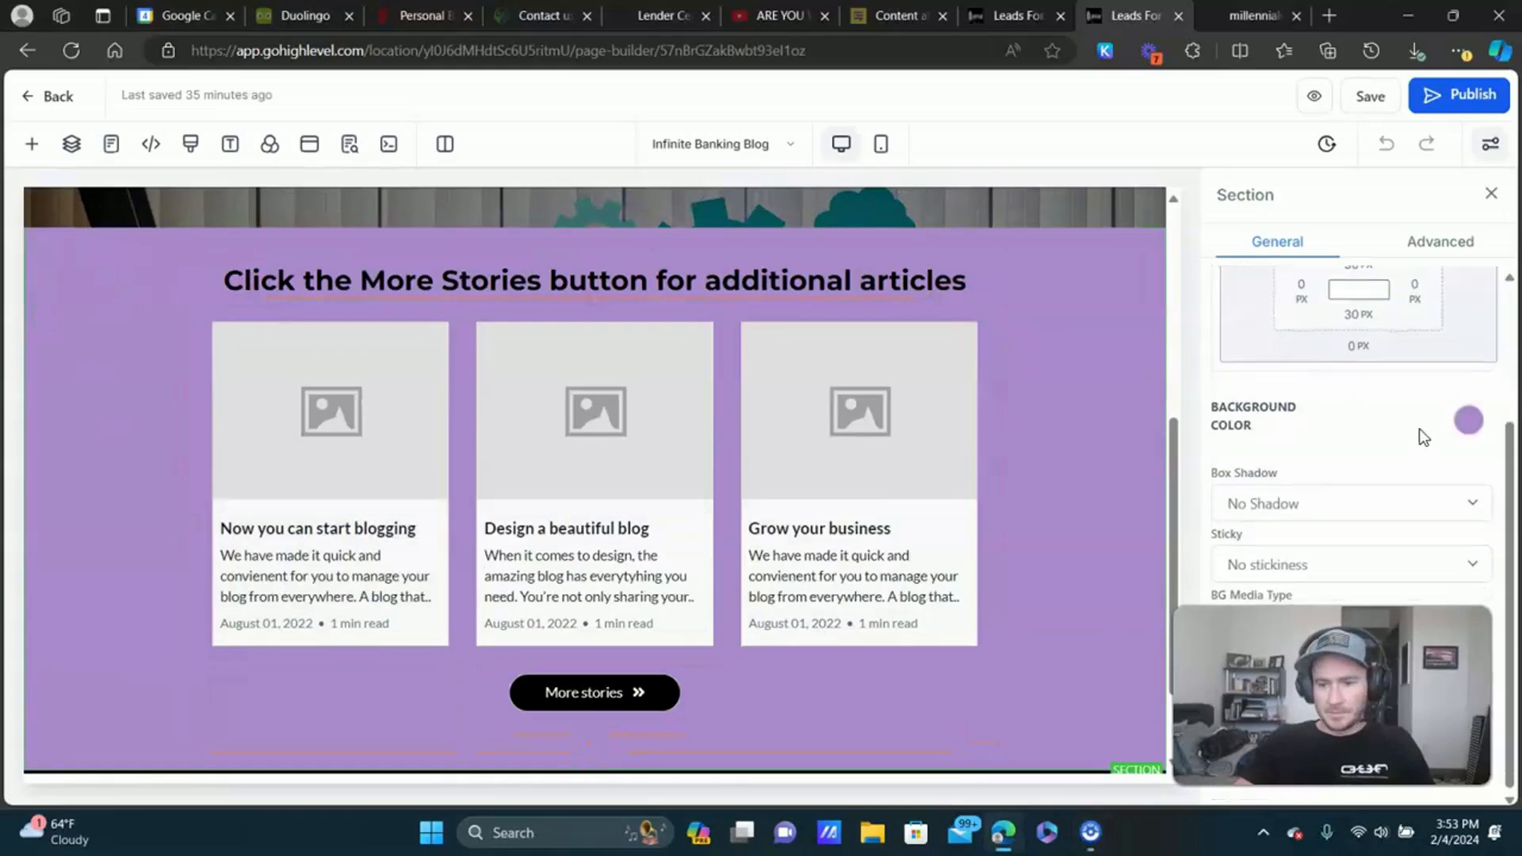
pyautogui.click(1466, 432)
pyautogui.click(1339, 474)
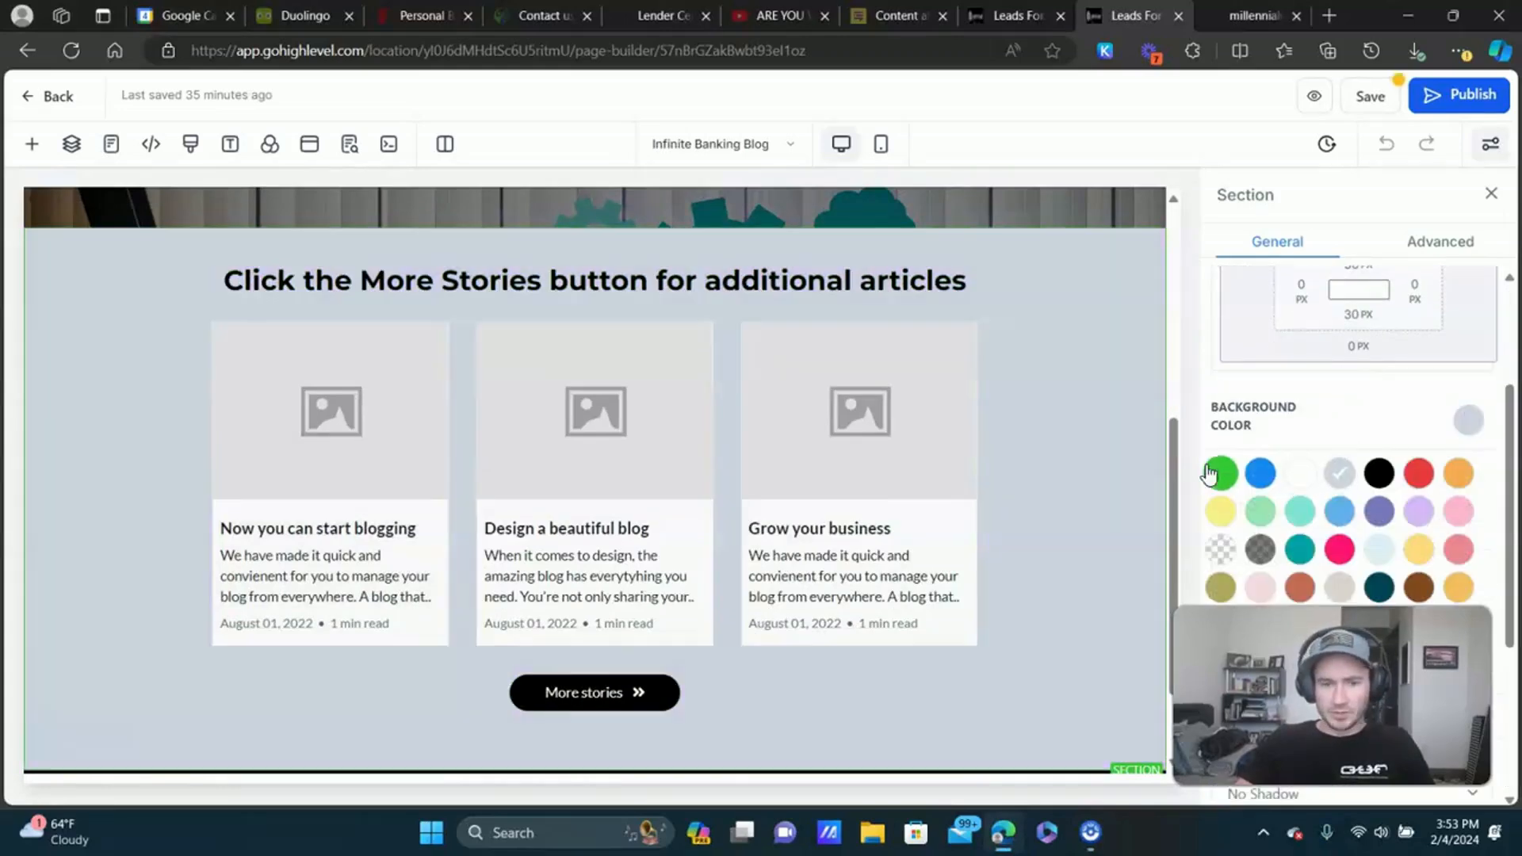
pyautogui.click(1300, 480)
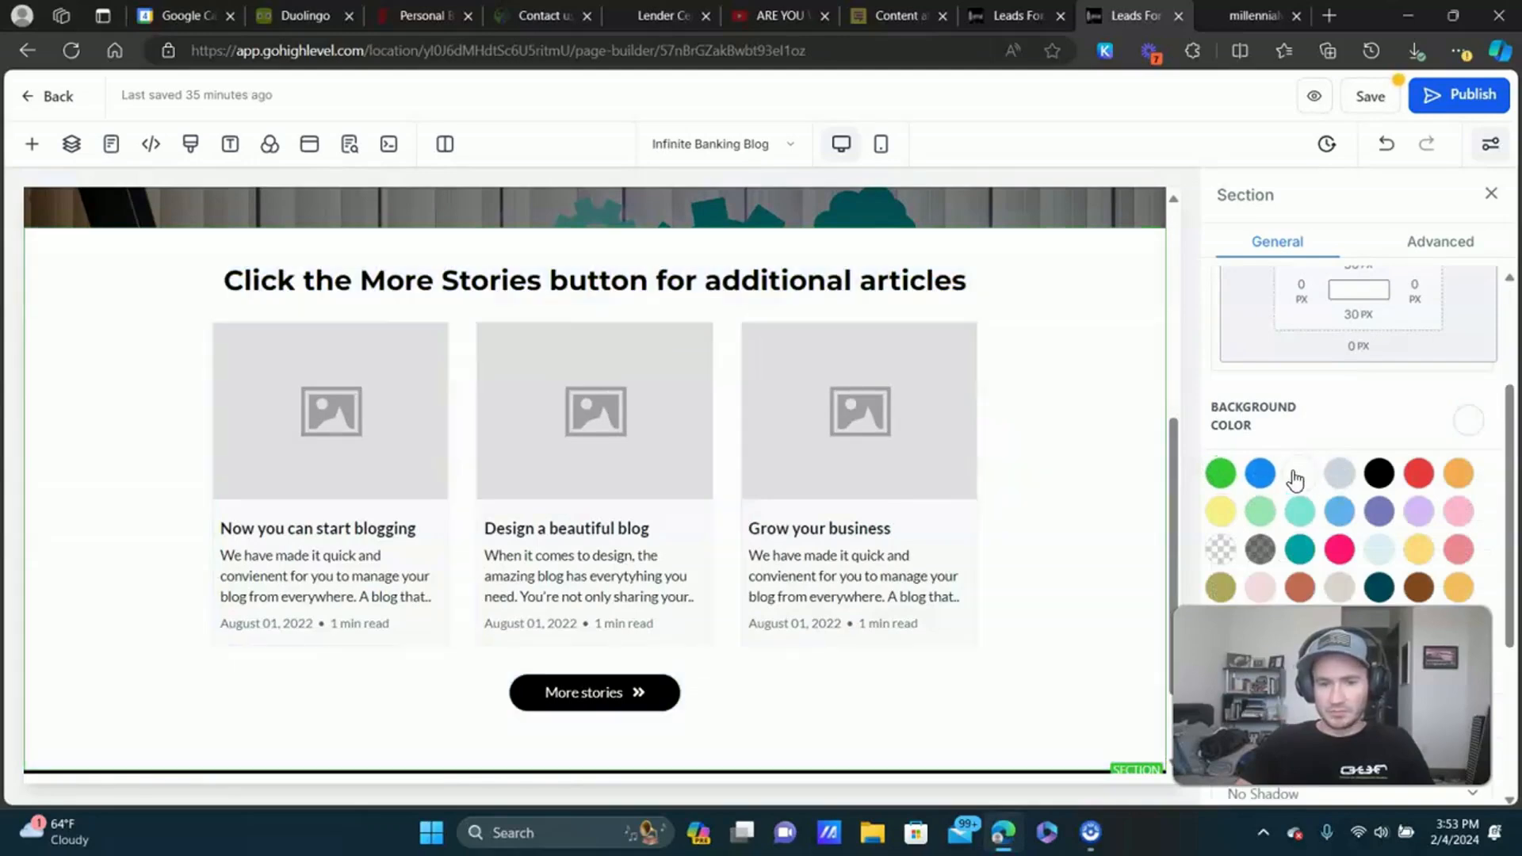
pyautogui.click(1390, 100)
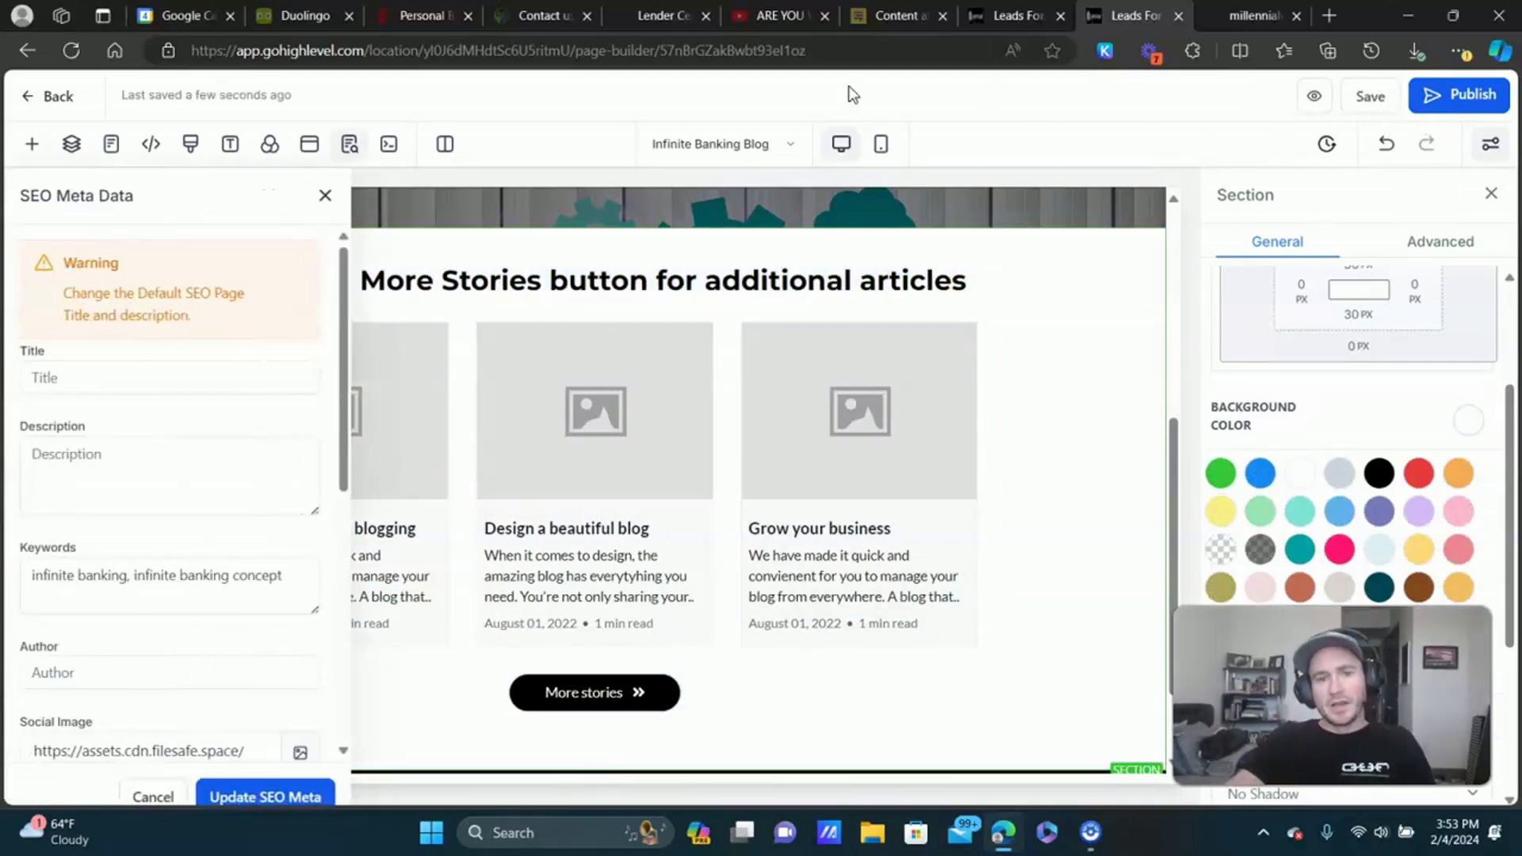
pyautogui.click(324, 196)
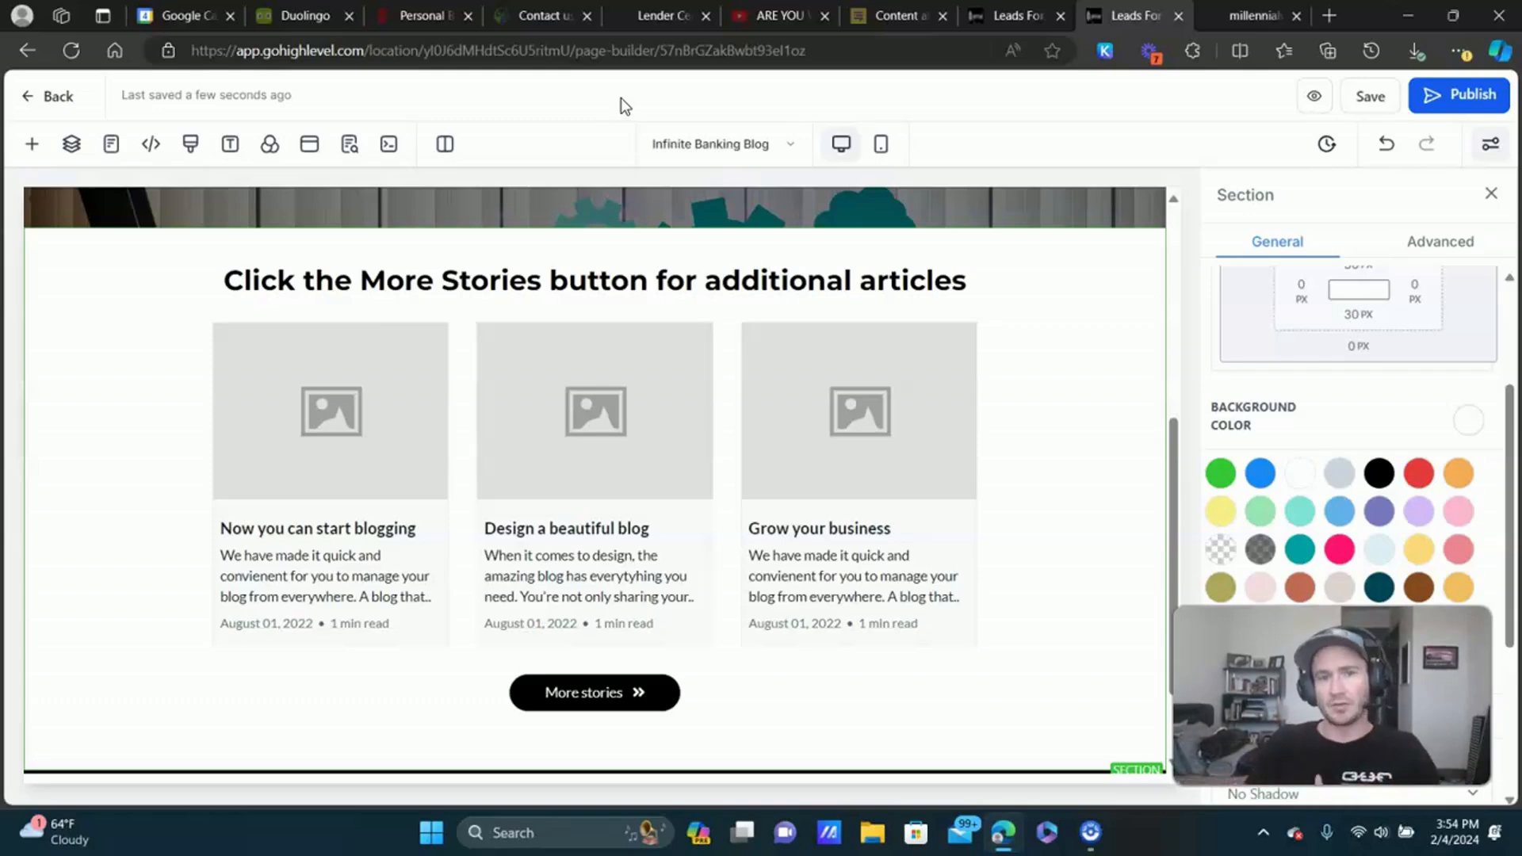
# Open the Infinite Banking Long-Term Content workflow from the Infinite Banking automation folder.
pyautogui.hotkey('ctrl', 'shift', 'Tab')
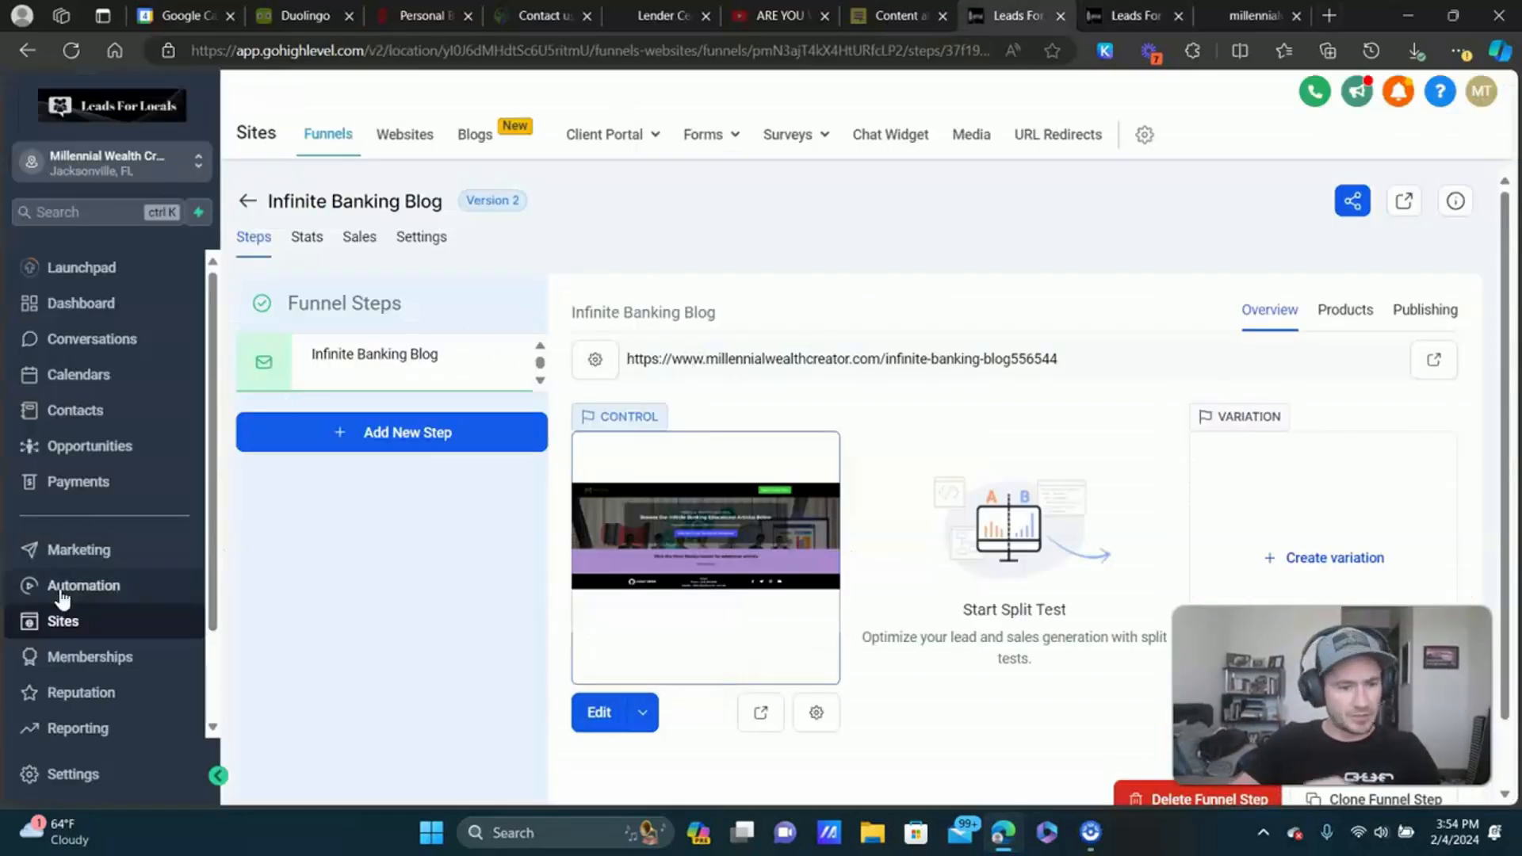
pyautogui.click(112, 593)
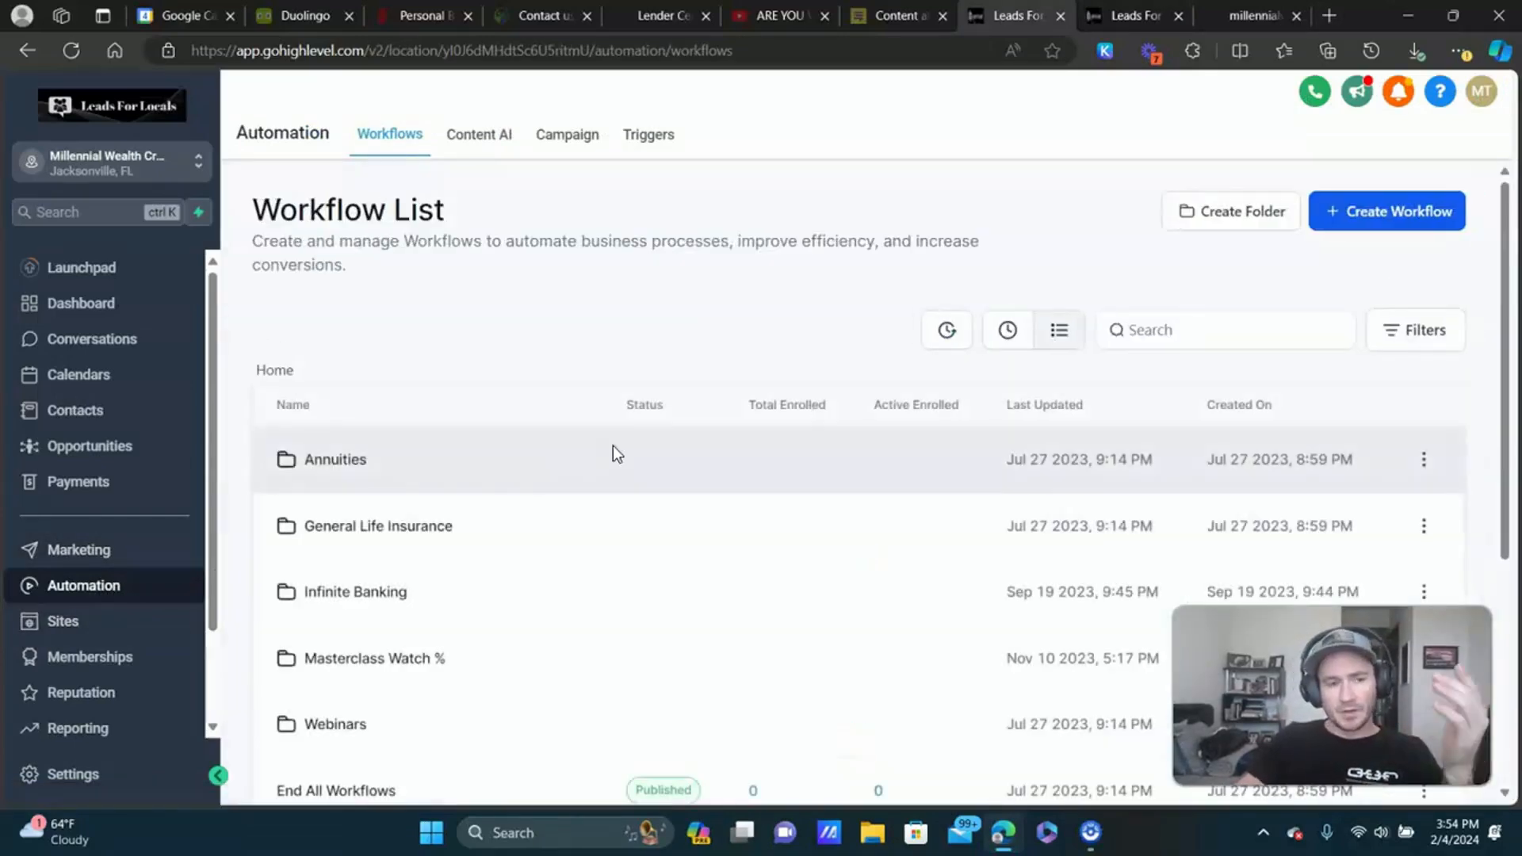
pyautogui.scroll(-3, 642, 436)
pyautogui.scroll(-1, 659, 415)
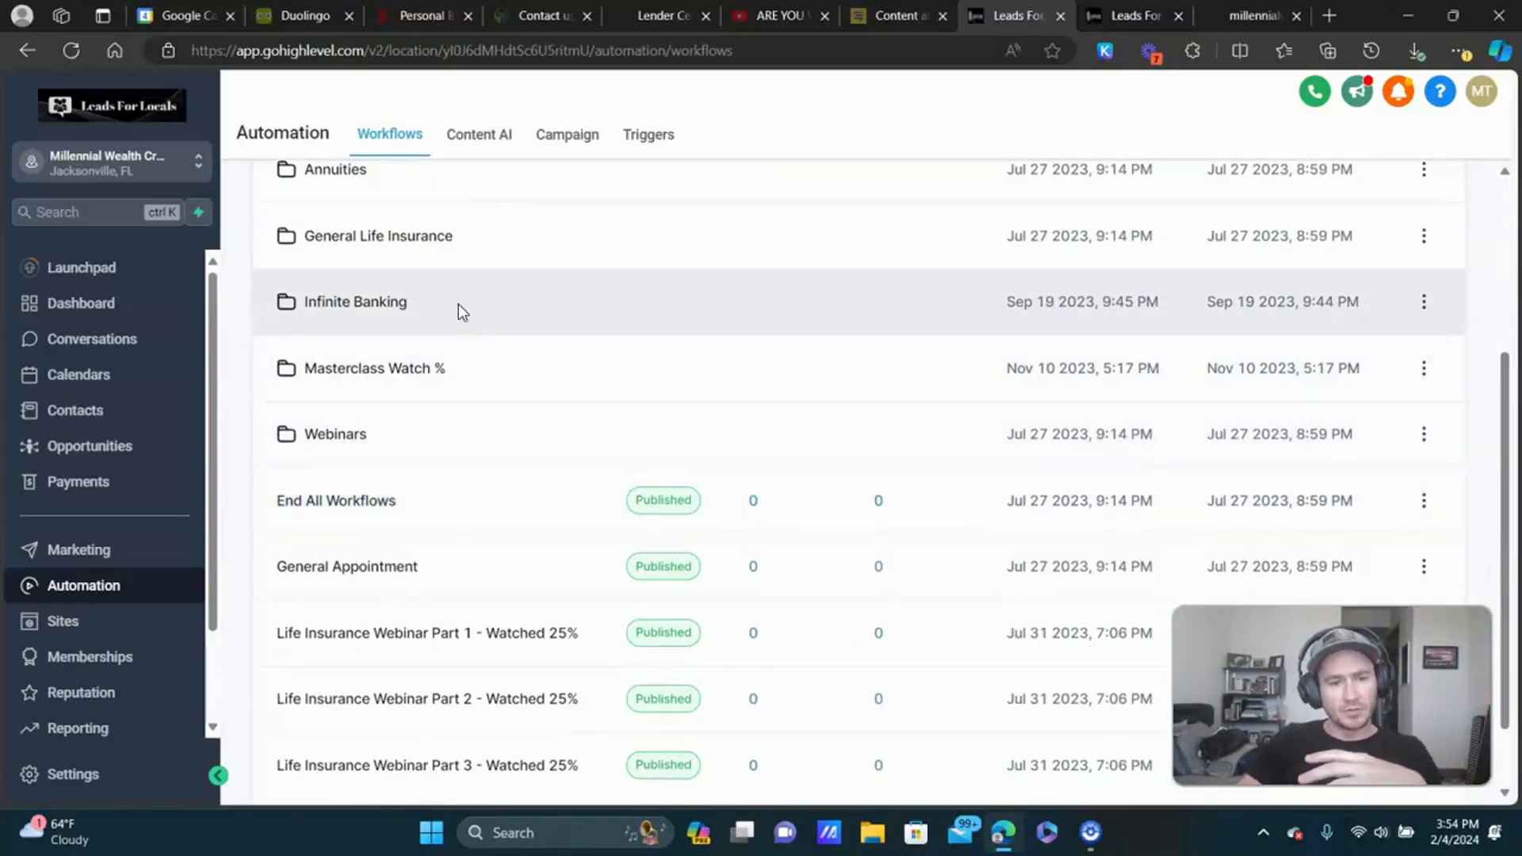
pyautogui.click(371, 303)
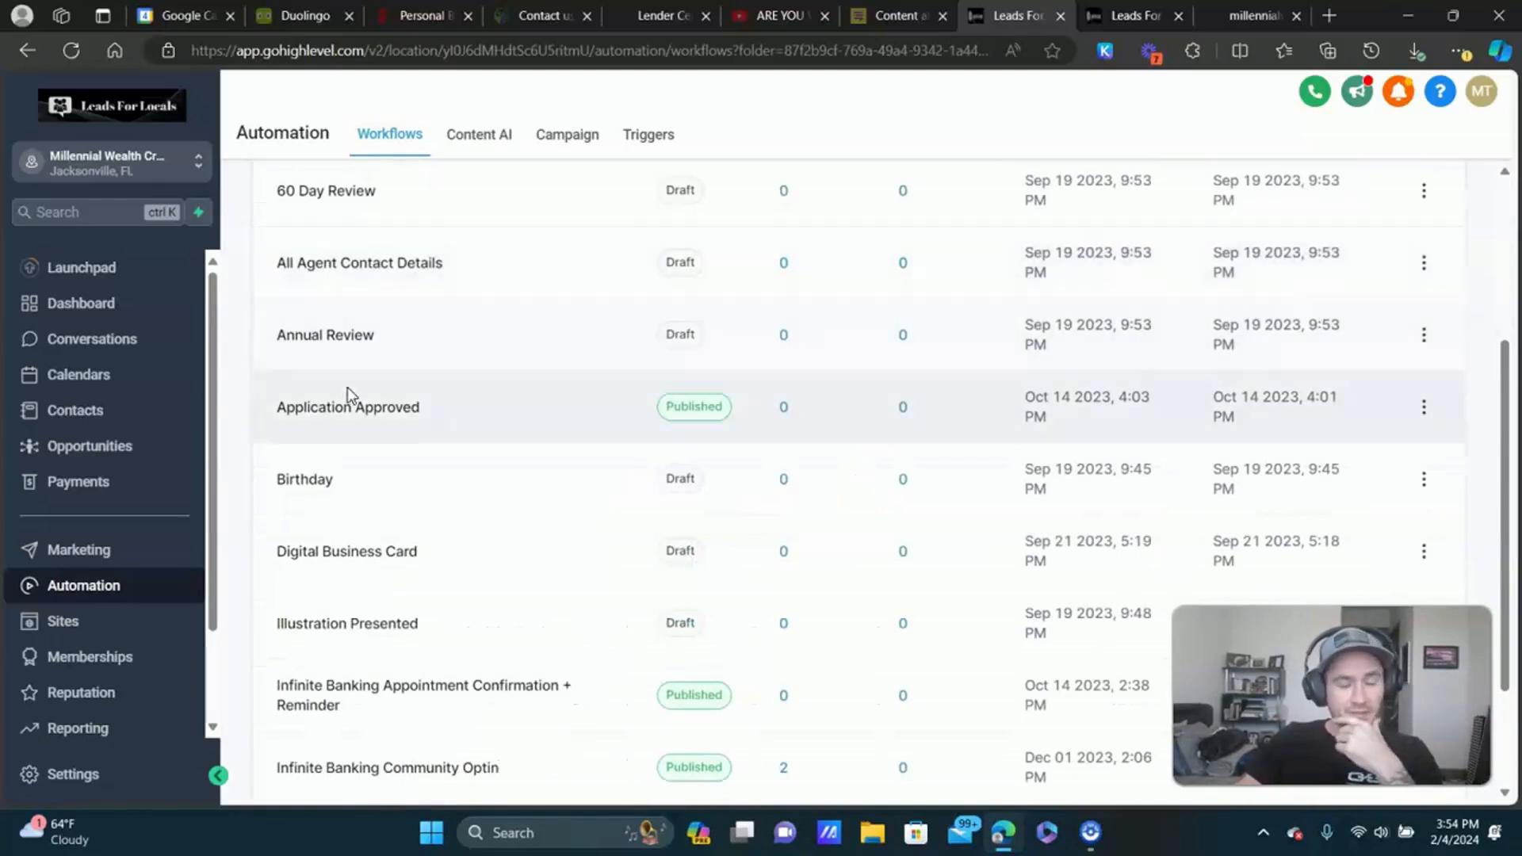
pyautogui.scroll(-2, 666, 475)
pyautogui.click(443, 678)
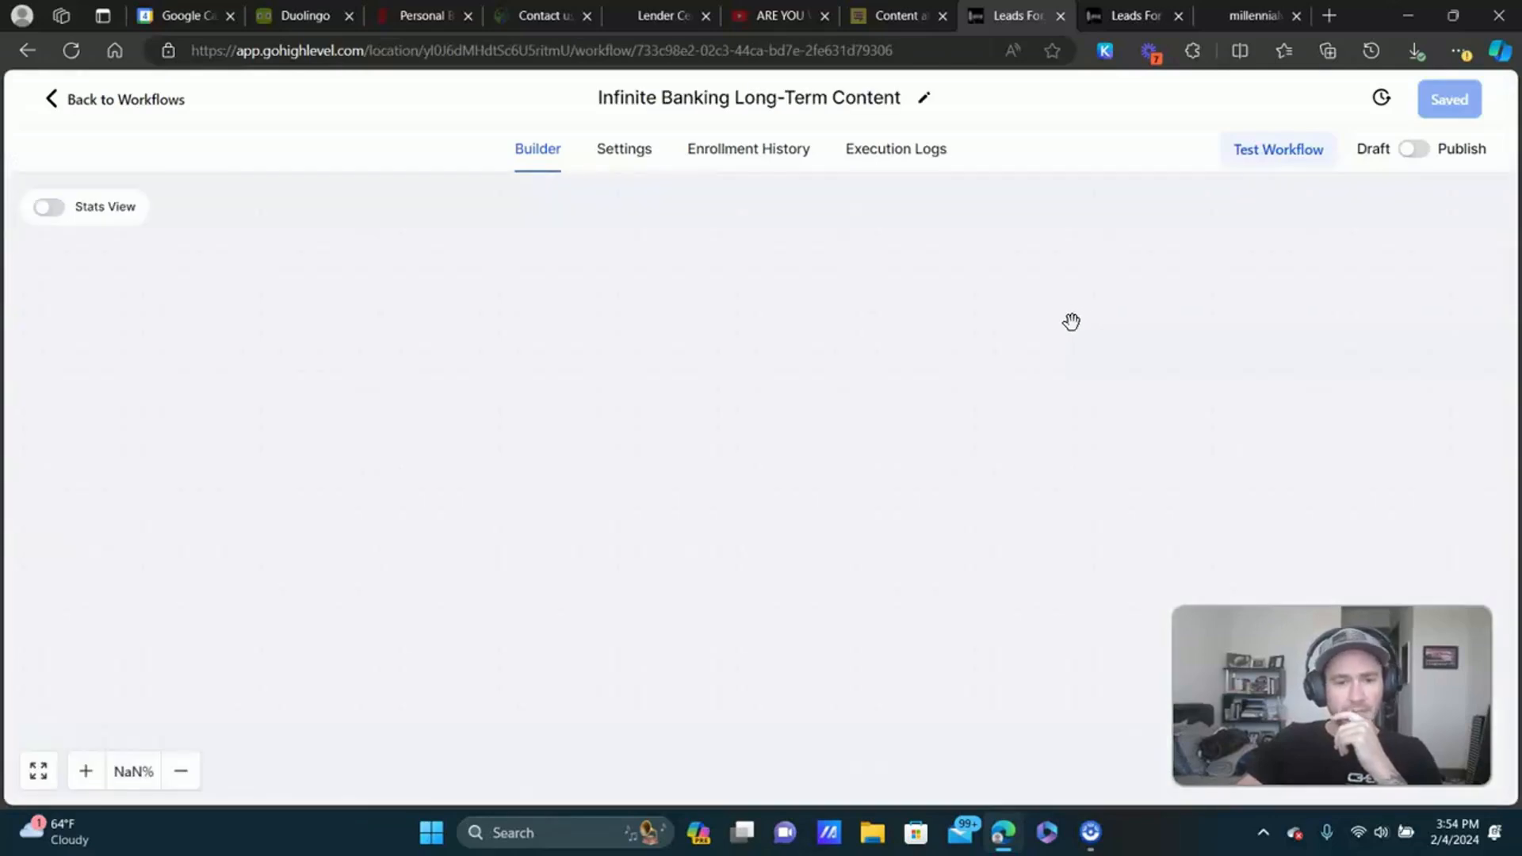
# Review the sequence of emails and waits in the Infinite Banking Long-Term Content workflow through to its end.
pyautogui.scroll(-4, 1071, 316)
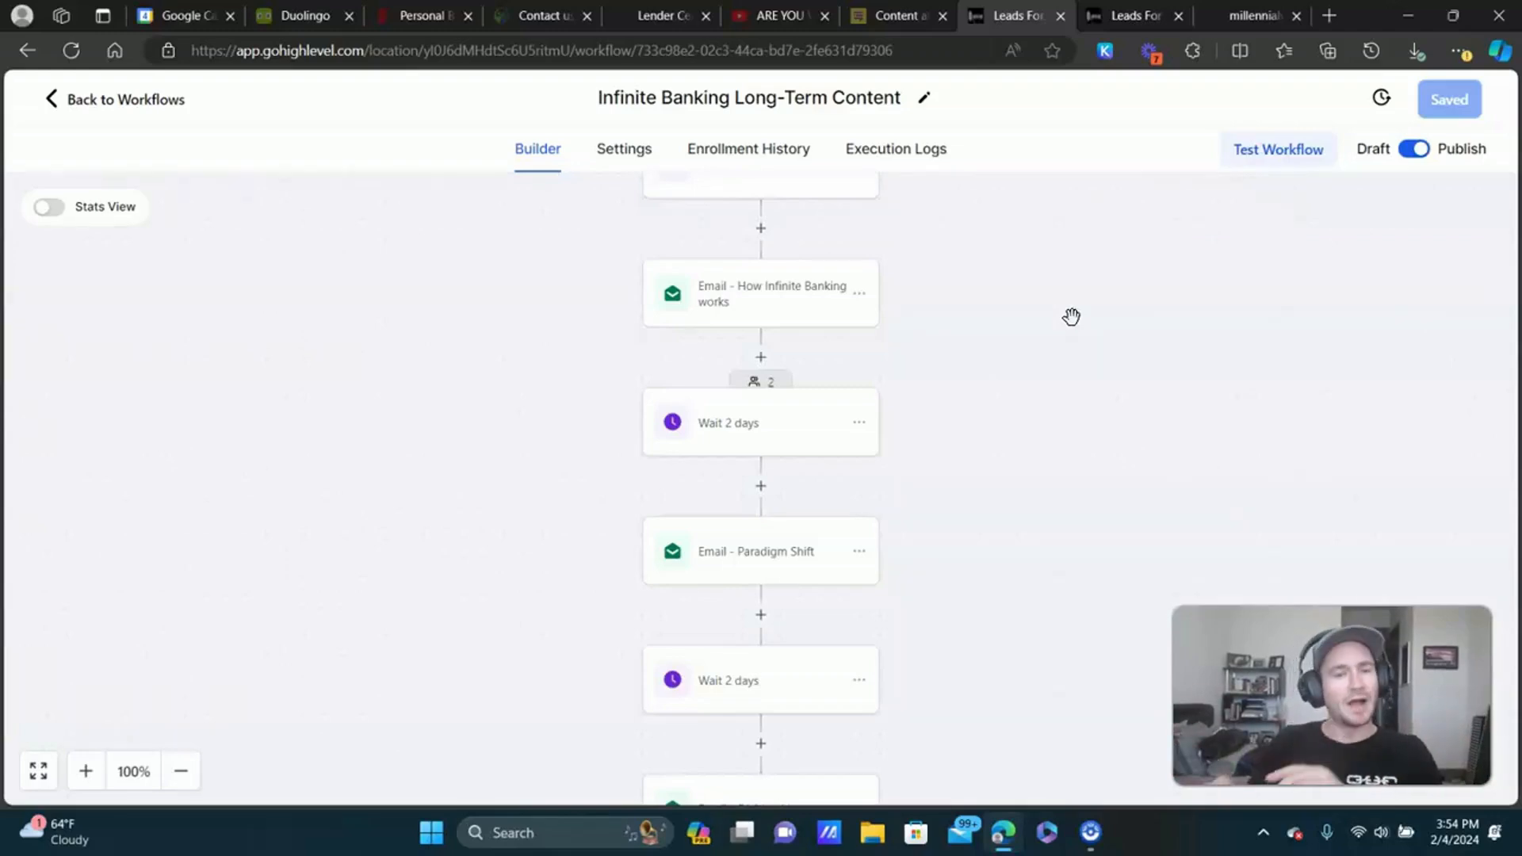
pyautogui.scroll(-18, 1078, 321)
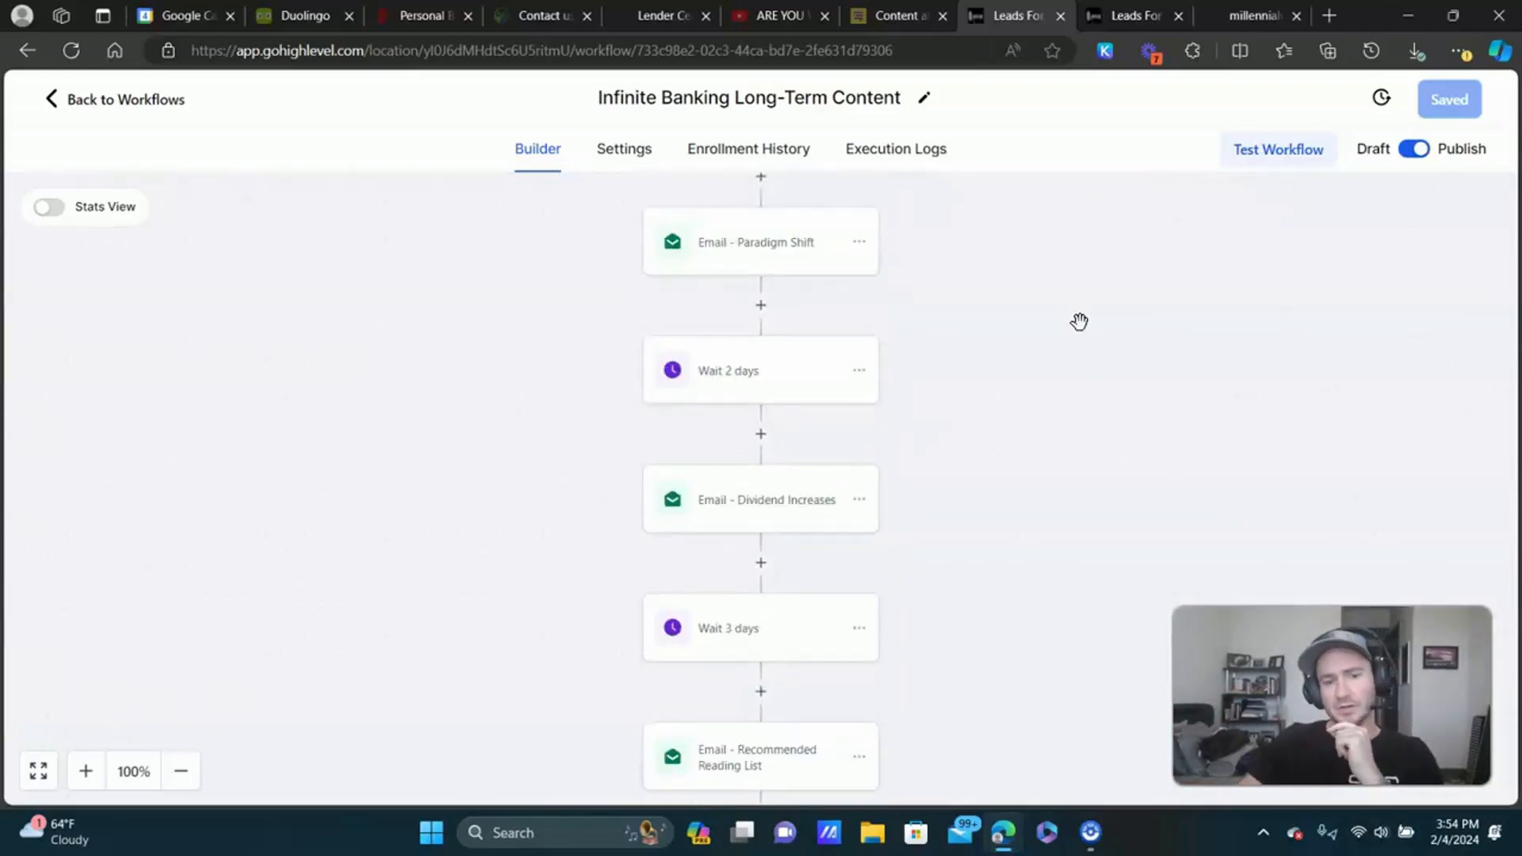
pyautogui.scroll(-15, 1079, 321)
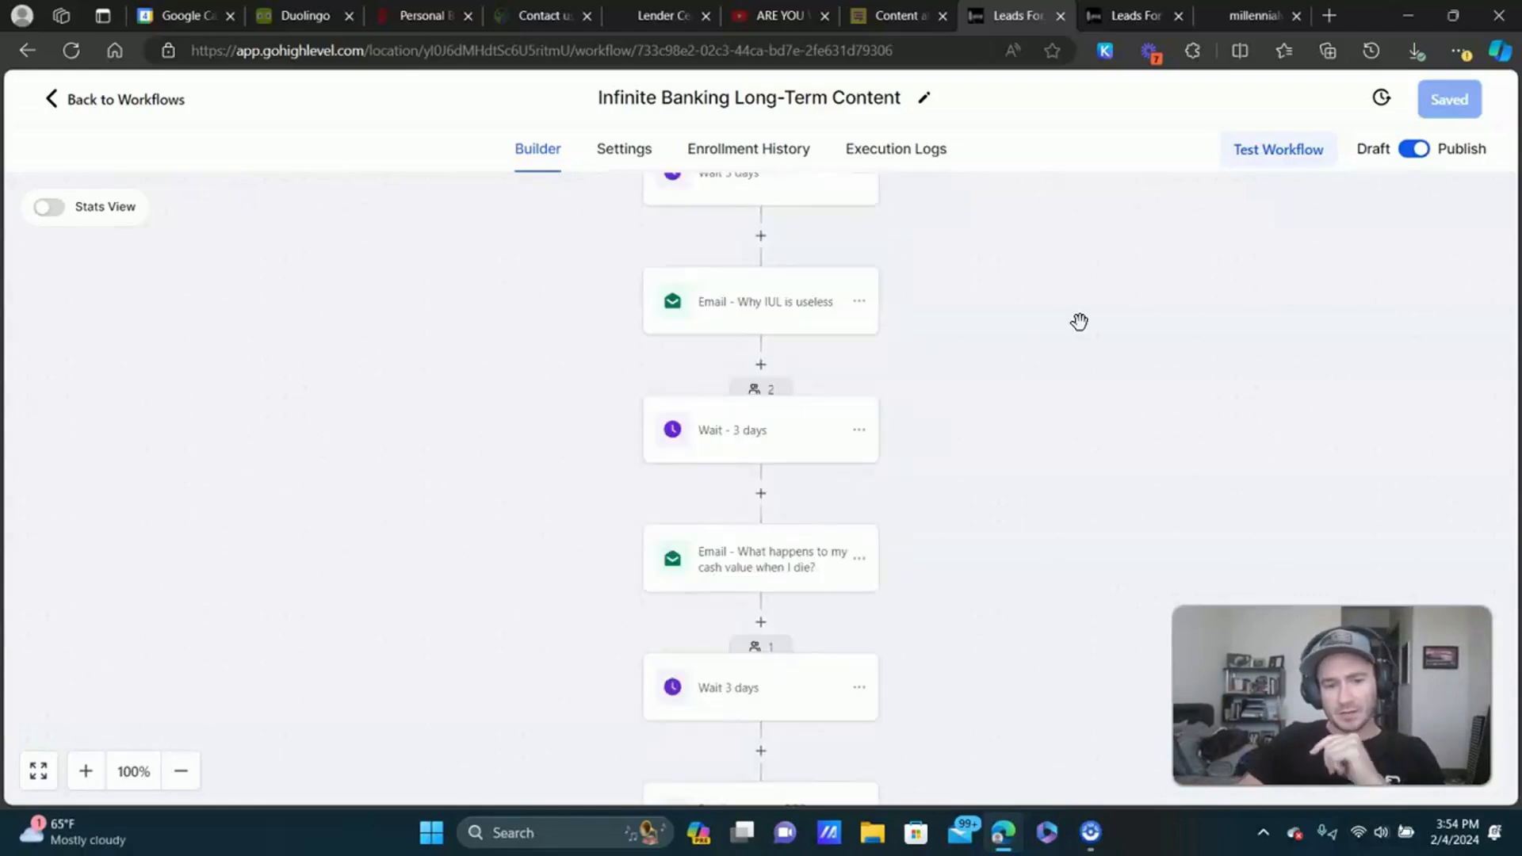
pyautogui.scroll(-15, 910, 361)
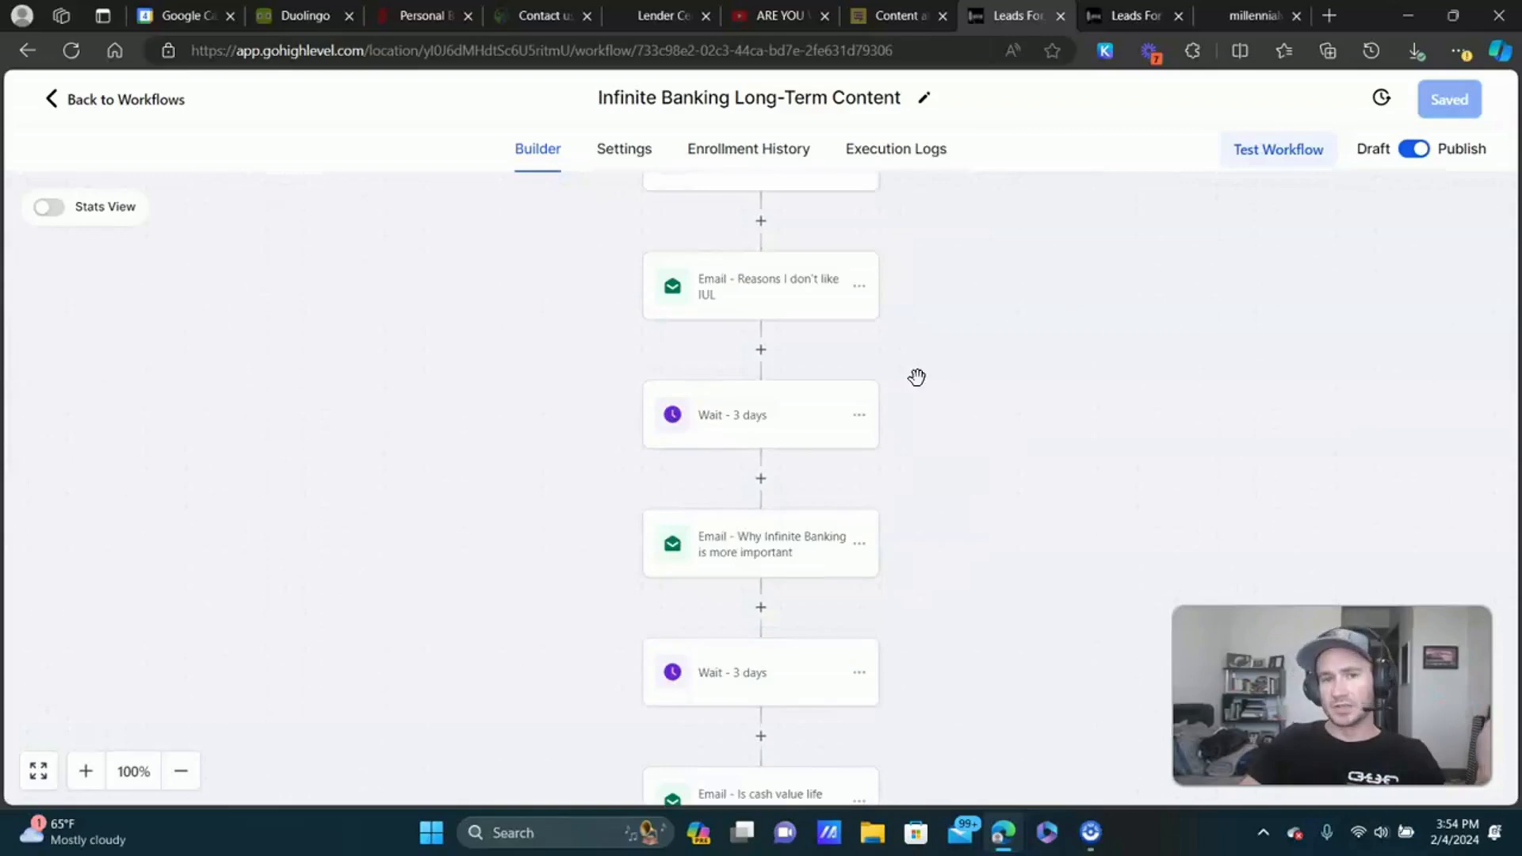
pyautogui.scroll(-3, 940, 373)
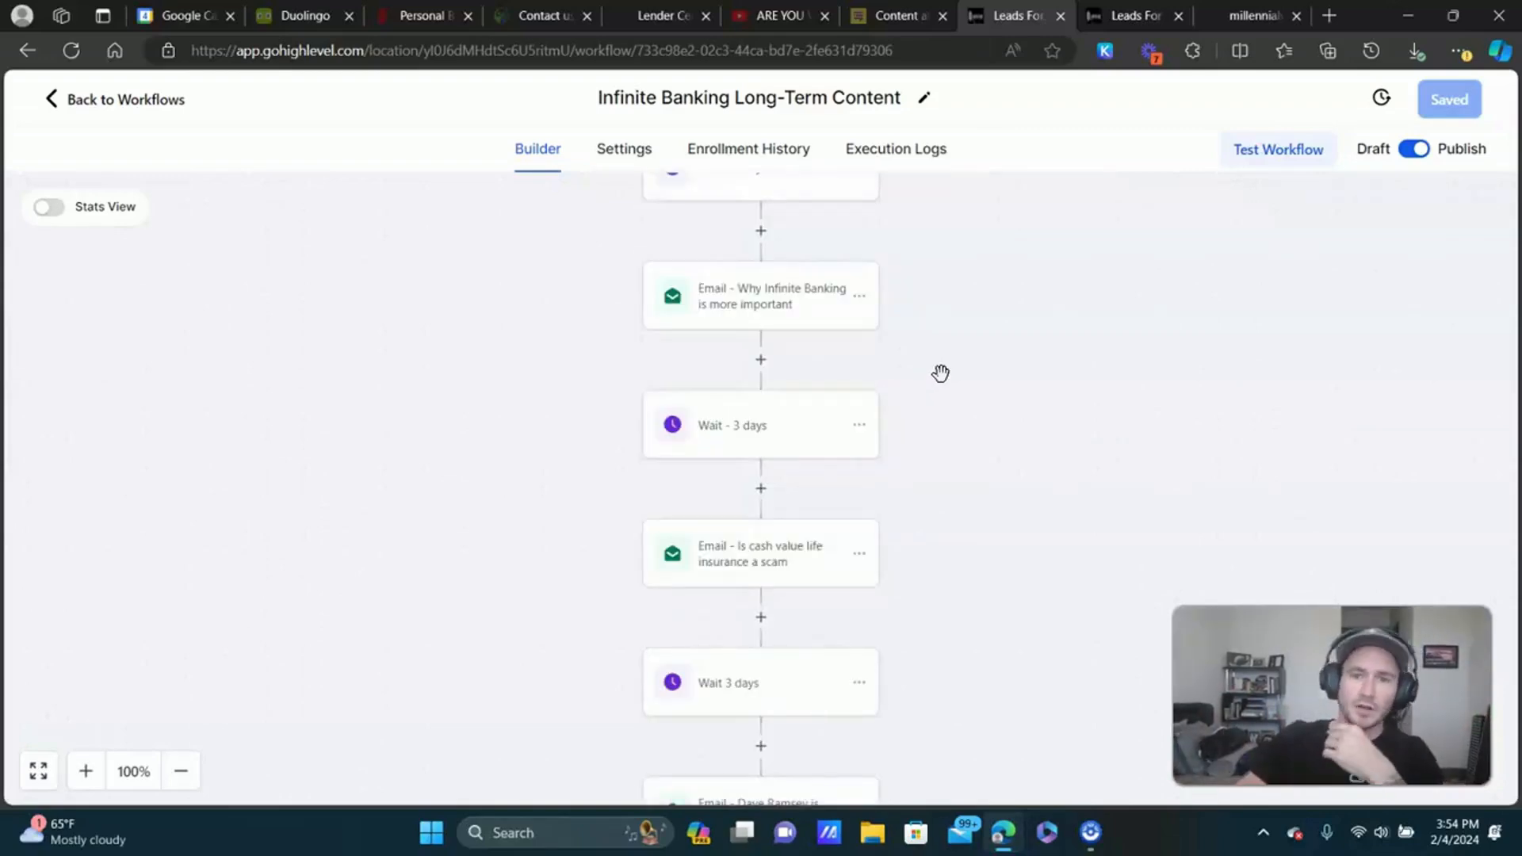
pyautogui.scroll(-7, 938, 397)
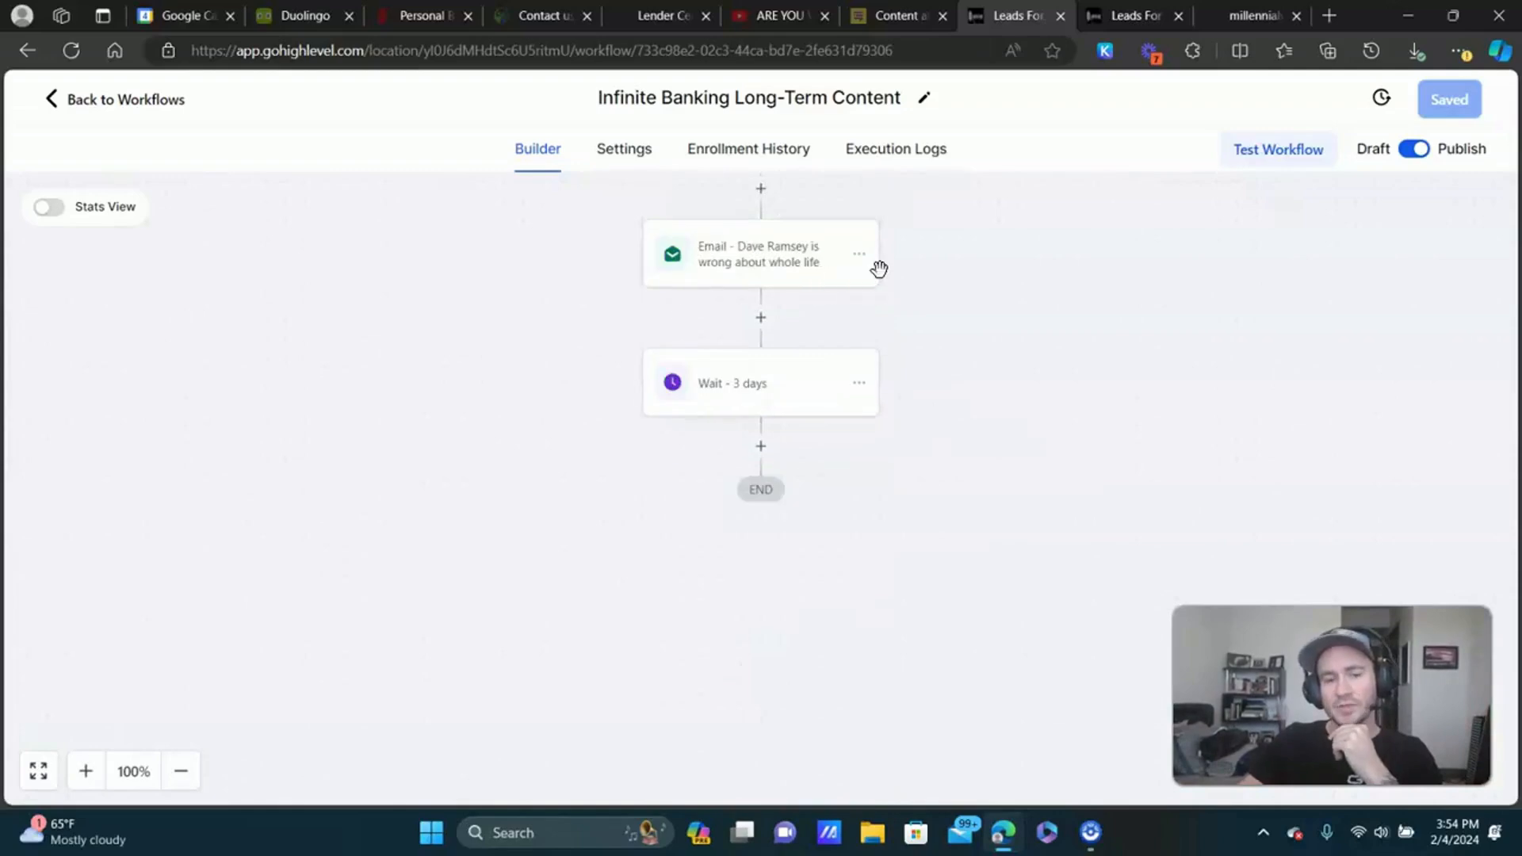
# View the settings of a new Send Email action after the workflow's last wait and discard the action.
pyautogui.click(760, 446)
pyautogui.write('email')
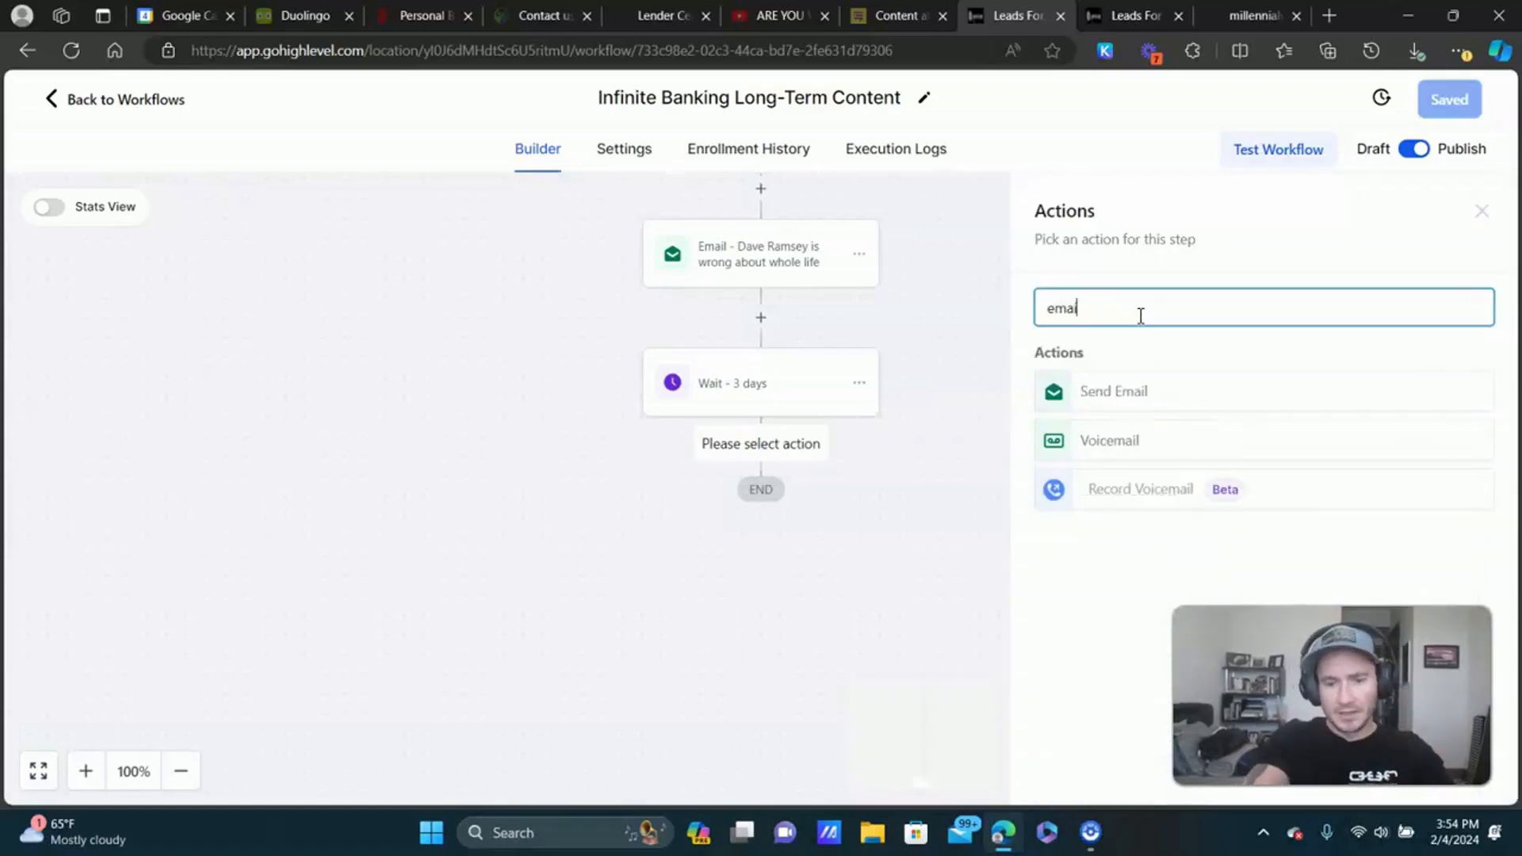
pyautogui.click(1171, 397)
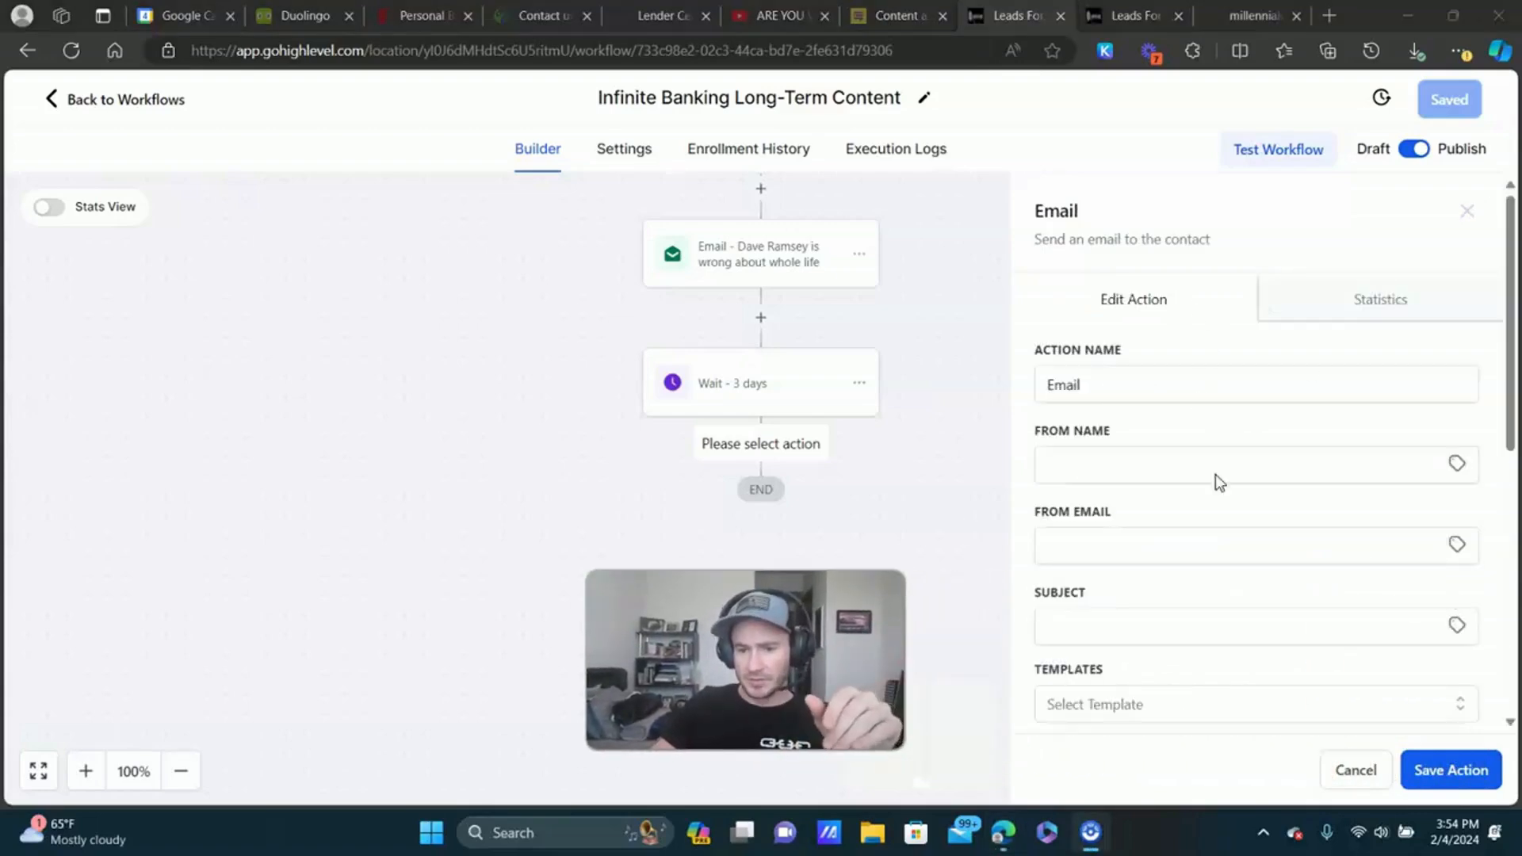
pyautogui.scroll(-8, 1276, 544)
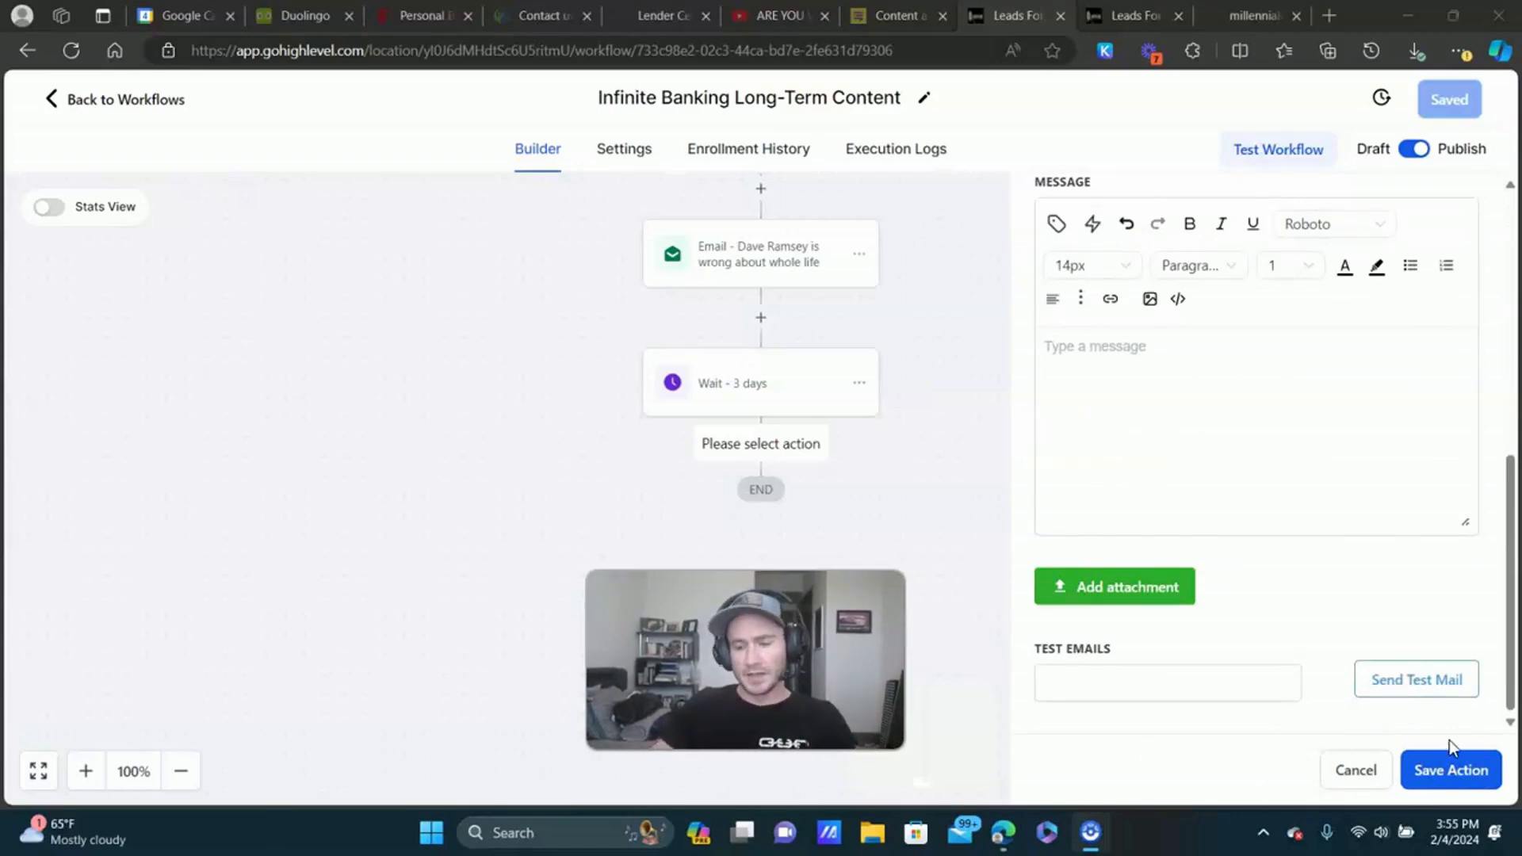
pyautogui.click(1354, 772)
pyautogui.scroll(2, 1012, 463)
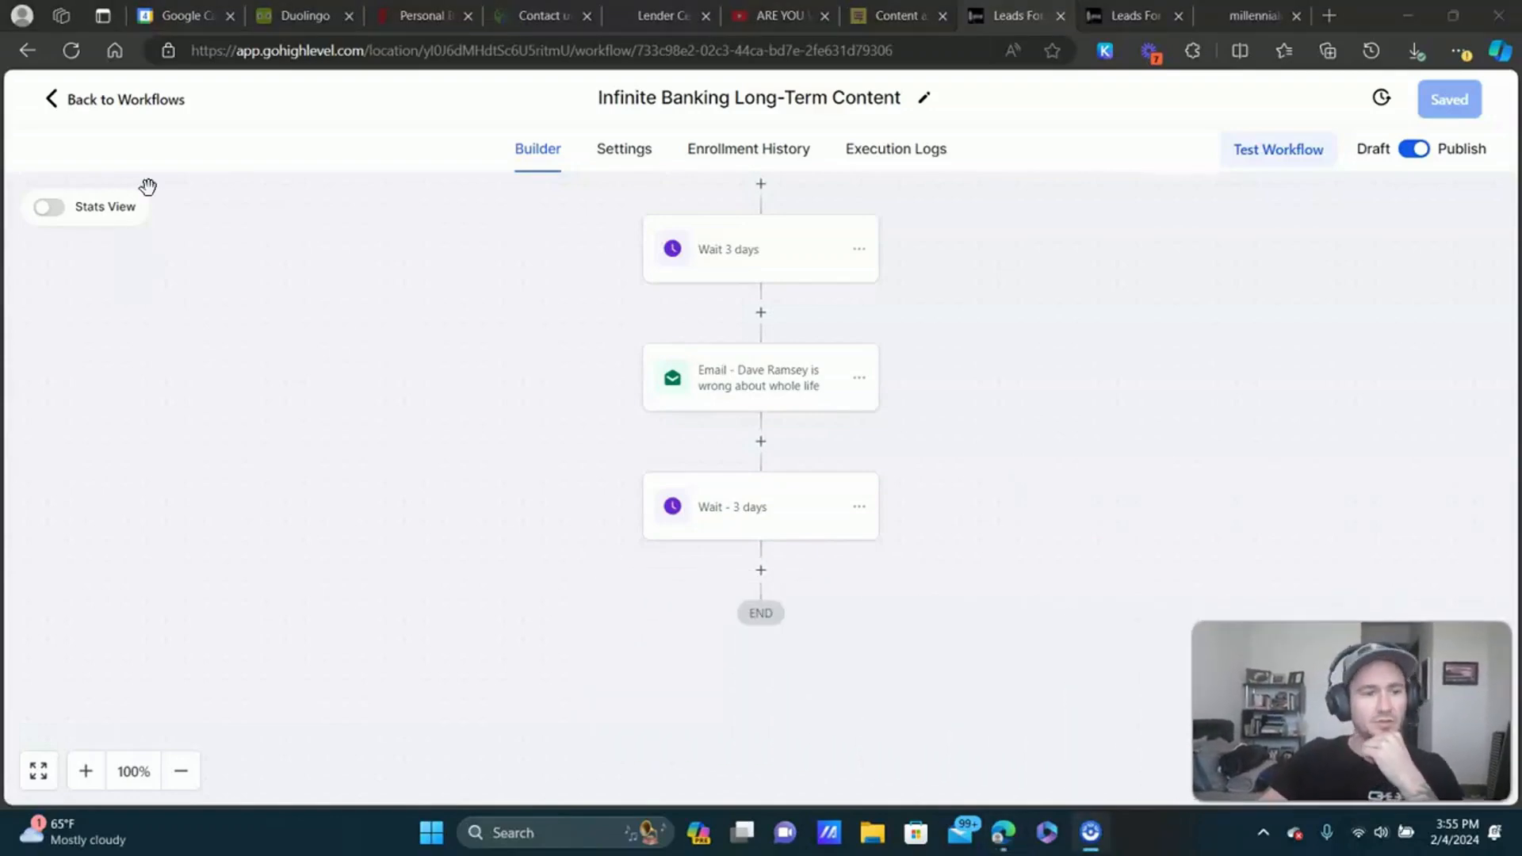
# Leave the workflow for the Sites area and open the "Infinite Banking Explained" article from the live blog page.
pyautogui.click(153, 100)
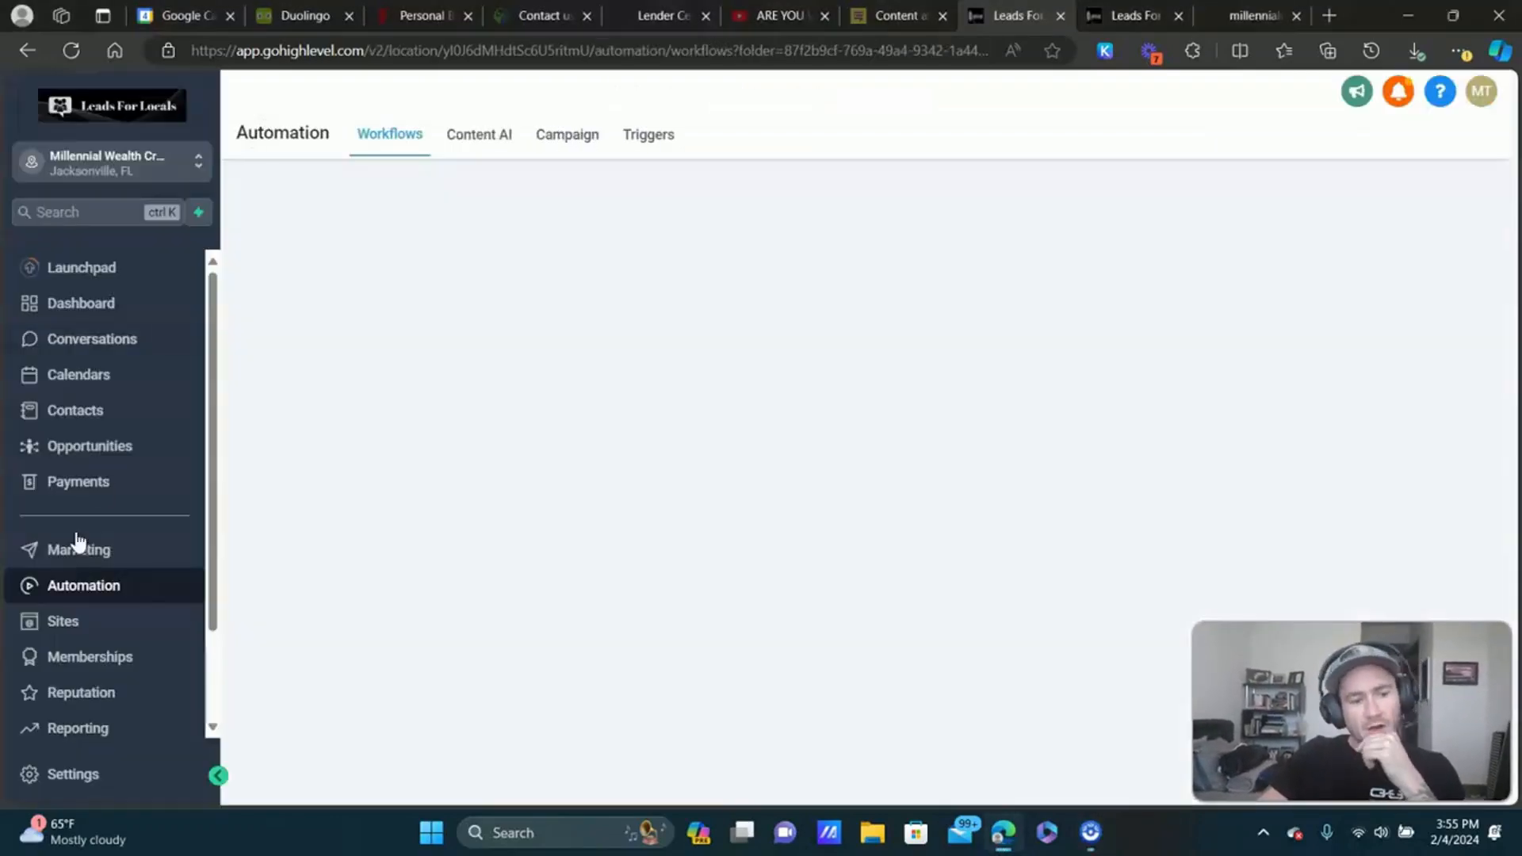
pyautogui.click(96, 625)
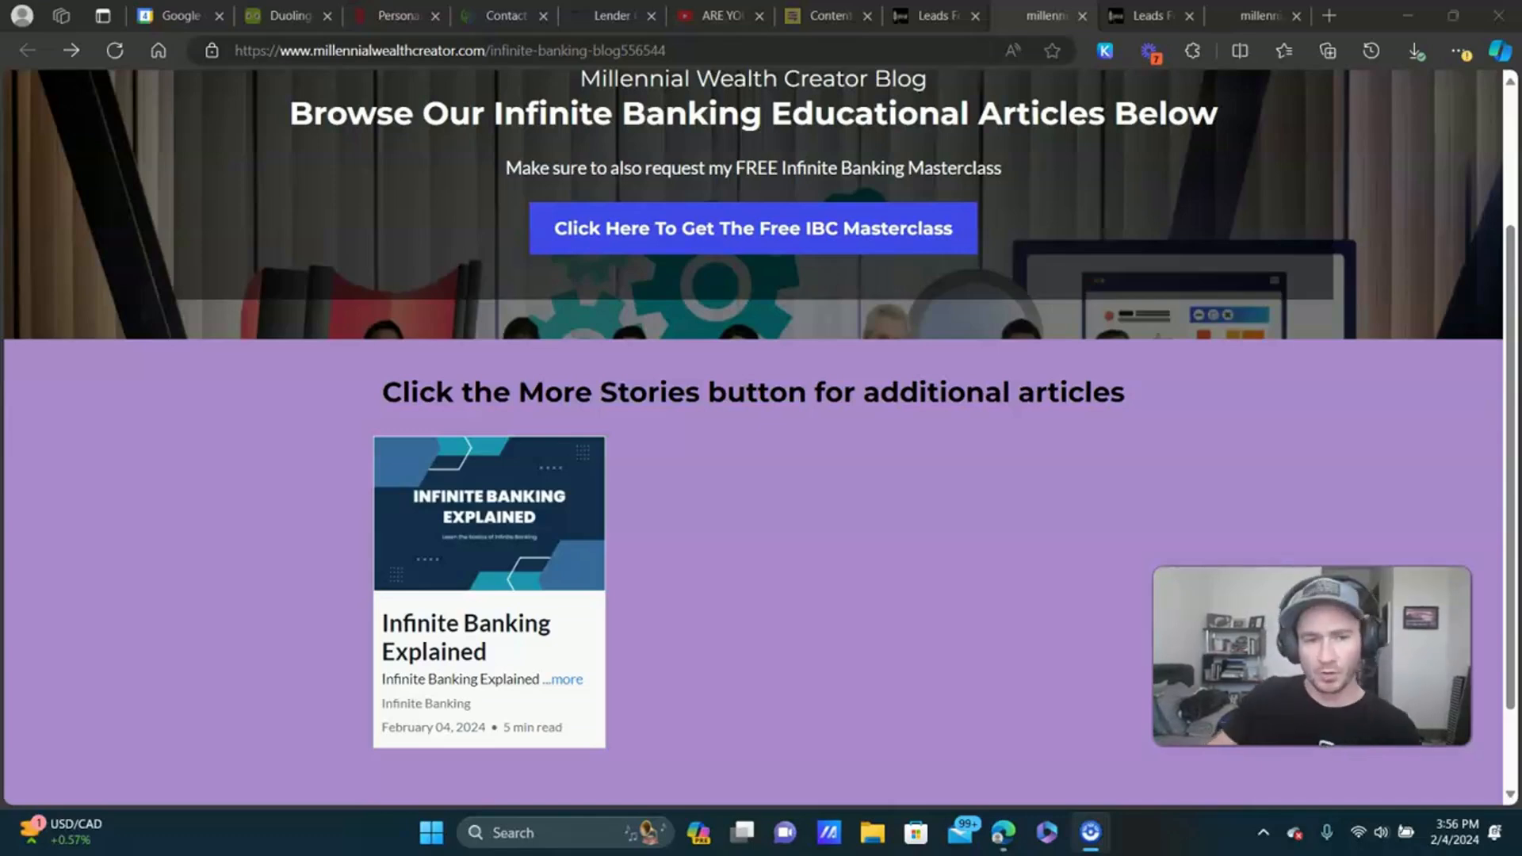
pyautogui.click(533, 515)
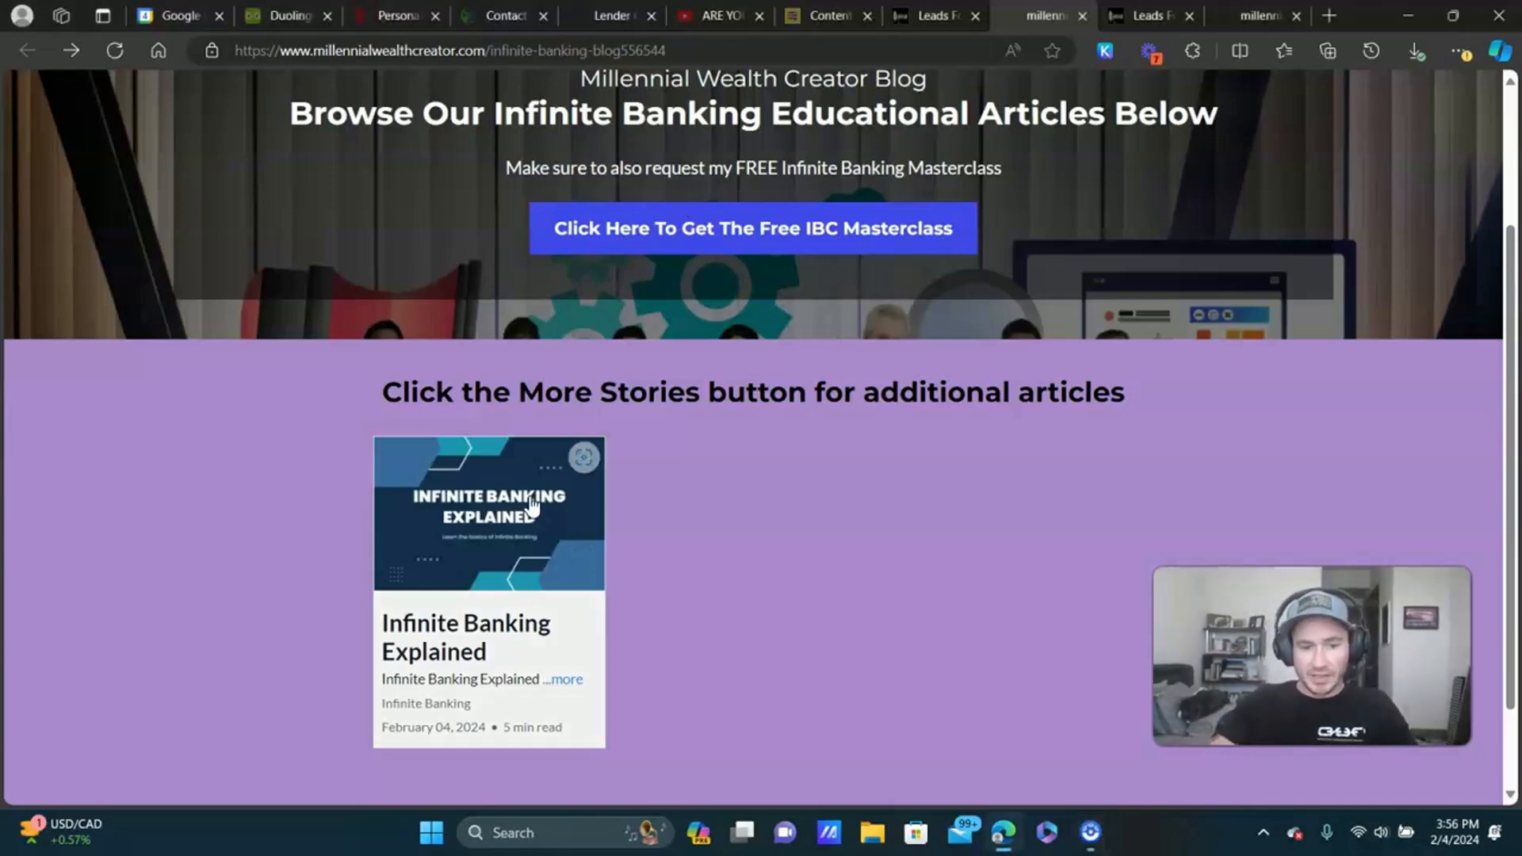
pyautogui.click(725, 55)
pyautogui.click(1364, 127)
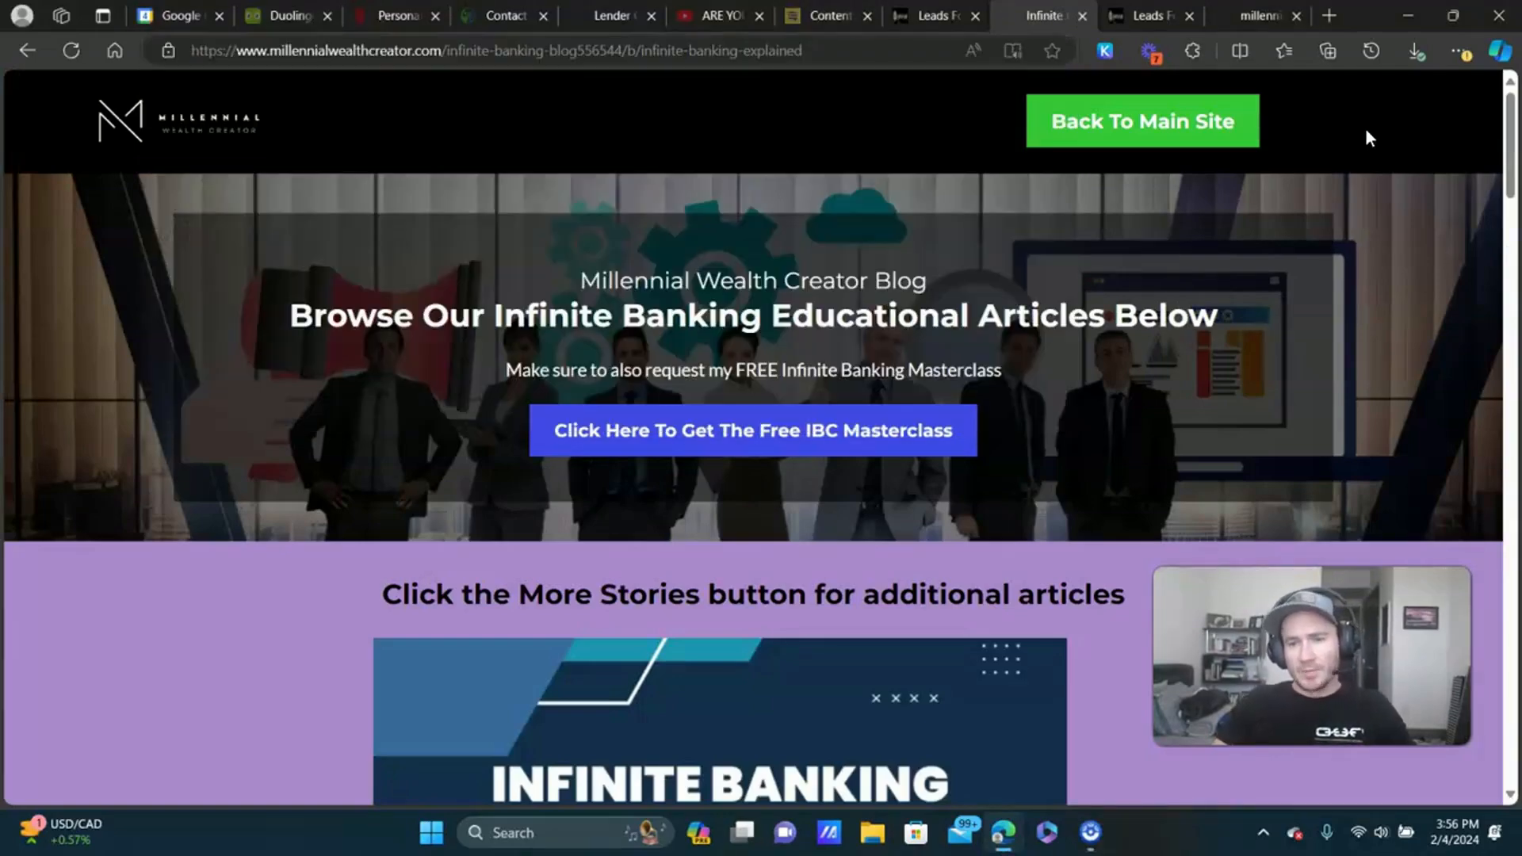
# Go to the Blogs area in GoHighLevel and view the actions available for the "Infinite Banking Explained" post.
pyautogui.click(935, 15)
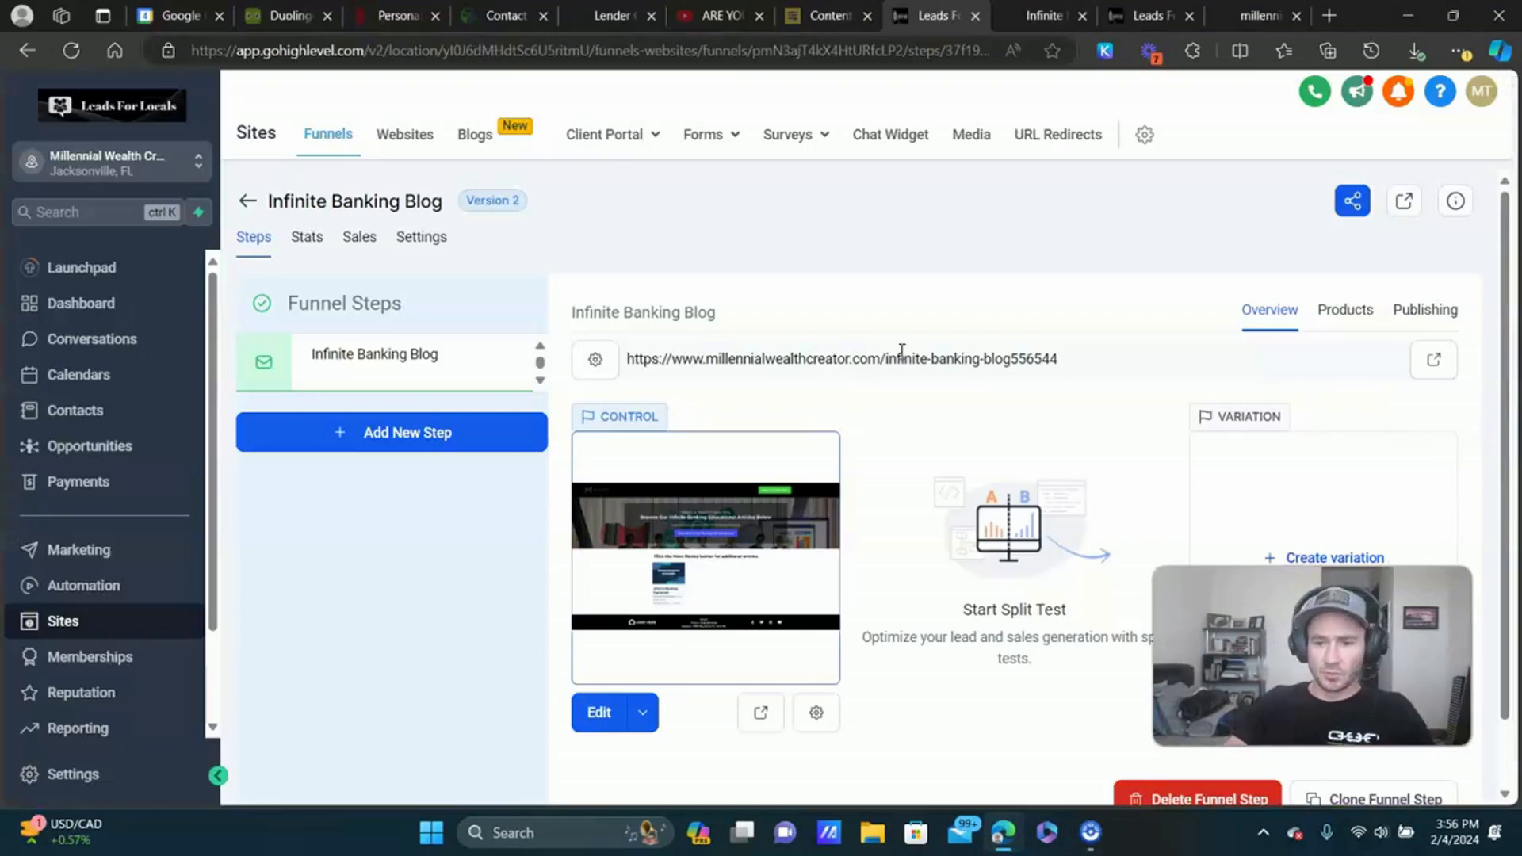
pyautogui.click(482, 141)
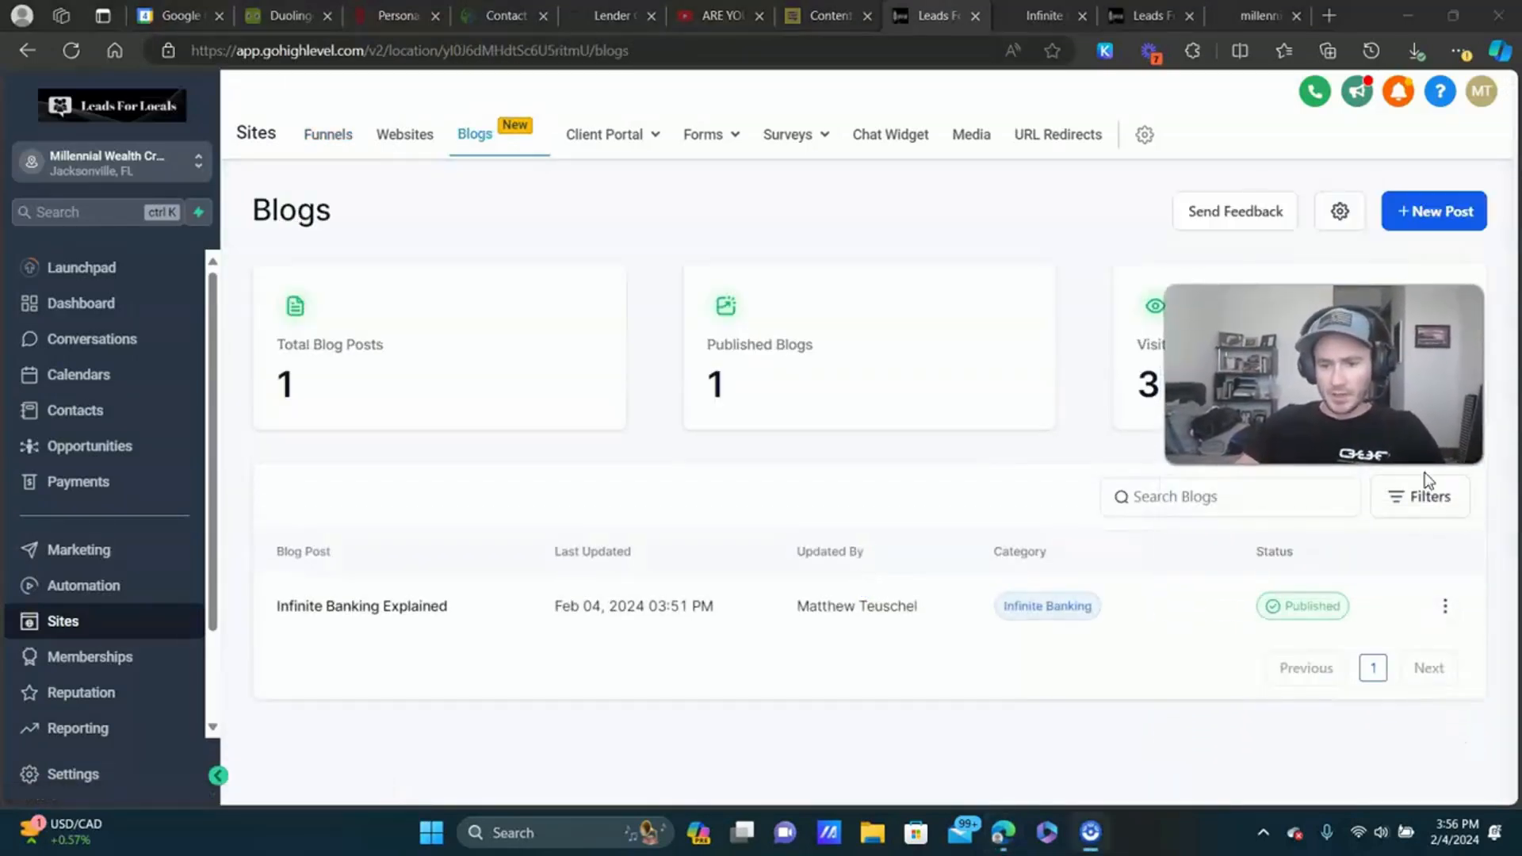
pyautogui.click(1445, 608)
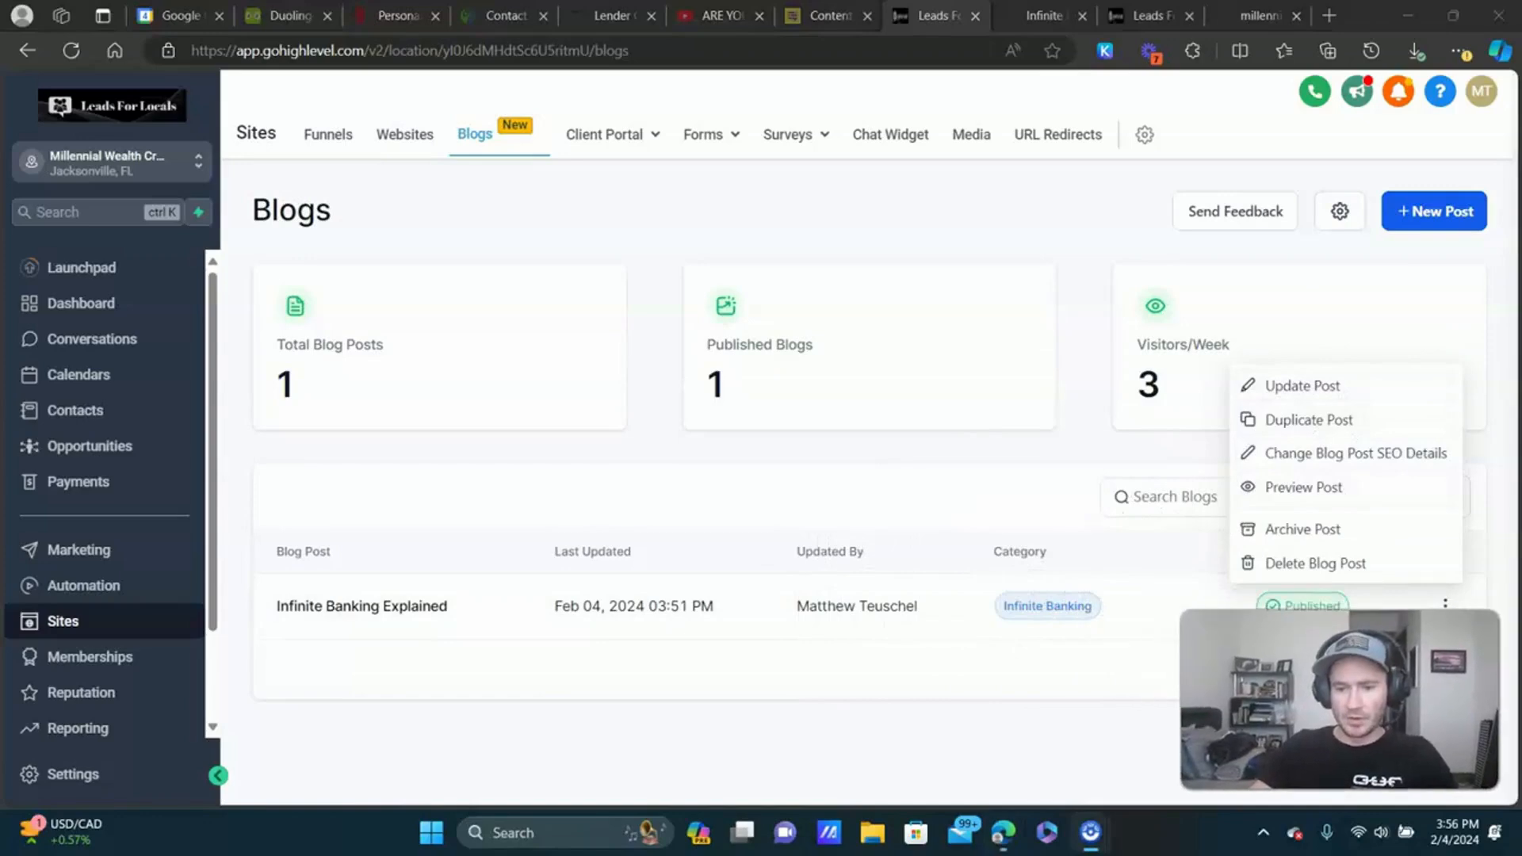
pyautogui.click(1060, 231)
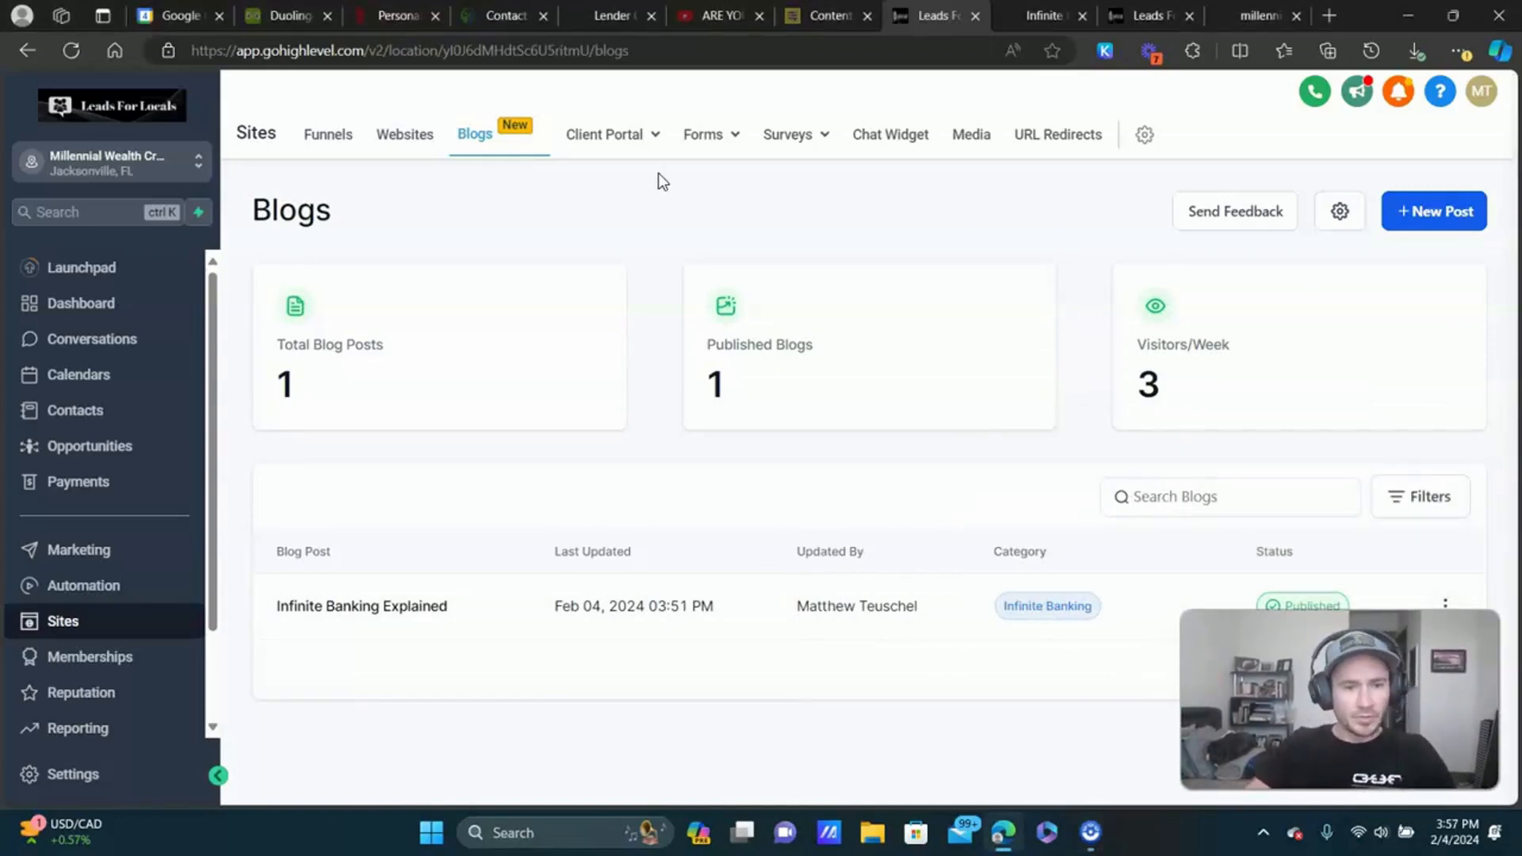
# Open the live page of the Infinite Banking Blog funnel and go to its "Infinite Banking Explained" article.
pyautogui.click(355, 136)
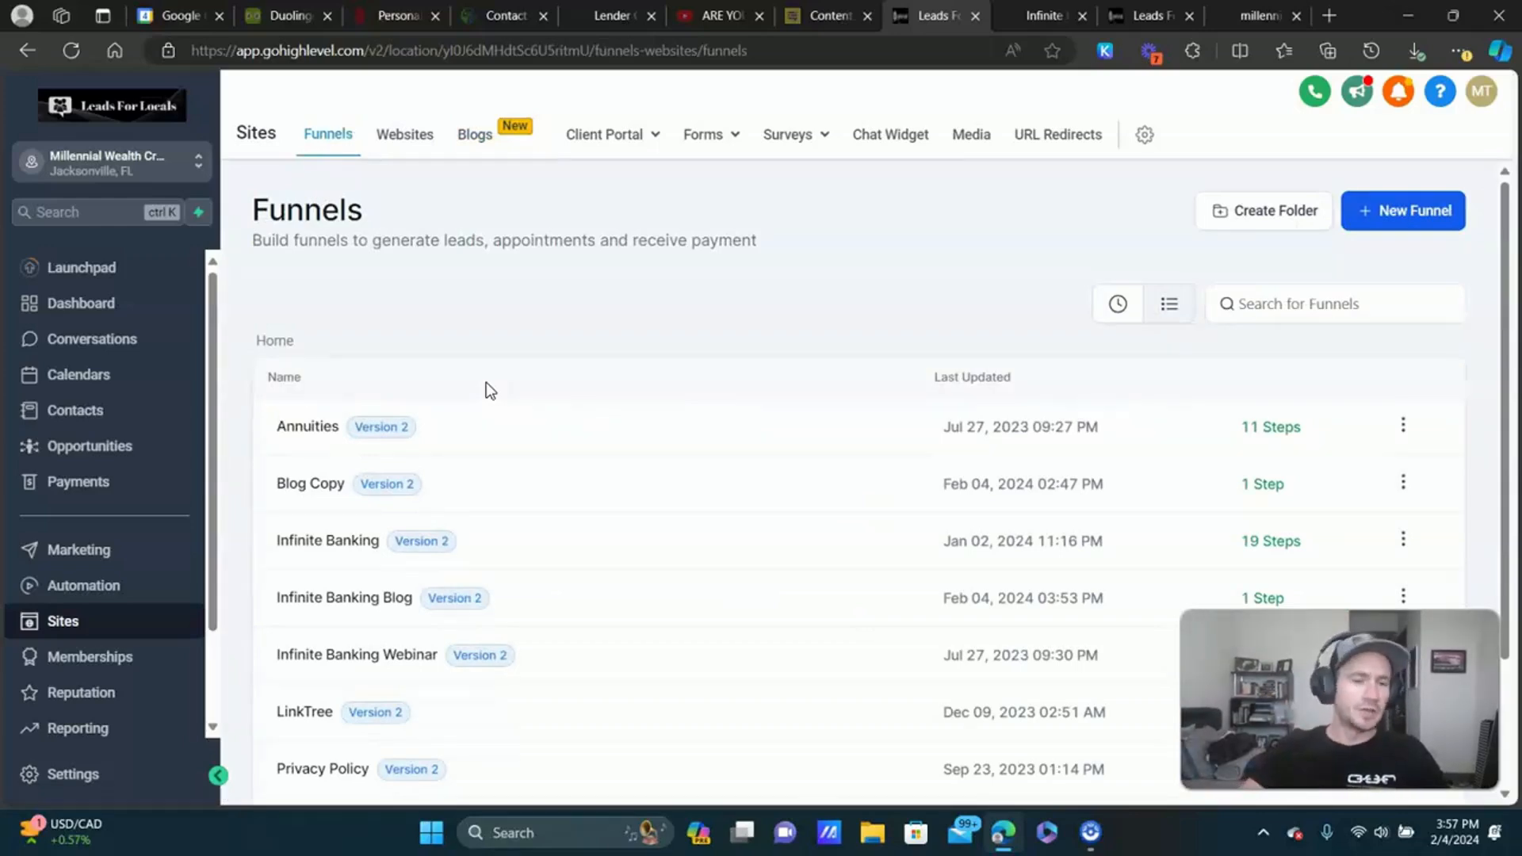
pyautogui.click(391, 597)
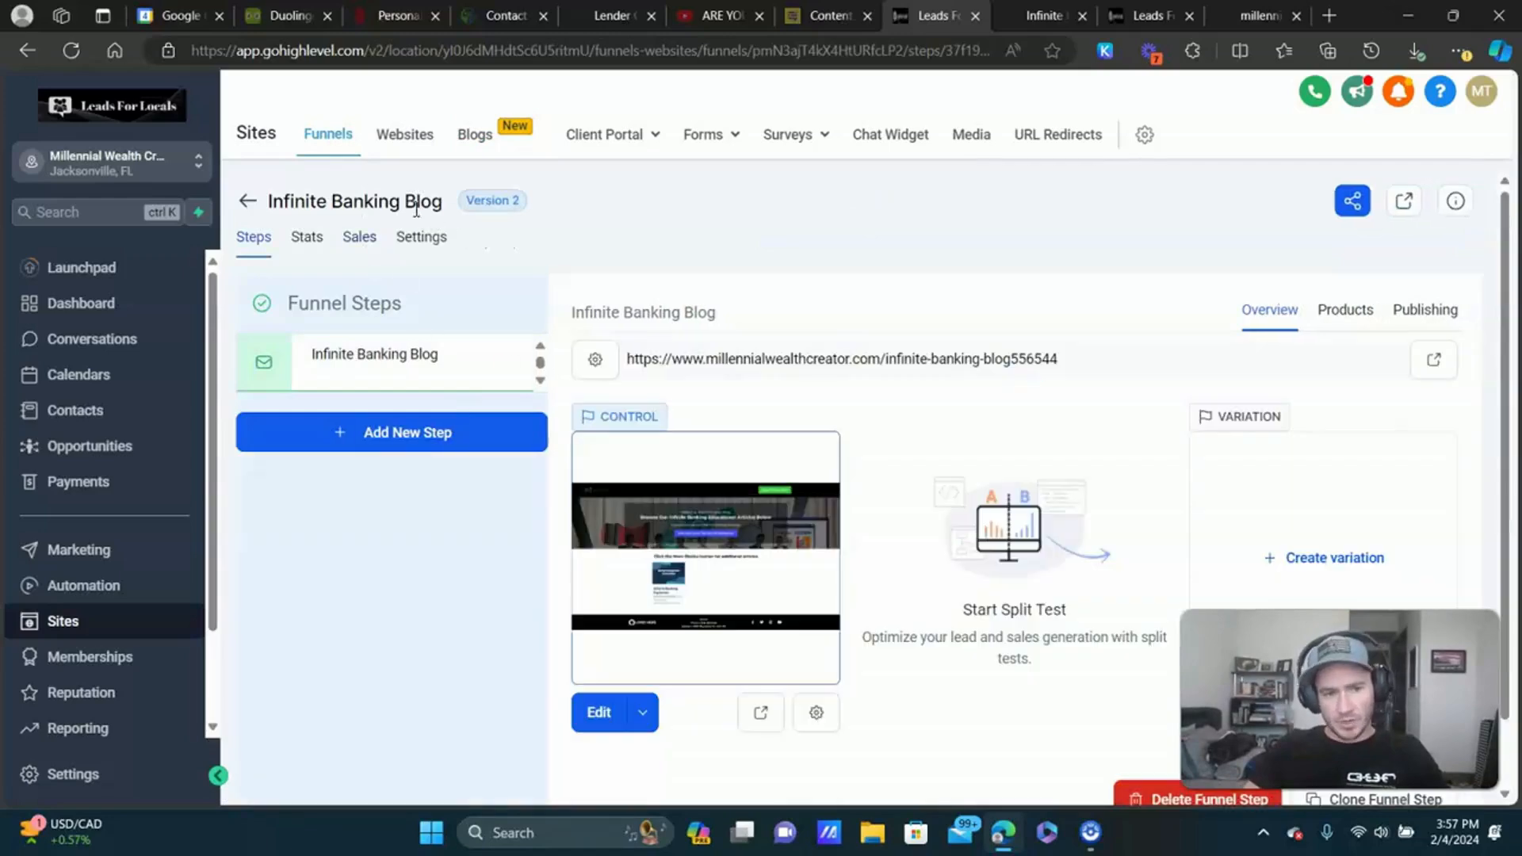
pyautogui.click(1436, 363)
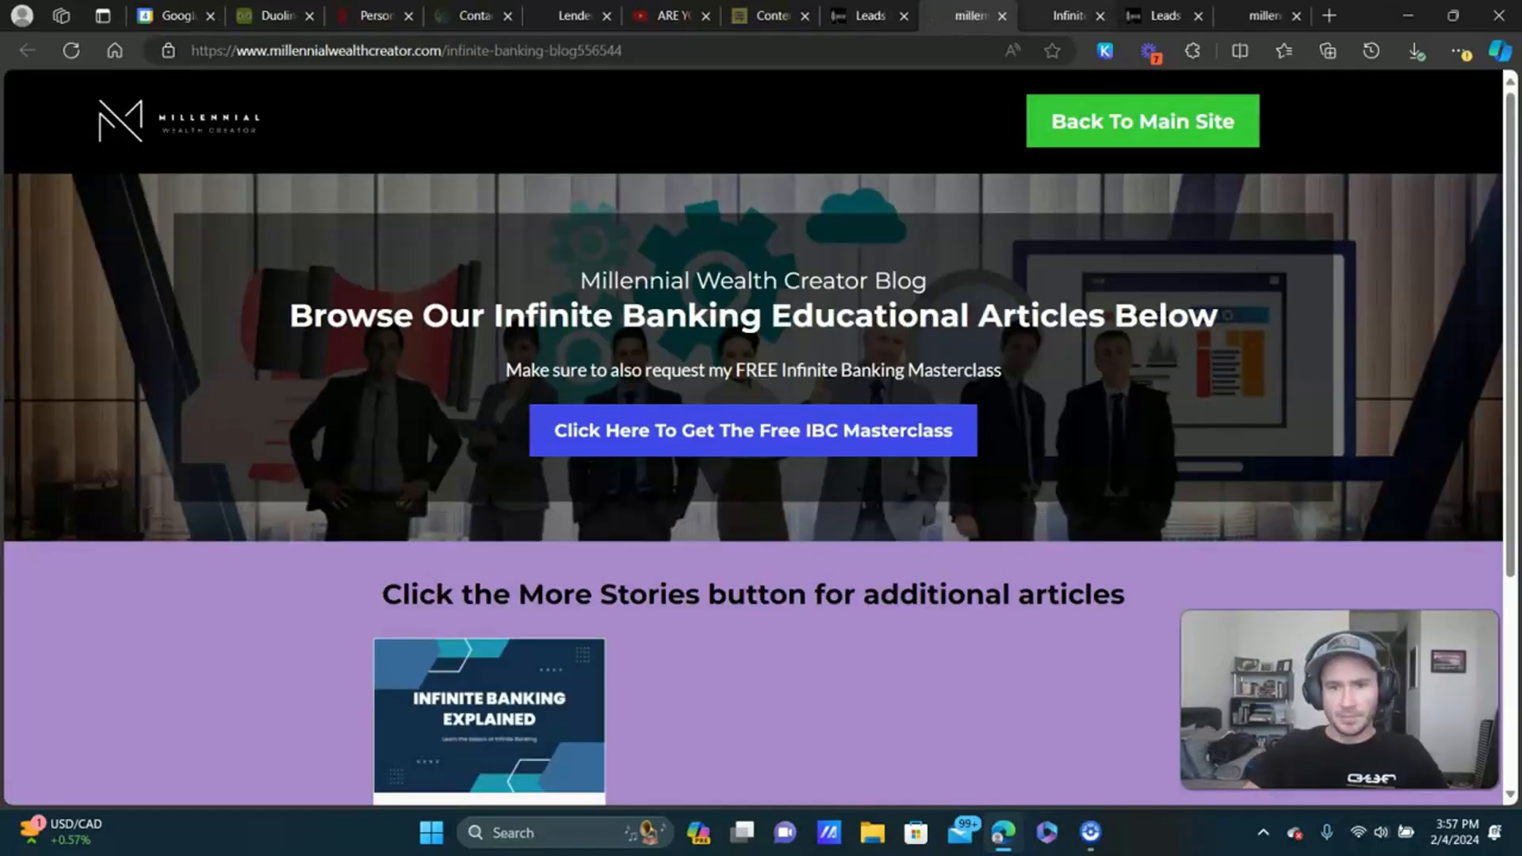
pyautogui.click(493, 706)
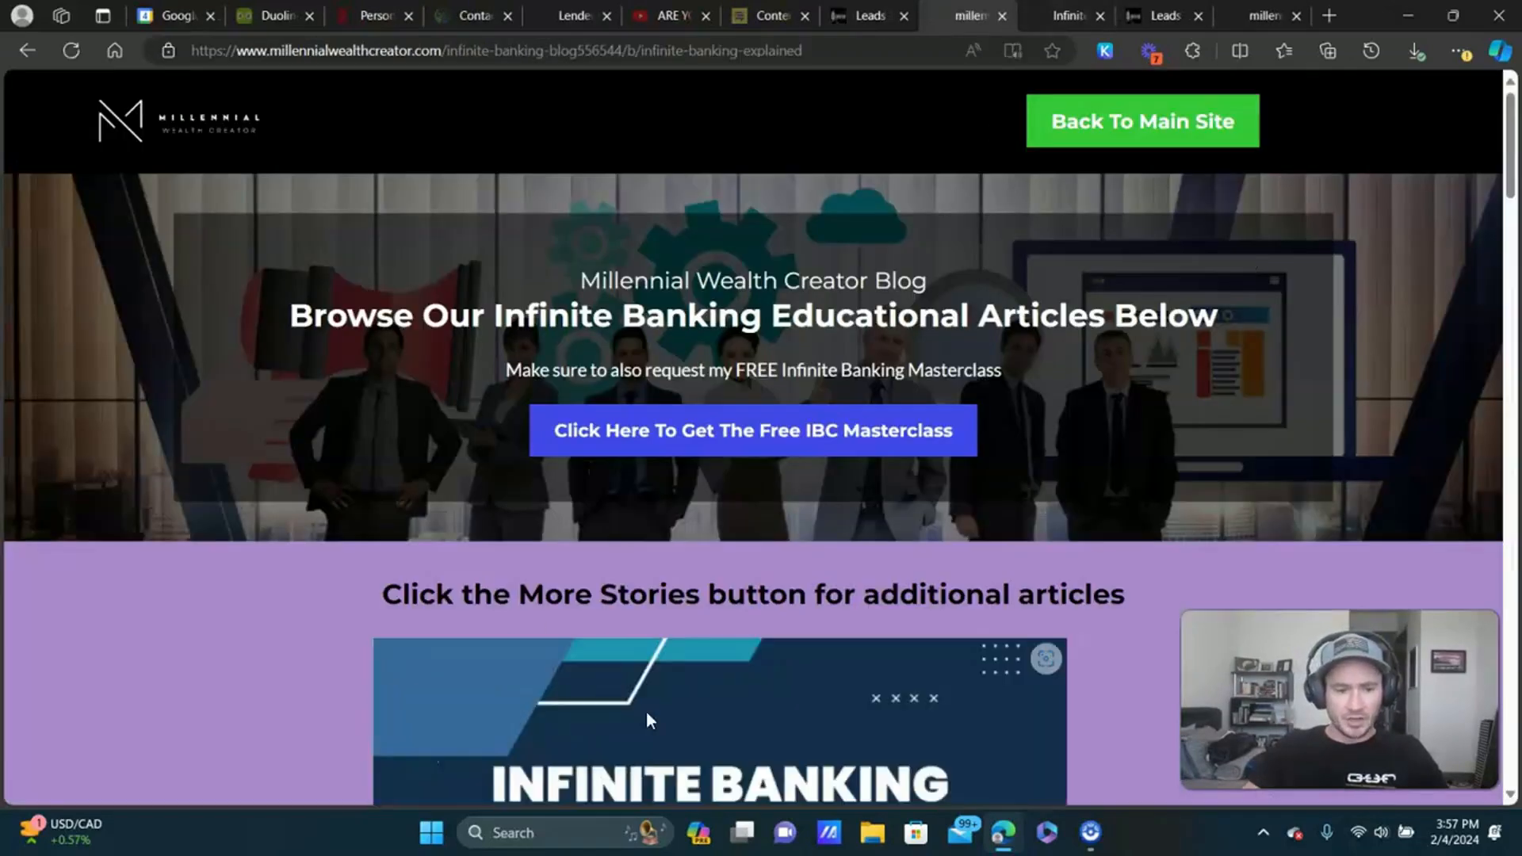
# Copy the full web address of the "Infinite Banking Explained" article.
pyautogui.click(746, 49)
pyautogui.rightClick(747, 49)
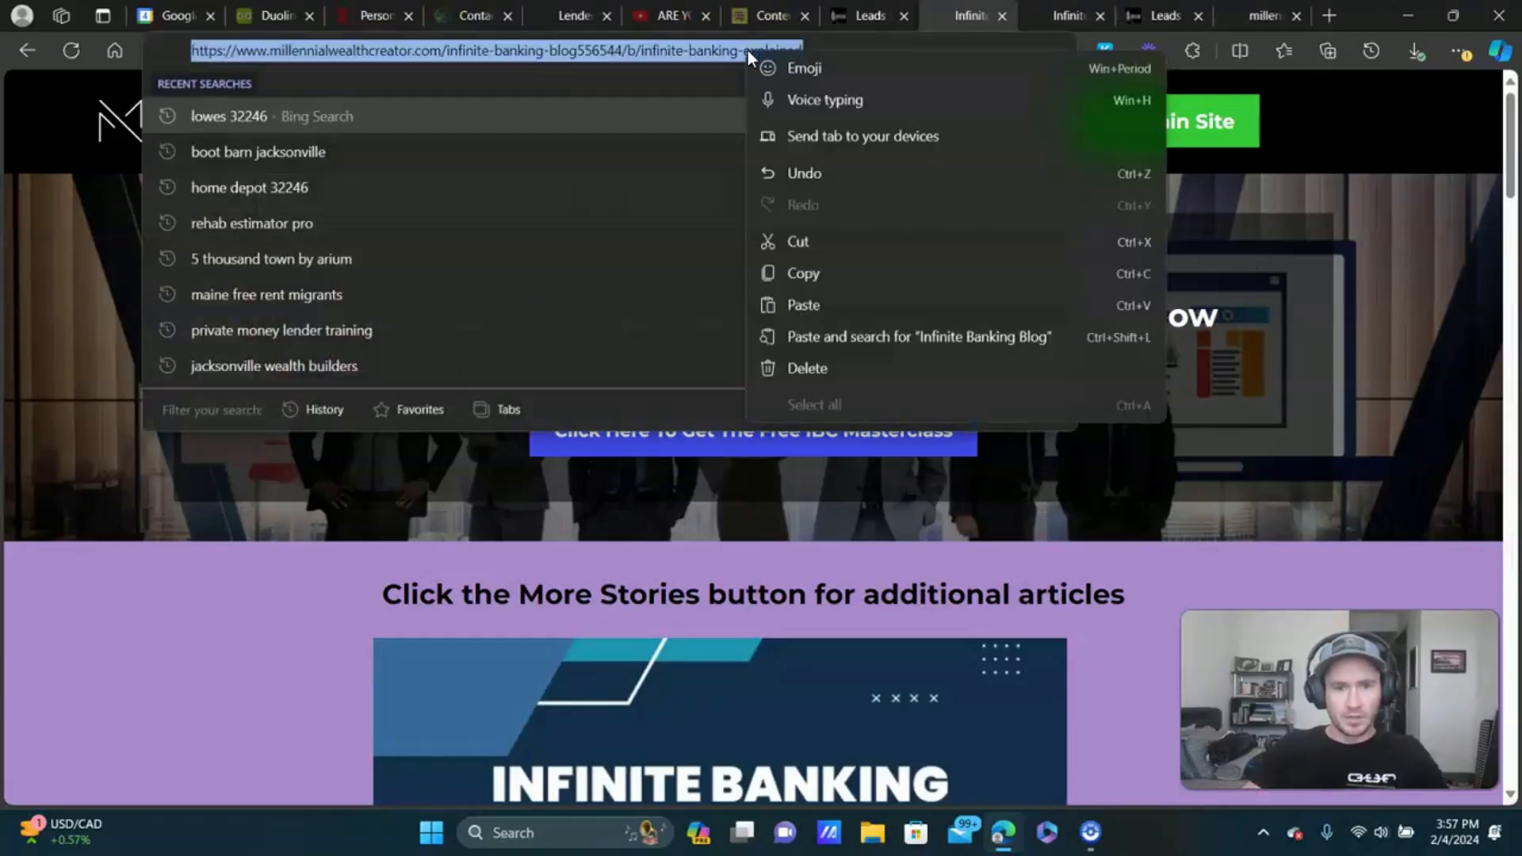
pyautogui.click(839, 270)
pyautogui.click(1366, 93)
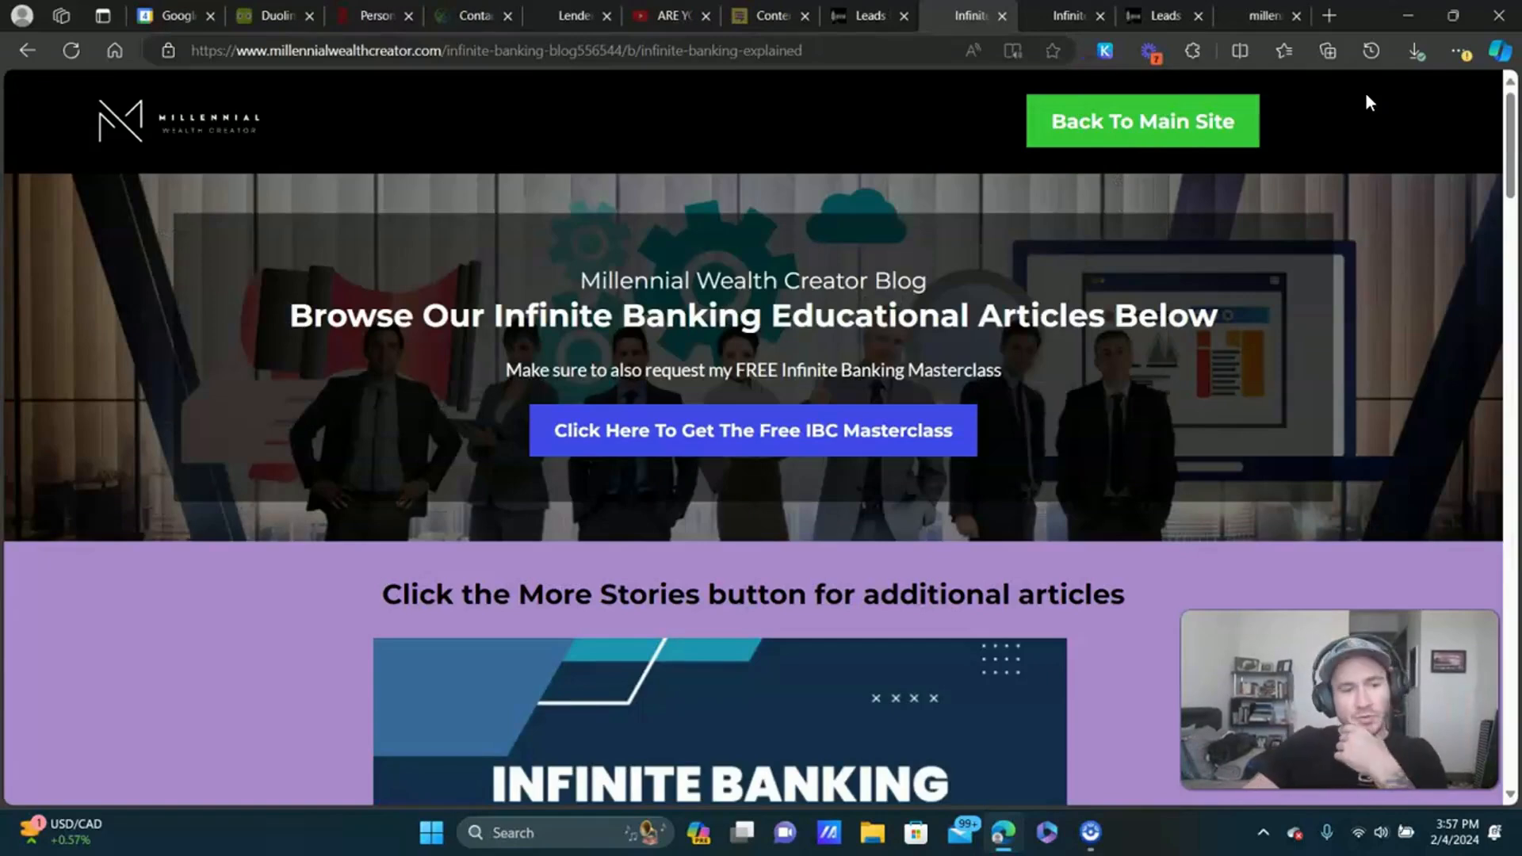
pyautogui.moveTo(1062, 16)
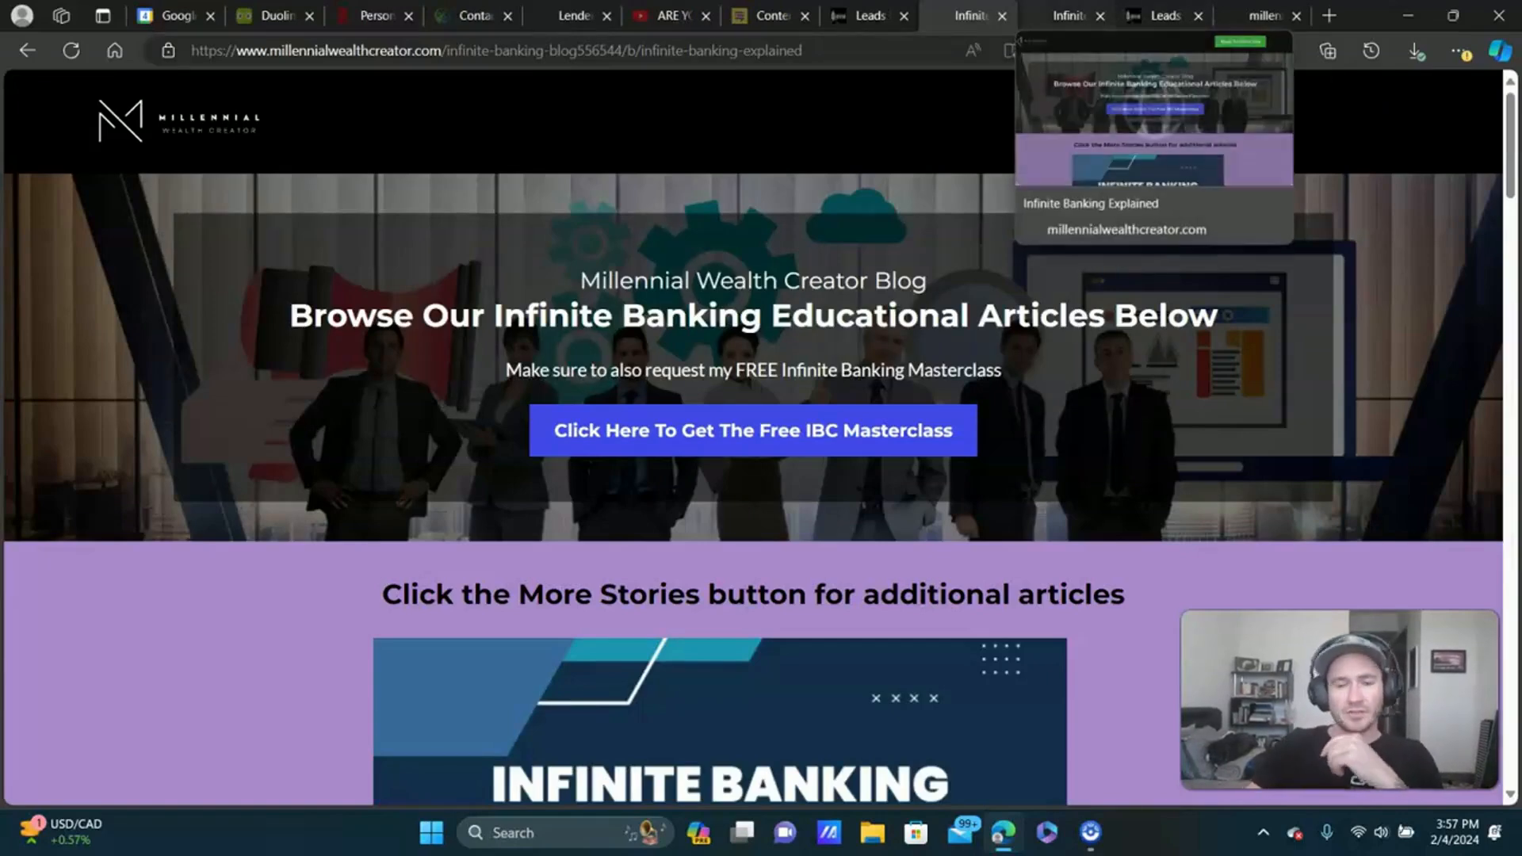